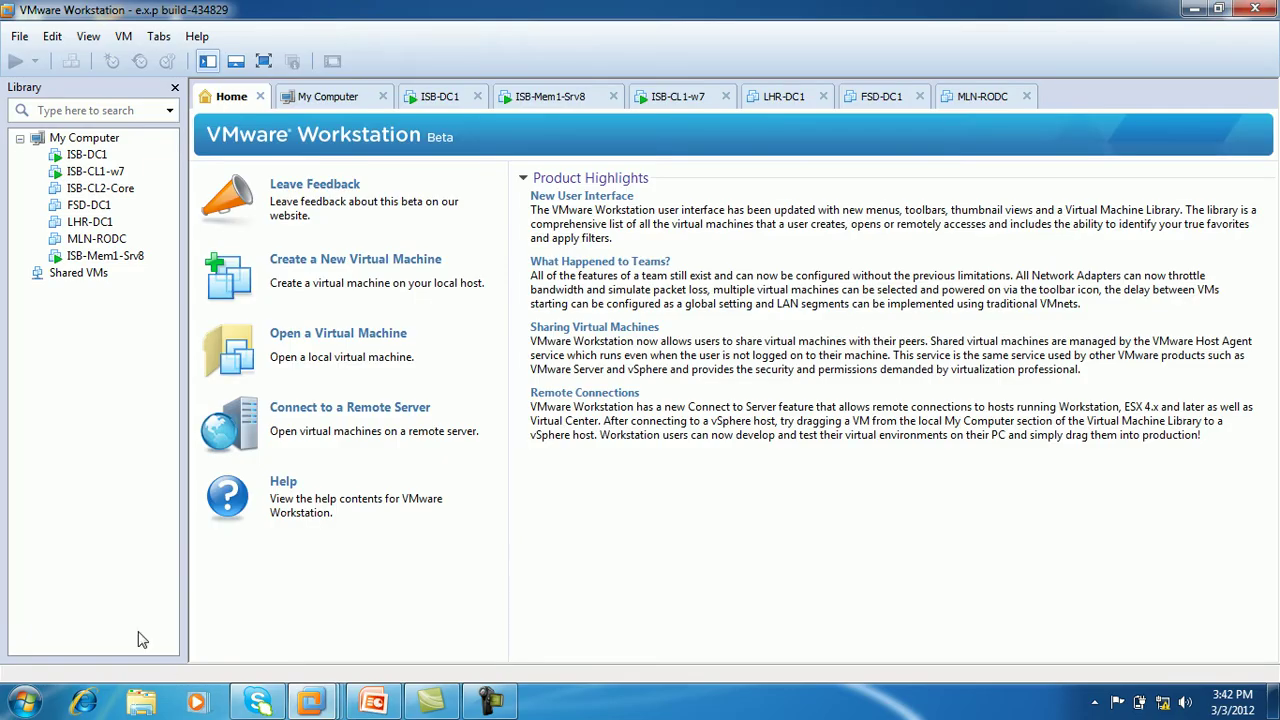
# Show ISB-DC1 full screen, dismiss the updates balloon, and move on to ISB-Mem1-Srv8
pyautogui.click(436, 102)
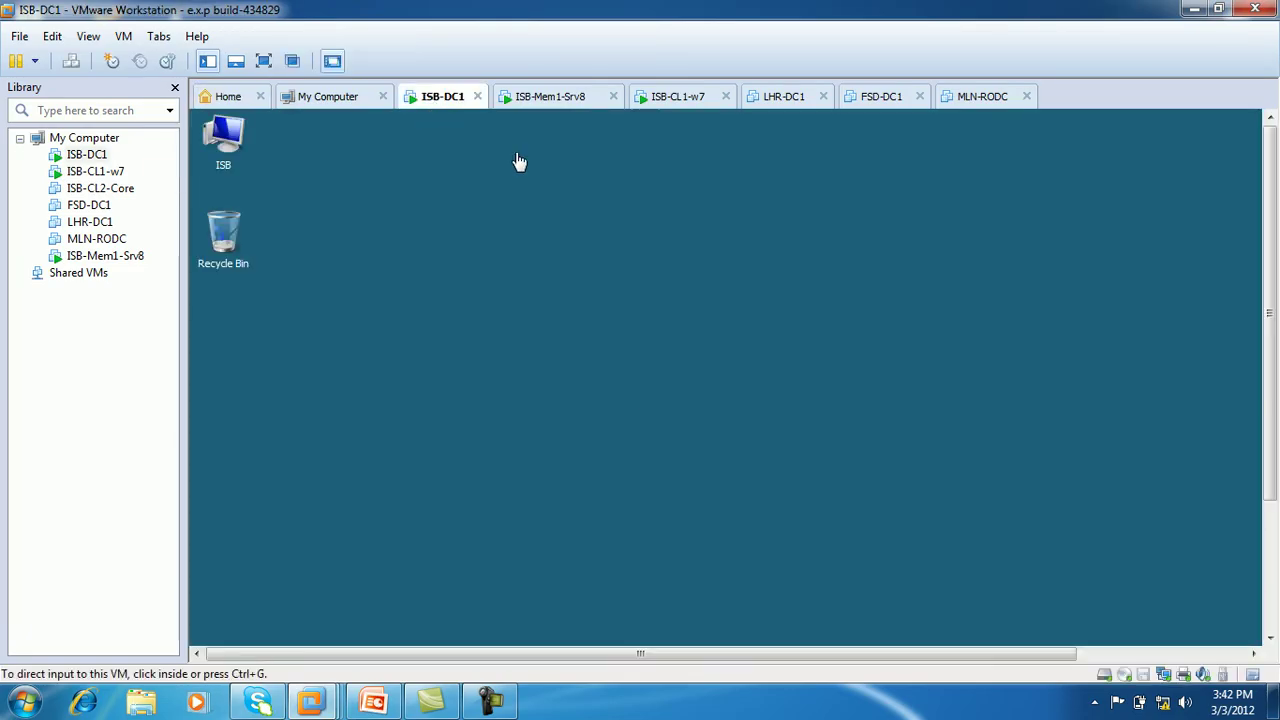
pyautogui.click(266, 62)
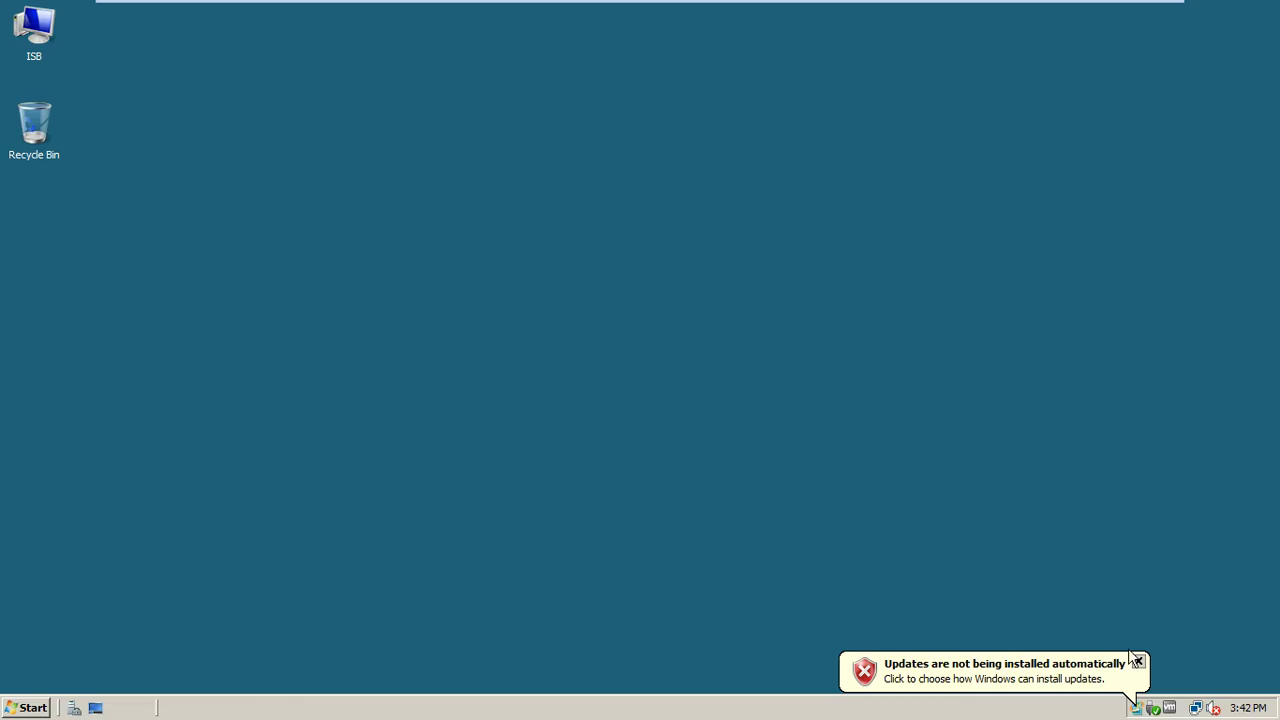
pyautogui.click(1137, 662)
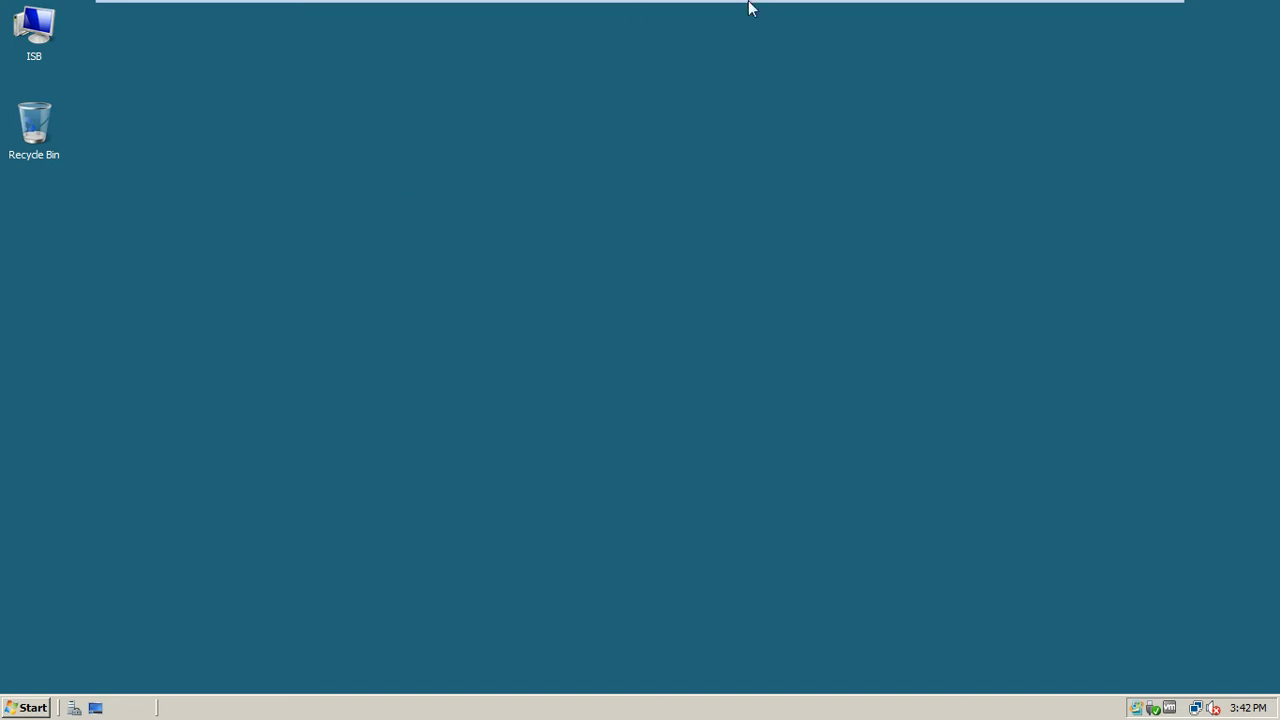
pyautogui.moveTo(986, 9)
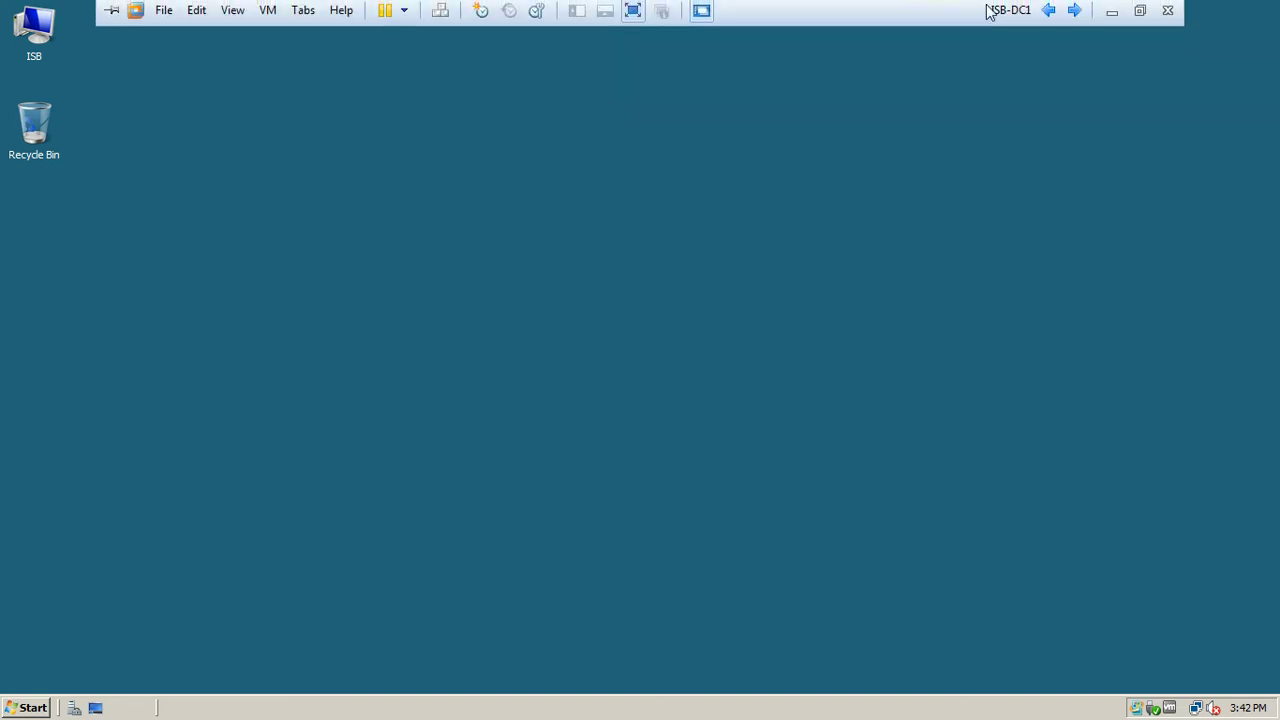
pyautogui.click(1072, 20)
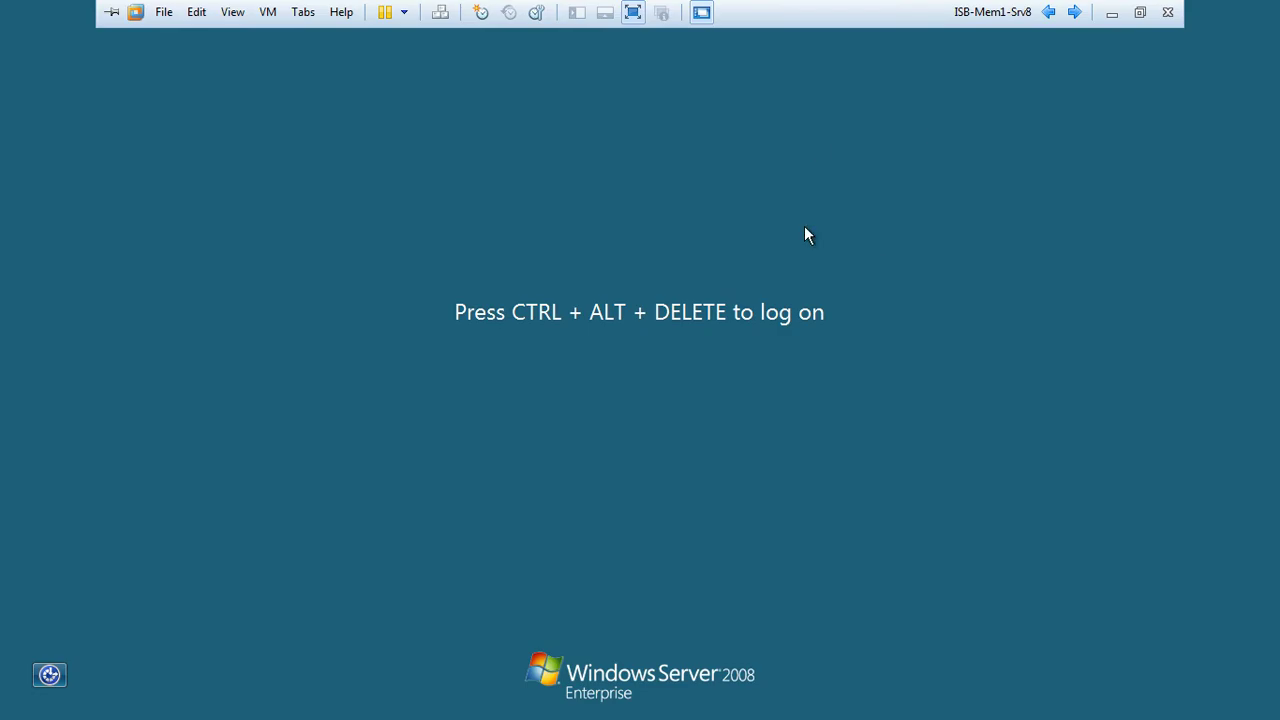
# Log on to ISB-Mem1-Srv8 as Other User test\administrator with the account password
pyautogui.press('ctrl+alt+Insert')
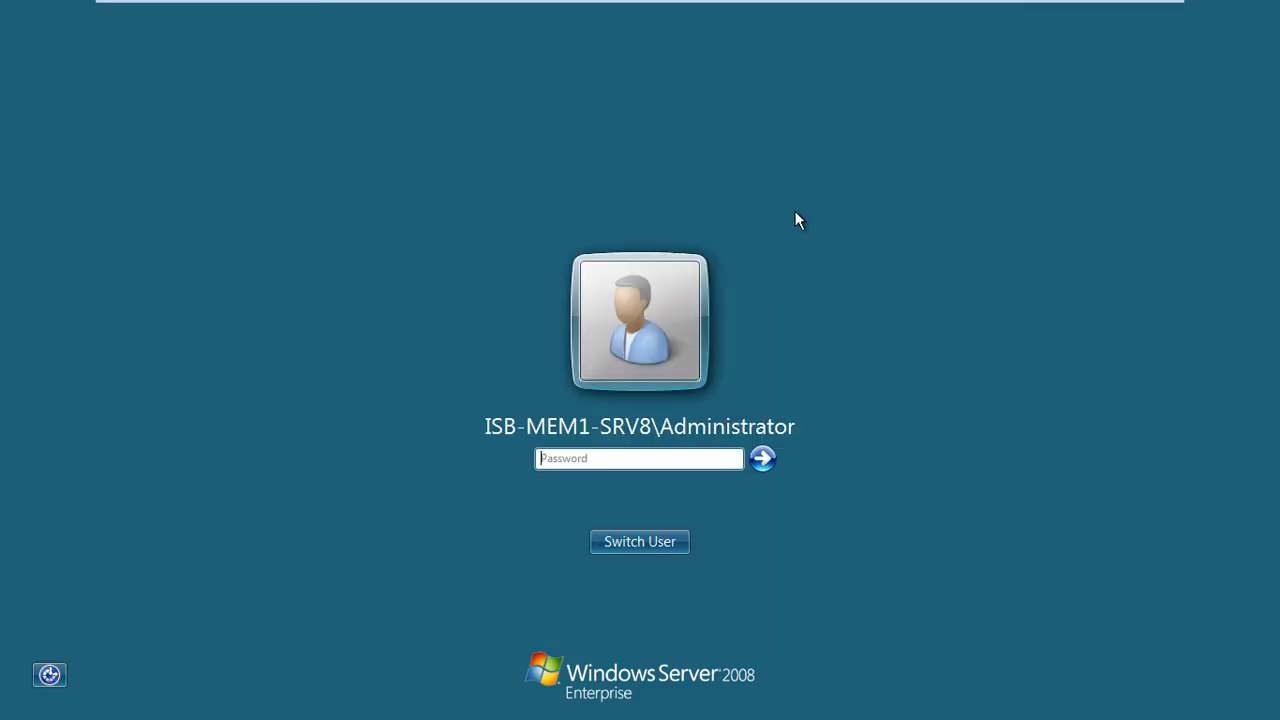
pyautogui.click(649, 550)
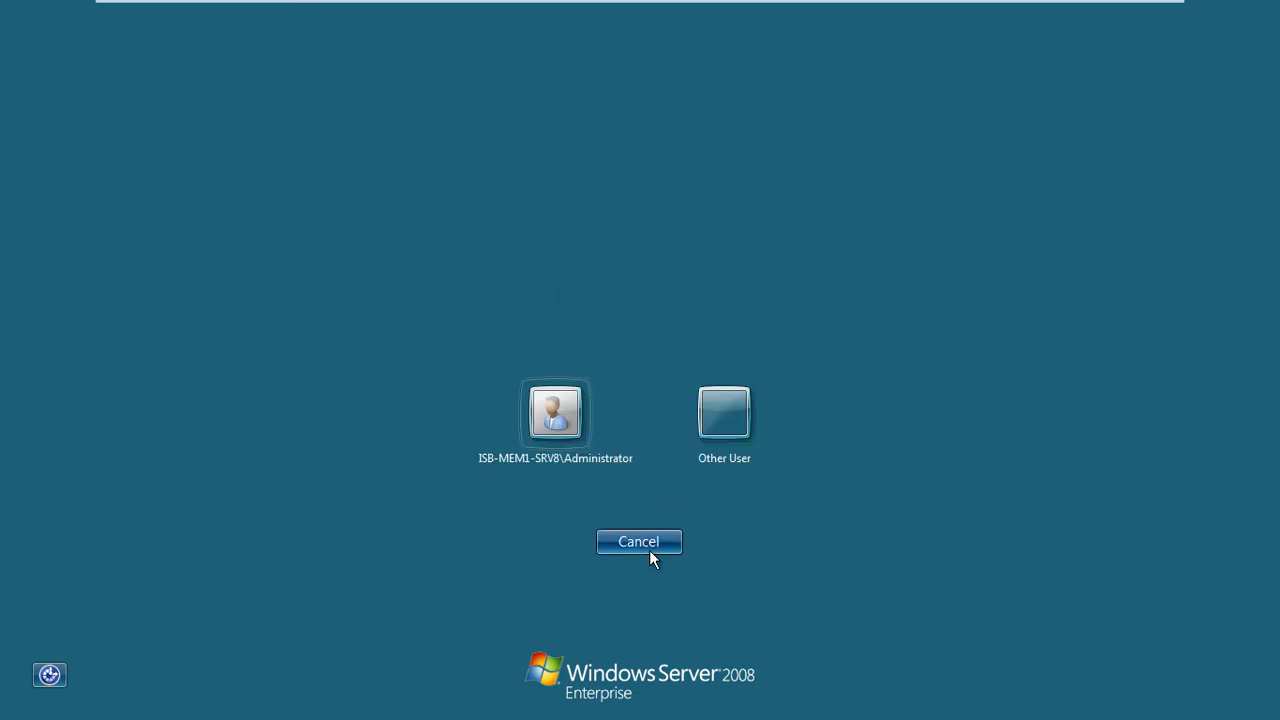
pyautogui.click(718, 448)
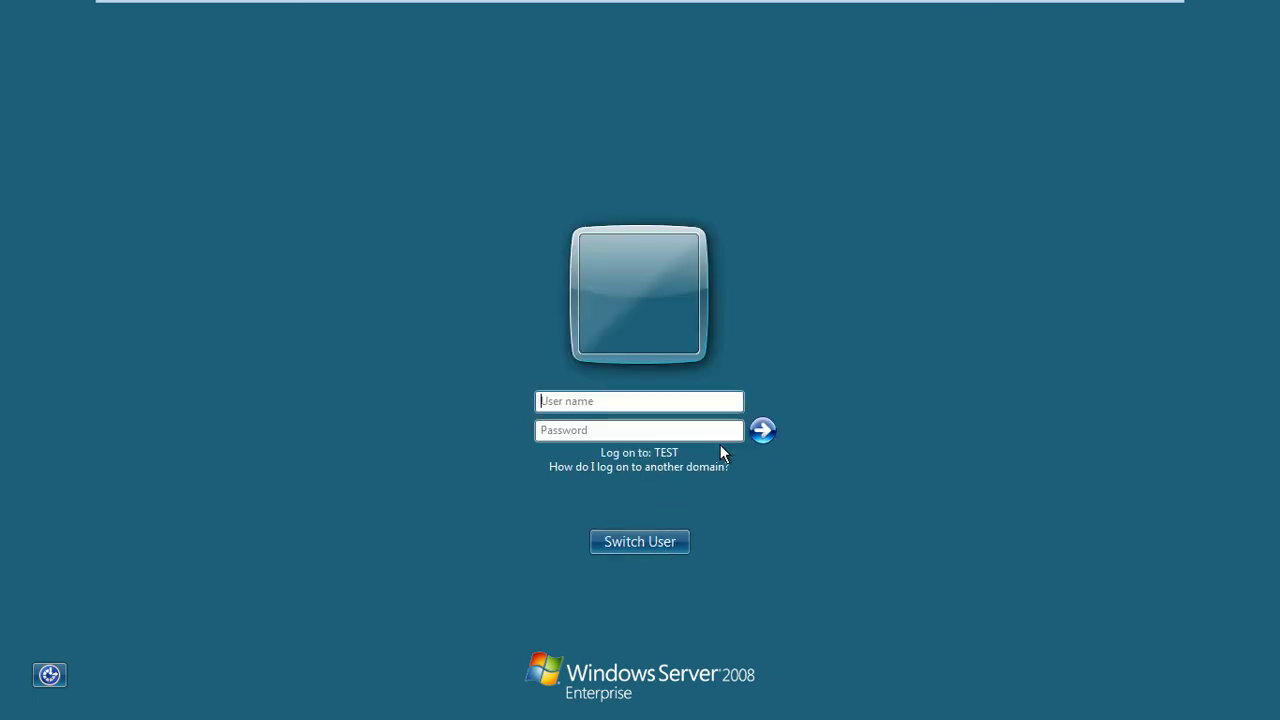
pyautogui.write('test\\administrator')
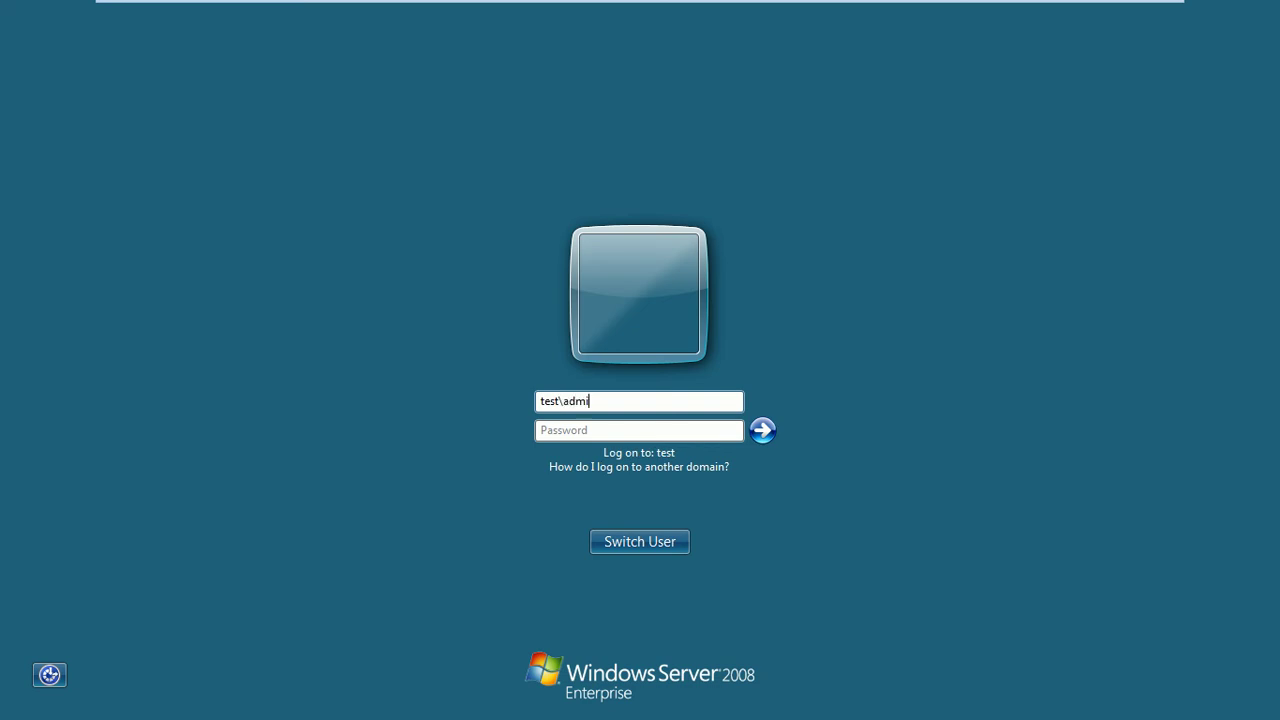
pyautogui.press('Tab')
pyautogui.write('••••••')
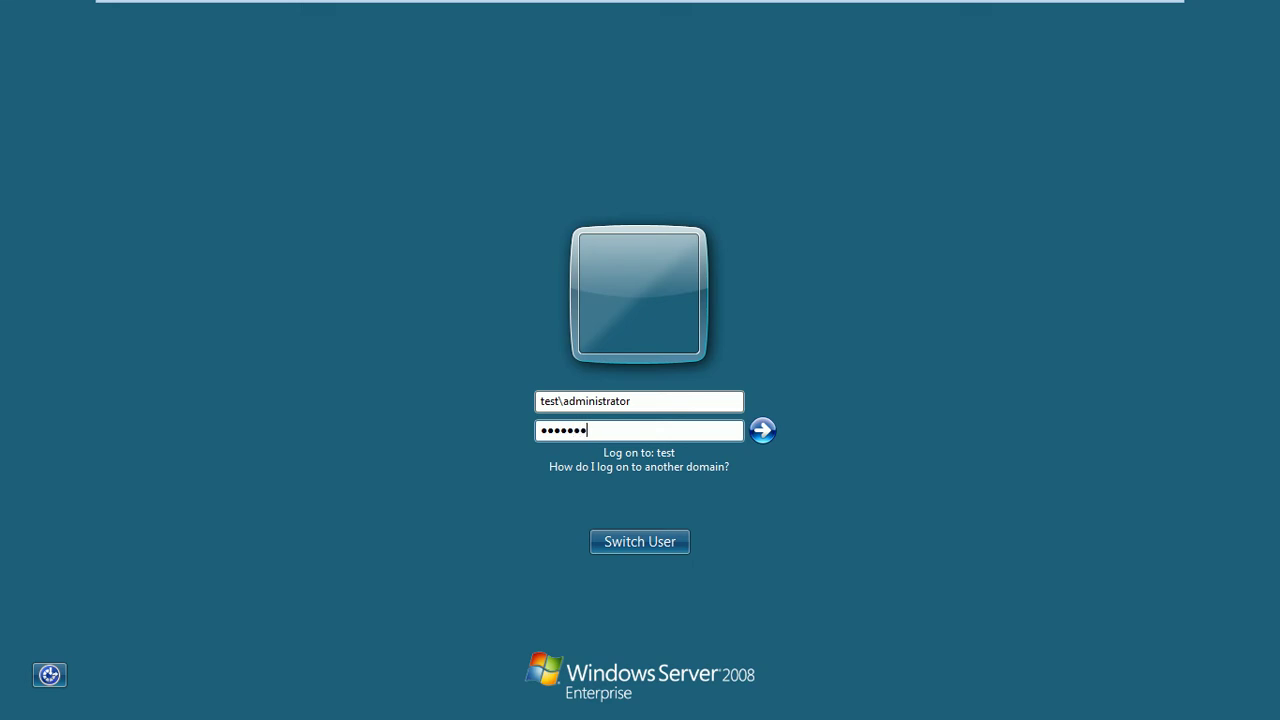
pyautogui.press('Return')
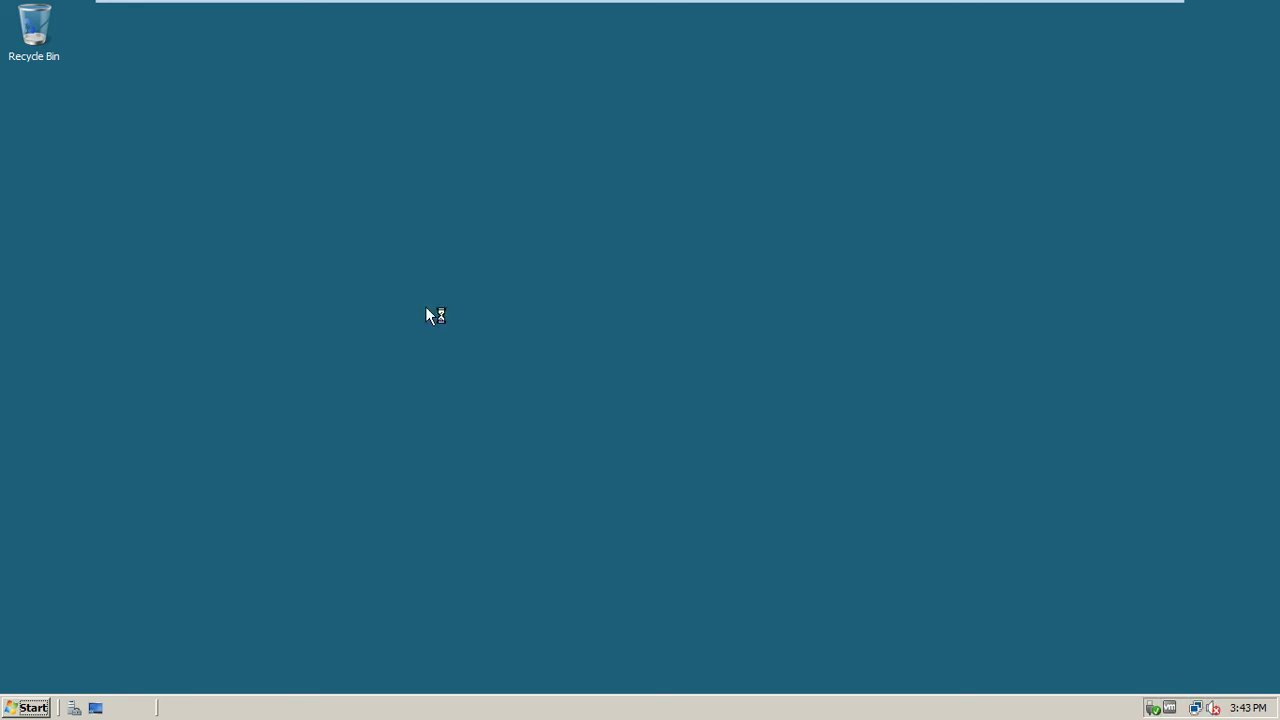
# Set the desktop background to a solid dark purple colour and close Personalization
pyautogui.moveTo(817, 4)
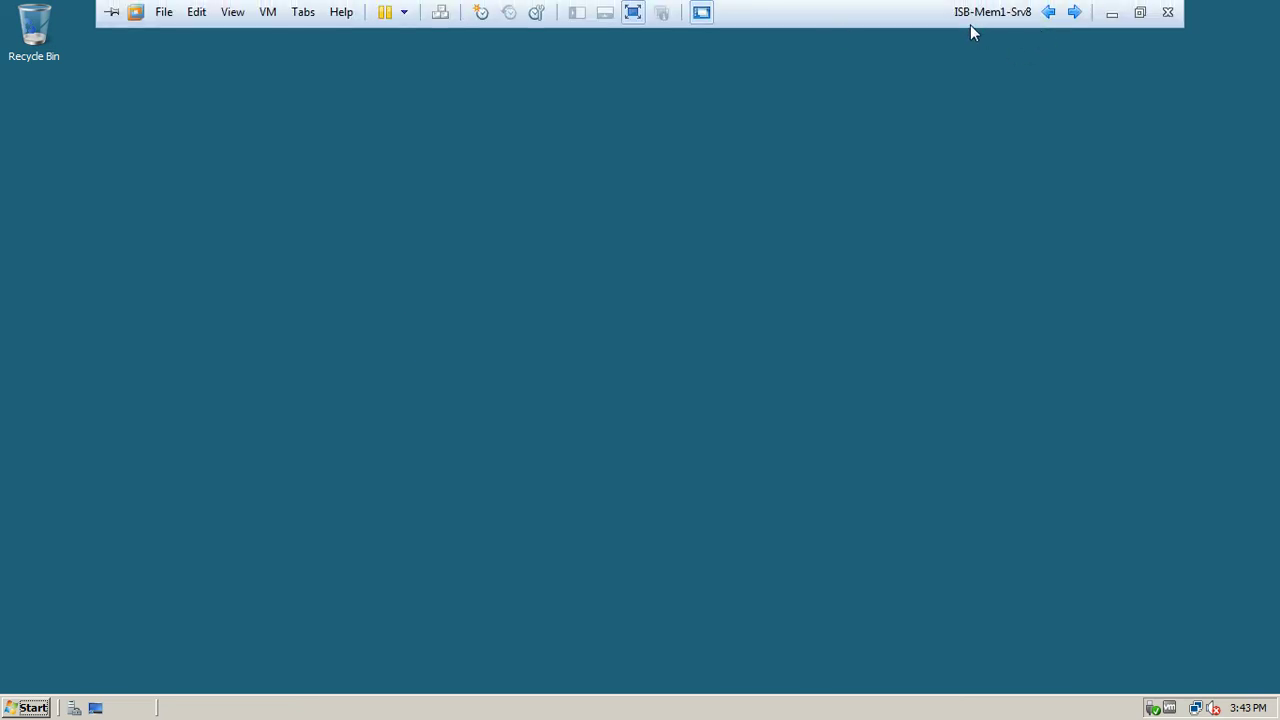
pyautogui.rightClick(532, 183)
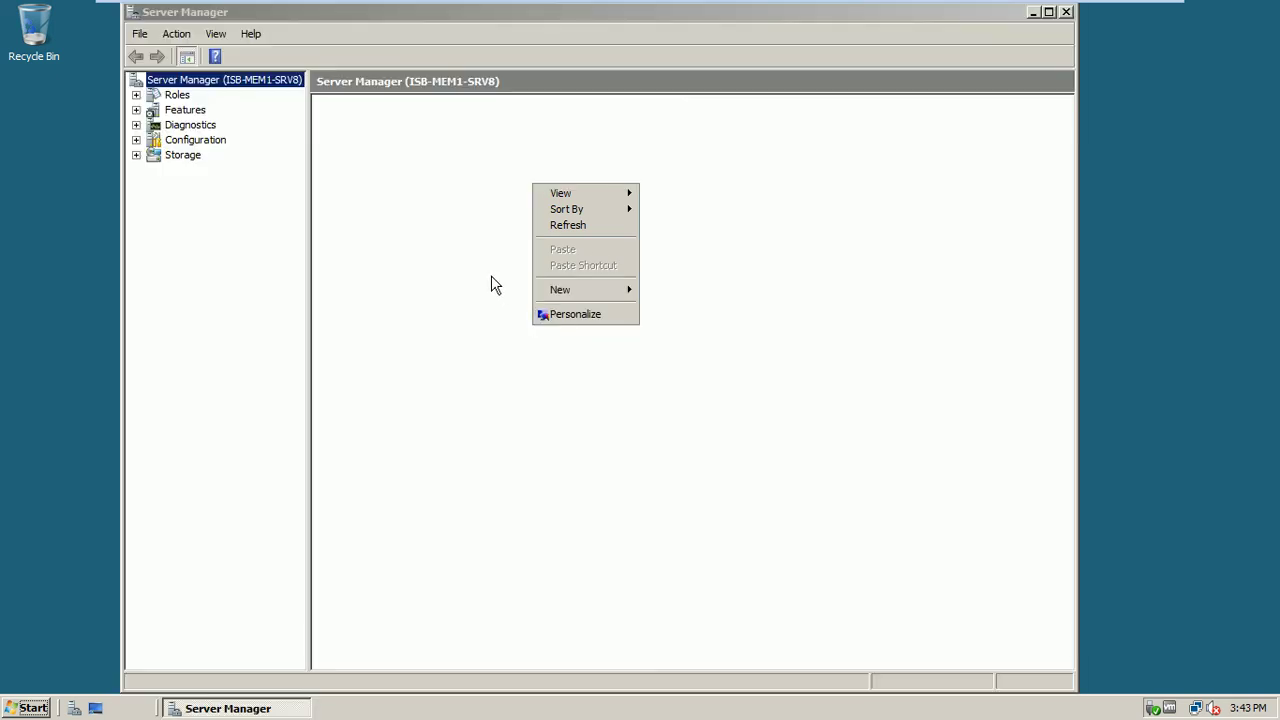
pyautogui.click(560, 315)
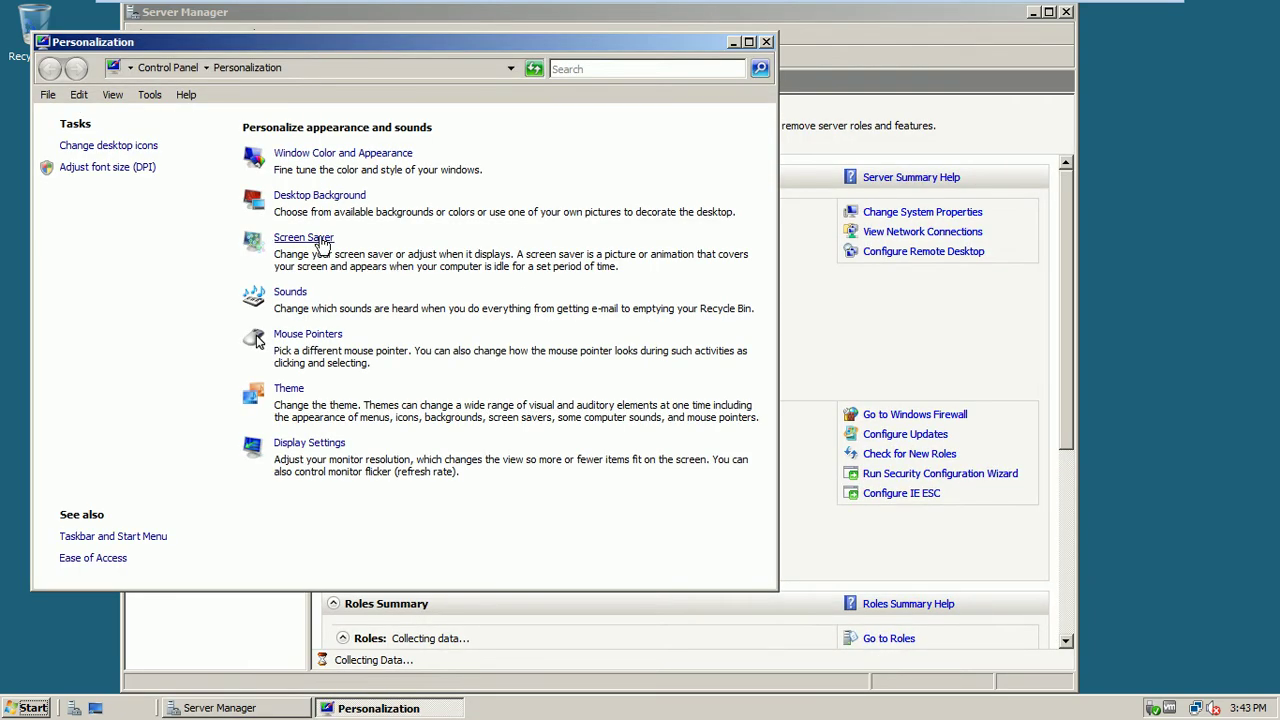
pyautogui.click(322, 200)
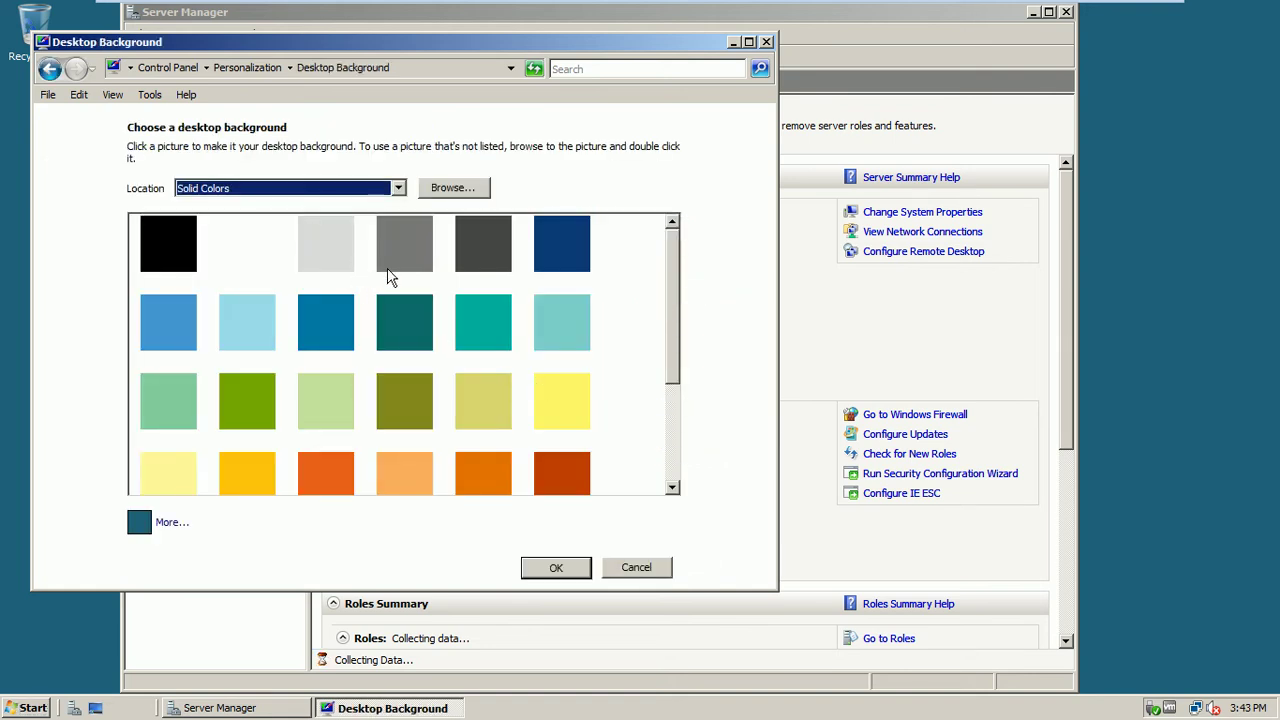
pyautogui.click(386, 266)
pyautogui.click(403, 466)
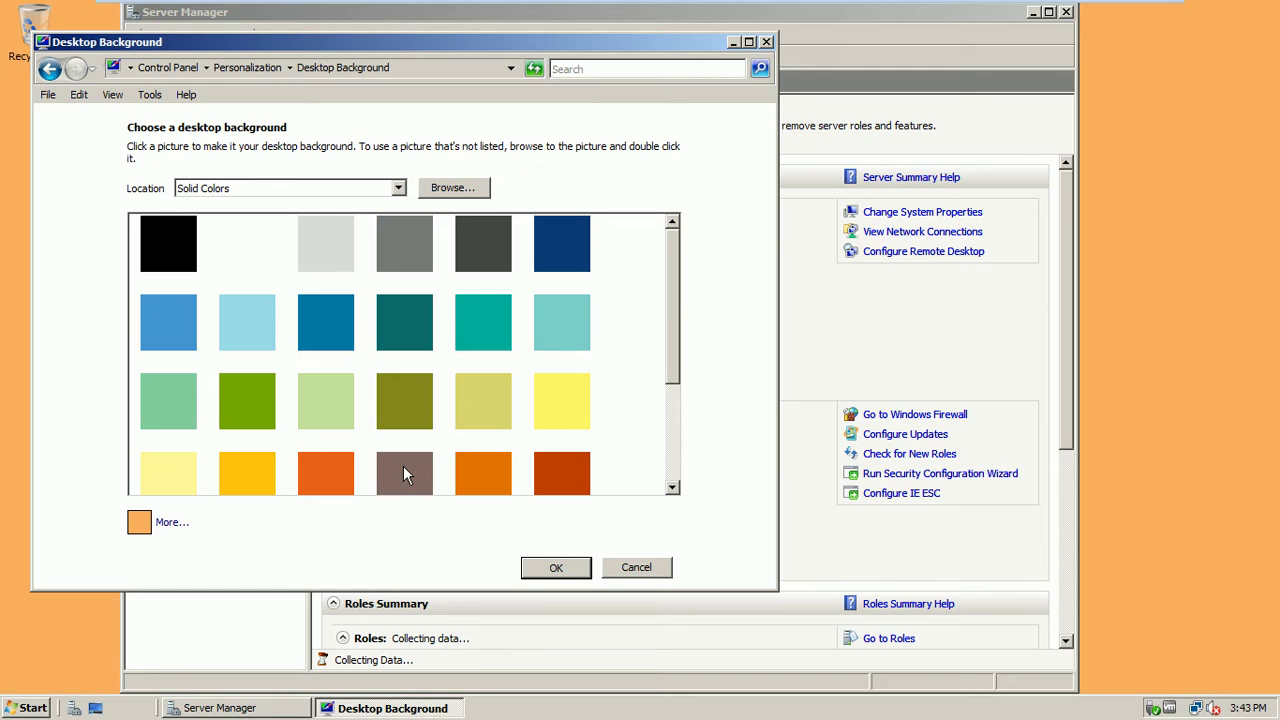
pyautogui.click(335, 469)
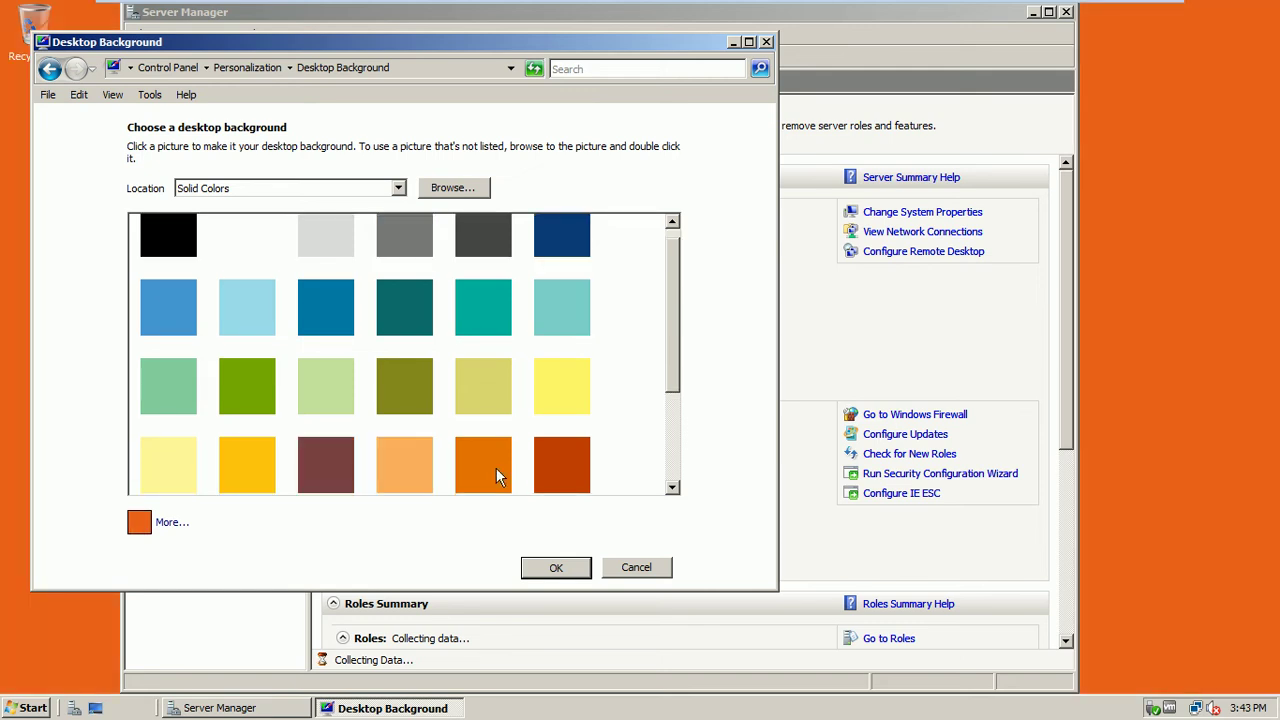
pyautogui.moveTo(678, 296); pyautogui.dragTo(676, 394)
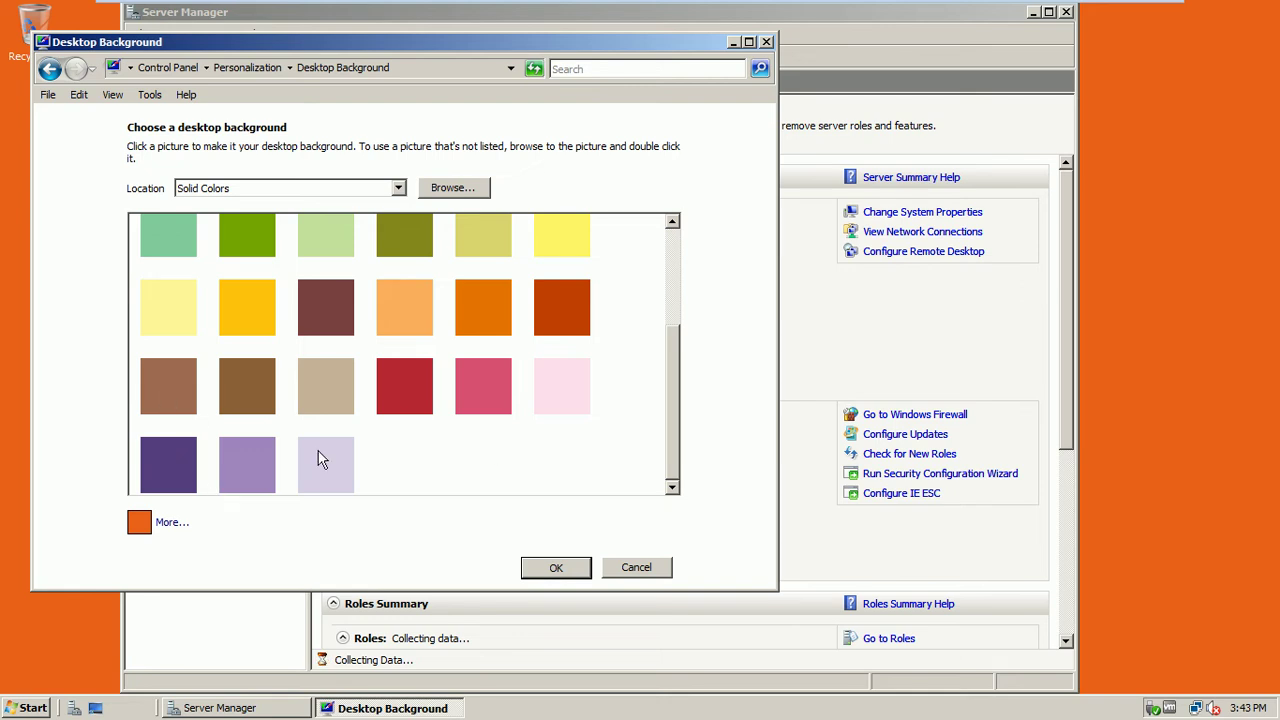
pyautogui.click(176, 484)
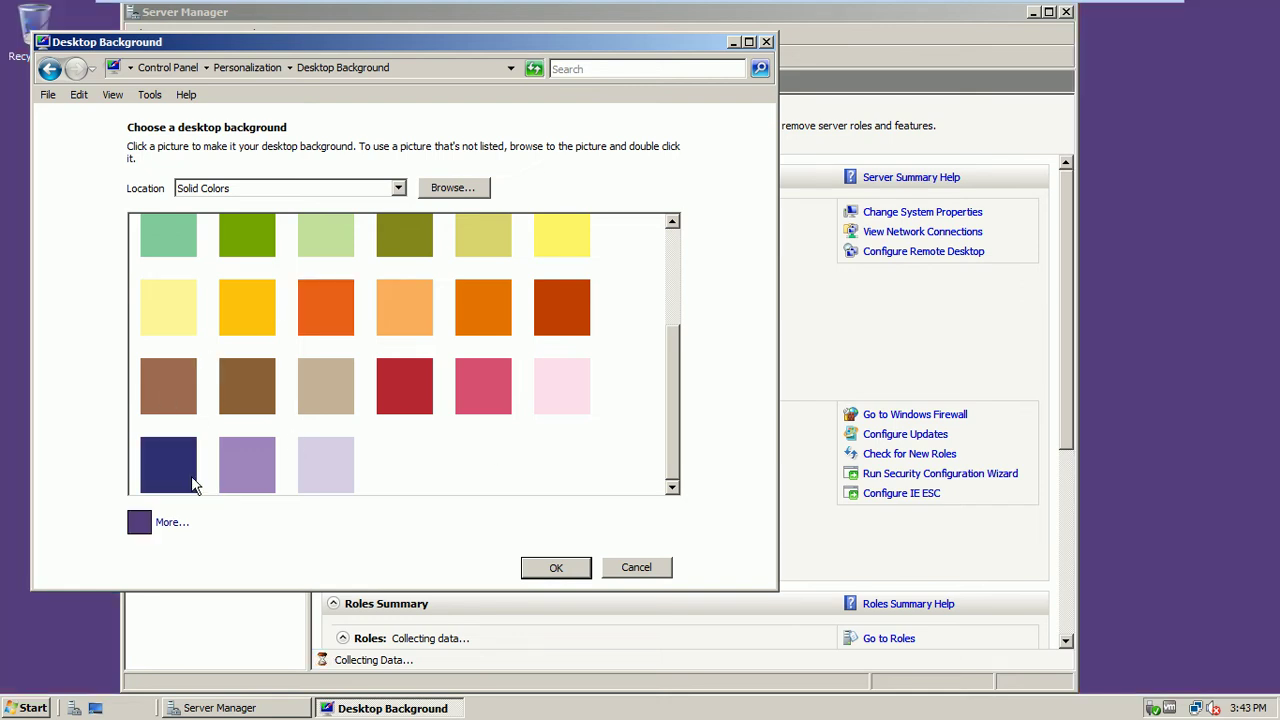
pyautogui.click(545, 568)
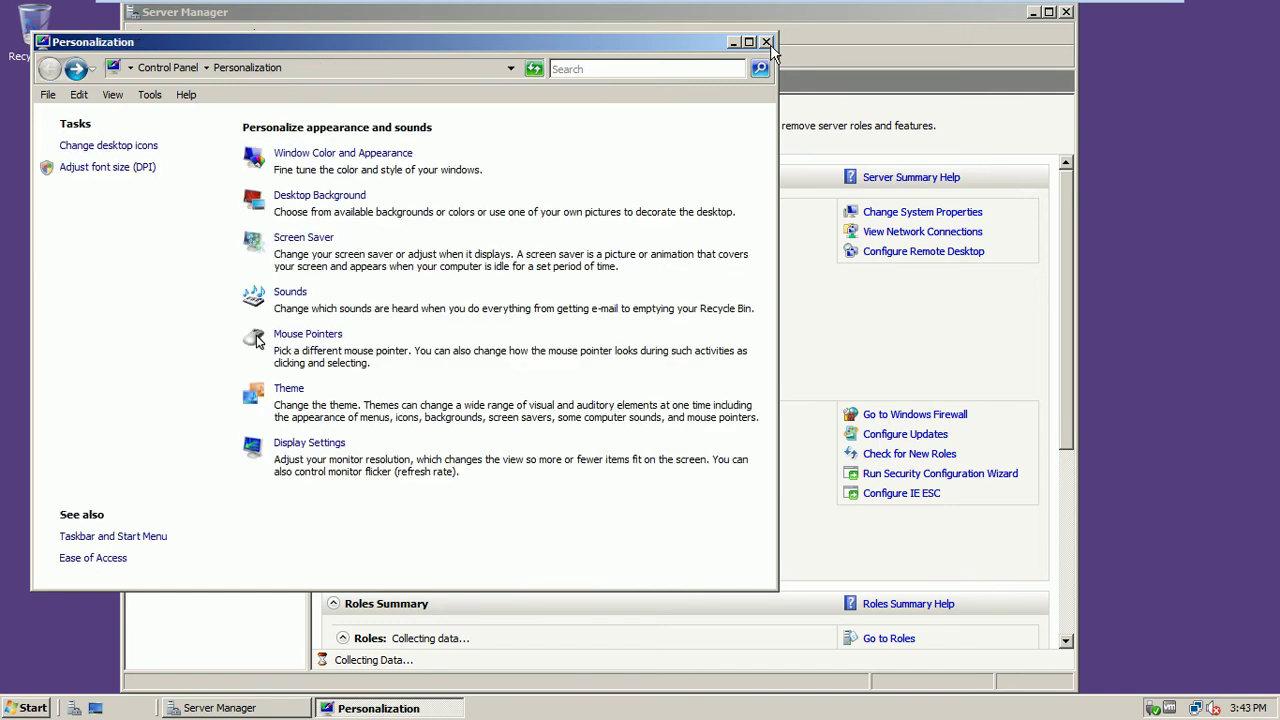
pyautogui.click(767, 43)
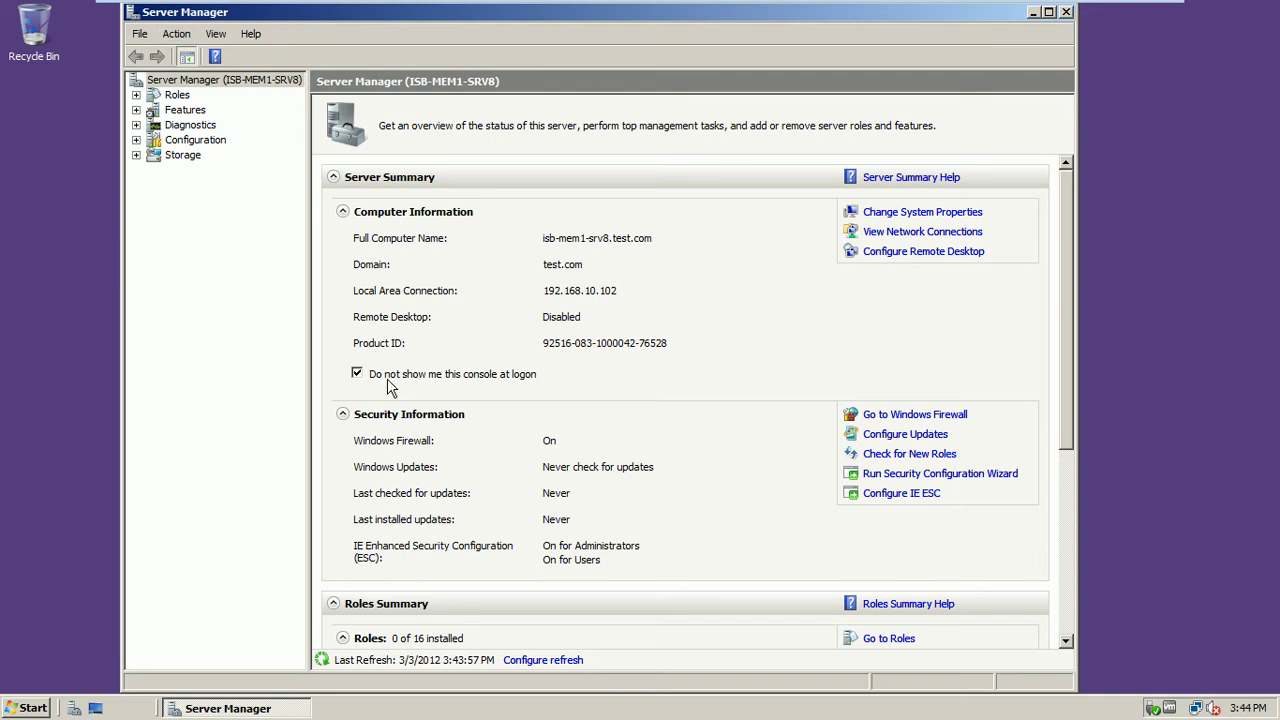
# Restart Server Manager and view its Roles page showing 0 of 16 roles installed
pyautogui.click(1066, 13)
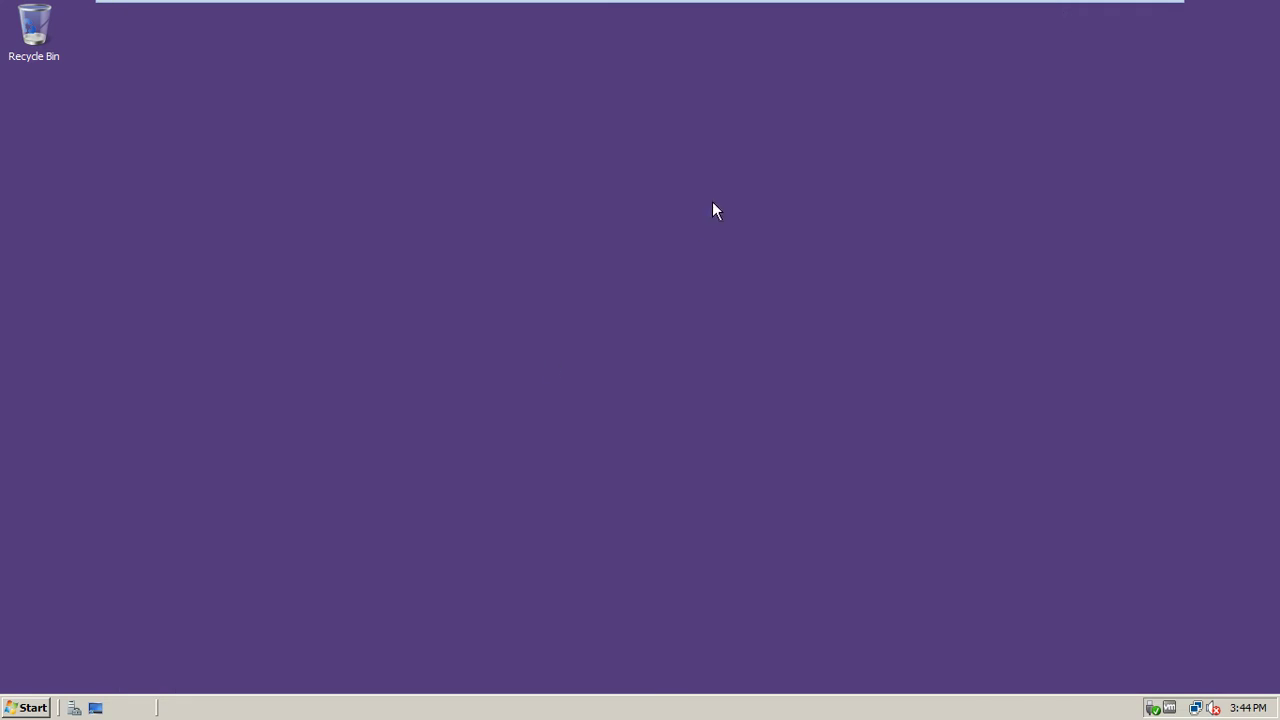
pyautogui.click(75, 708)
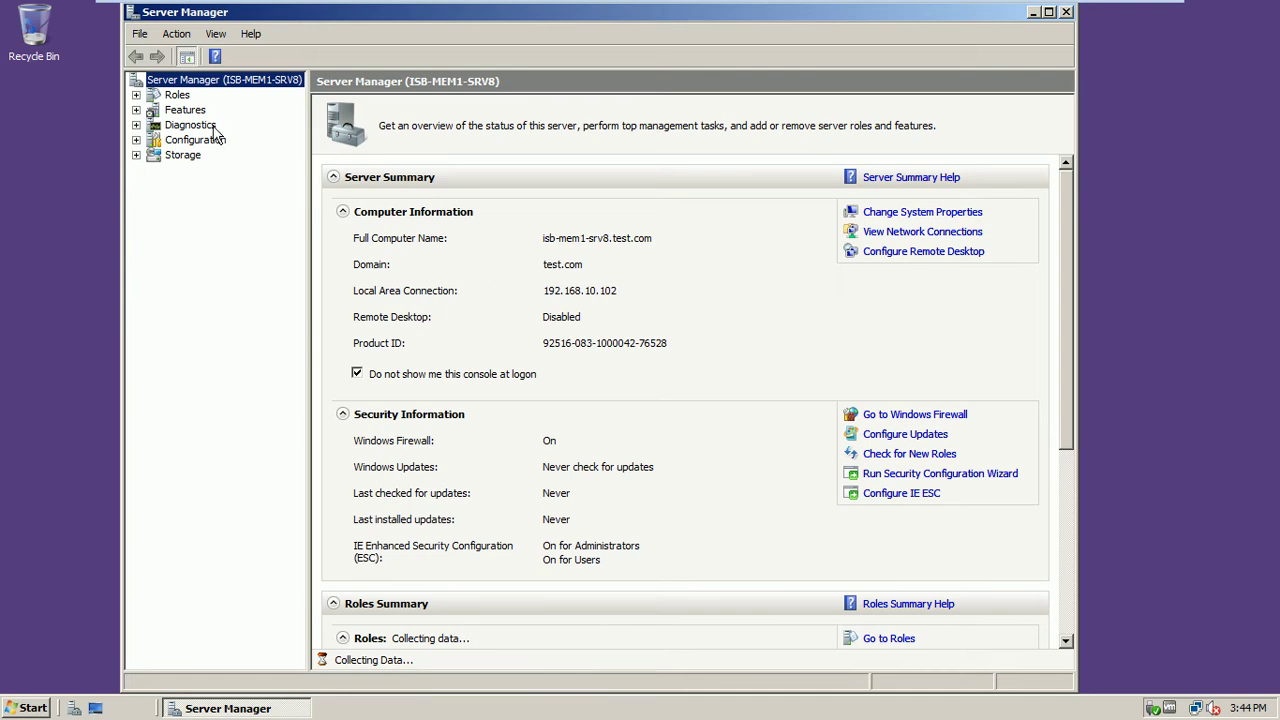
pyautogui.click(184, 99)
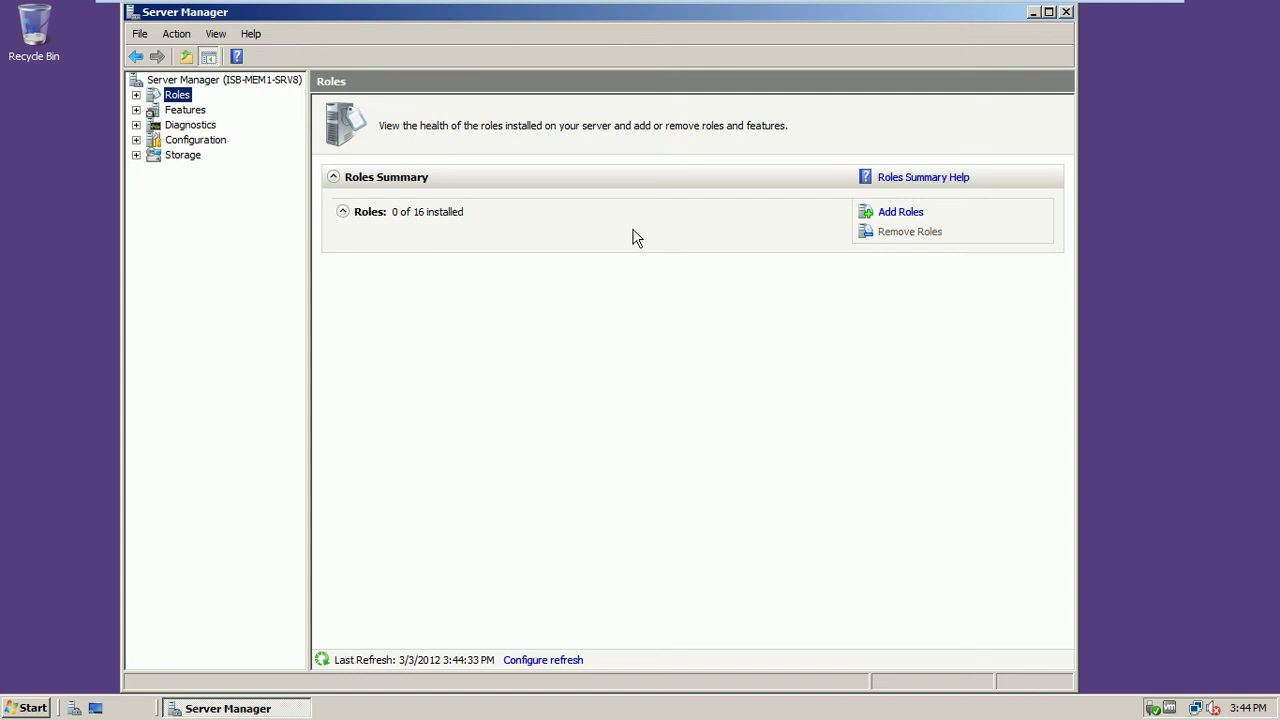
# Start the Add Roles Wizard, skip its introduction page by default, and tick File Services
pyautogui.click(895, 214)
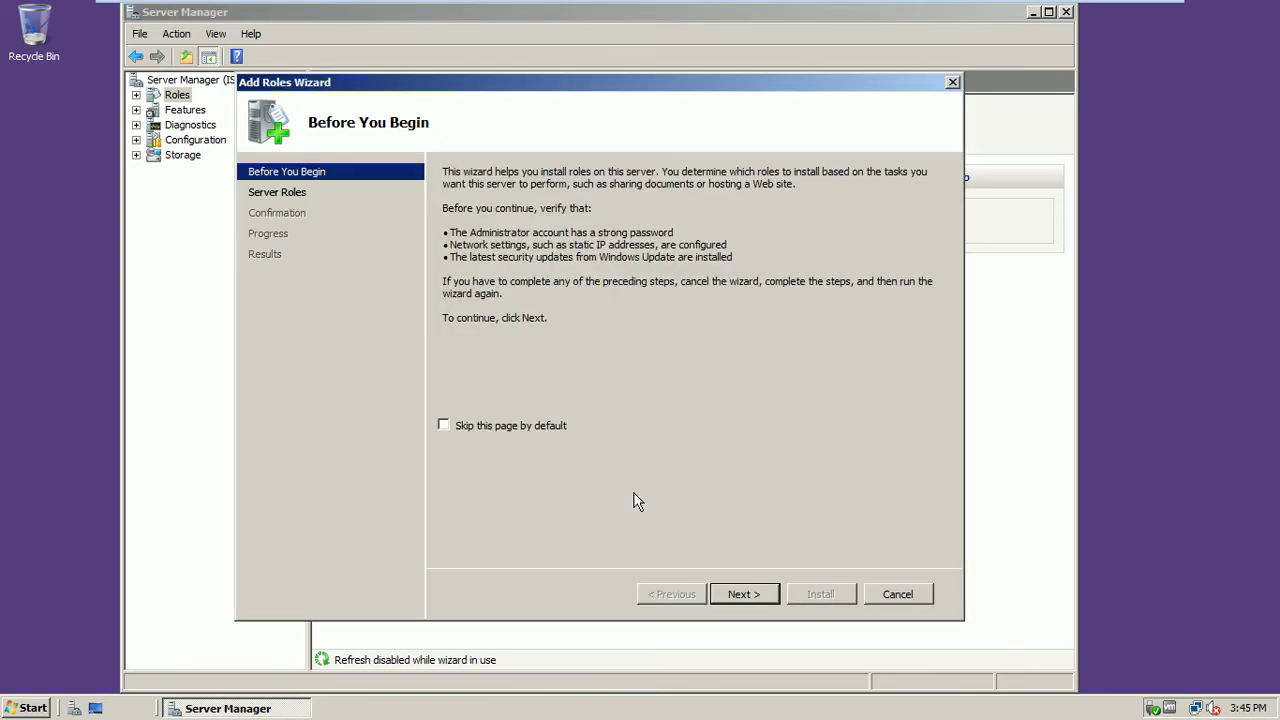
pyautogui.click(513, 427)
pyautogui.click(755, 596)
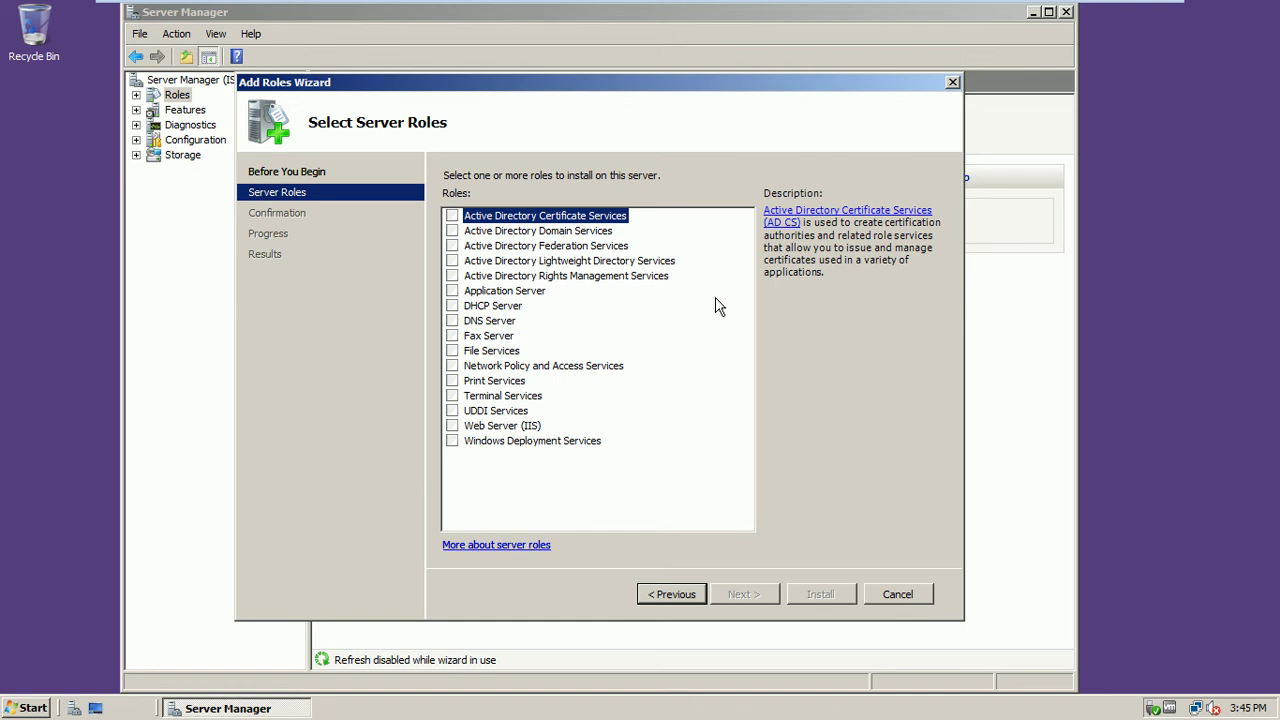
pyautogui.click(452, 351)
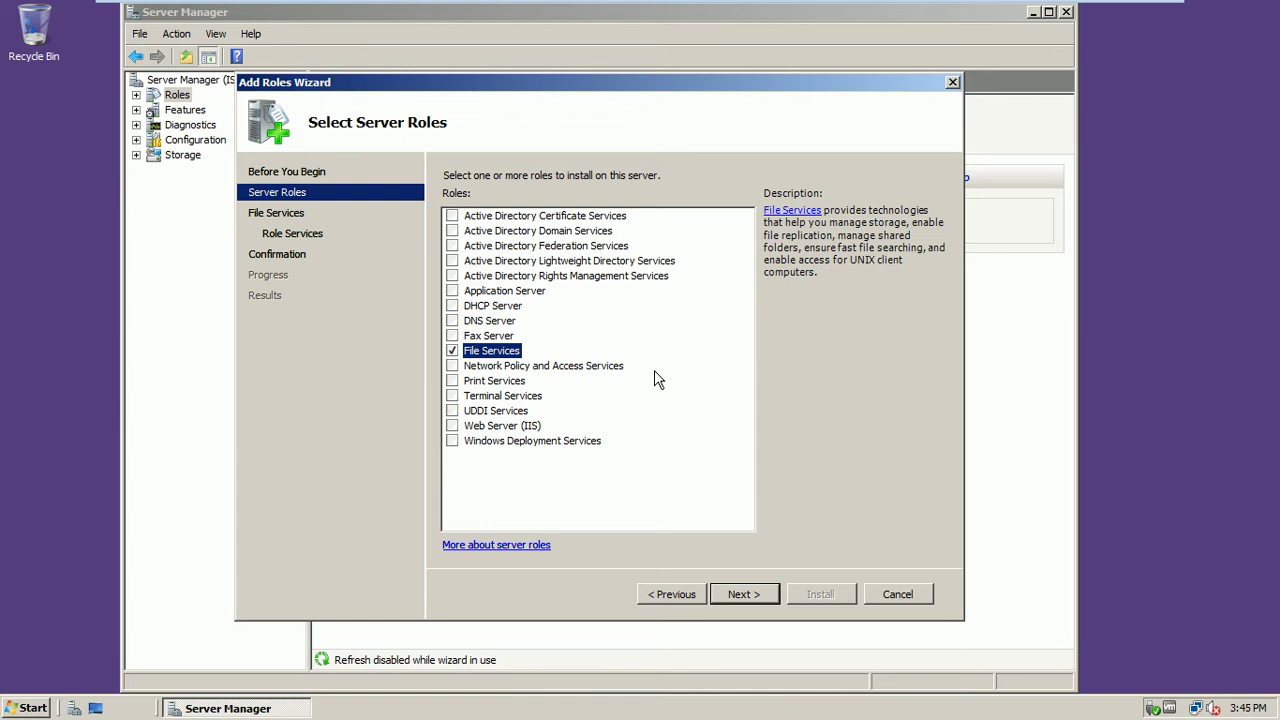
# Add File Server Resource Manager to the File Services role services and continue to storage monitoring
pyautogui.click(758, 595)
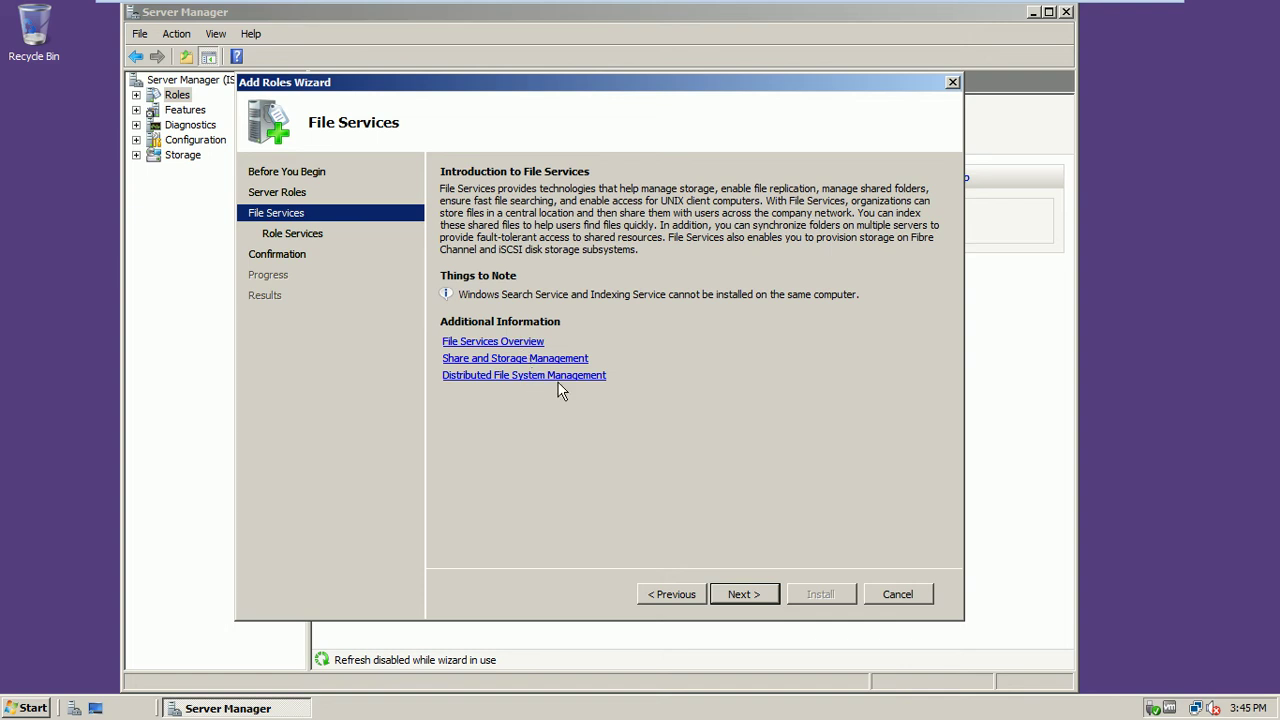
pyautogui.click(754, 594)
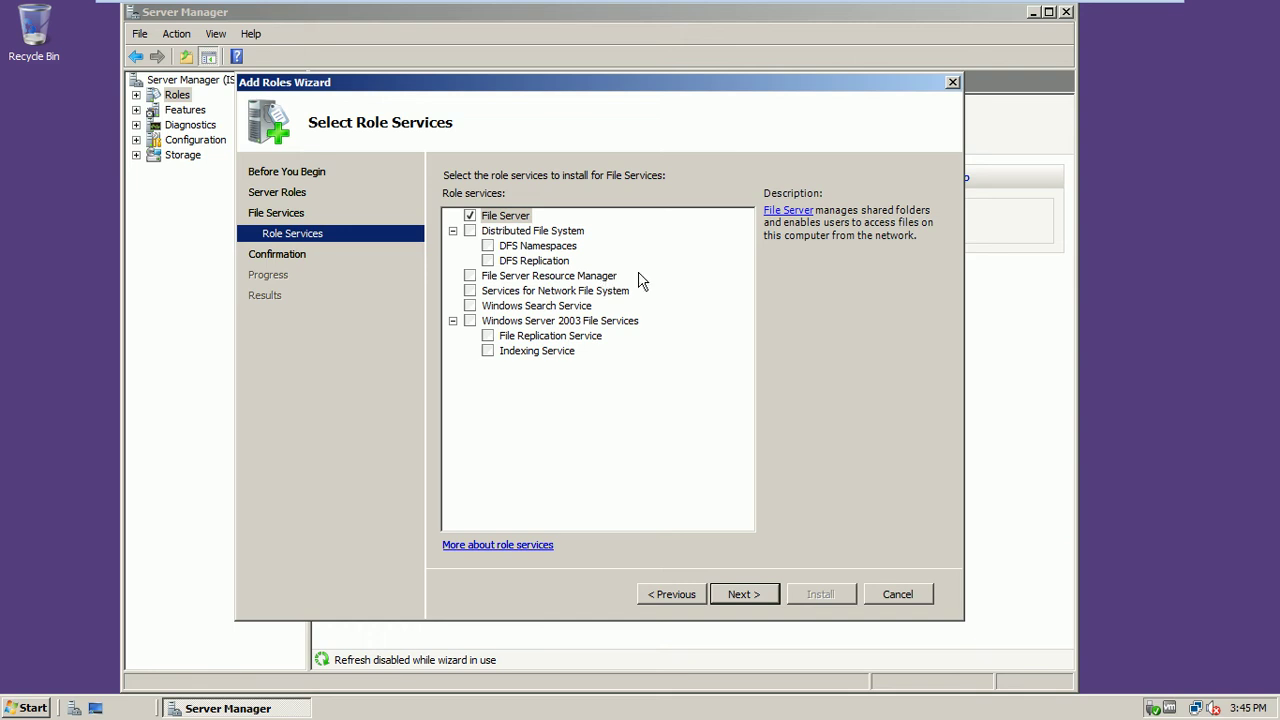
pyautogui.click(548, 280)
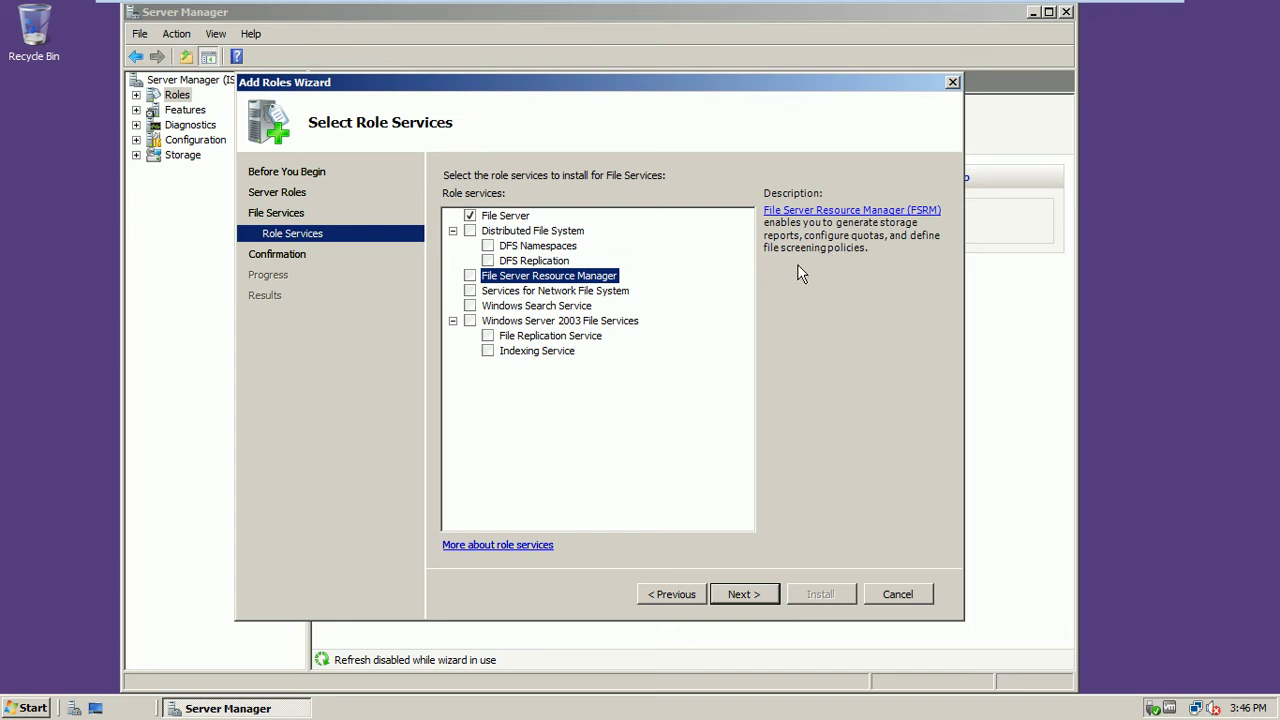
pyautogui.click(469, 276)
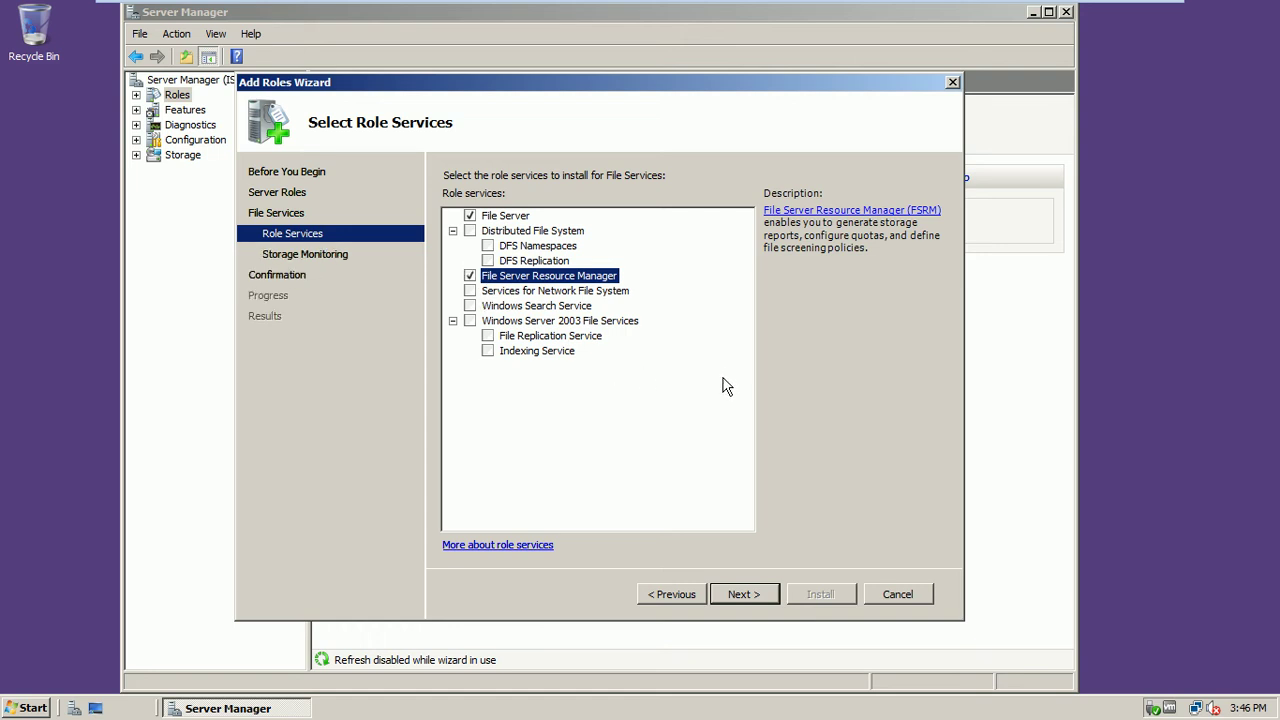
pyautogui.click(598, 294)
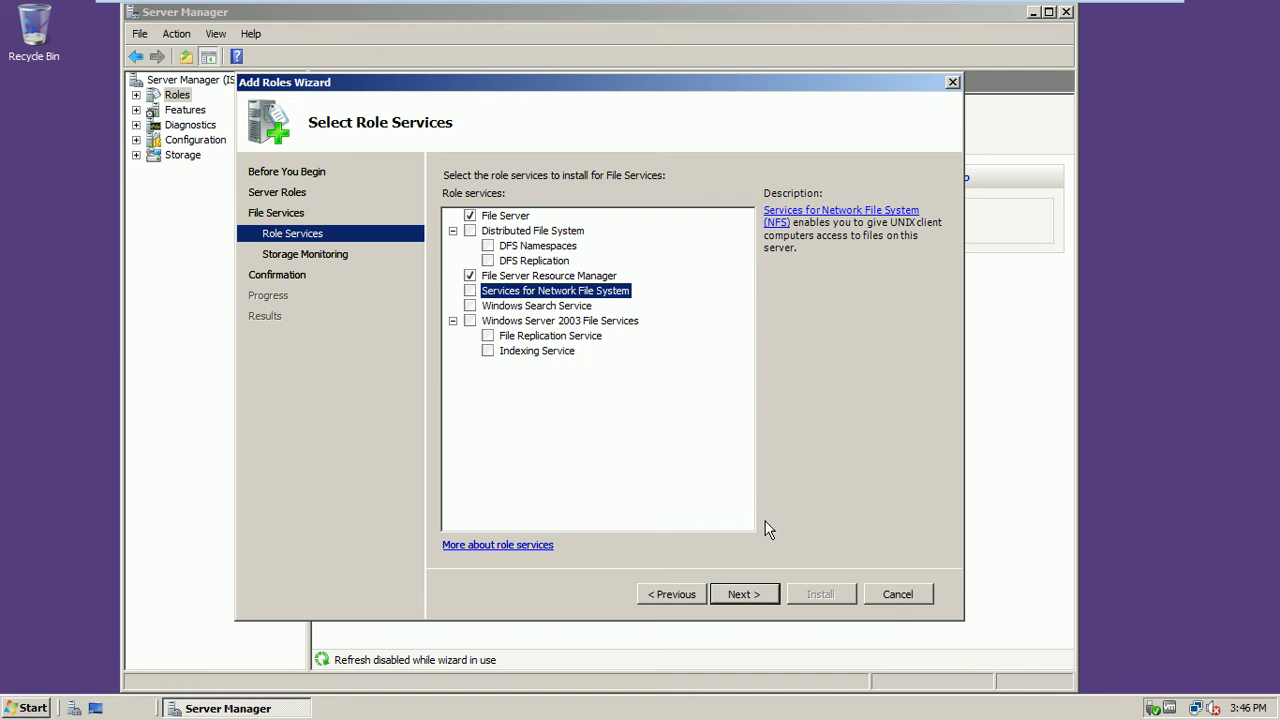
pyautogui.click(745, 594)
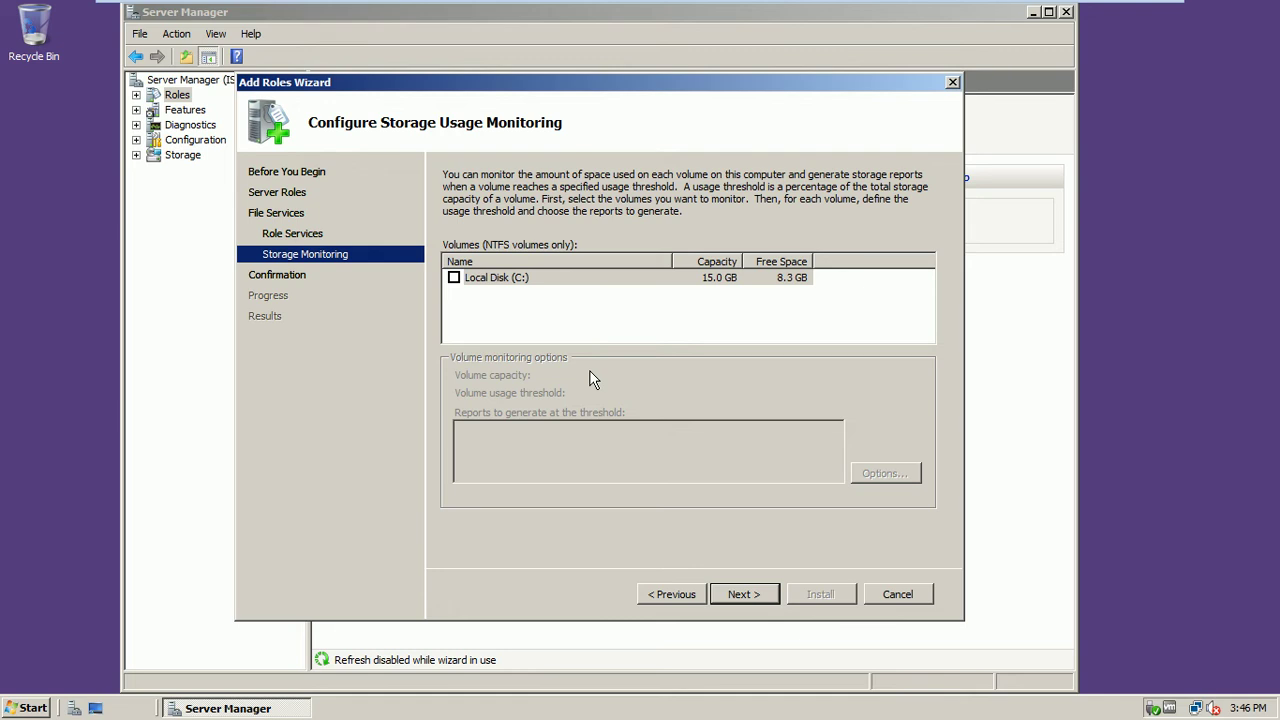
# Monitor Local Disk (C:) at 85% with reports saved to C:\StorageReports
pyautogui.click(454, 277)
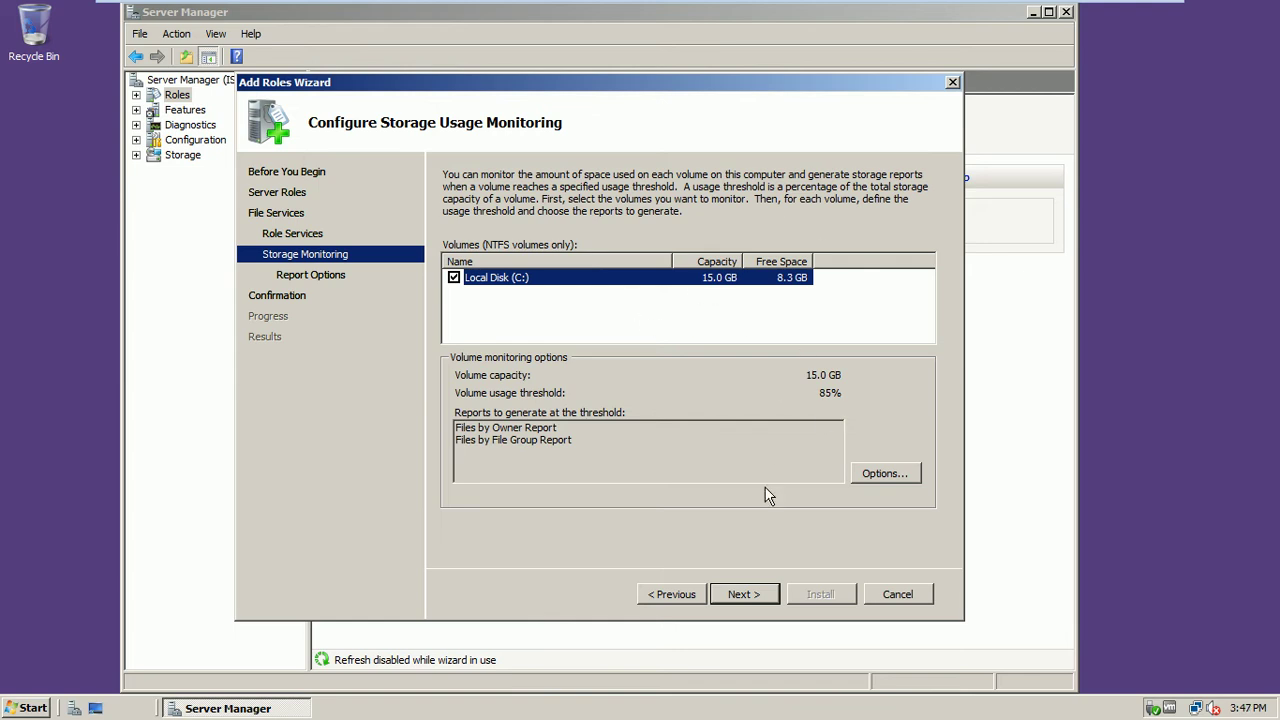
pyautogui.click(745, 596)
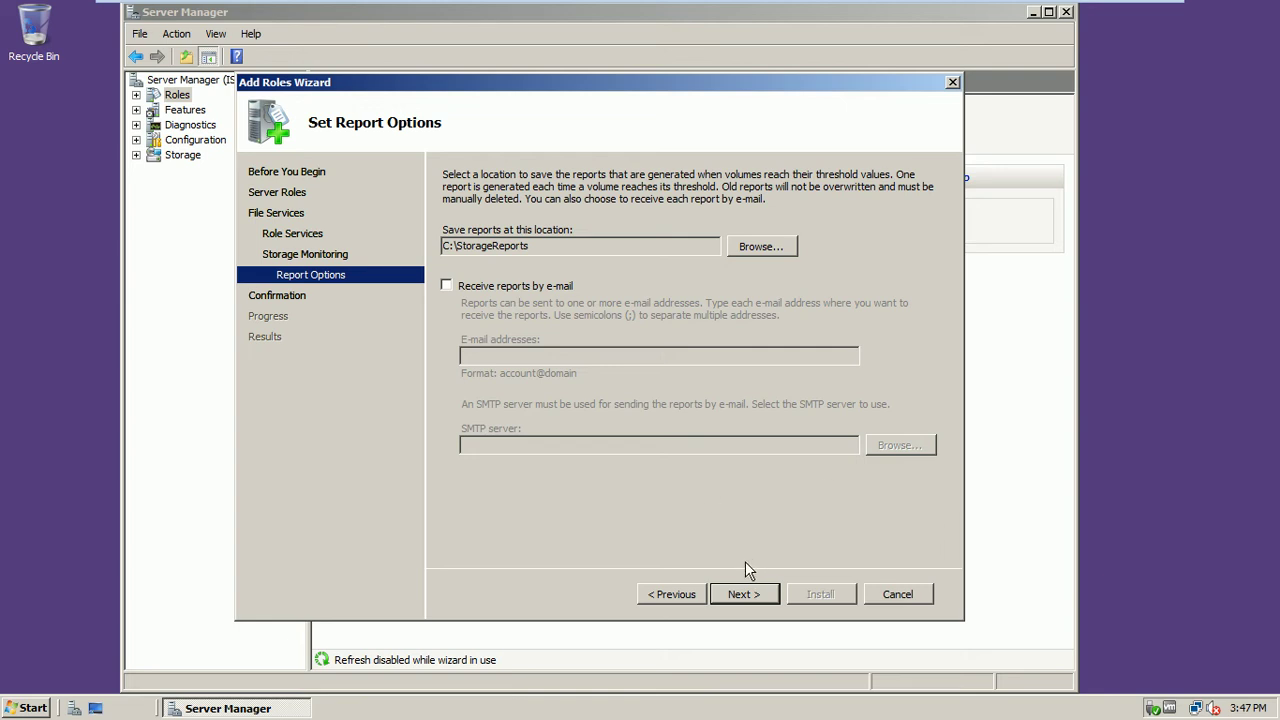
pyautogui.click(746, 593)
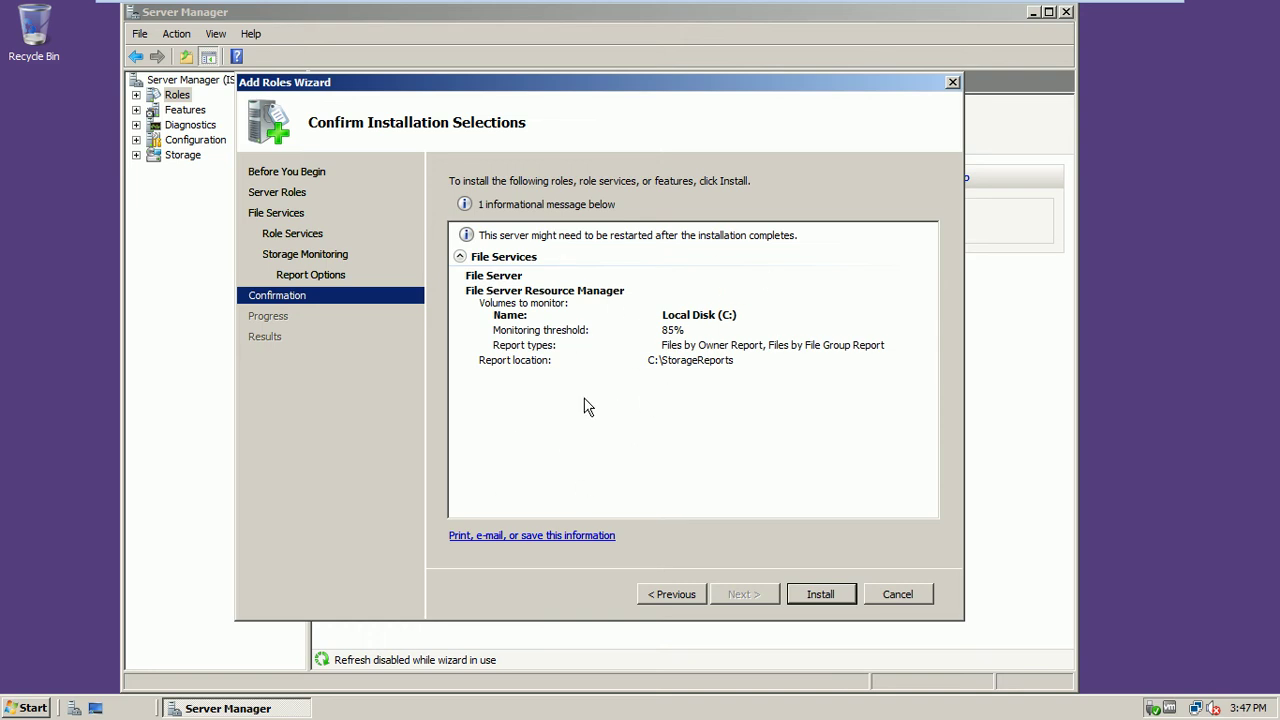
# Install File Server and File Server Resource Manager, leaving full screen while it completes
pyautogui.click(819, 594)
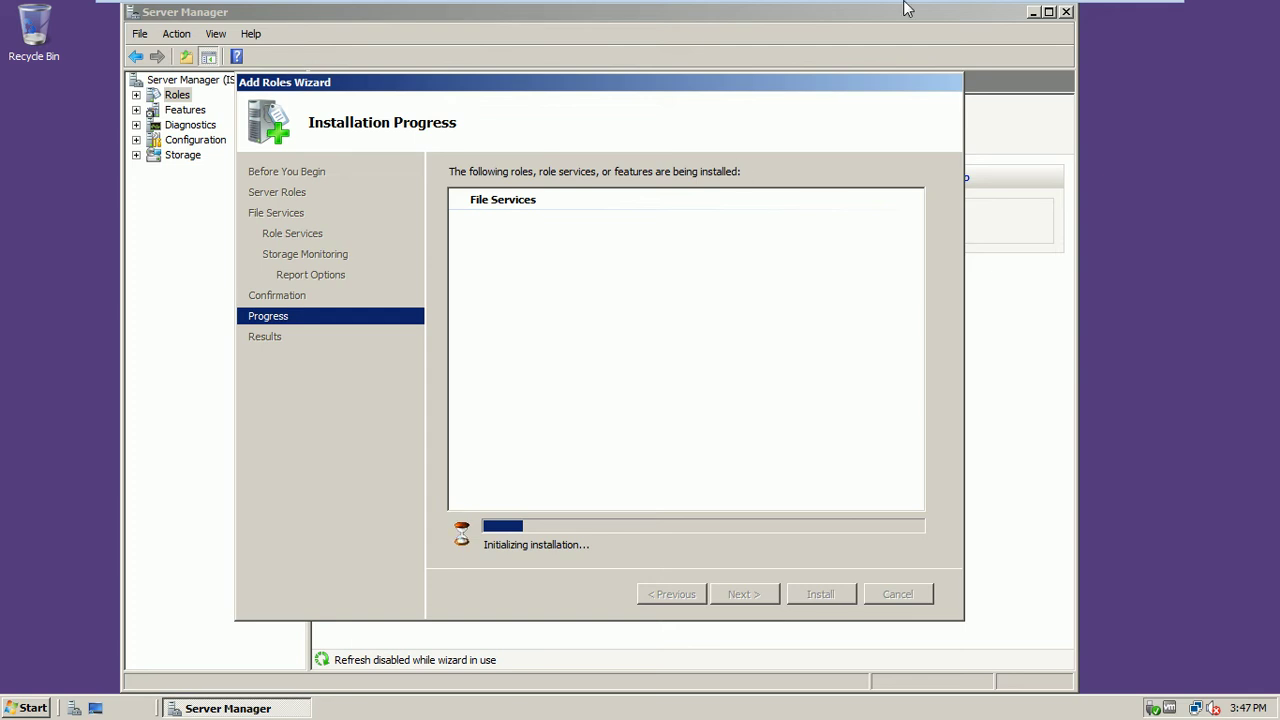
pyautogui.click(1138, 10)
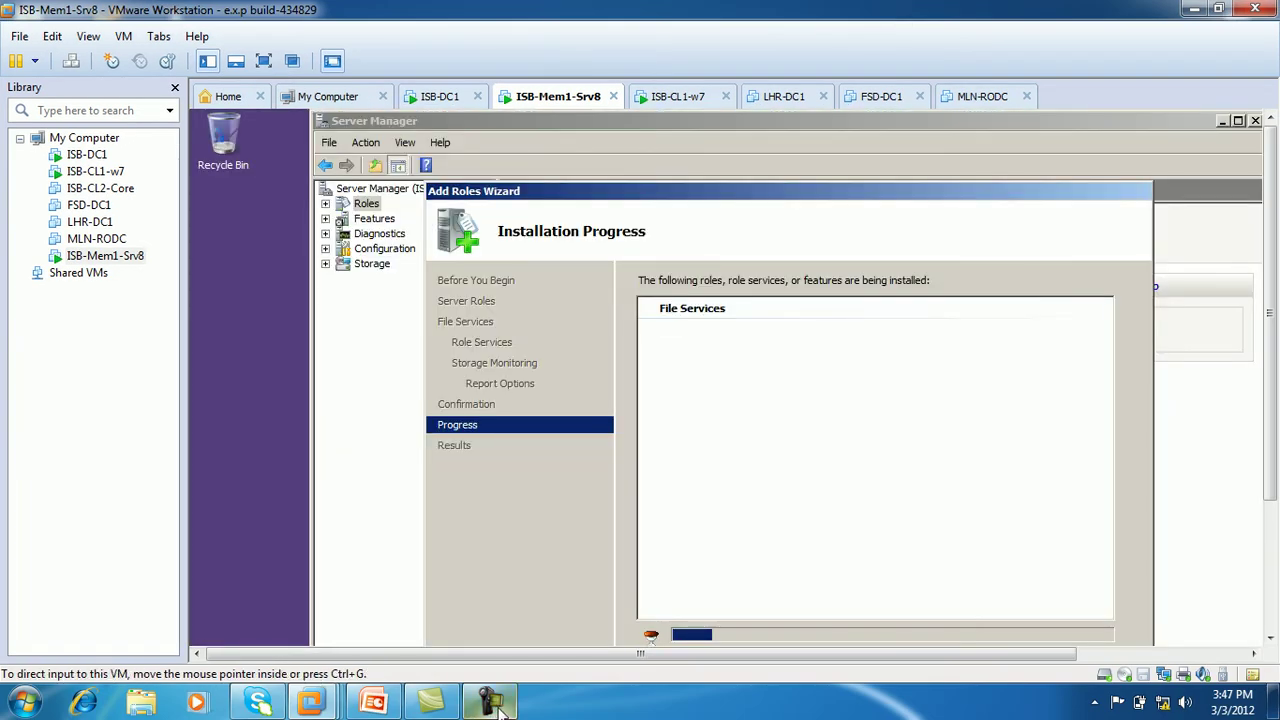
pyautogui.click(500, 705)
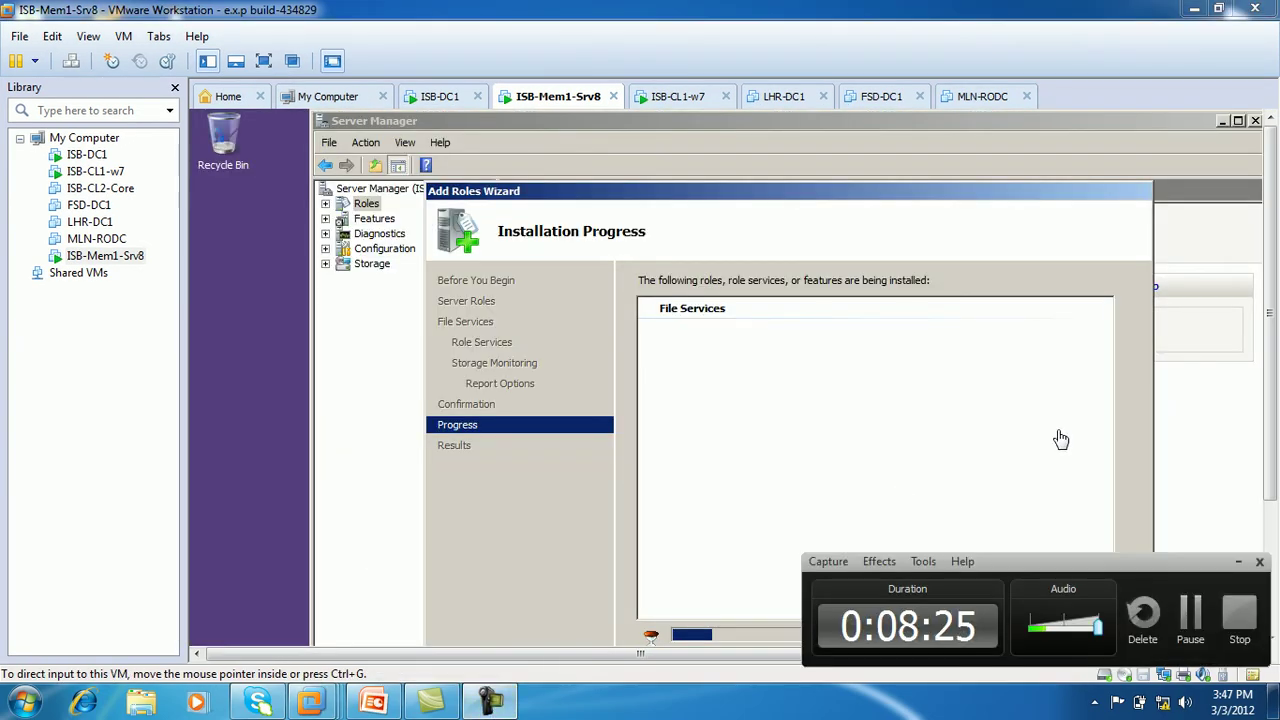
pyautogui.click(1190, 615)
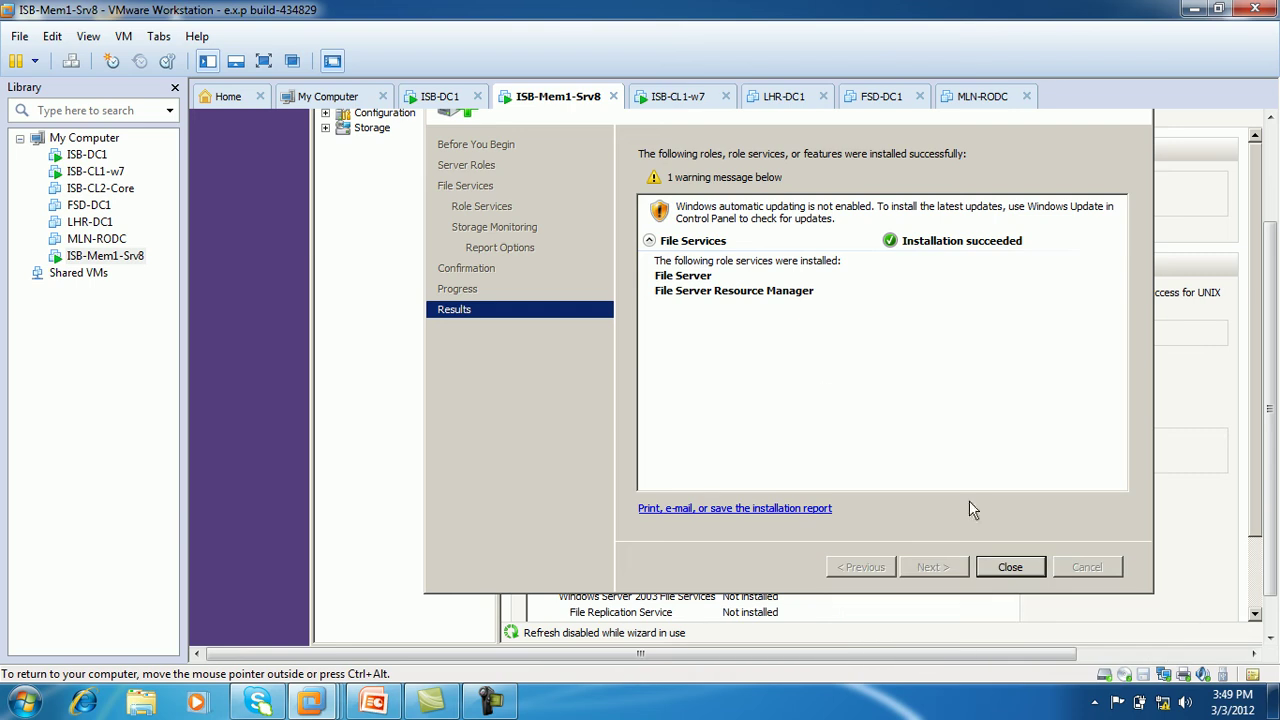
# Close the finished wizard and Server Manager, then refresh the desktop
pyautogui.click(263, 61)
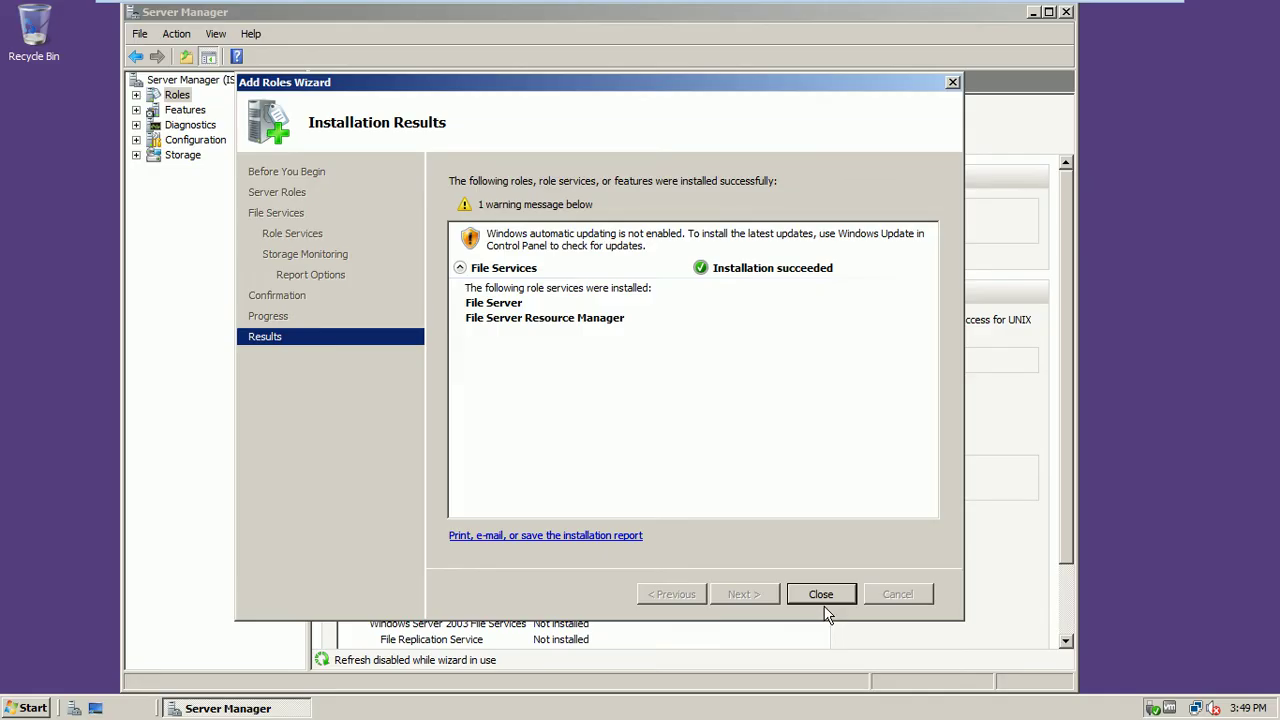
pyautogui.click(822, 597)
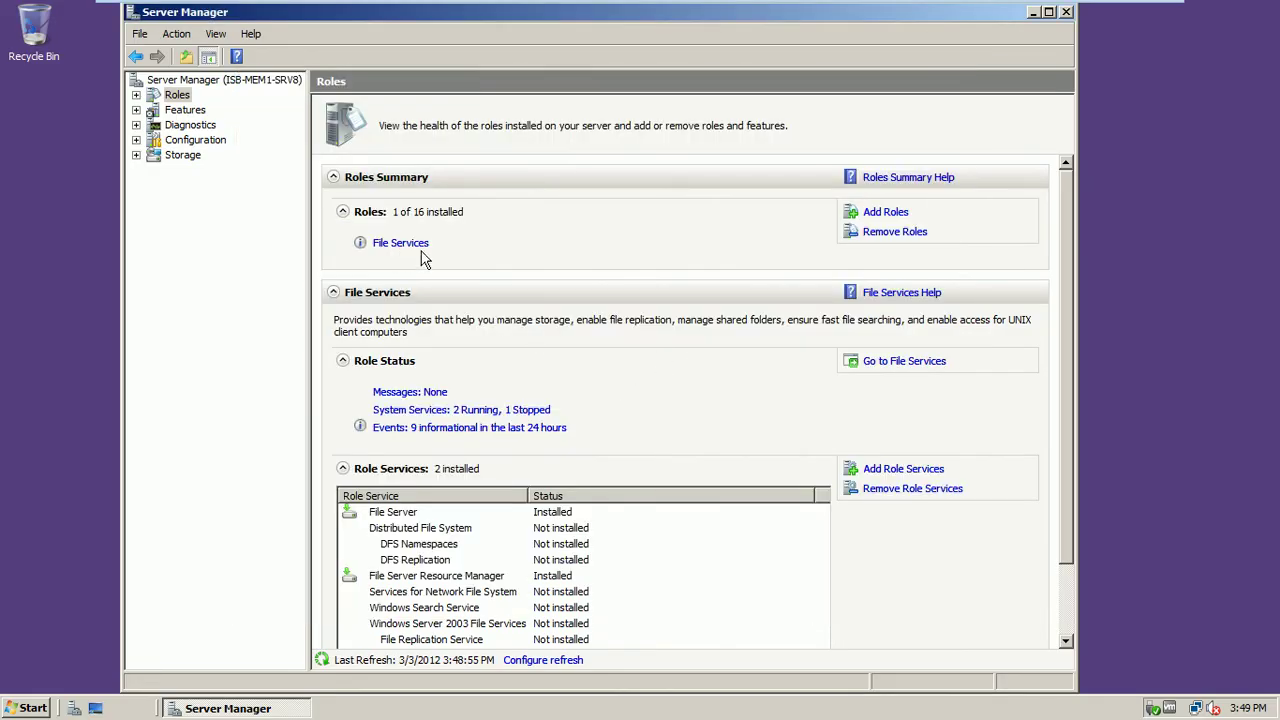
pyautogui.click(1066, 13)
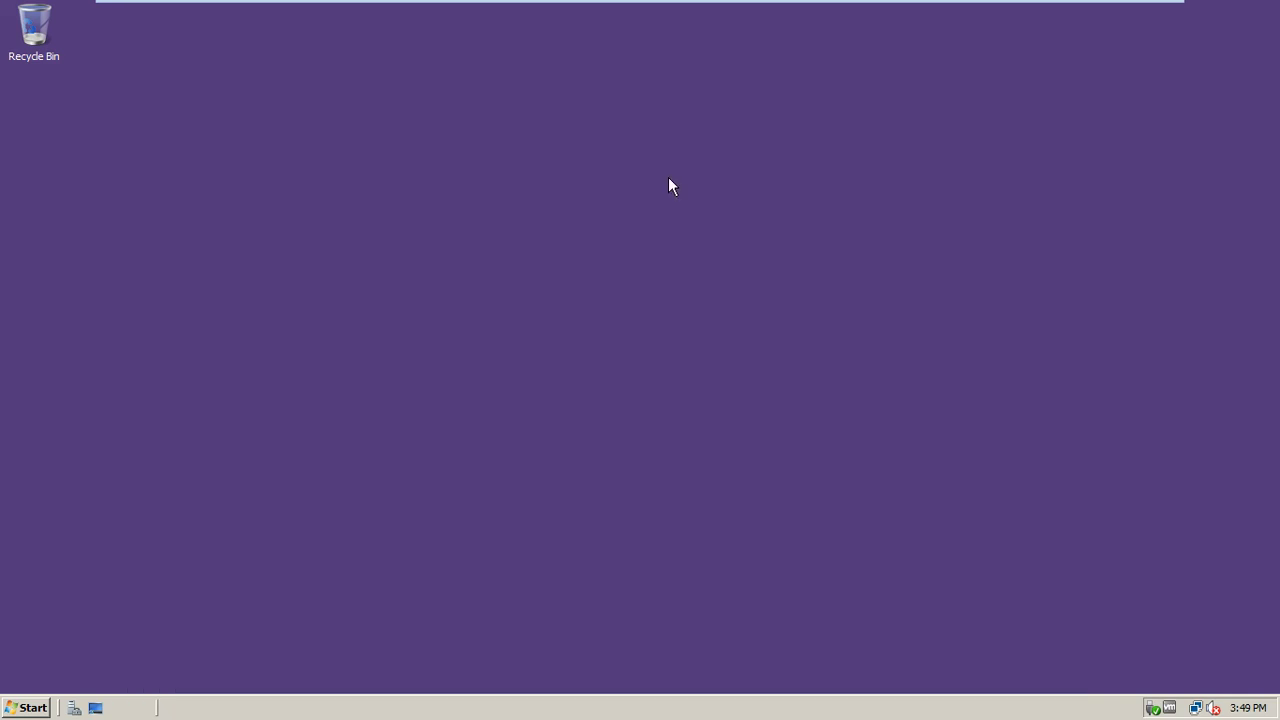
pyautogui.rightClick(404, 222)
pyautogui.click(433, 264)
# Show the Computer icon on the desktop and open it to see Local Disk (C:)
pyautogui.click(30, 708)
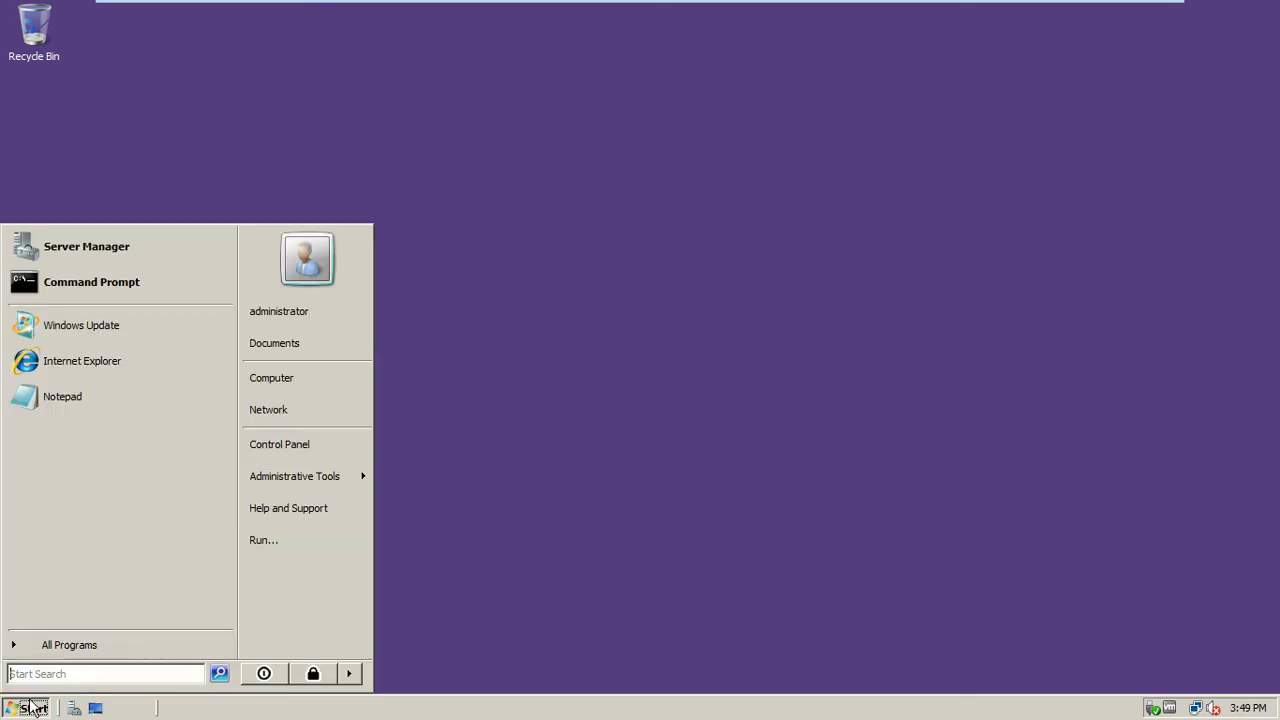
pyautogui.click(309, 384)
pyautogui.rightClick(309, 384)
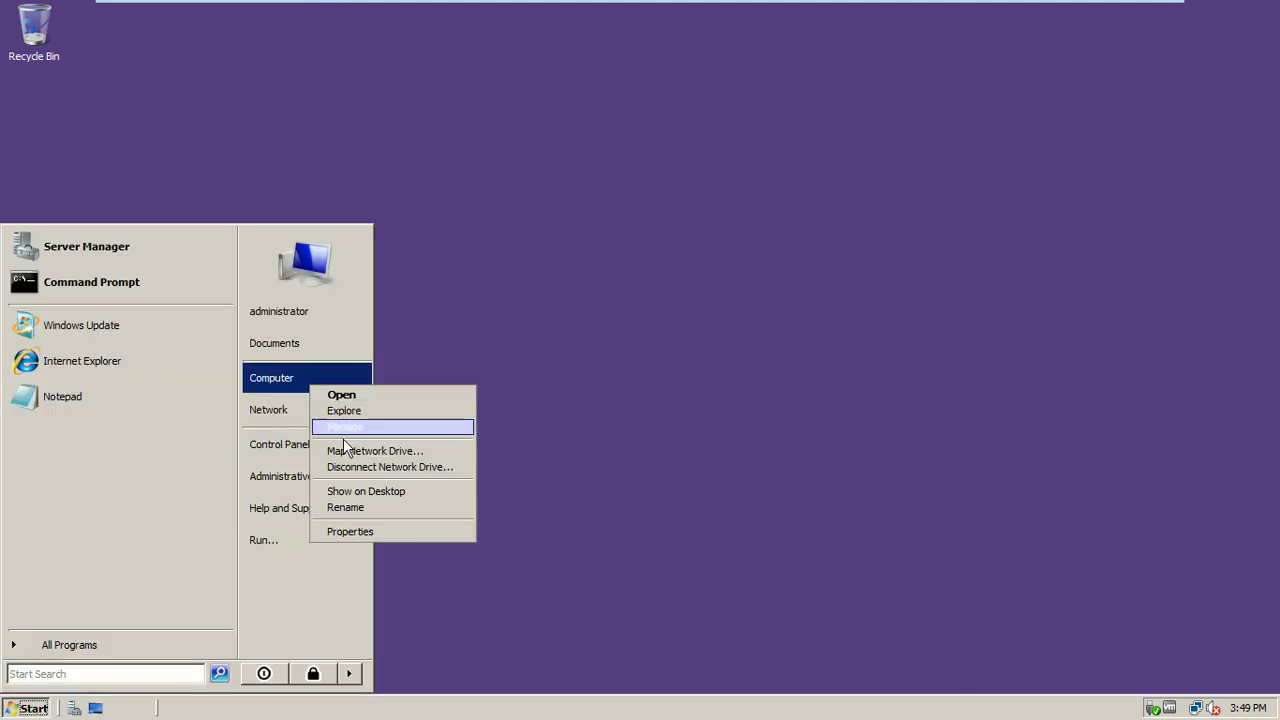
pyautogui.click(364, 490)
pyautogui.click(513, 161)
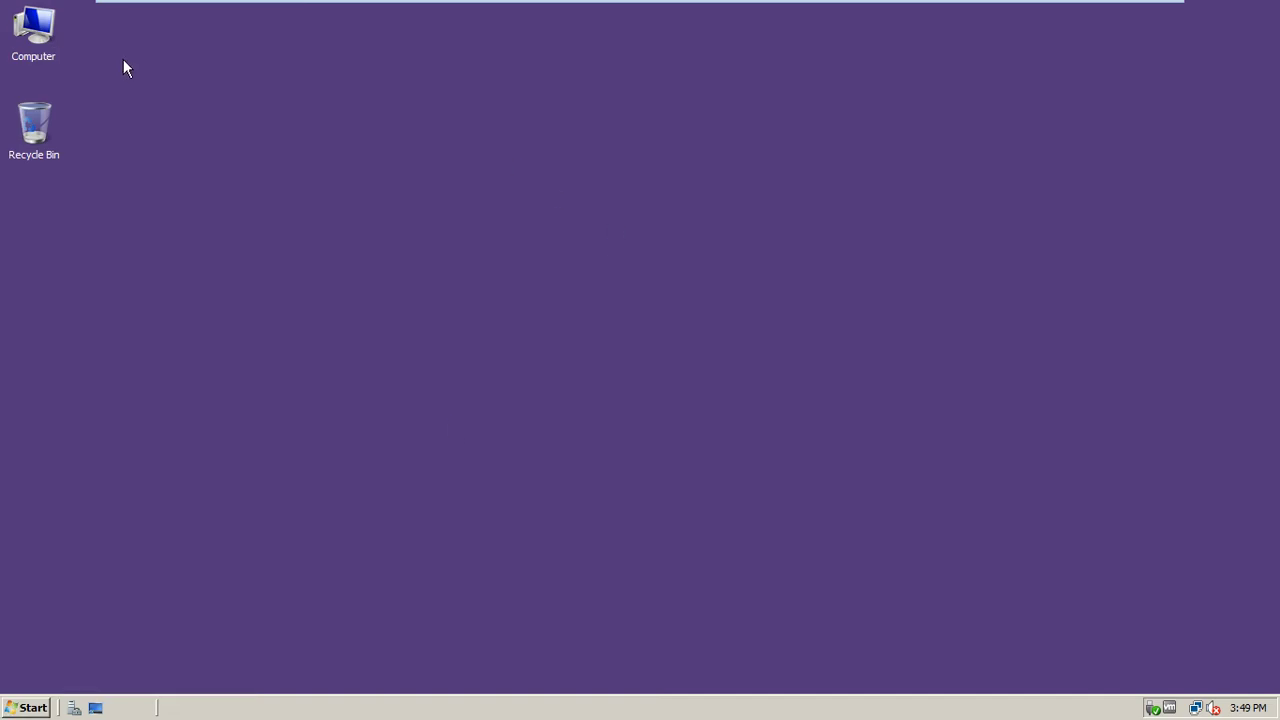
pyautogui.doubleClick(46, 52)
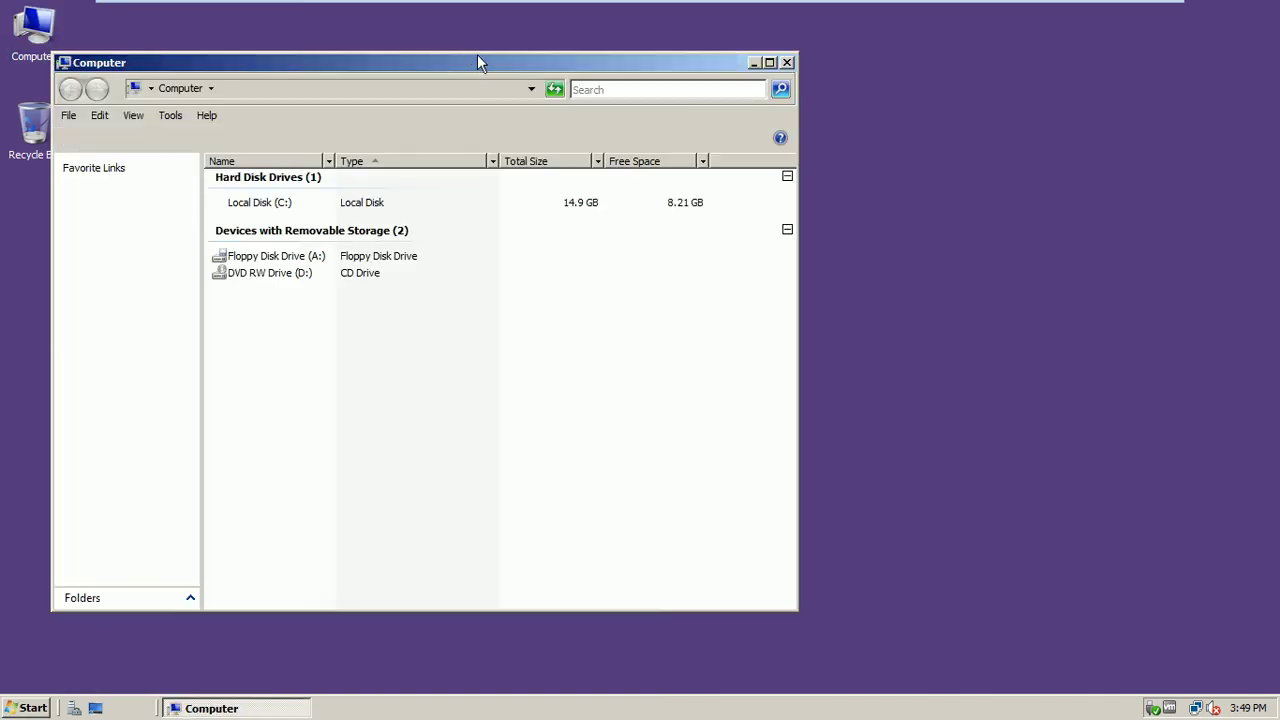
# Maximize the Computer window and browse into Local Disk (C:)
pyautogui.doubleClick(476, 62)
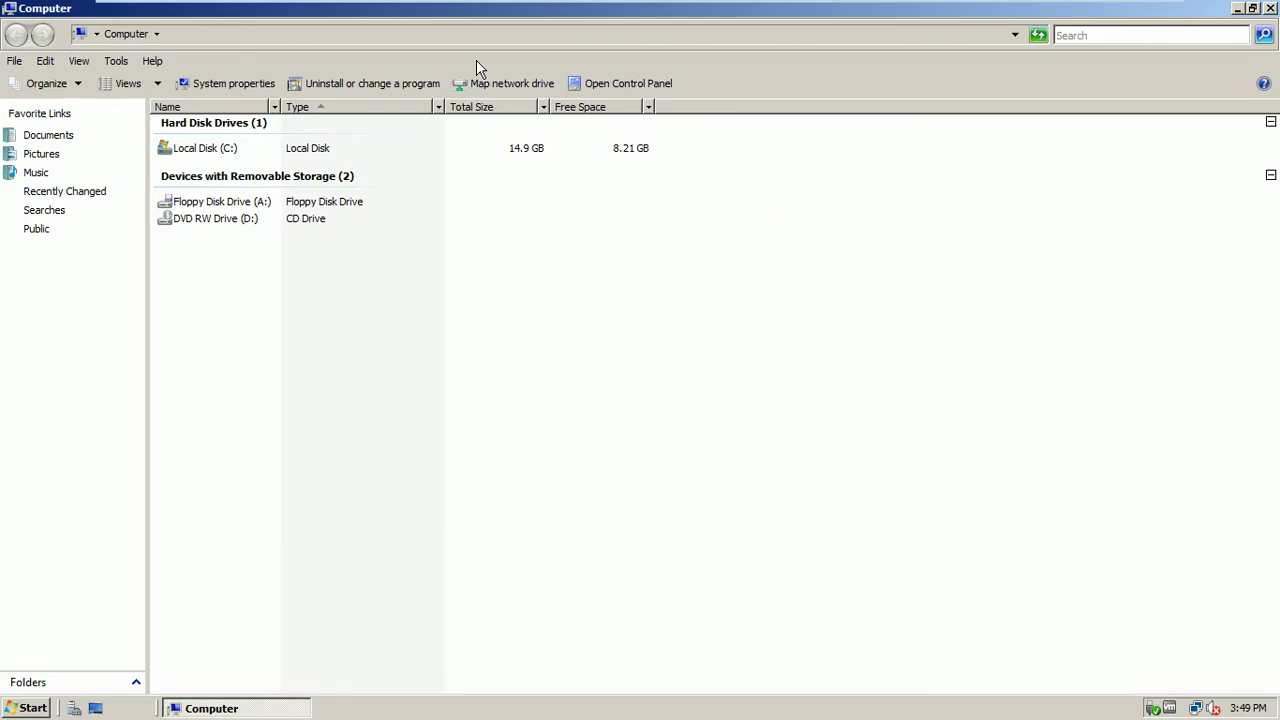
pyautogui.doubleClick(205, 150)
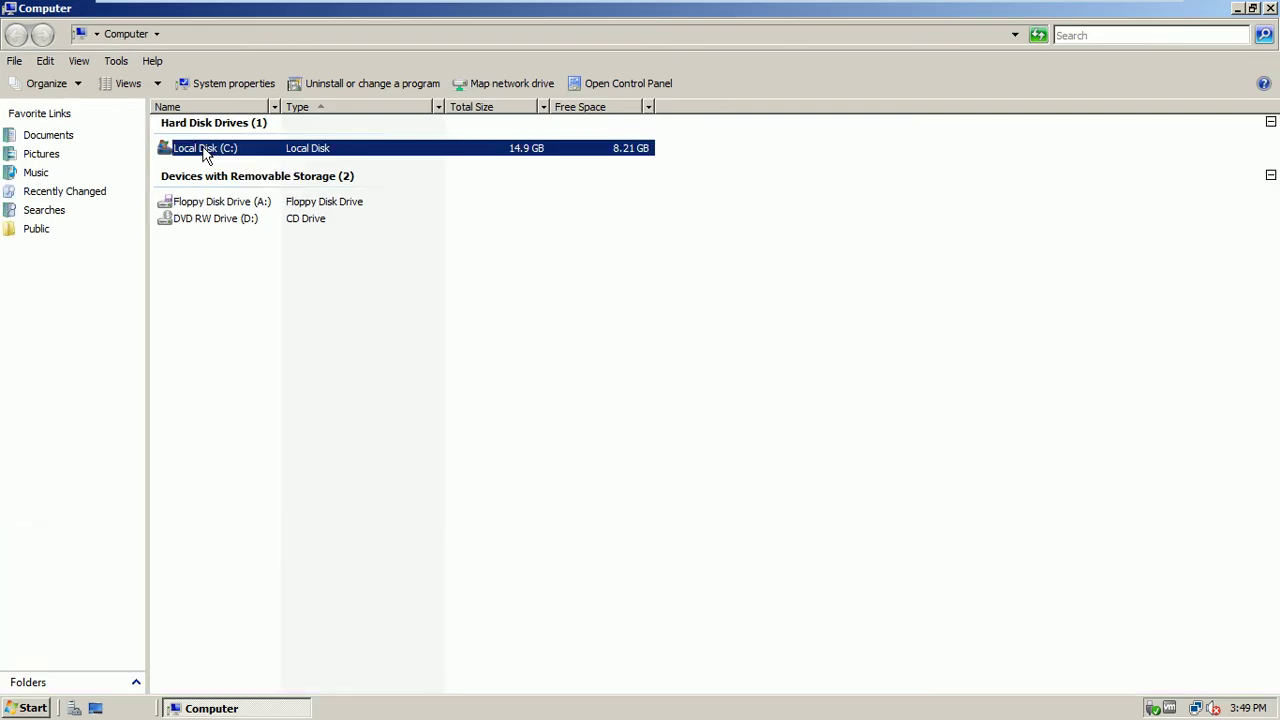
pyautogui.click(12, 710)
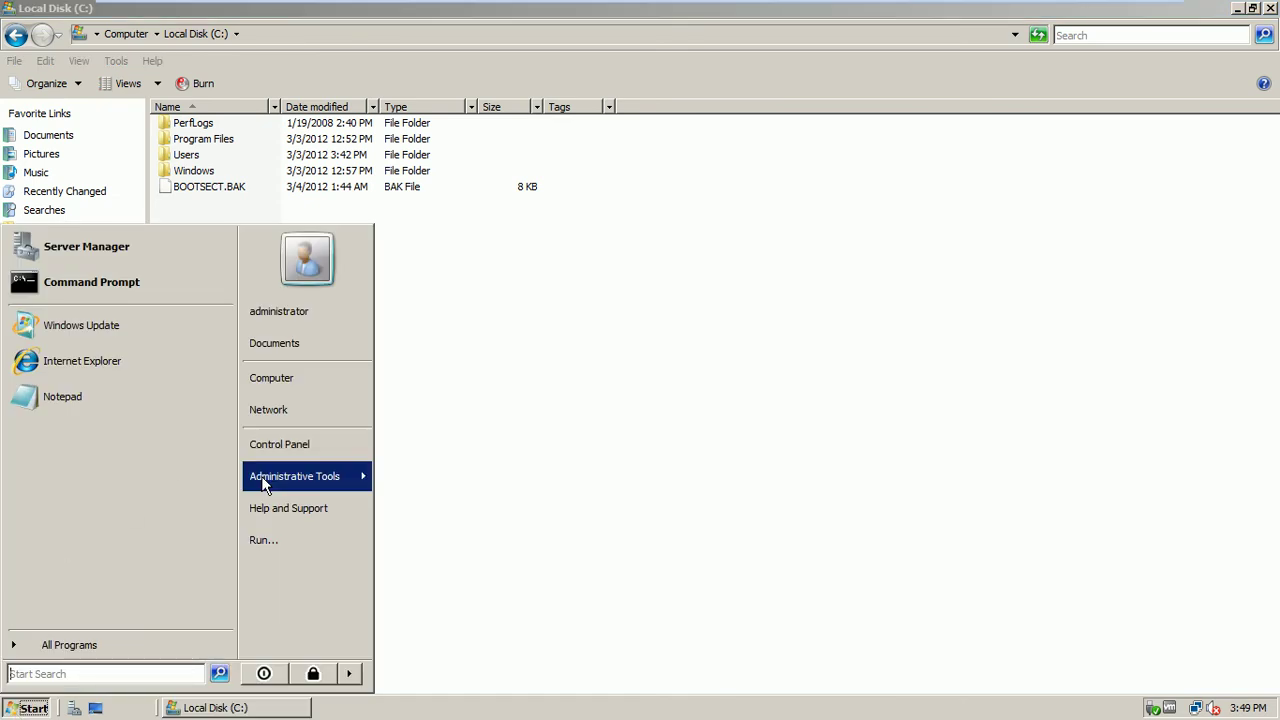
# Launch File Server Resource Manager from Administrative Tools, minimize the Local Disk (C:) window, and refresh the desktop
pyautogui.moveTo(264, 484)
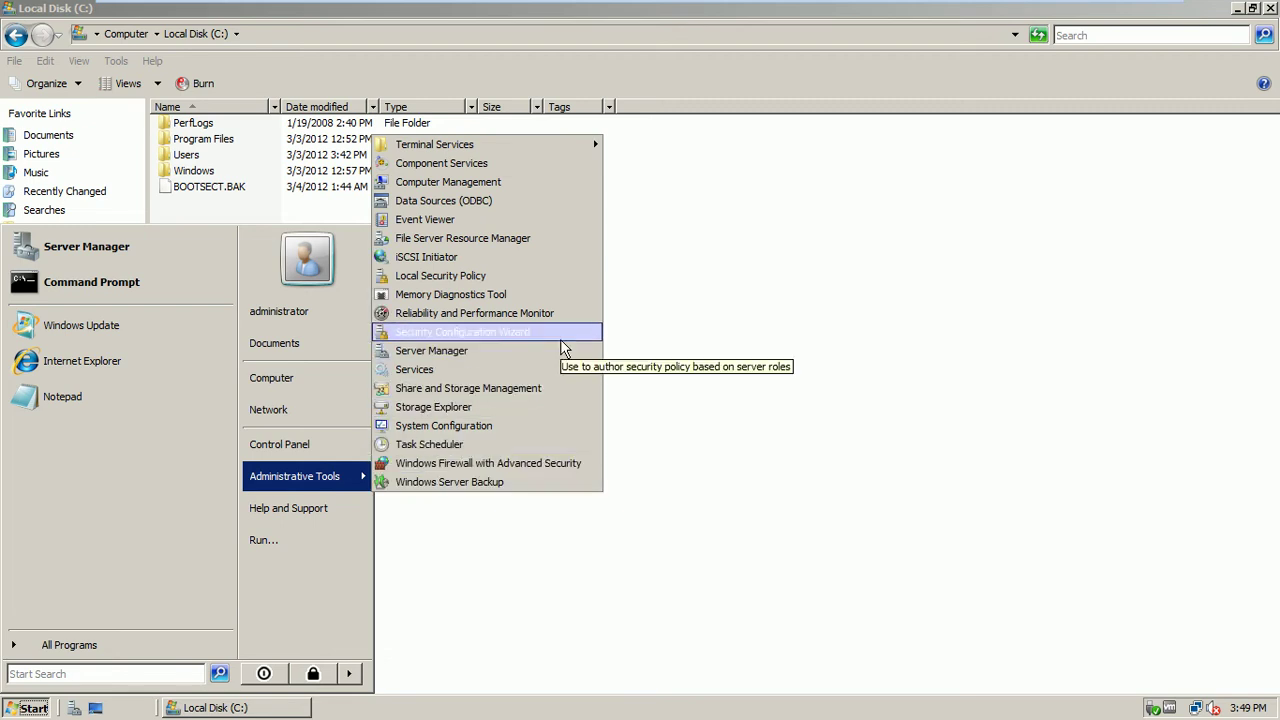
pyautogui.click(505, 240)
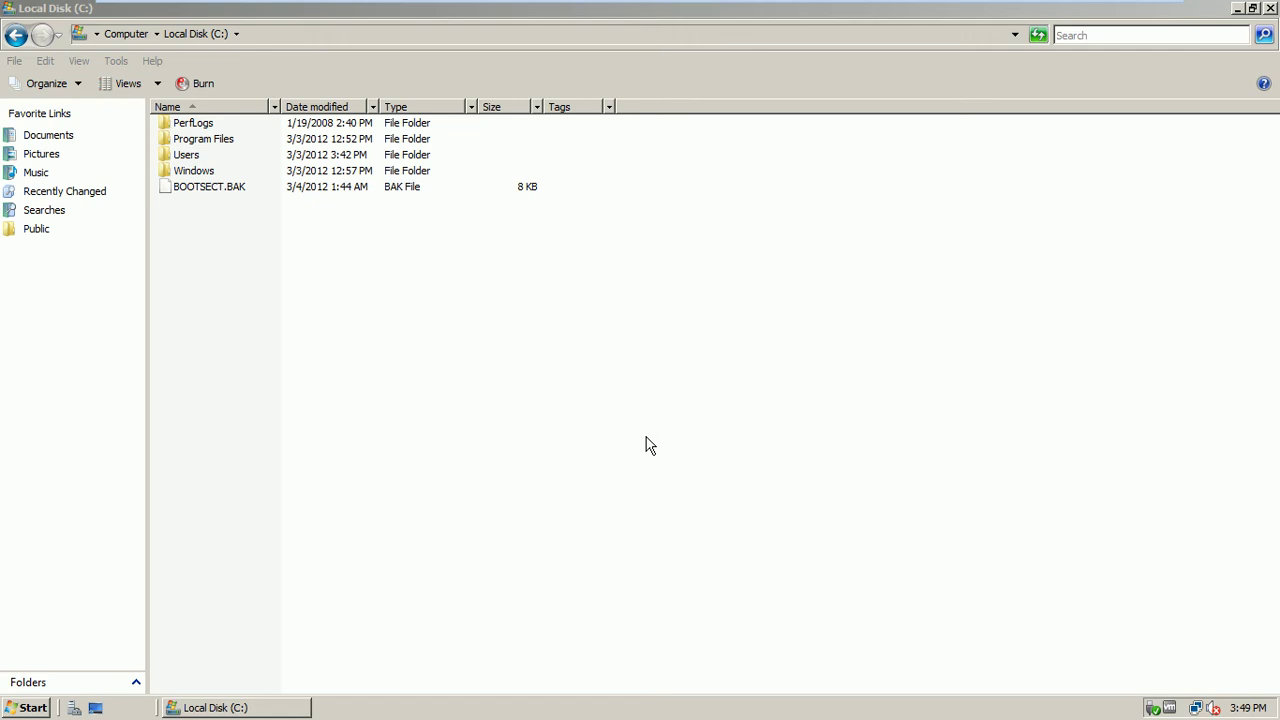
pyautogui.click(1237, 9)
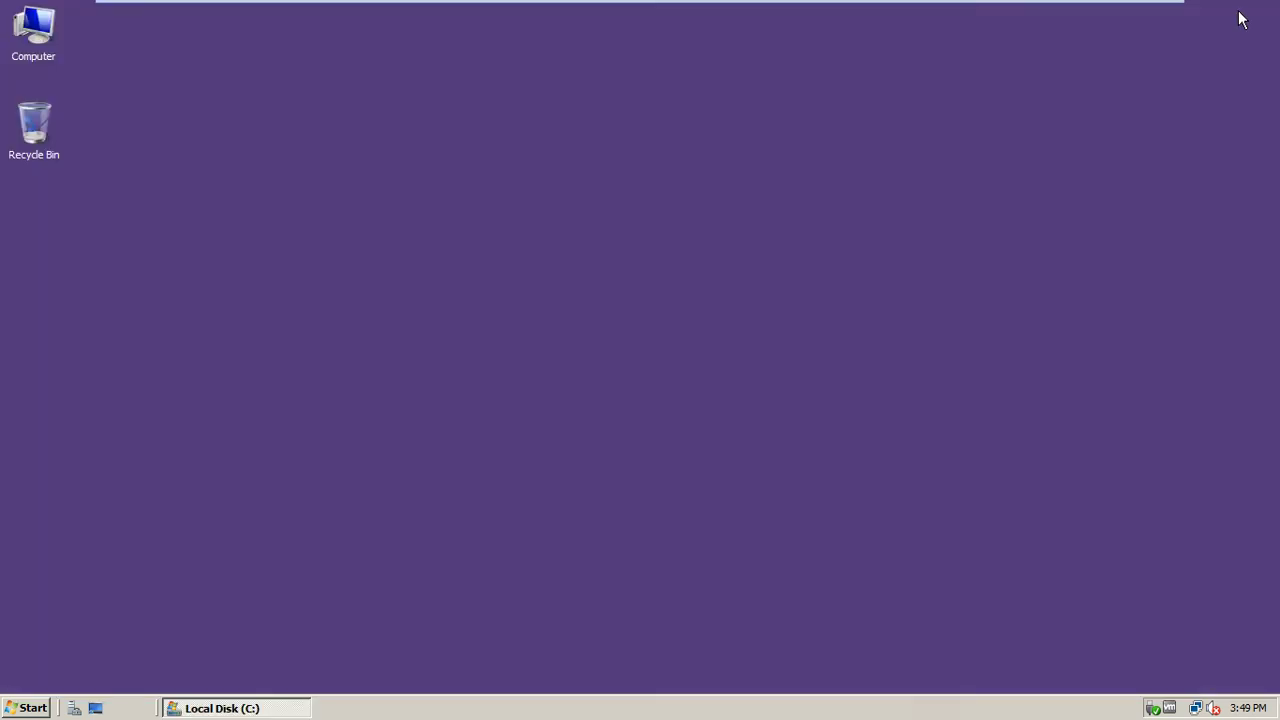
pyautogui.rightClick(455, 364)
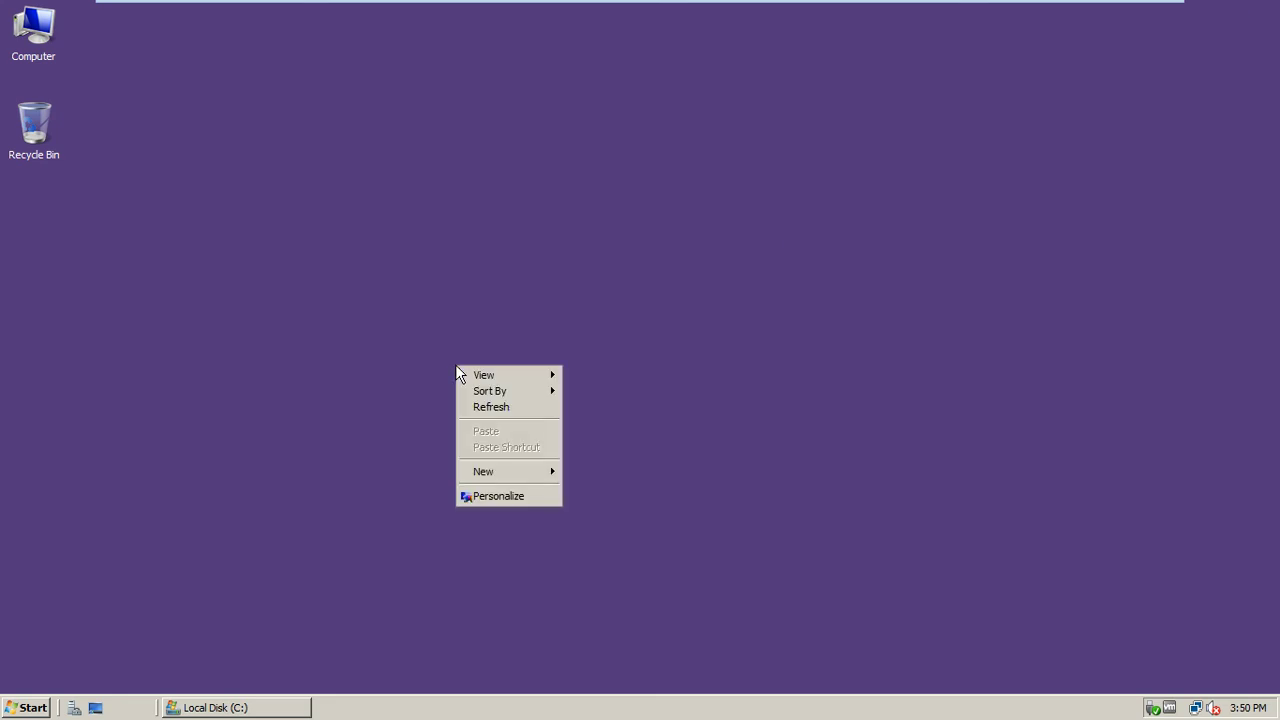
pyautogui.click(473, 405)
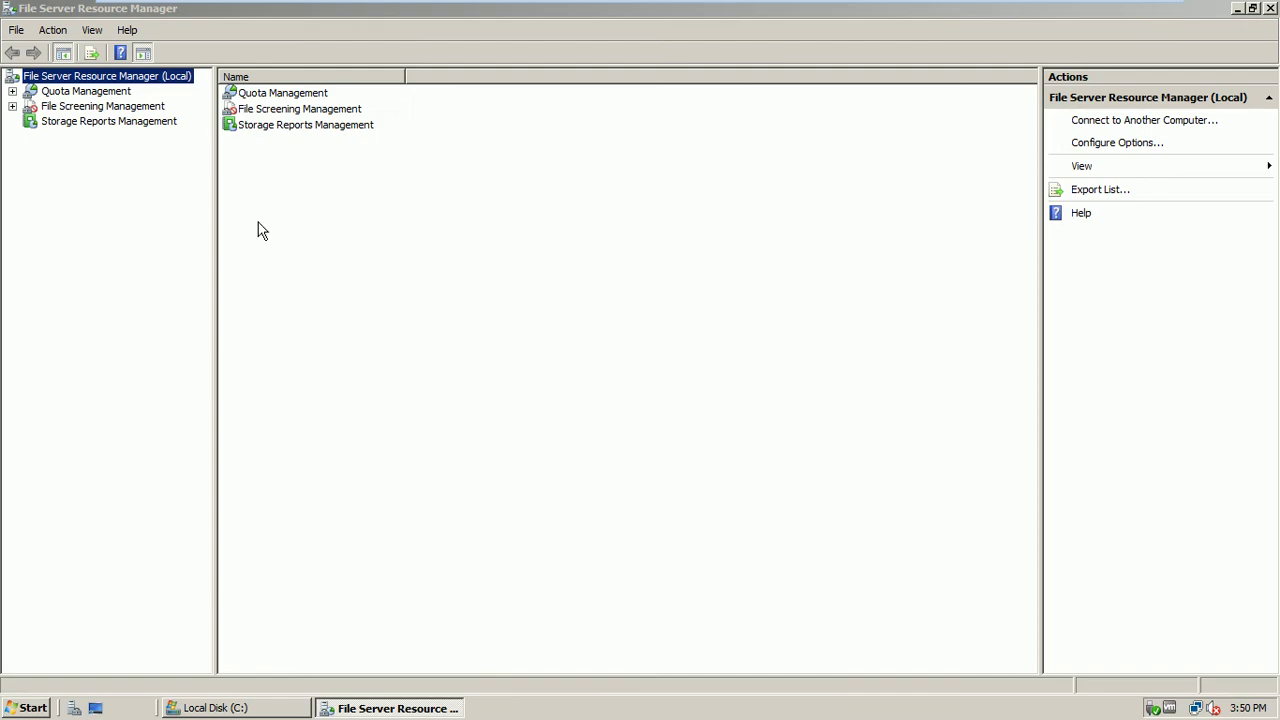
# Browse the File Screens, File Screen Templates and Storage Reports Management nodes
pyautogui.click(71, 108)
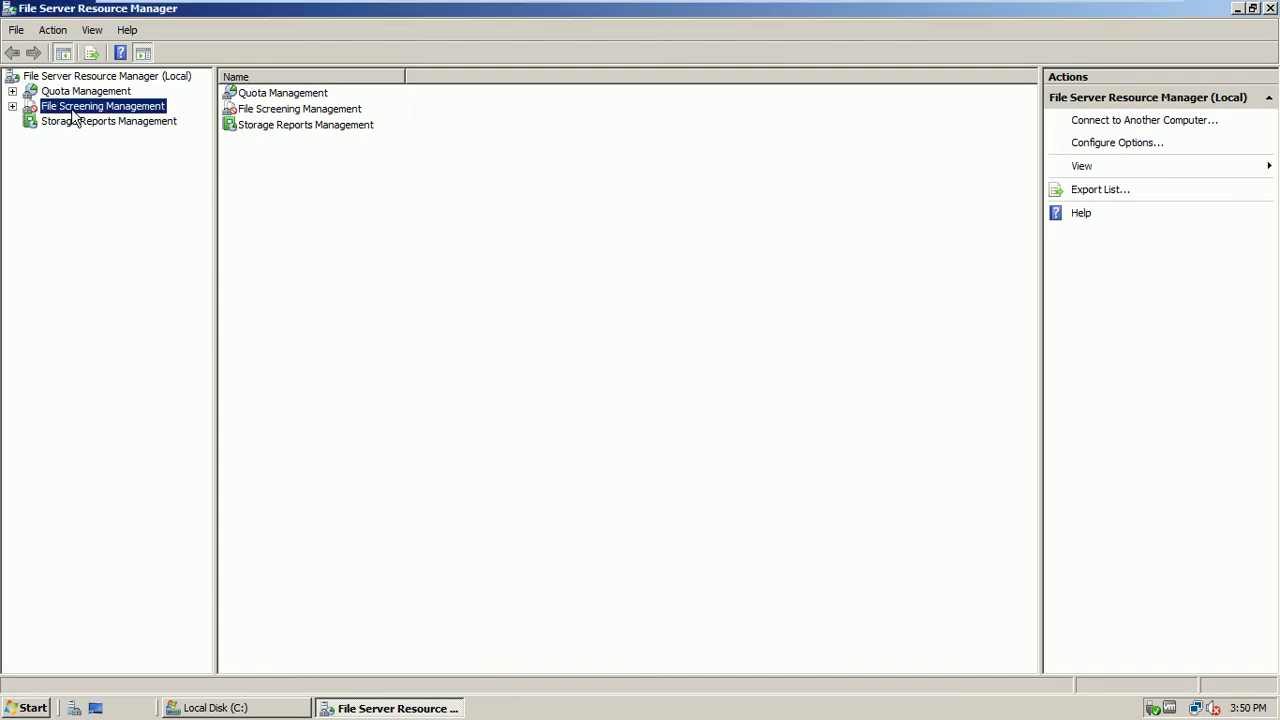
pyautogui.click(67, 93)
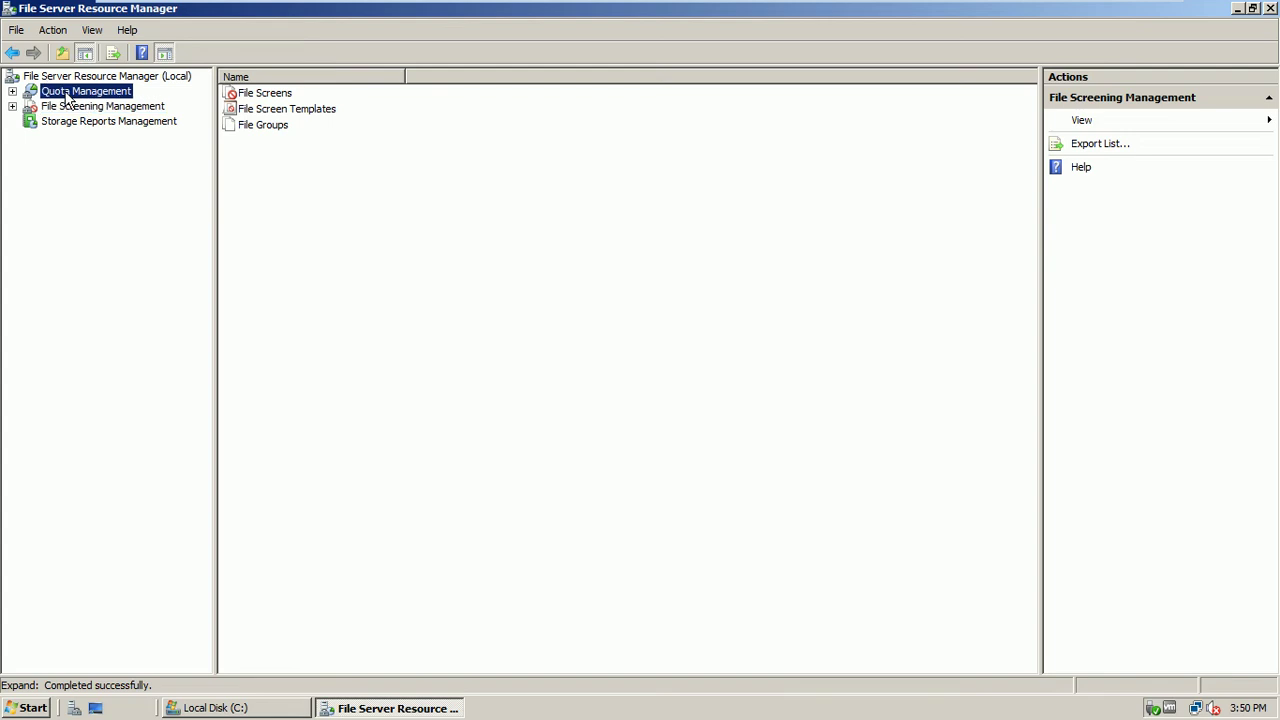
pyautogui.click(13, 106)
pyautogui.click(67, 121)
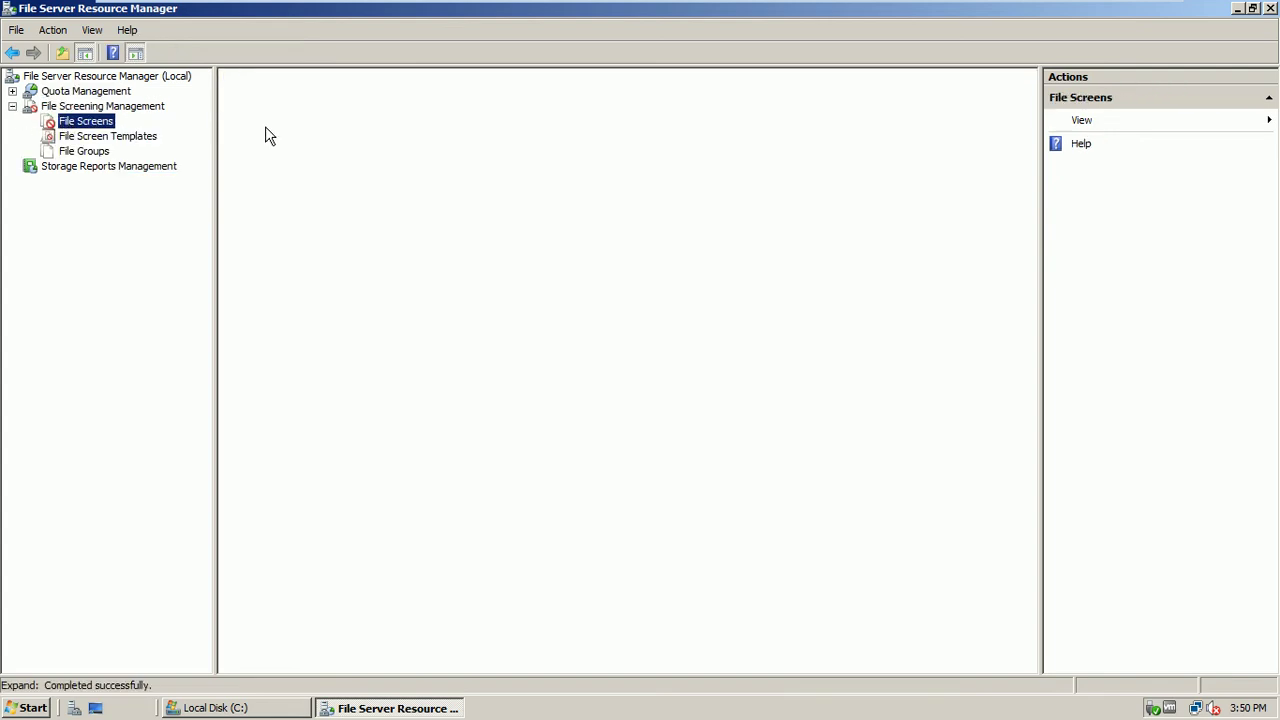
pyautogui.click(98, 139)
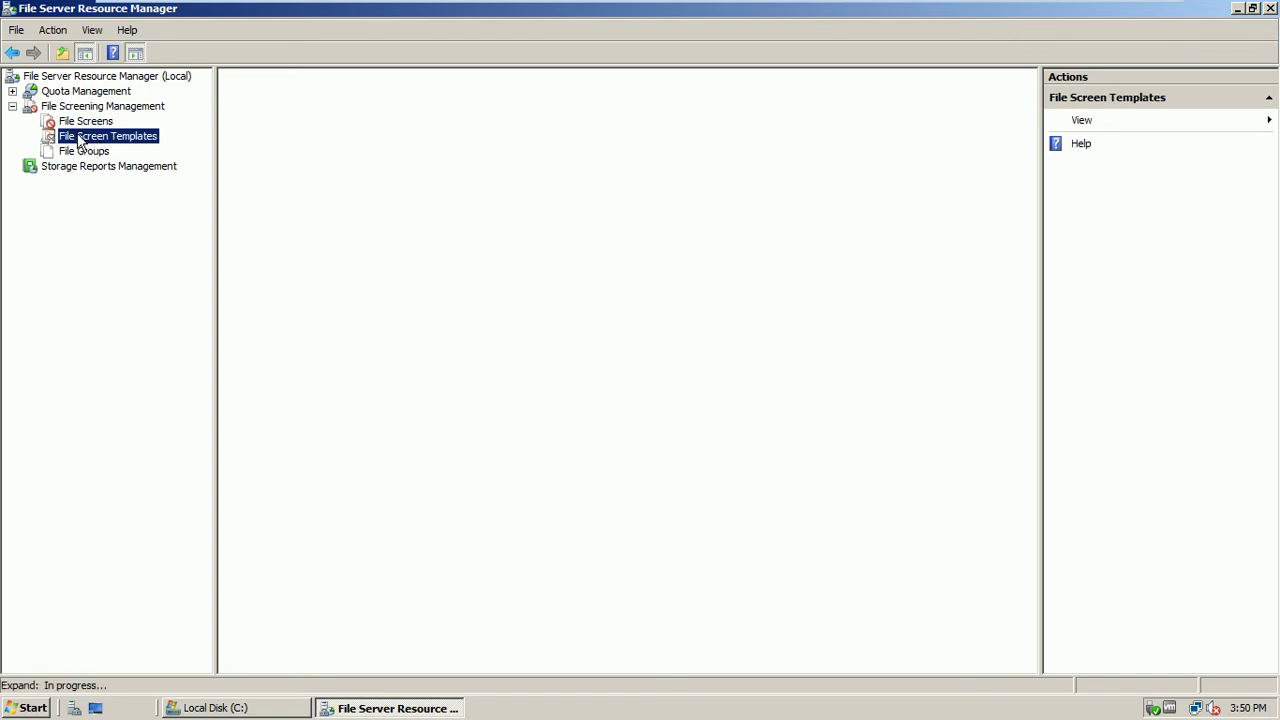
pyautogui.click(68, 169)
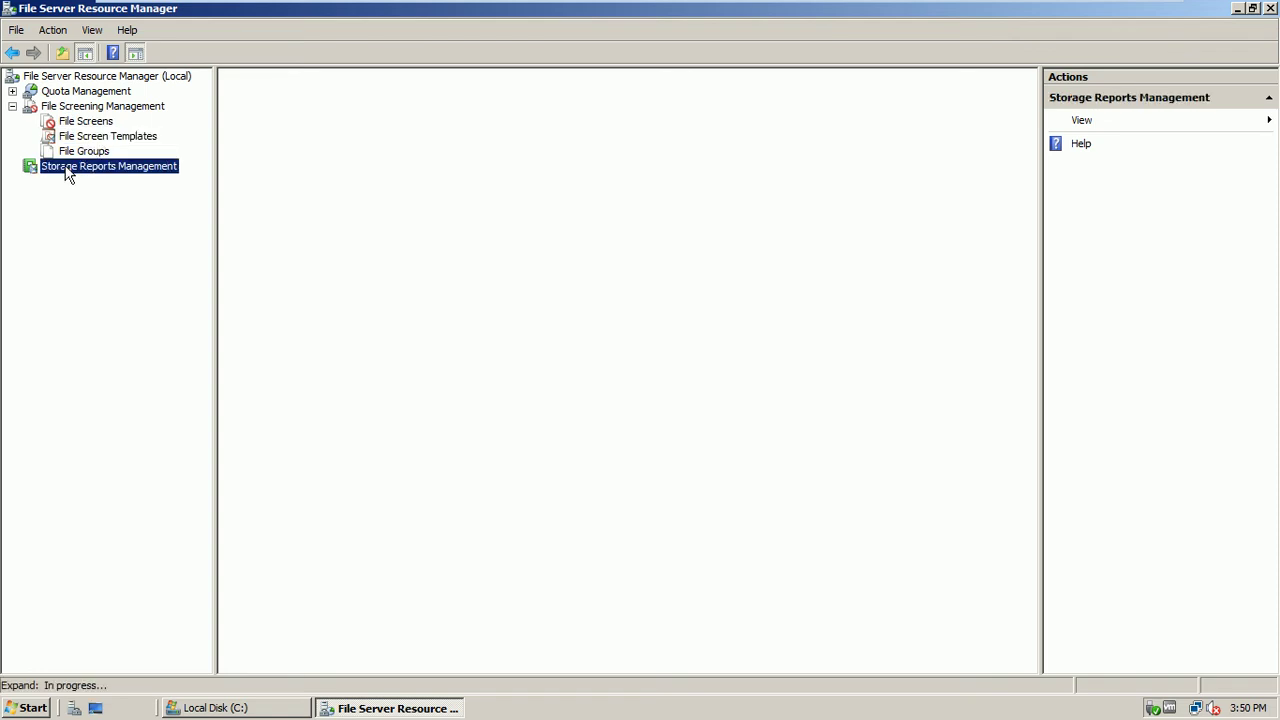
# Review the 15.0 GB soft quota on C: under Quotas, then close the console
pyautogui.click(12, 91)
pyautogui.click(74, 107)
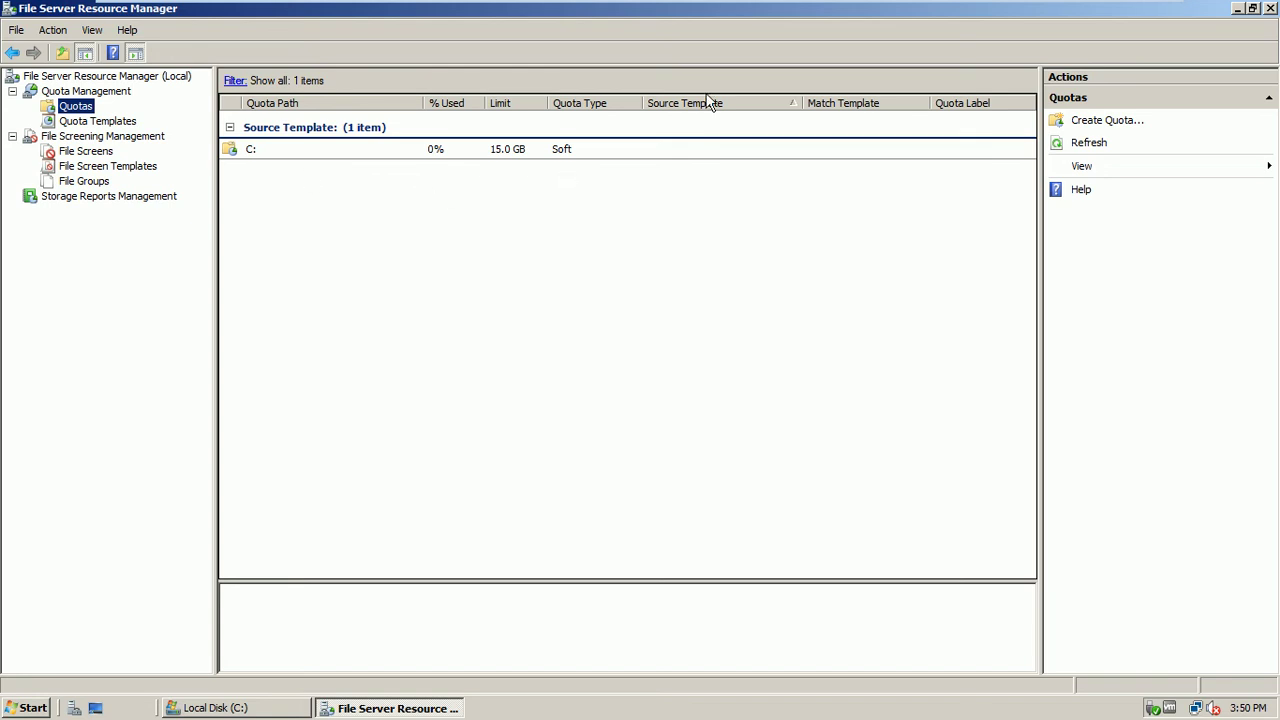
pyautogui.click(1270, 9)
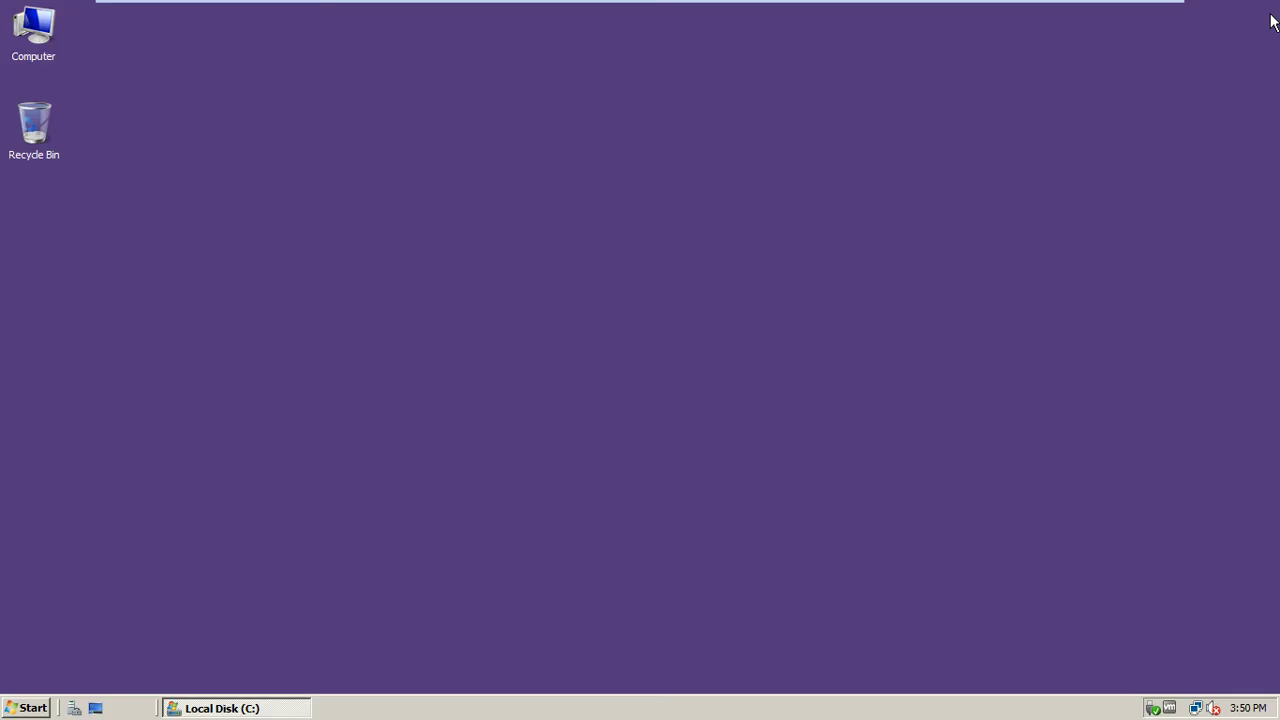
# Refresh the desktop and bring the Local Disk (C:) window back into view
pyautogui.rightClick(448, 179)
pyautogui.click(466, 216)
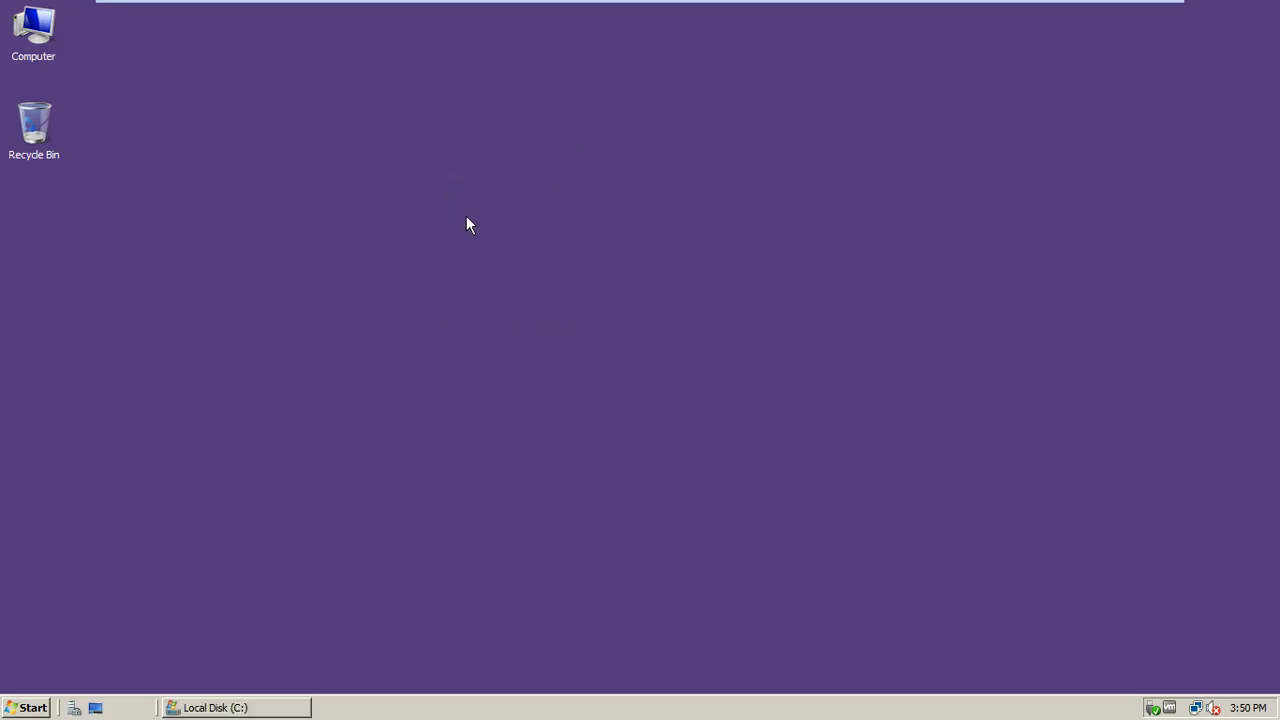
pyautogui.doubleClick(37, 22)
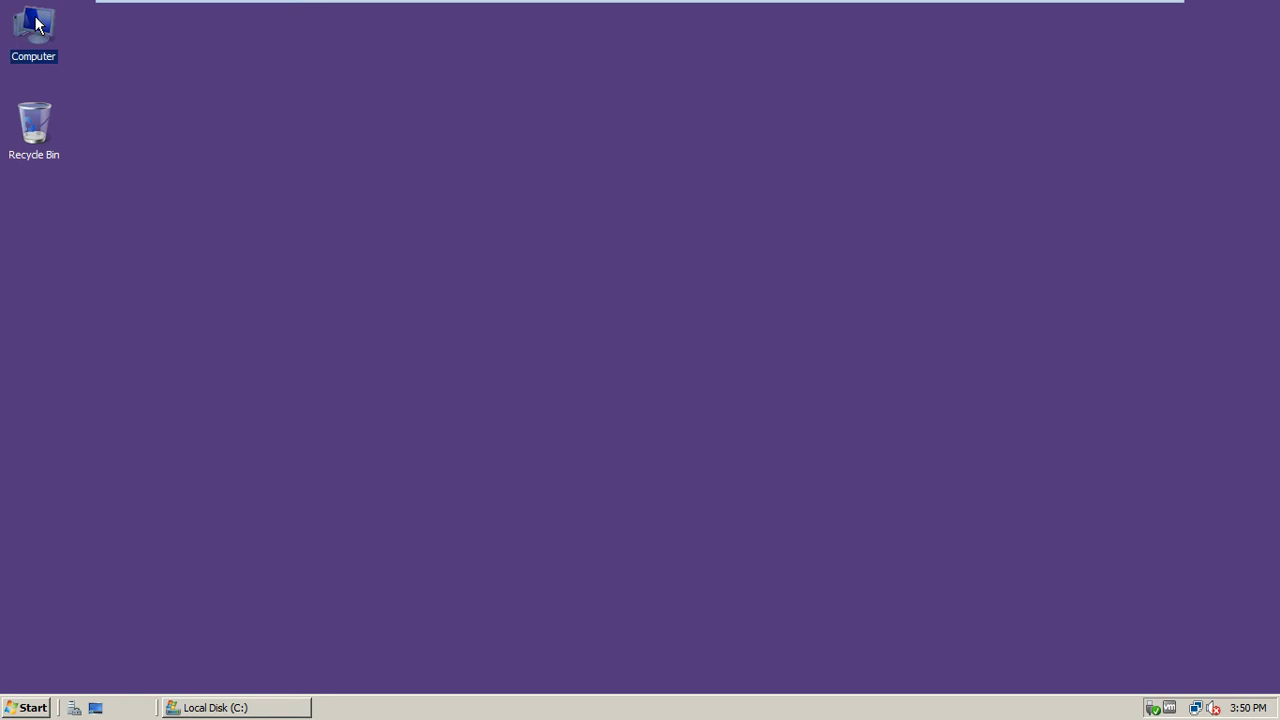
pyautogui.doubleClick(430, 80)
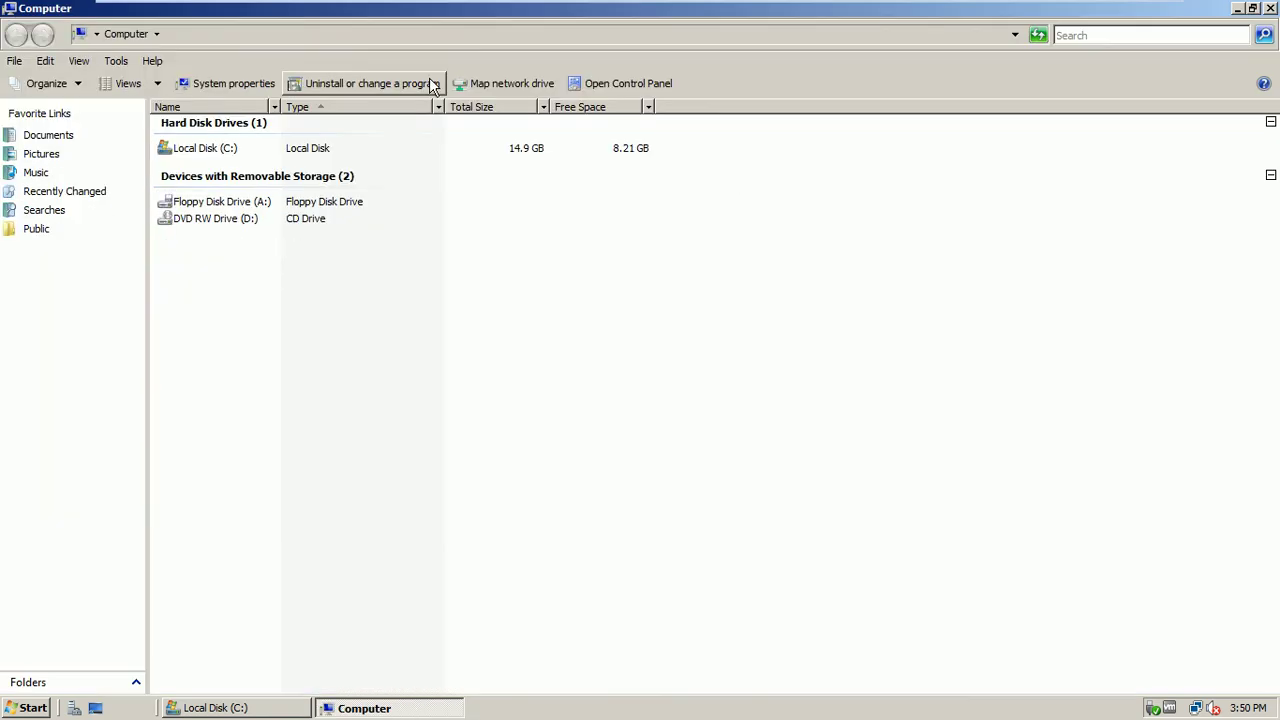
pyautogui.click(1271, 8)
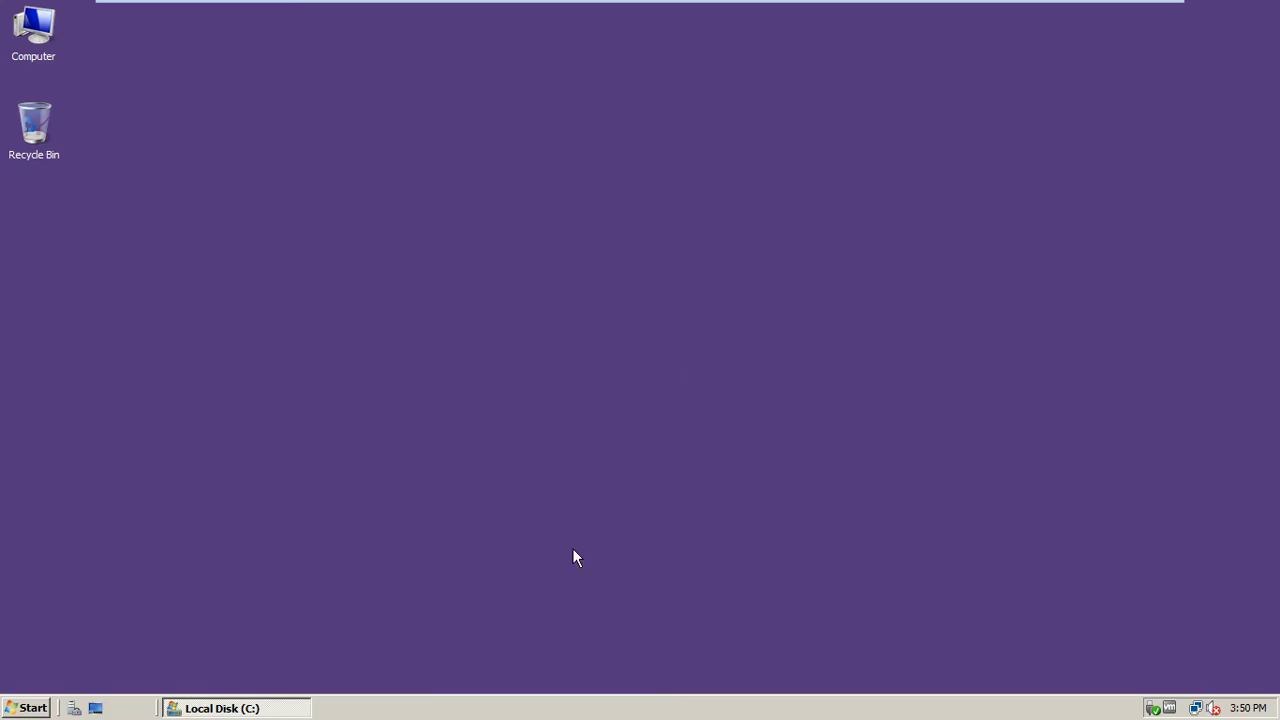
pyautogui.click(273, 712)
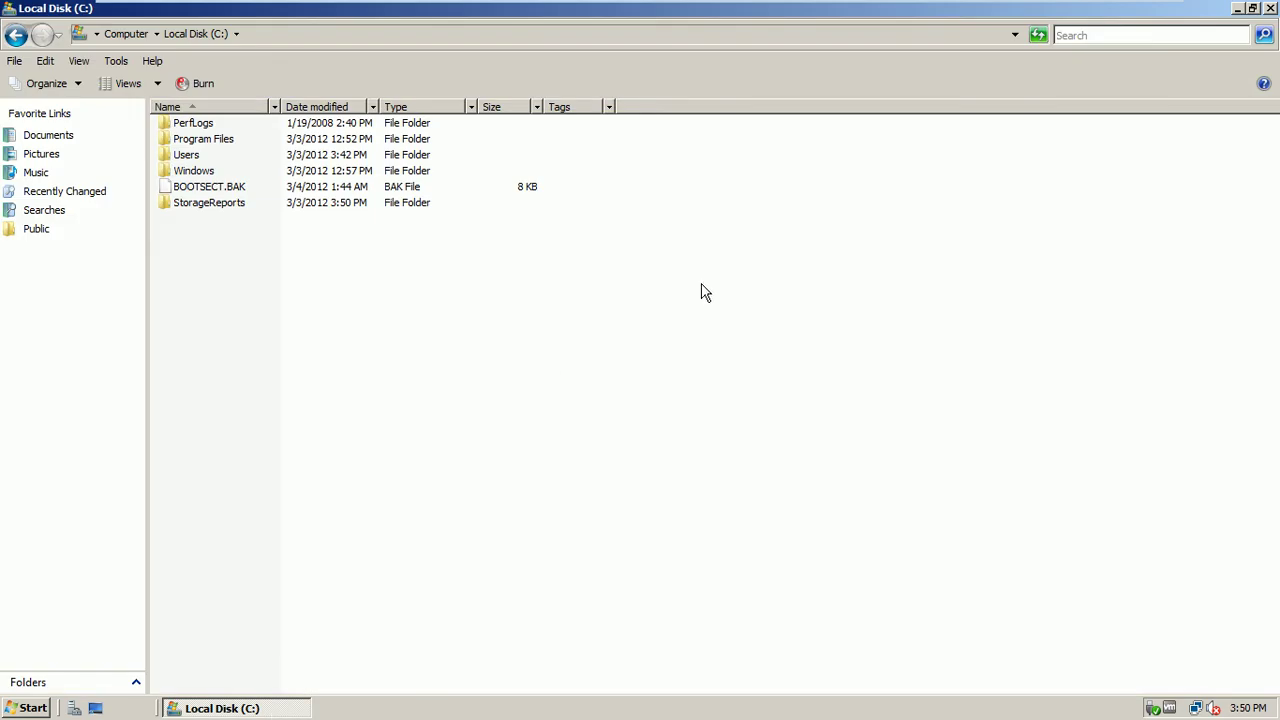
# Create a new folder named UsersDocs at the root of C:
pyautogui.rightClick(214, 271)
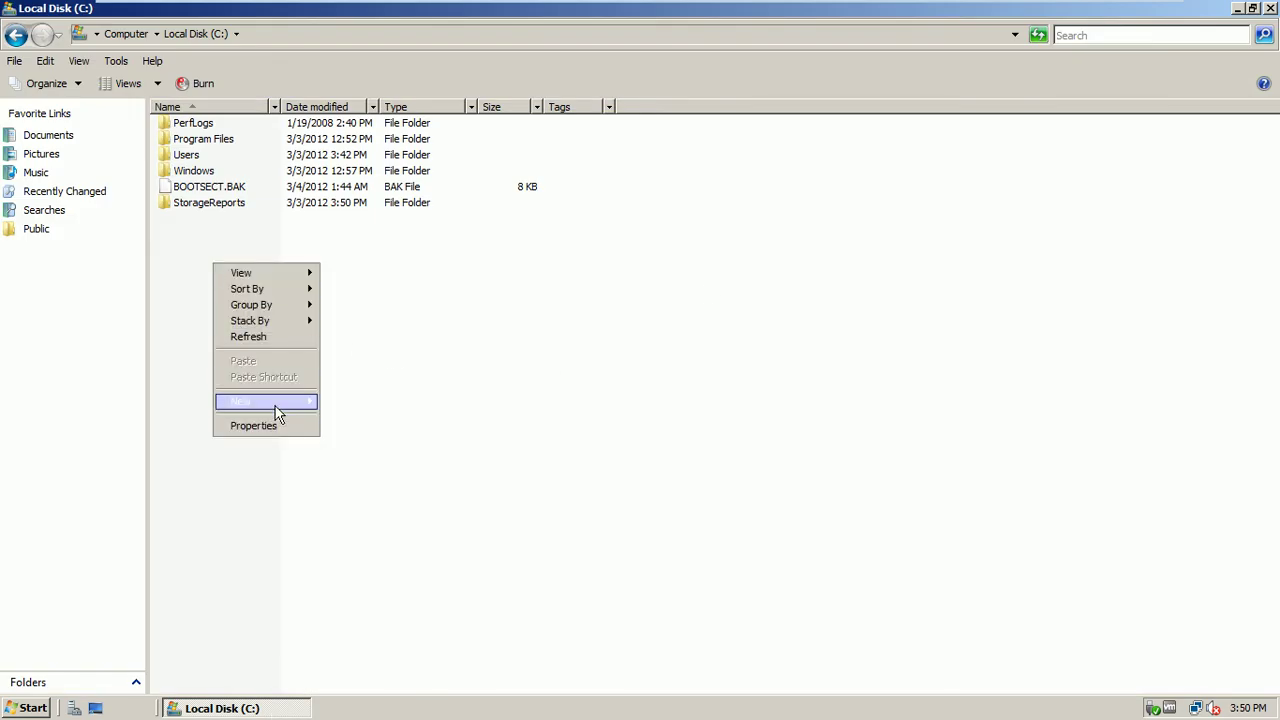
pyautogui.moveTo(278, 414)
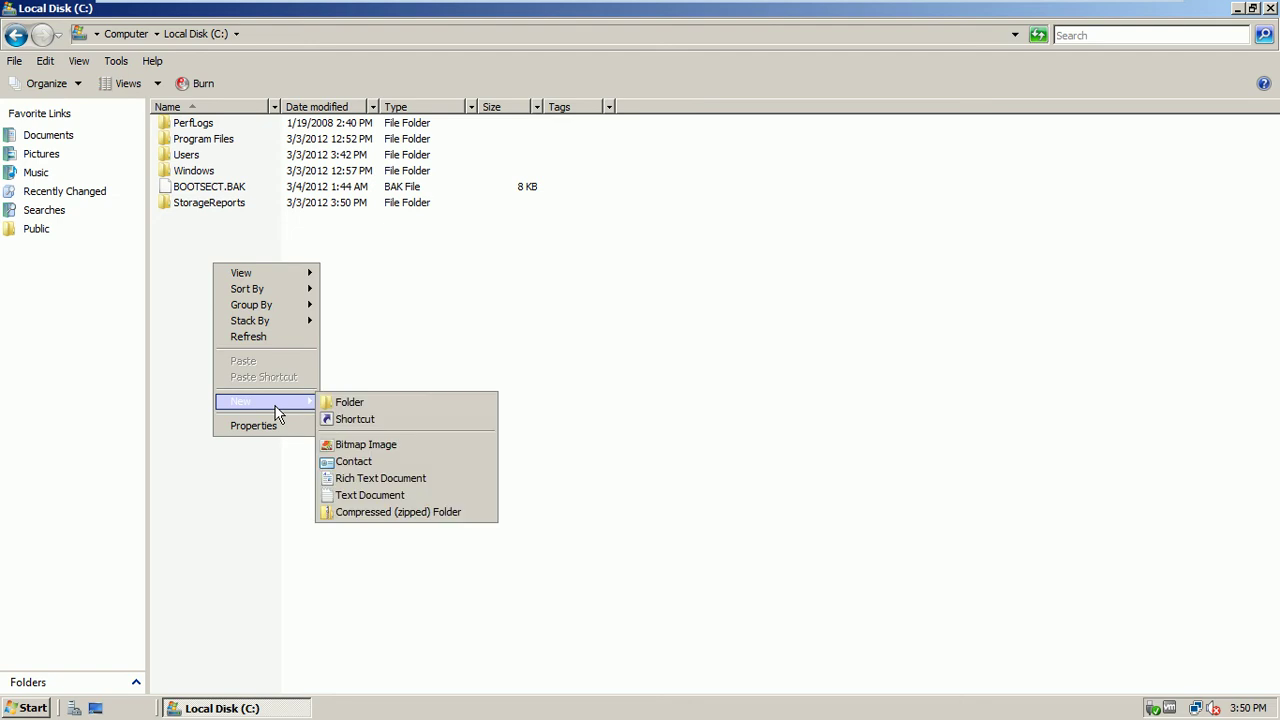
pyautogui.click(359, 399)
pyautogui.write('Us')
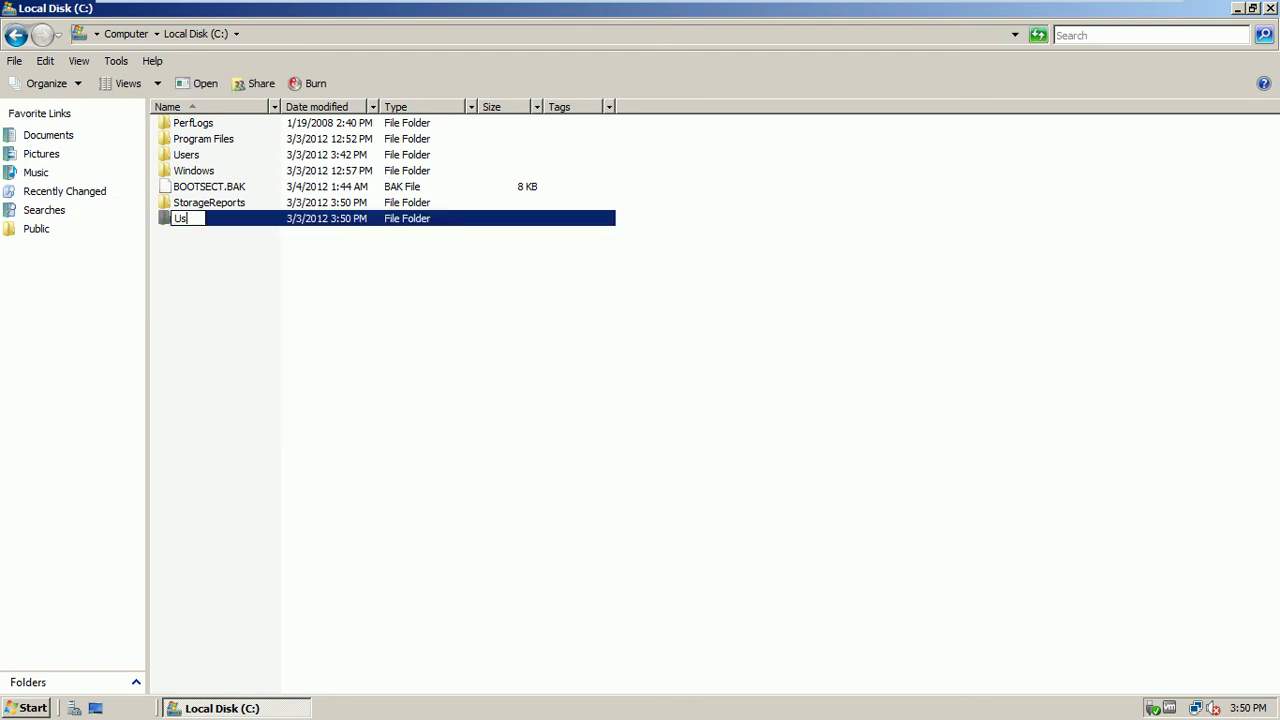
pyautogui.write('ersDocs')
pyautogui.click(363, 393)
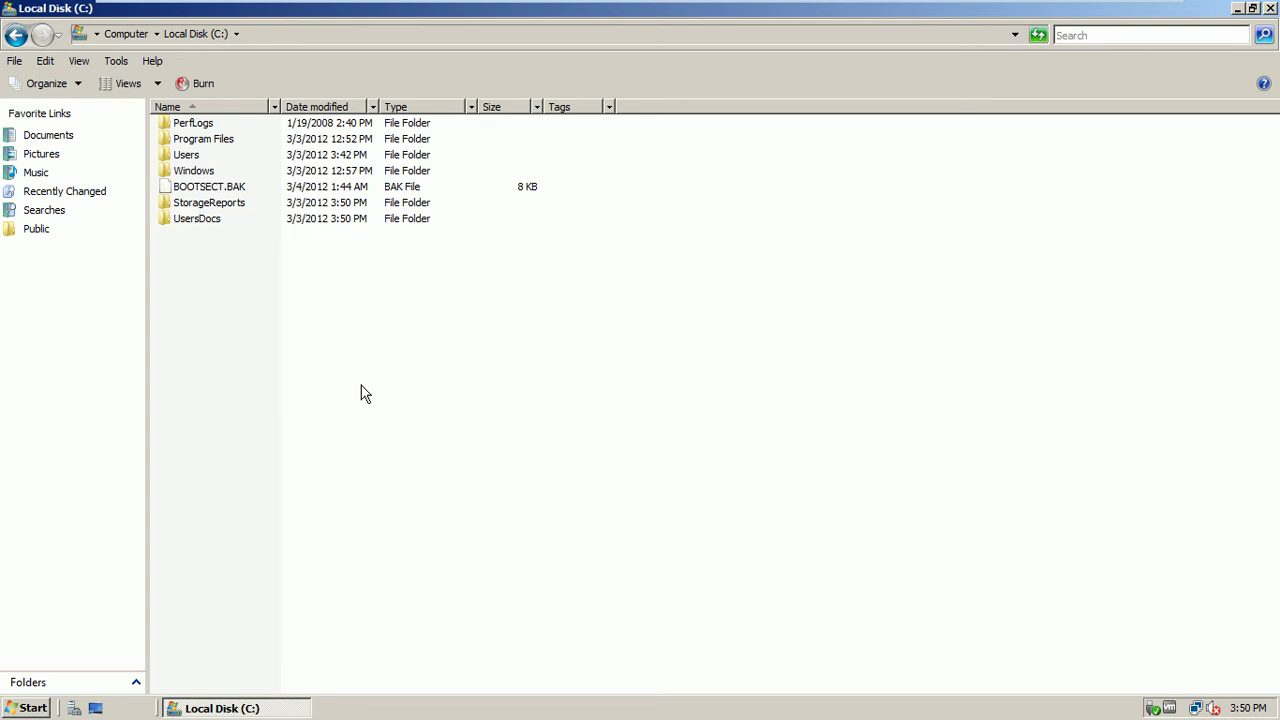
# Inside UsersDocs, create a New Text Document with the default name and open its Properties
pyautogui.doubleClick(200, 222)
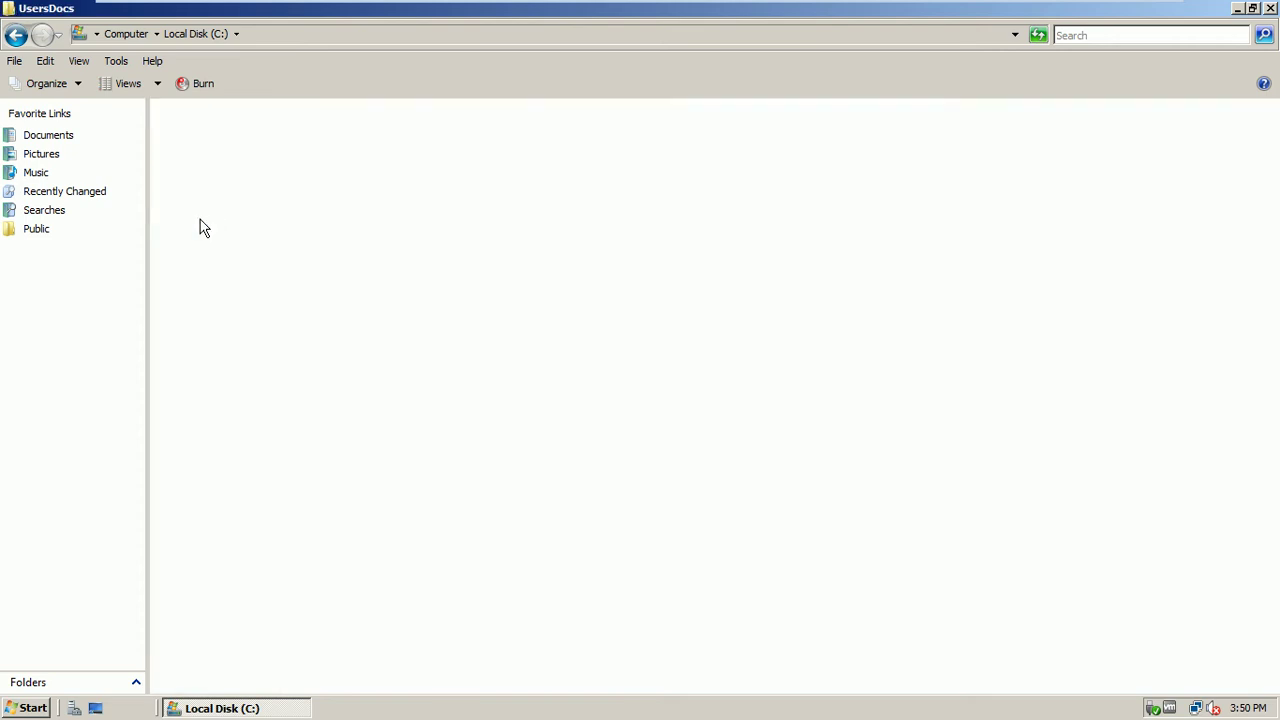
pyautogui.rightClick(198, 177)
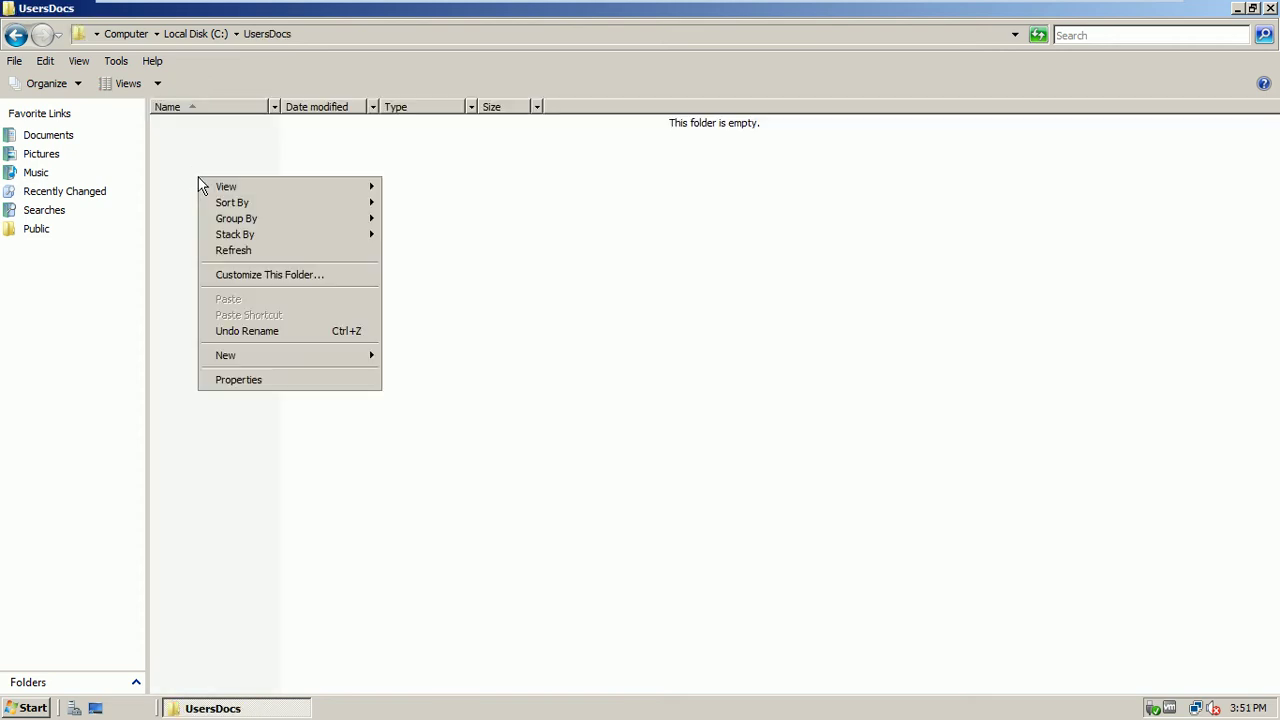
pyautogui.moveTo(250, 355)
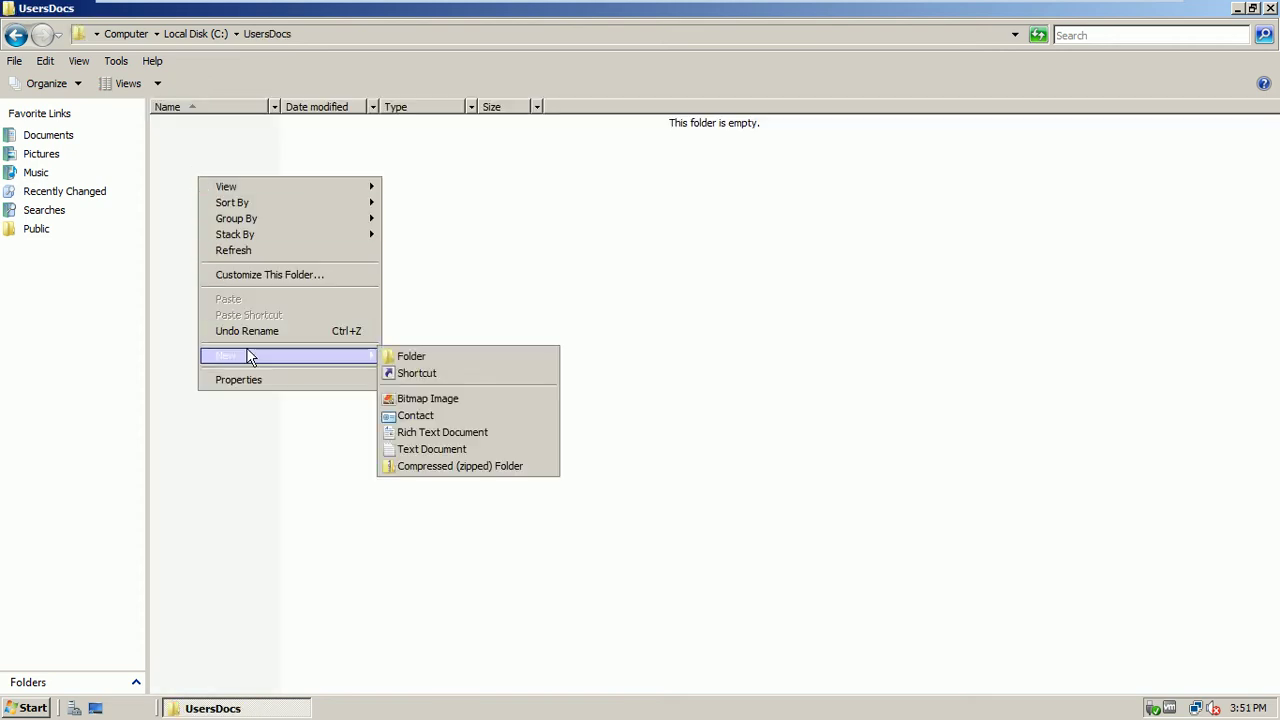
pyautogui.click(453, 451)
pyautogui.click(363, 360)
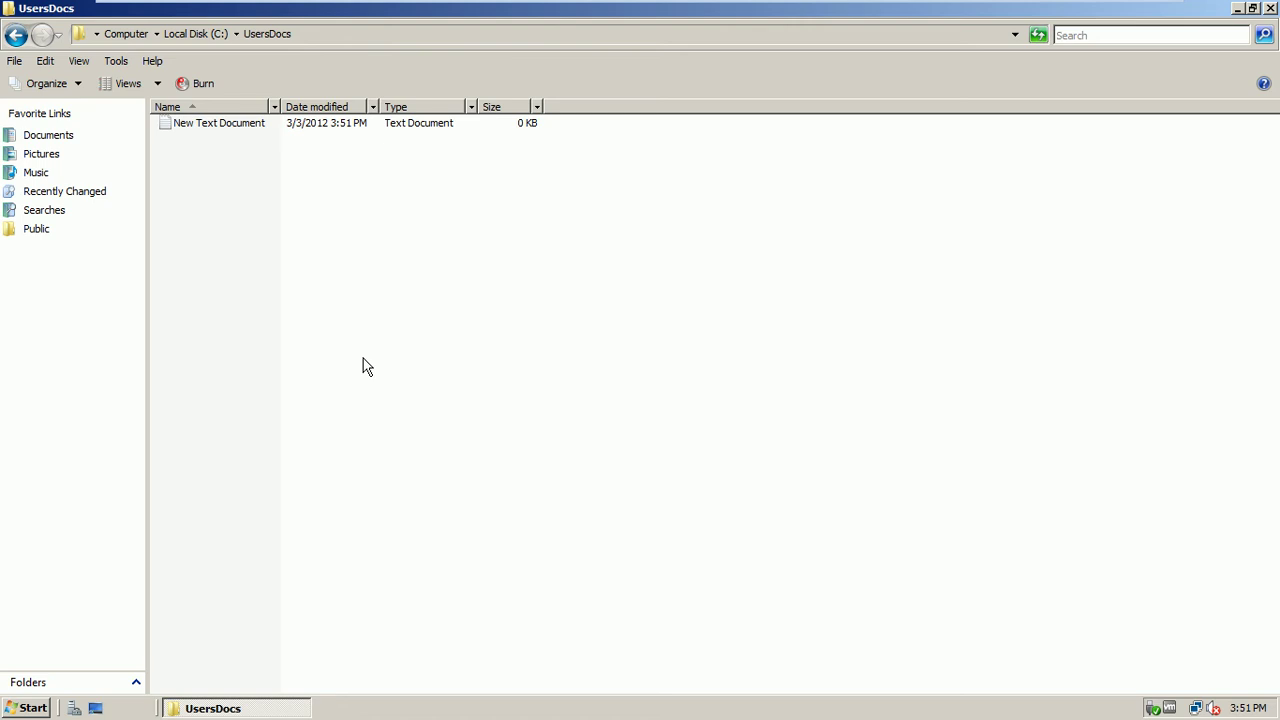
pyautogui.rightClick(237, 127)
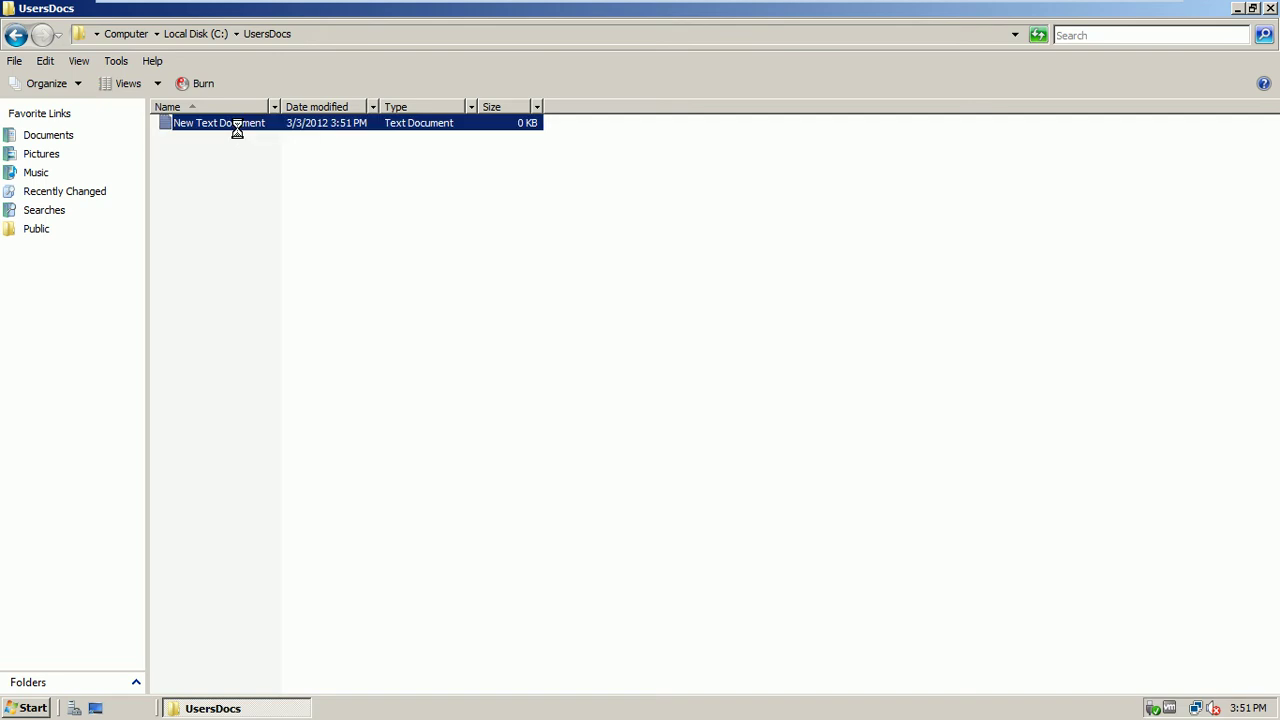
pyautogui.click(301, 348)
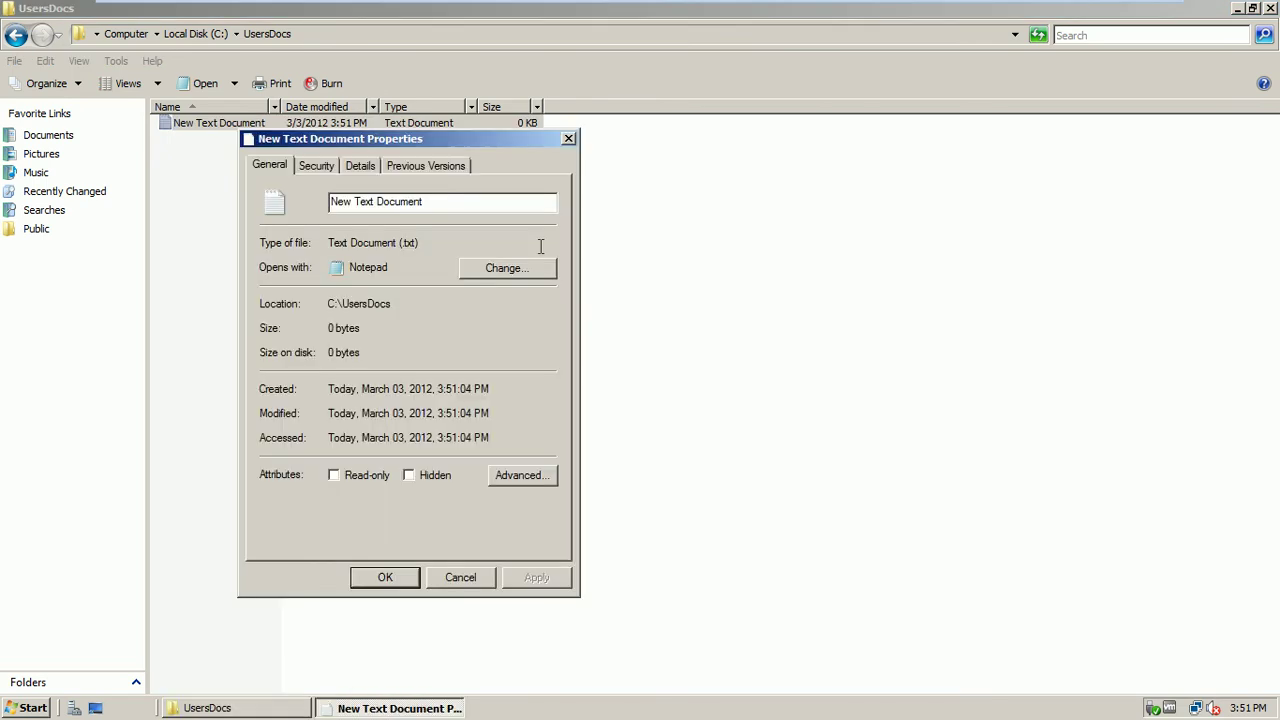
# Show the text document's Security tab and move the Properties dialog up and right
pyautogui.click(310, 164)
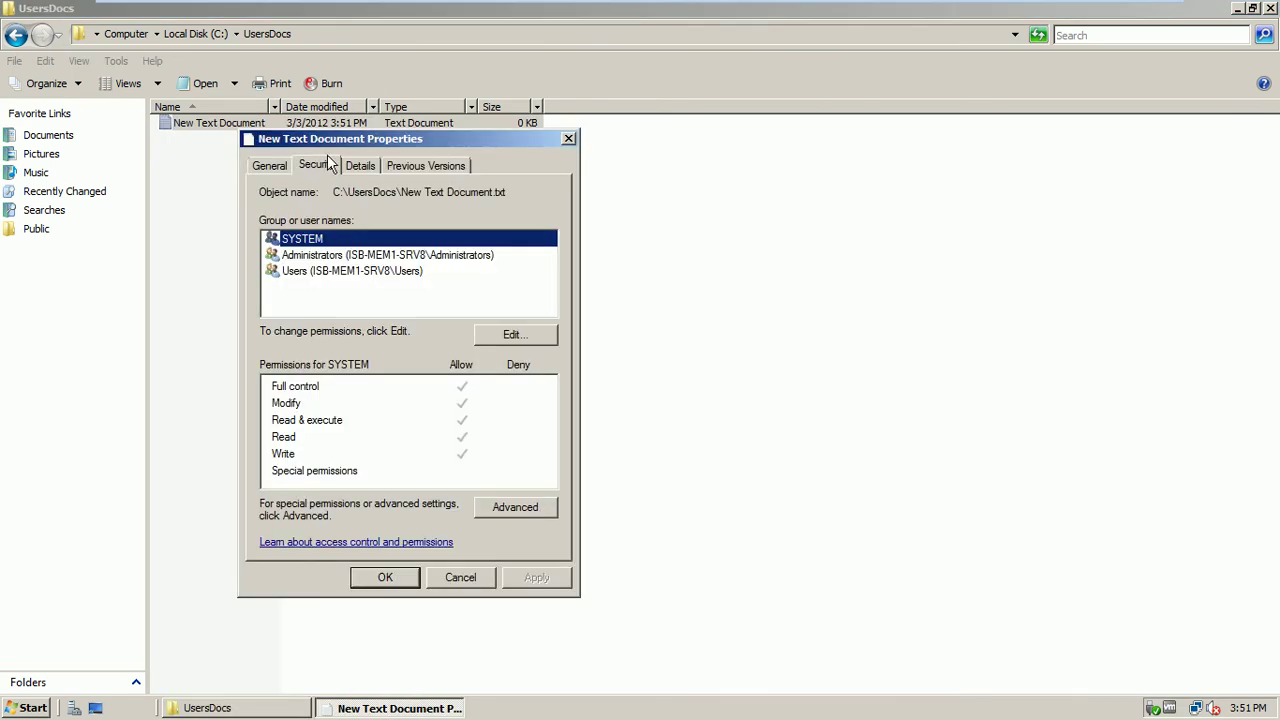
pyautogui.moveTo(350, 143); pyautogui.dragTo(573, 88)
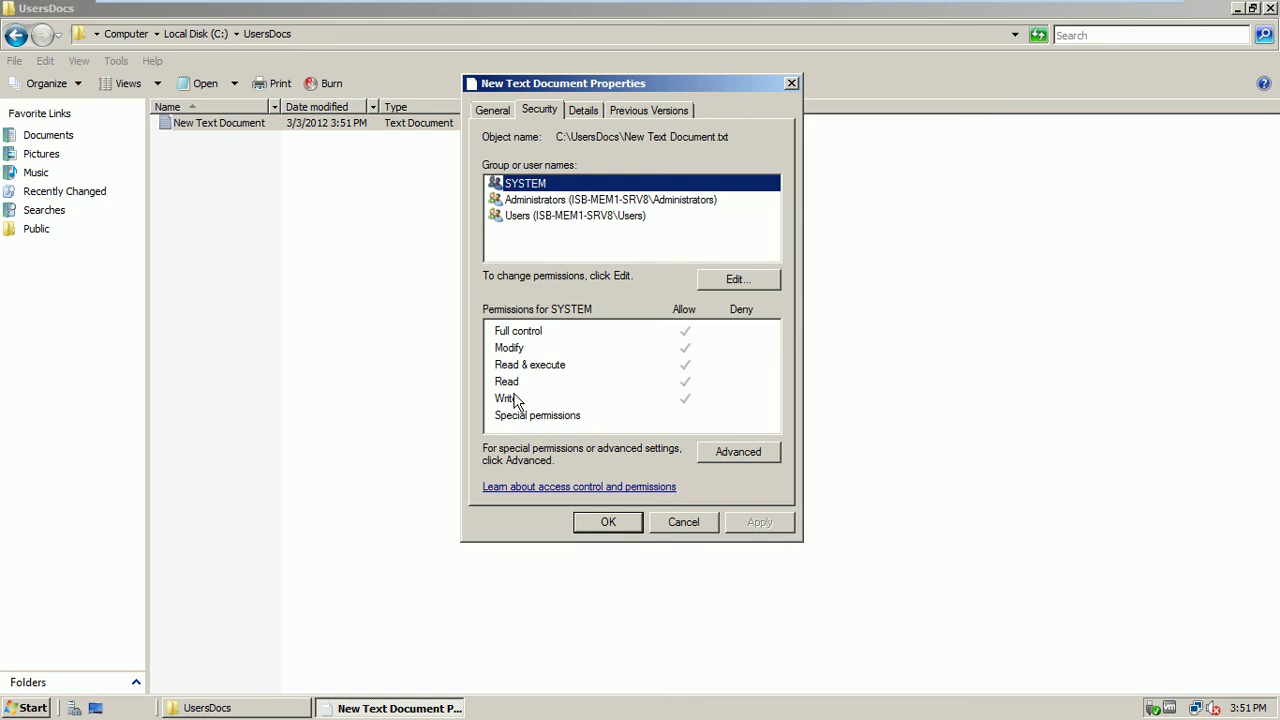
# Select the Users group to see its Read & execute and Read permissions on the file
pyautogui.click(556, 218)
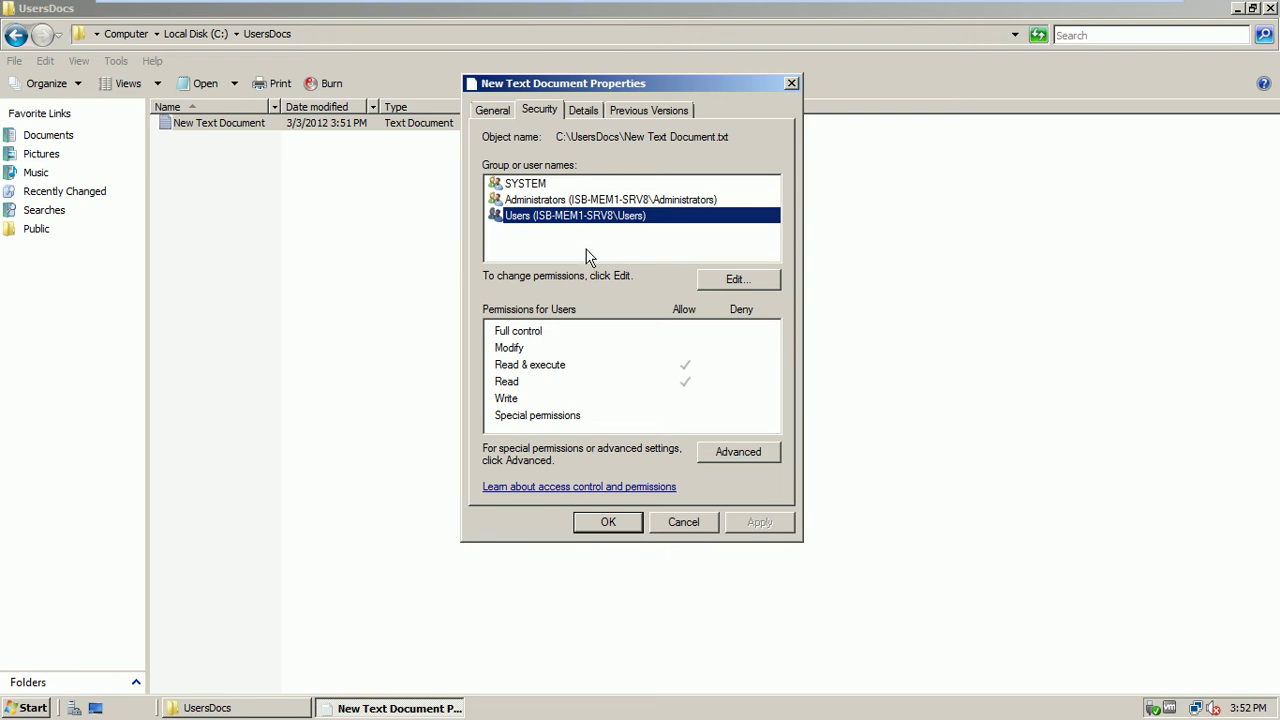
# Cancel the Properties, delete the New Text Document, and return to the root of C:
pyautogui.click(681, 527)
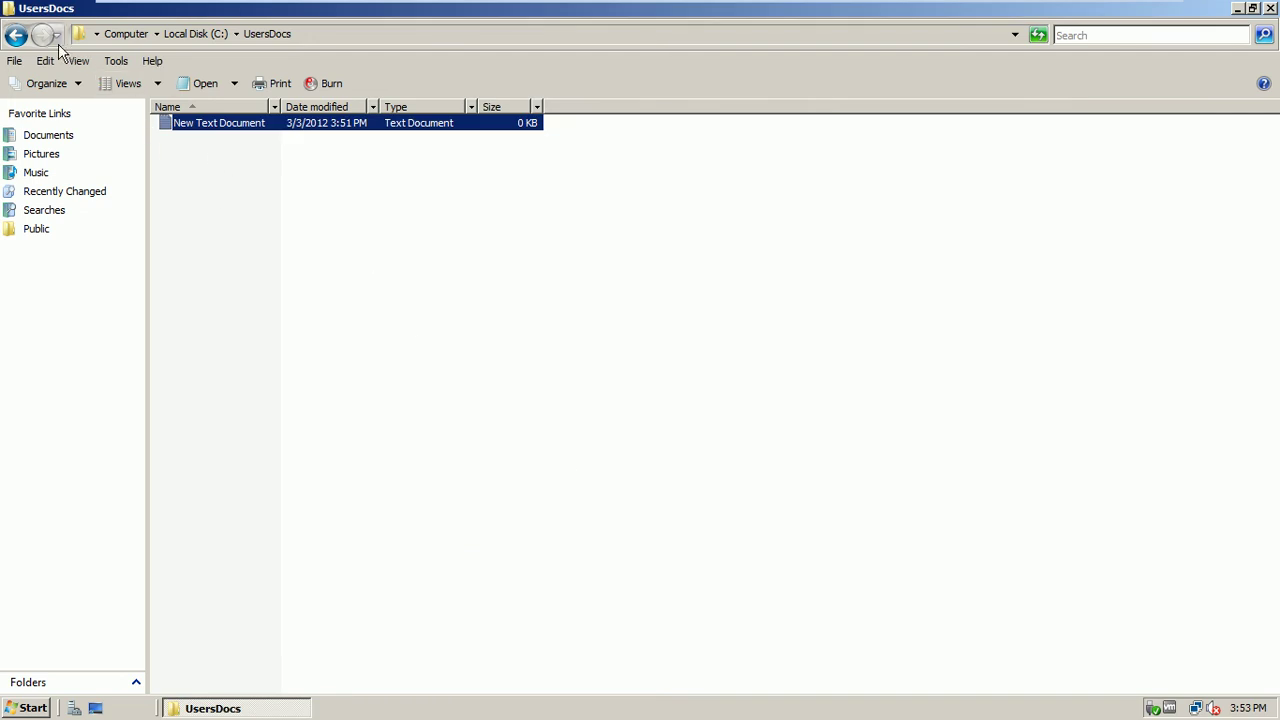
pyautogui.doubleClick(208, 134)
pyautogui.press('Delete')
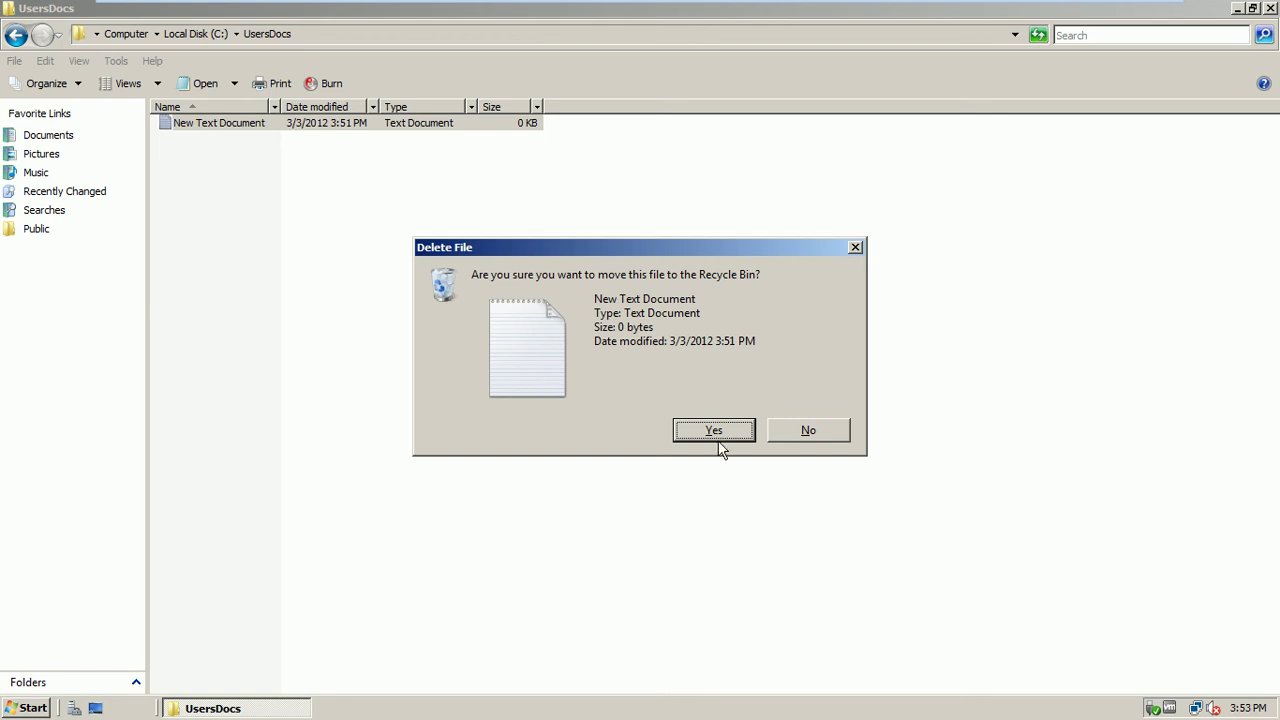
pyautogui.click(719, 439)
pyautogui.click(16, 35)
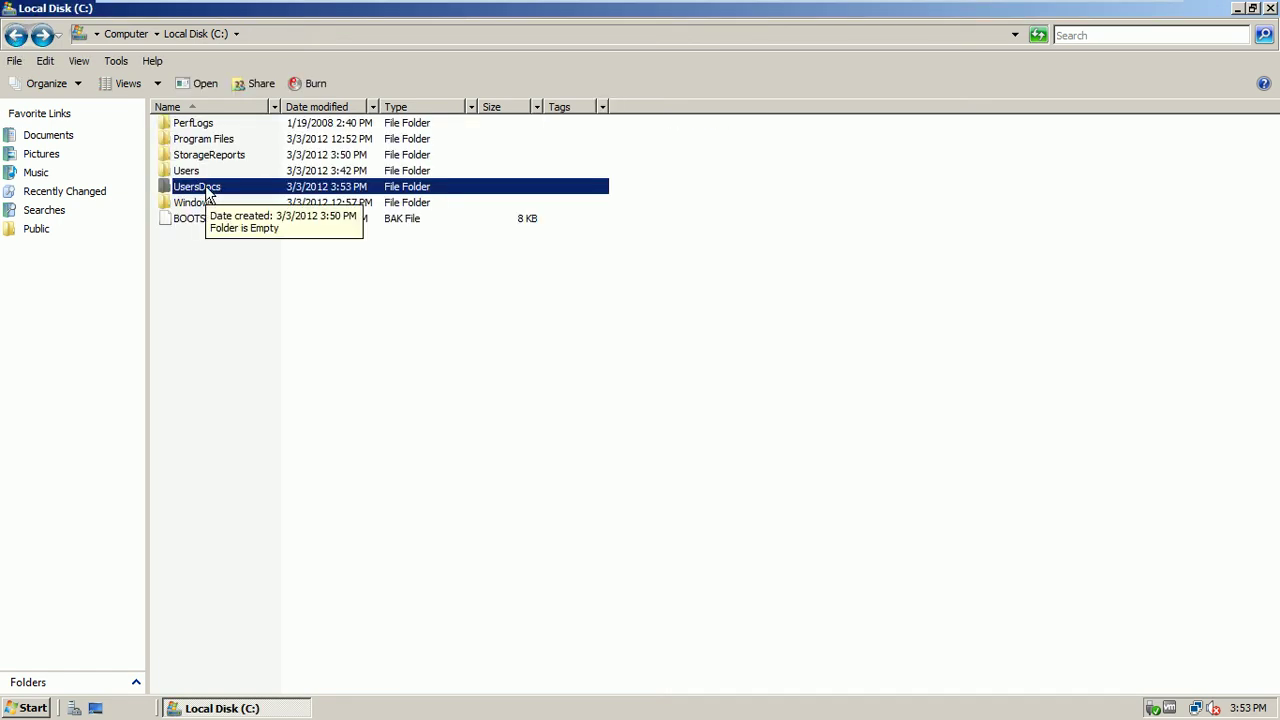
pyautogui.rightClick(208, 191)
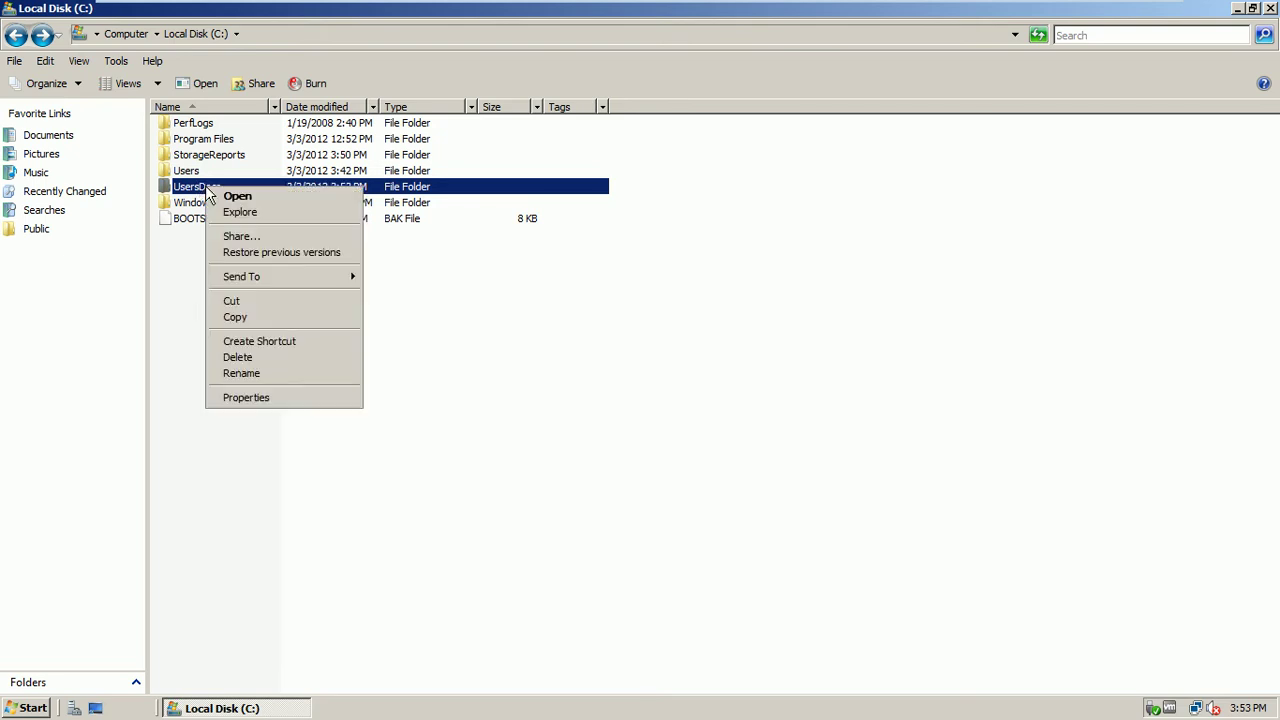
# Open the UsersDocs Security tab and inspect CREATOR OWNER's List folder contents and Special permissions
pyautogui.click(260, 403)
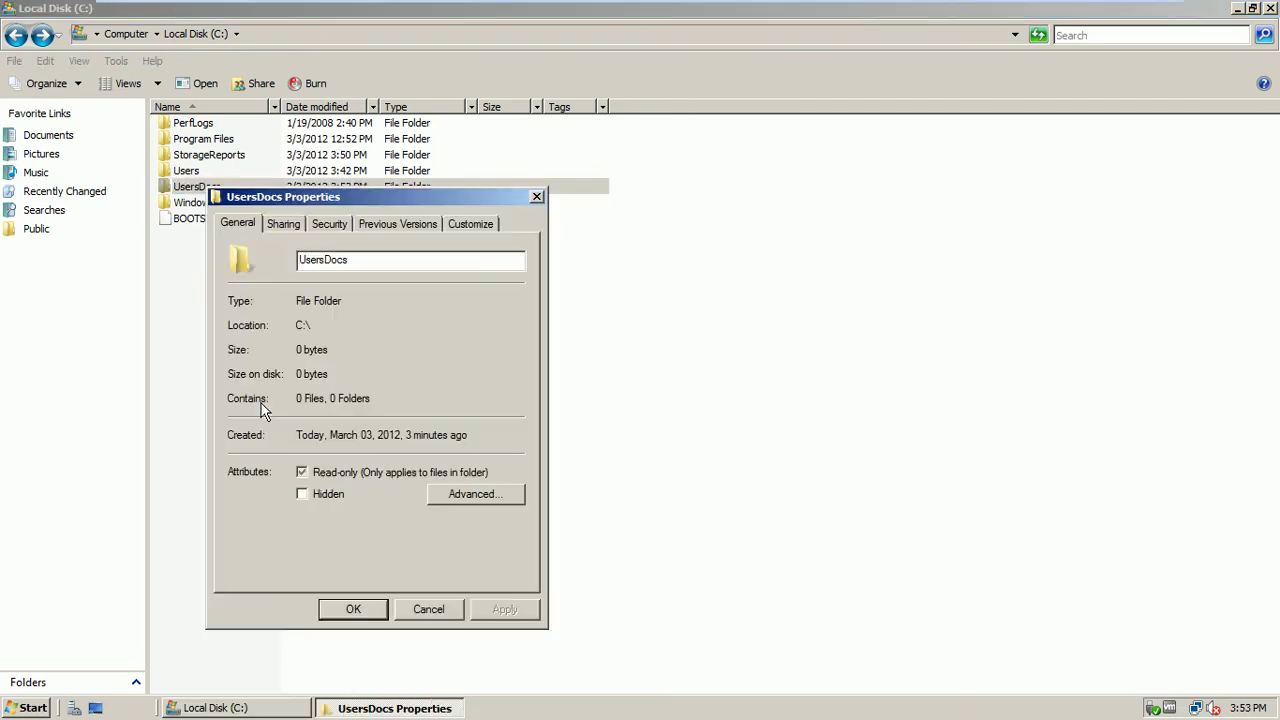
pyautogui.moveTo(446, 196); pyautogui.dragTo(607, 112)
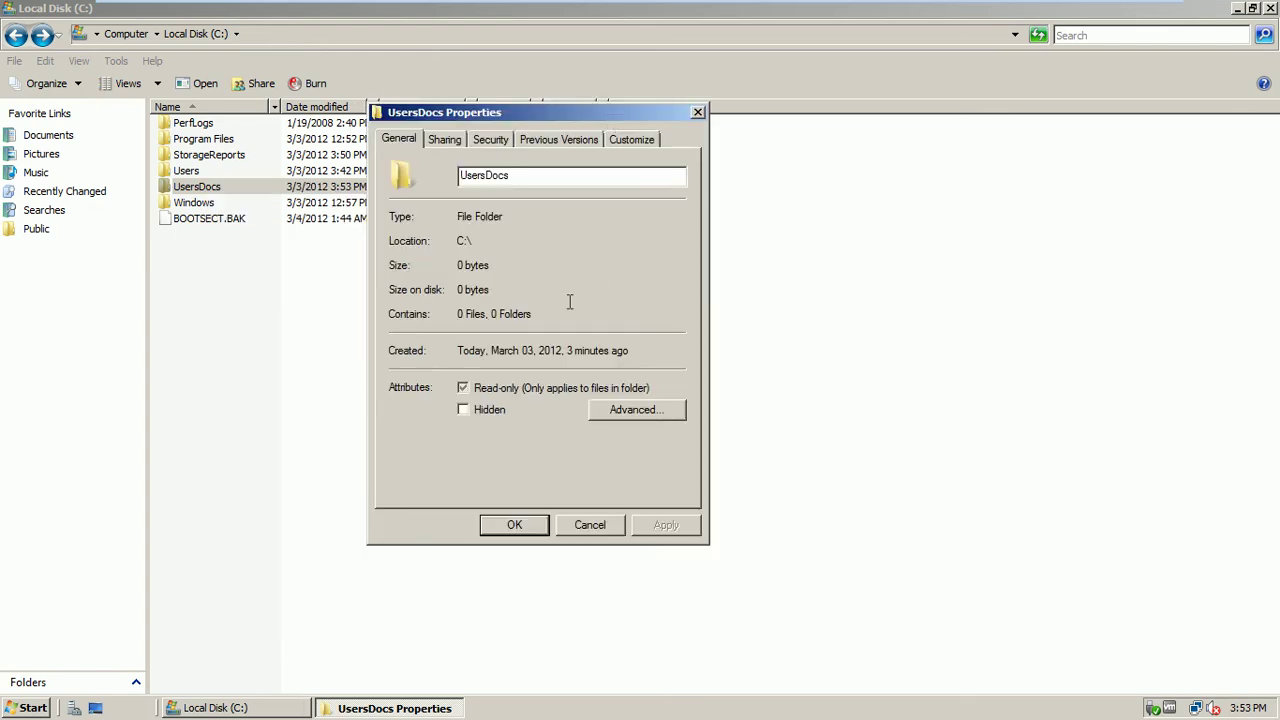
pyautogui.click(502, 143)
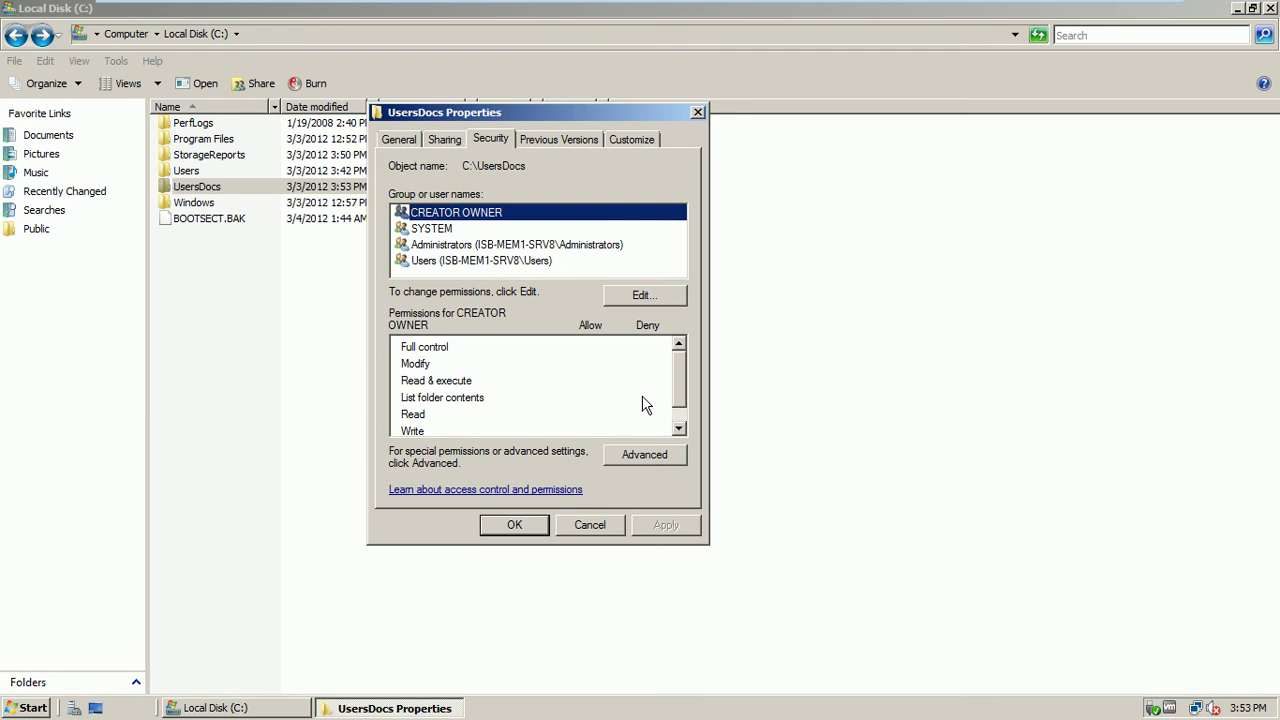
pyautogui.moveTo(682, 365)
pyautogui.mouseDown()
pyautogui.moveTo(681, 384)
pyautogui.moveTo(681, 362)
pyautogui.mouseUp()
pyautogui.click(475, 400)
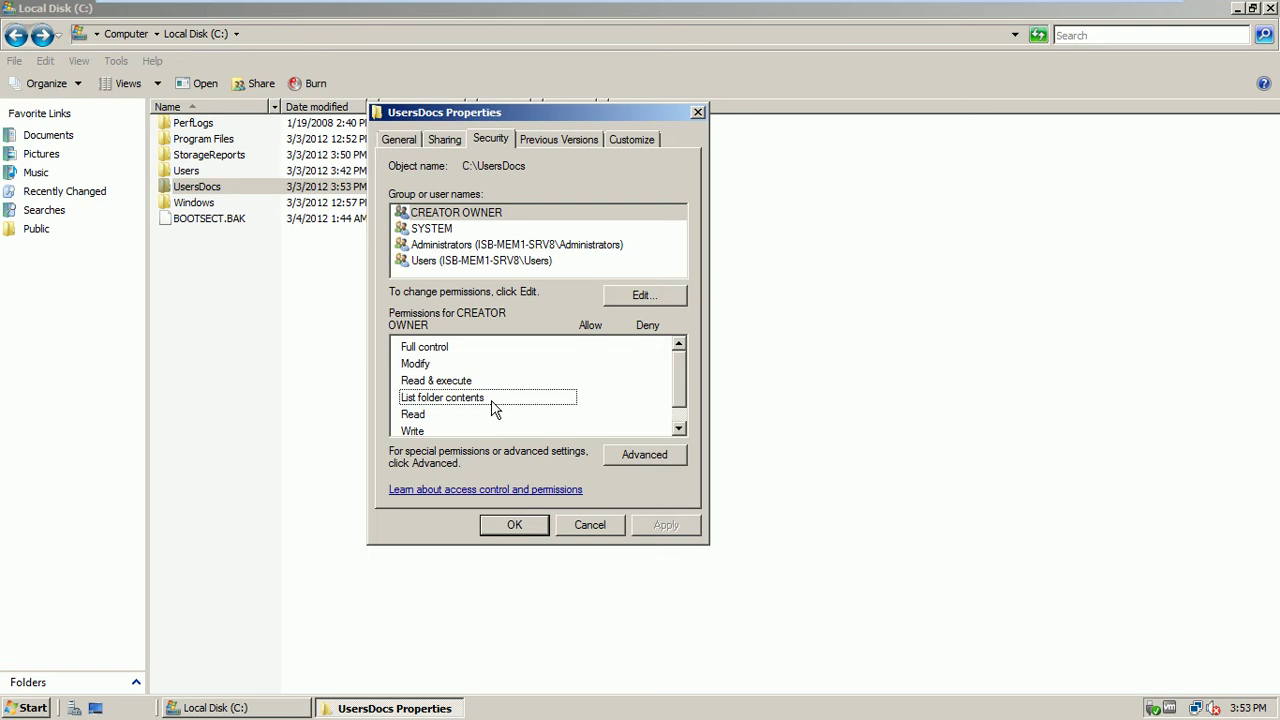
pyautogui.moveTo(673, 373); pyautogui.dragTo(679, 397)
pyautogui.click(446, 428)
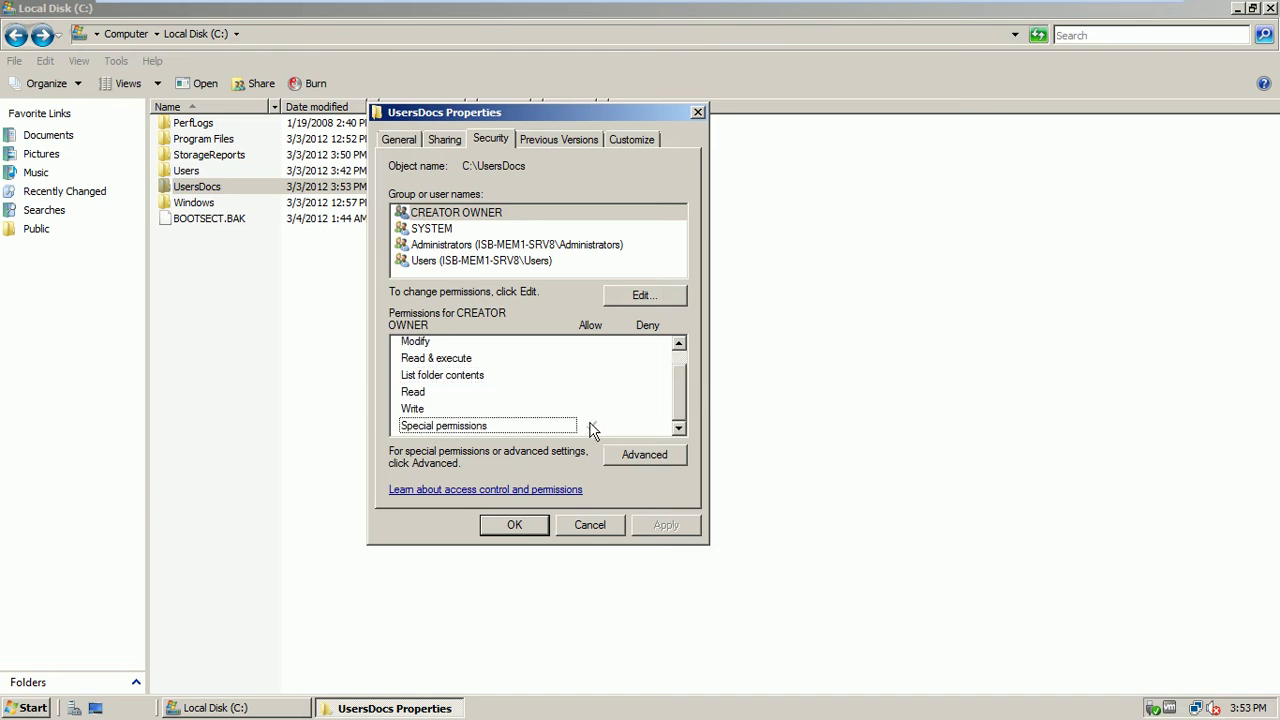
# Compare the SYSTEM, Administrators and Users permissions on UsersDocs
pyautogui.click(447, 215)
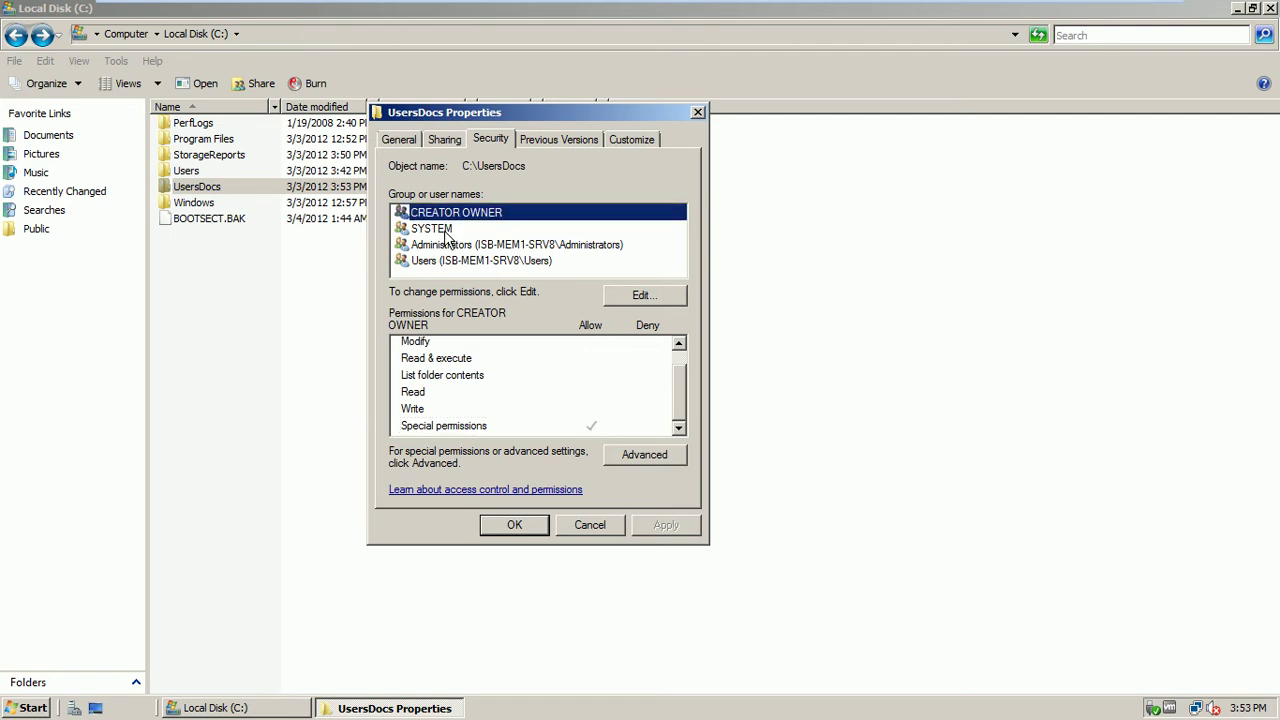
pyautogui.click(447, 233)
pyautogui.click(463, 248)
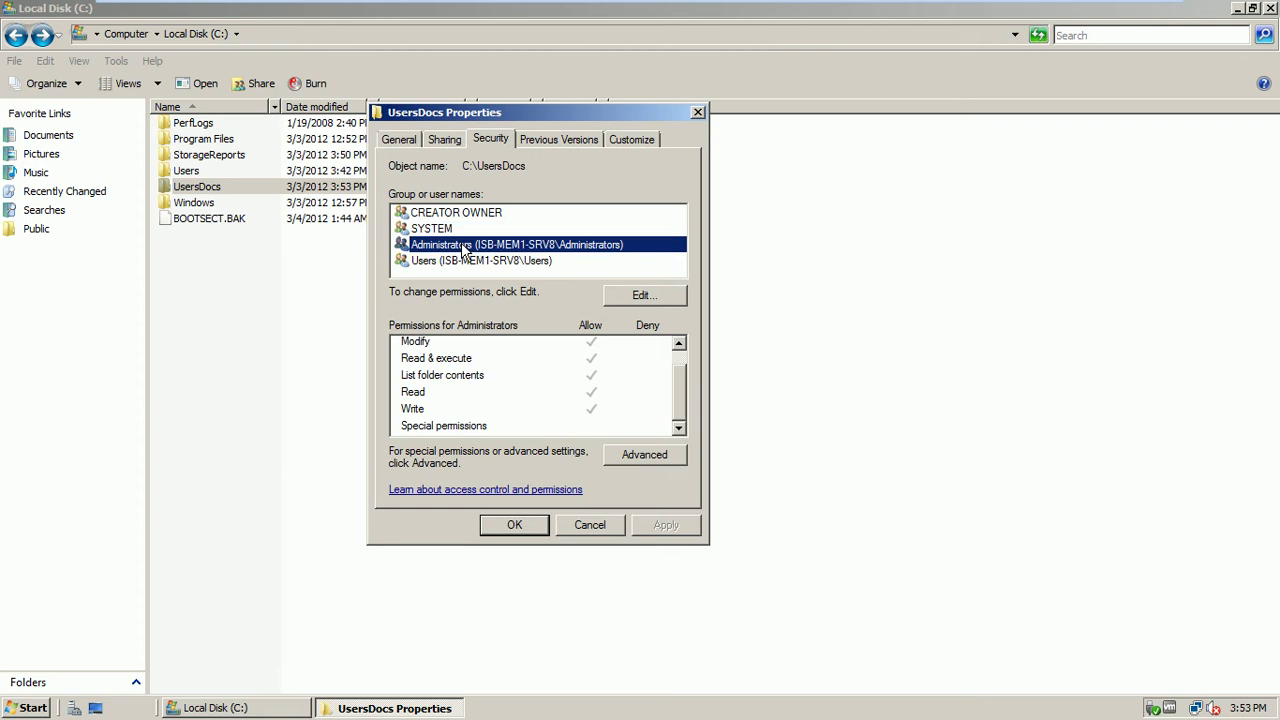
pyautogui.click(464, 264)
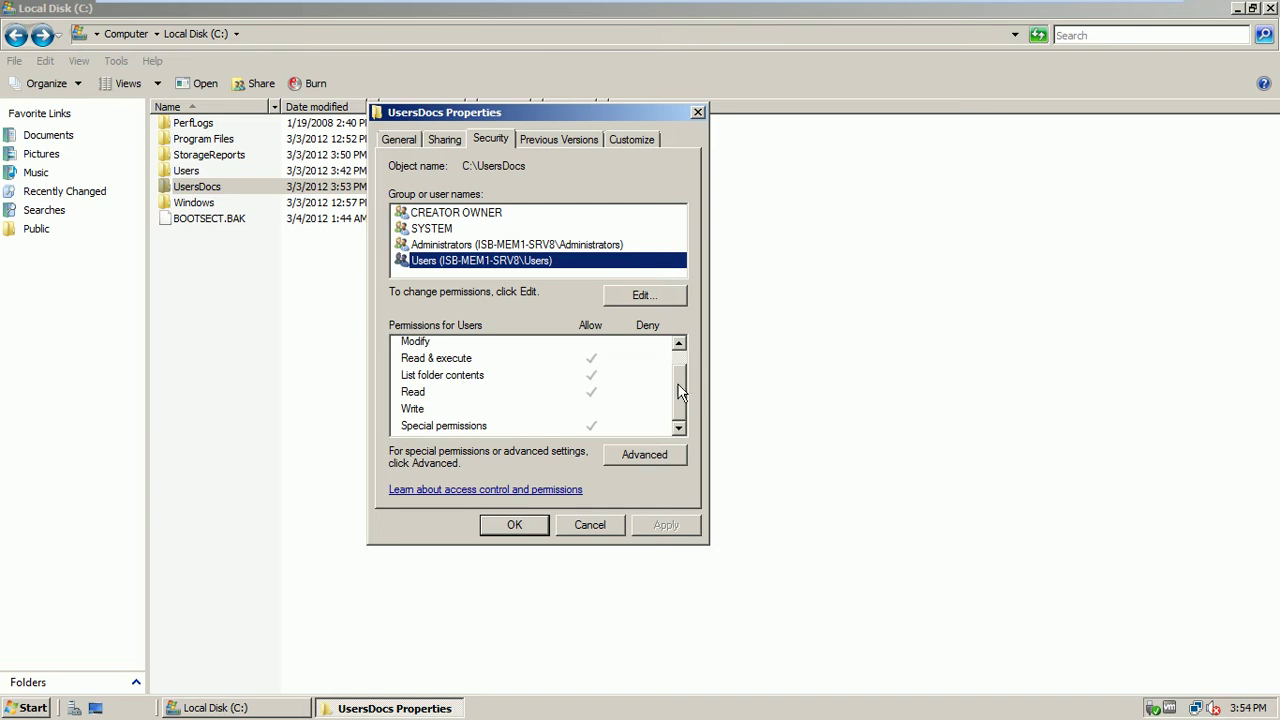
pyautogui.scroll(1, 684, 390)
pyautogui.scroll(-1, 684, 400)
pyautogui.scroll(1, 680, 395)
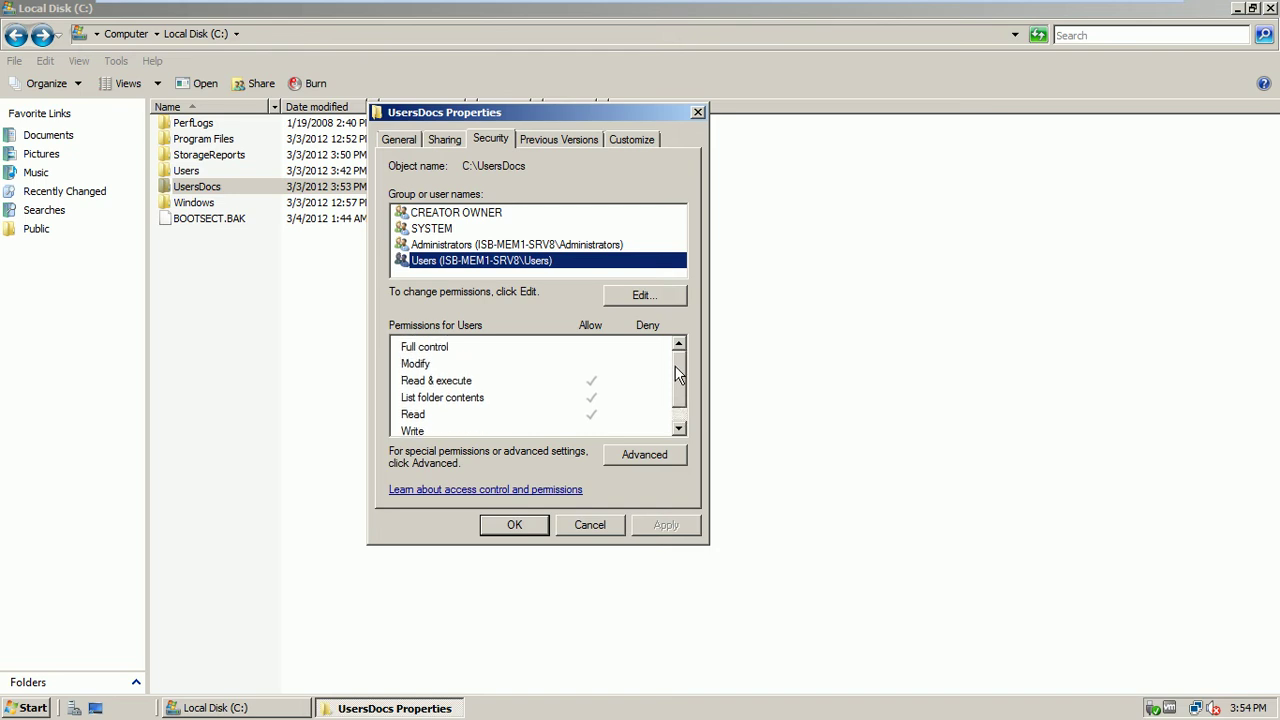
pyautogui.click(500, 245)
pyautogui.click(474, 264)
pyautogui.scroll(-1, 680, 385)
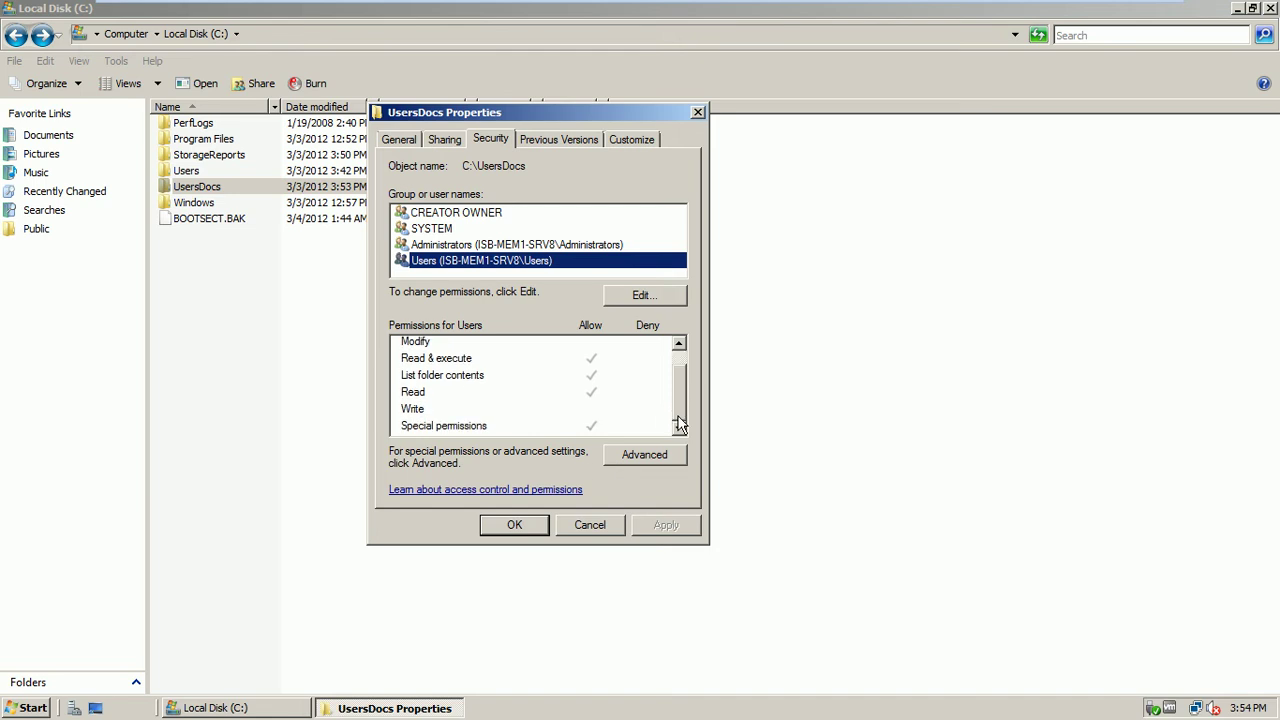
# Inspect the Edit permissions and Advanced security settings for UsersDocs, cancelling every dialog unchanged
pyautogui.click(658, 293)
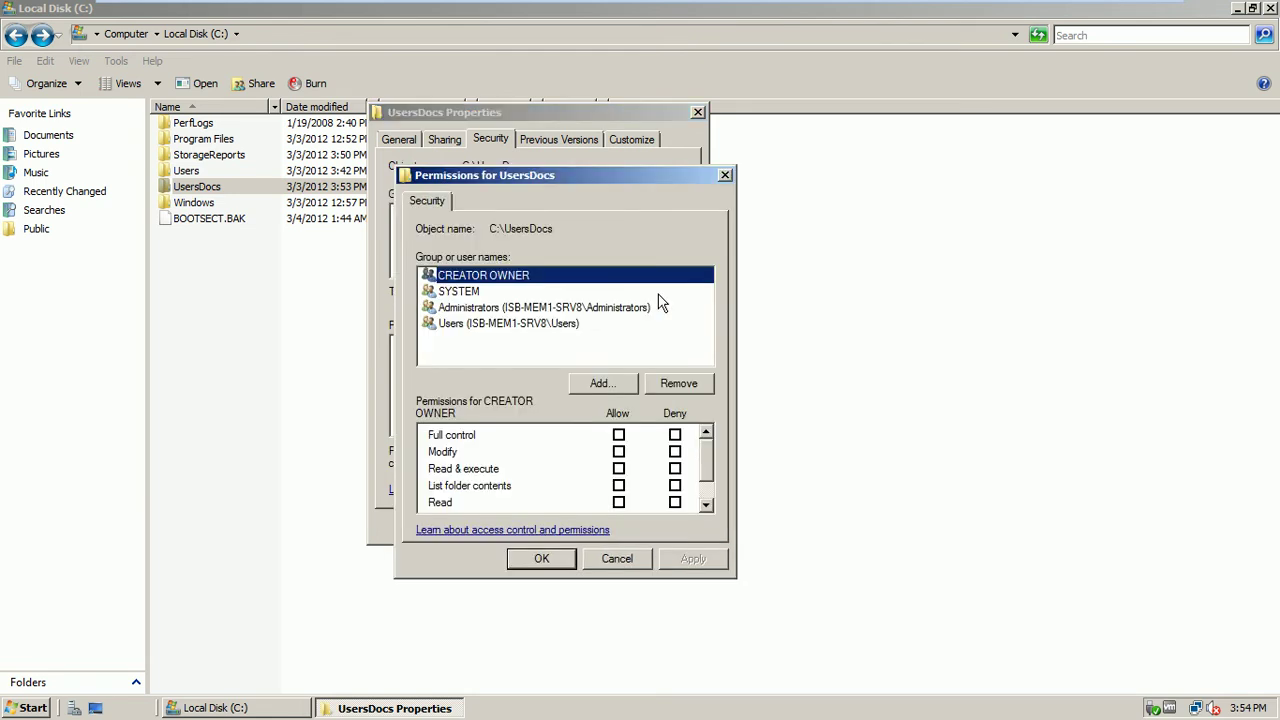
pyautogui.moveTo(586, 175); pyautogui.dragTo(510, 112)
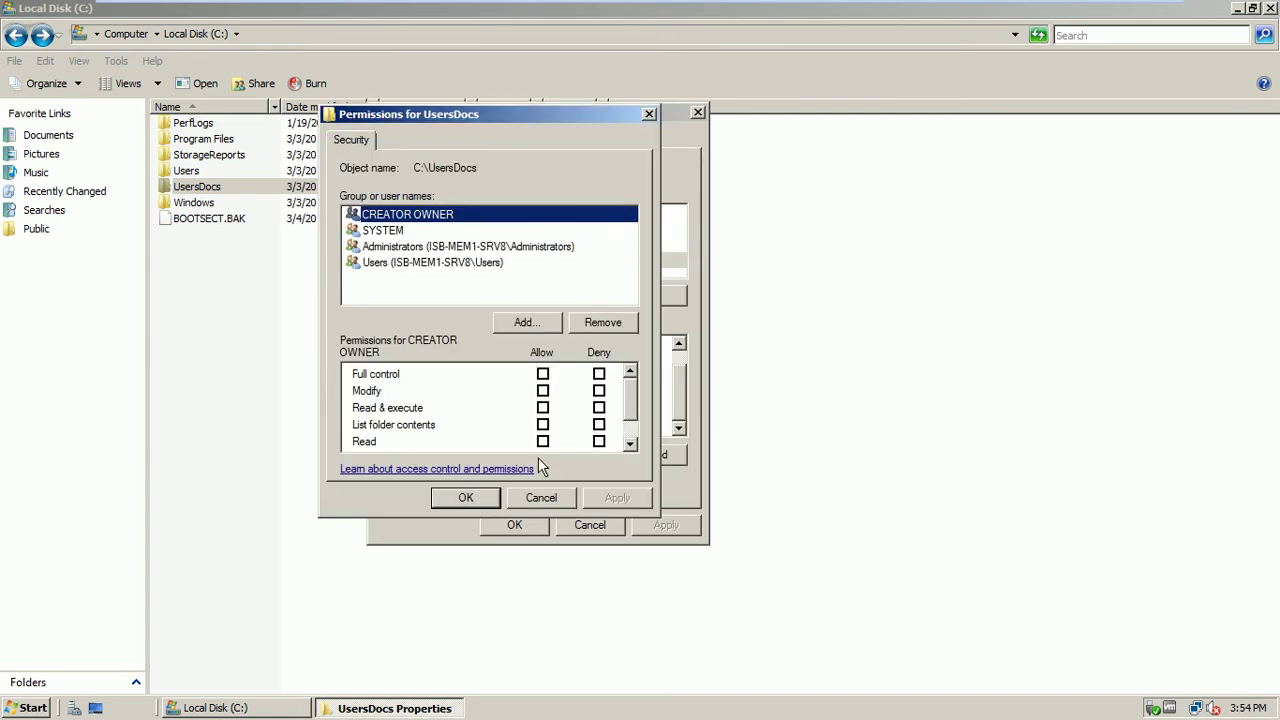
pyautogui.click(538, 498)
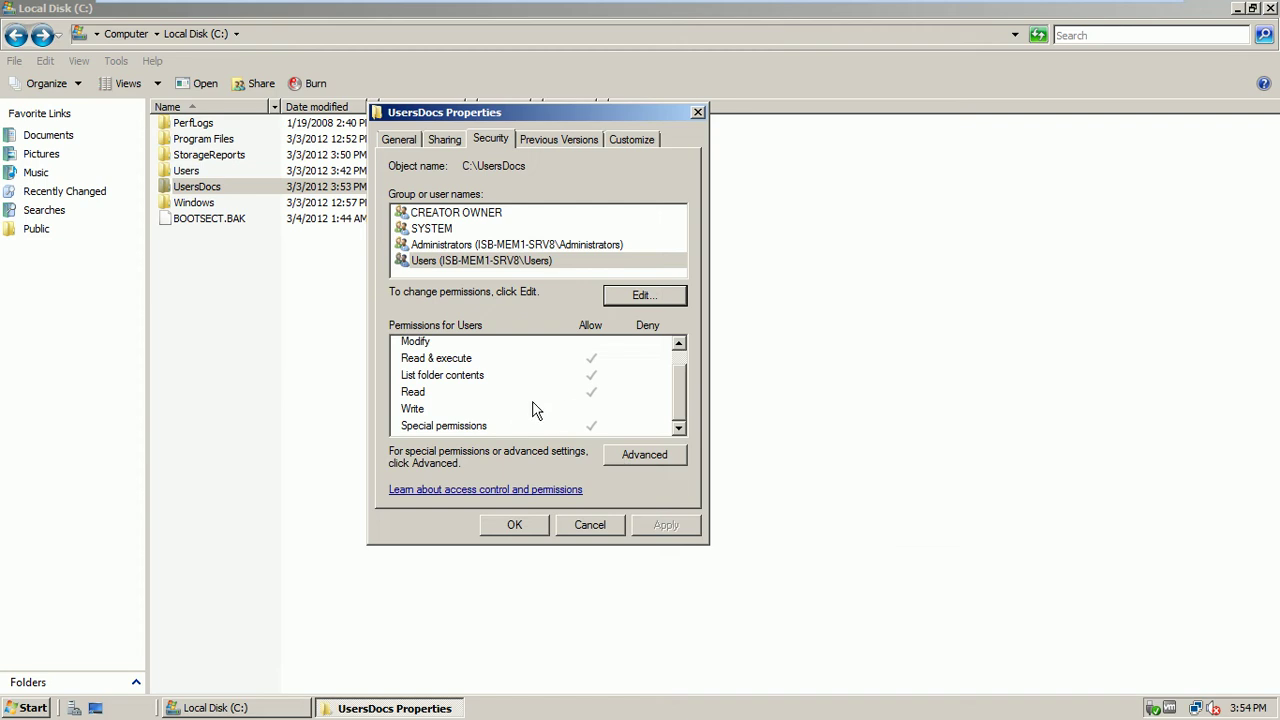
pyautogui.click(638, 454)
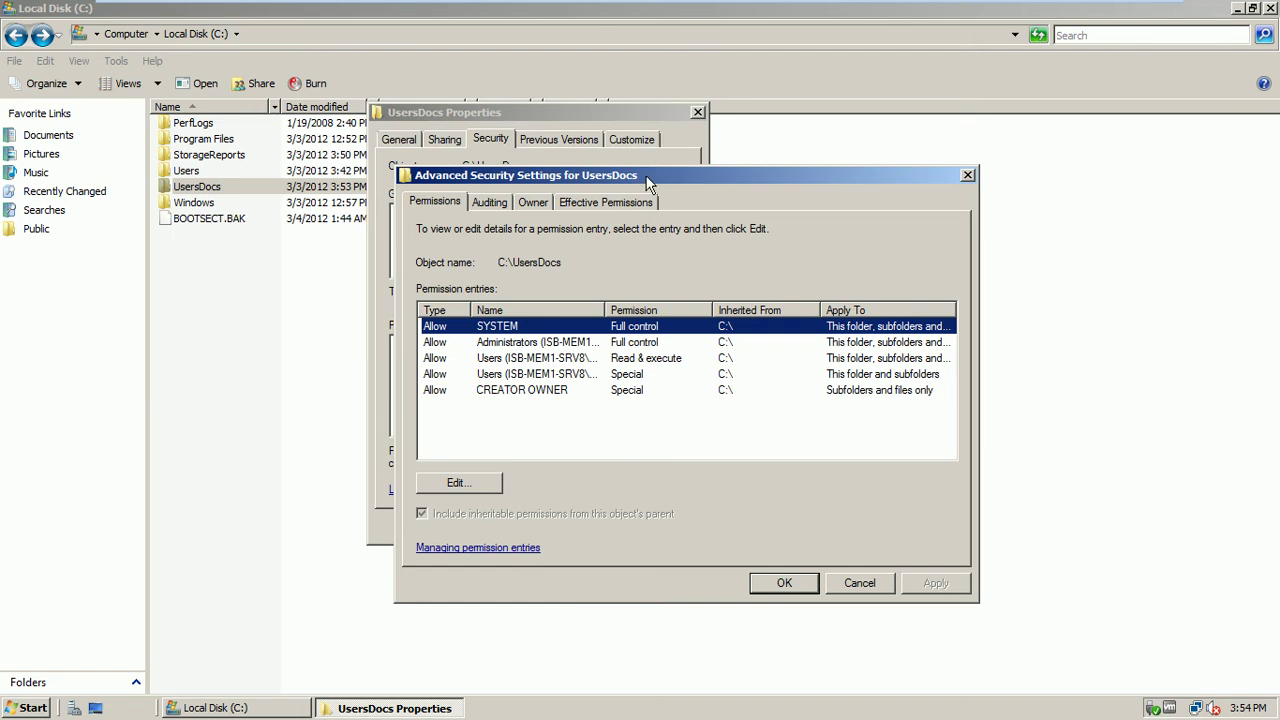
pyautogui.click(848, 578)
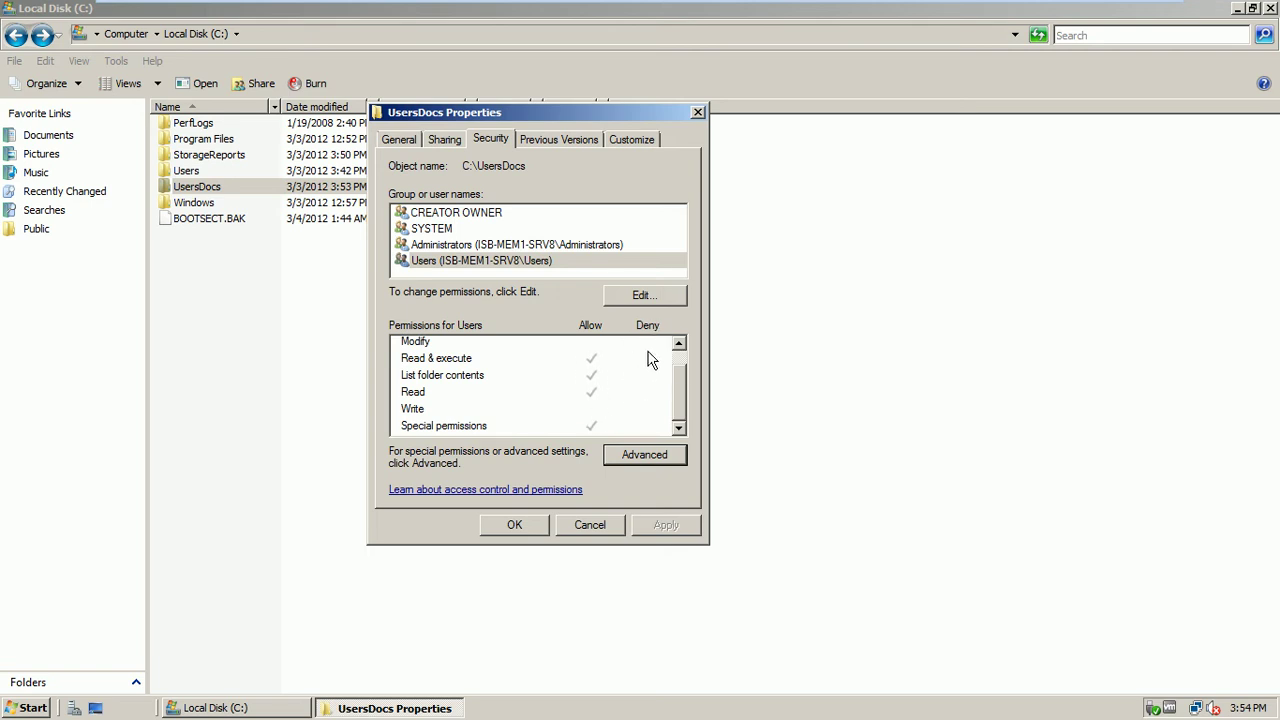
pyautogui.click(640, 461)
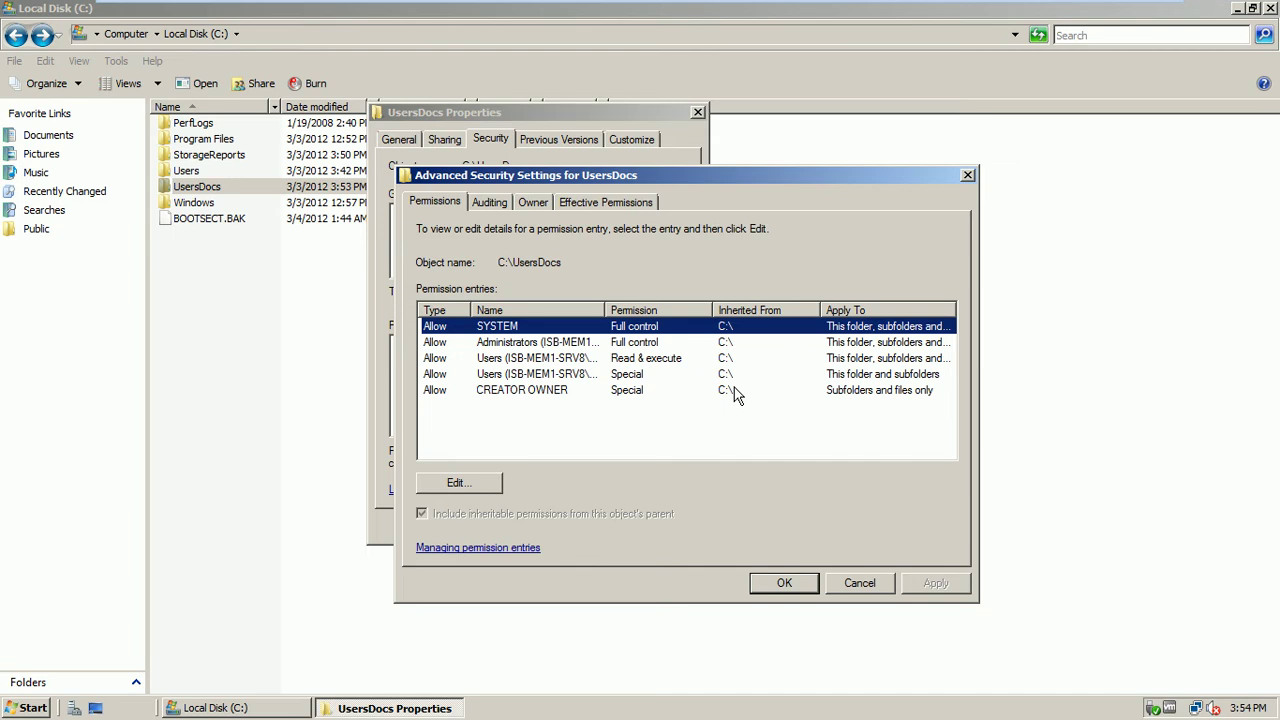
pyautogui.click(858, 586)
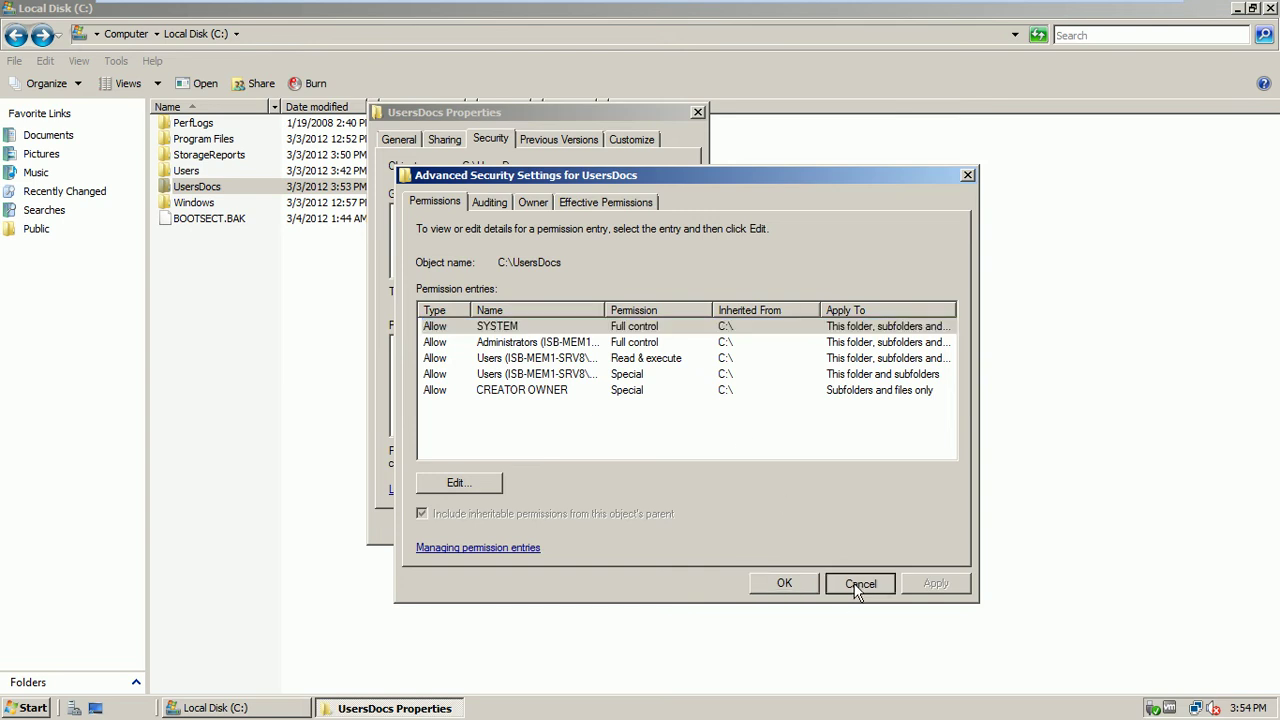
pyautogui.click(606, 526)
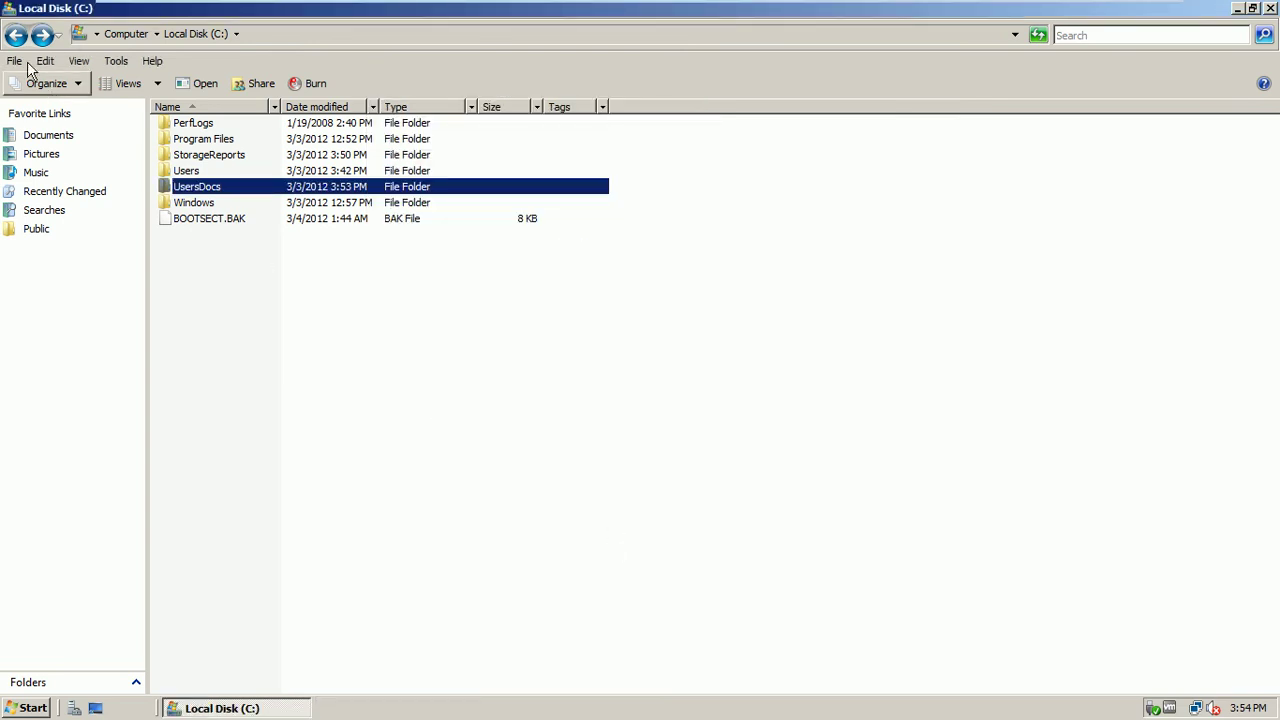
# Check the Users group's Read & execute, List folder contents and Read permissions on Local Disk (C:), then cancel
pyautogui.click(15, 35)
pyautogui.doubleClick(202, 150)
pyautogui.rightClick(202, 148)
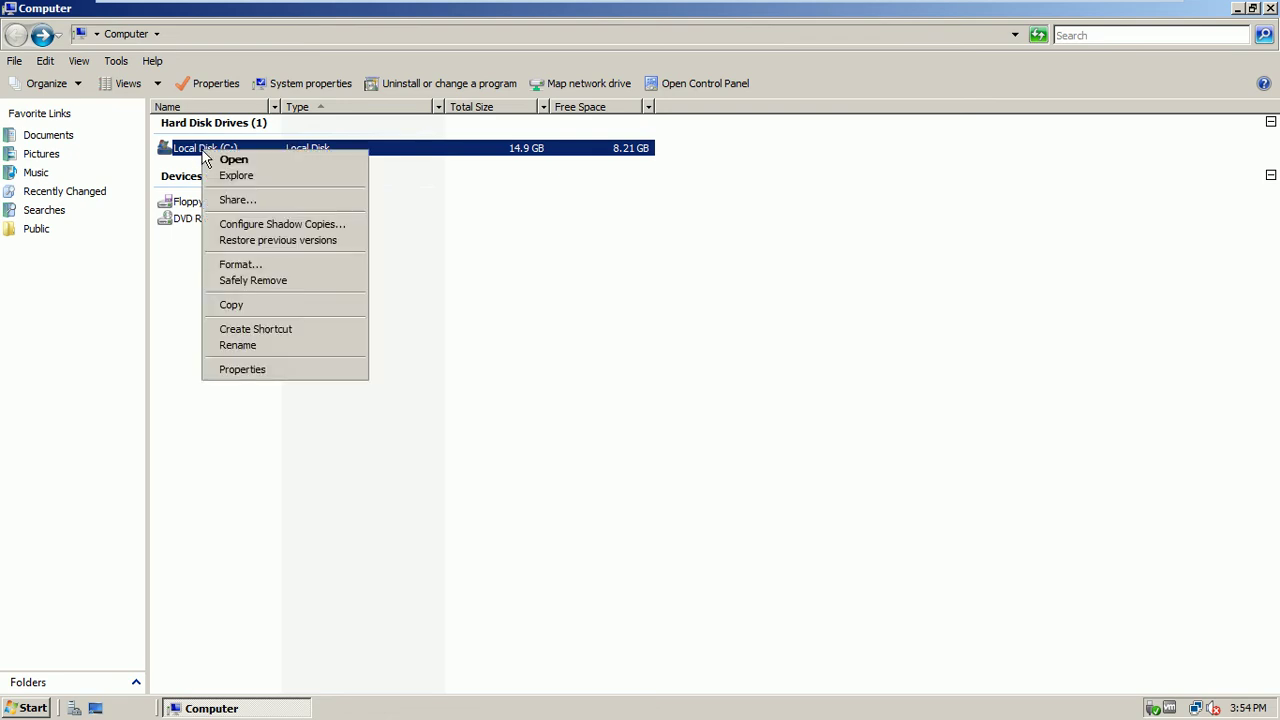
pyautogui.click(249, 370)
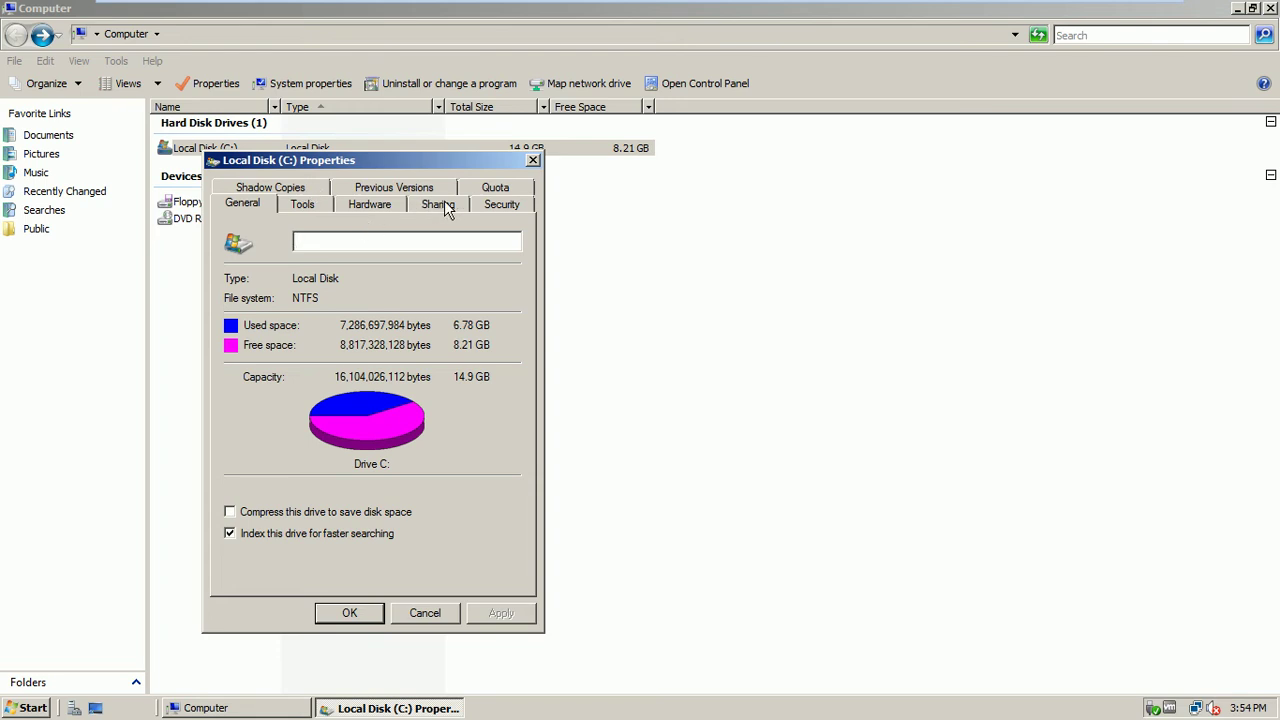
pyautogui.click(492, 205)
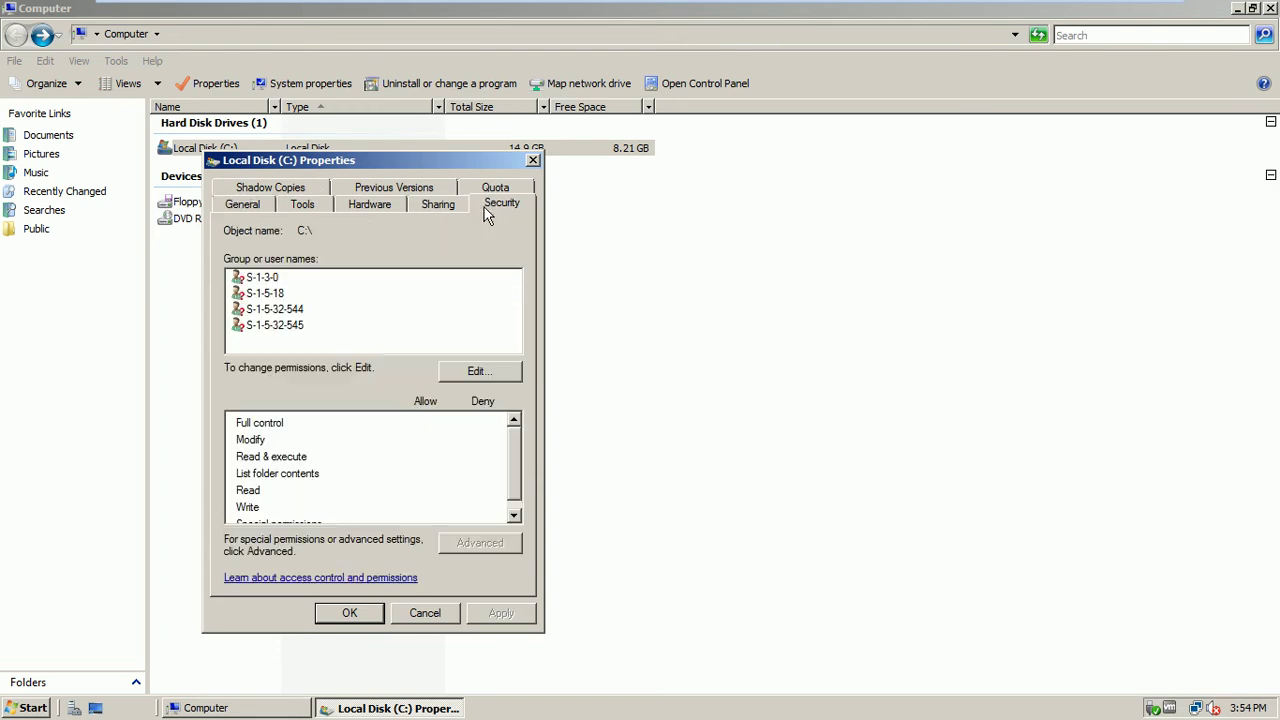
pyautogui.click(278, 333)
pyautogui.moveTo(509, 435); pyautogui.dragTo(517, 465)
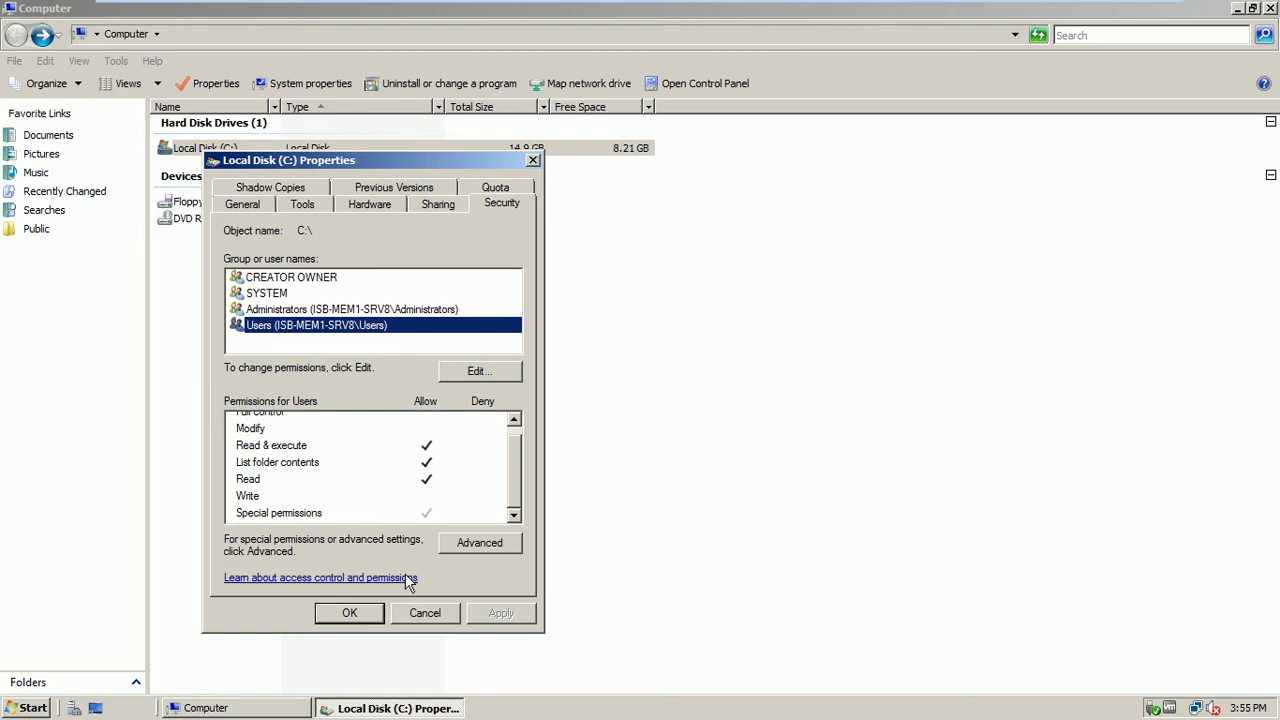
pyautogui.click(422, 613)
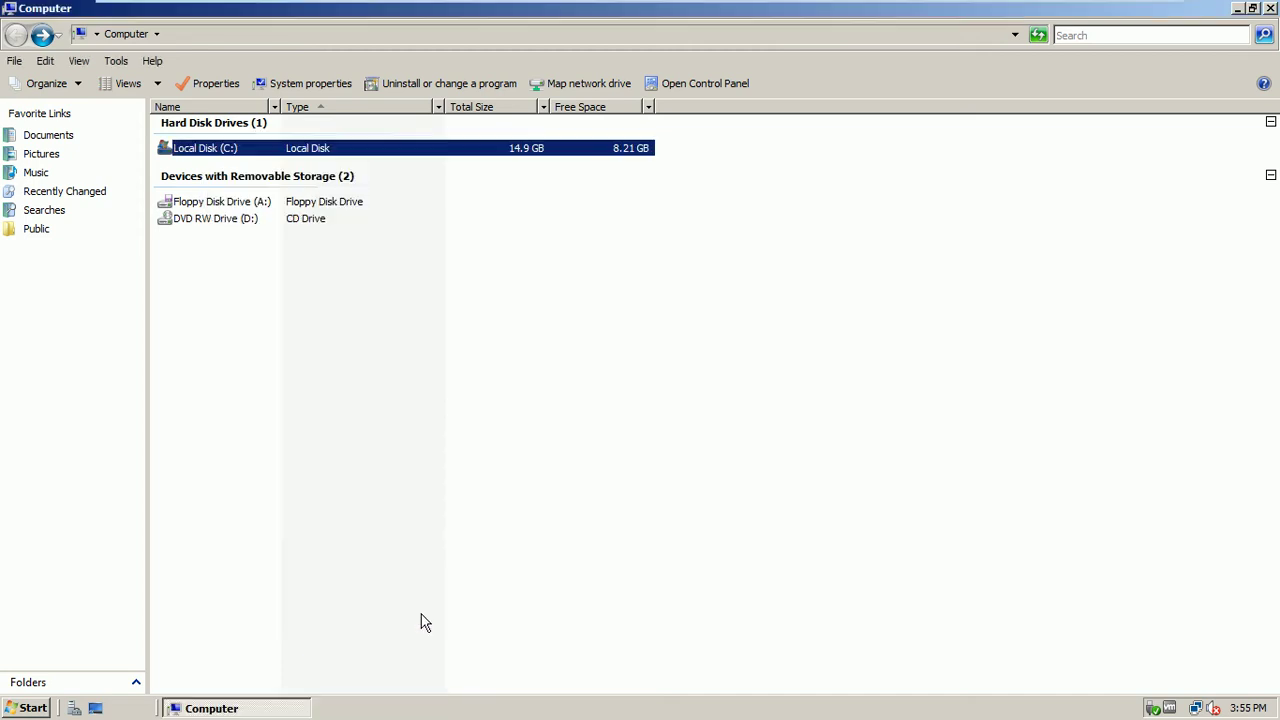
# Open the UsersDocs folder's Properties on C: and view the Users group's security permissions
pyautogui.doubleClick(210, 149)
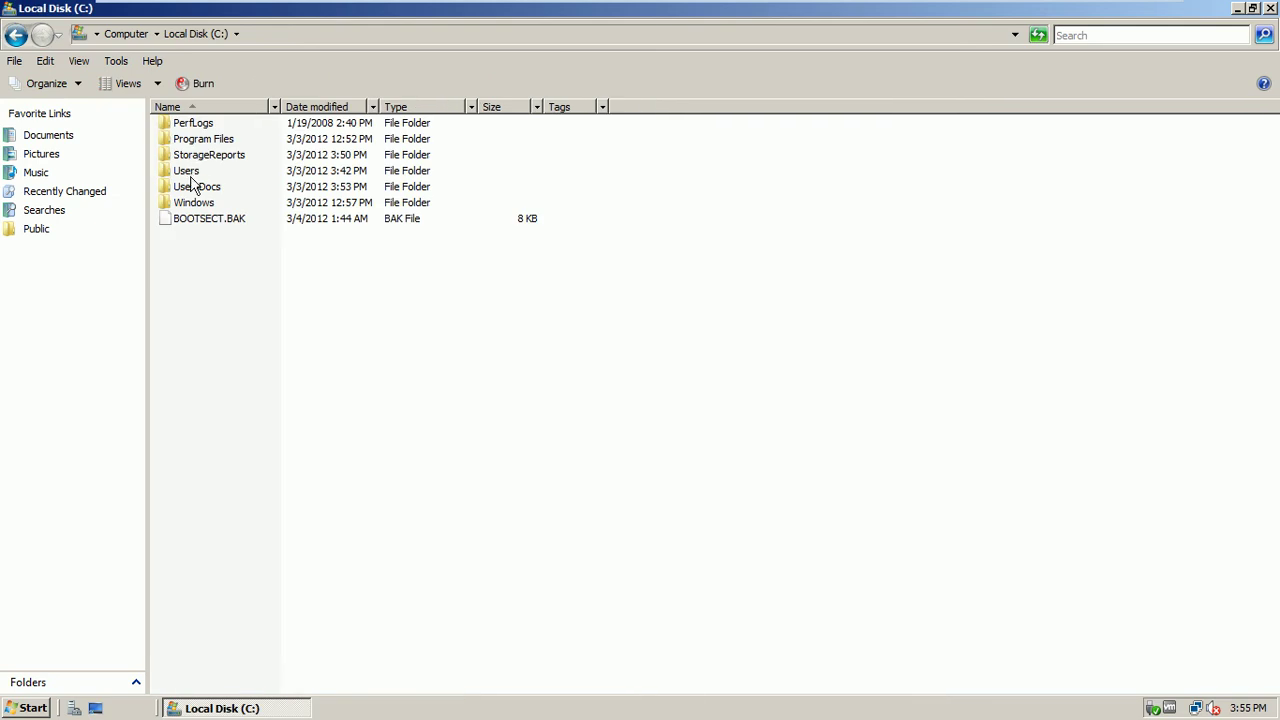
pyautogui.rightClick(192, 186)
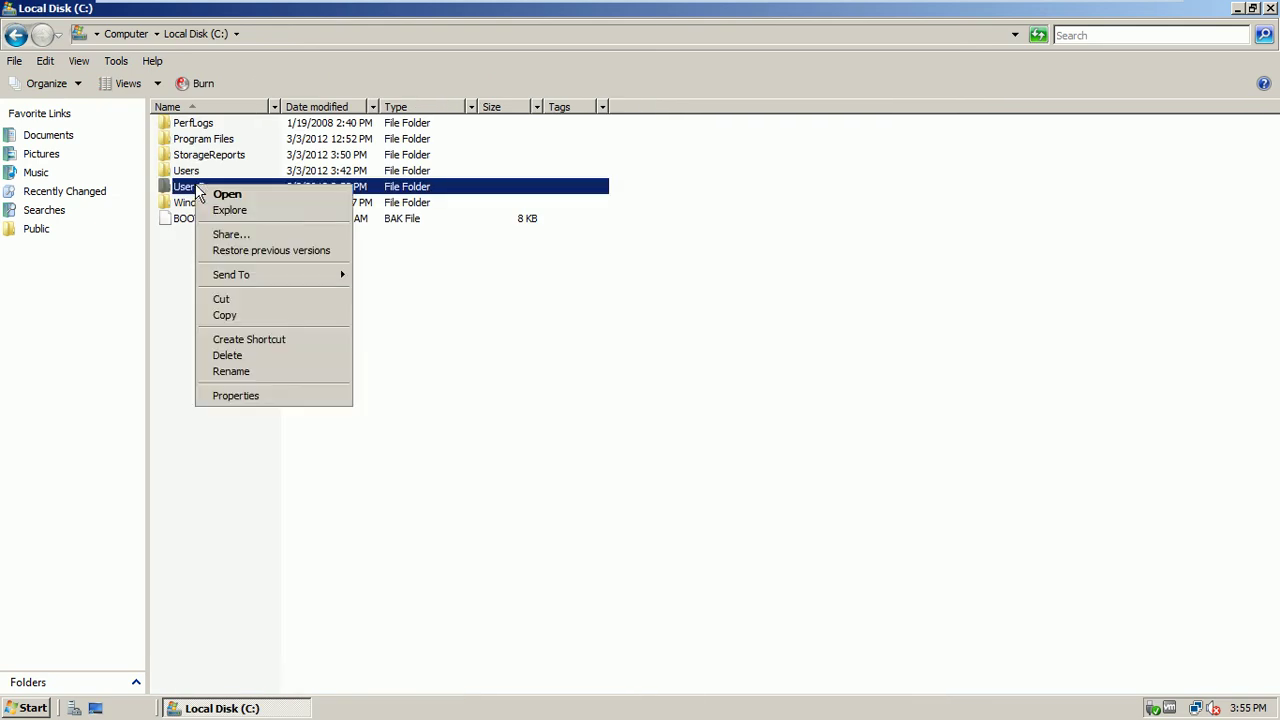
pyautogui.click(240, 396)
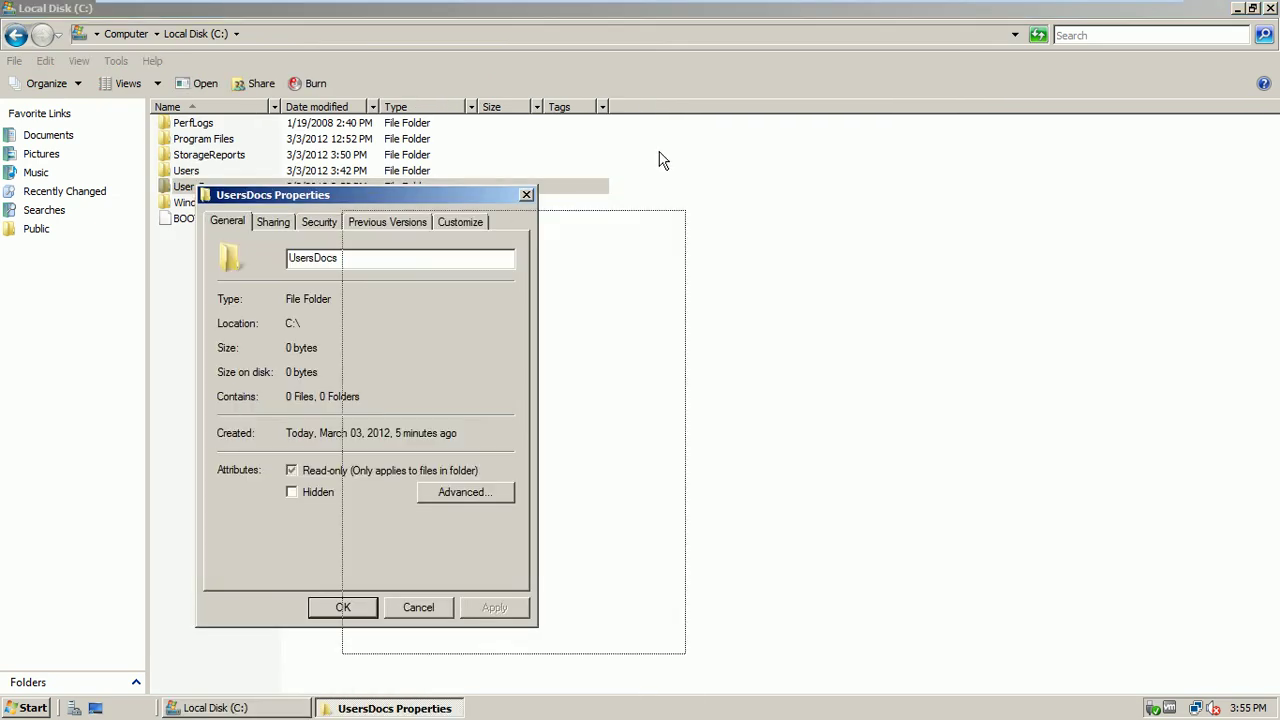
pyautogui.moveTo(368, 195); pyautogui.dragTo(680, 144)
pyautogui.click(643, 172)
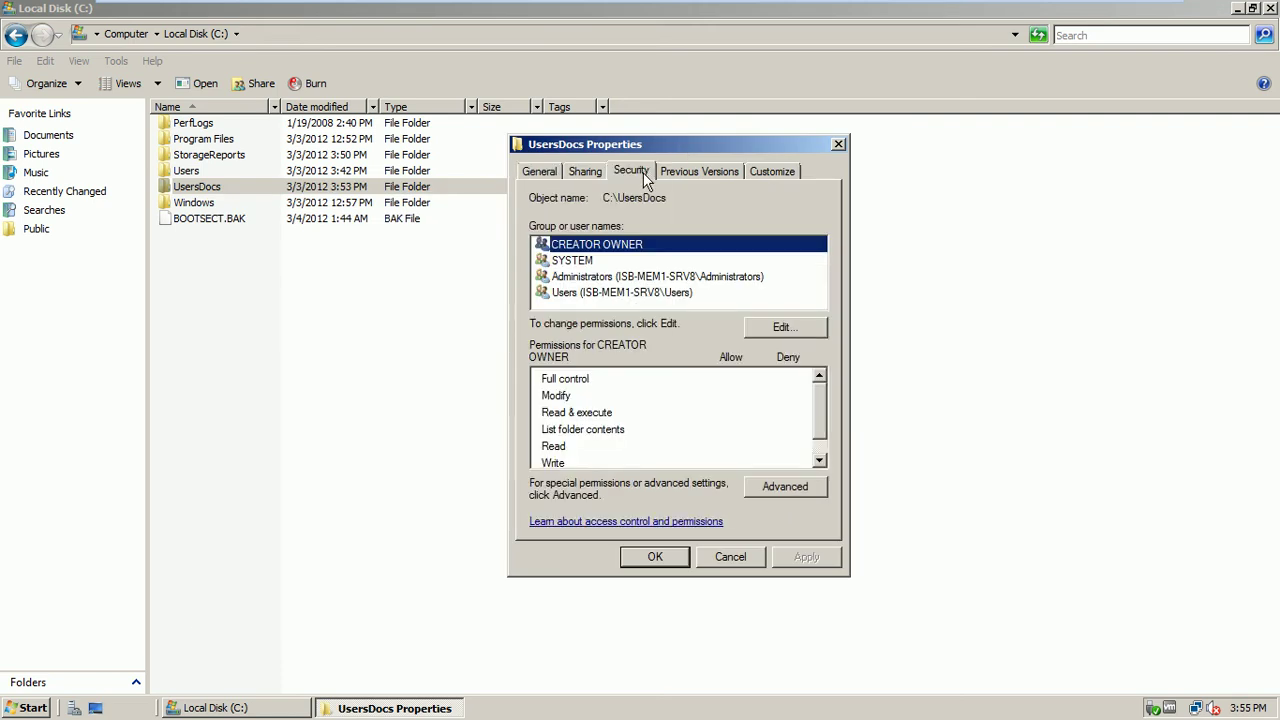
pyautogui.click(622, 295)
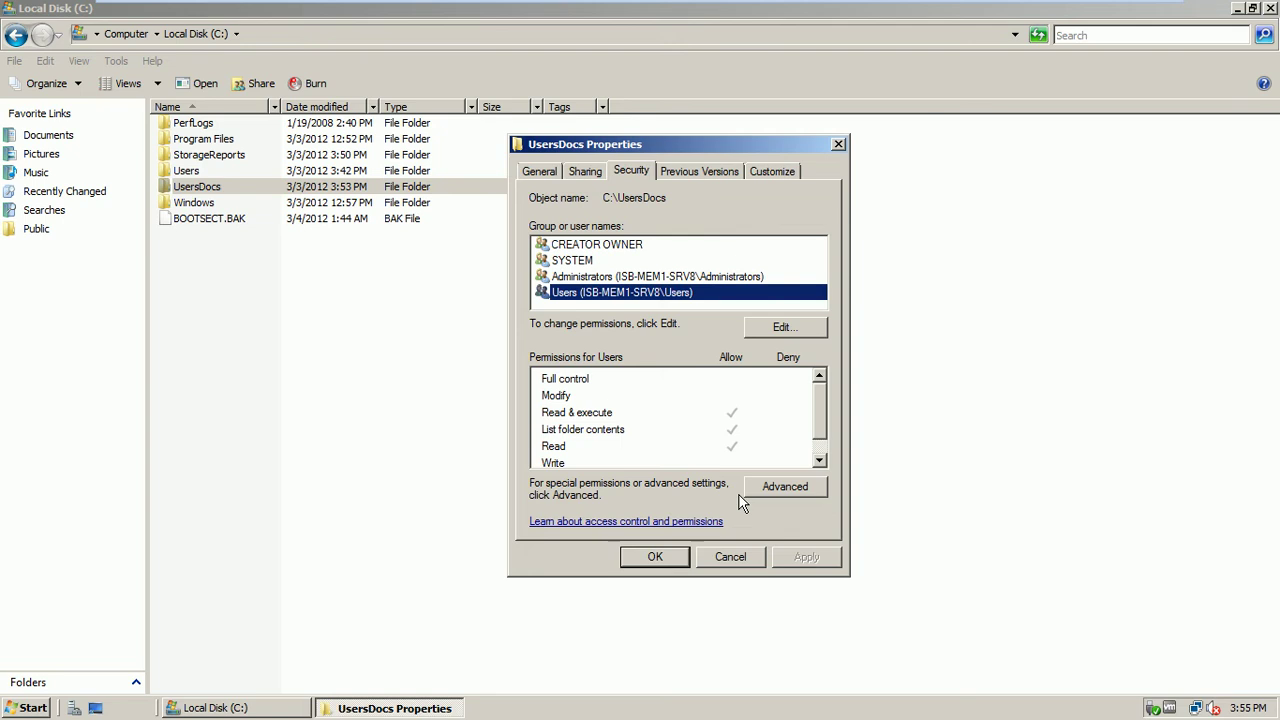
# Open UsersDocs' advanced security settings and make them editable from the Users Special entry
pyautogui.click(788, 486)
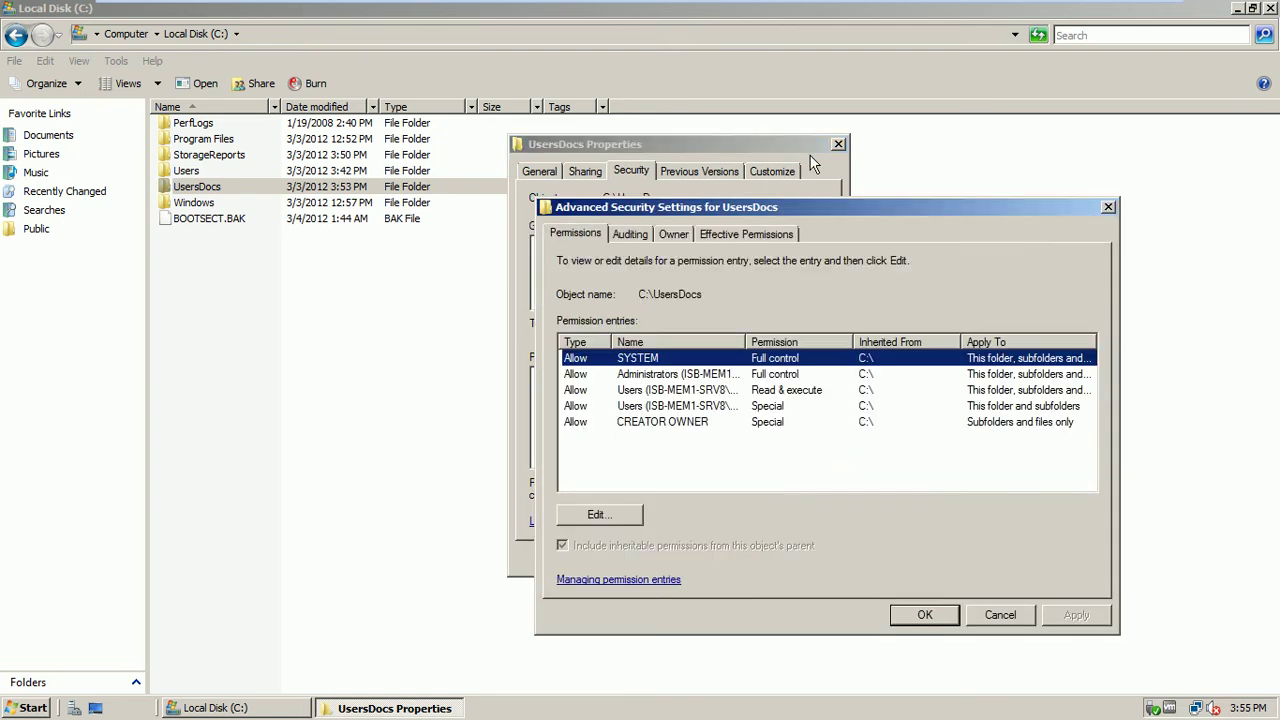
pyautogui.moveTo(808, 205); pyautogui.dragTo(720, 160)
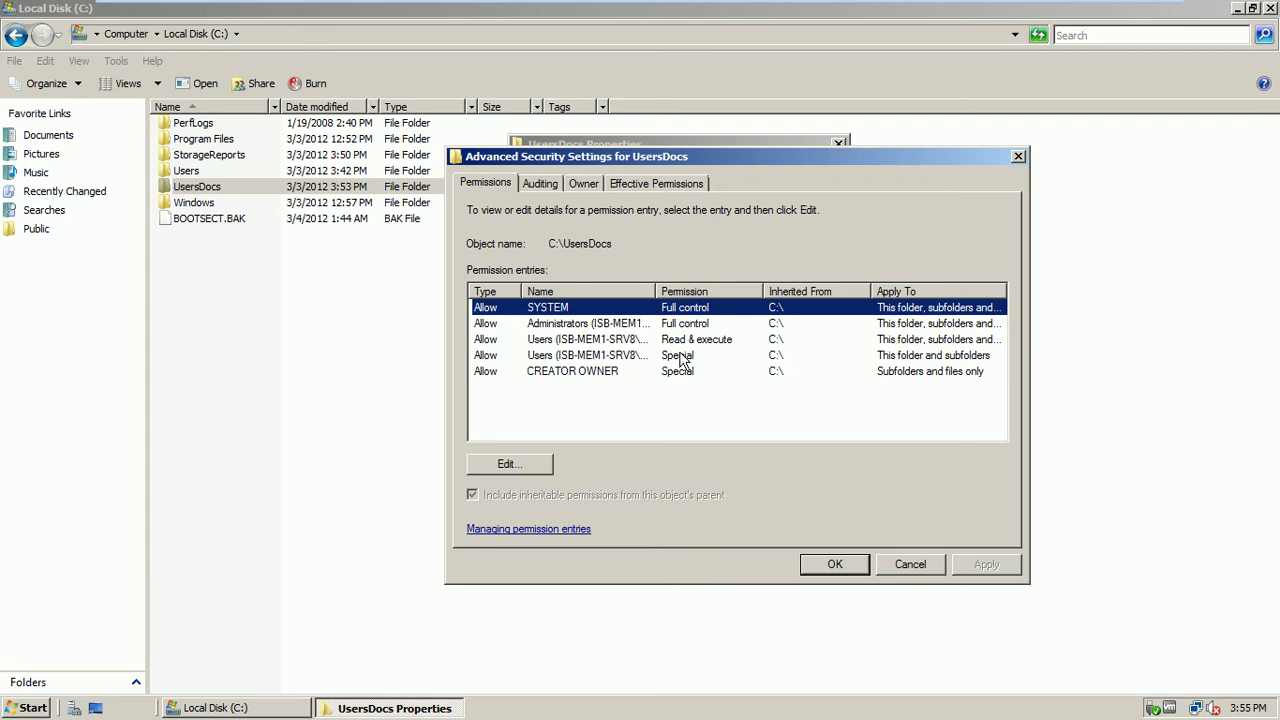
pyautogui.click(644, 361)
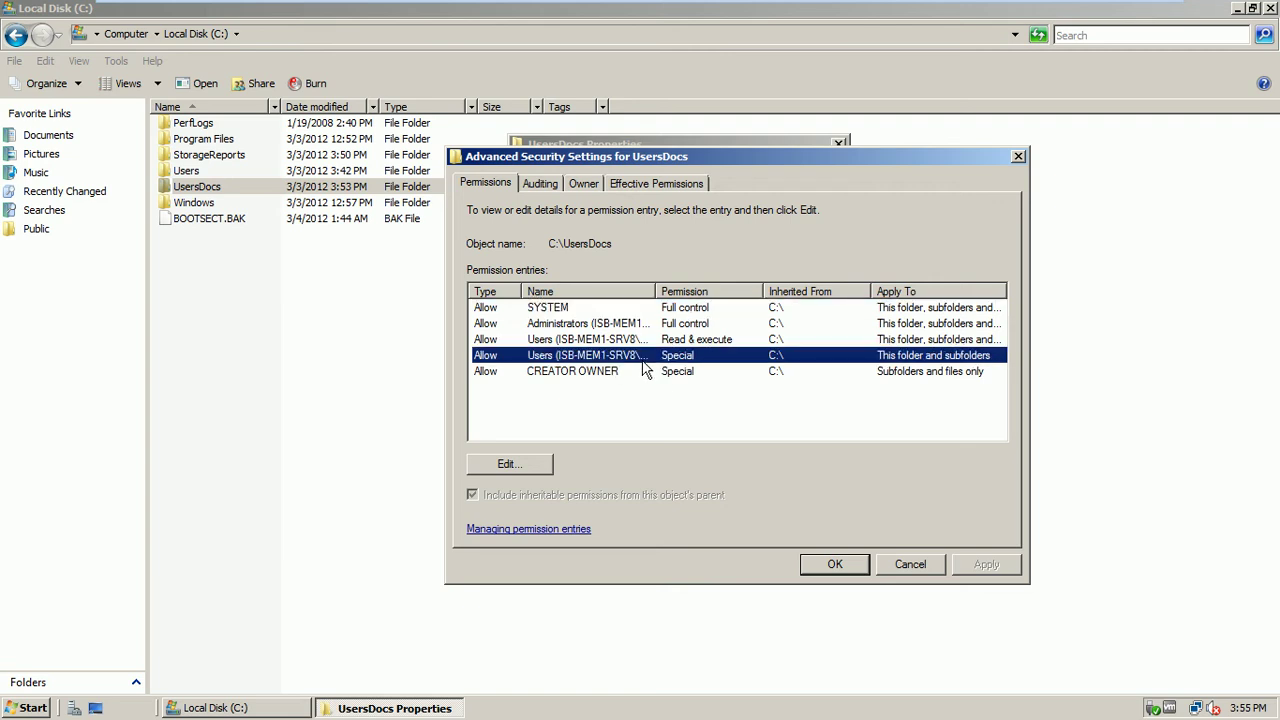
pyautogui.click(521, 463)
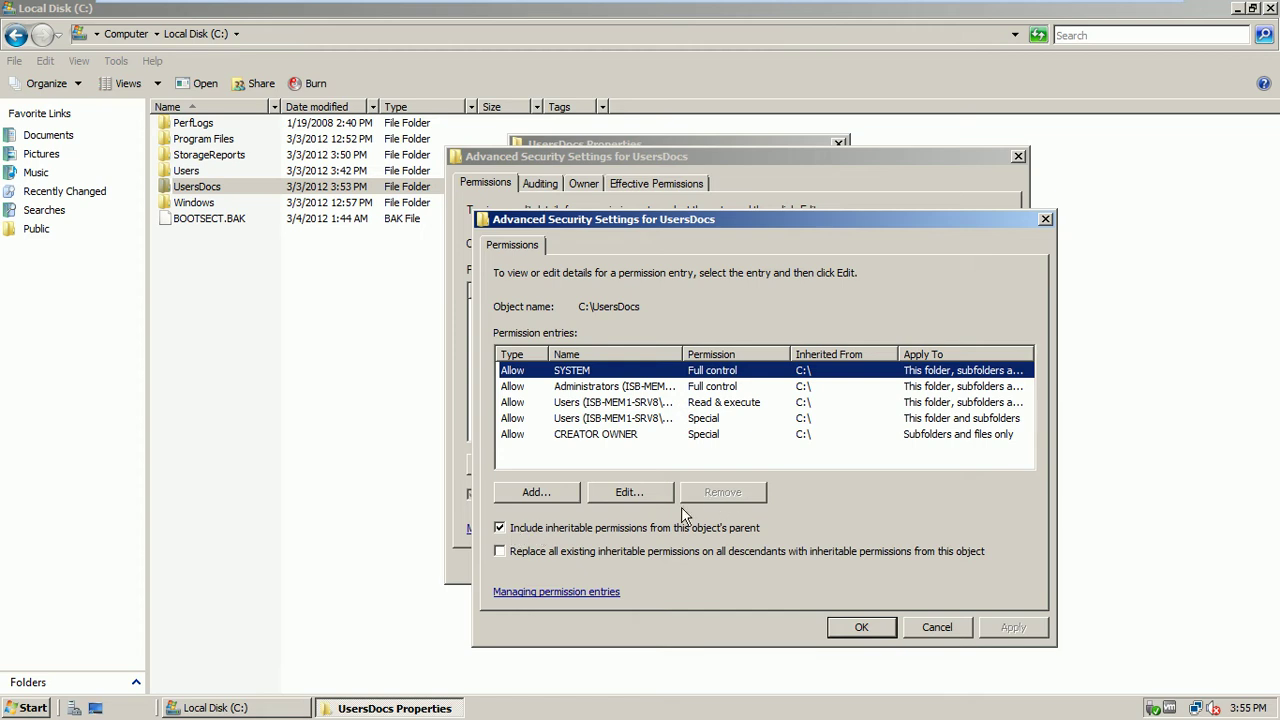
pyautogui.click(643, 492)
pyautogui.moveTo(812, 462); pyautogui.dragTo(807, 520)
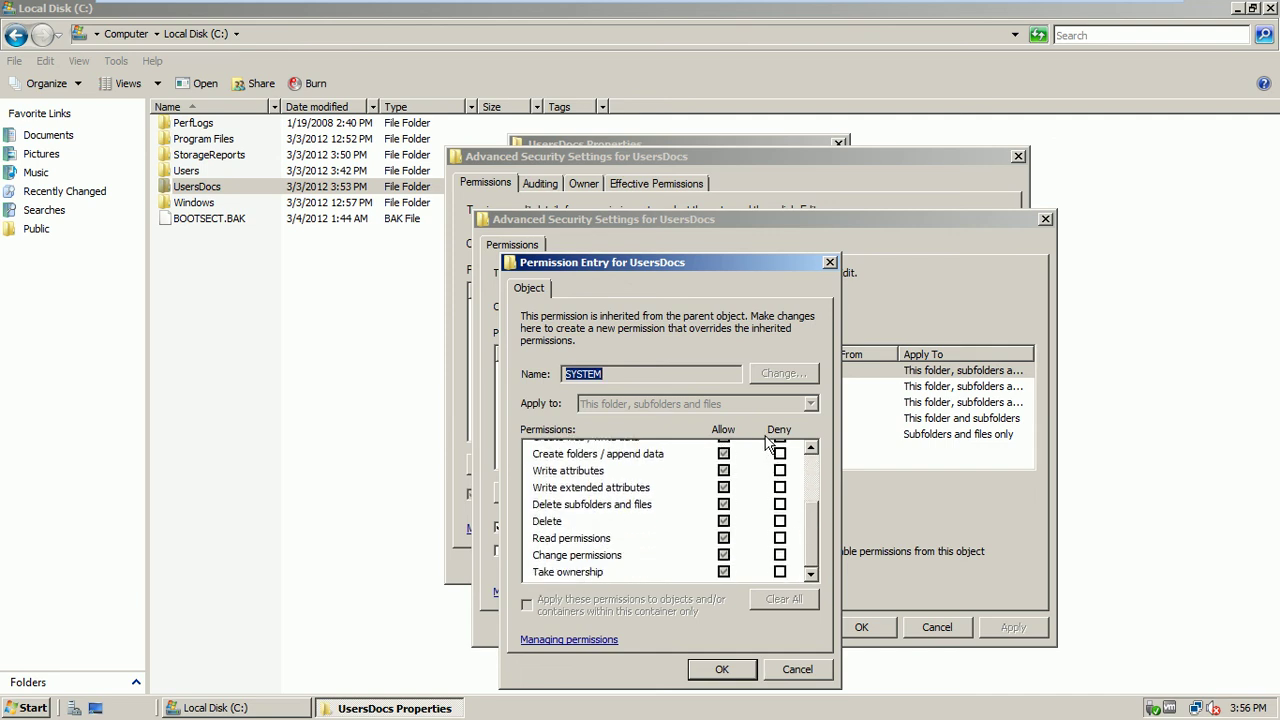
pyautogui.moveTo(818, 545); pyautogui.dragTo(809, 454)
pyautogui.click(726, 452)
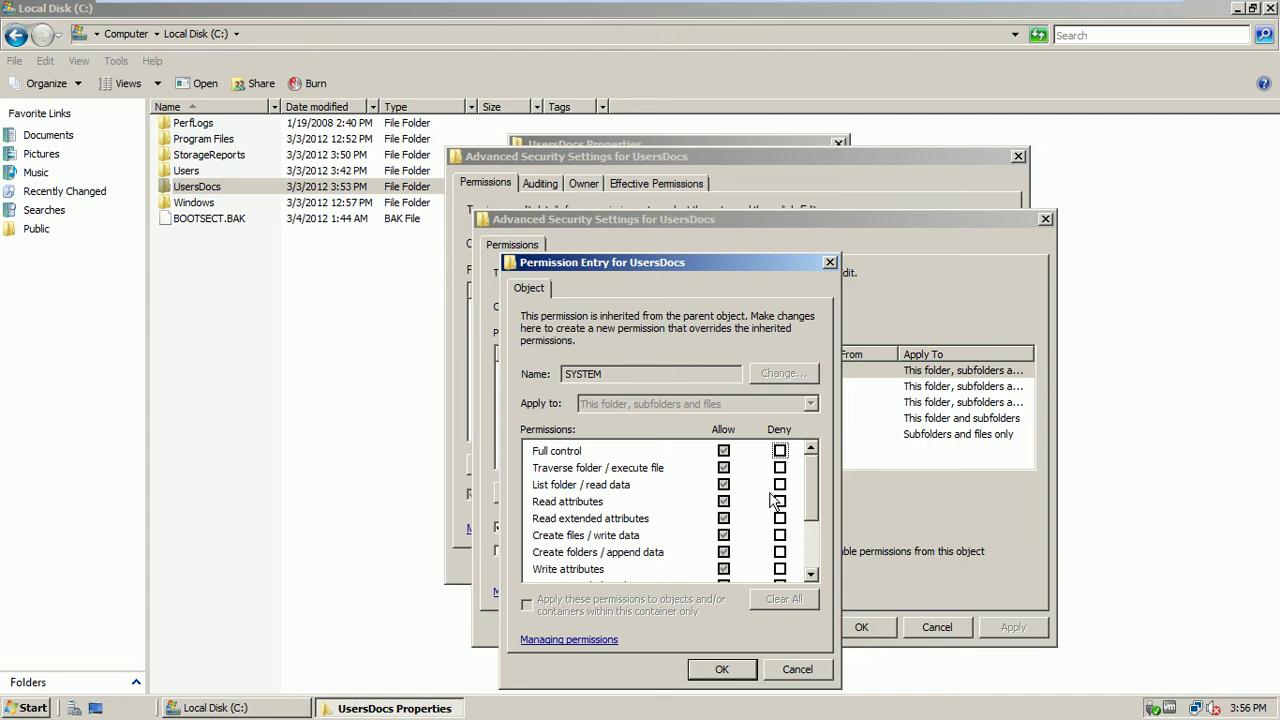
pyautogui.click(785, 672)
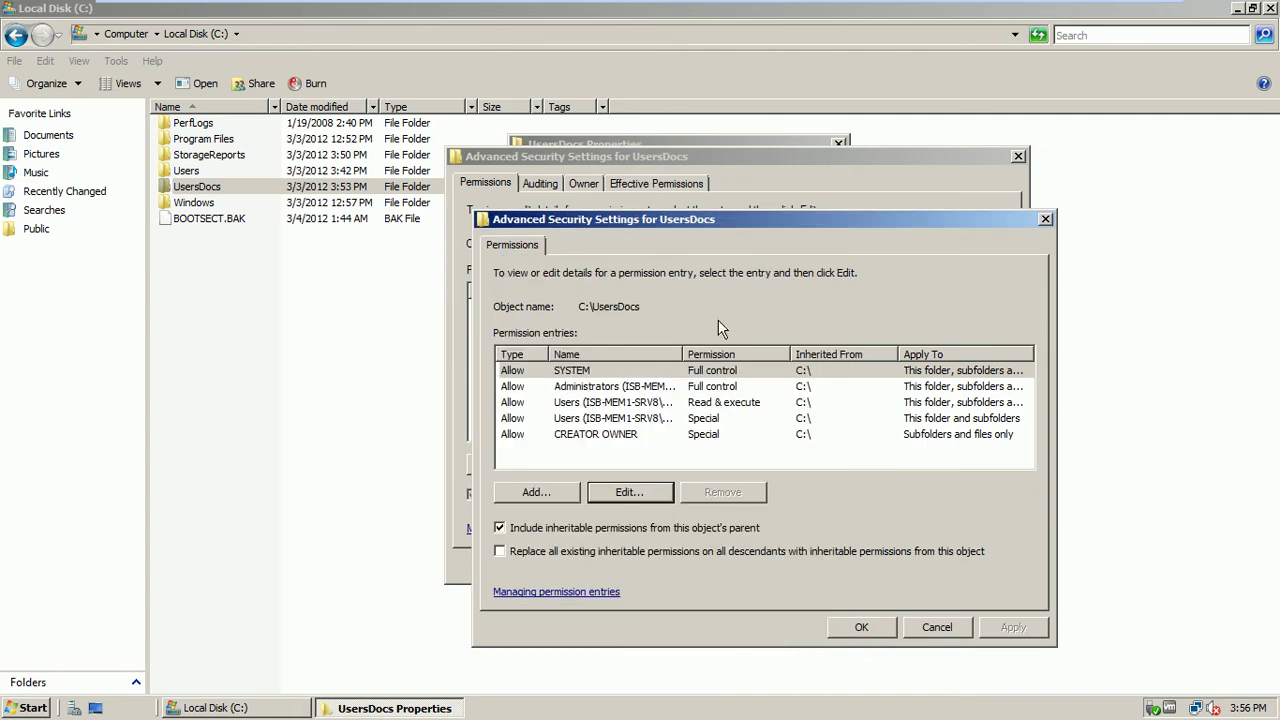
pyautogui.click(604, 402)
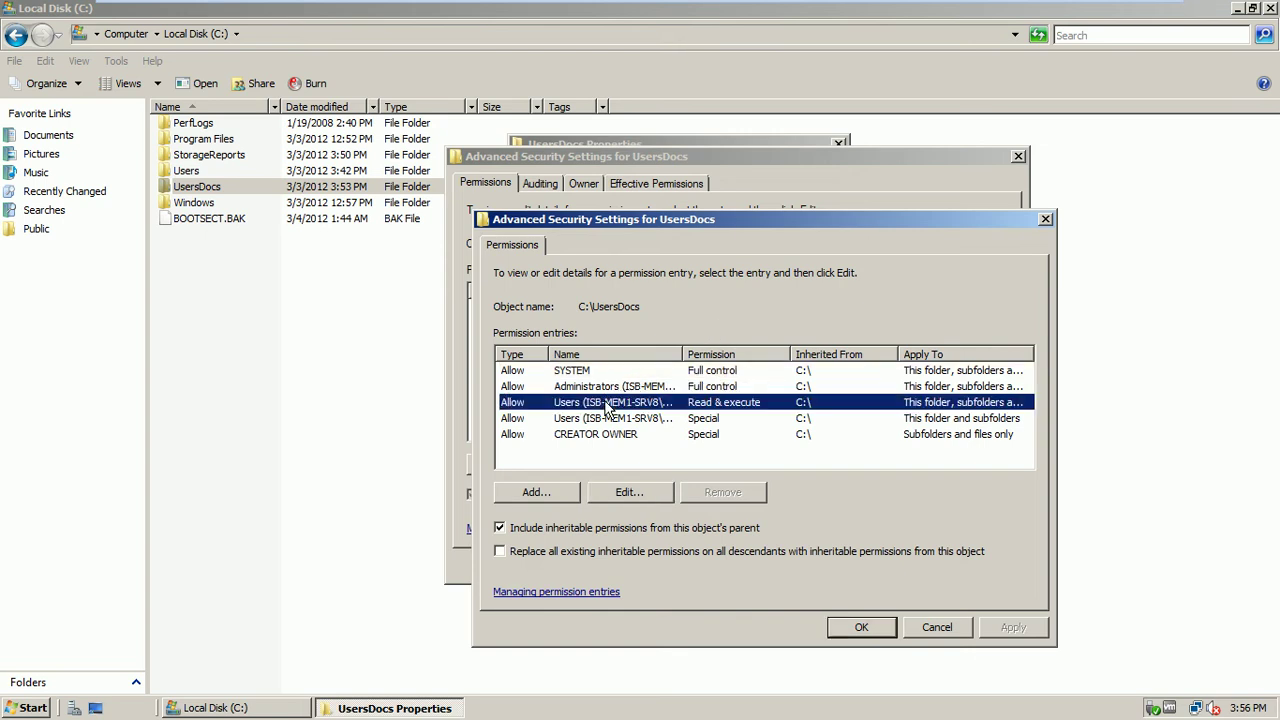
pyautogui.click(618, 493)
pyautogui.moveTo(813, 465)
pyautogui.mouseDown()
pyautogui.moveTo(813, 513)
pyautogui.moveTo(813, 465)
pyautogui.mouseUp()
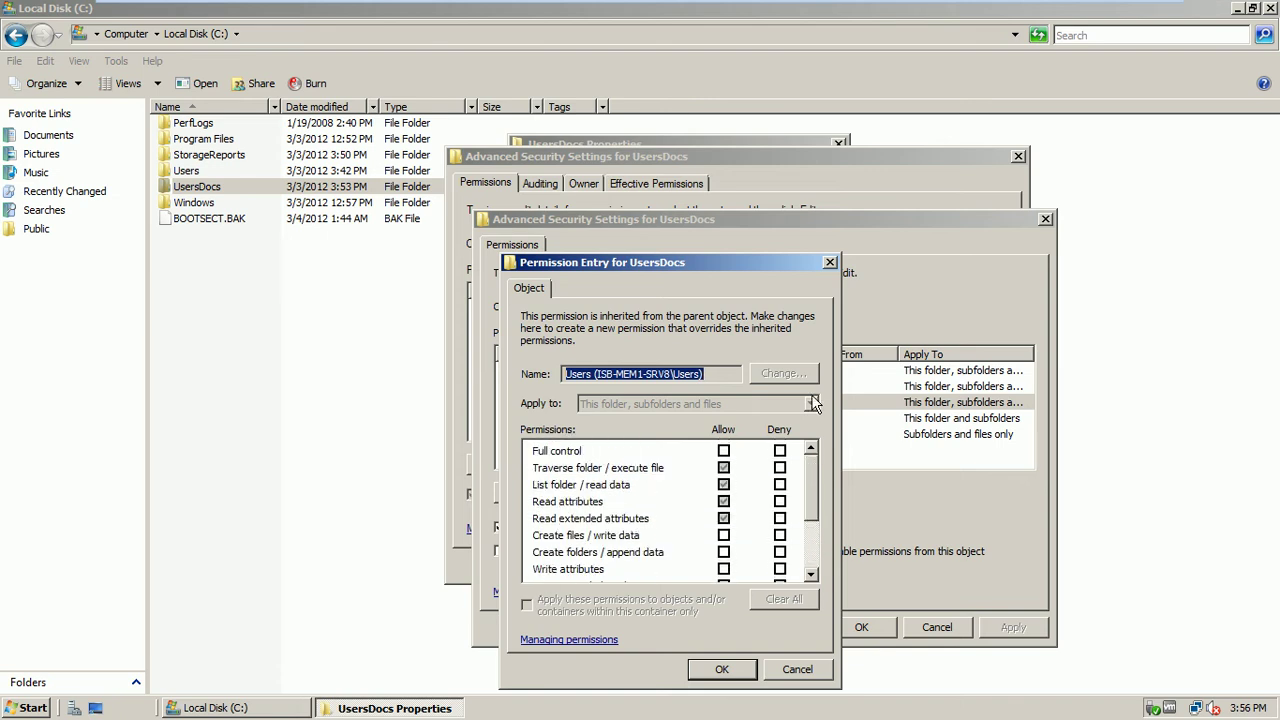
pyautogui.click(724, 452)
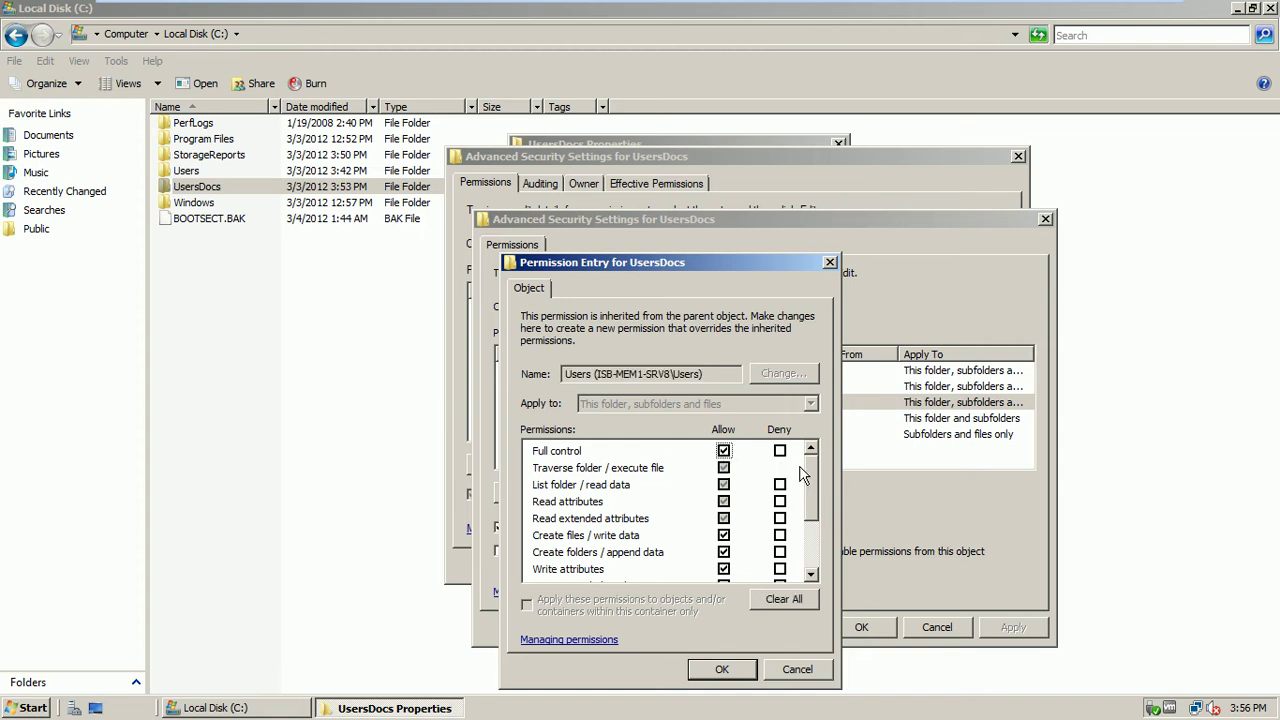
pyautogui.moveTo(812, 478); pyautogui.dragTo(815, 525)
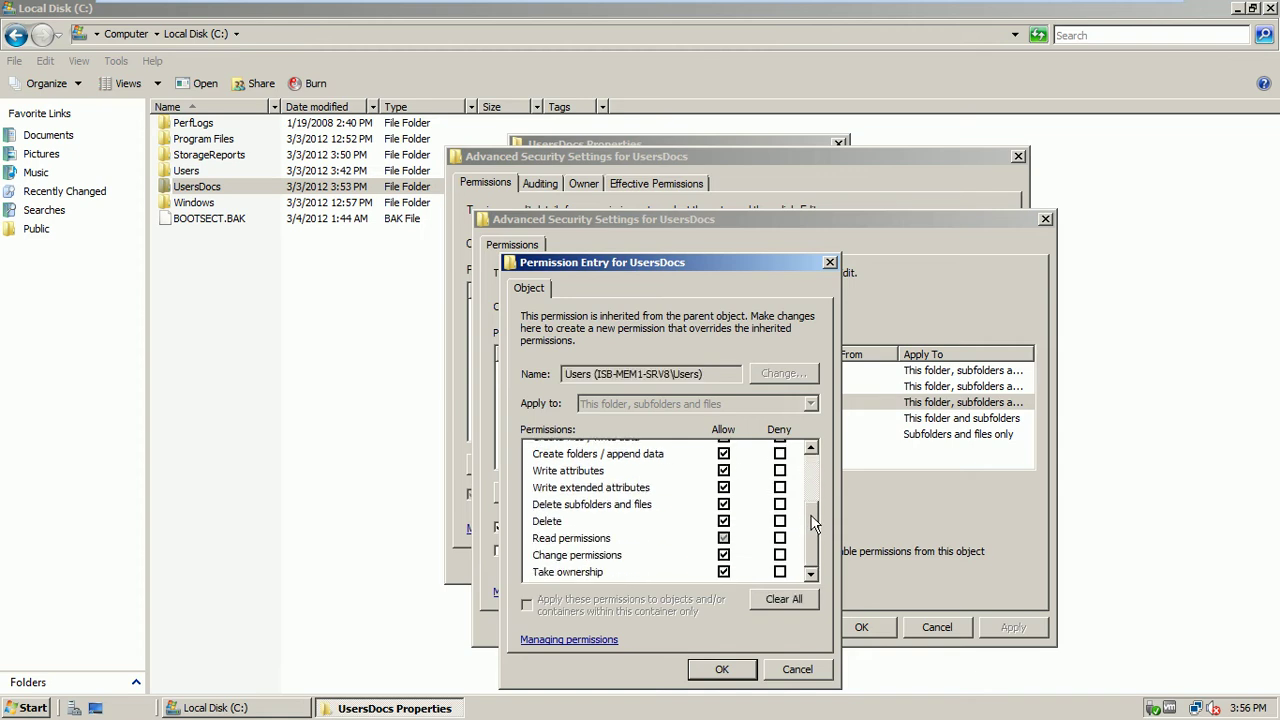
pyautogui.click(797, 670)
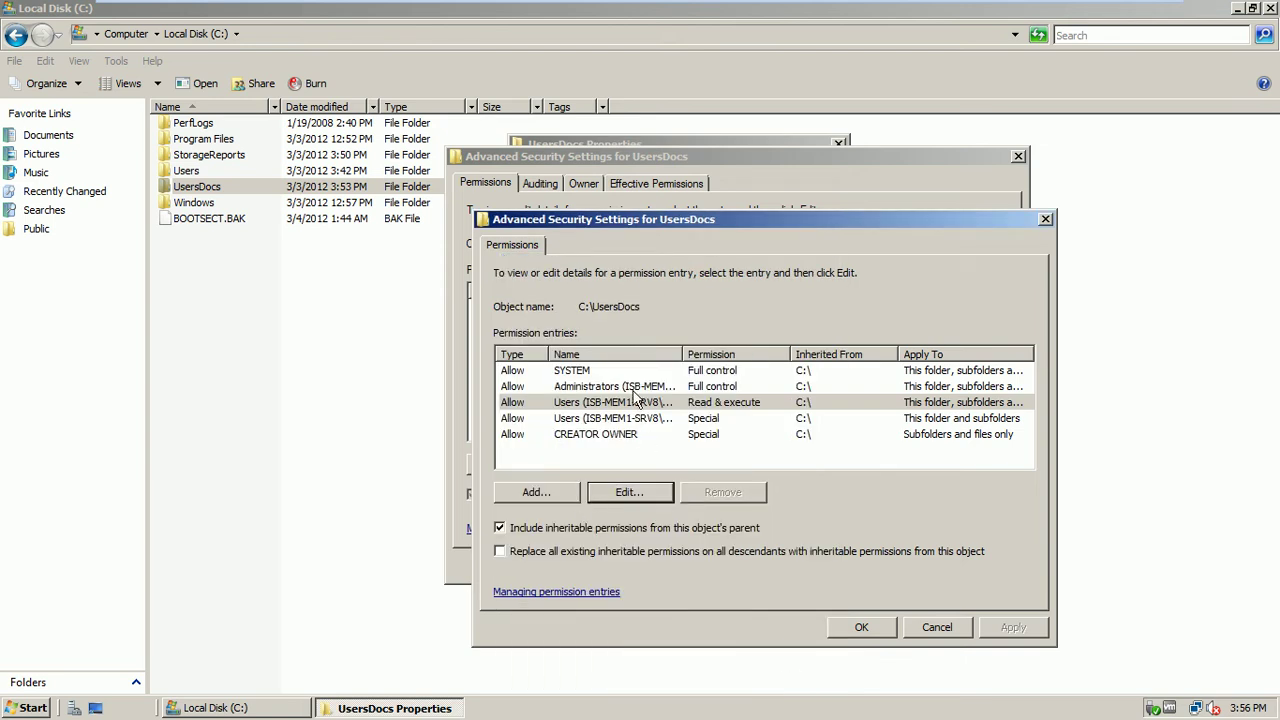
pyautogui.click(533, 530)
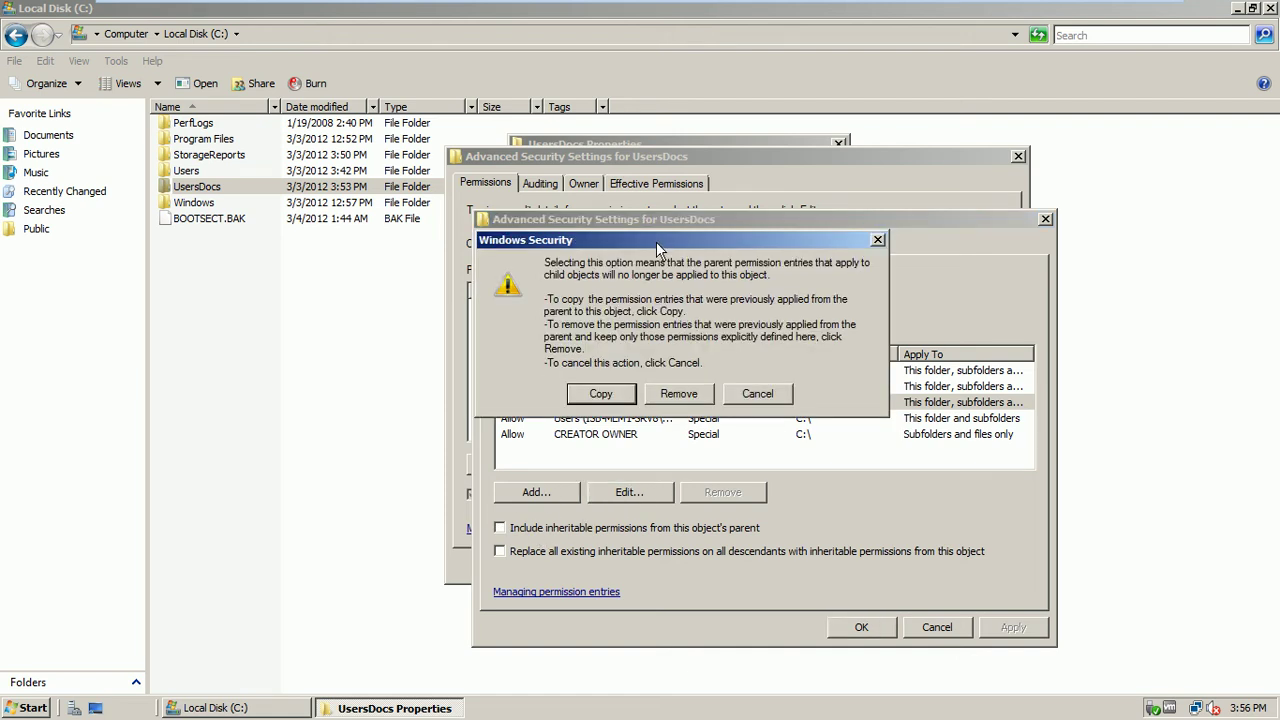
pyautogui.moveTo(659, 250); pyautogui.dragTo(616, 237)
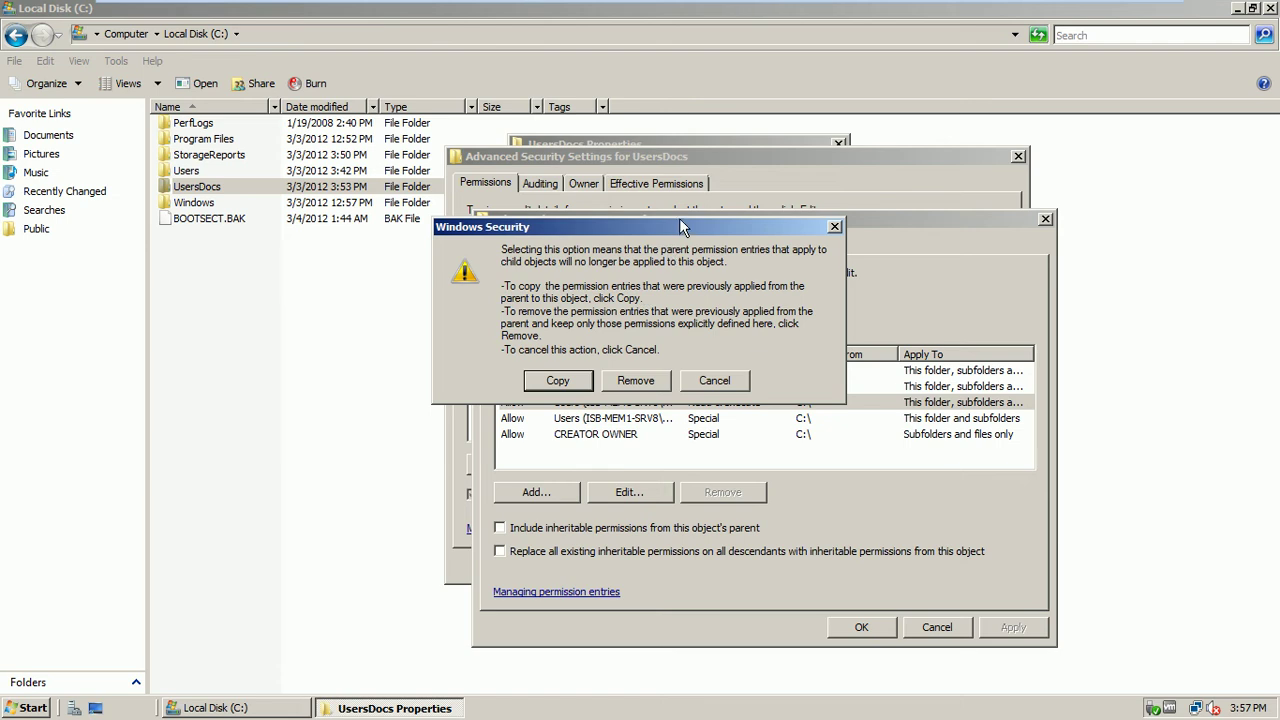
pyautogui.moveTo(679, 226); pyautogui.dragTo(318, 281)
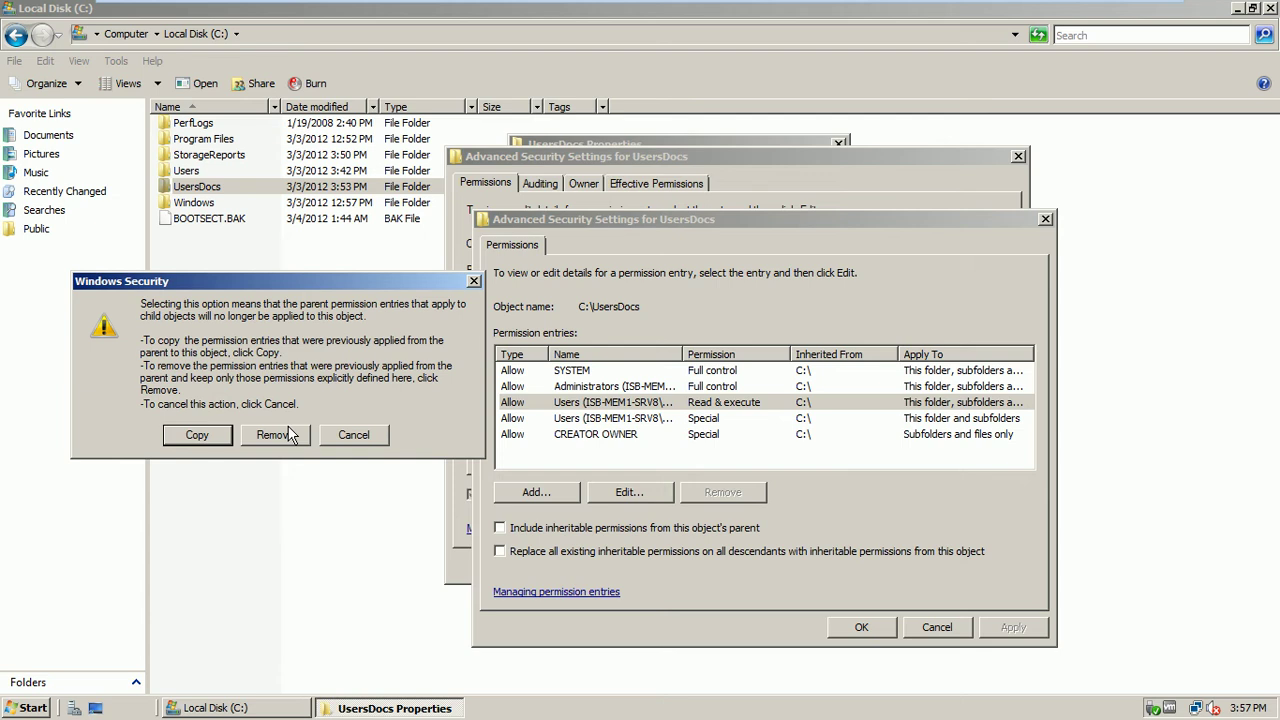
pyautogui.click(349, 436)
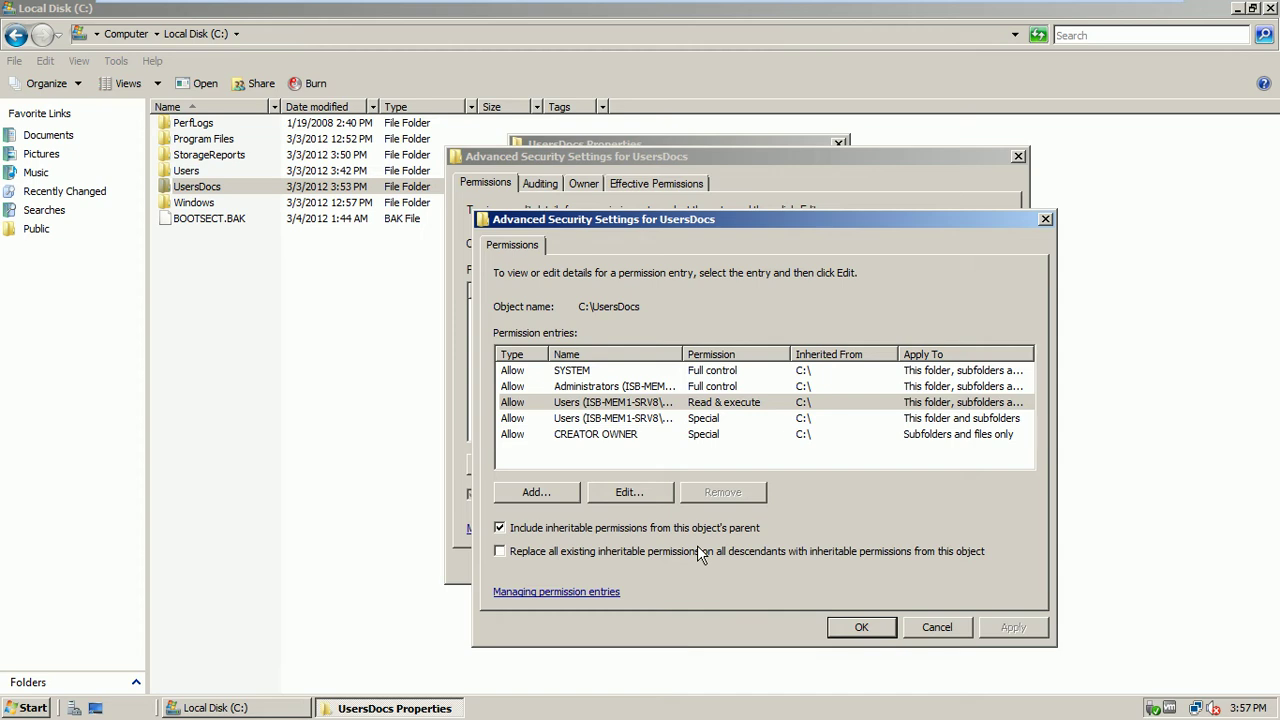
# Inspect the Users, CREATOR OWNER and SYSTEM entries, then cancel the permissions editor
pyautogui.click(600, 418)
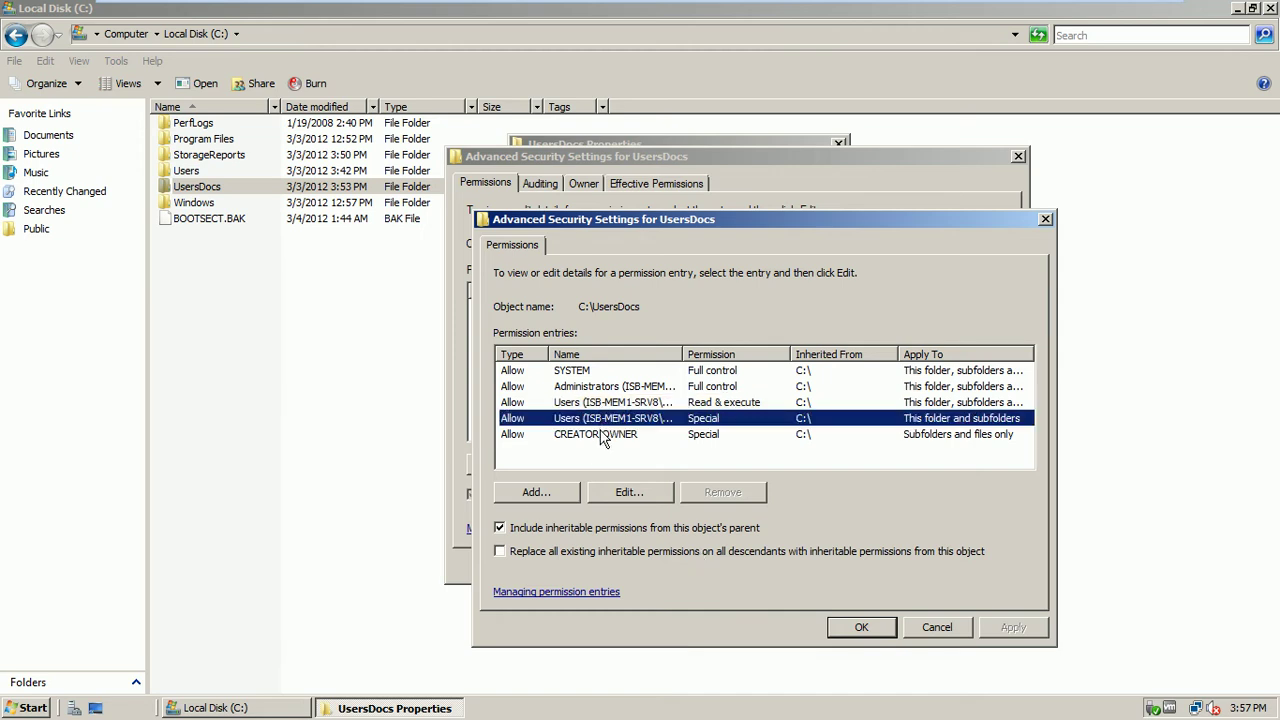
pyautogui.click(603, 434)
pyautogui.click(575, 372)
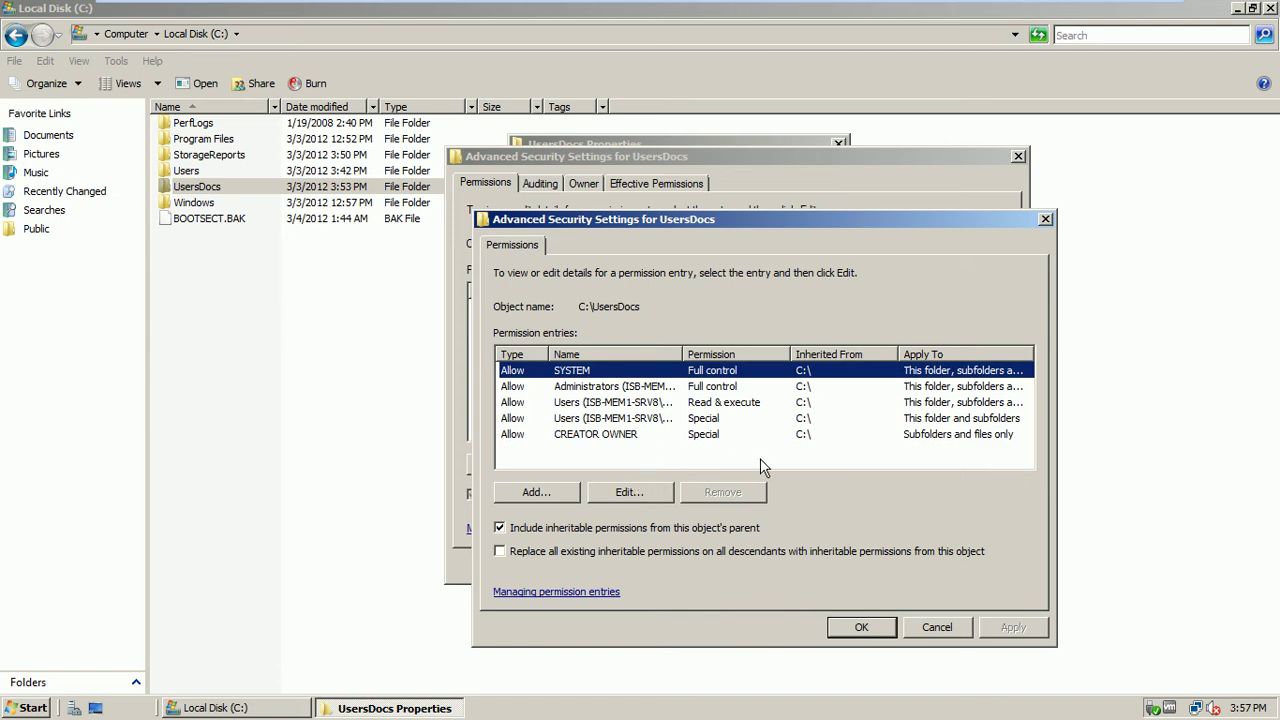
pyautogui.click(937, 627)
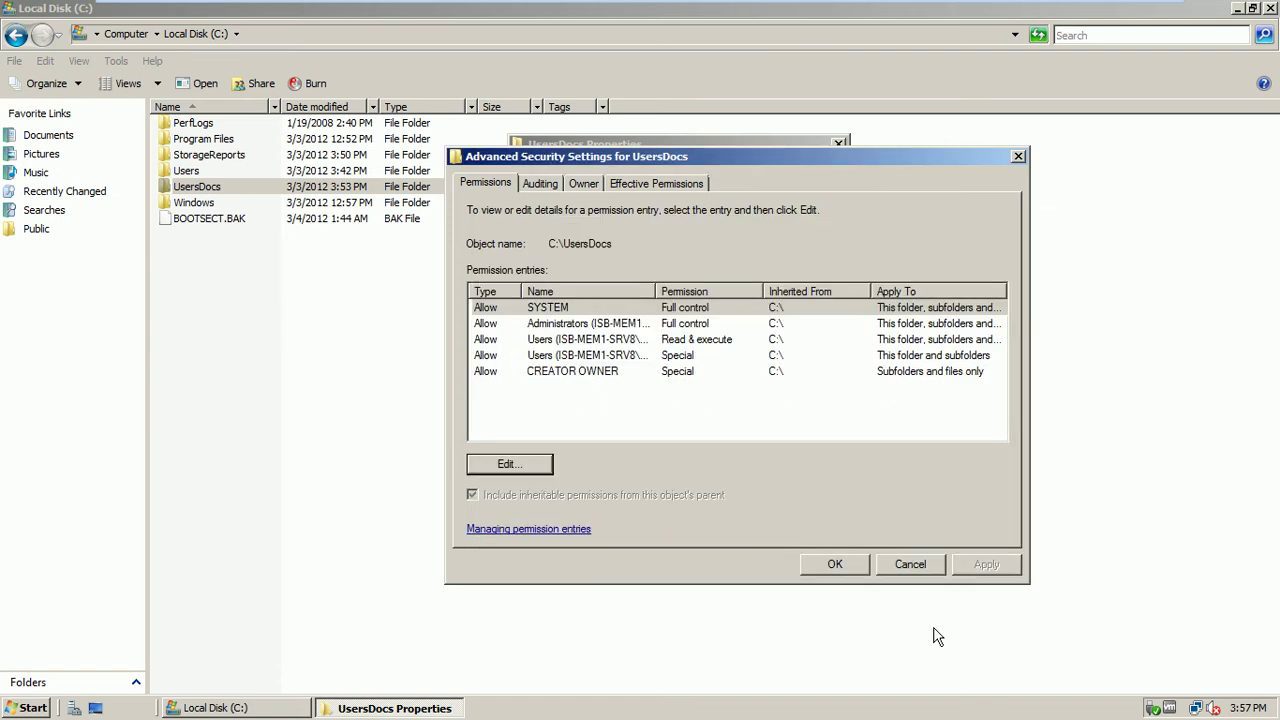
pyautogui.click(895, 567)
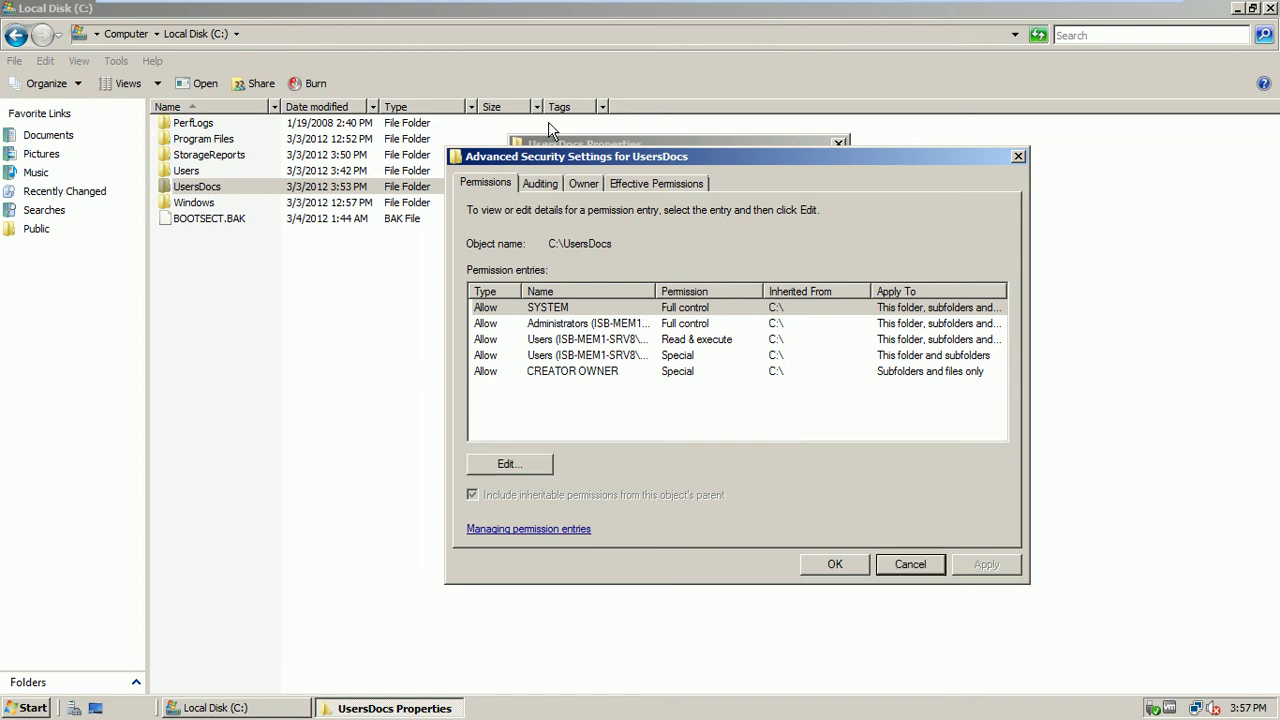
# Review UsersDocs' Auditing, Owner and Effective Permissions tabs
pyautogui.click(537, 184)
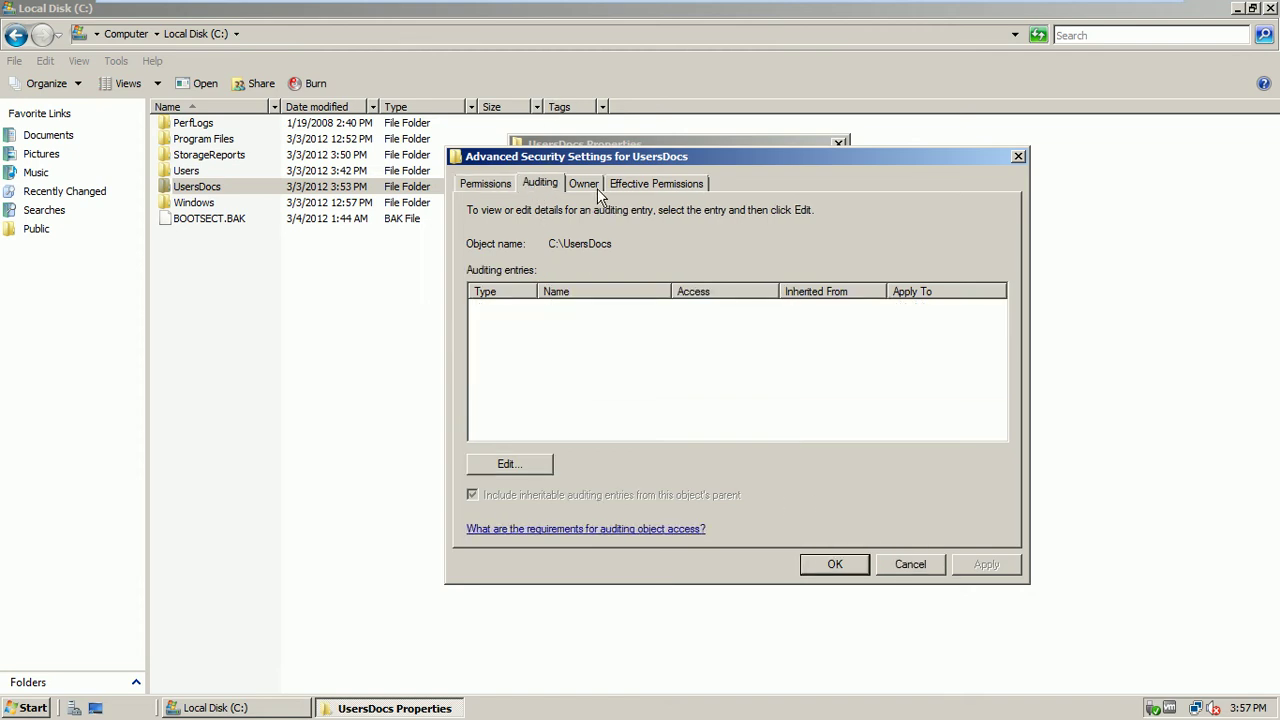
pyautogui.click(596, 188)
pyautogui.click(648, 190)
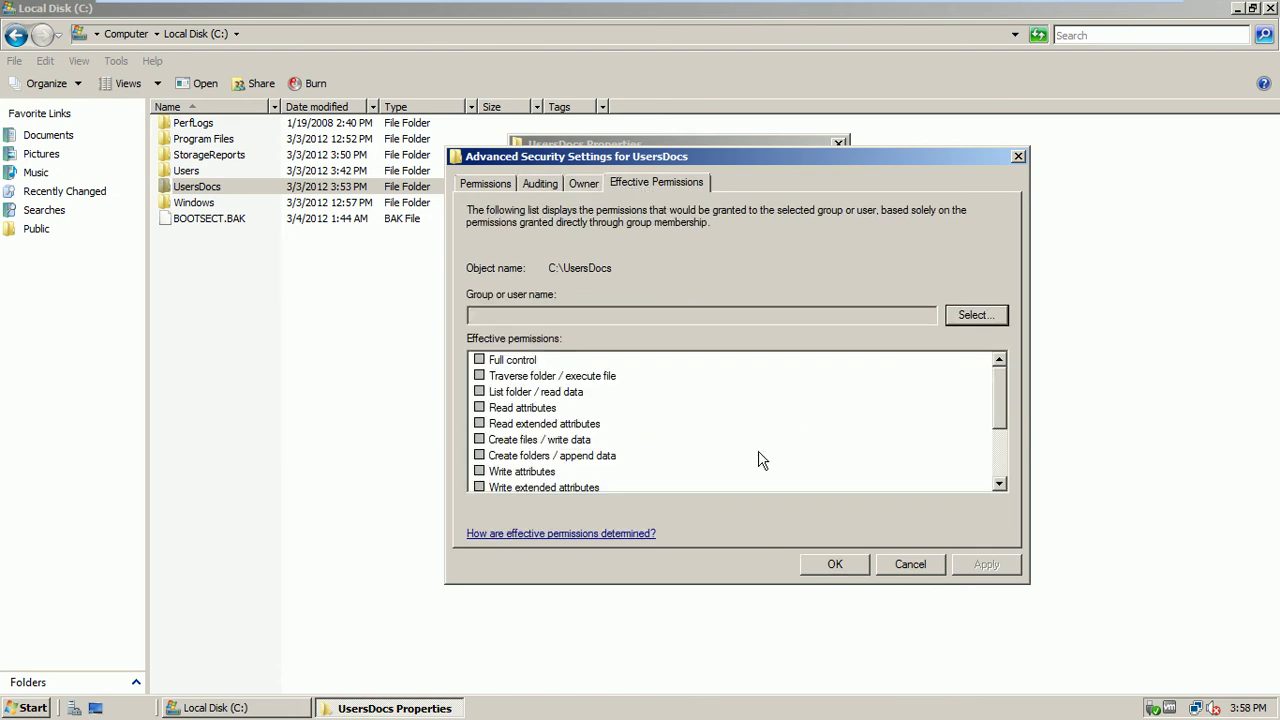
pyautogui.moveTo(1004, 375)
pyautogui.mouseDown()
pyautogui.moveTo(998, 412)
pyautogui.moveTo(1010, 375)
pyautogui.mouseUp()
# Close UsersDocs' advanced security settings and its Properties
pyautogui.click(907, 570)
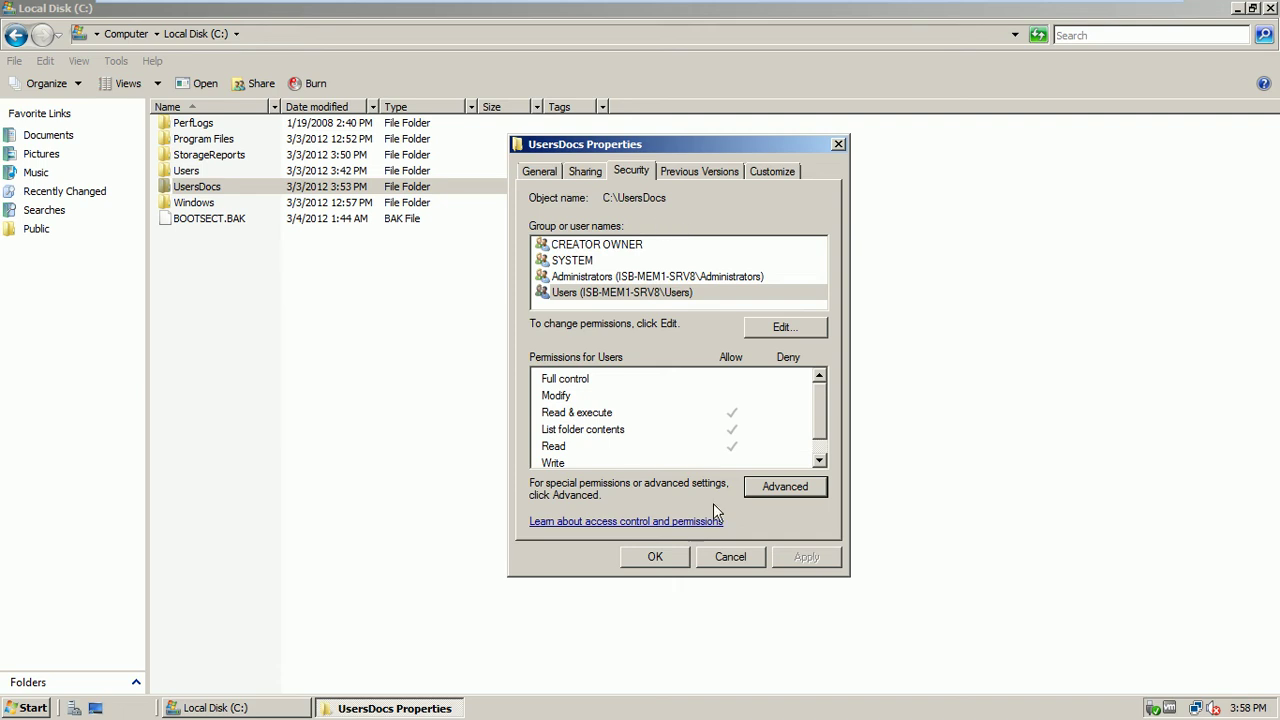
pyautogui.click(730, 556)
pyautogui.click(276, 298)
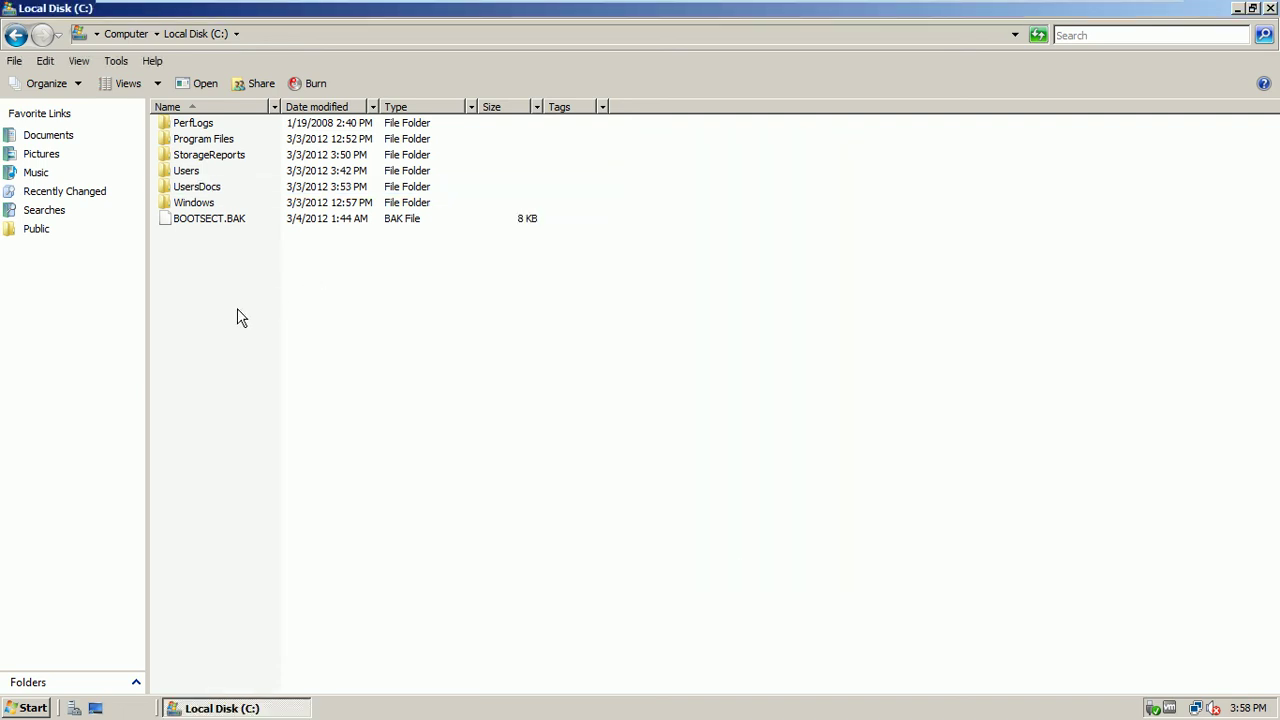
# Check UsersDocs' Sharing tab, then start sharing the folder with Share..
pyautogui.rightClick(207, 199)
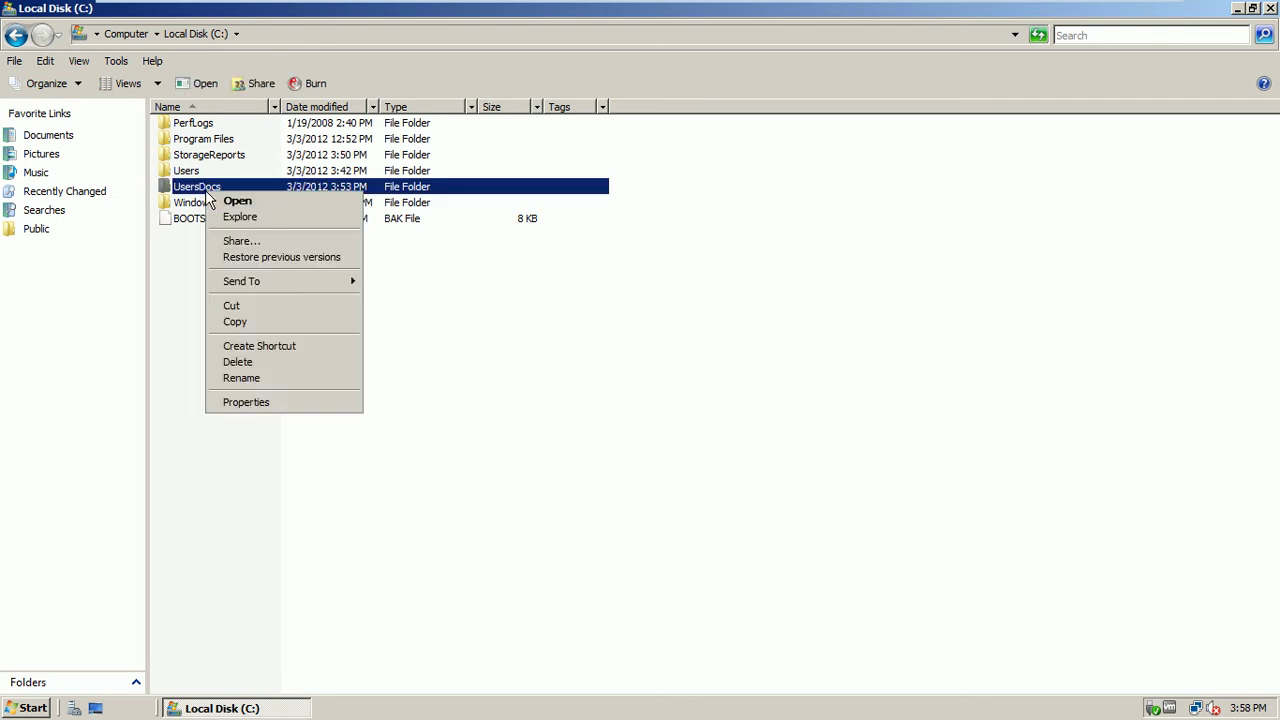
pyautogui.click(258, 415)
pyautogui.click(297, 230)
pyautogui.moveTo(354, 200); pyautogui.dragTo(548, 176)
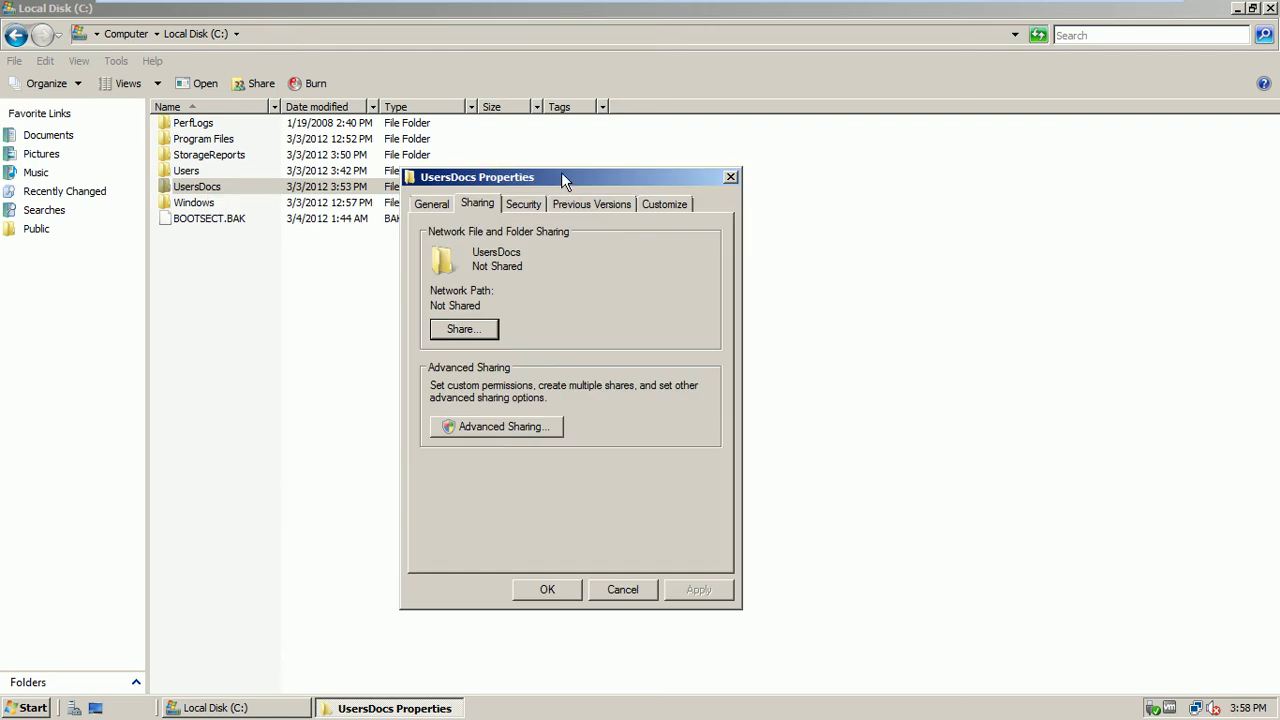
pyautogui.click(618, 596)
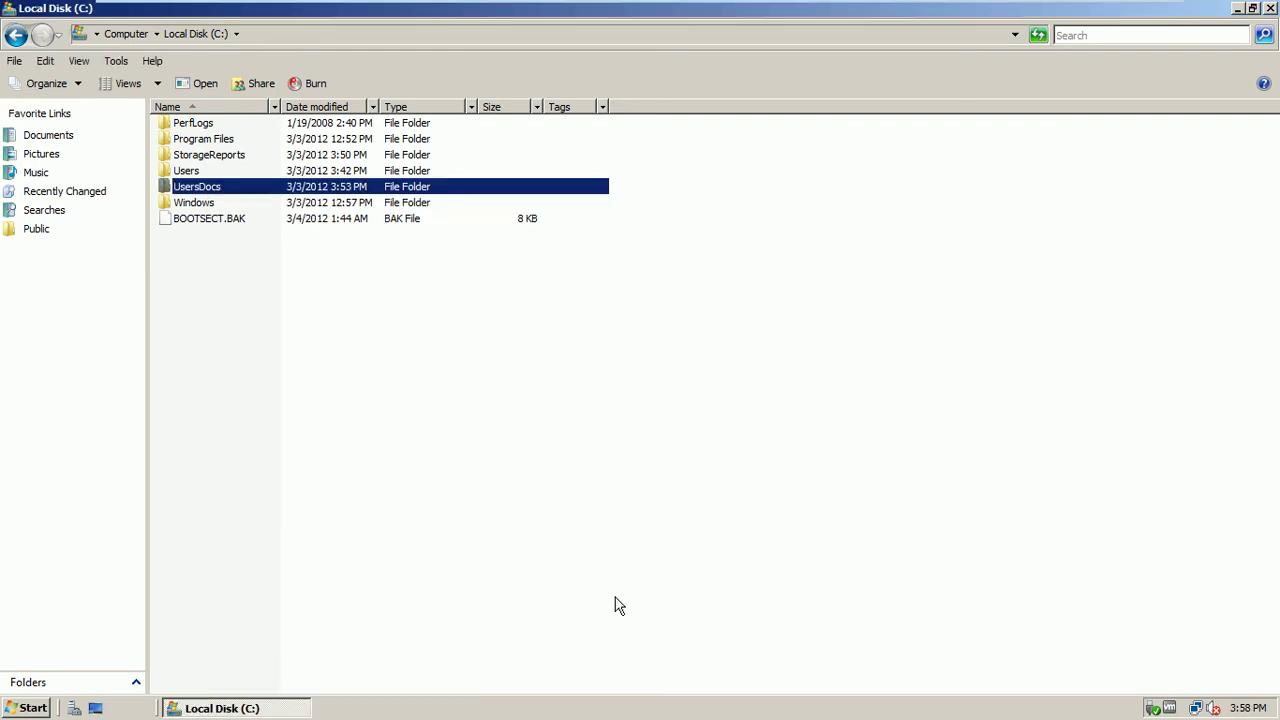
pyautogui.rightClick(205, 190)
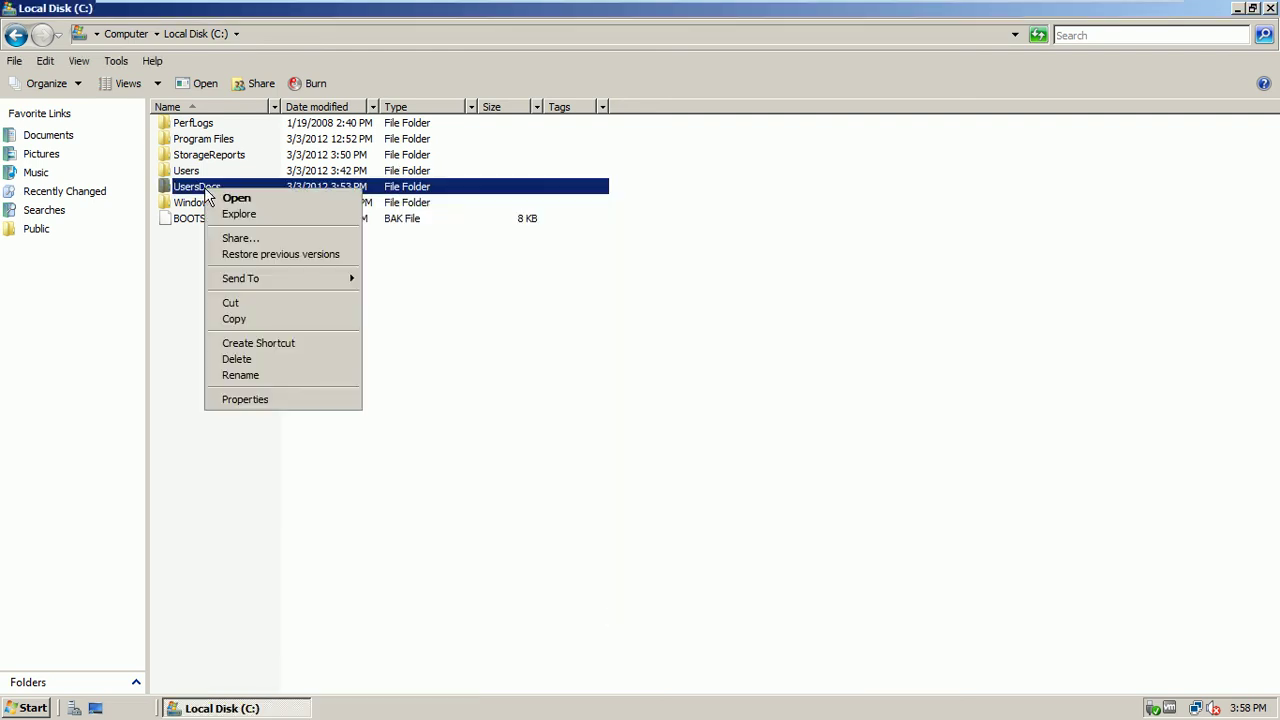
pyautogui.click(239, 241)
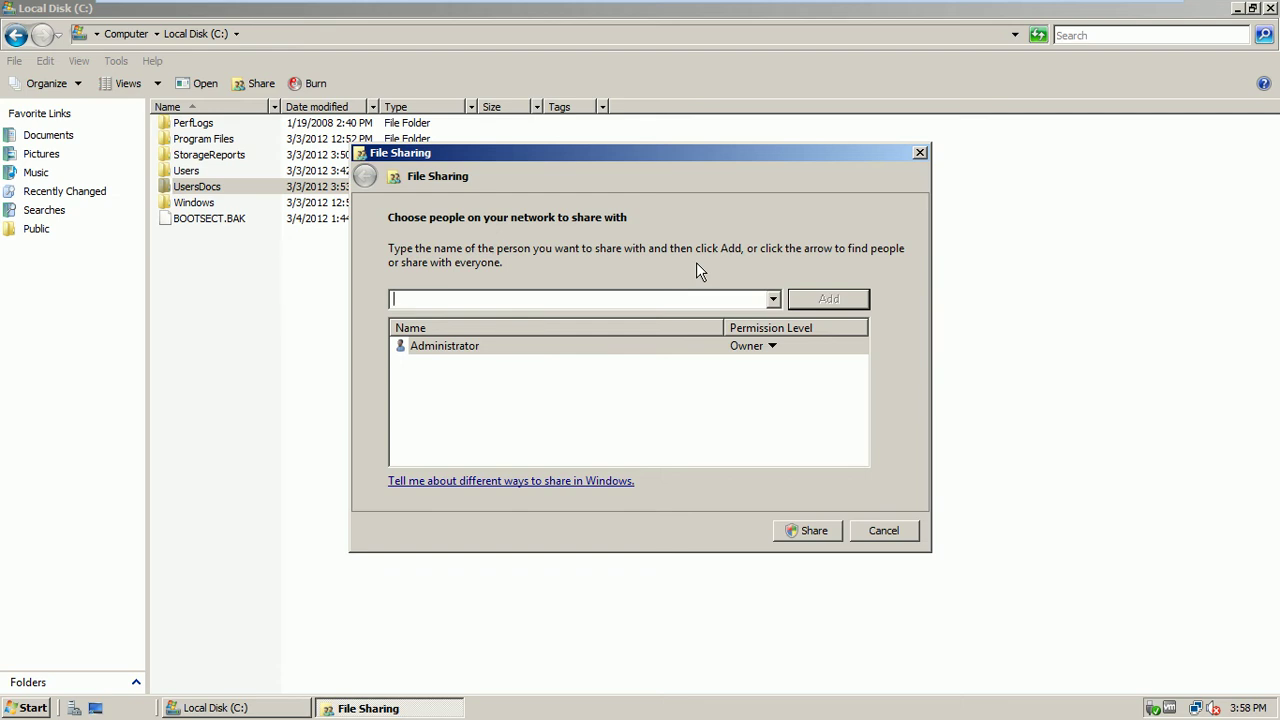
# Add Everyone as Co-owner and share UsersDocs as \\ISB-MEM1-SRV8\UsersDocs
pyautogui.write('everyone')
pyautogui.click(774, 300)
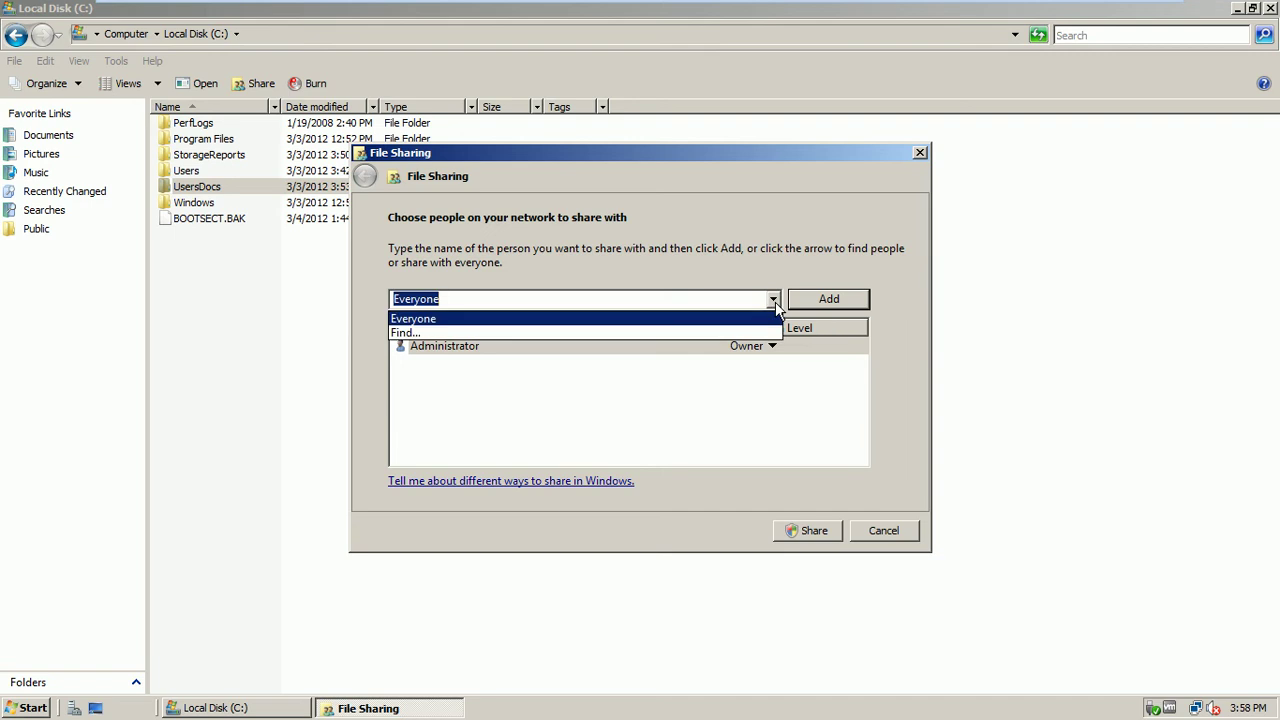
pyautogui.click(710, 320)
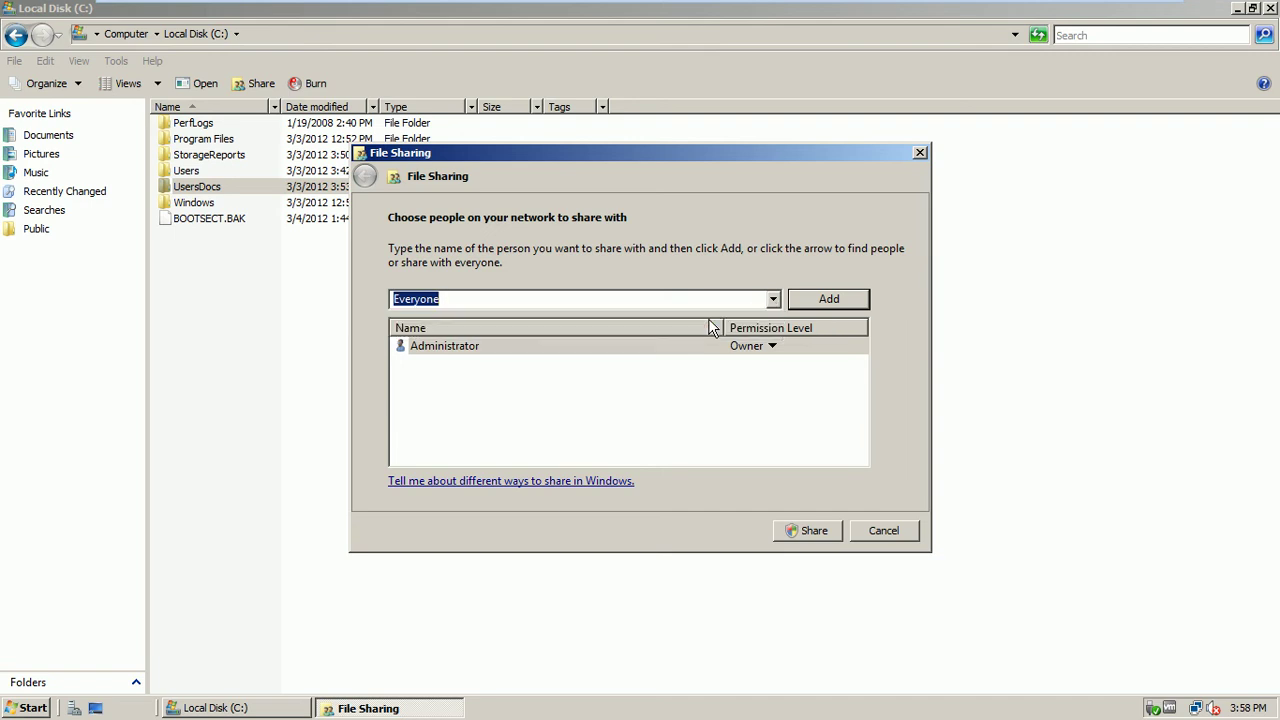
pyautogui.click(834, 305)
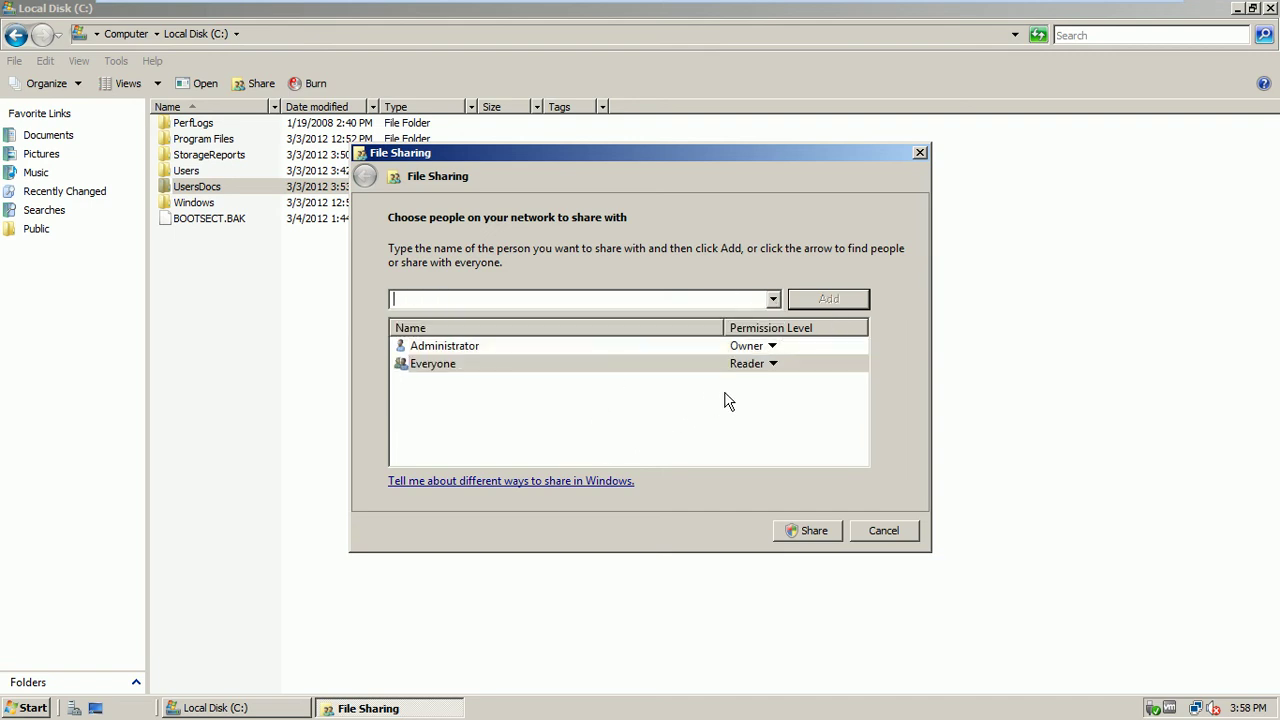
pyautogui.click(773, 366)
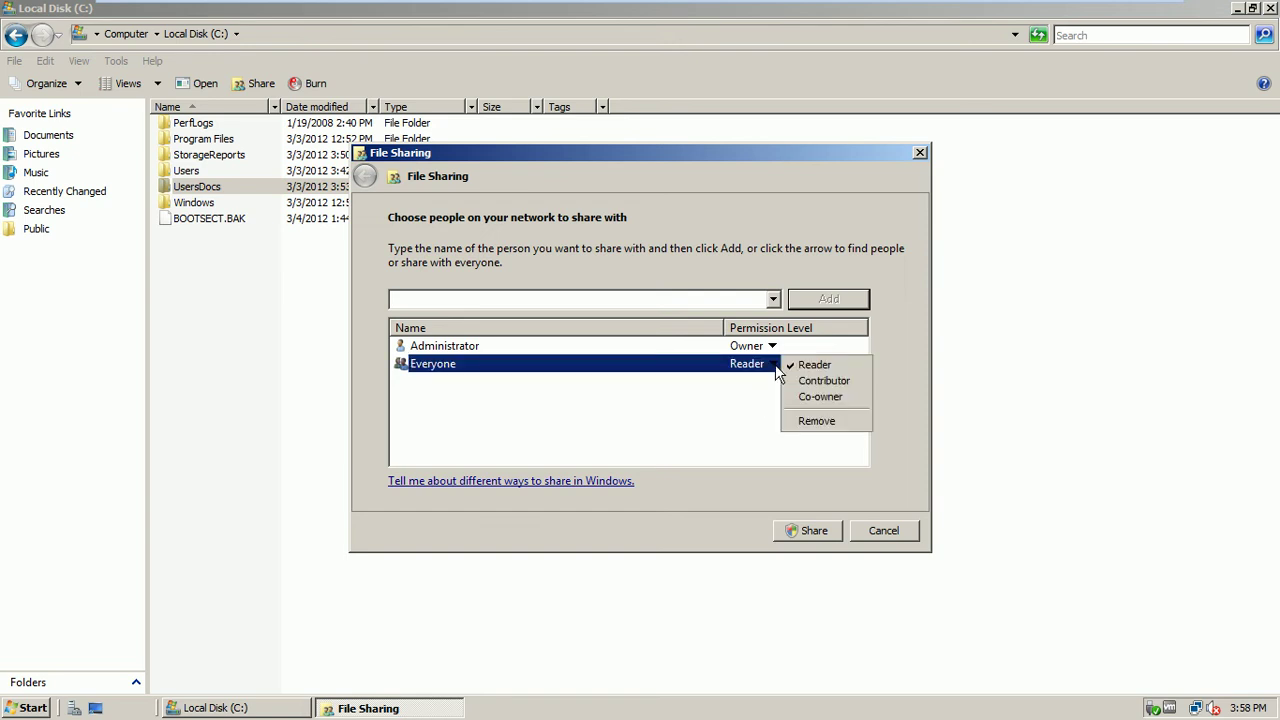
pyautogui.click(815, 400)
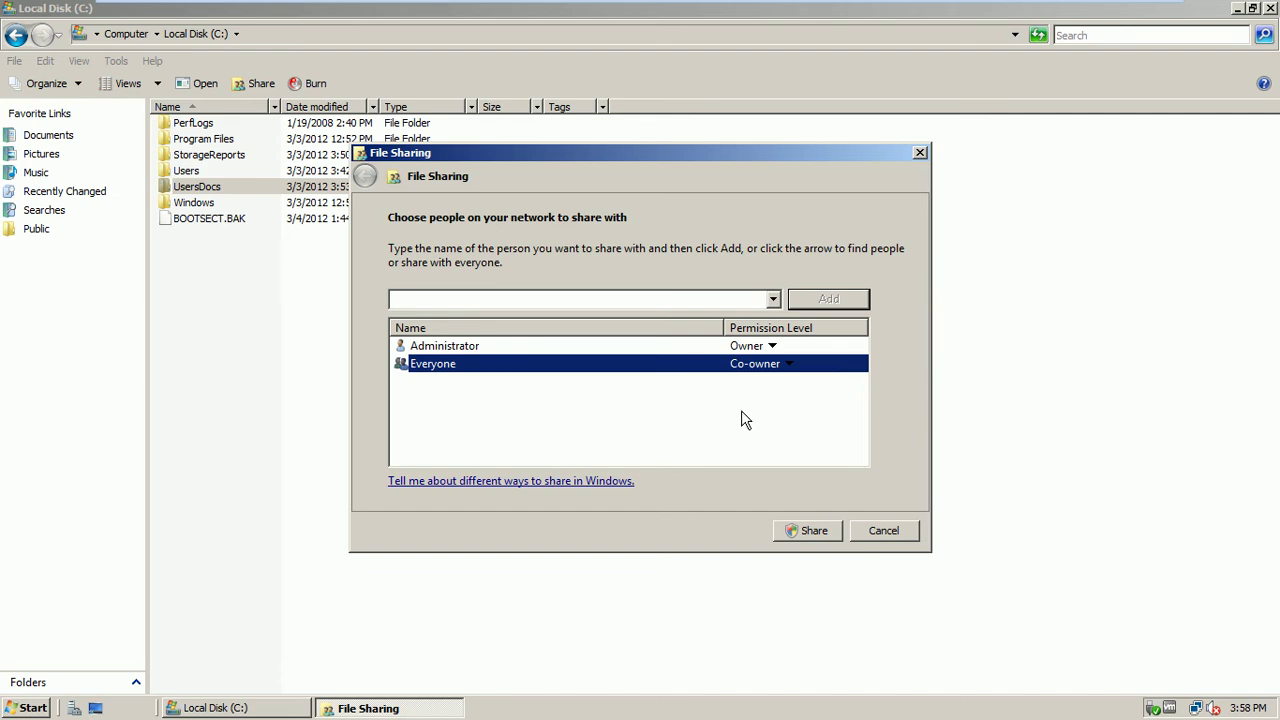
pyautogui.click(814, 535)
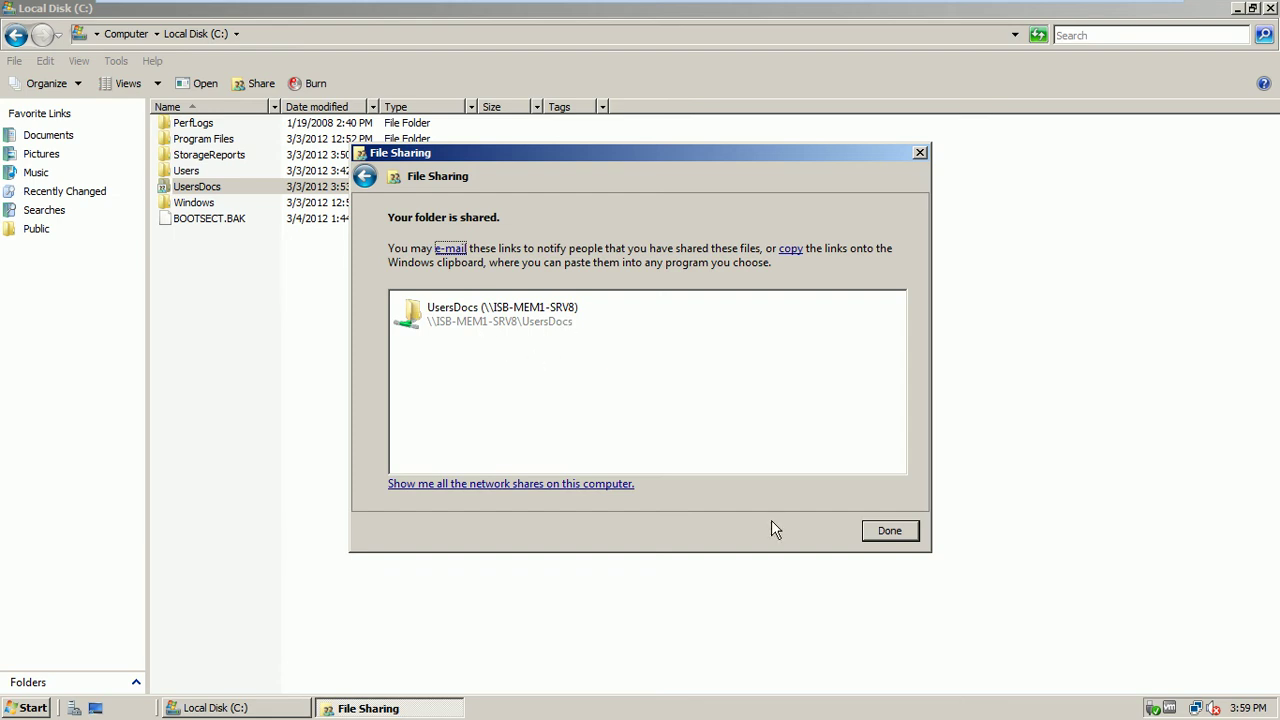
pyautogui.click(876, 531)
pyautogui.click(334, 373)
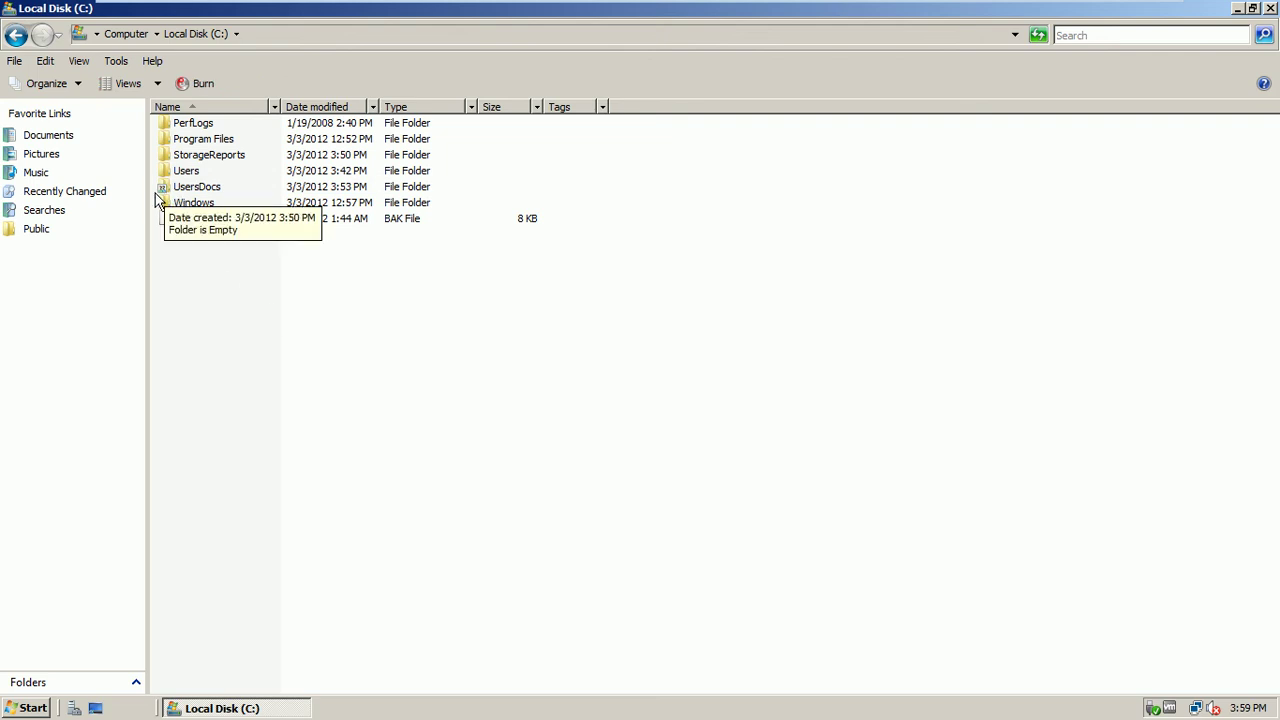
# Refresh the drive listing and close the Local Disk (C:) window
pyautogui.rightClick(248, 331)
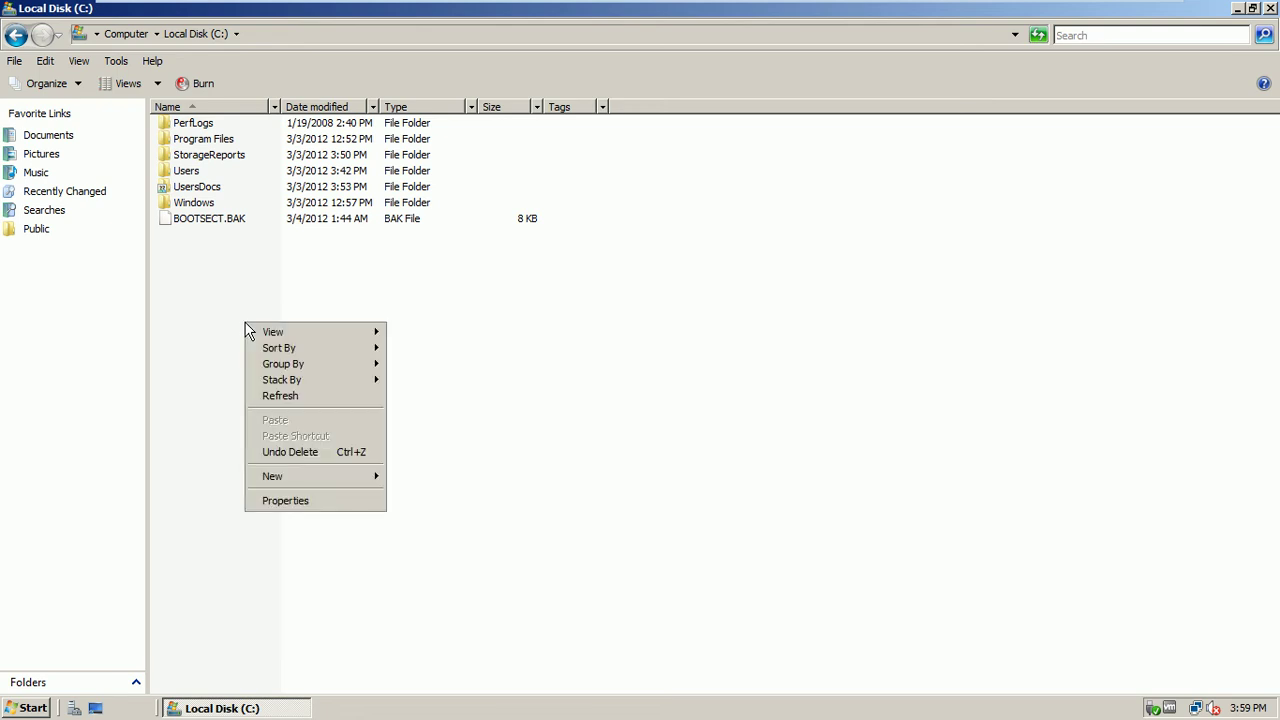
pyautogui.click(300, 400)
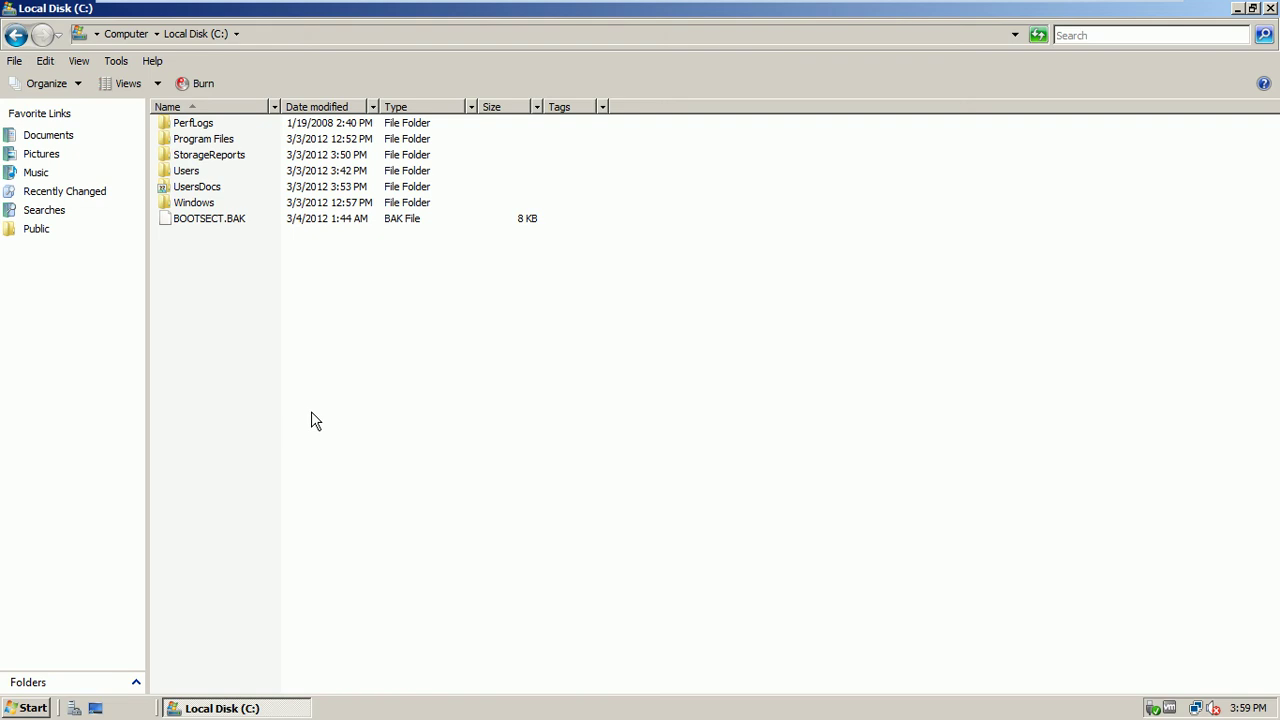
pyautogui.click(1270, 10)
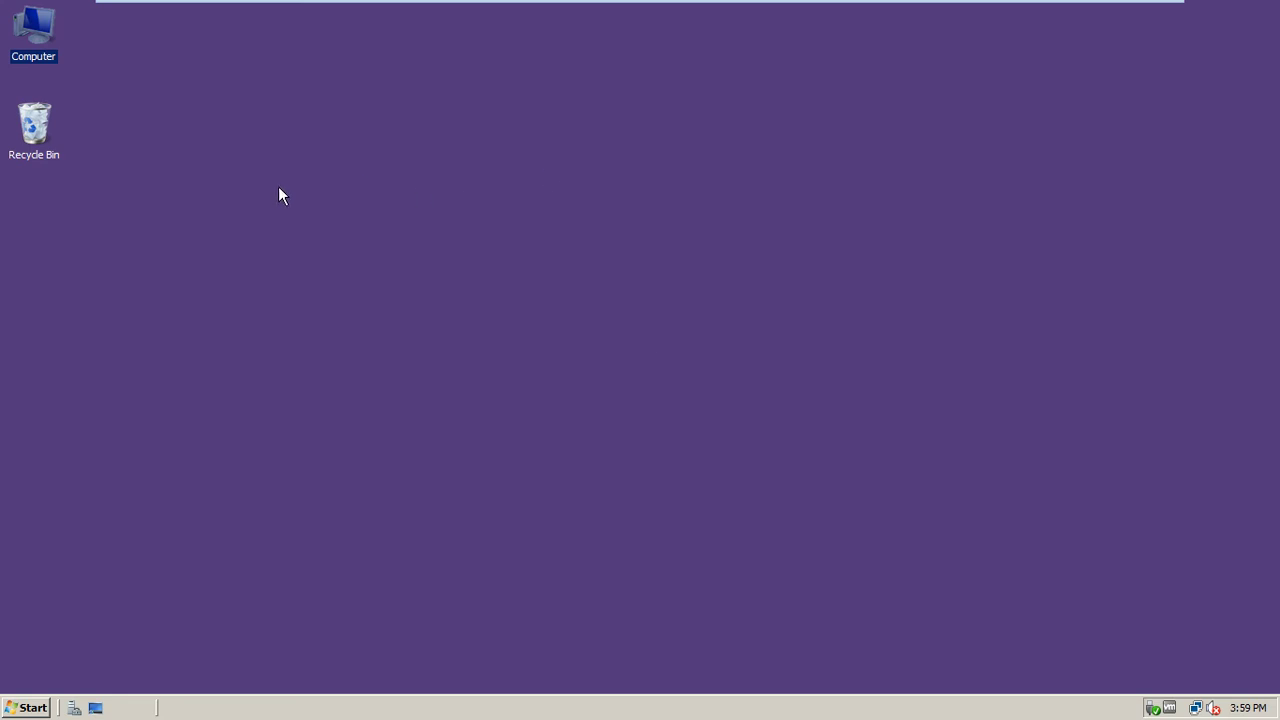
# Empty the Recycle Bin and bring up Administrative Tools from the Start menu
pyautogui.rightClick(37, 114)
pyautogui.click(64, 156)
pyautogui.click(709, 431)
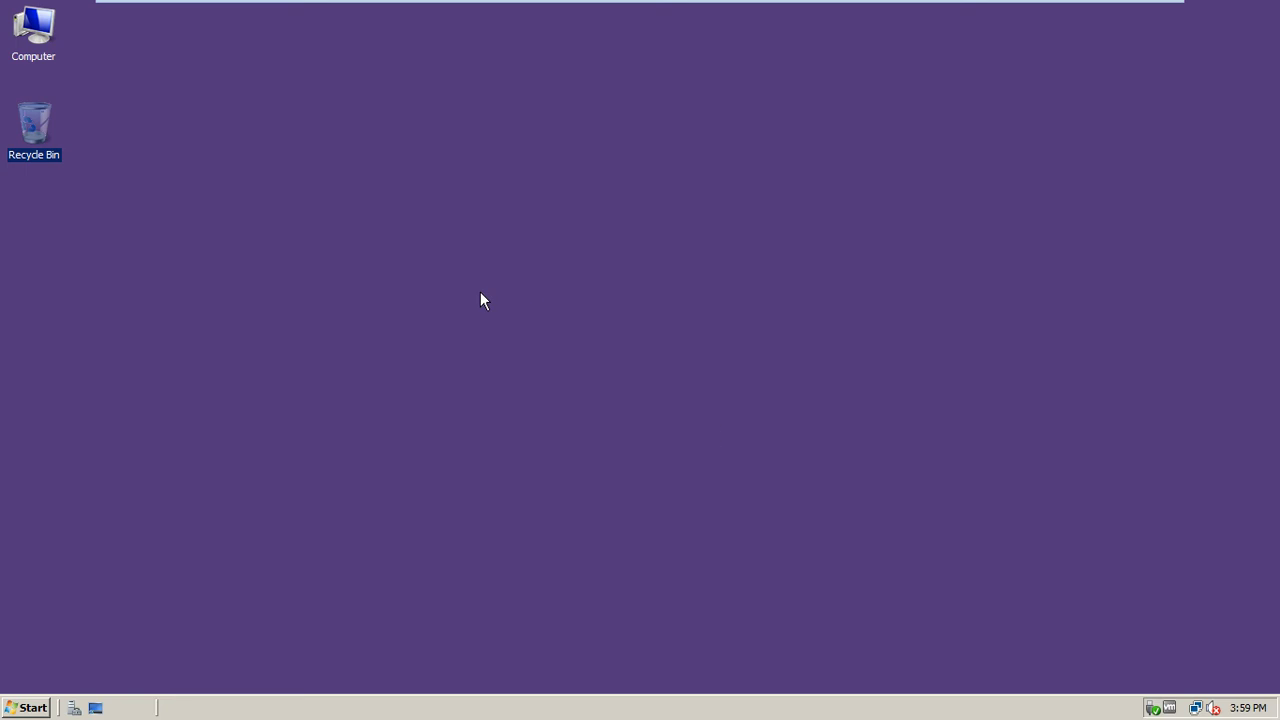
pyautogui.click(26, 707)
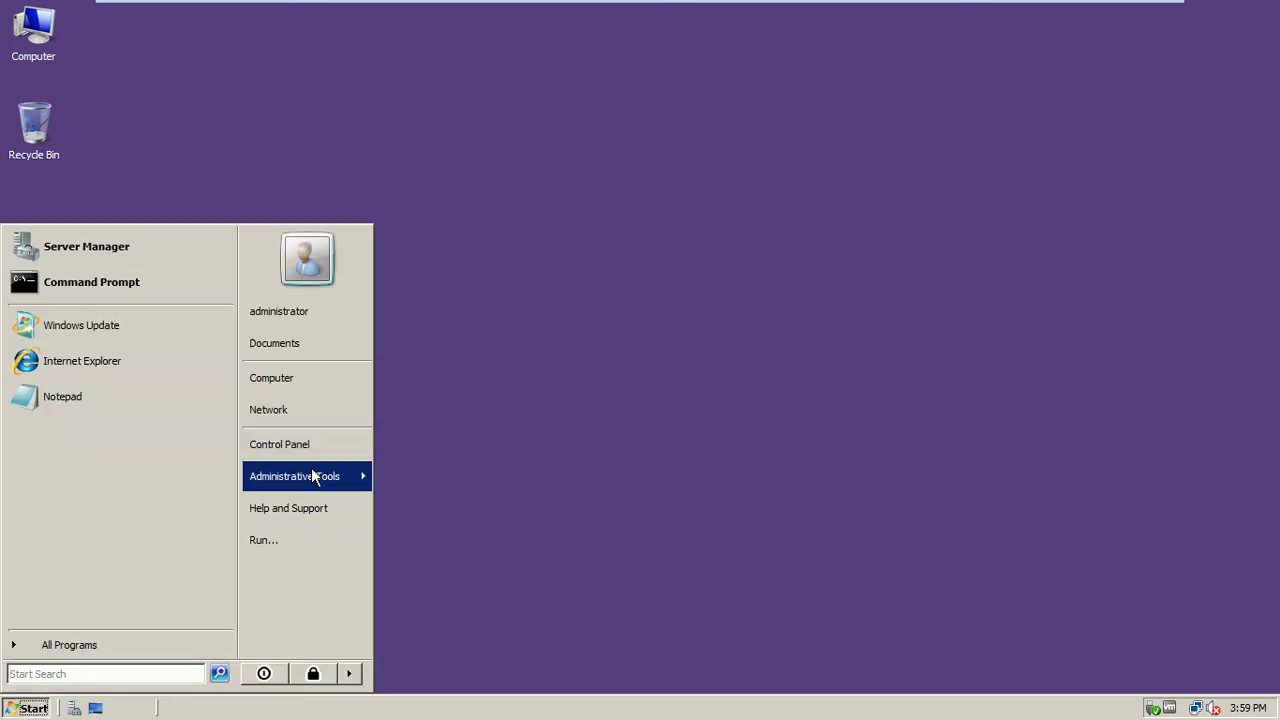
pyautogui.moveTo(320, 479)
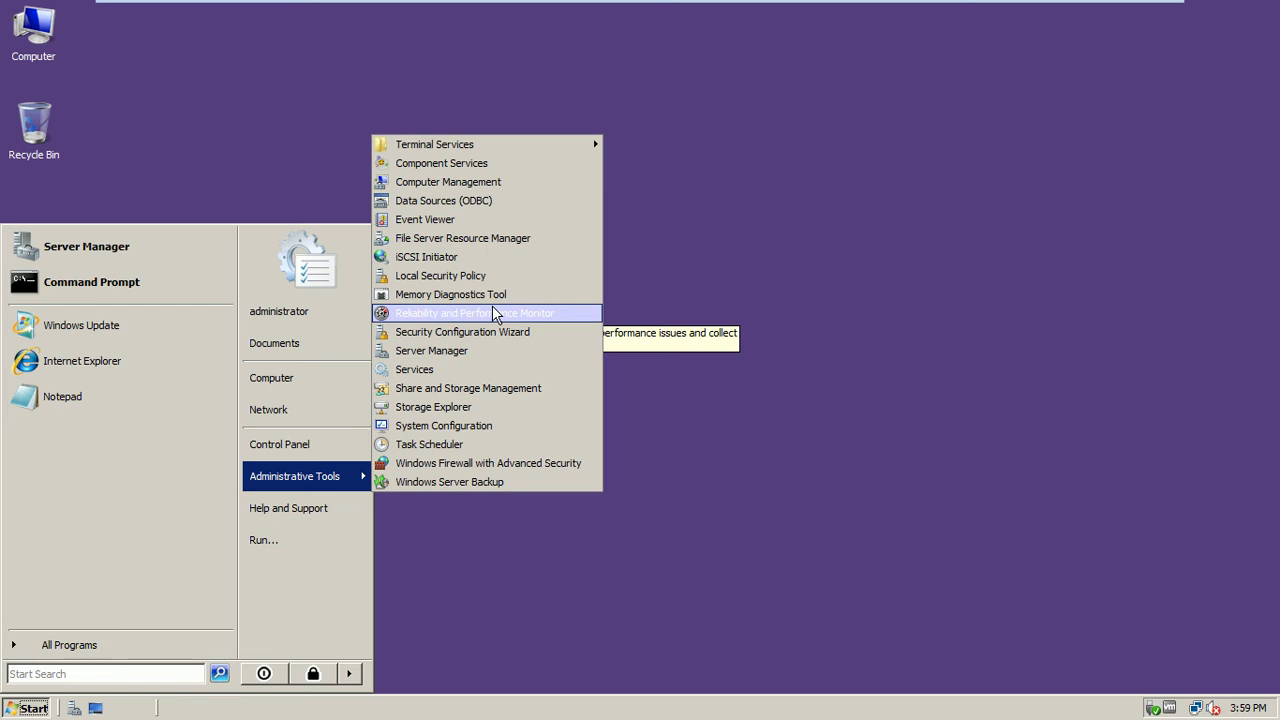
# Pause the screen recorder and show the ISB-DC1 virtual machine full screen
pyautogui.moveTo(943, 3)
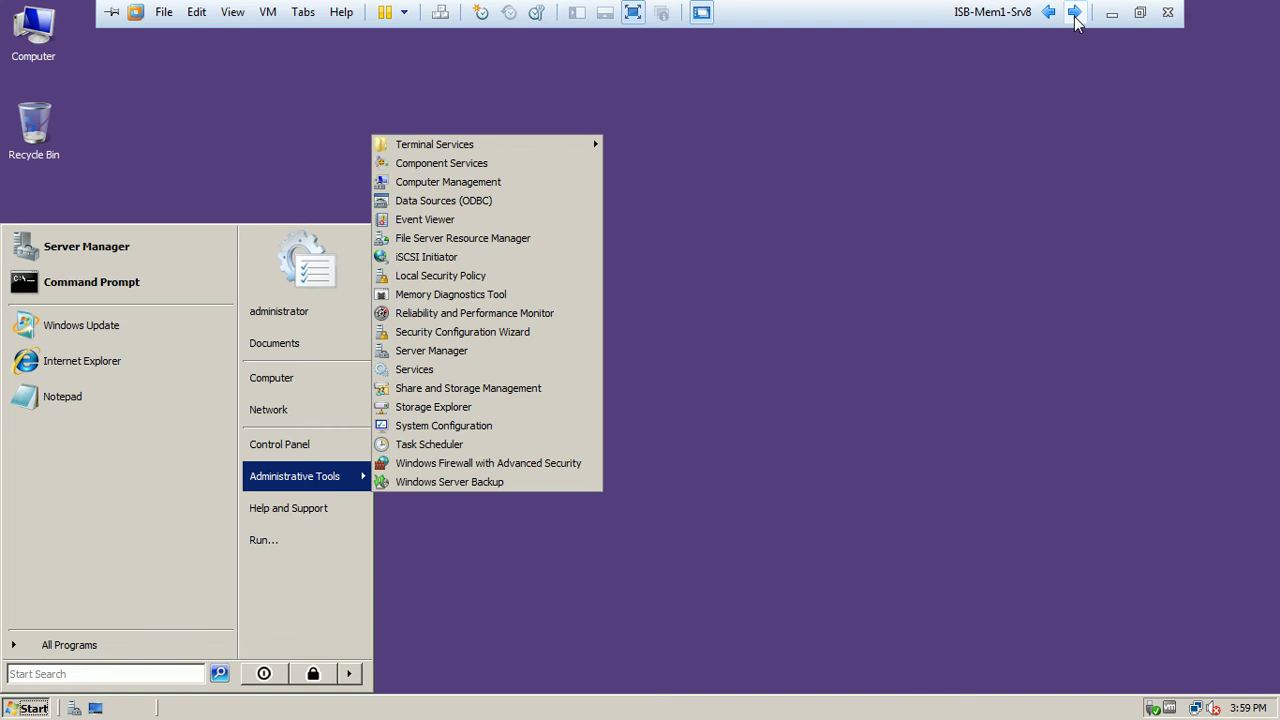
pyautogui.click(1075, 12)
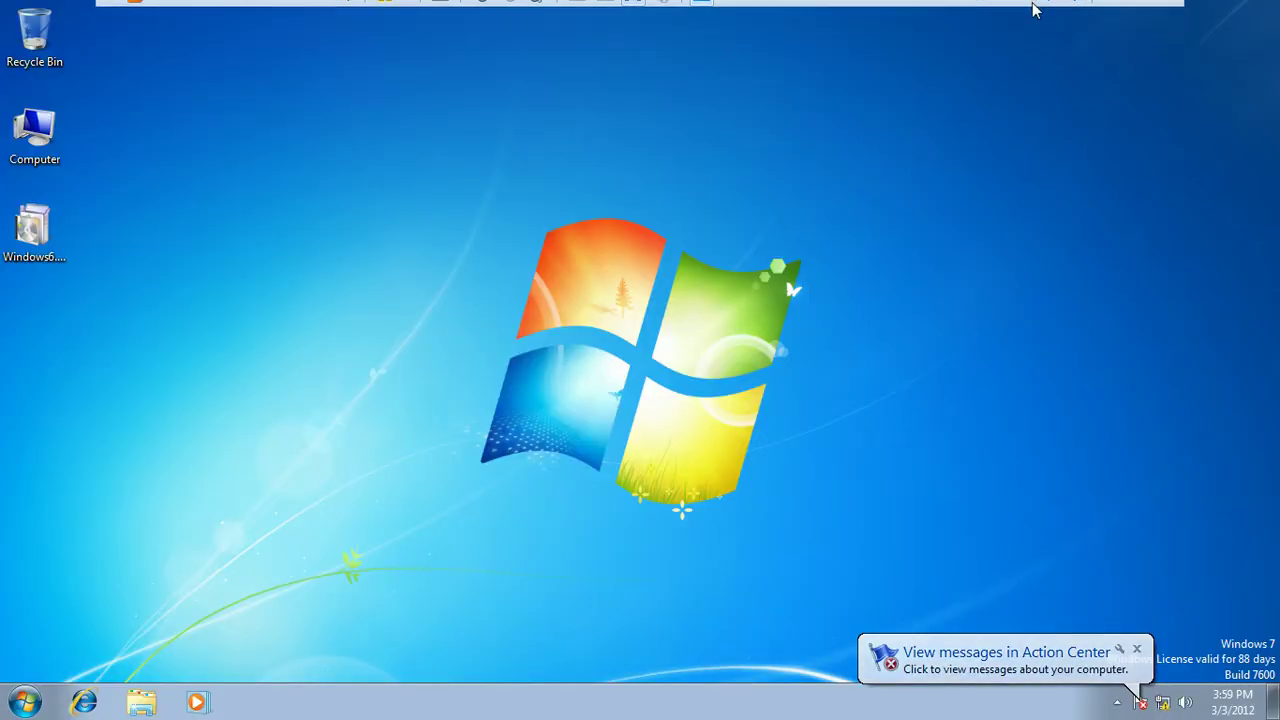
pyautogui.click(1075, 12)
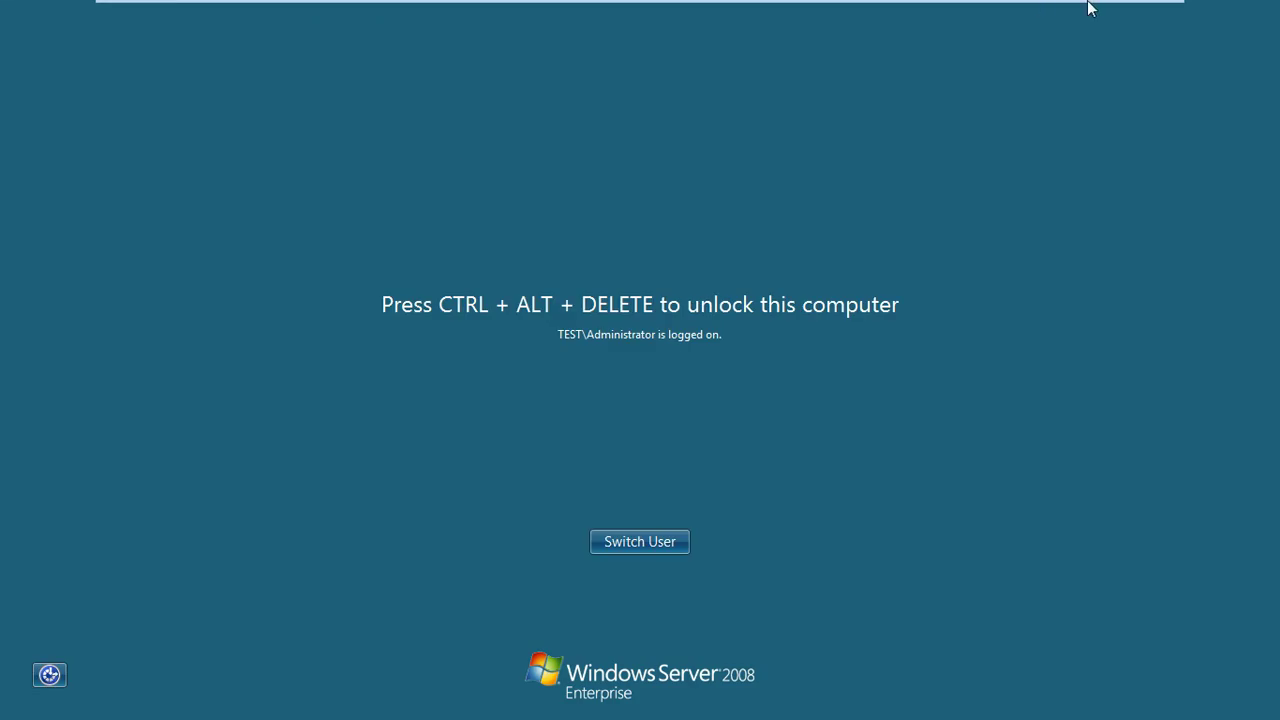
pyautogui.click(1138, 12)
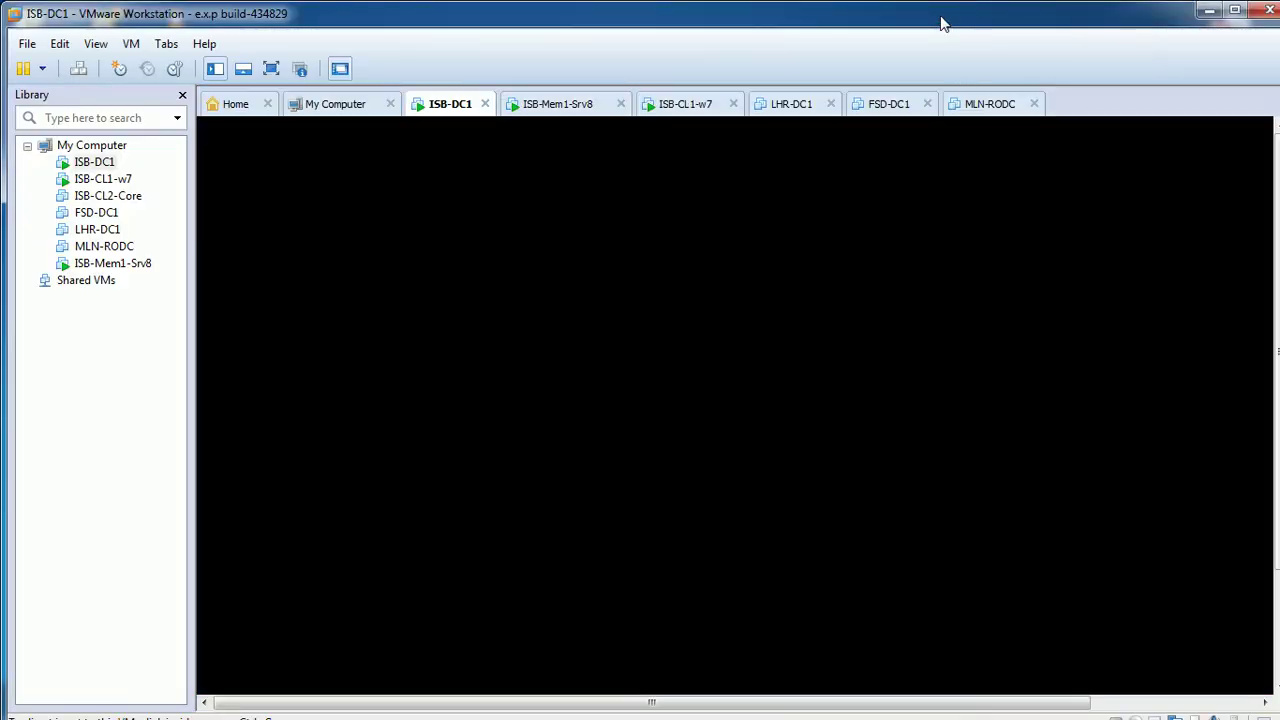
pyautogui.doubleClick(939, 19)
pyautogui.click(597, 514)
pyautogui.hotkey('ctrl', 'alt')
pyautogui.click(490, 700)
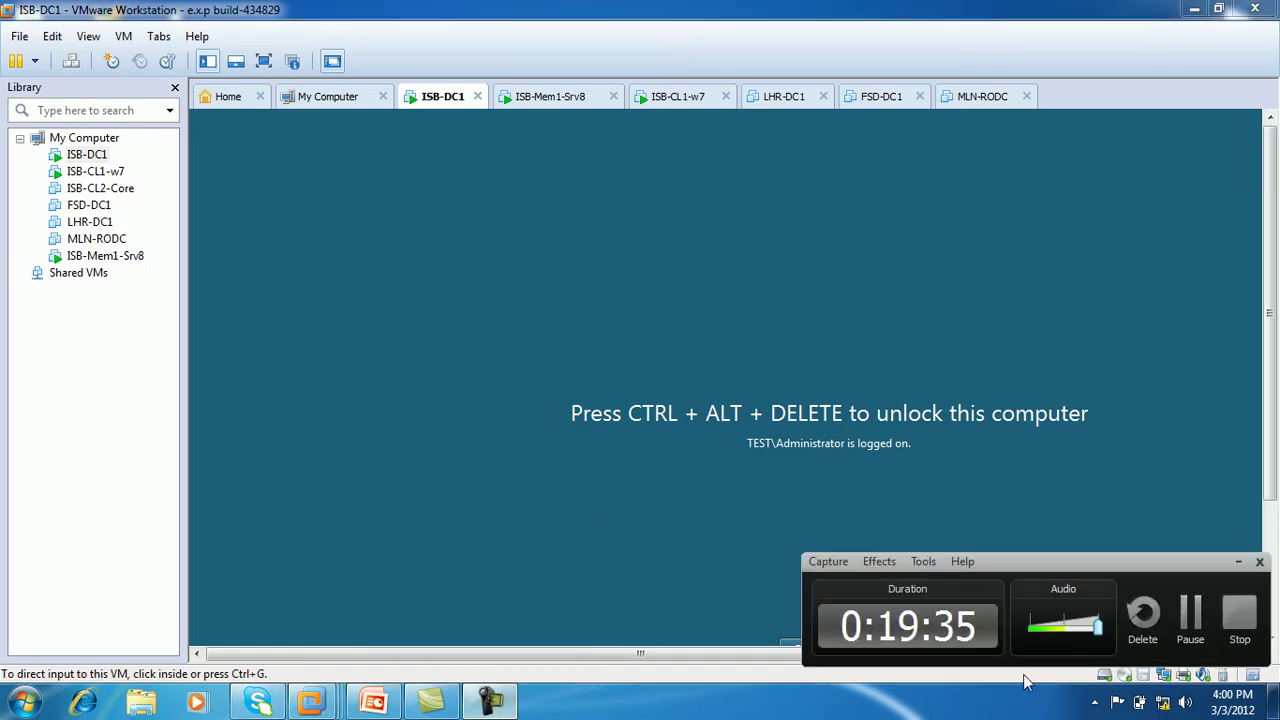
pyautogui.click(1196, 617)
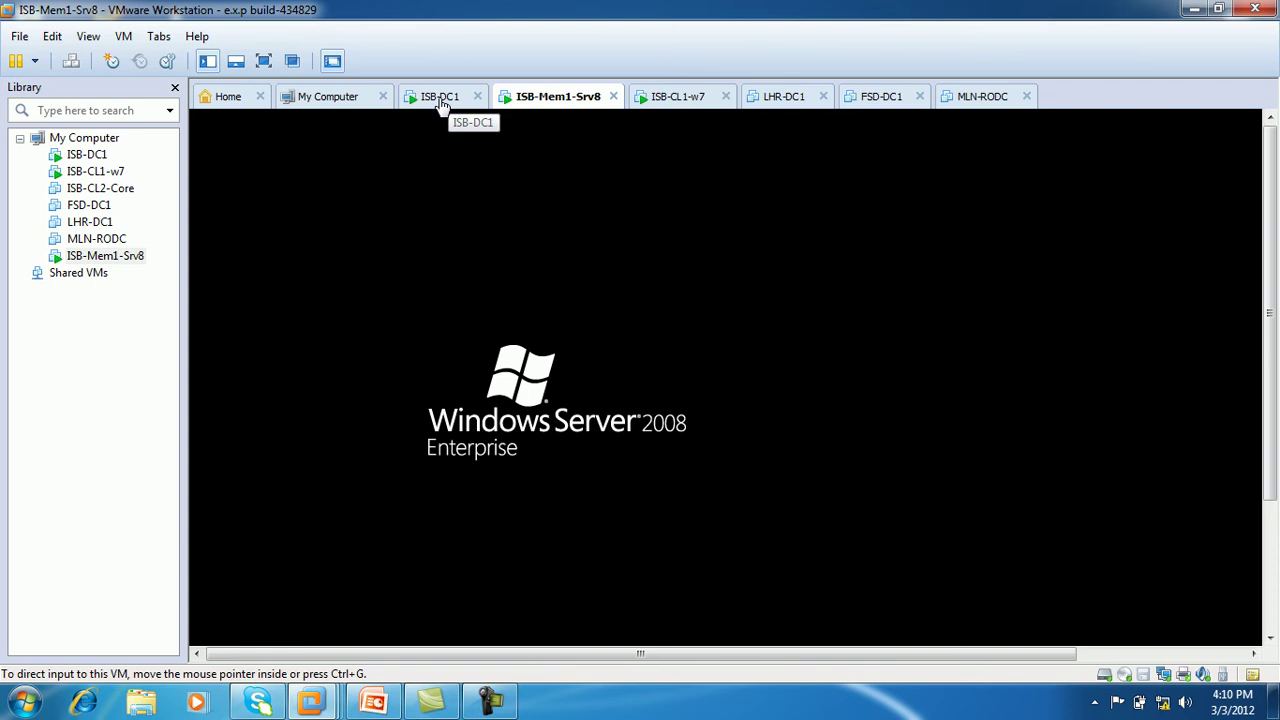
pyautogui.click(442, 105)
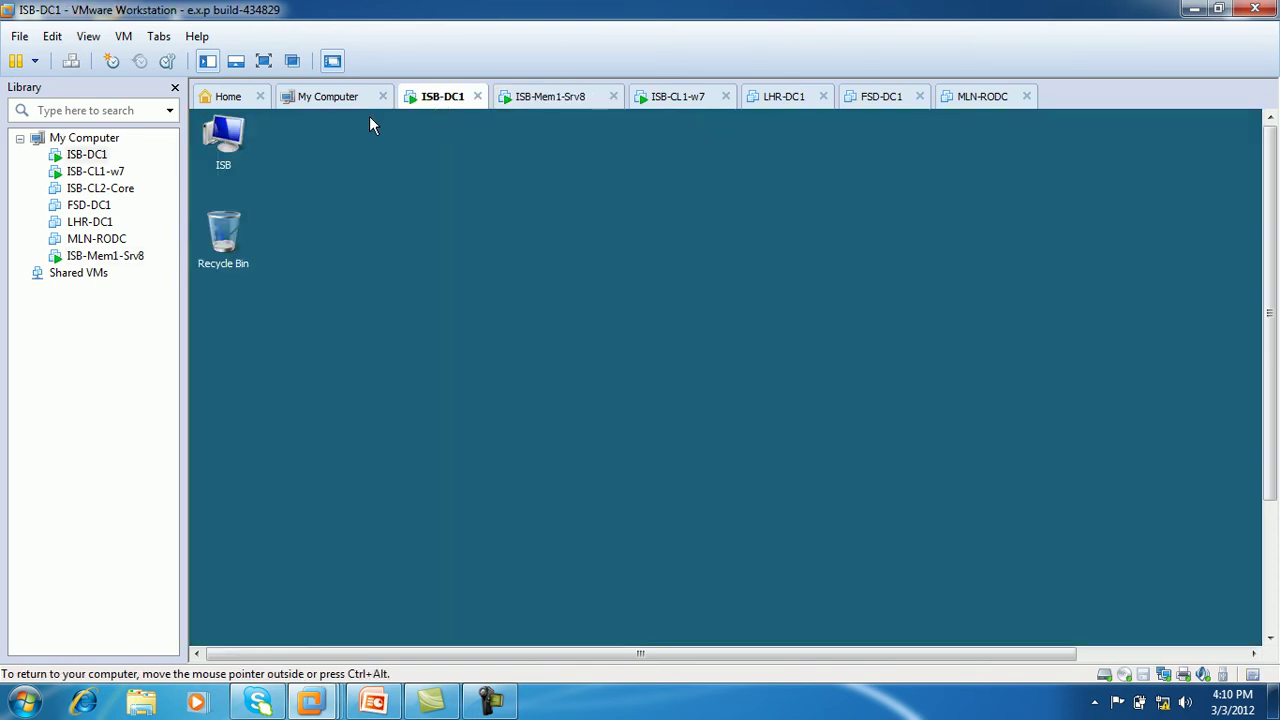
pyautogui.click(264, 61)
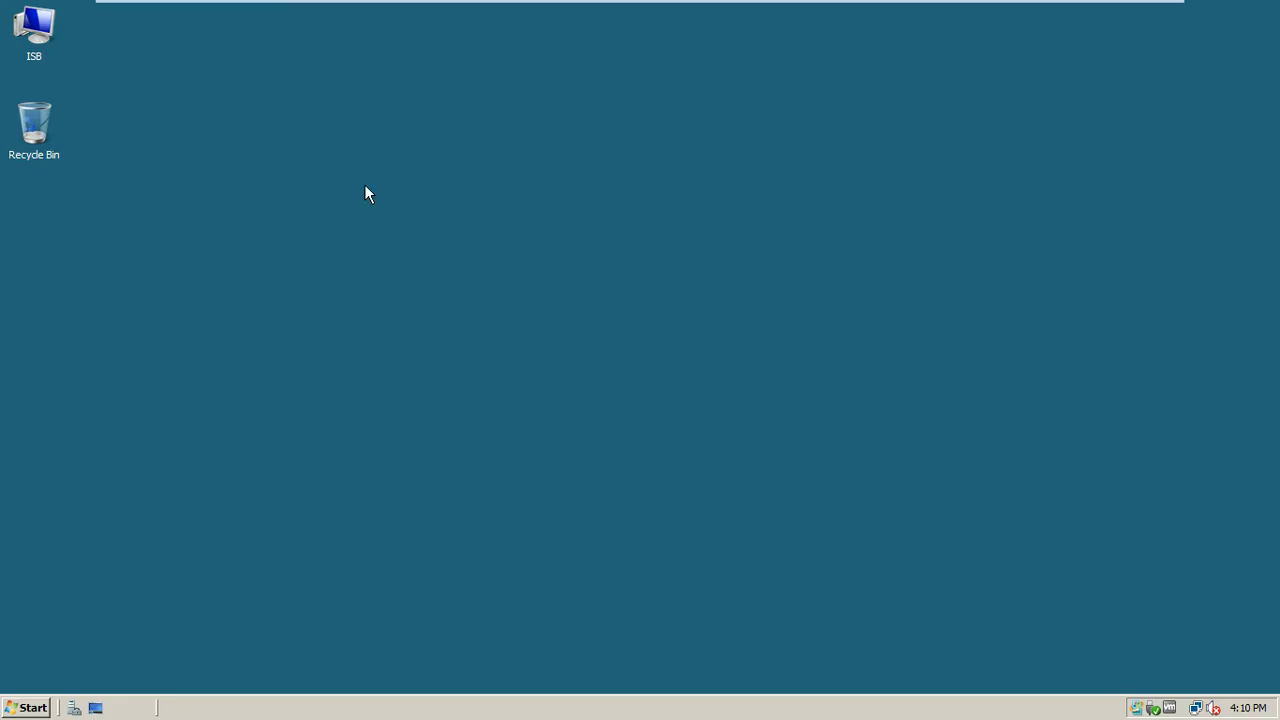
# Launch Active Directory Users and Computers from Administrative Tools on ISB-DC1
pyautogui.click(30, 707)
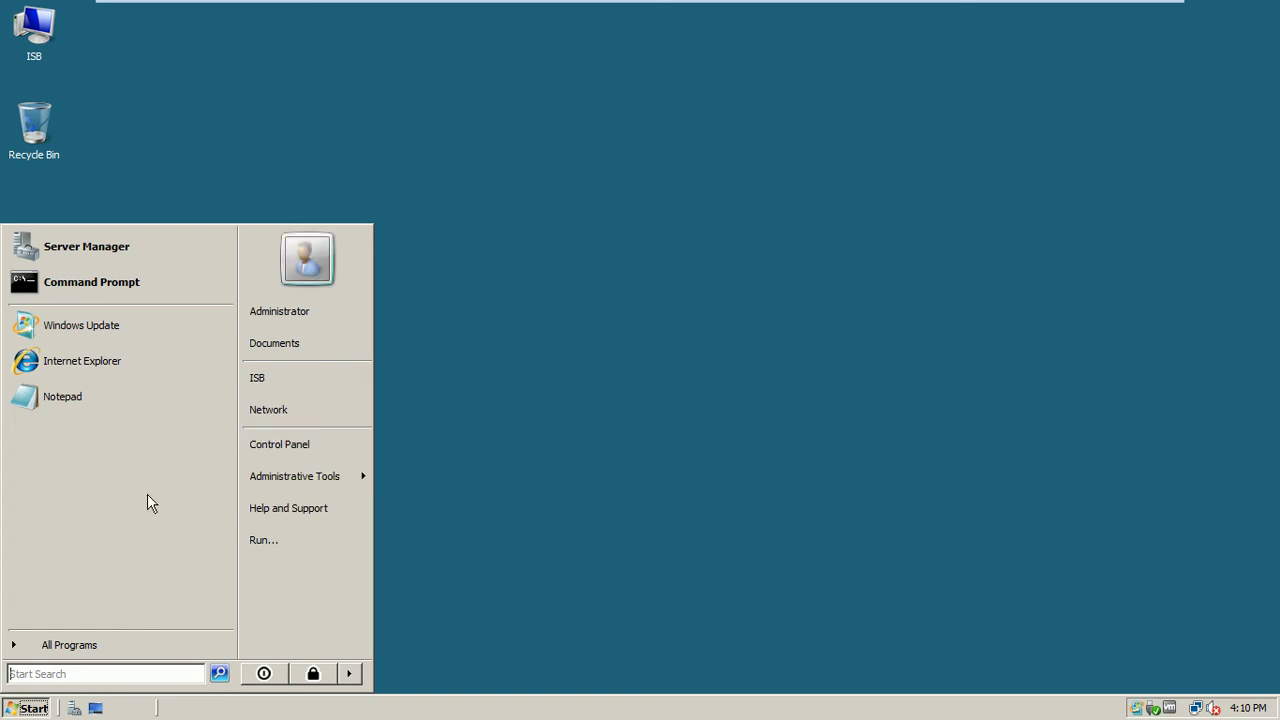
pyautogui.moveTo(275, 488)
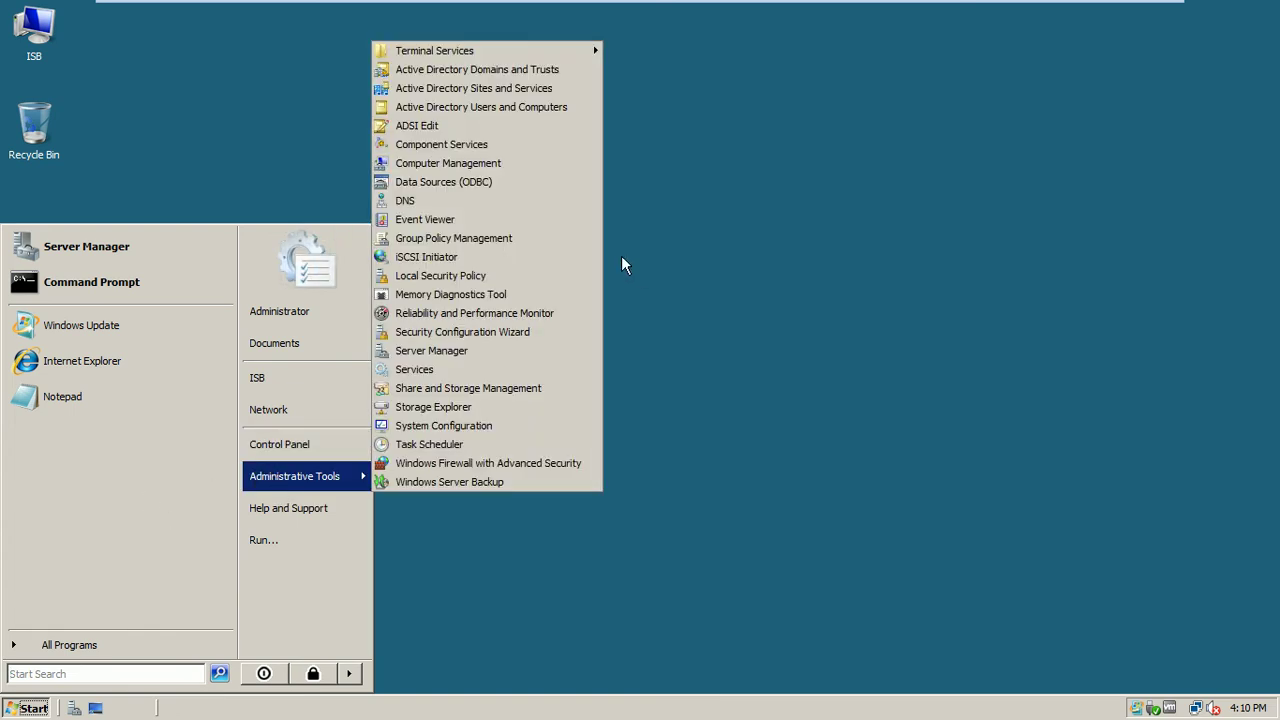
pyautogui.click(555, 120)
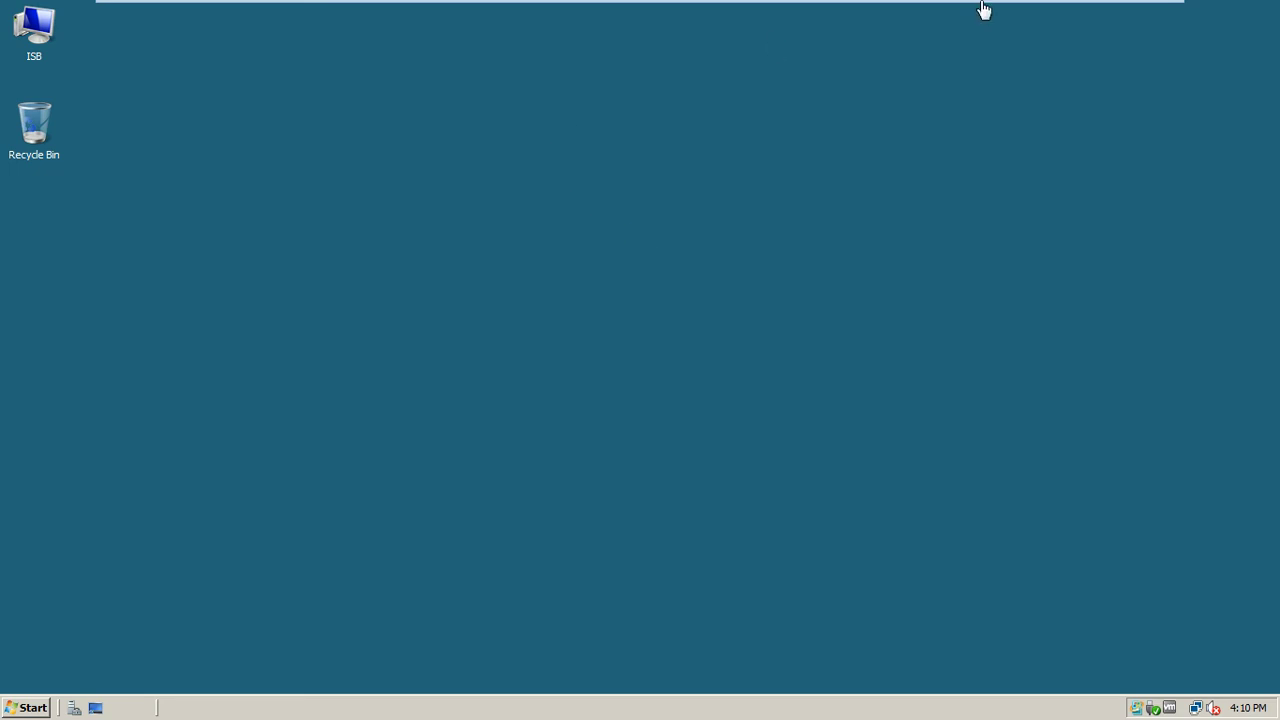
# Hide the screen recorder and cycle the full-screen VMs back to ISB-DC1
pyautogui.moveTo(980, 8)
pyautogui.click(1115, 12)
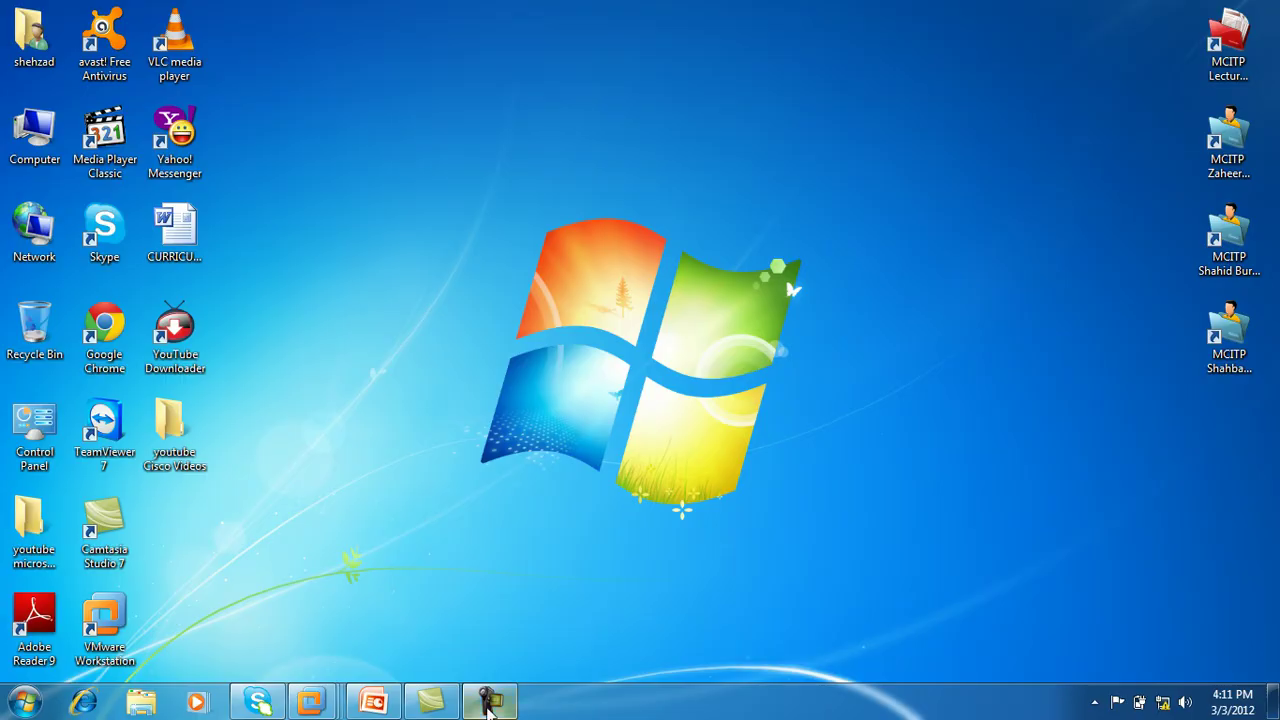
pyautogui.click(489, 700)
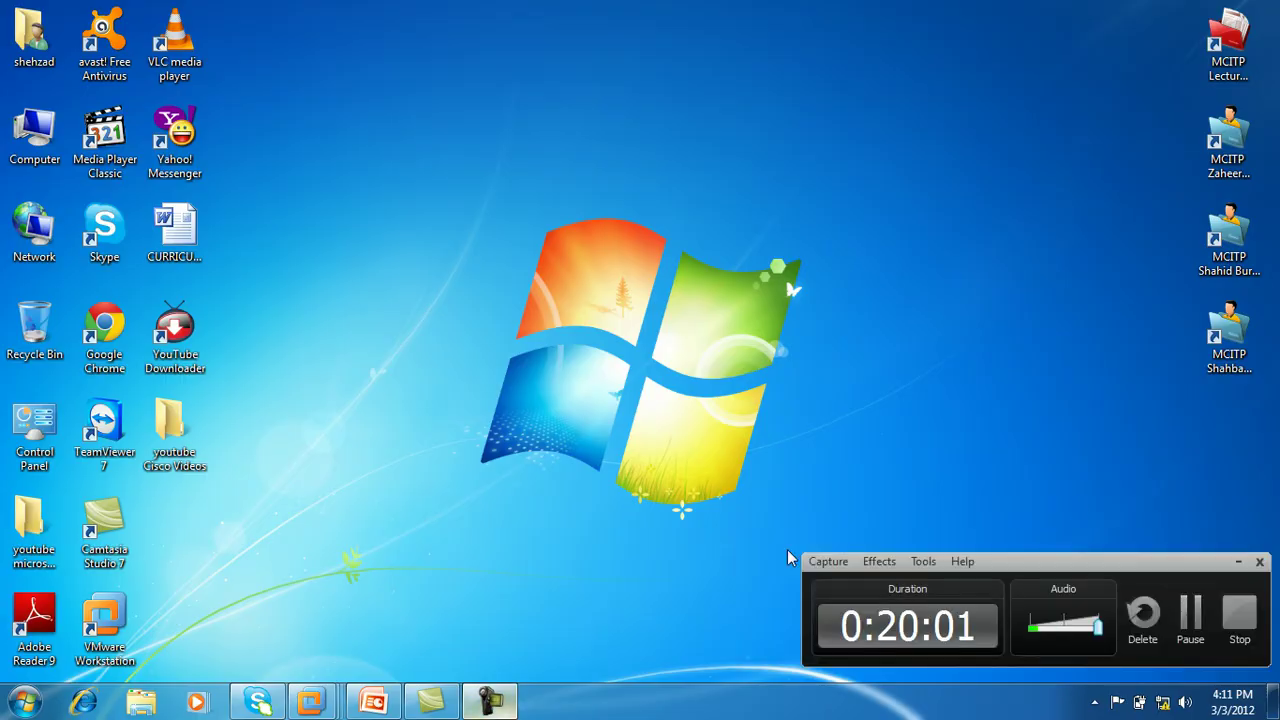
pyautogui.click(1238, 561)
pyautogui.moveTo(318, 696)
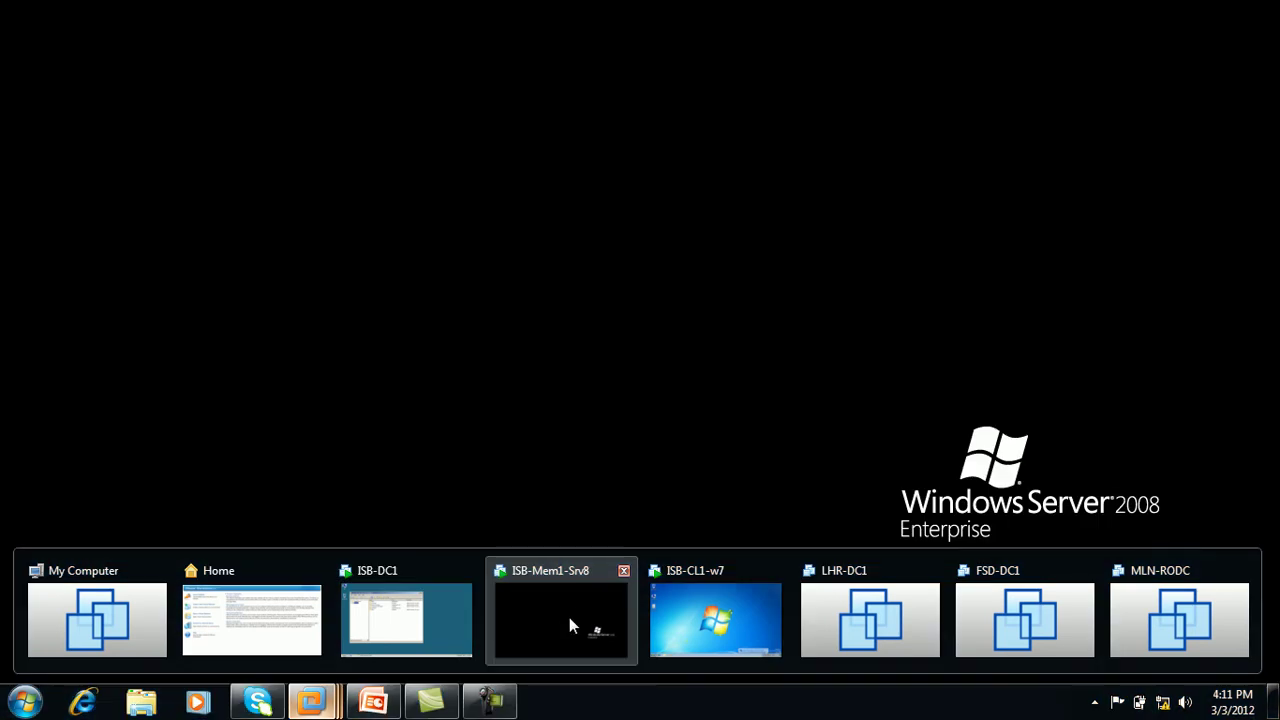
pyautogui.click(569, 618)
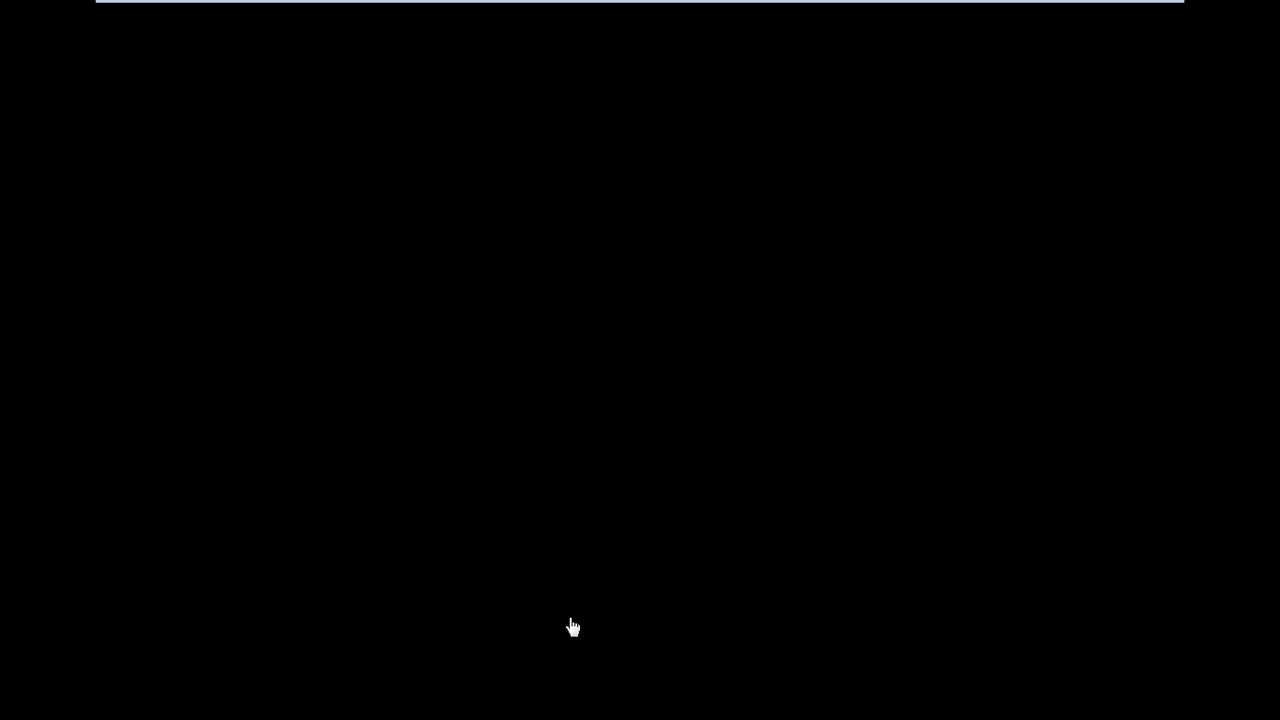
pyautogui.moveTo(811, 5)
pyautogui.click(1074, 12)
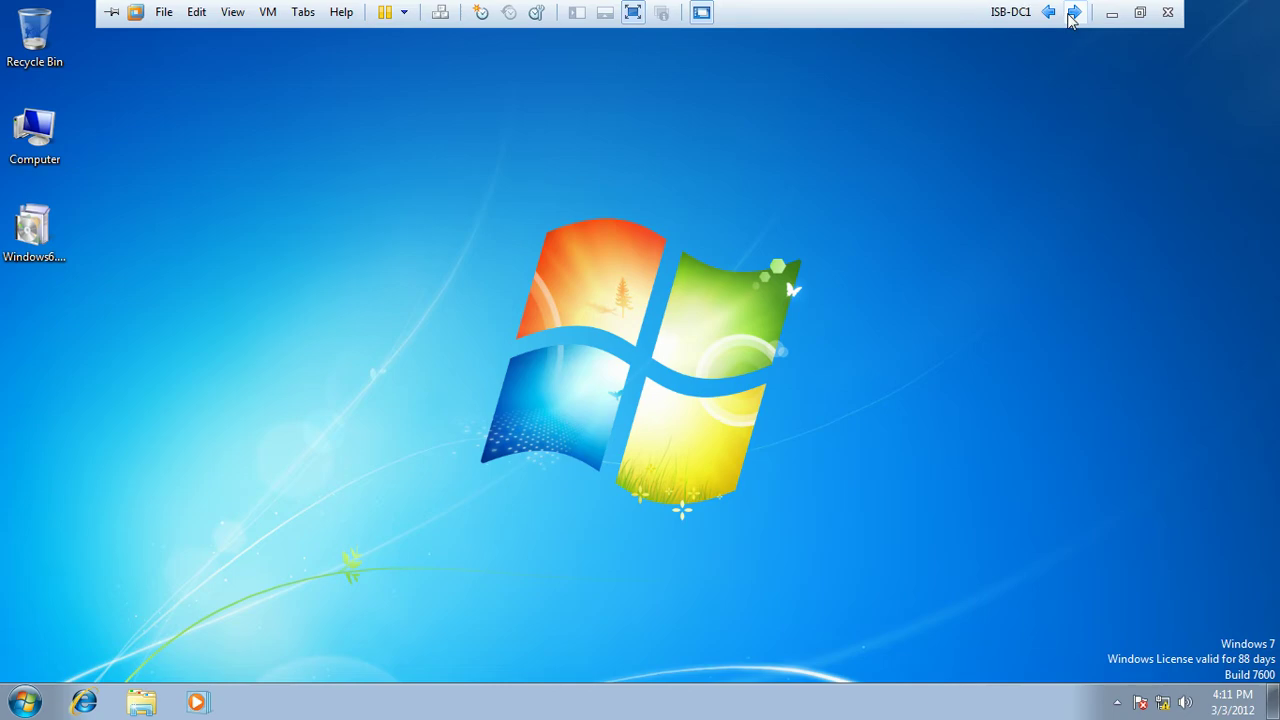
pyautogui.click(1075, 12)
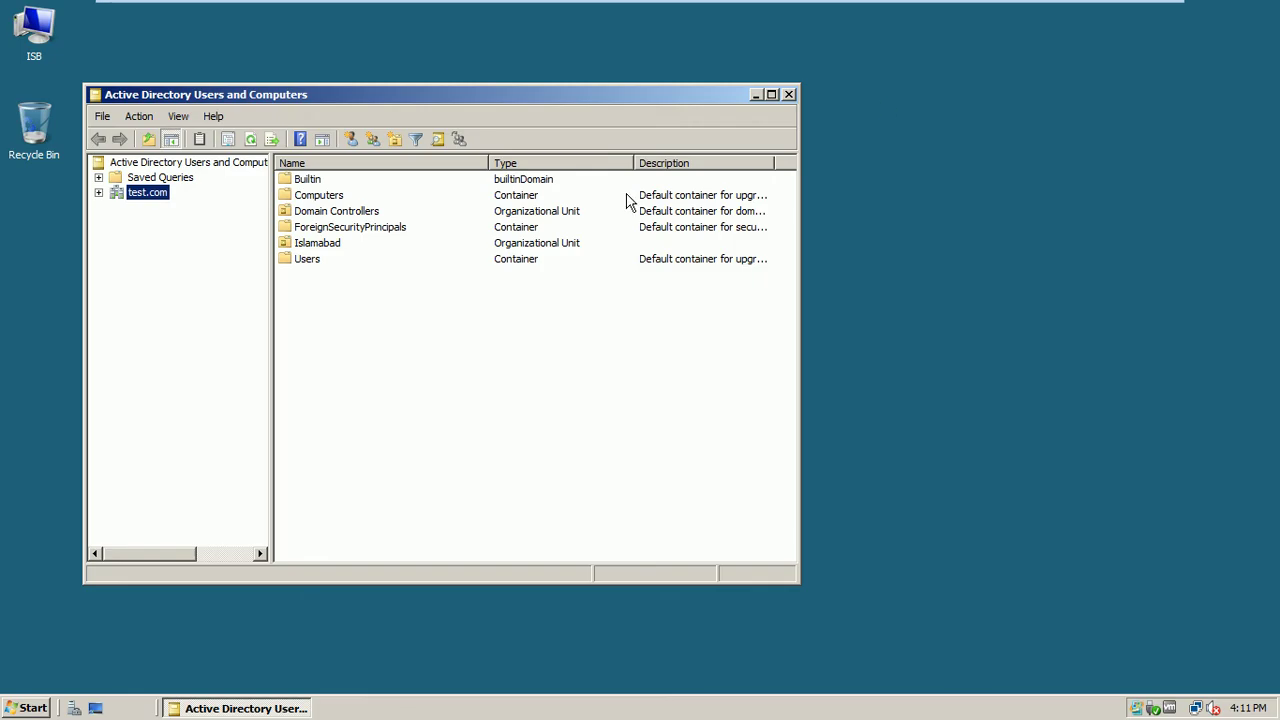
# Expand test.com > Islamabad to list the five users in its Users OU, then close the console
pyautogui.click(98, 193)
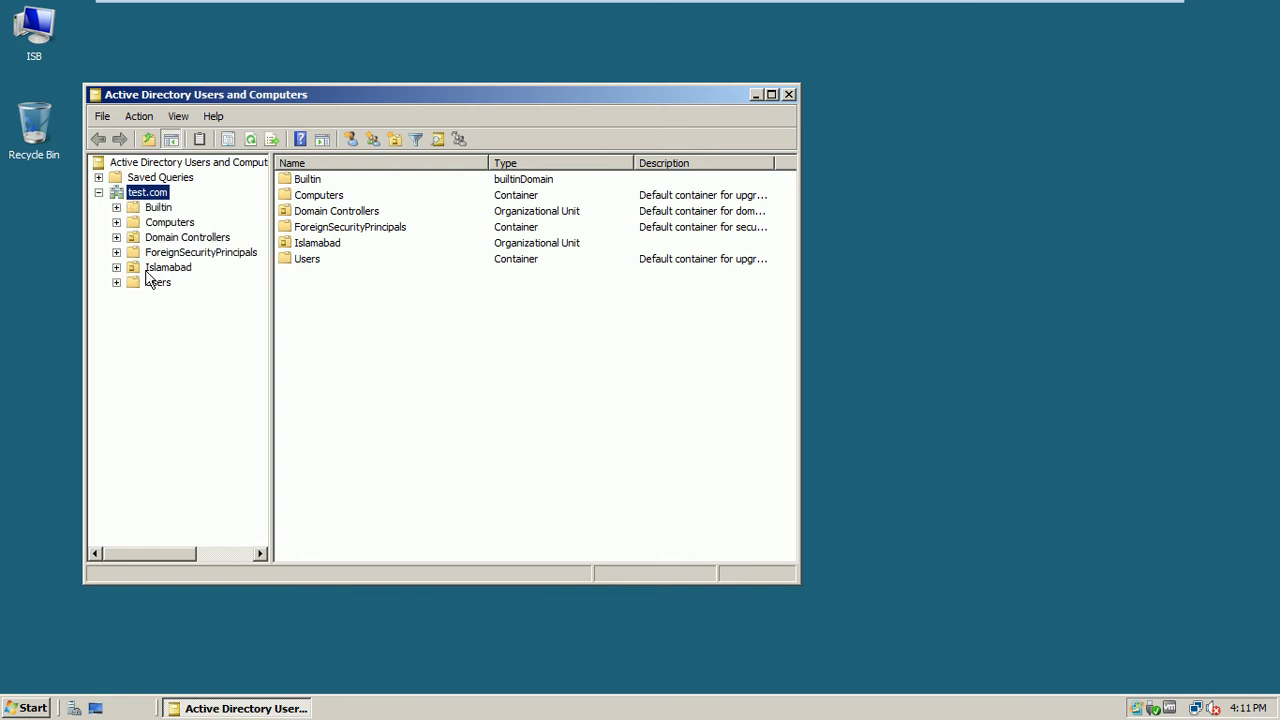
pyautogui.click(116, 267)
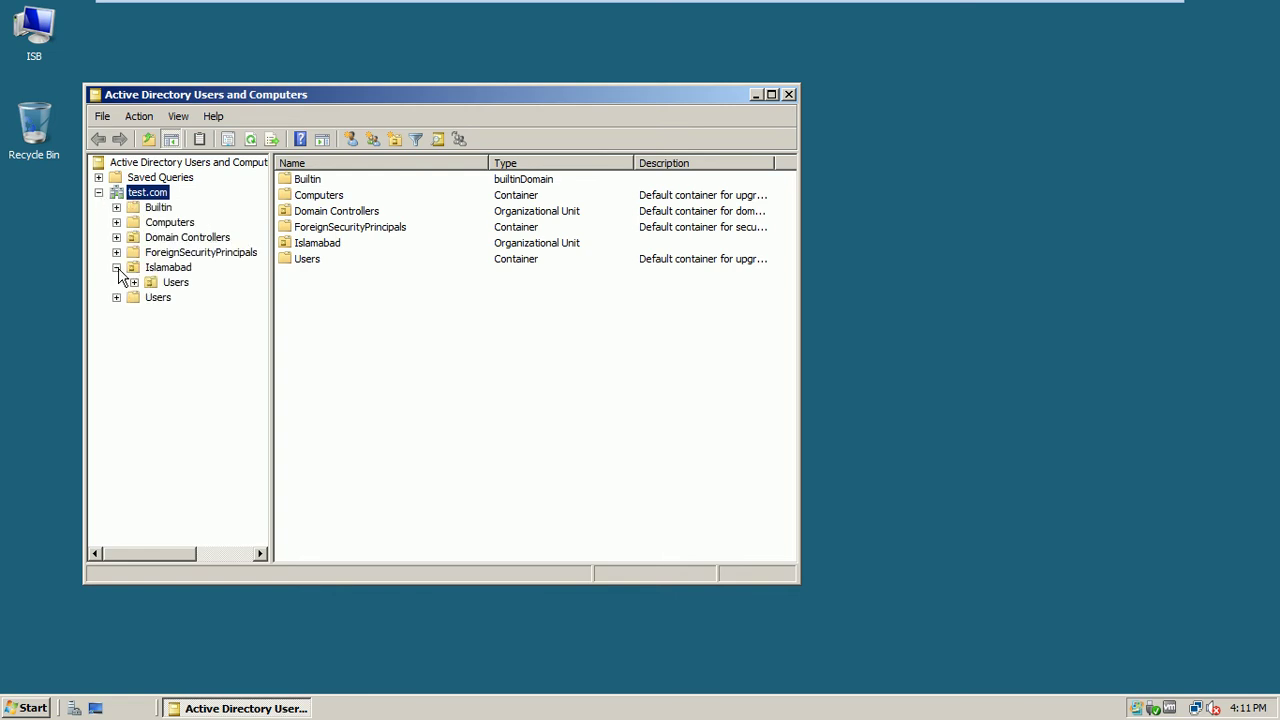
pyautogui.click(177, 284)
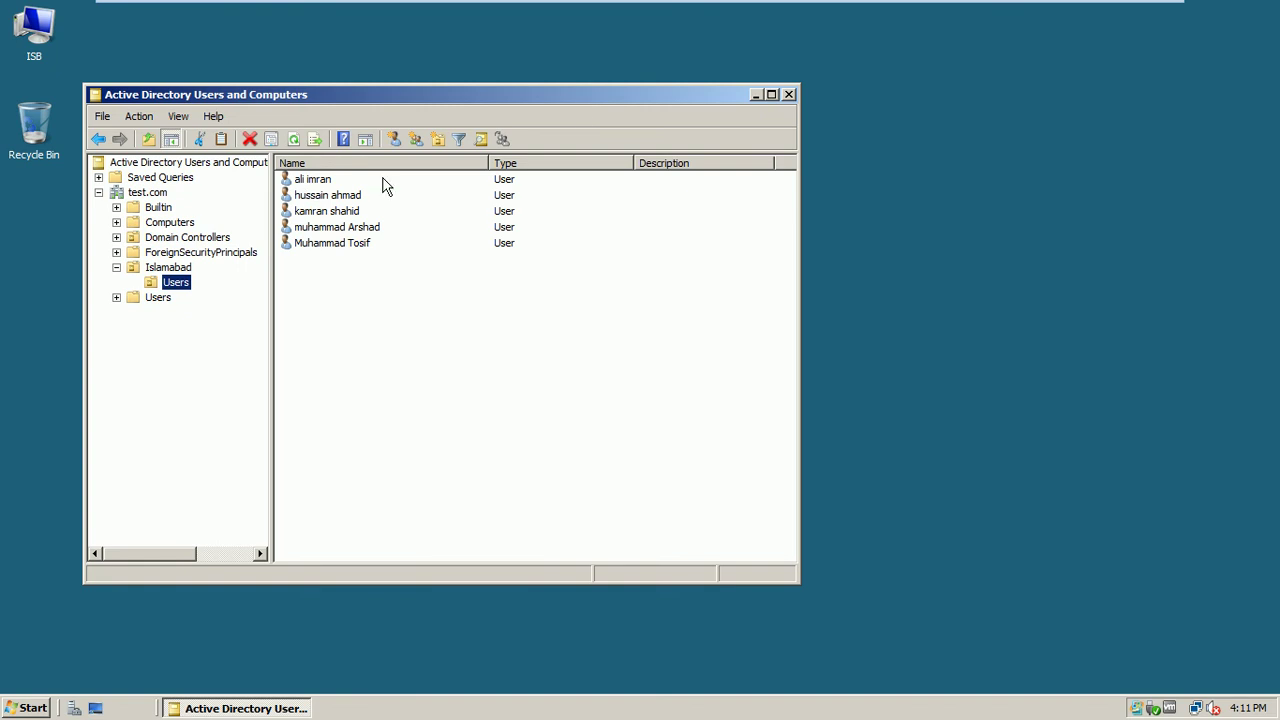
pyautogui.click(789, 95)
# Launch Group Policy Management from Administrative Tools
pyautogui.click(30, 708)
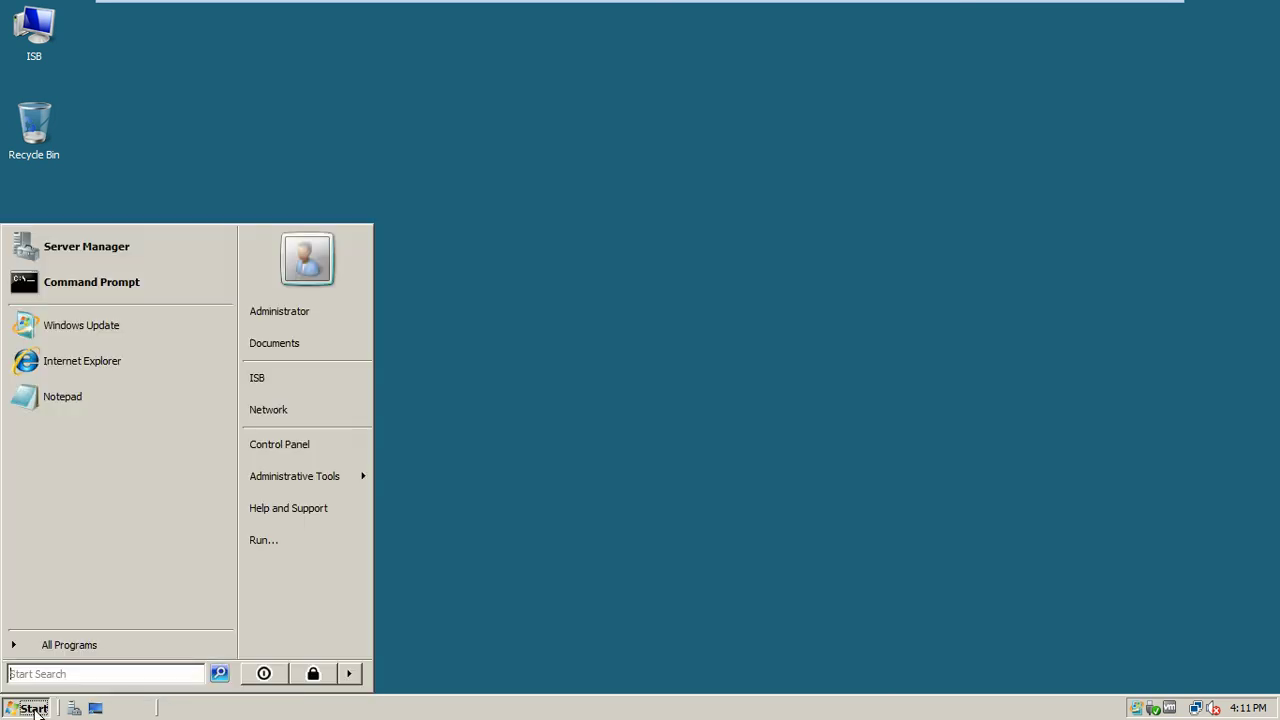
pyautogui.moveTo(307, 481)
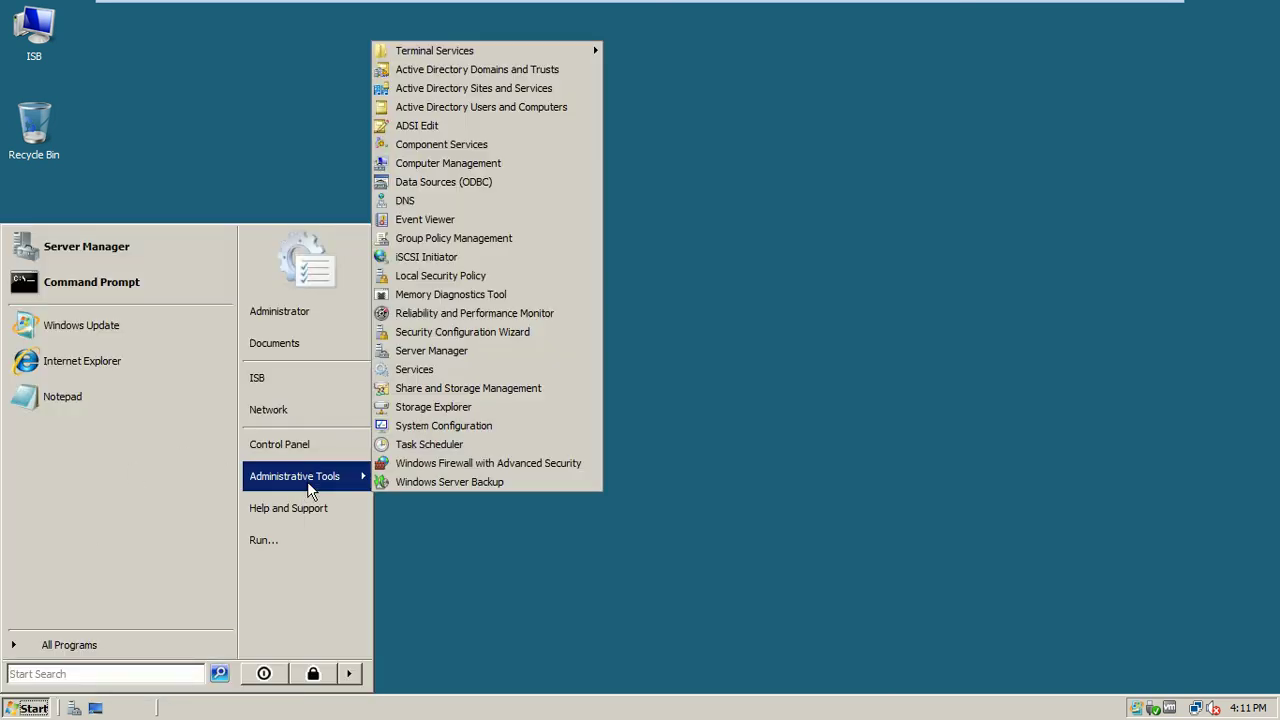
pyautogui.click(497, 239)
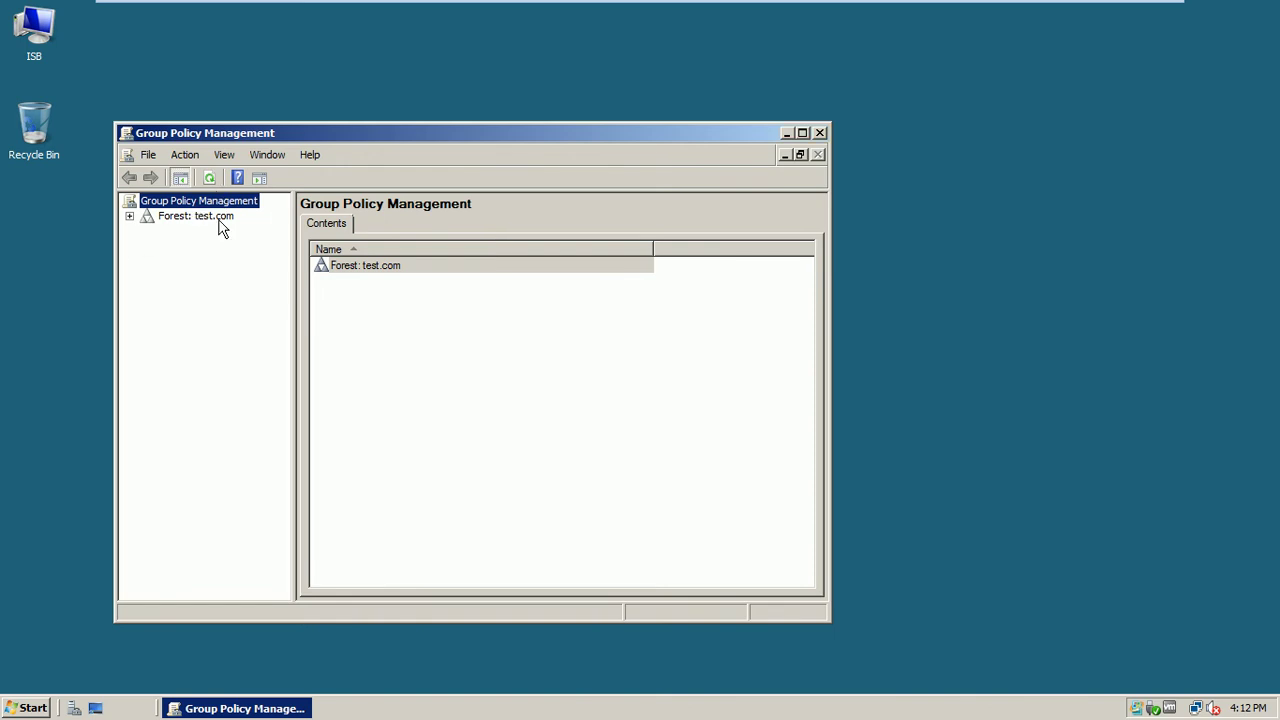
# Expand the test.com domain down to Islamabad and select its Users OU
pyautogui.click(130, 217)
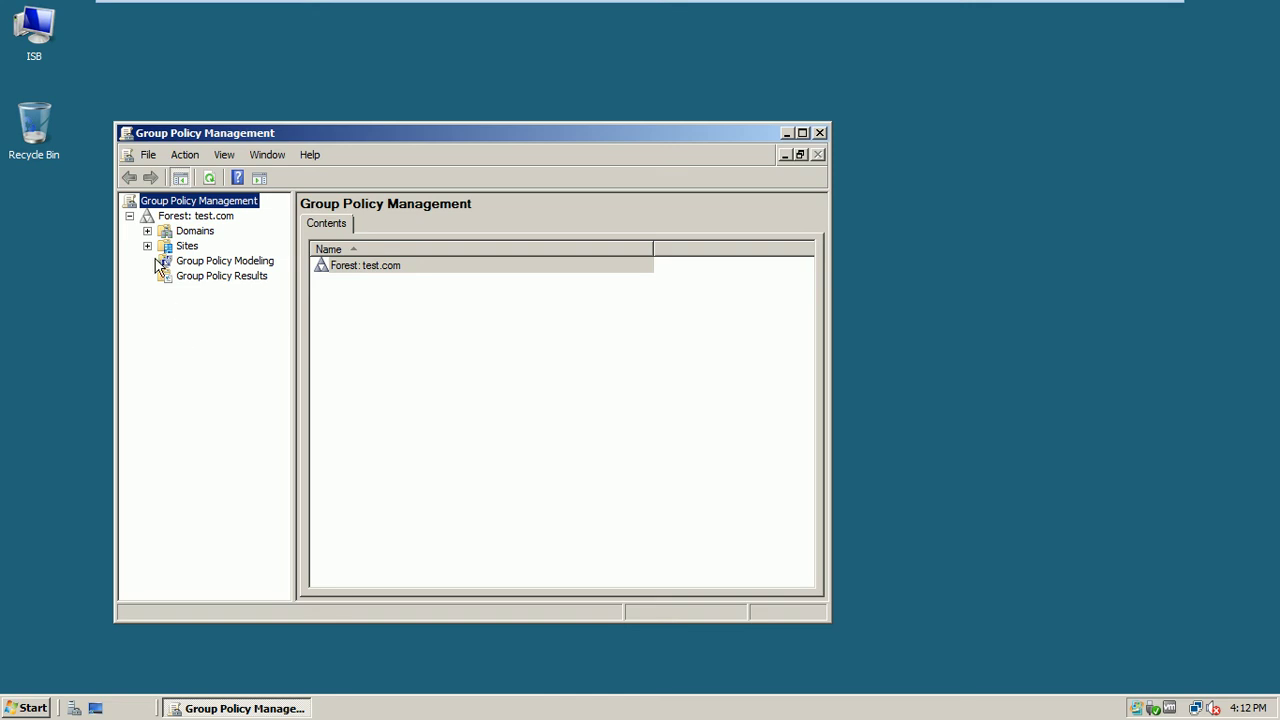
pyautogui.click(147, 231)
pyautogui.click(209, 248)
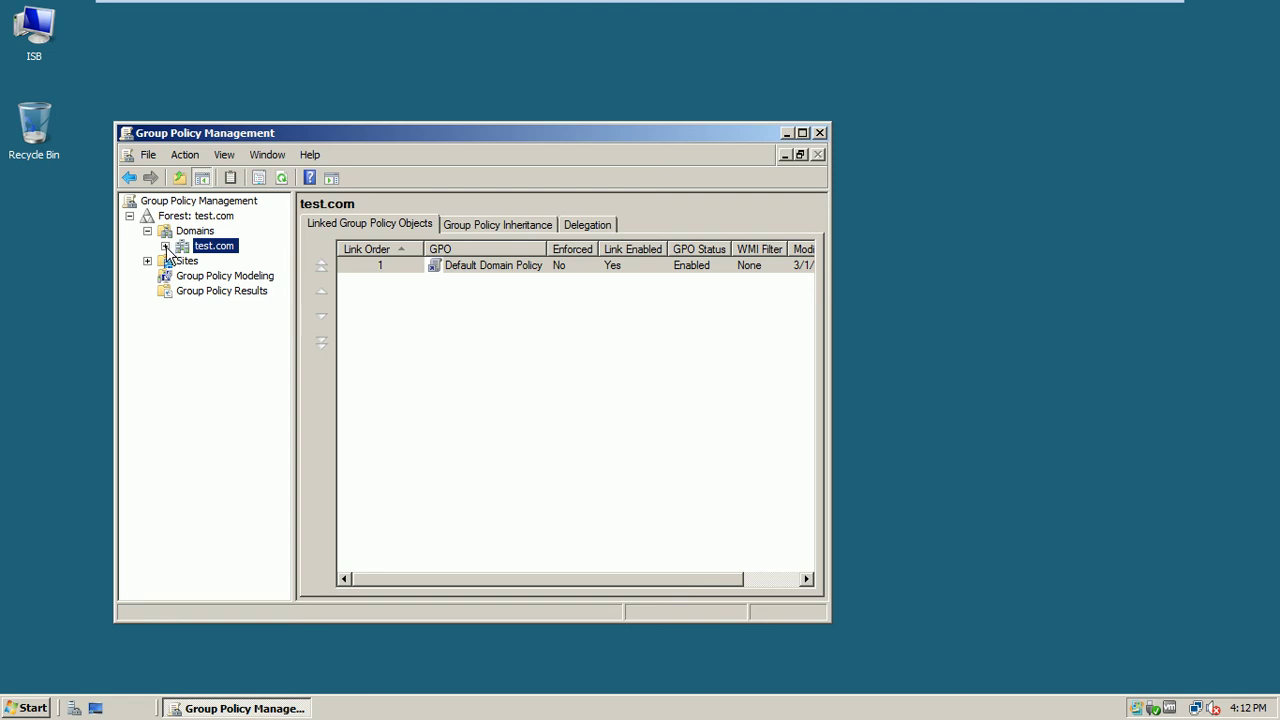
pyautogui.click(165, 246)
pyautogui.moveTo(296, 411); pyautogui.dragTo(381, 410)
pyautogui.moveTo(829, 344); pyautogui.dragTo(1106, 260)
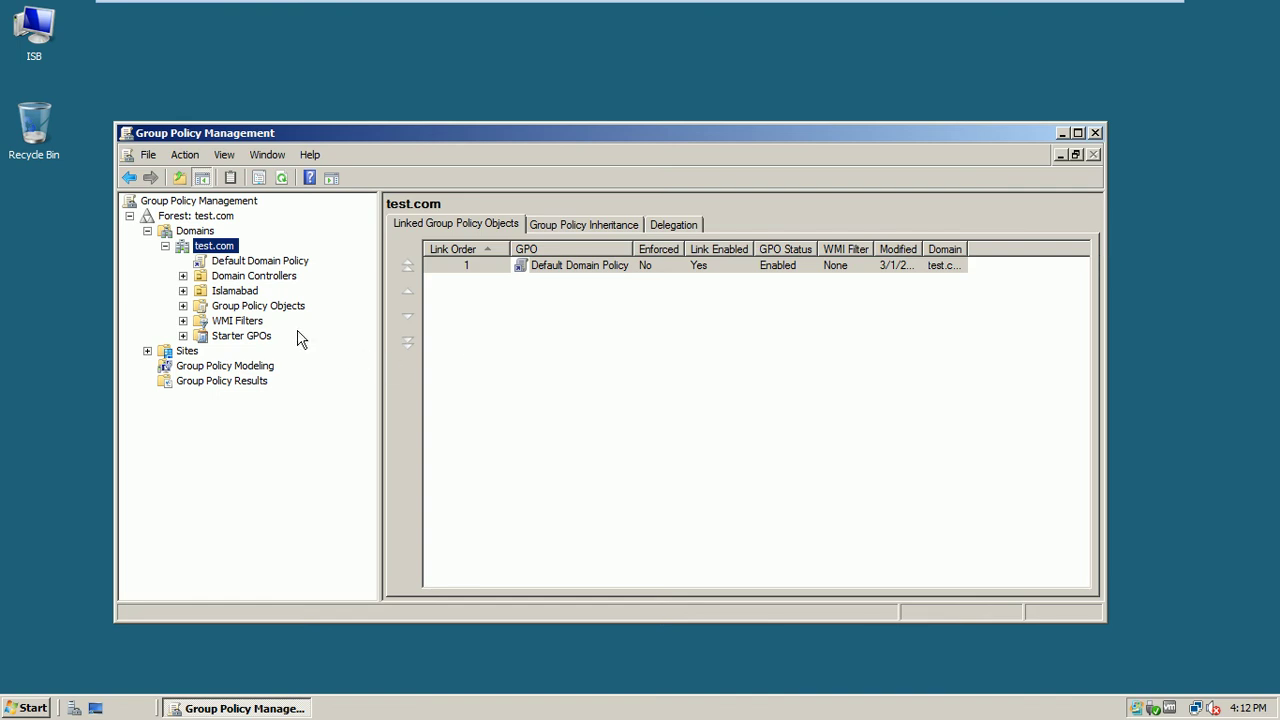
pyautogui.click(230, 290)
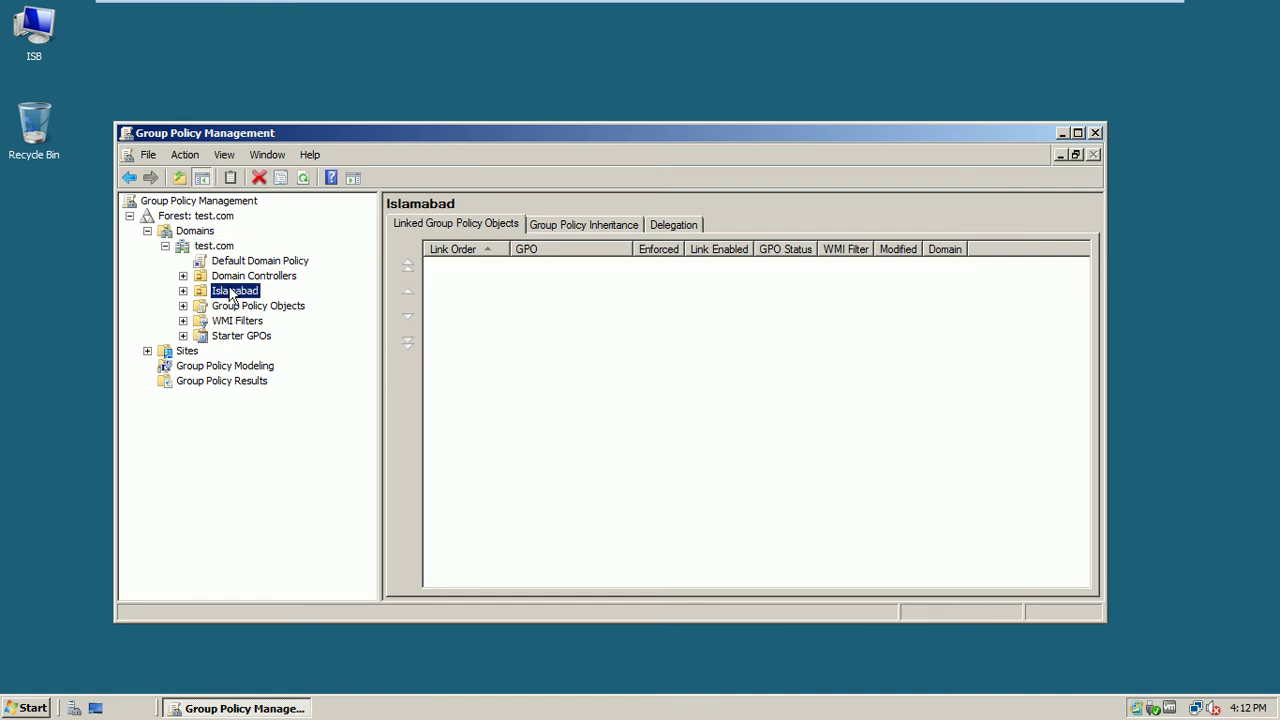
pyautogui.click(183, 291)
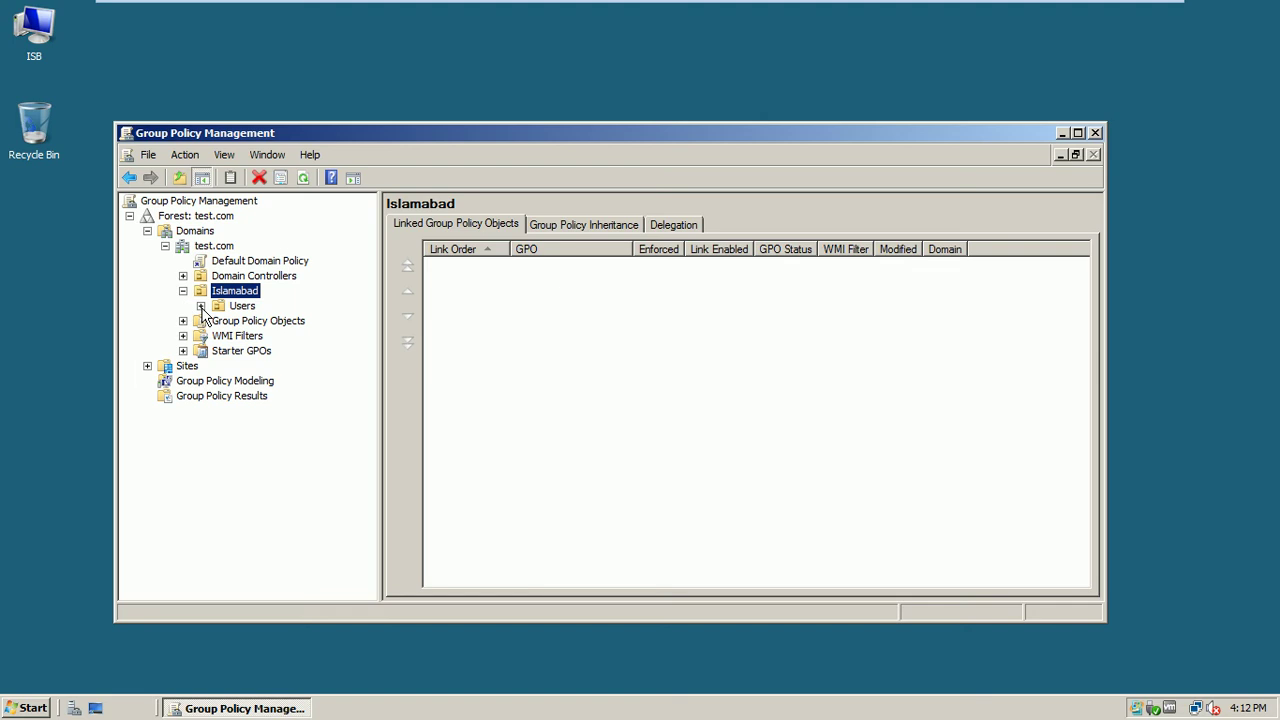
pyautogui.click(238, 307)
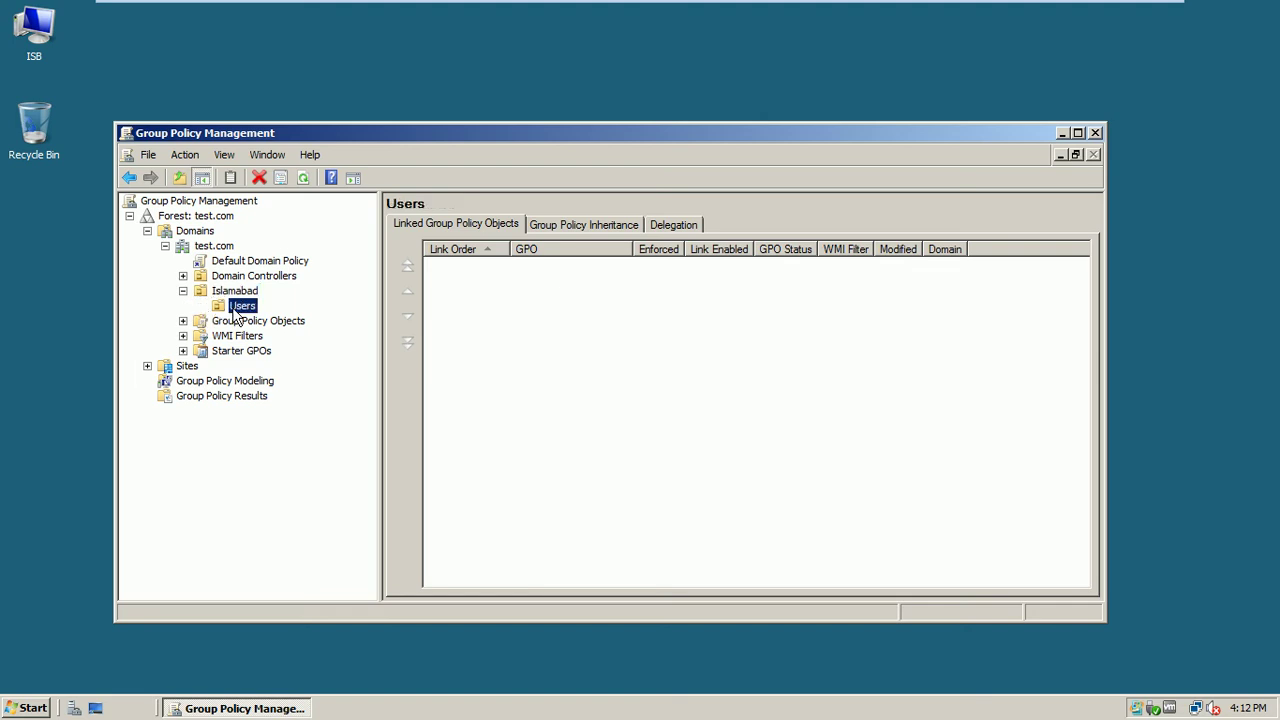
# Create a GPO named 'Folder Redirection' linked to Islamabad's Users OU
pyautogui.rightClick(236, 308)
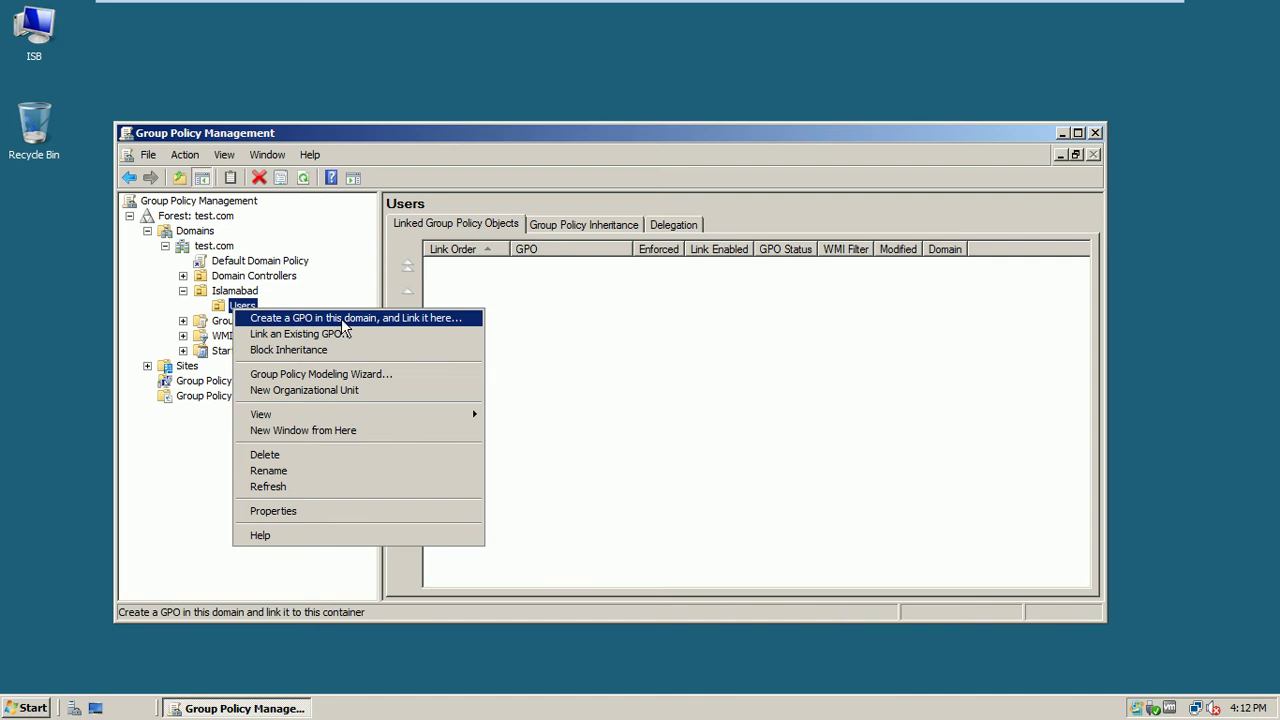
pyautogui.click(367, 321)
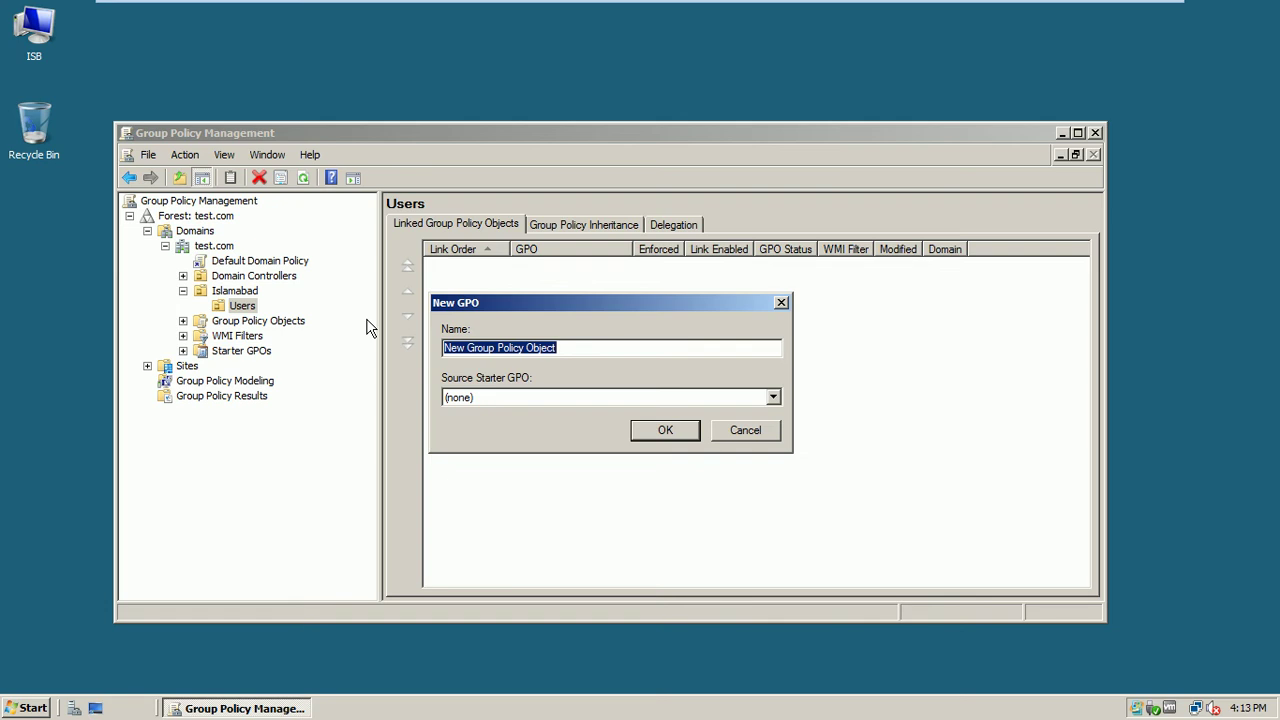
pyautogui.write('F')
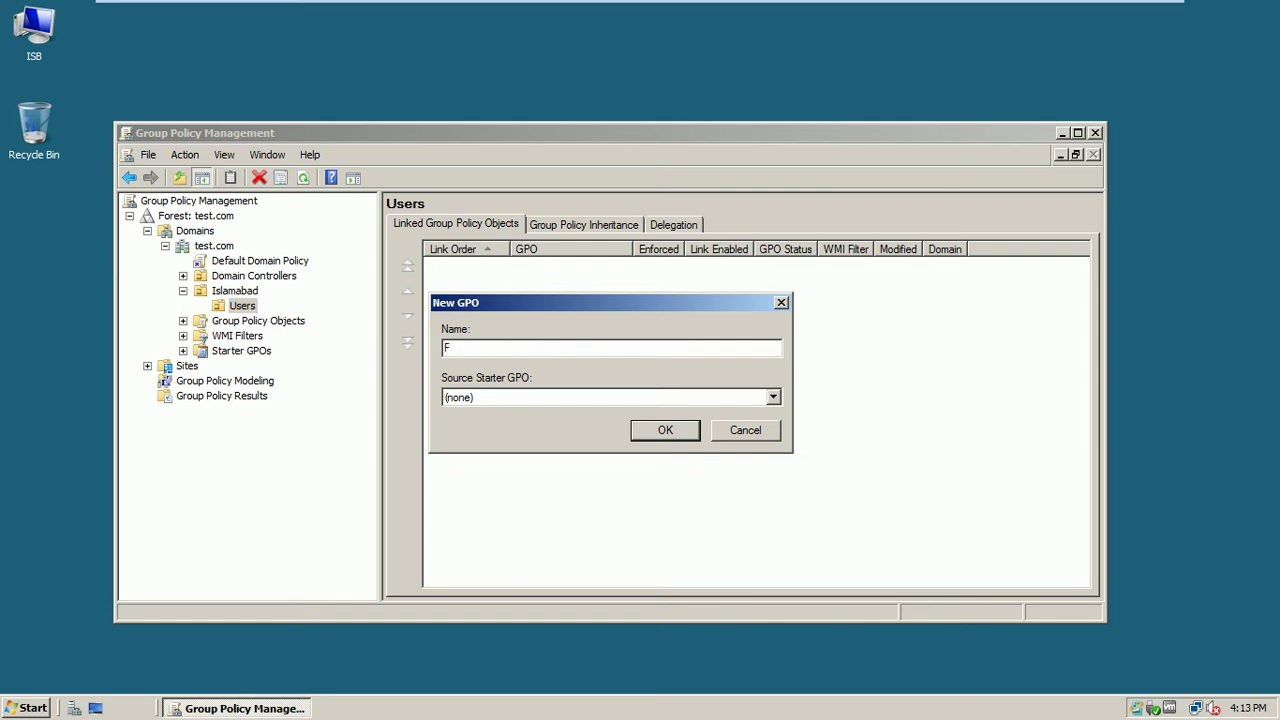
pyautogui.write('older Redirection')
pyautogui.click(650, 436)
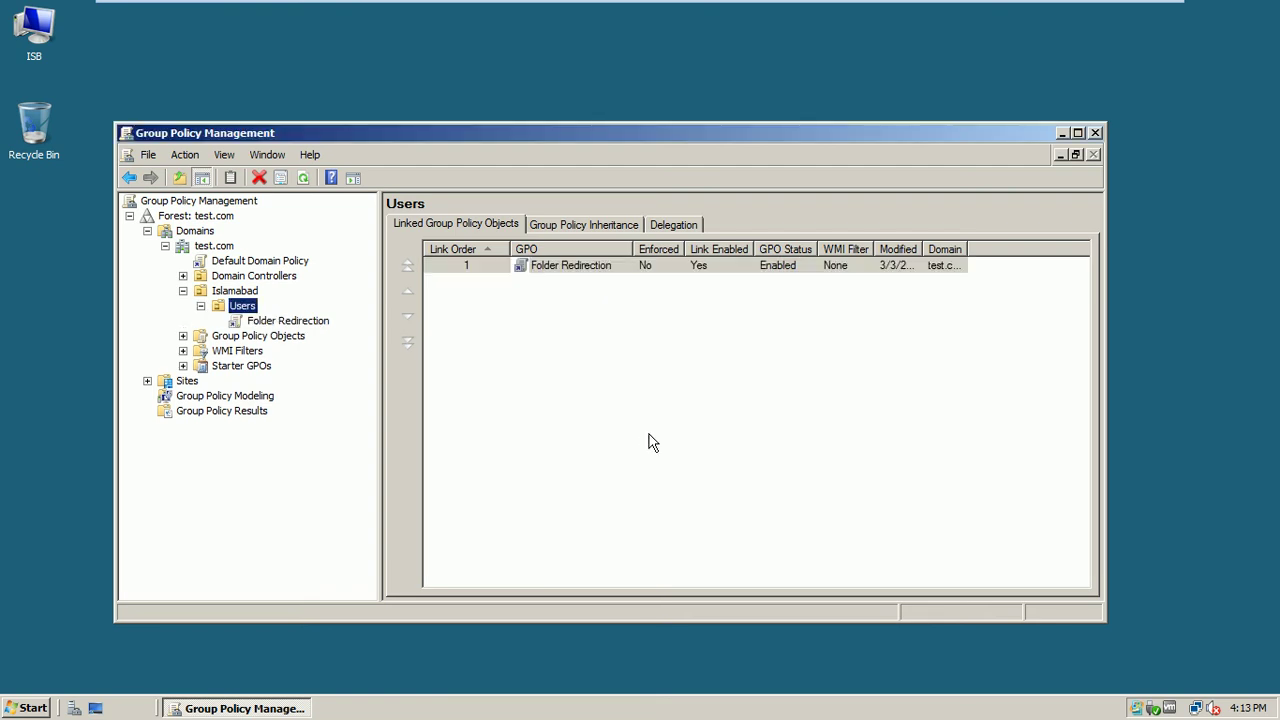
# Open the Folder Redirection GPO in the editor, suppressing the link warning
pyautogui.click(309, 324)
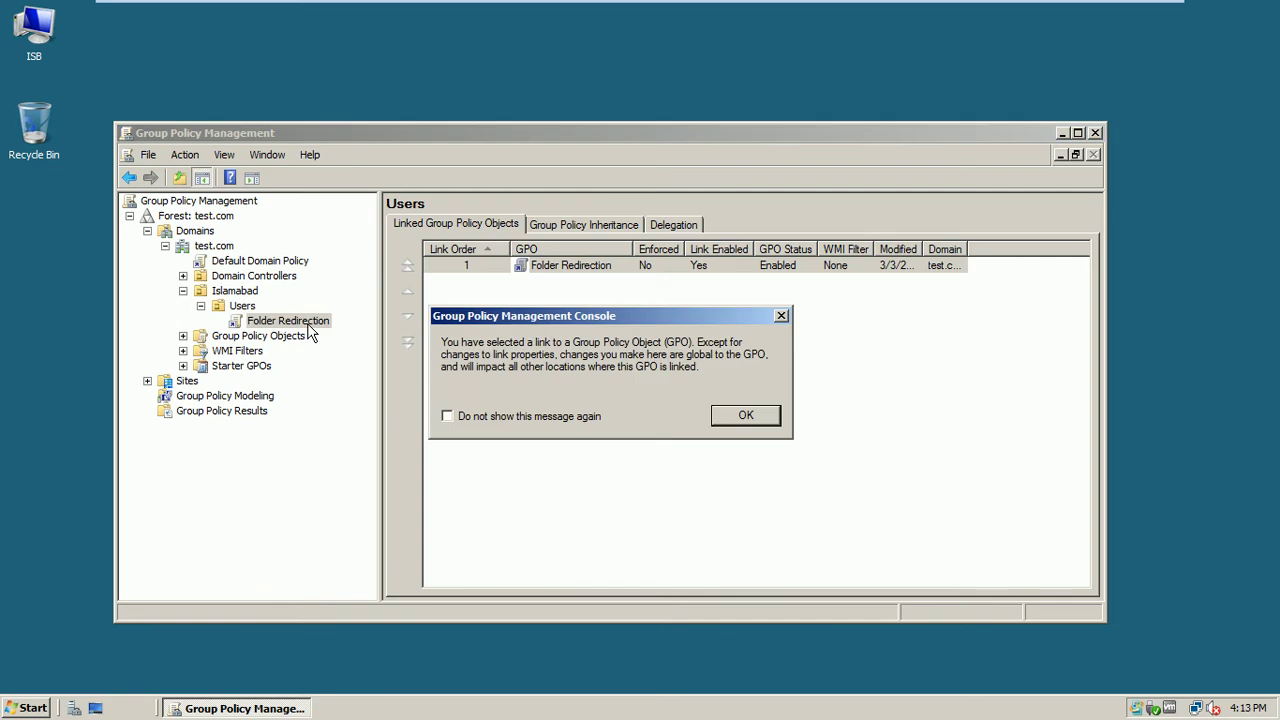
pyautogui.click(537, 415)
pyautogui.click(745, 416)
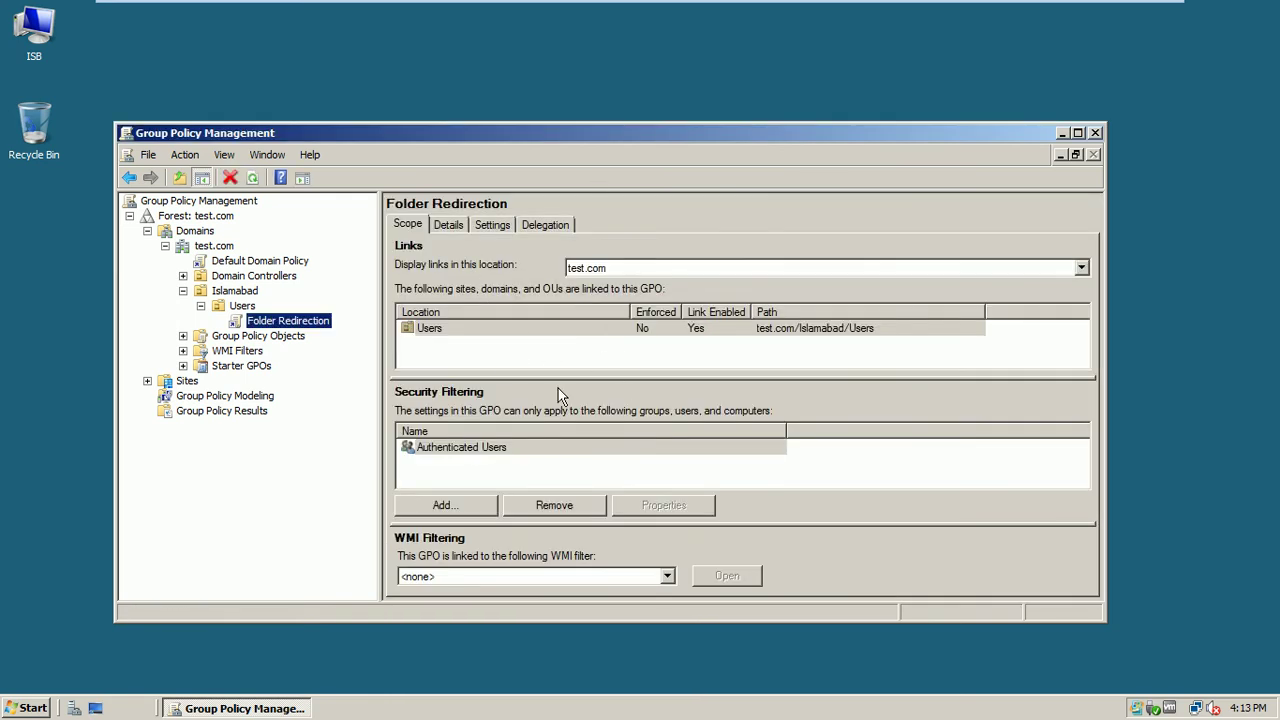
pyautogui.rightClick(313, 330)
pyautogui.click(334, 331)
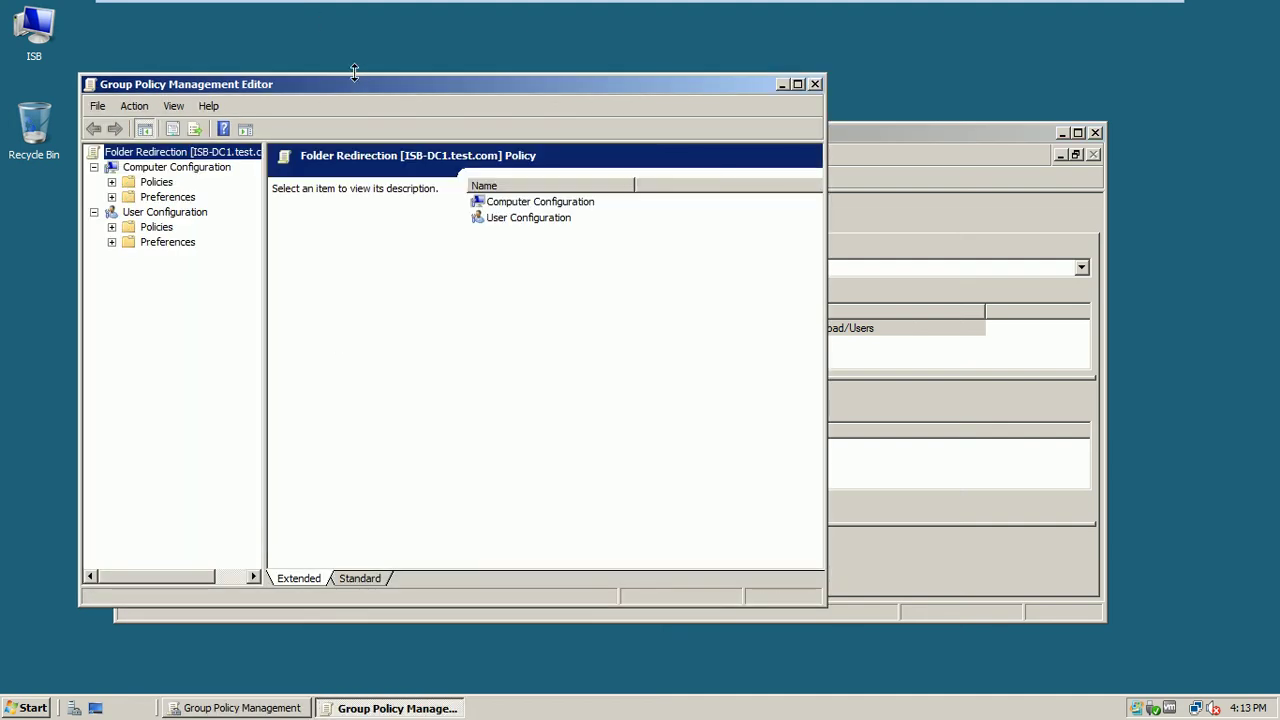
pyautogui.moveTo(352, 81); pyautogui.dragTo(437, 58)
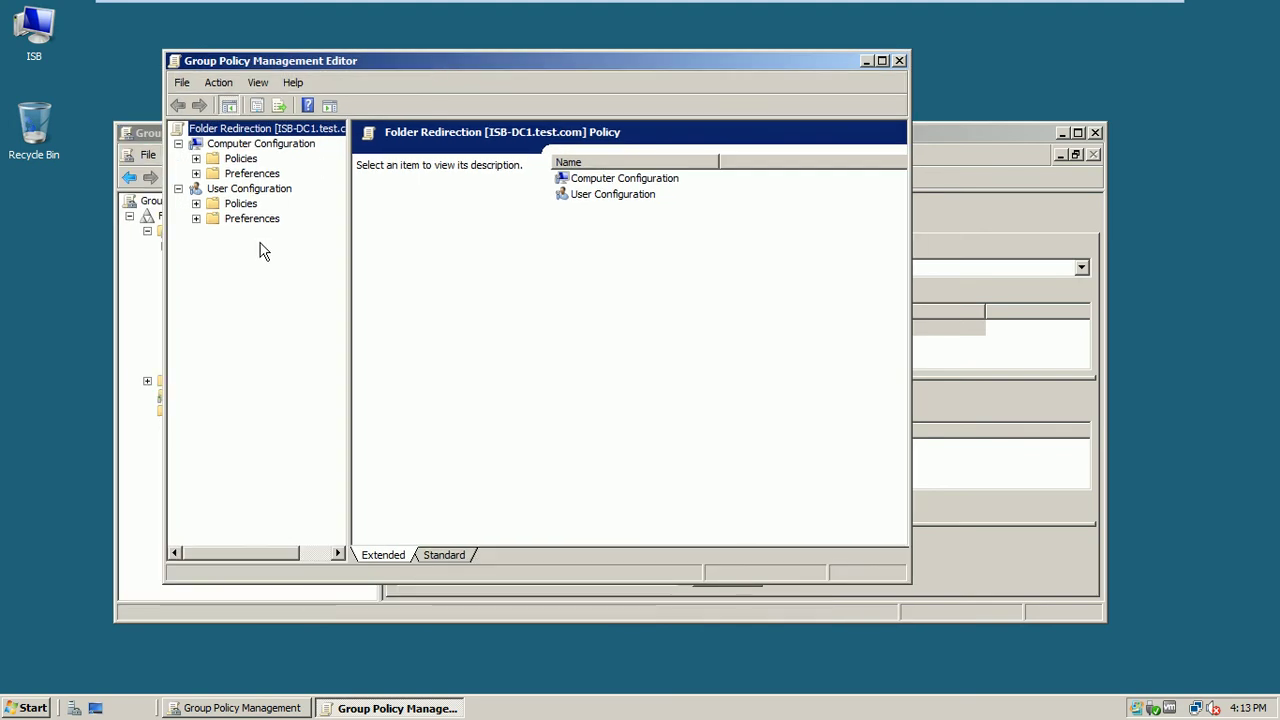
# Open Documents' properties under User Configuration > Policies > Windows Settings > Folder Redirection
pyautogui.click(197, 205)
pyautogui.moveTo(350, 343); pyautogui.dragTo(446, 322)
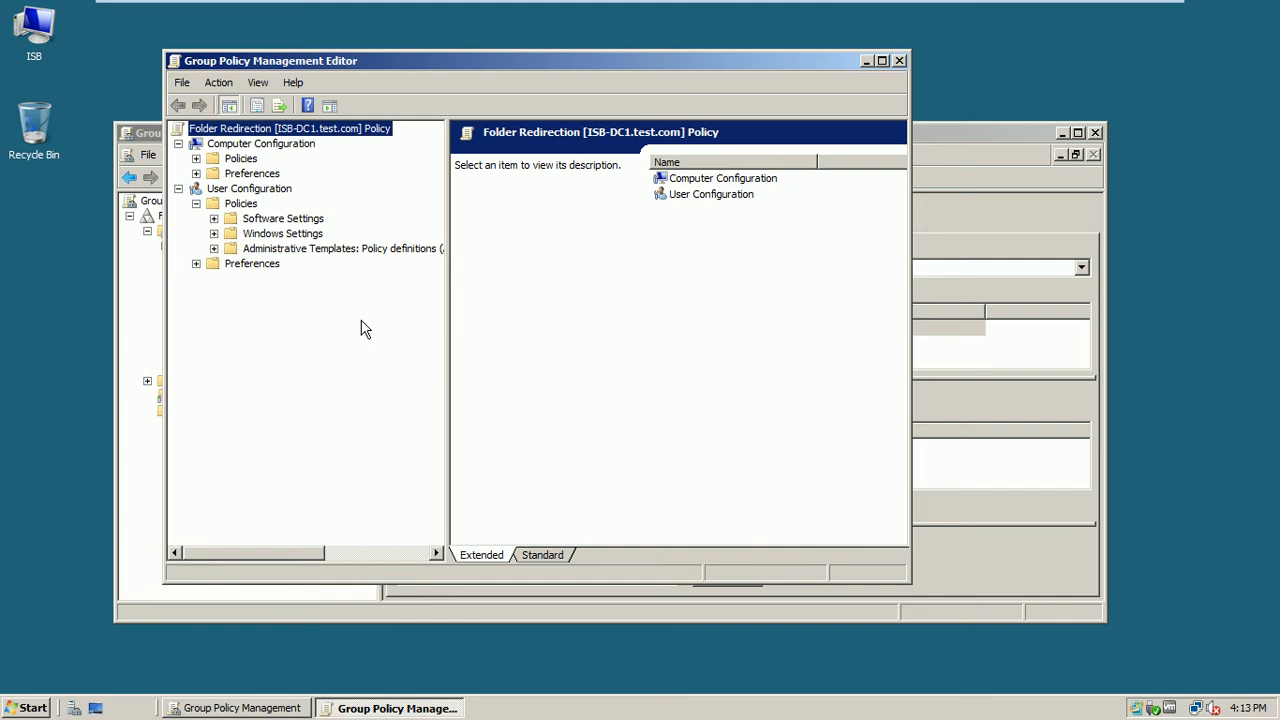
pyautogui.click(213, 233)
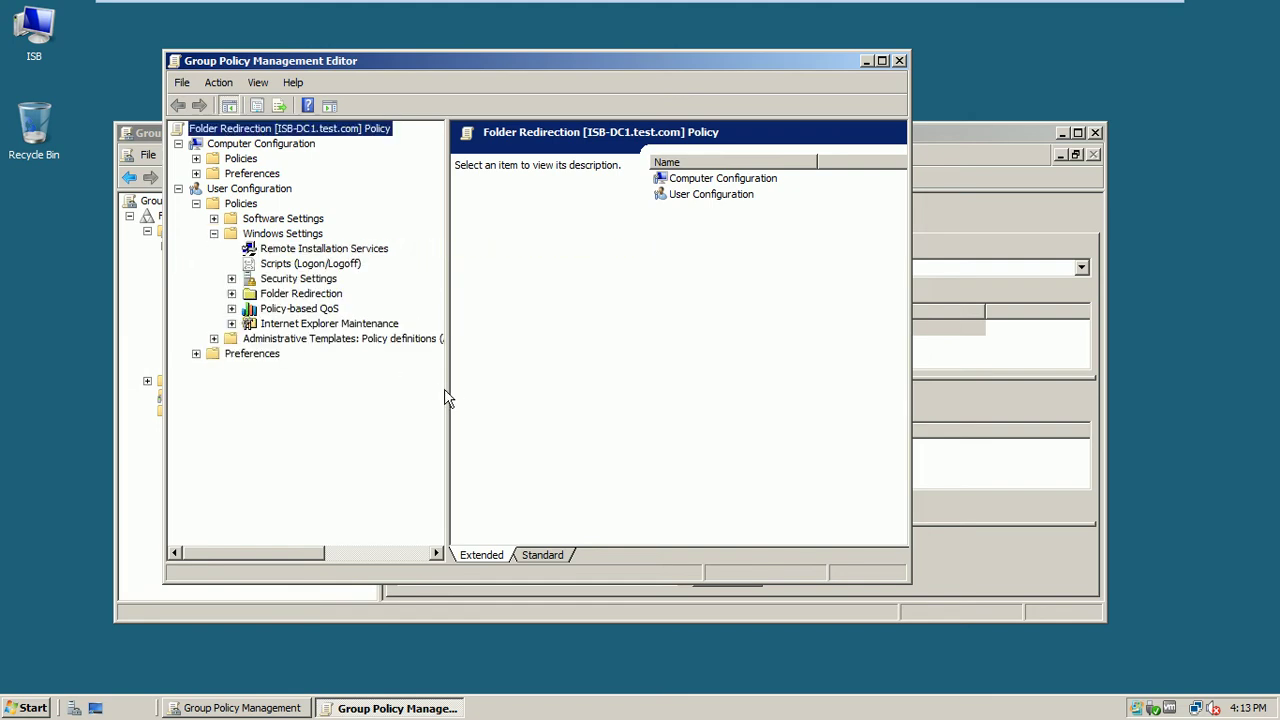
pyautogui.moveTo(446, 389); pyautogui.dragTo(510, 381)
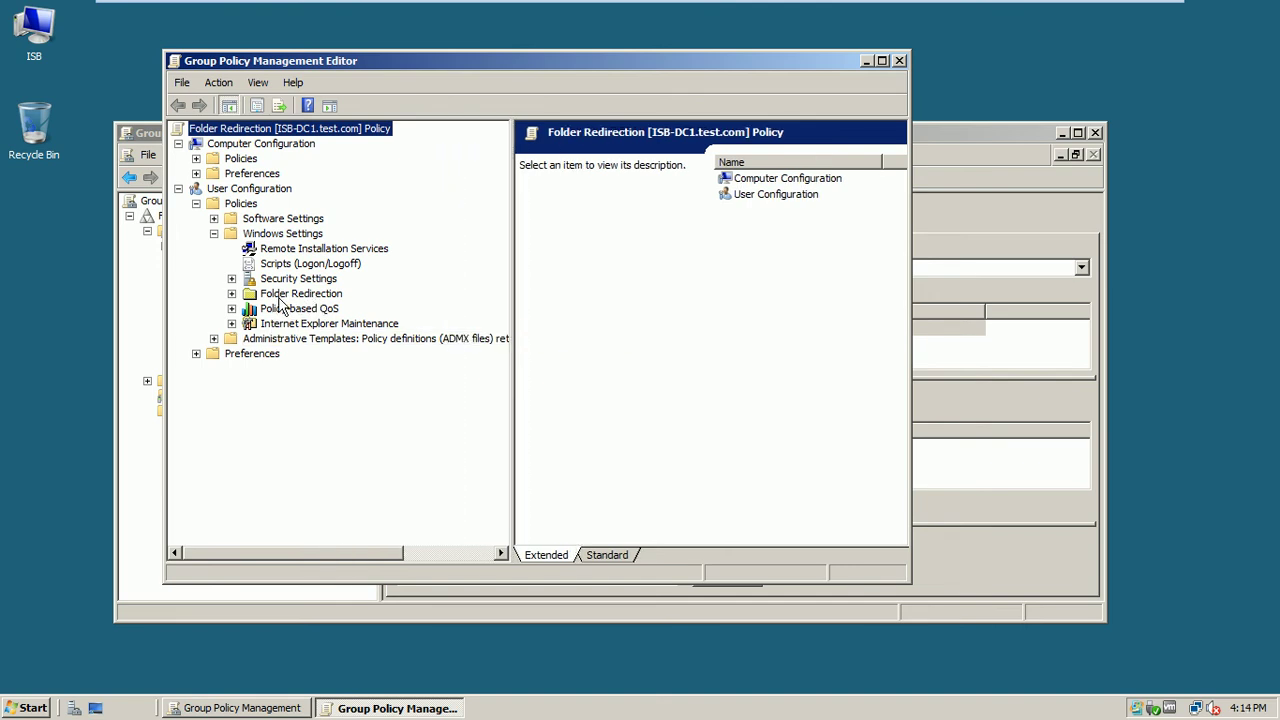
pyautogui.click(231, 294)
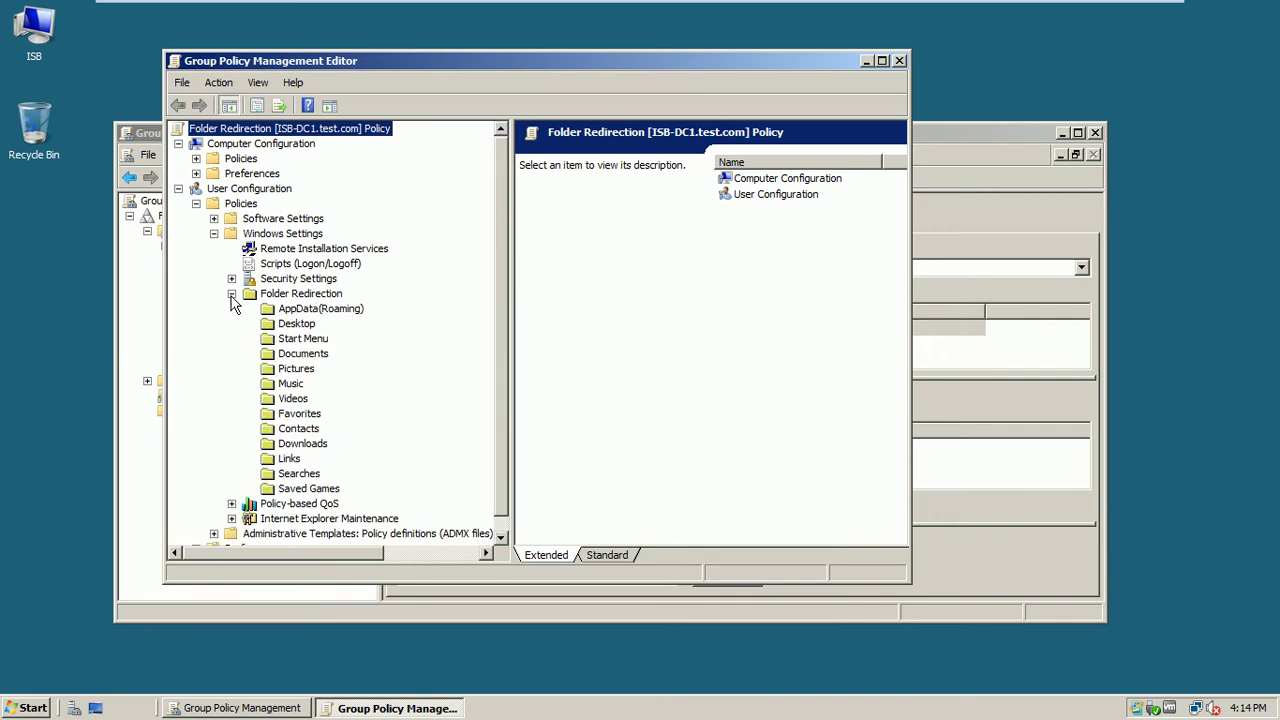
pyautogui.click(305, 356)
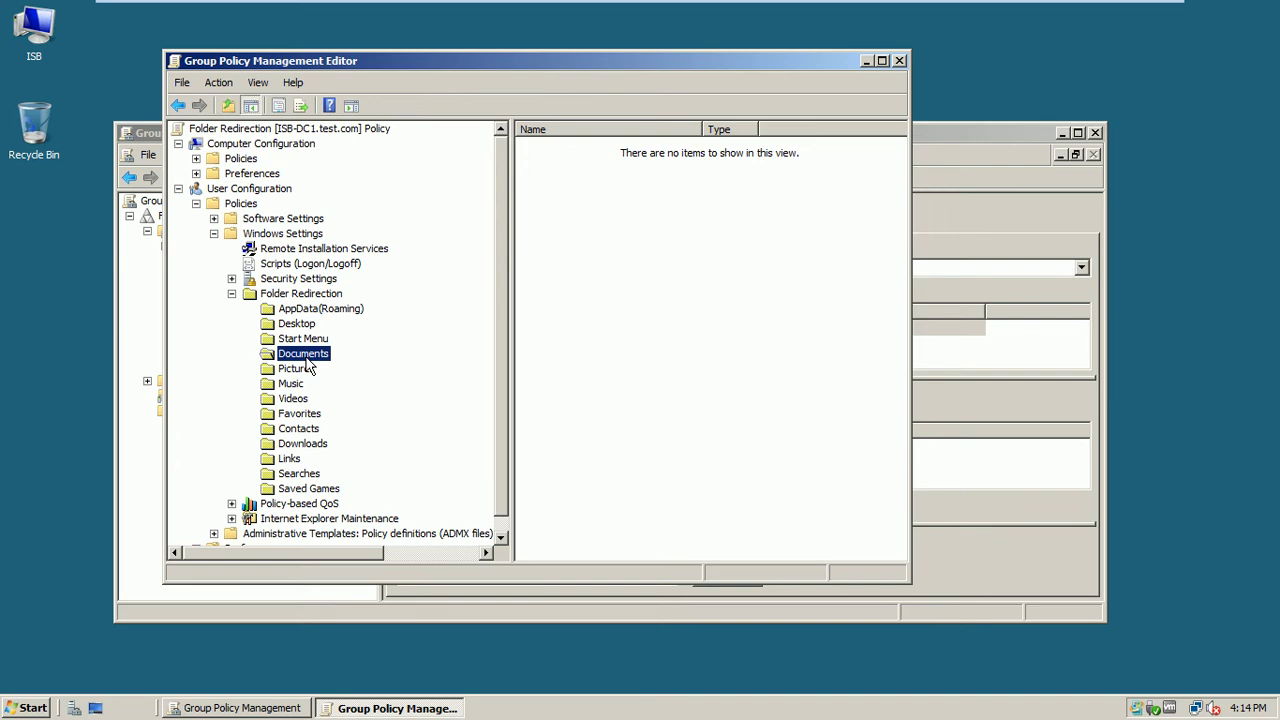
pyautogui.rightClick(306, 358)
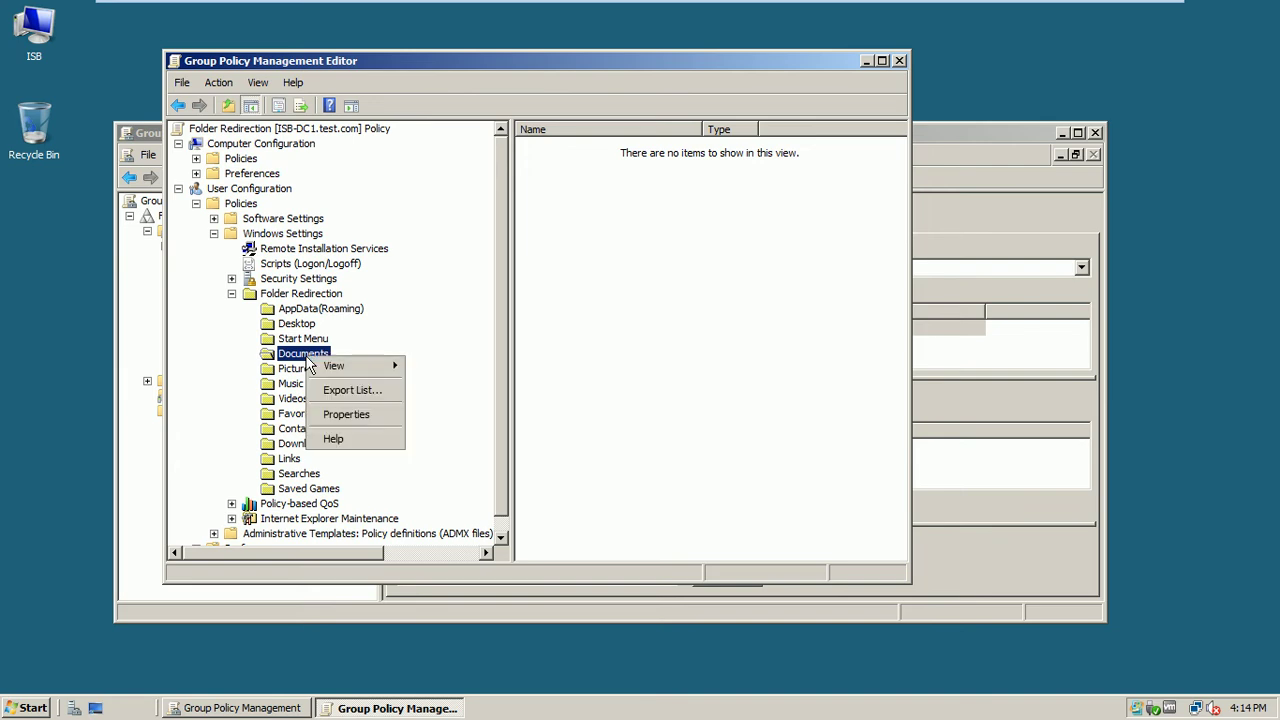
pyautogui.click(341, 416)
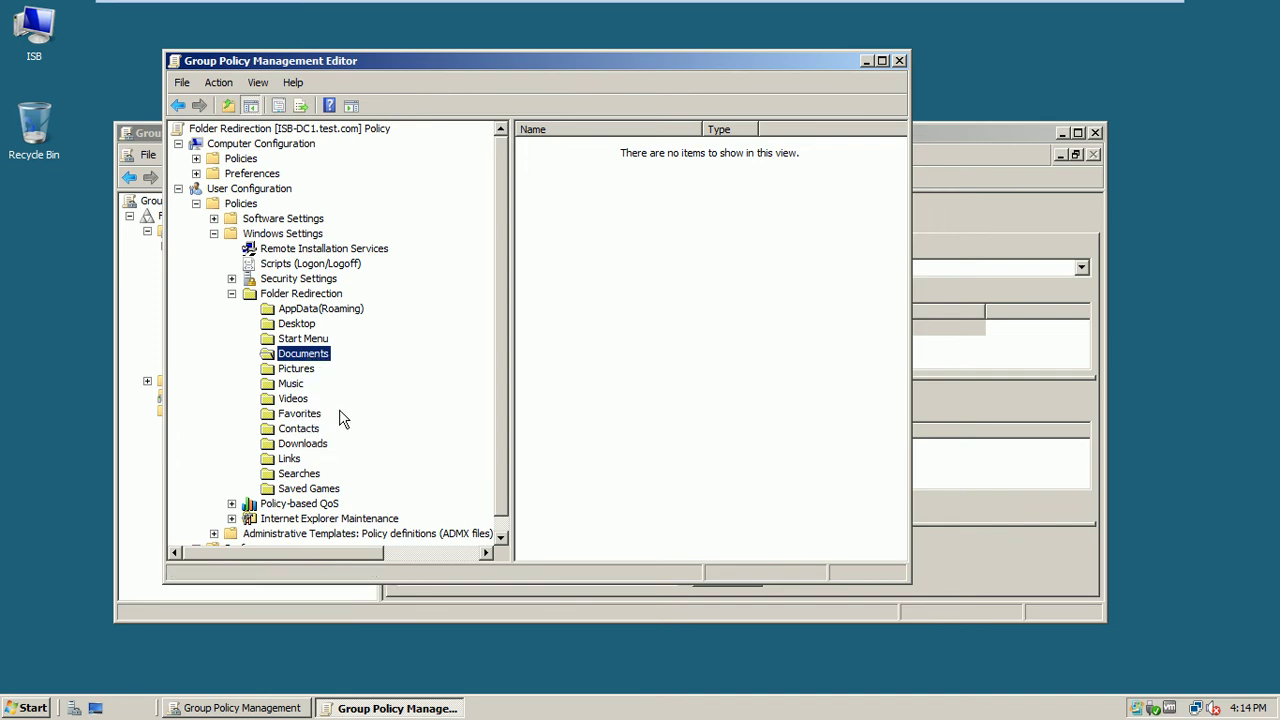
pyautogui.moveTo(497, 133); pyautogui.dragTo(544, 108)
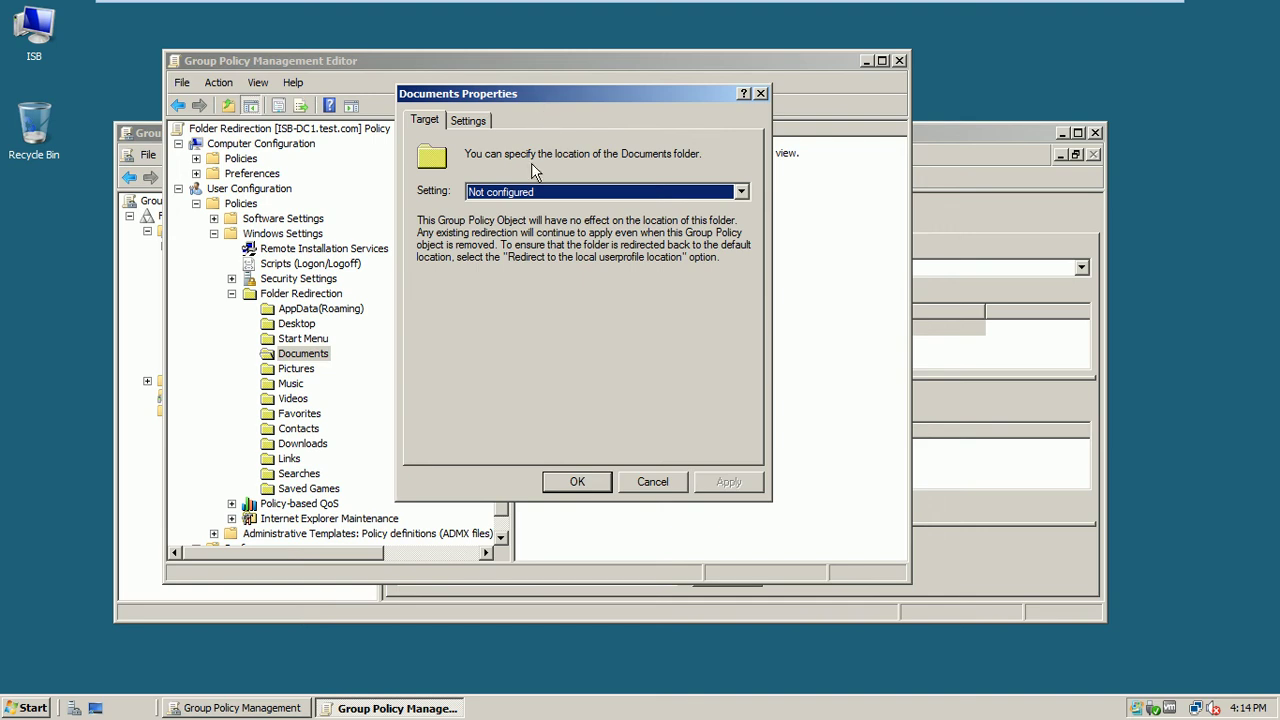
# Set Documents redirection to Basic, creating a folder for each user under the root path
pyautogui.click(535, 193)
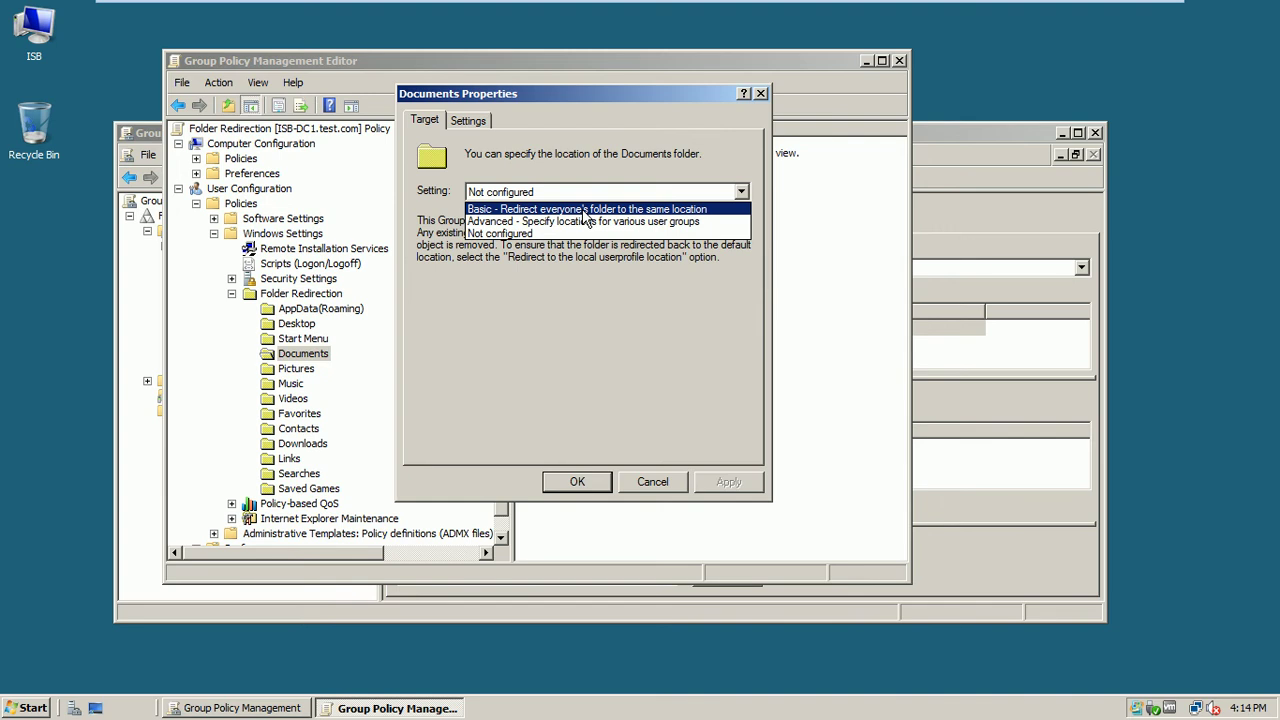
pyautogui.click(586, 209)
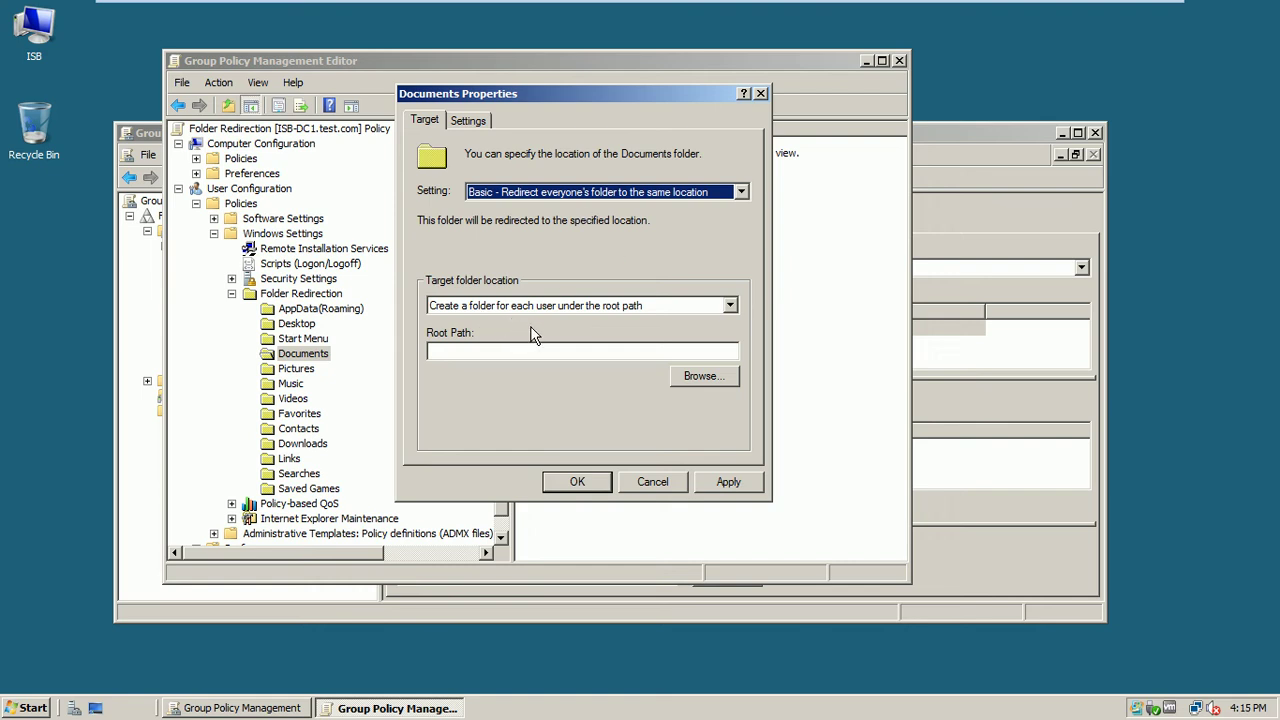
pyautogui.click(613, 310)
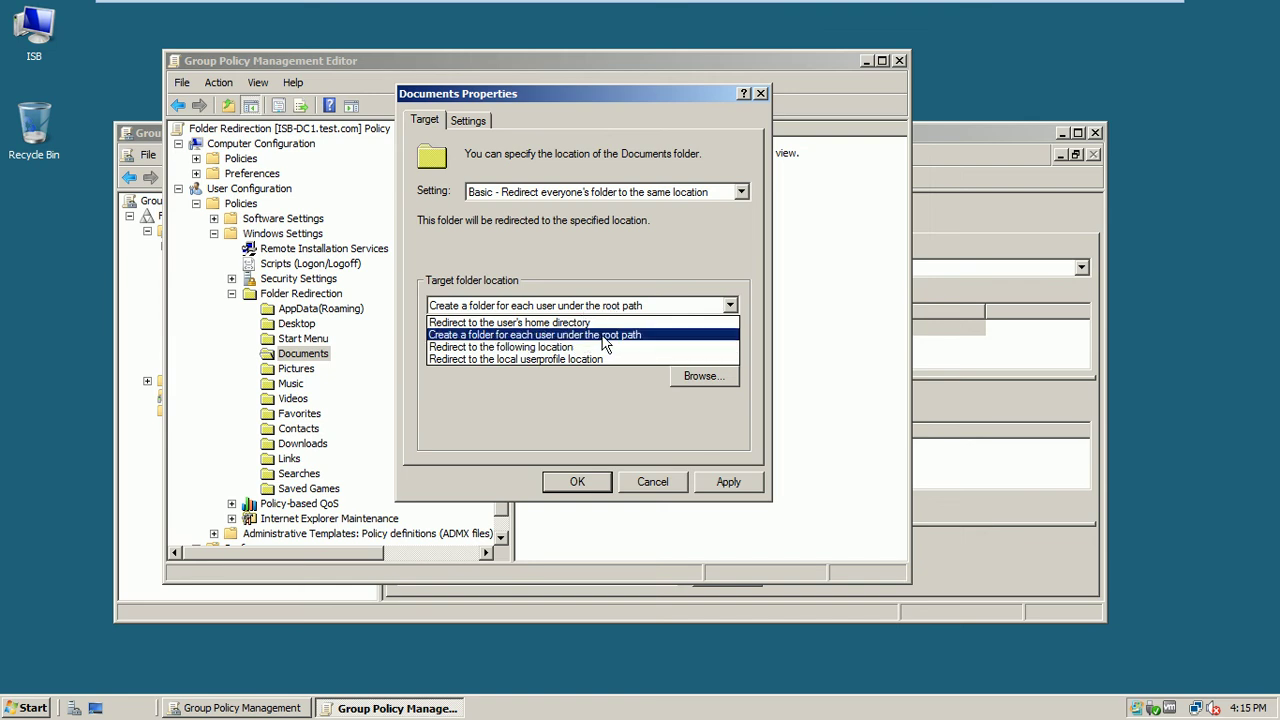
pyautogui.click(605, 336)
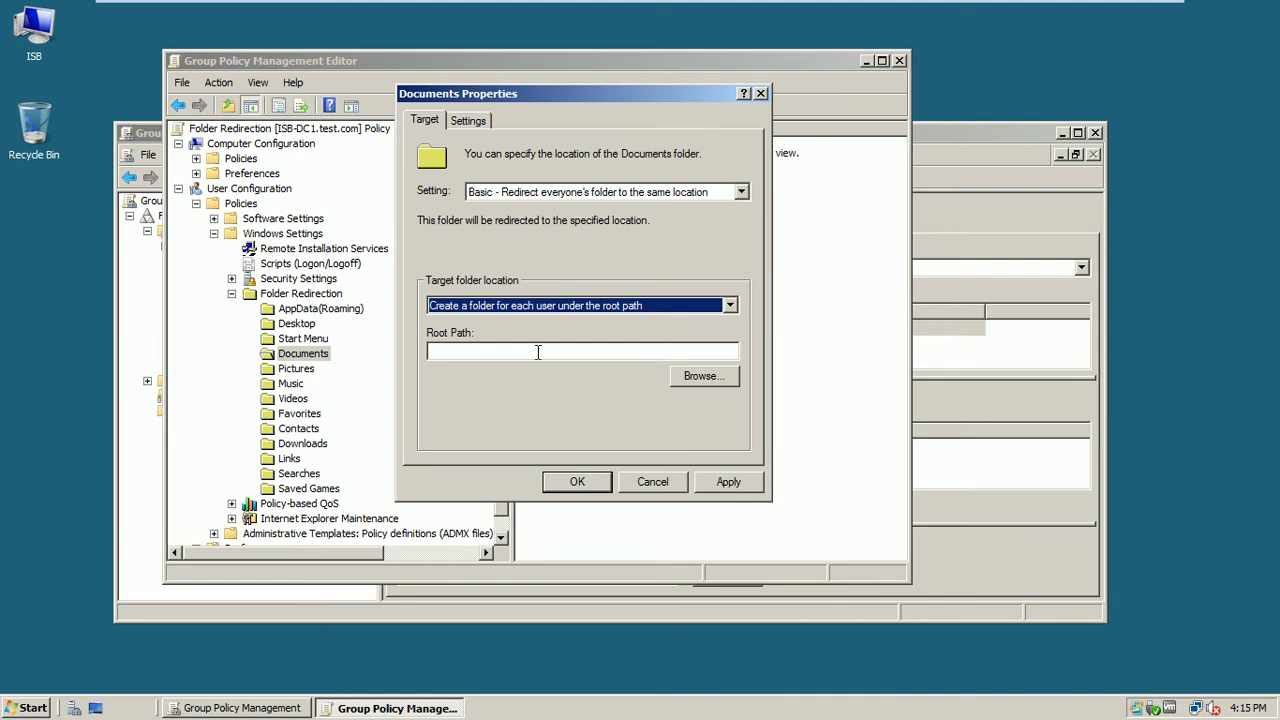
pyautogui.click(537, 352)
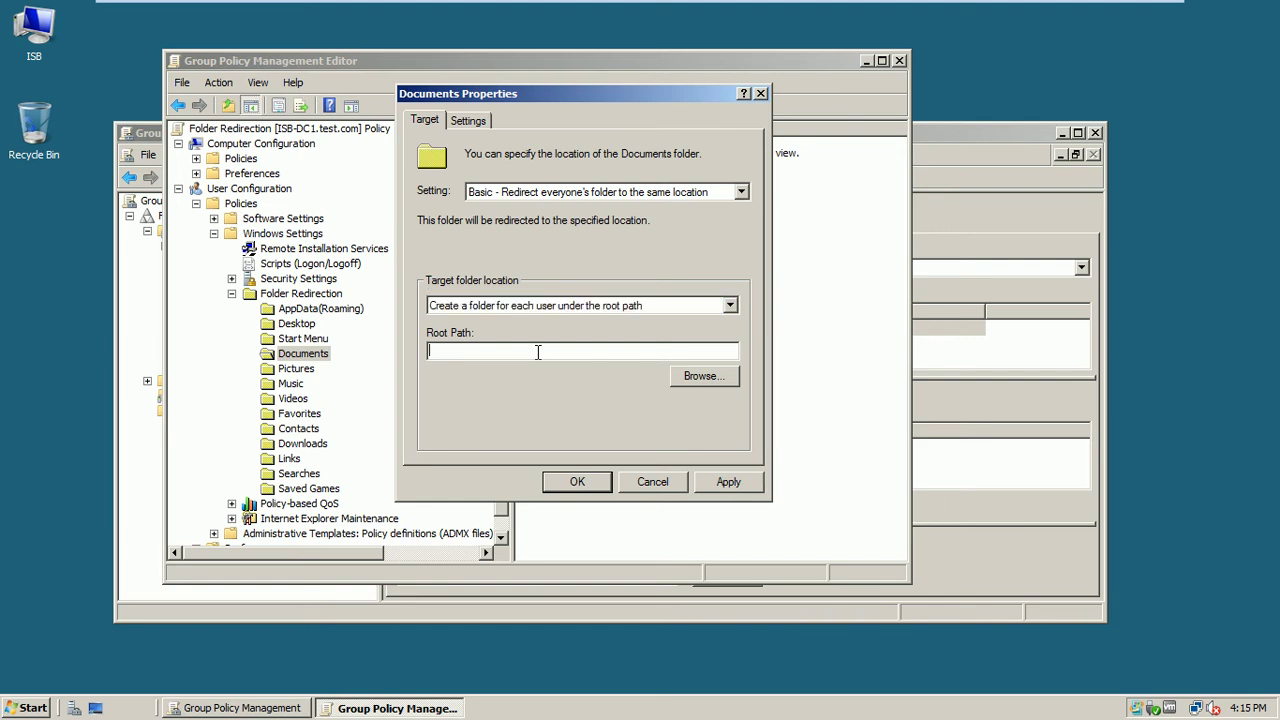
# Switch to the ISB-Mem1-Srv8 virtual machine and log on with the account password
pyautogui.moveTo(967, 15)
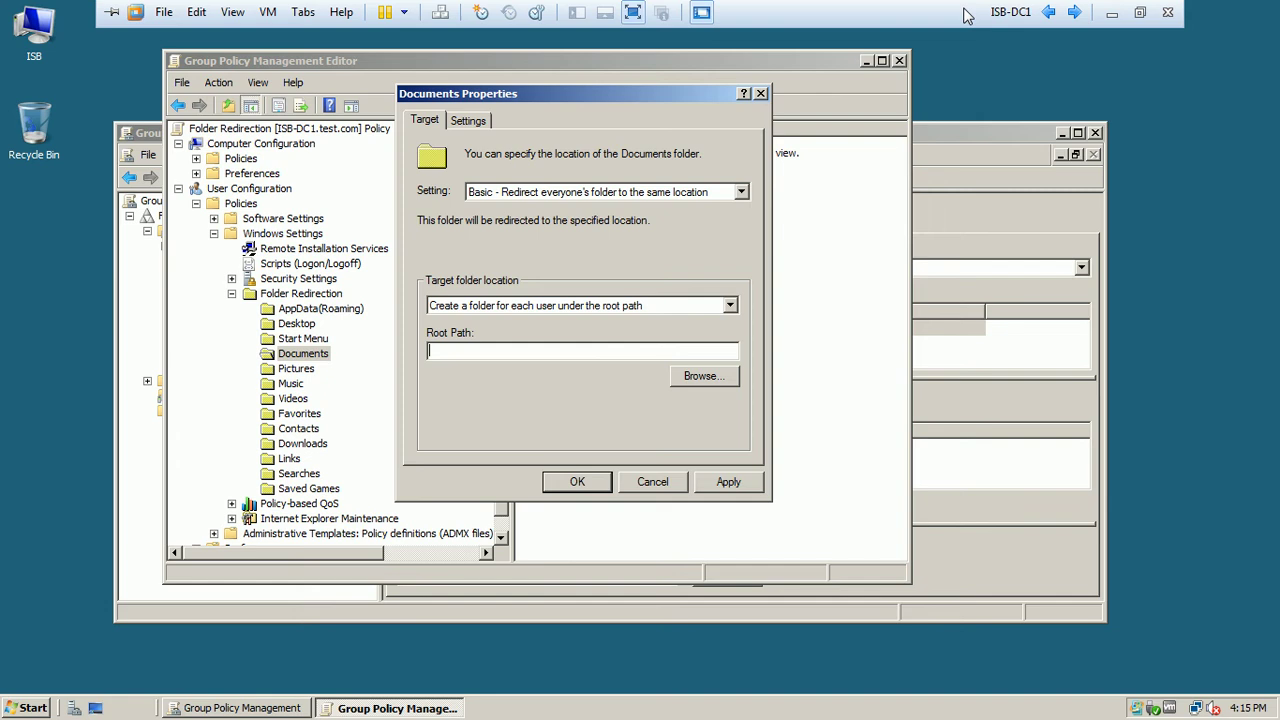
pyautogui.click(1076, 12)
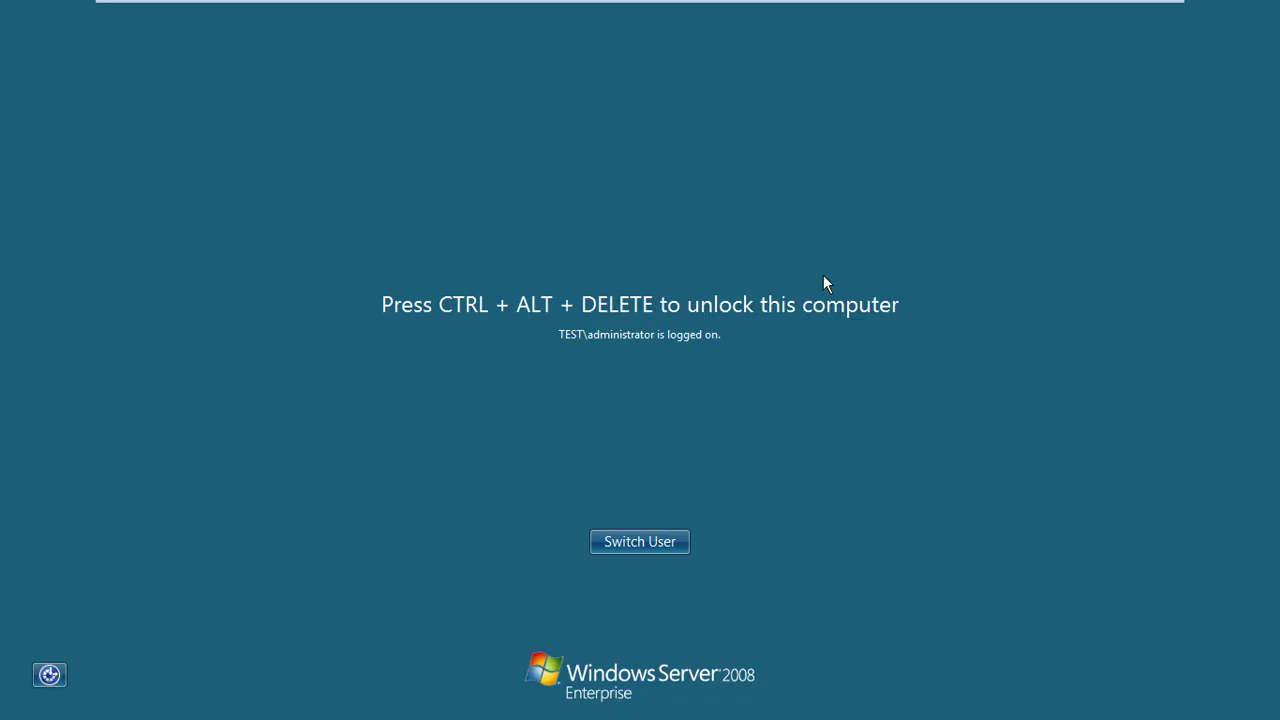
pyautogui.hotkey('ctrl', 'alt', 'Delete')
pyautogui.write('***')
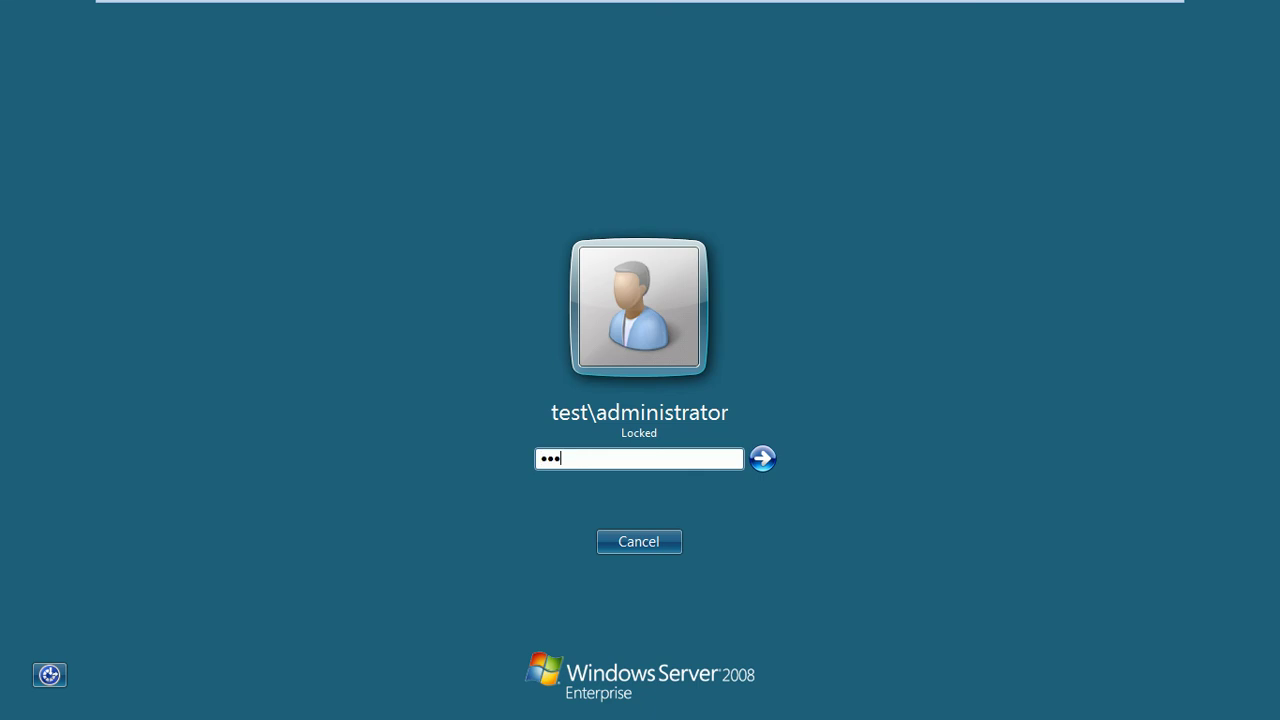
pyautogui.write('*****')
pyautogui.press('Return')
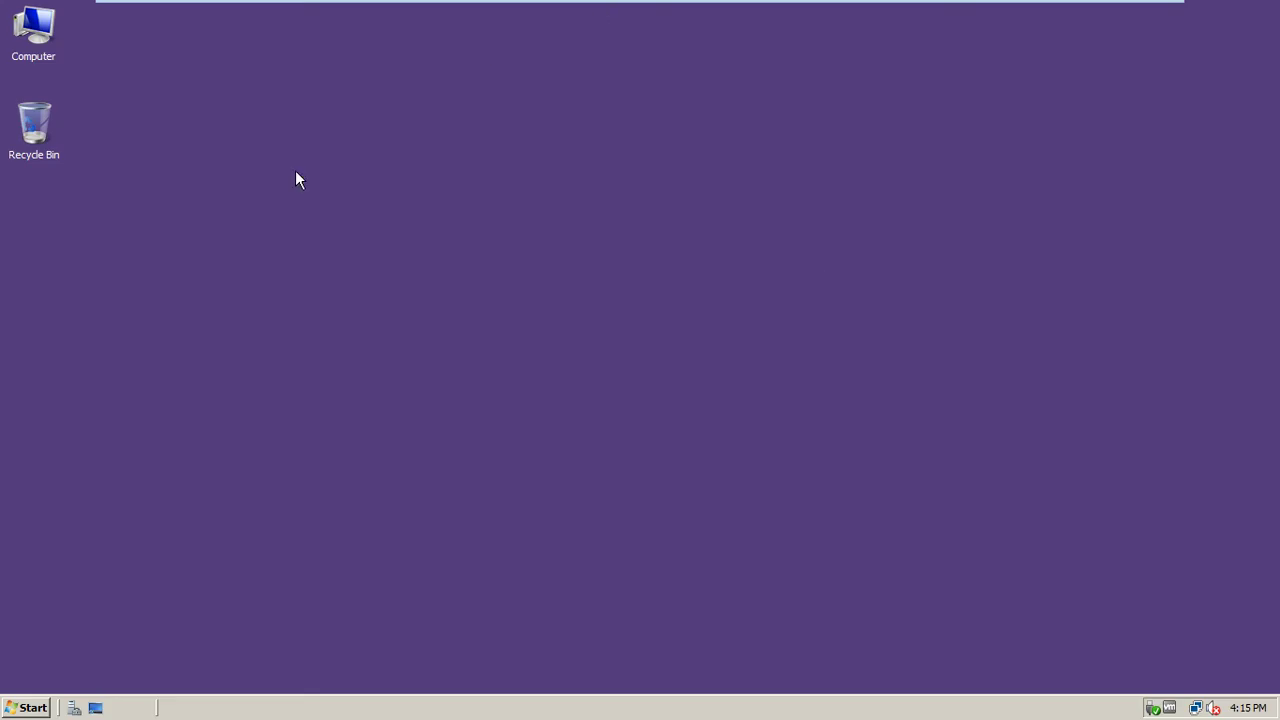
# Open Computer and Local Disk (C:), close it, and switch back to the ISB-DC1 VM
pyautogui.doubleClick(40, 35)
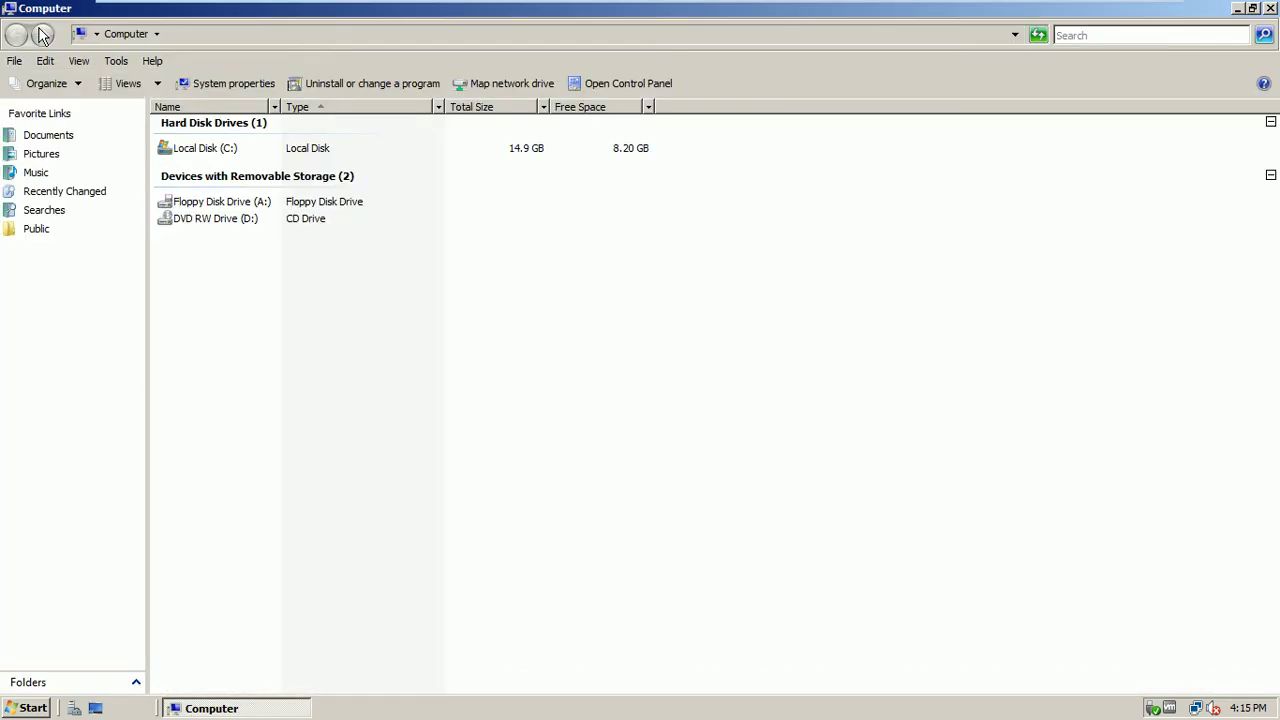
pyautogui.doubleClick(196, 150)
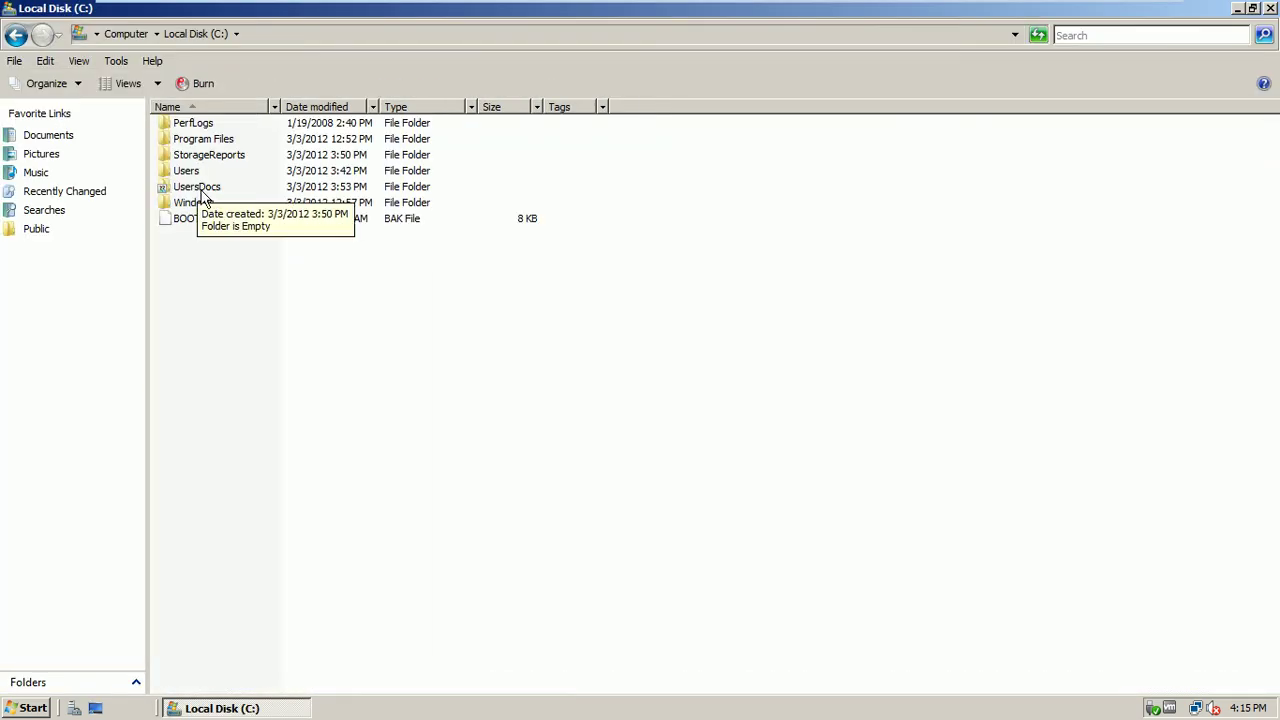
pyautogui.click(1272, 10)
pyautogui.moveTo(991, 3)
pyautogui.click(1075, 12)
pyautogui.click(1075, 12)
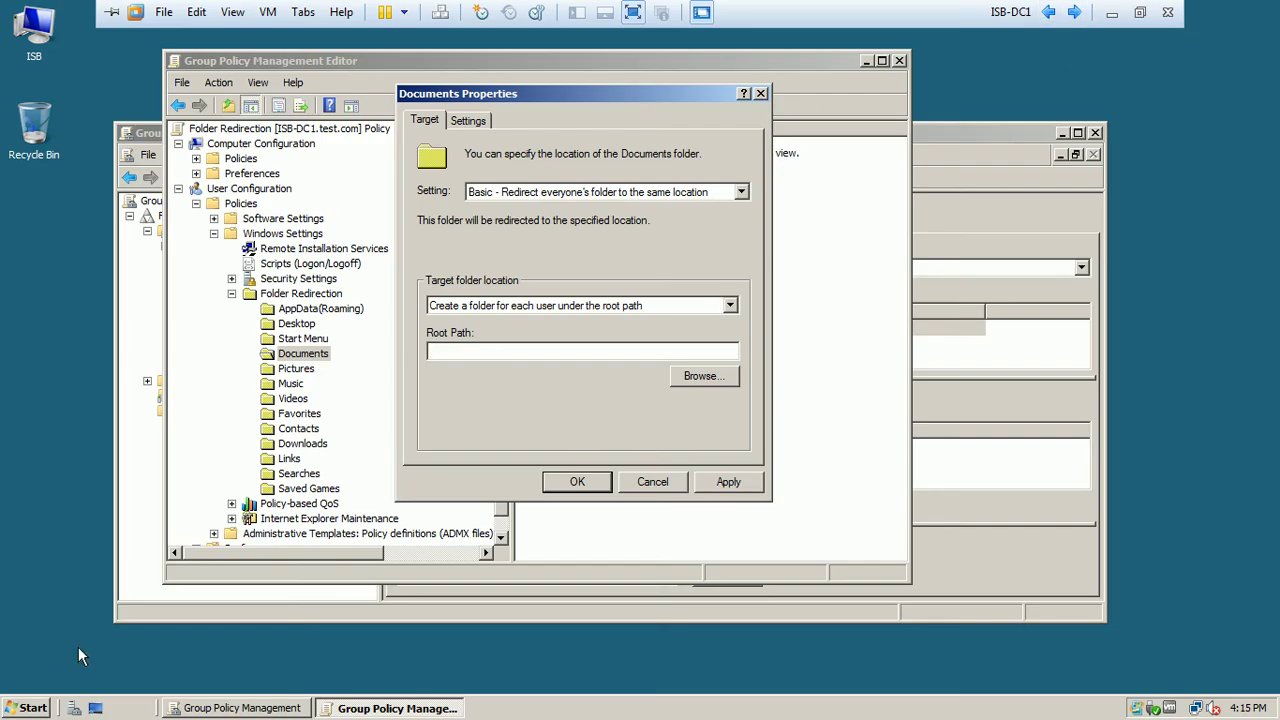
pyautogui.click(27, 712)
pyautogui.write('\\\\')
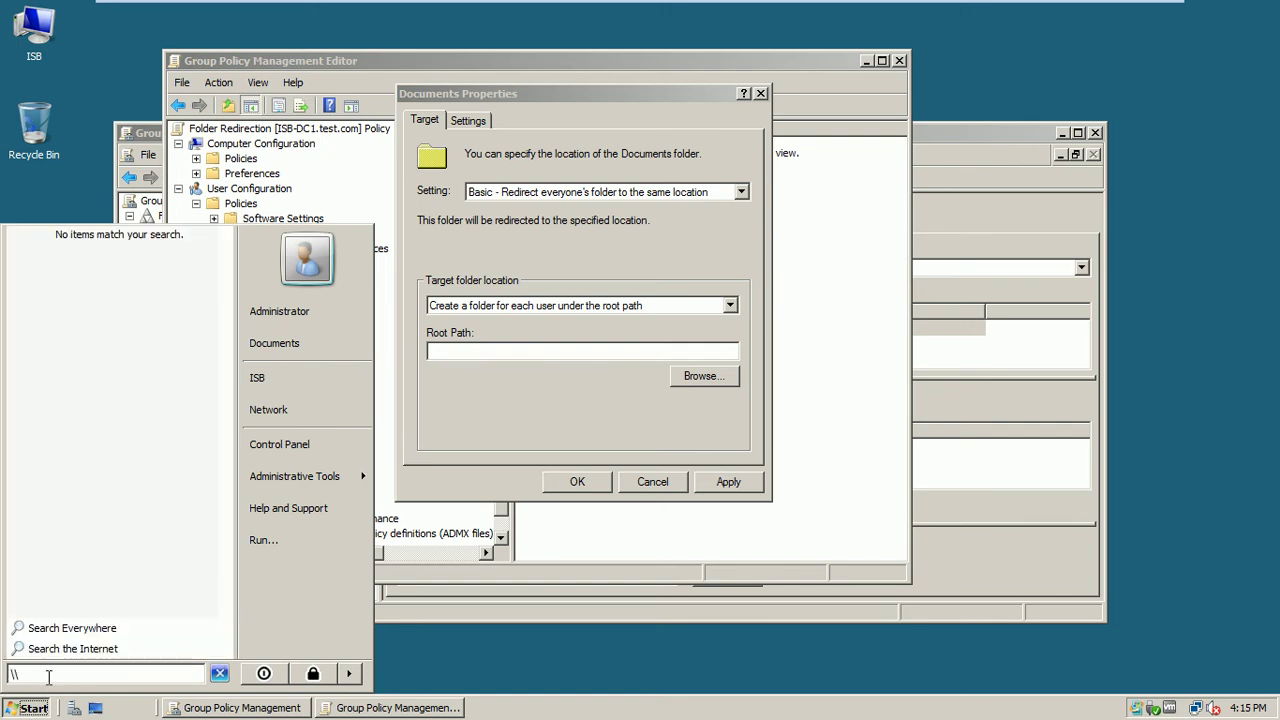
pyautogui.write('isb-mem1-srv8\\')
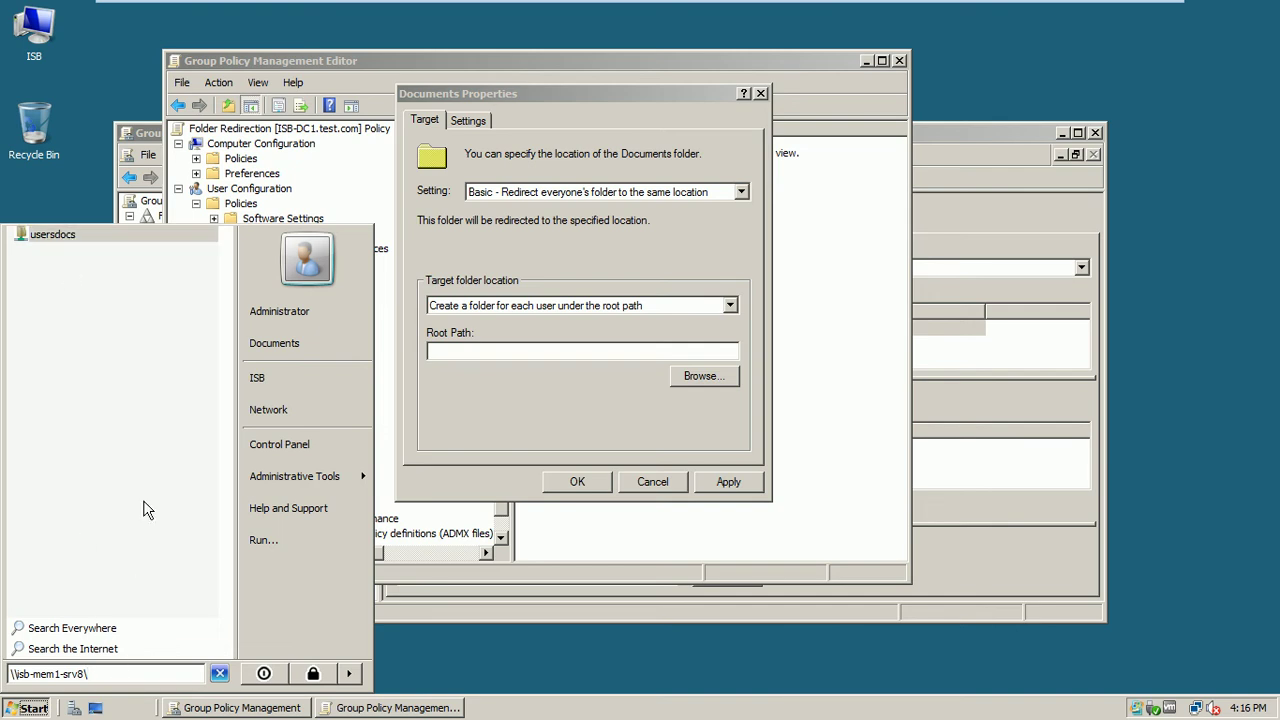
pyautogui.write('usersdocs')
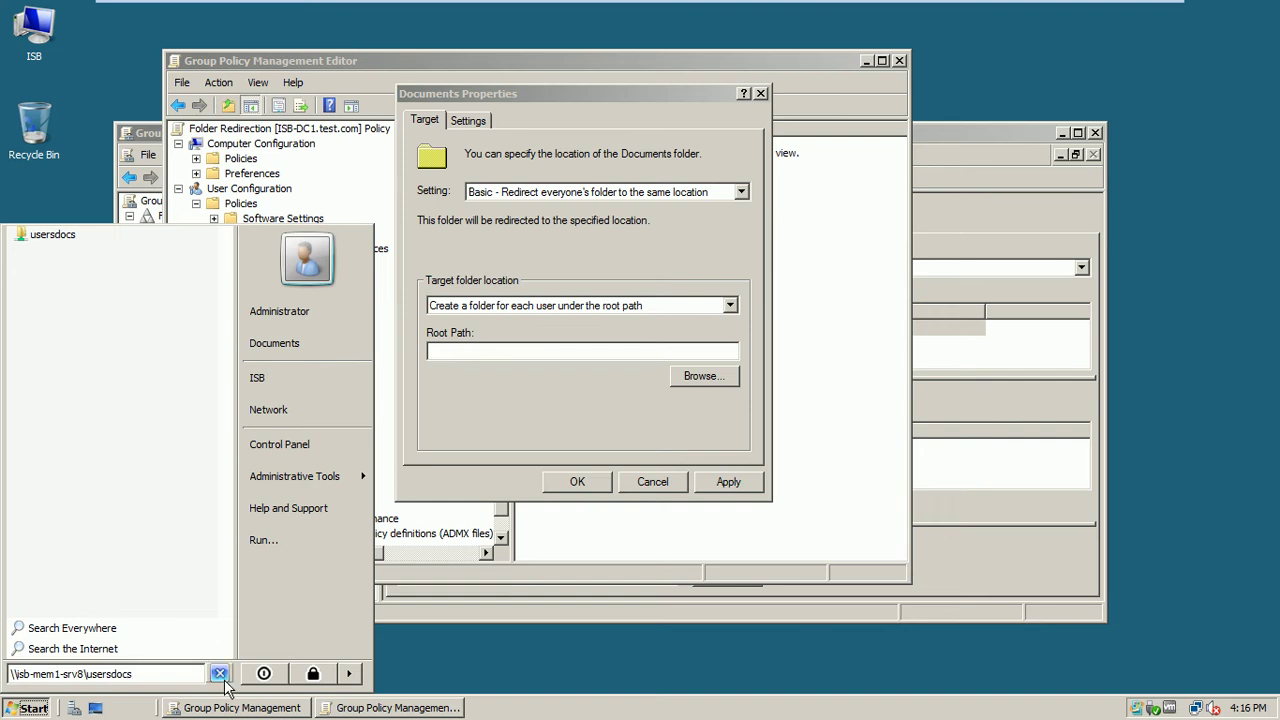
pyautogui.moveTo(170, 675); pyautogui.dragTo(10, 675)
pyautogui.hotkey('ctrl', 'c')
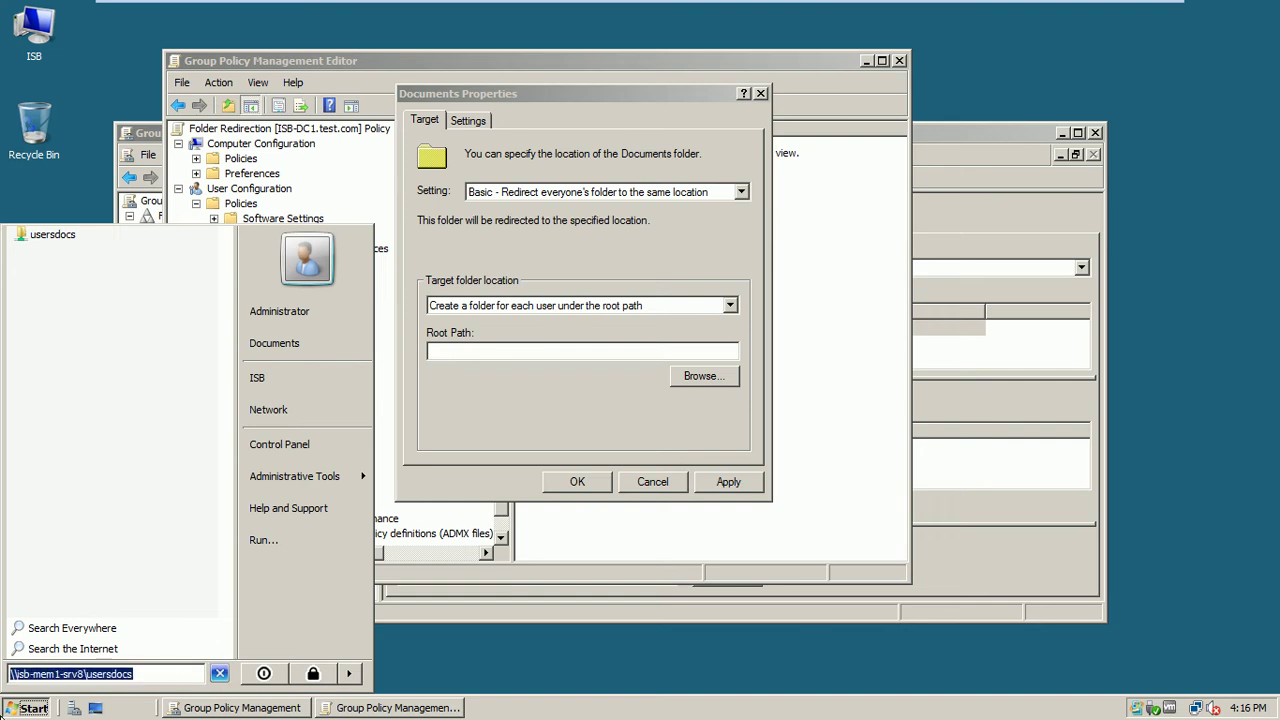
pyautogui.click(42, 236)
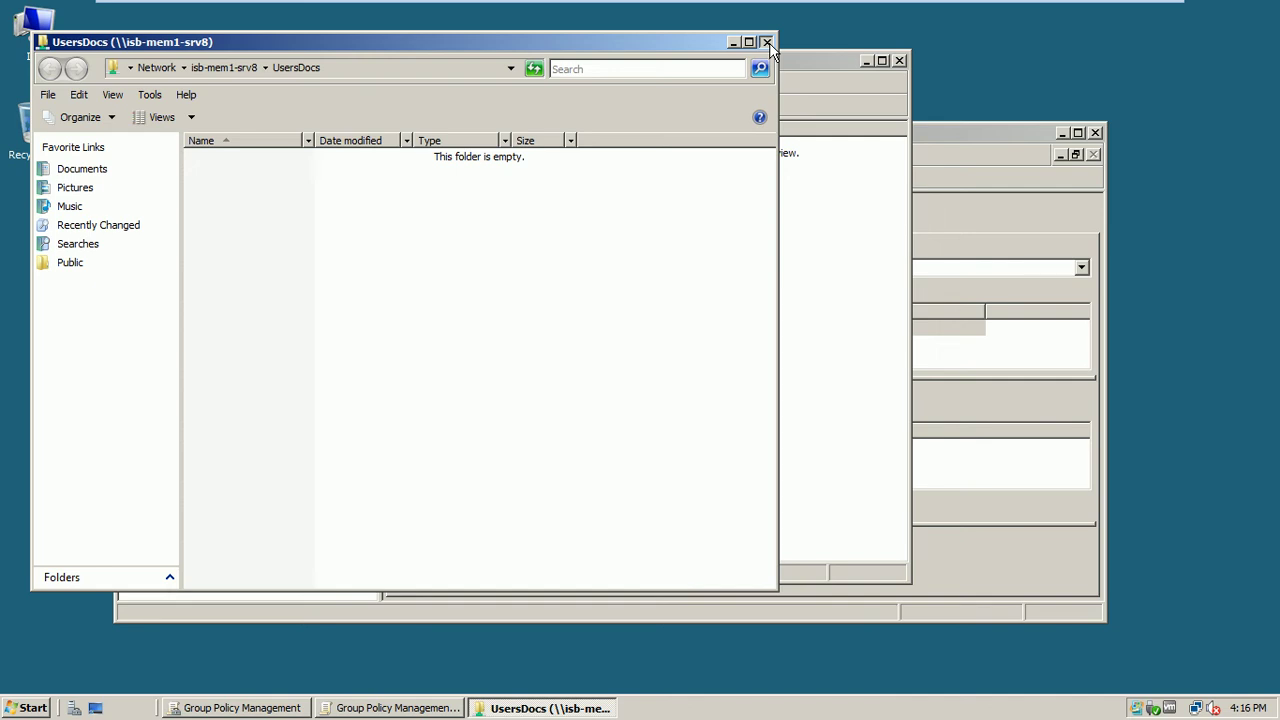
pyautogui.click(766, 43)
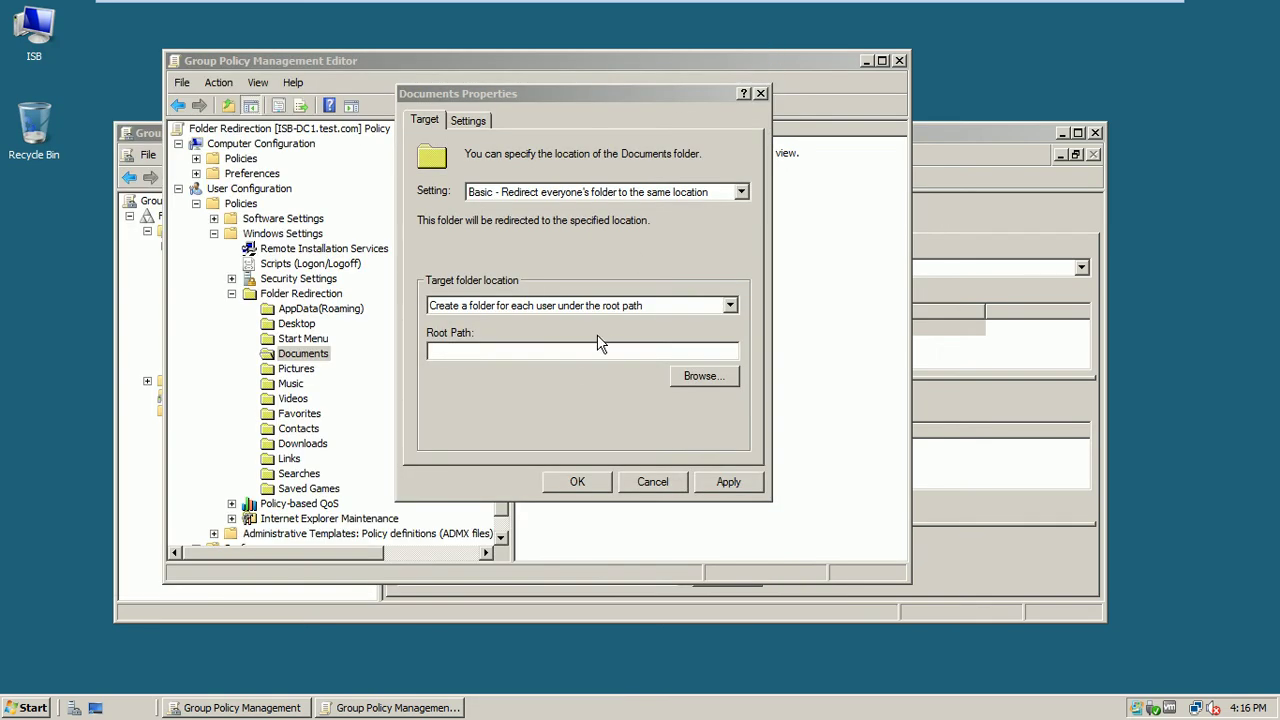
# Paste \\isb-mem1-srv8\usersdocs as the root path and apply, accepting the older-Windows warning
pyautogui.click(568, 355)
pyautogui.hotkey('ctrl', 'v')
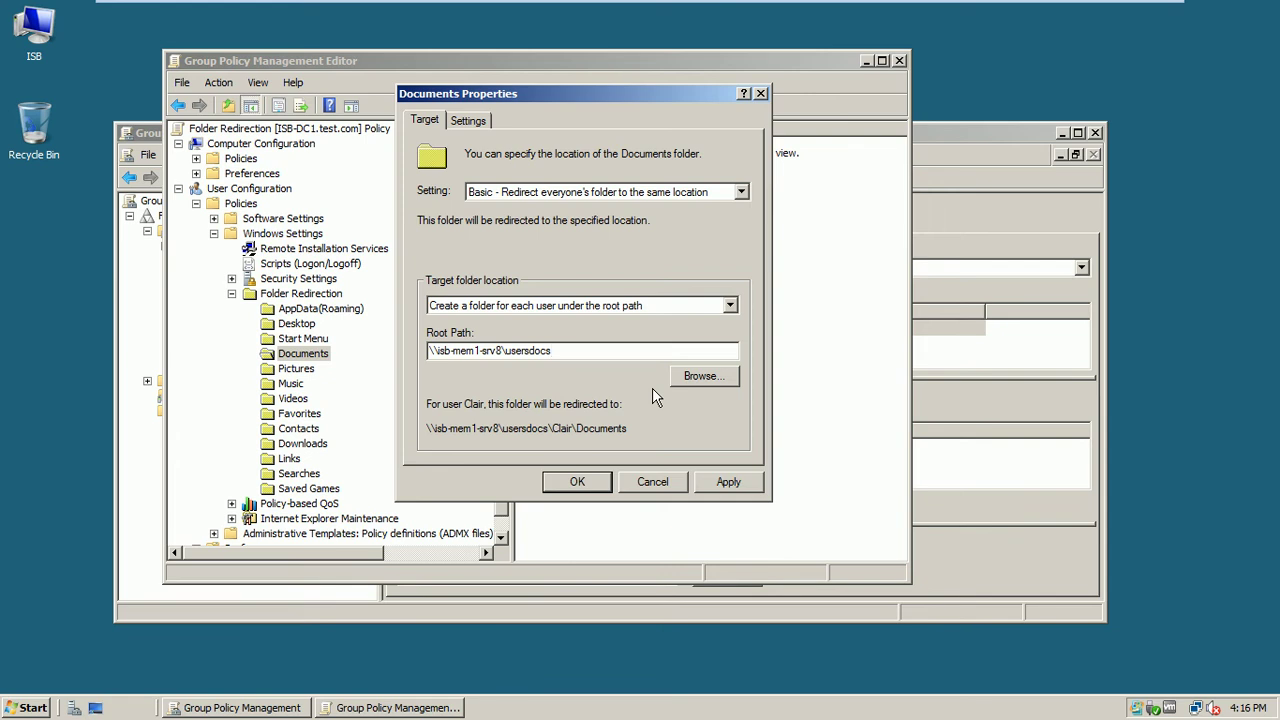
pyautogui.click(713, 481)
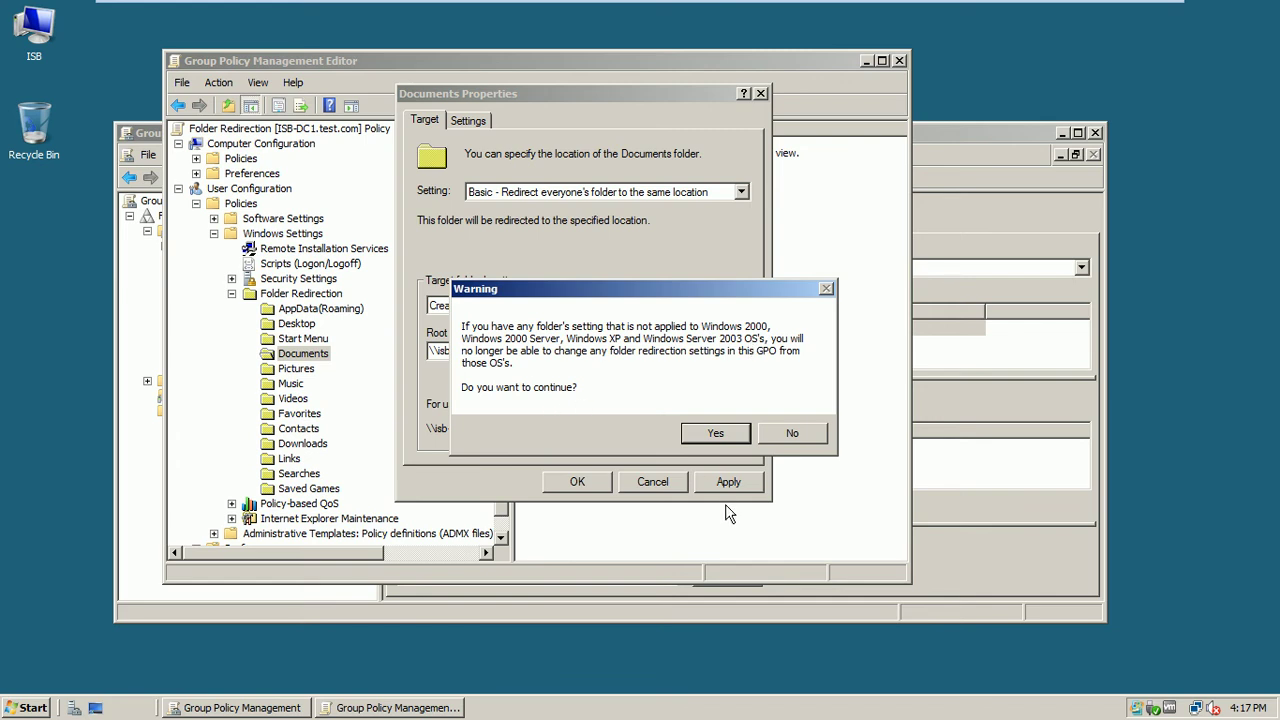
pyautogui.click(714, 433)
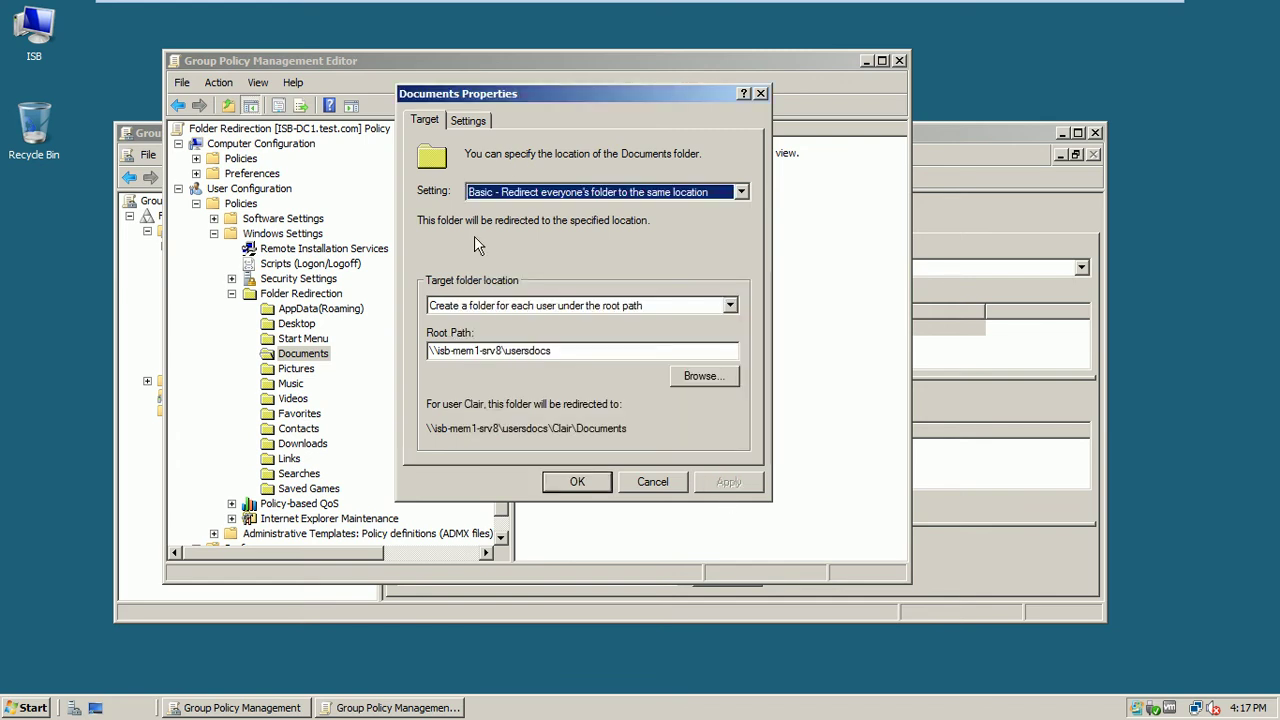
pyautogui.click(476, 123)
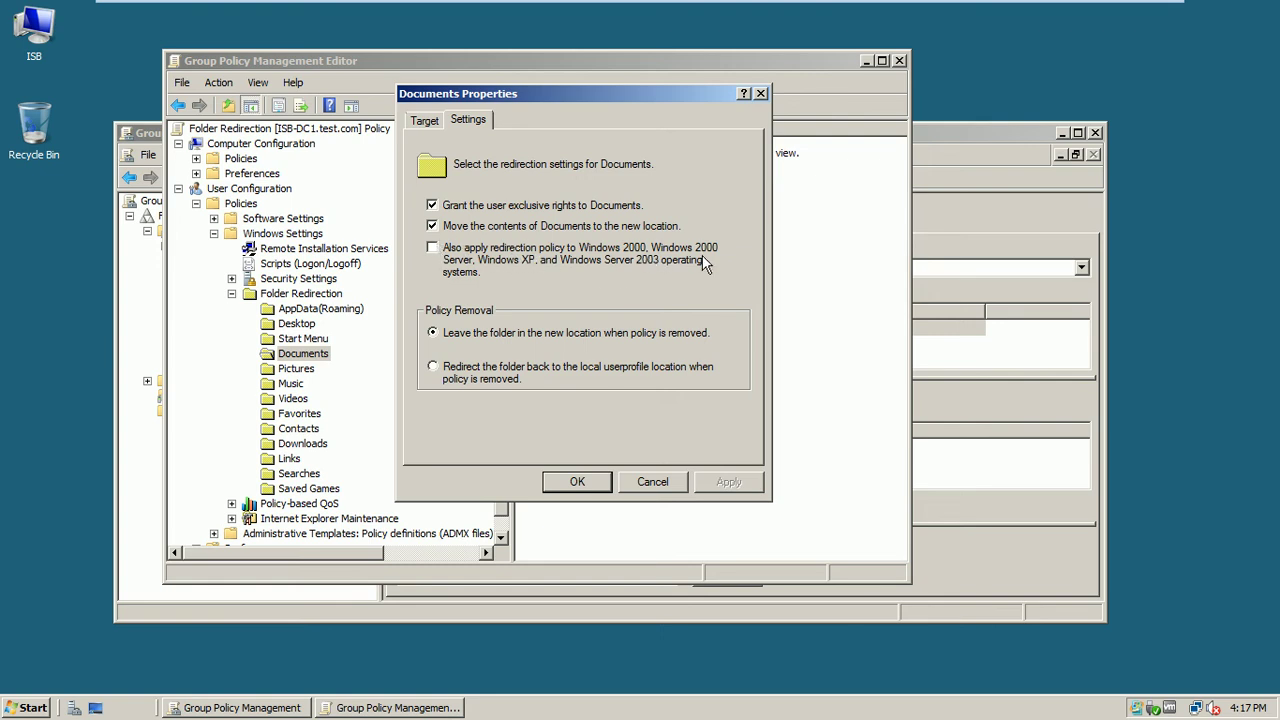
# Turn off redirection for older Windows versions, reapply with the warning accepted, and close Documents Properties
pyautogui.click(443, 255)
pyautogui.click(425, 119)
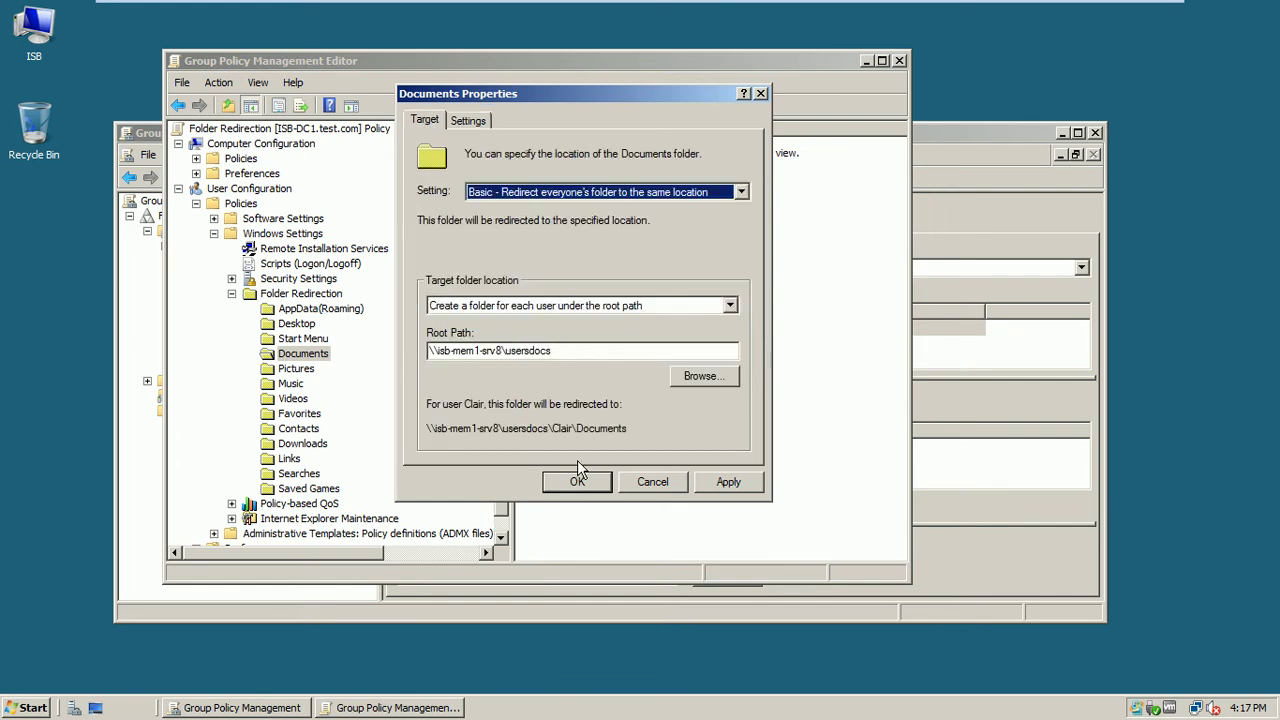
pyautogui.click(728, 482)
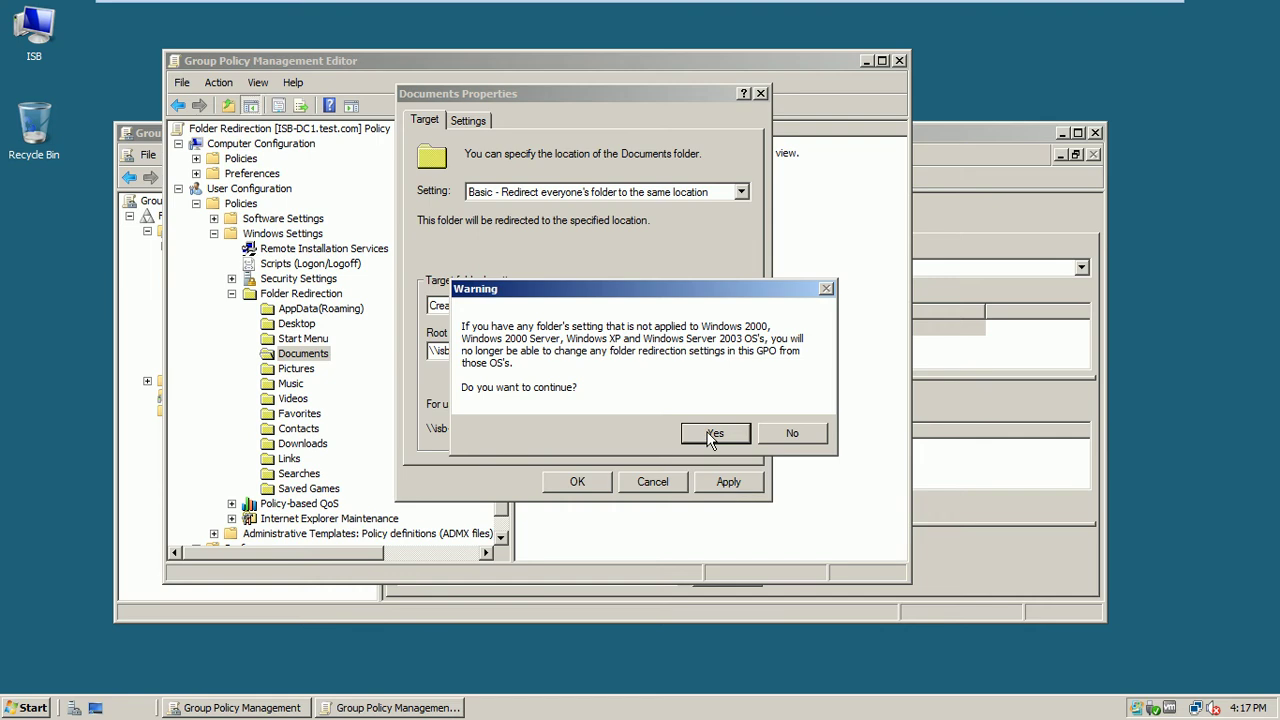
pyautogui.click(714, 434)
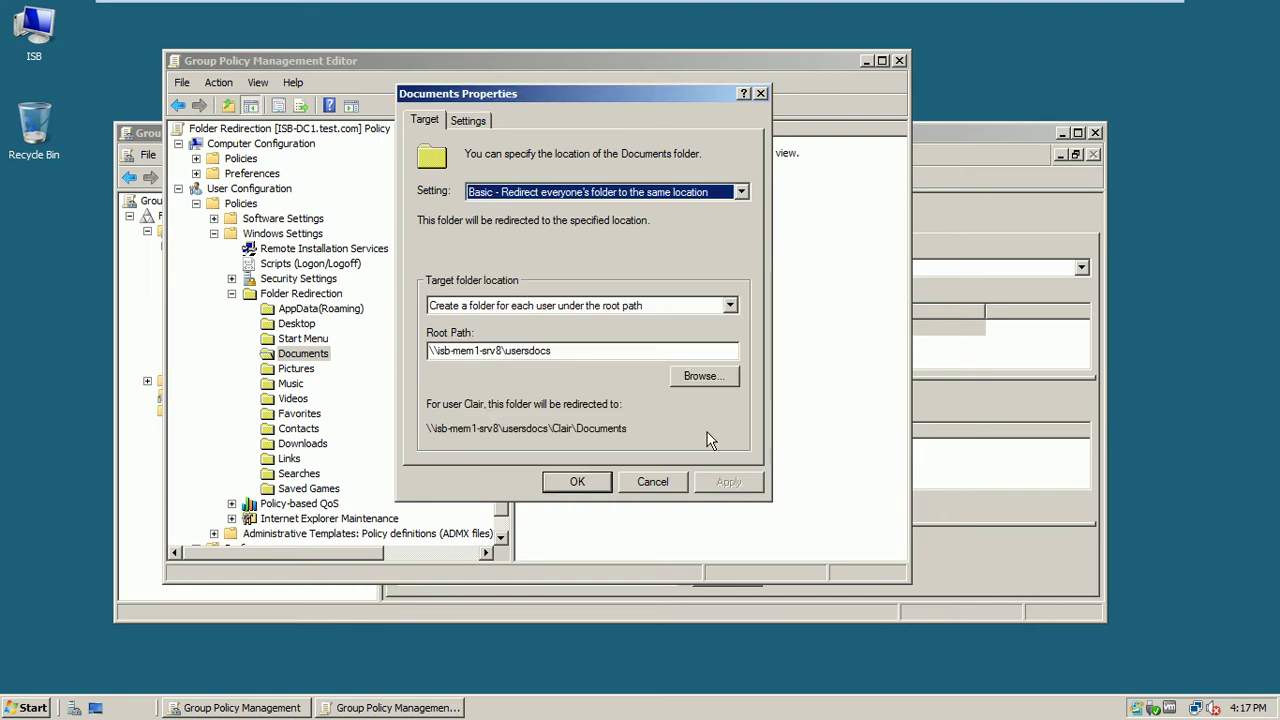
pyautogui.click(578, 482)
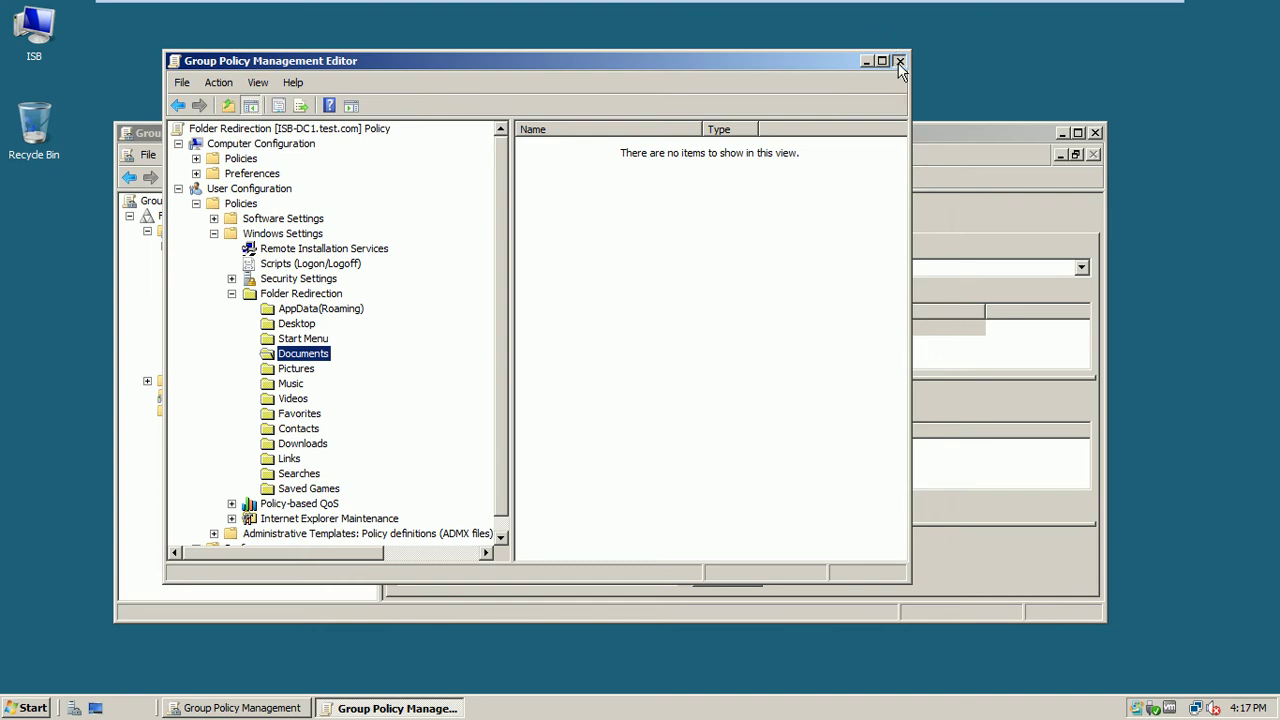
# Close the editor and review the Folder Redirection GPO's settings report in maximized Group Policy Management
pyautogui.click(899, 61)
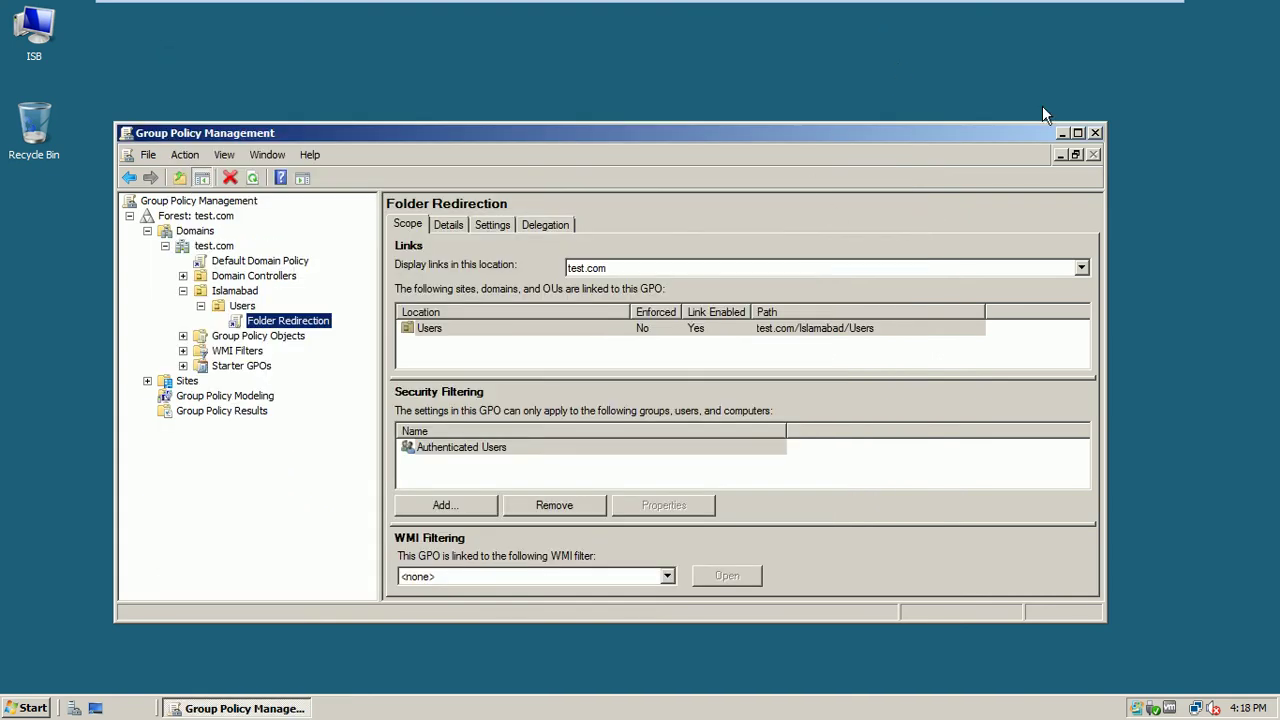
pyautogui.doubleClick(657, 136)
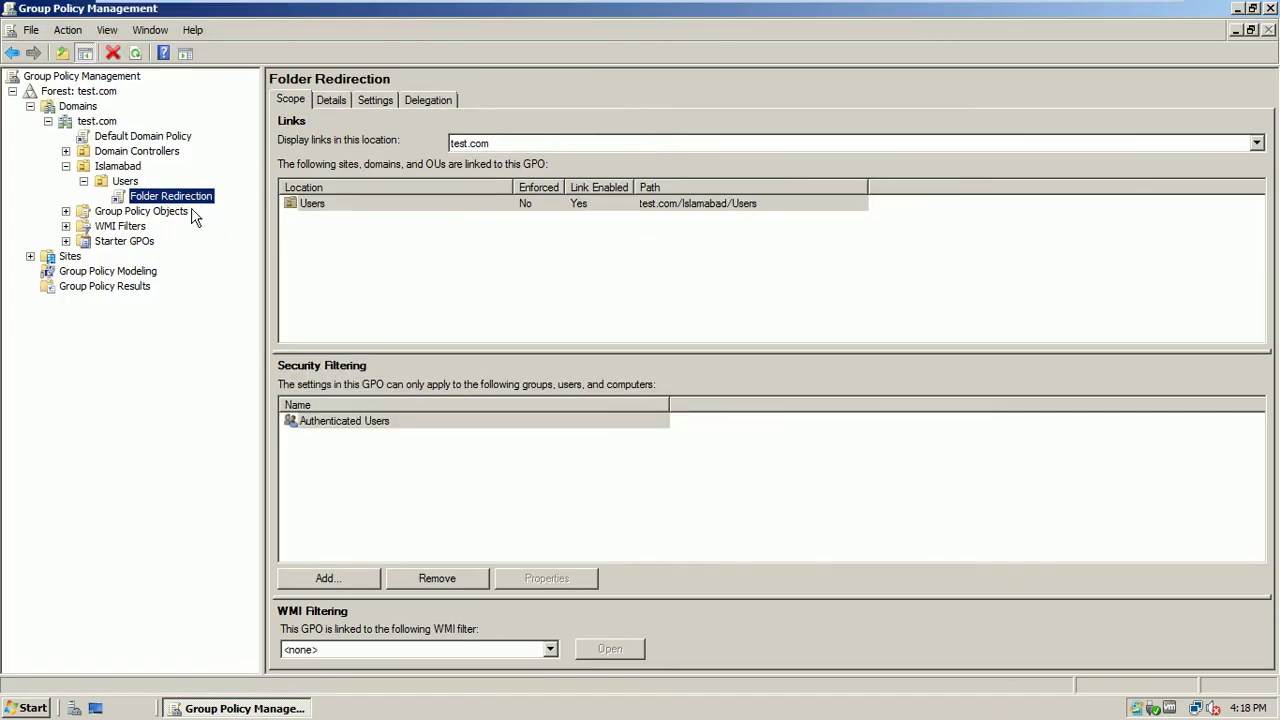
pyautogui.click(373, 100)
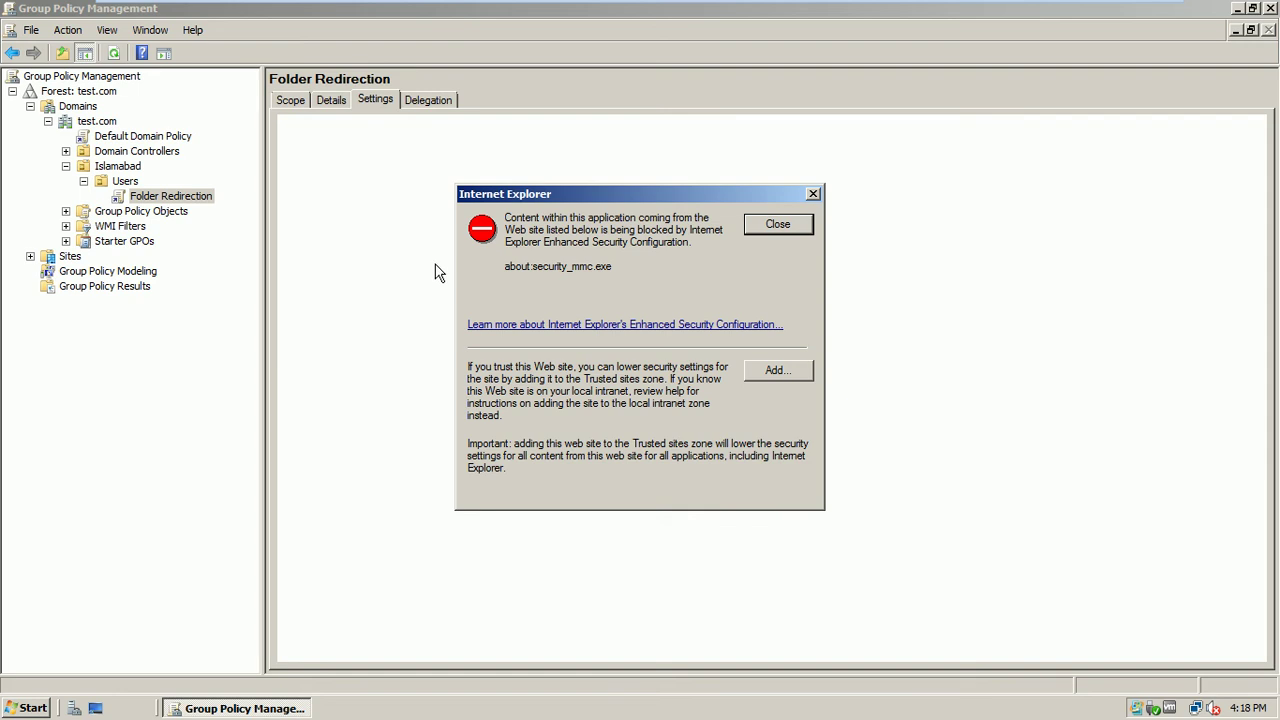
pyautogui.click(786, 224)
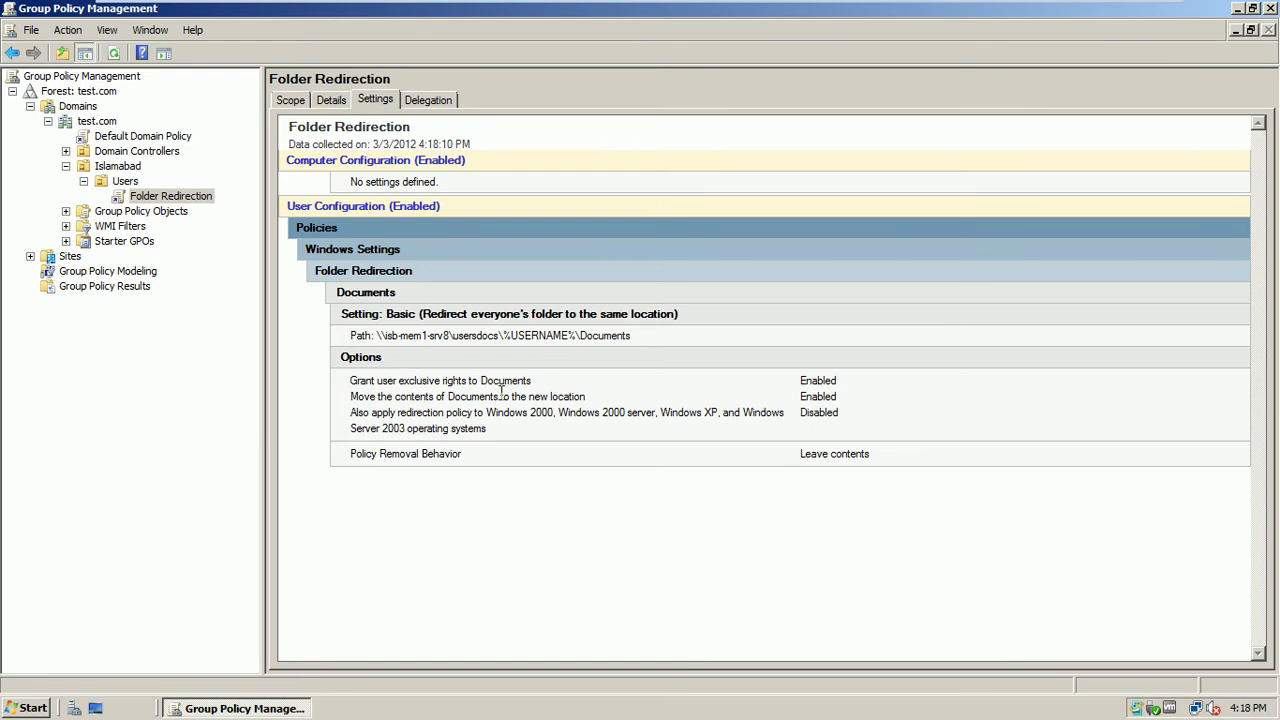
pyautogui.rightClick(193, 198)
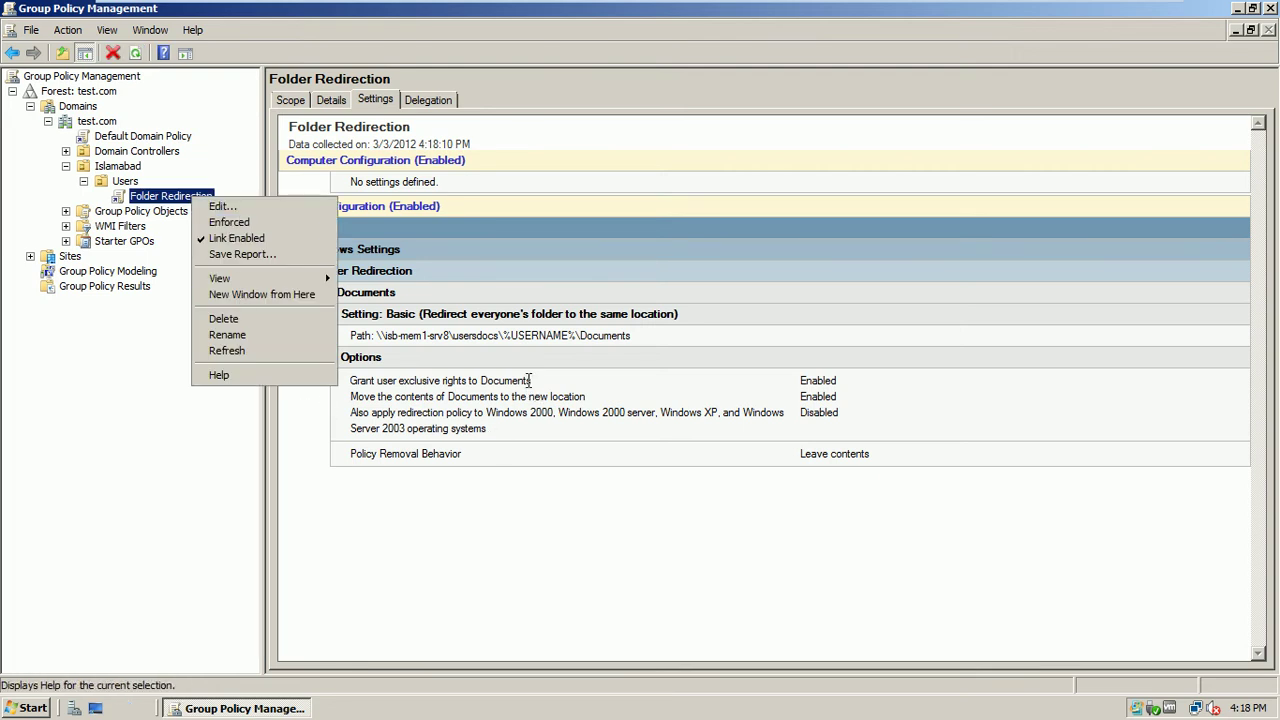
pyautogui.click(530, 385)
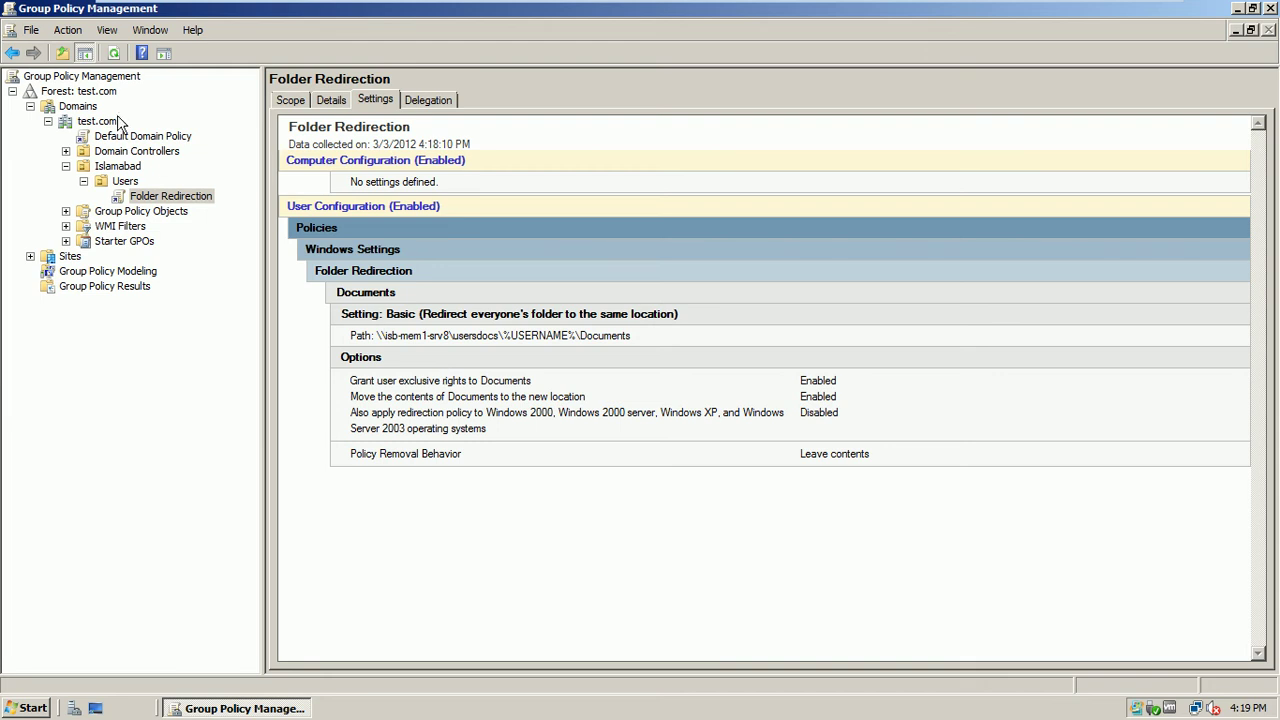
# Close Group Policy Management and refresh the server desktop
pyautogui.click(1270, 8)
pyautogui.rightClick(349, 308)
pyautogui.click(380, 352)
# Run gpupdate in an administrator Command Prompt, then close the window
pyautogui.click(22, 697)
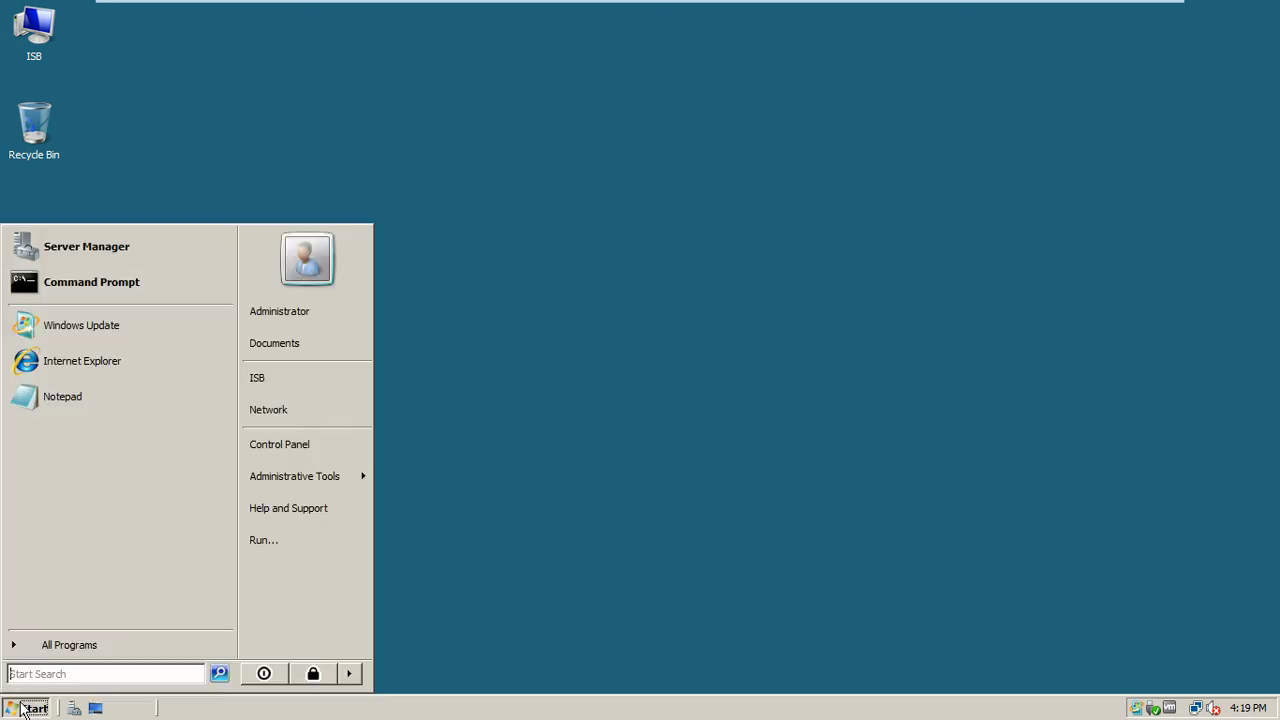
pyautogui.click(115, 286)
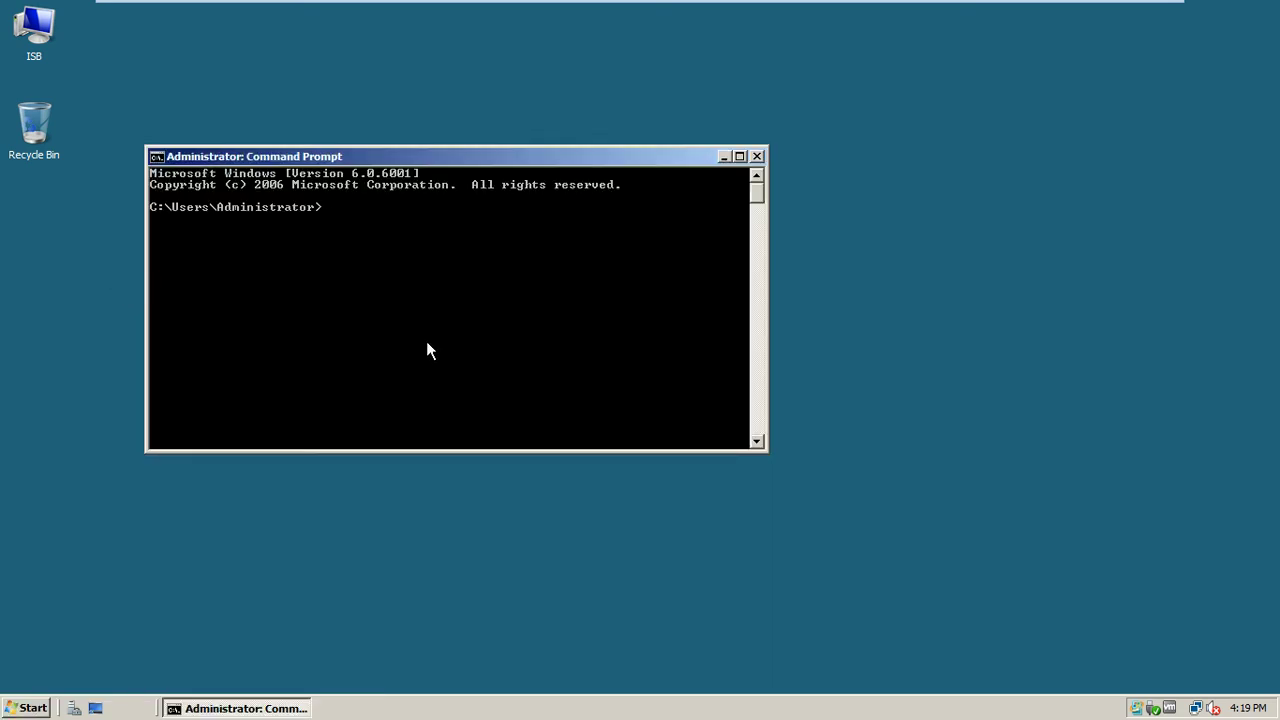
pyautogui.write('gpupdate')
pyautogui.press('Return')
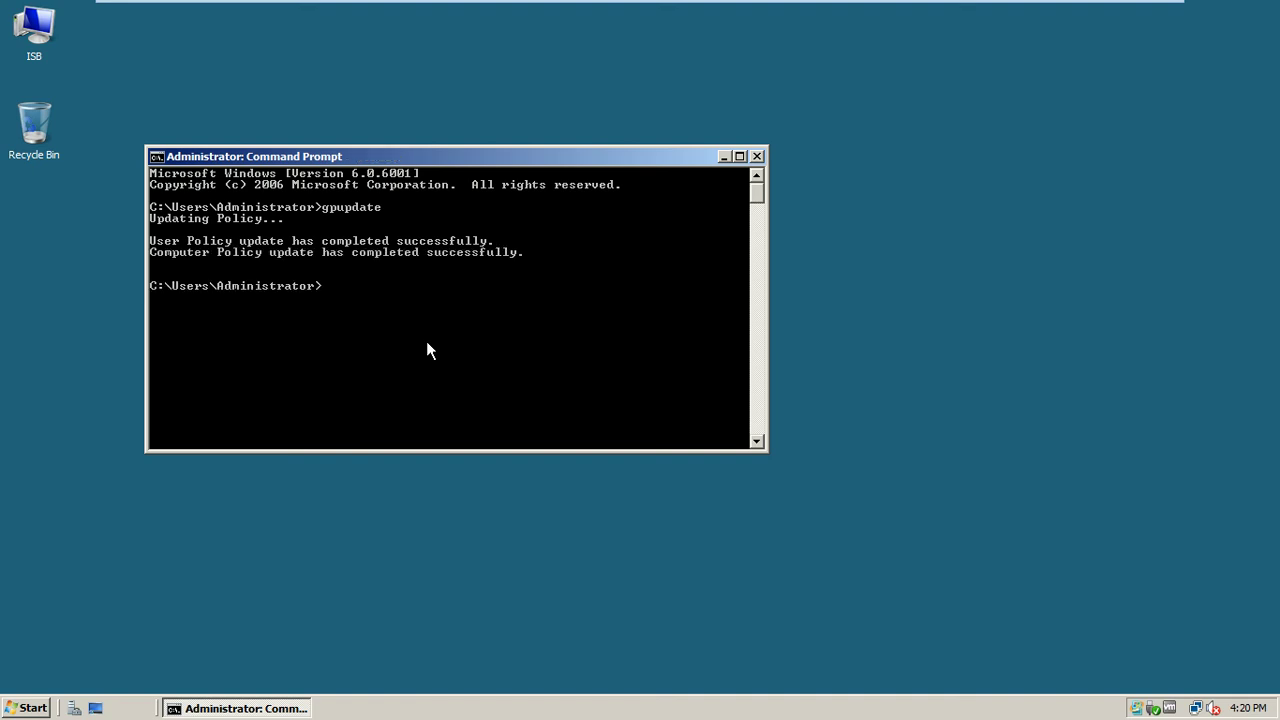
pyautogui.click(757, 156)
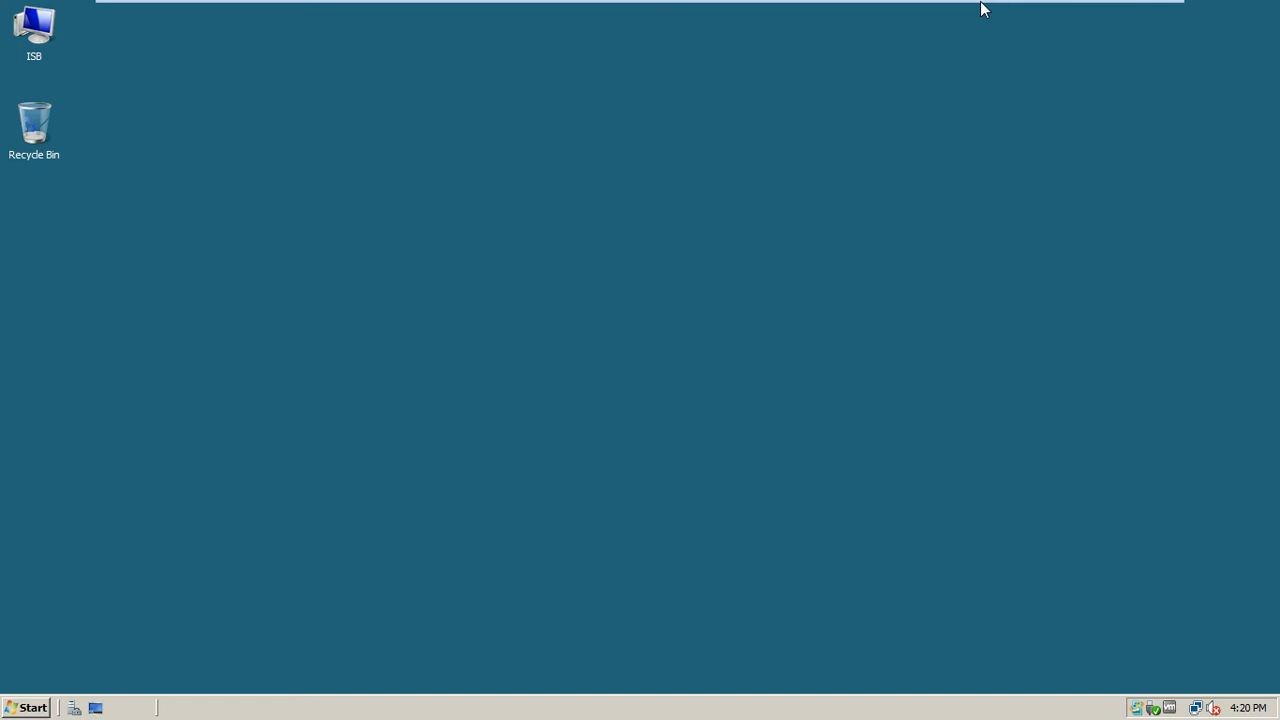
# Restart the Windows 7 client ISB-CL1-w7, then switch back to the ISB-DC1 server
pyautogui.moveTo(980, 5)
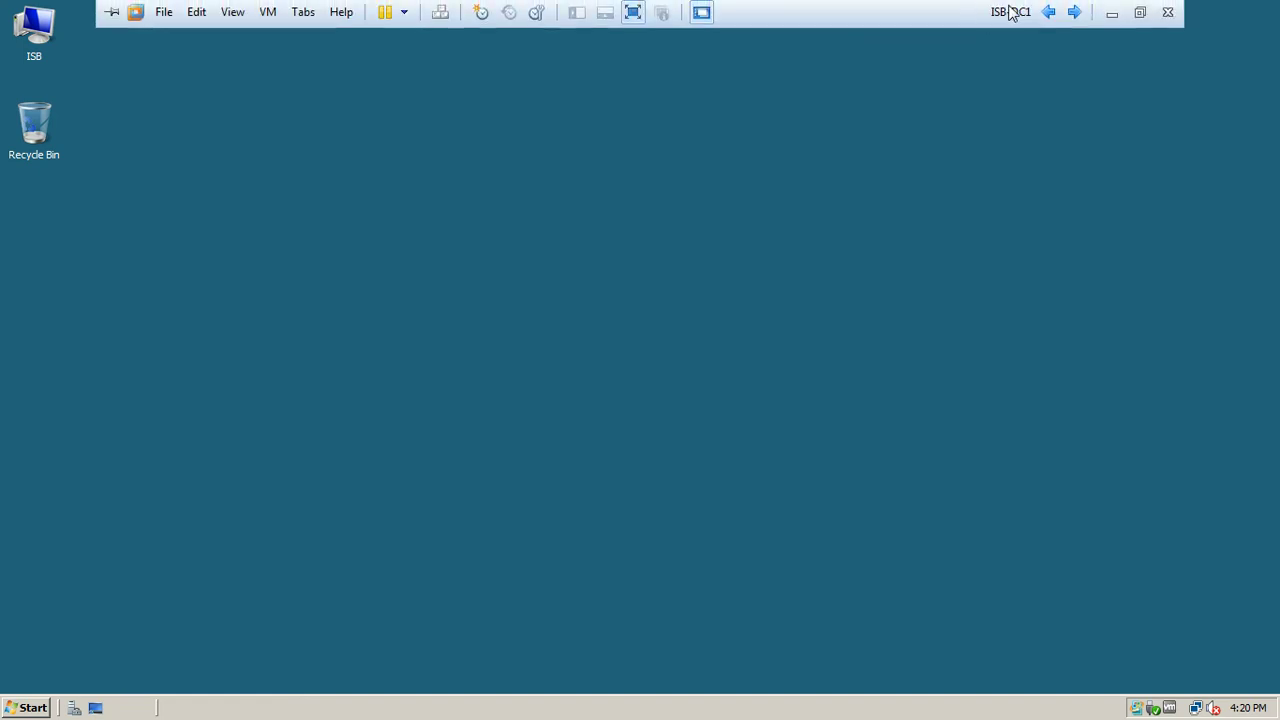
pyautogui.click(1078, 12)
pyautogui.click(1078, 12)
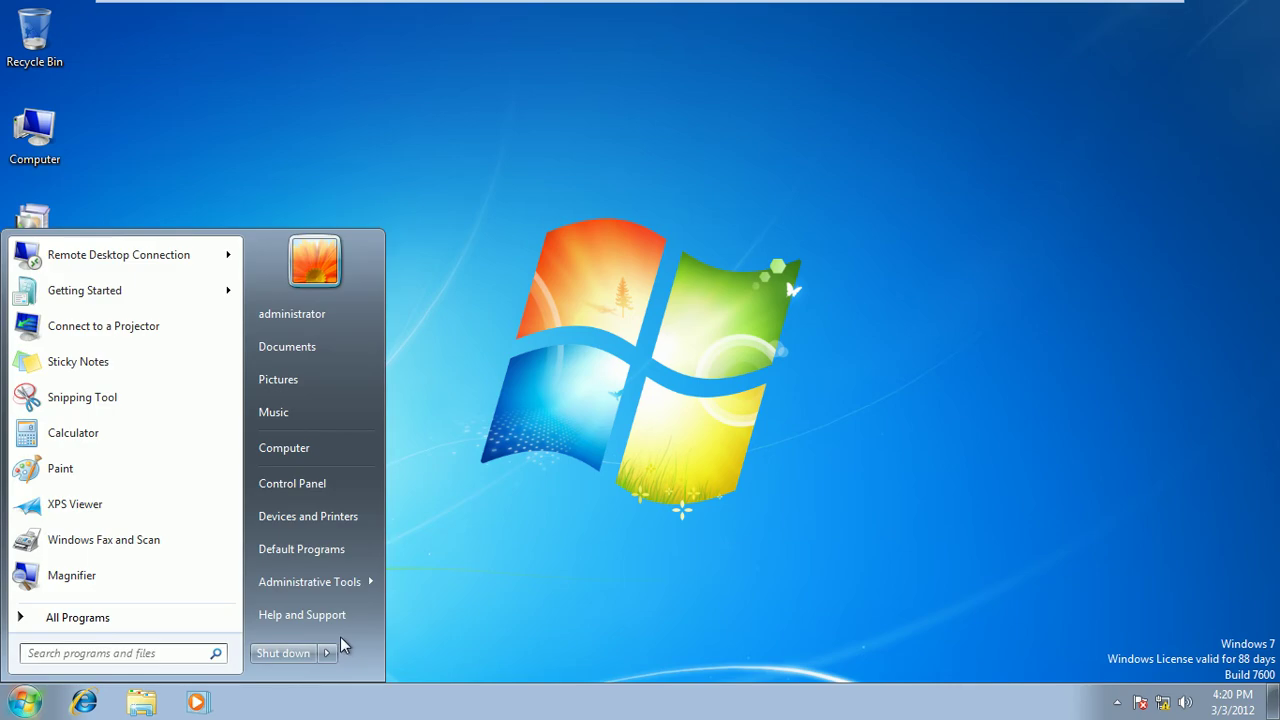
pyautogui.click(326, 653)
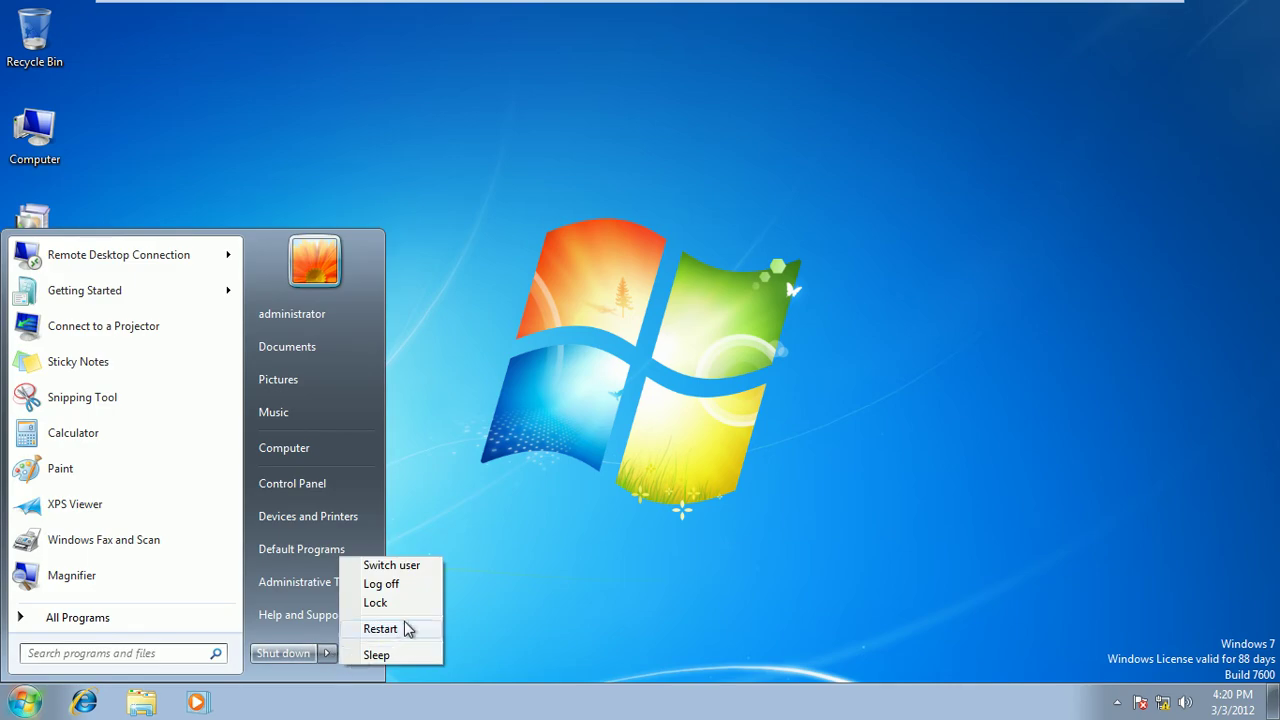
pyautogui.click(402, 628)
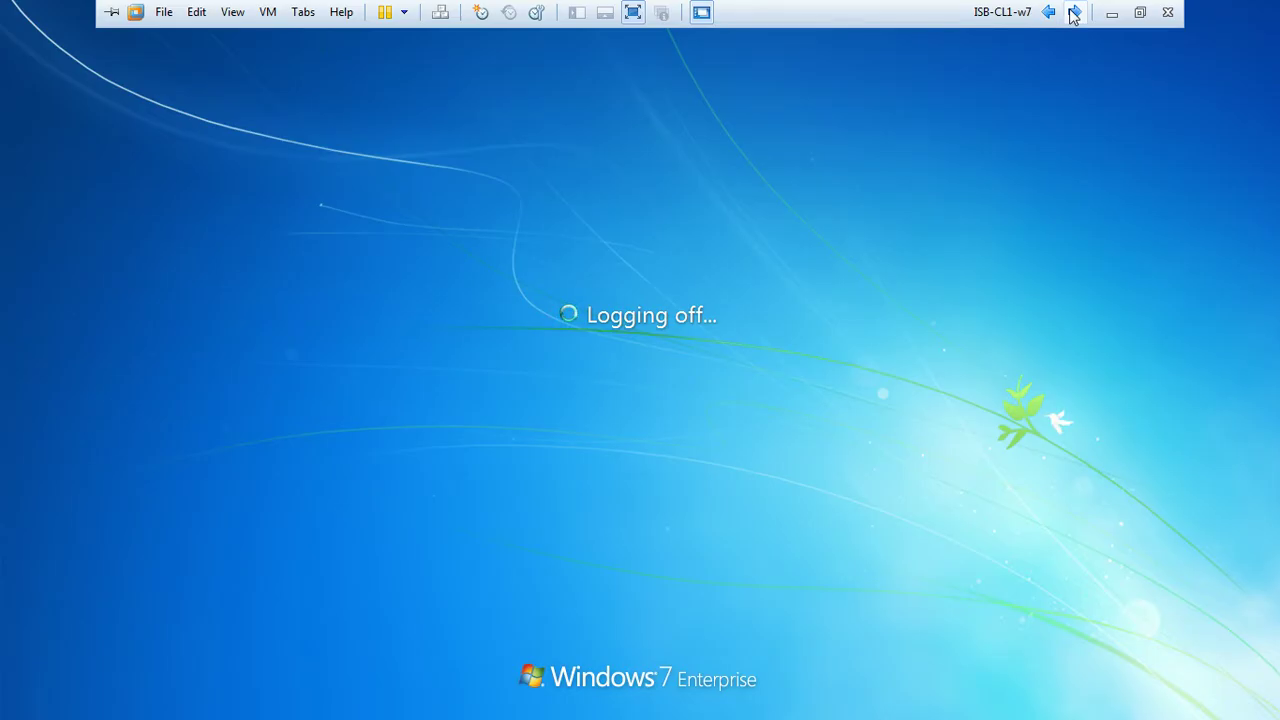
pyautogui.click(1073, 12)
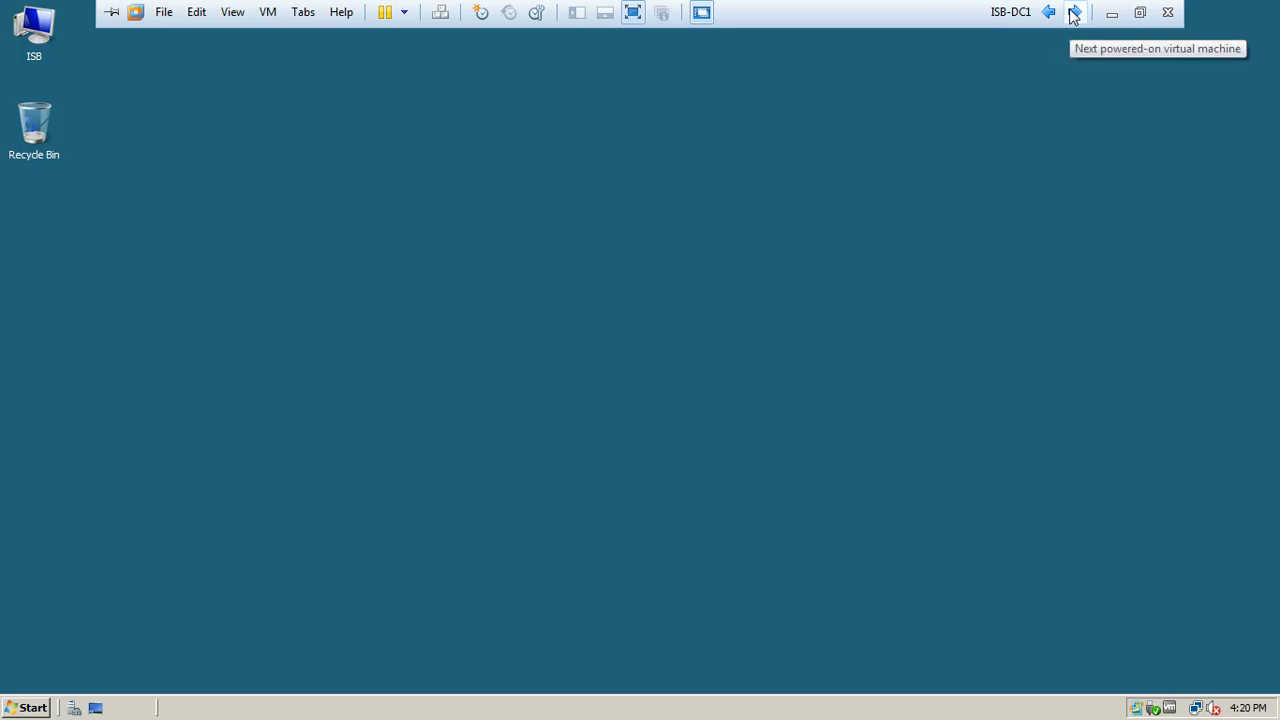
pyautogui.rightClick(528, 160)
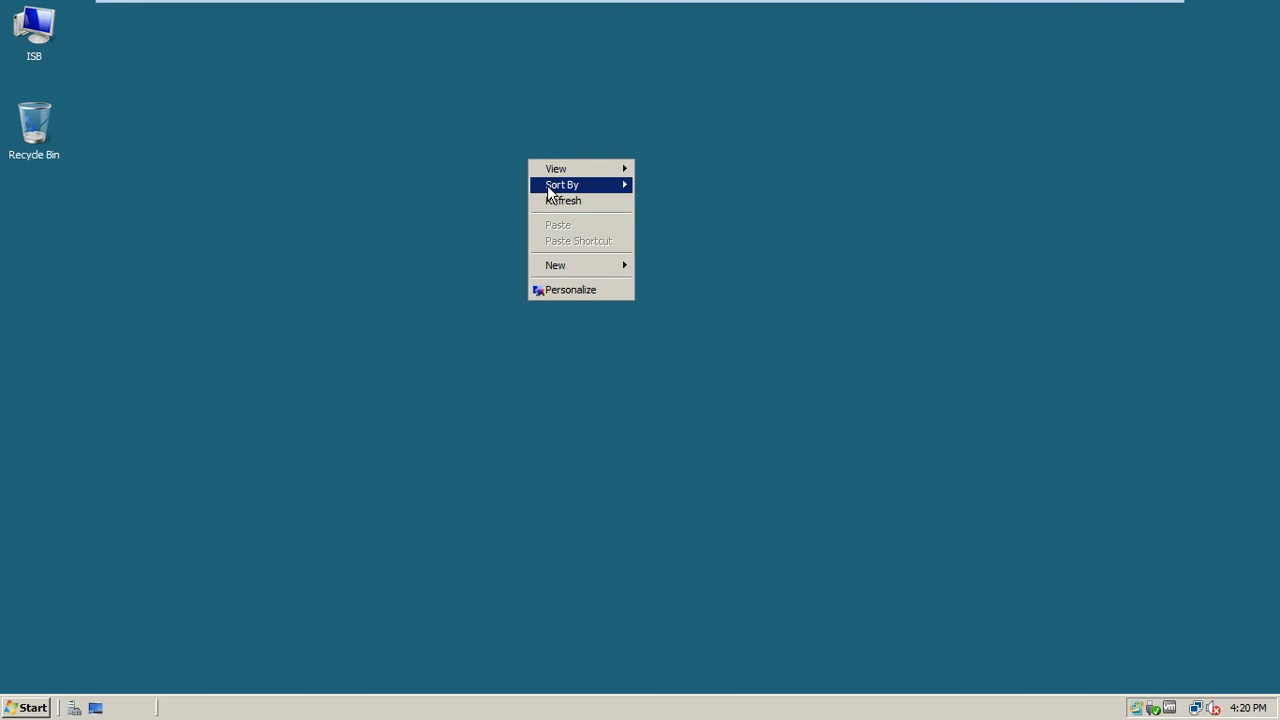
pyautogui.click(549, 200)
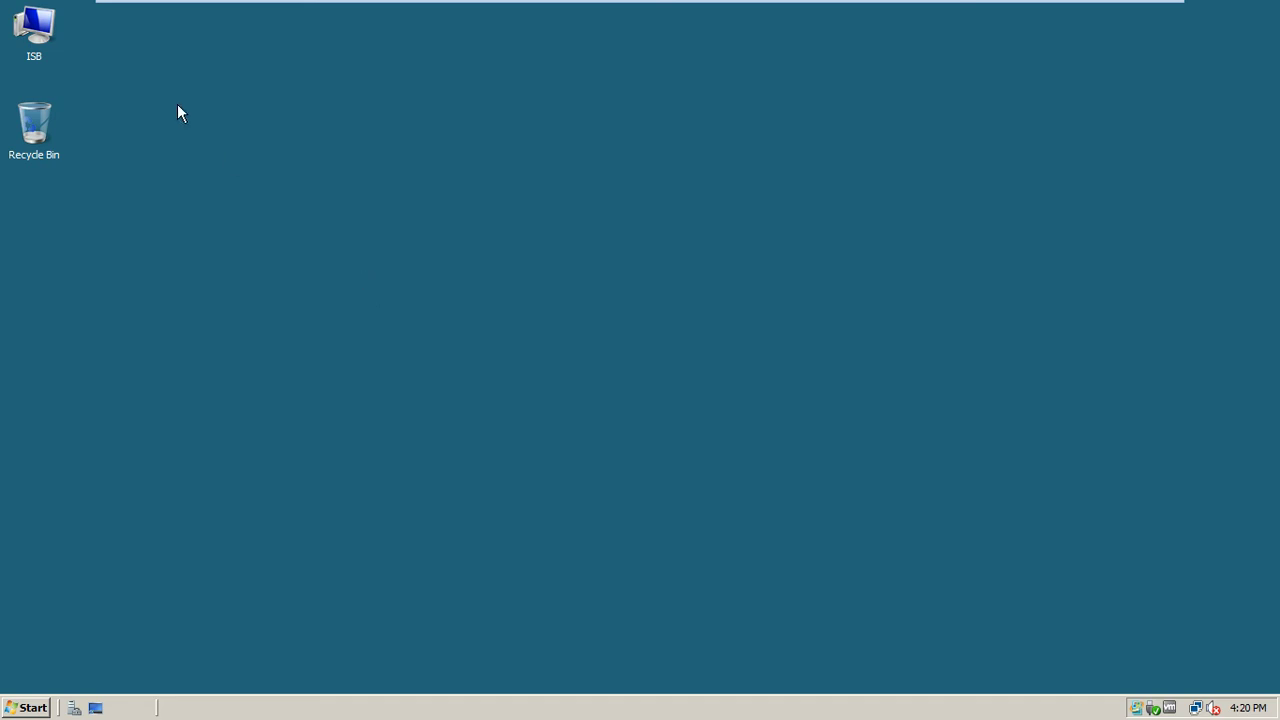
pyautogui.doubleClick(44, 50)
pyautogui.click(268, 205)
pyautogui.doubleClick(268, 205)
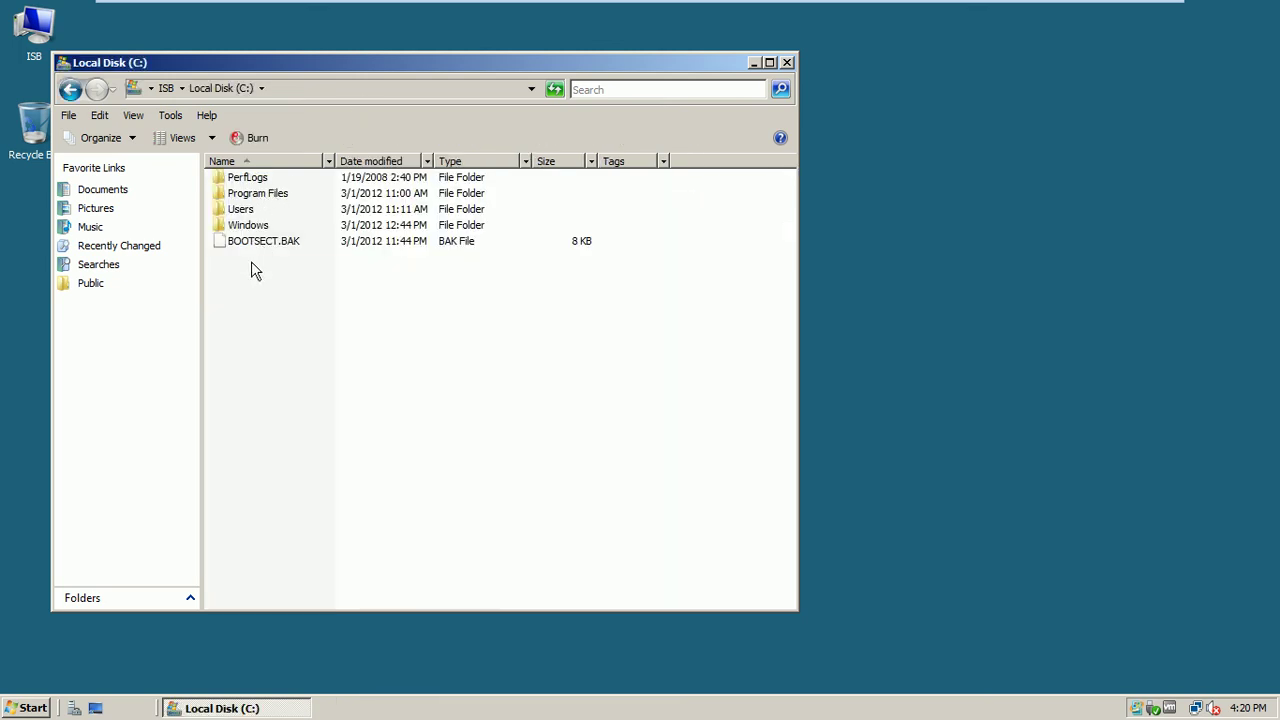
pyautogui.rightClick(251, 261)
pyautogui.click(241, 212)
pyautogui.rightClick(241, 214)
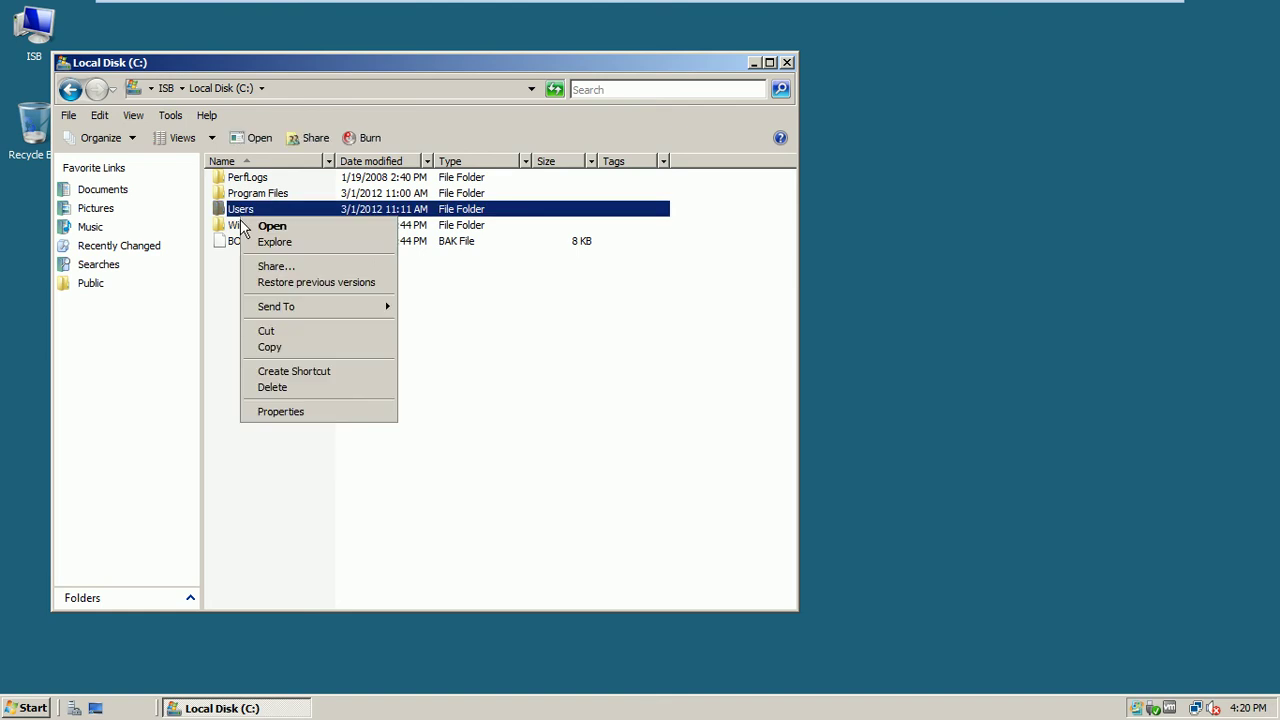
pyautogui.click(281, 411)
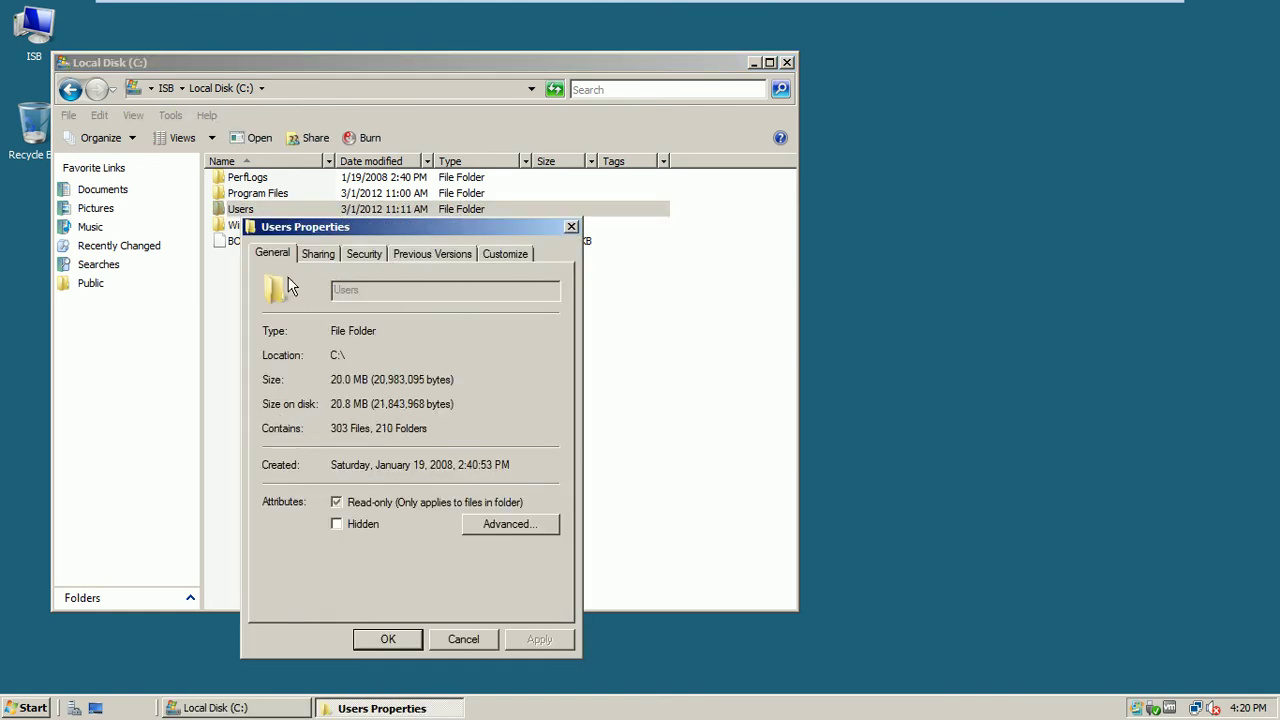
pyautogui.click(462, 639)
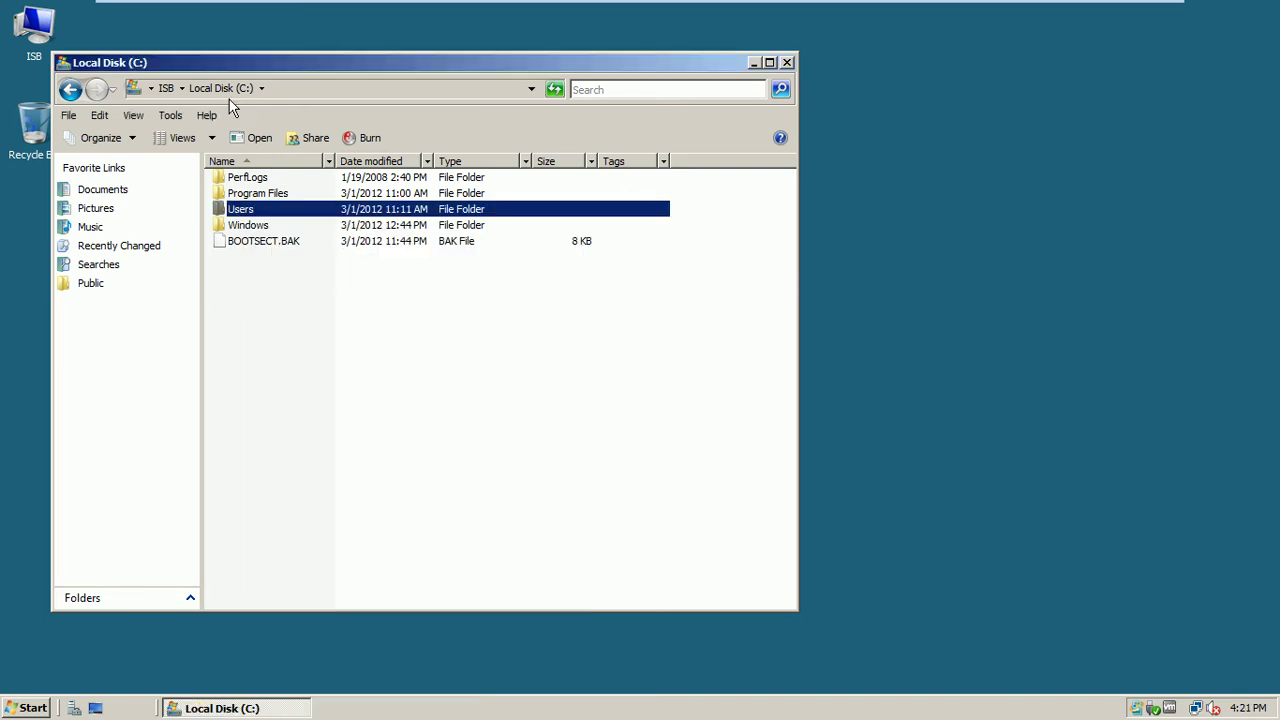
pyautogui.click(71, 90)
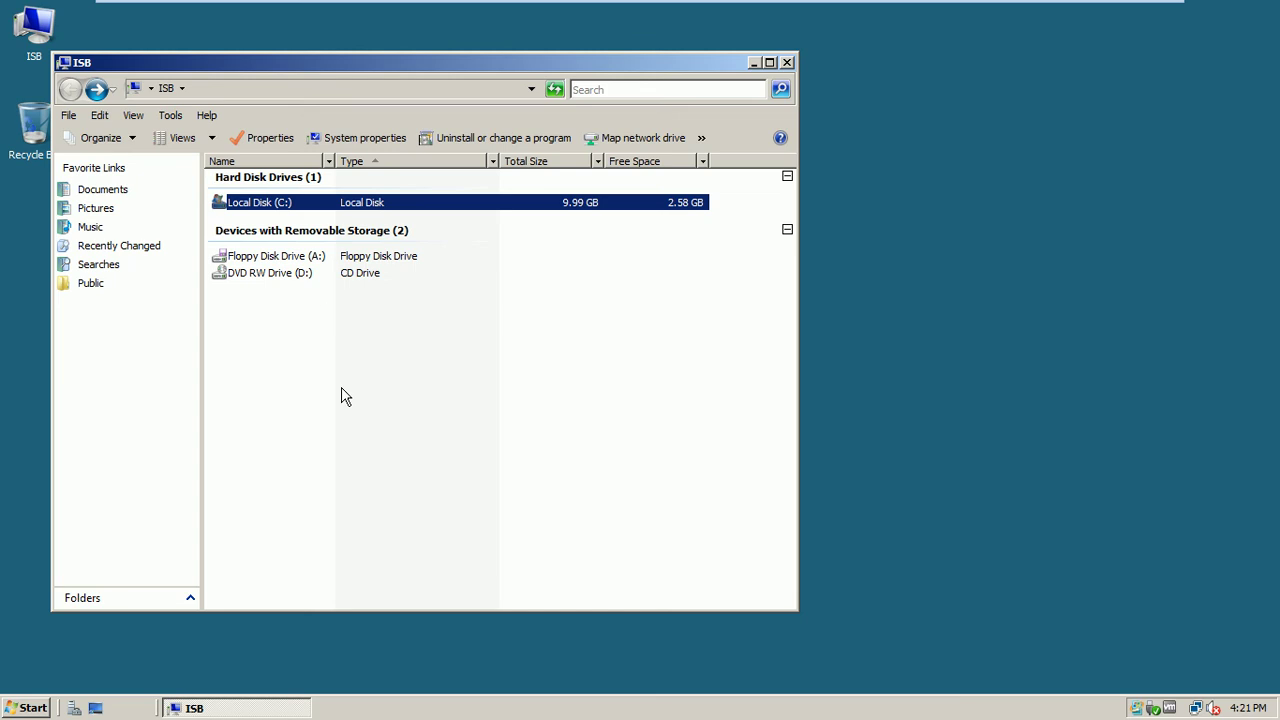
pyautogui.rightClick(281, 209)
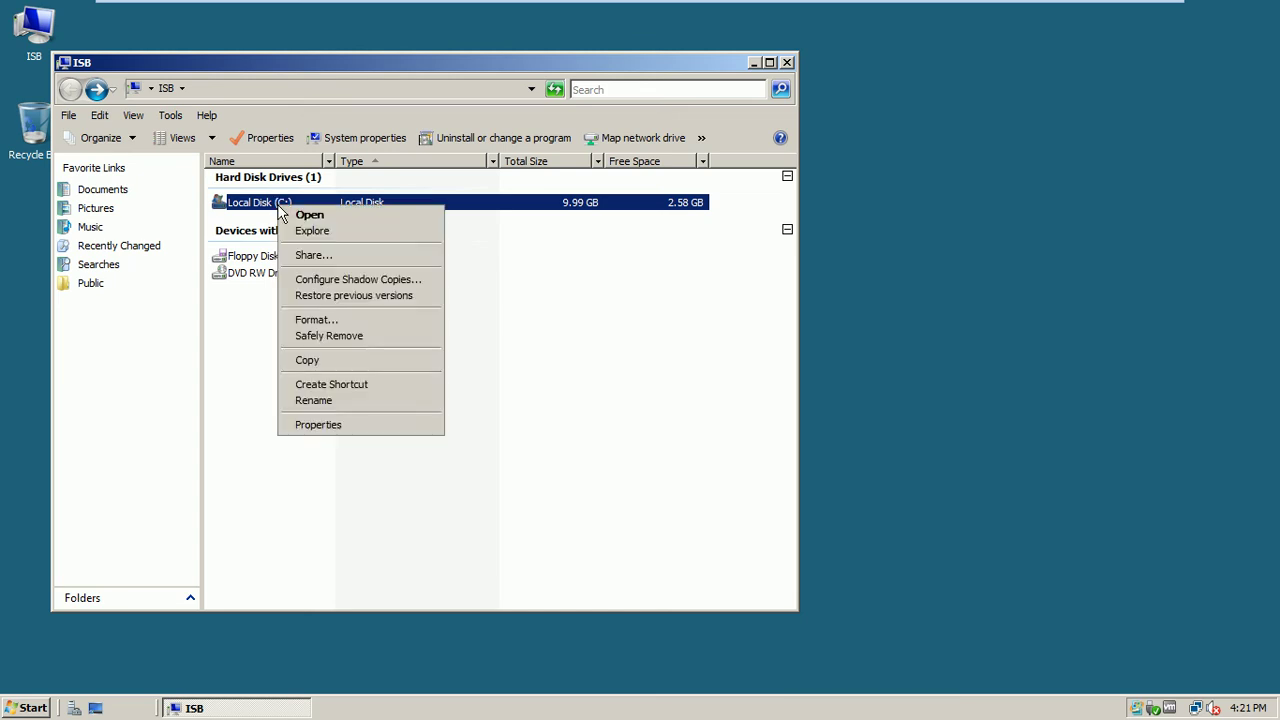
pyautogui.click(334, 428)
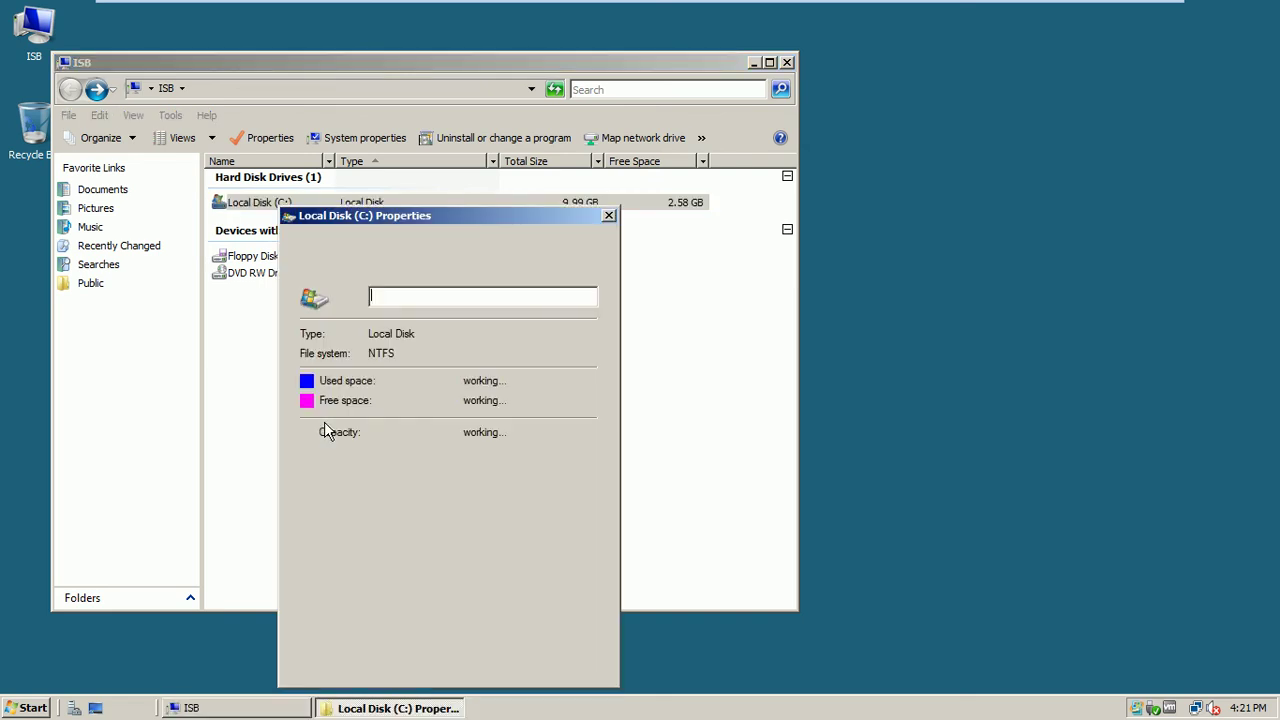
pyautogui.click(608, 216)
pyautogui.click(787, 63)
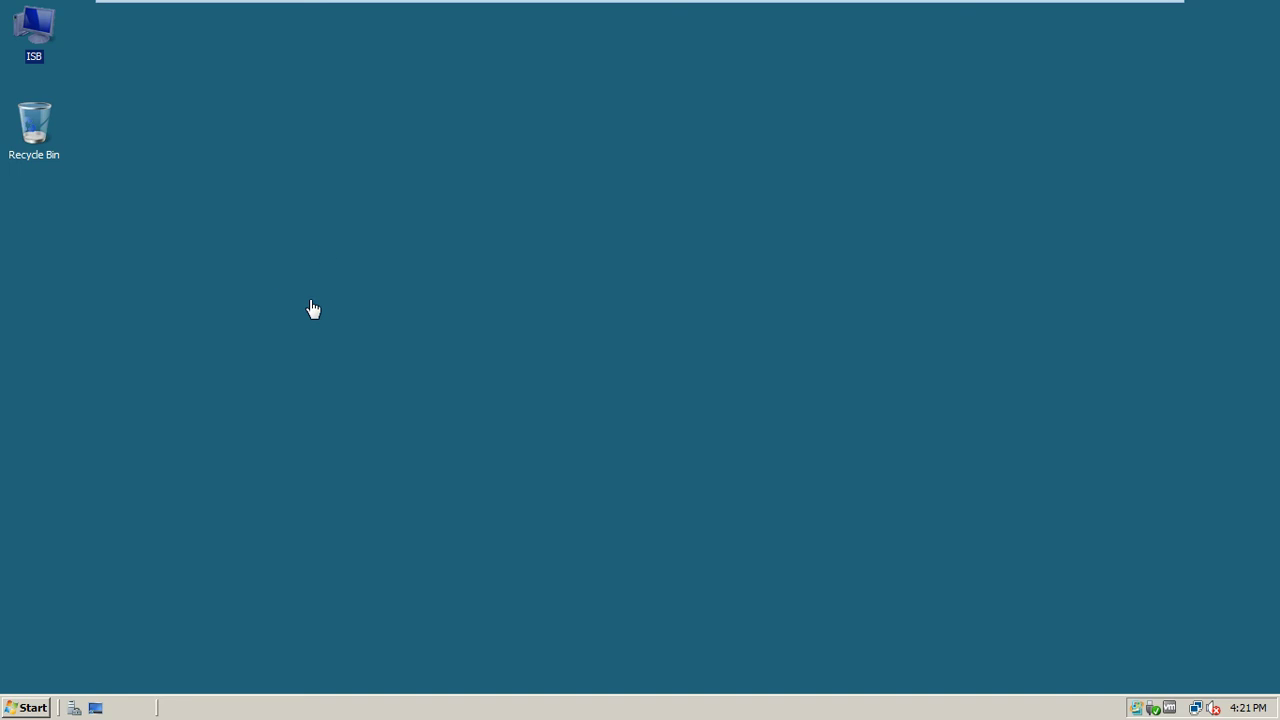
# Switch to the ISB-Mem1-Srv8 virtual machine and refresh its desktop
pyautogui.click(1076, 12)
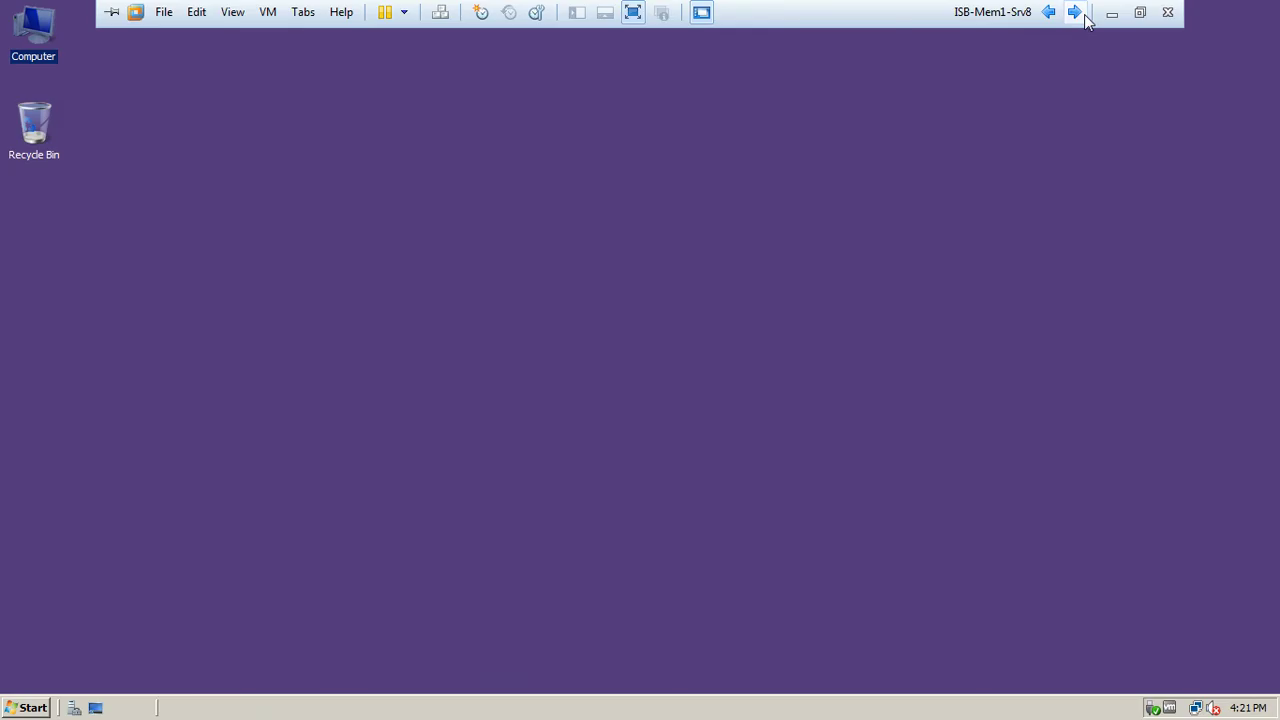
pyautogui.click(589, 107)
pyautogui.rightClick(546, 110)
pyautogui.click(578, 151)
# Browse Computer to Local Disk (C:) and review the UsersDocs folder's properties
pyautogui.doubleClick(33, 28)
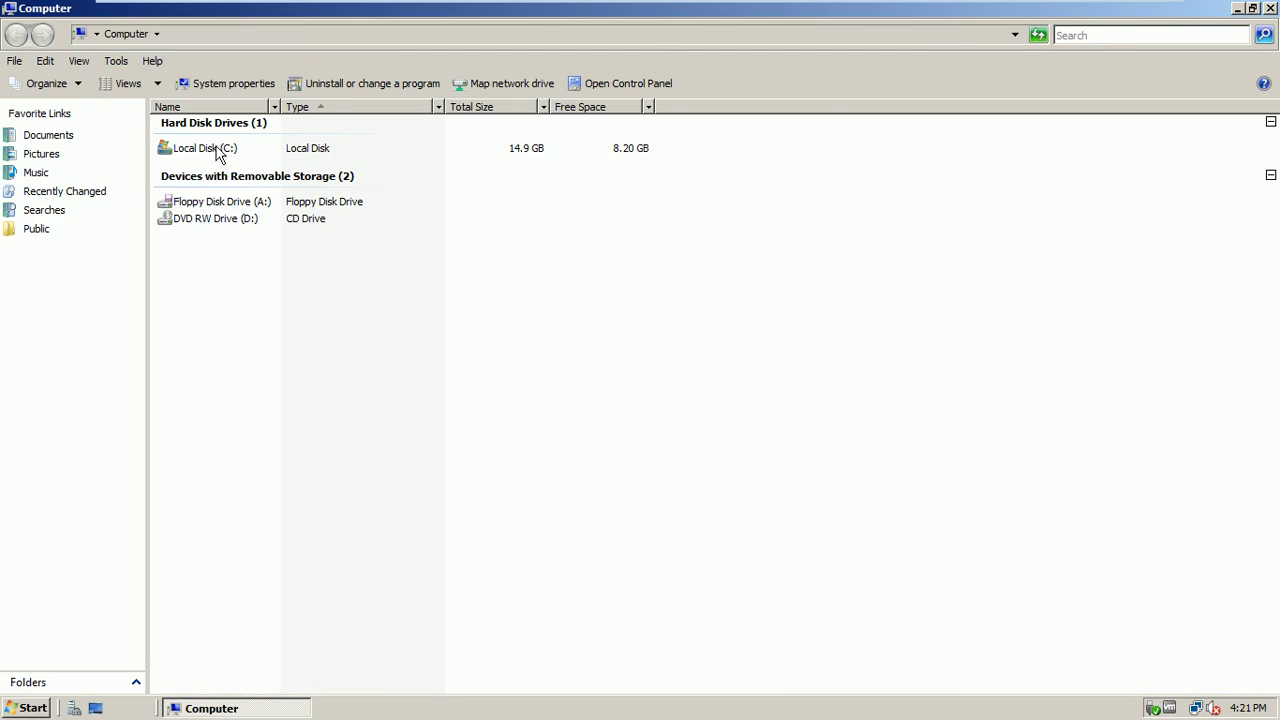
pyautogui.doubleClick(219, 150)
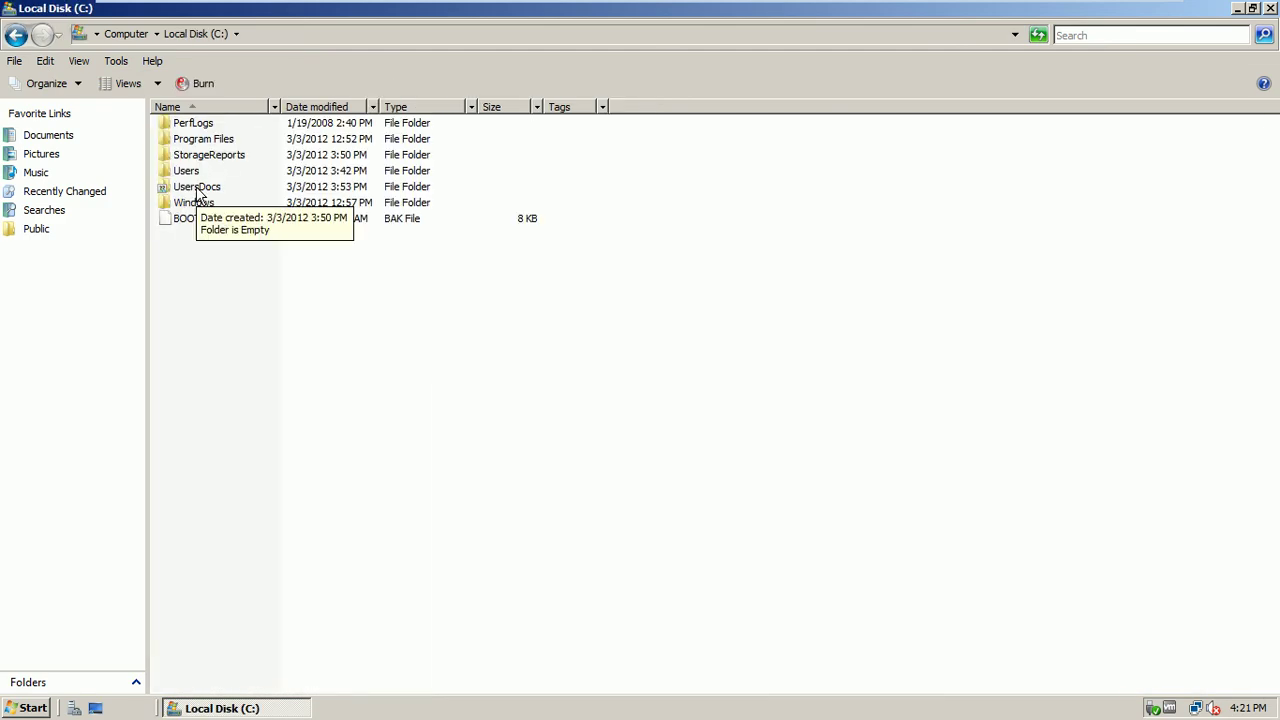
pyautogui.rightClick(197, 190)
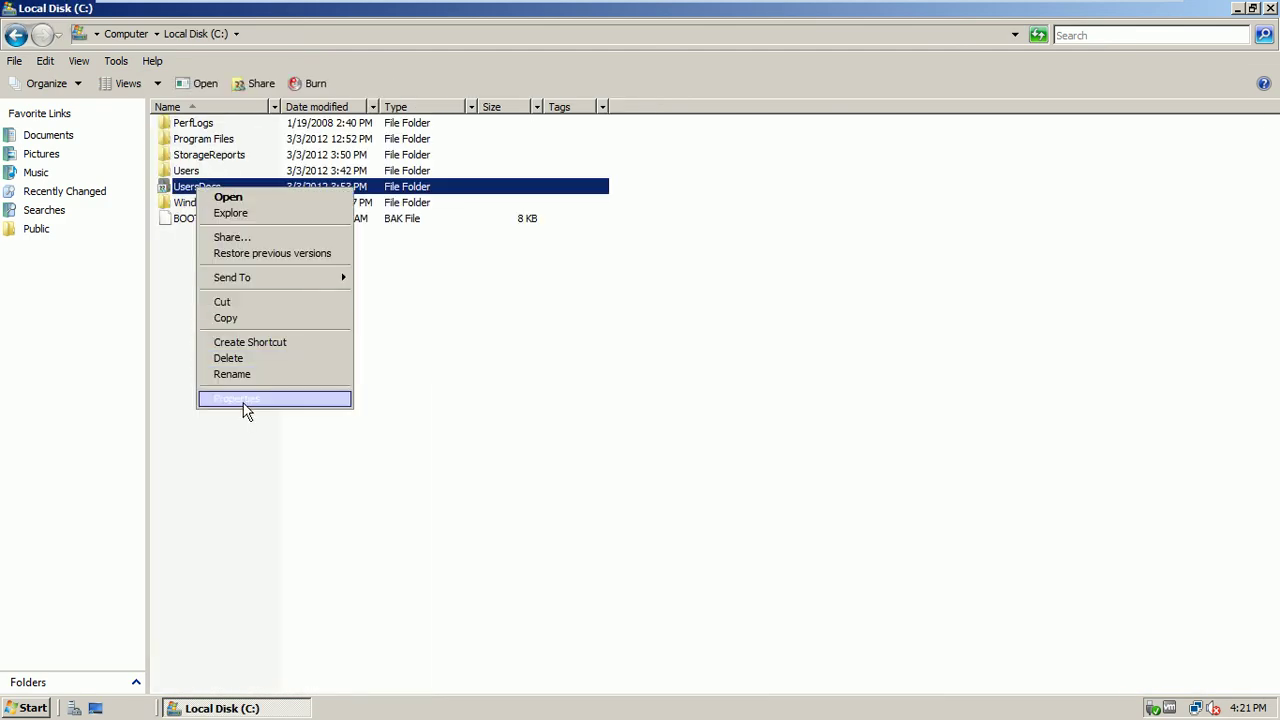
pyautogui.click(246, 400)
pyautogui.click(419, 612)
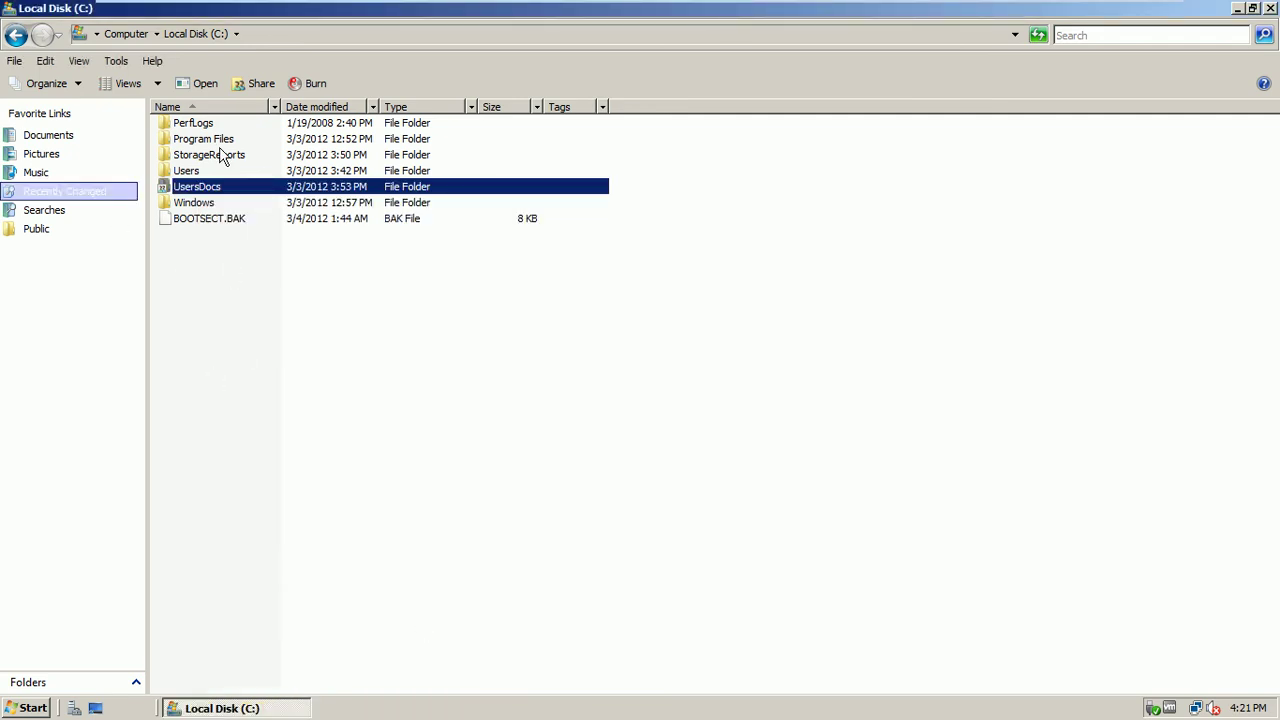
# Go back to the drives list and open Local Disk (C:) properties
pyautogui.click(17, 37)
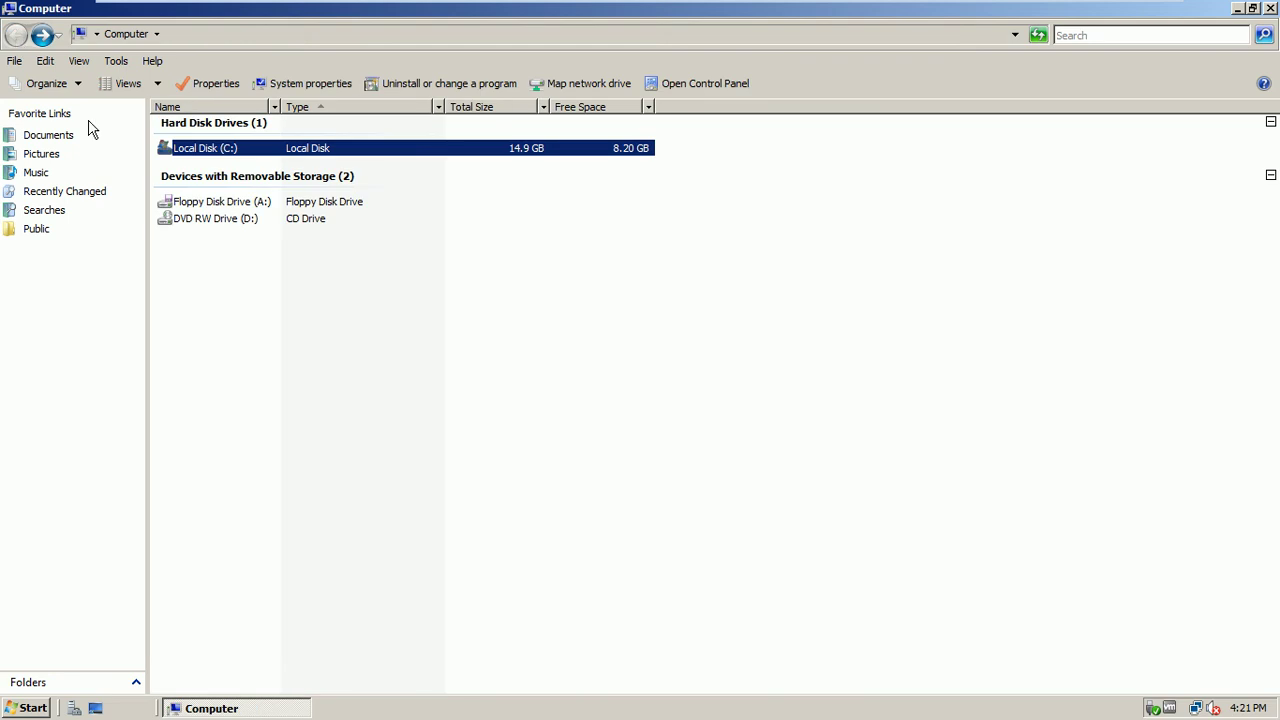
pyautogui.rightClick(196, 158)
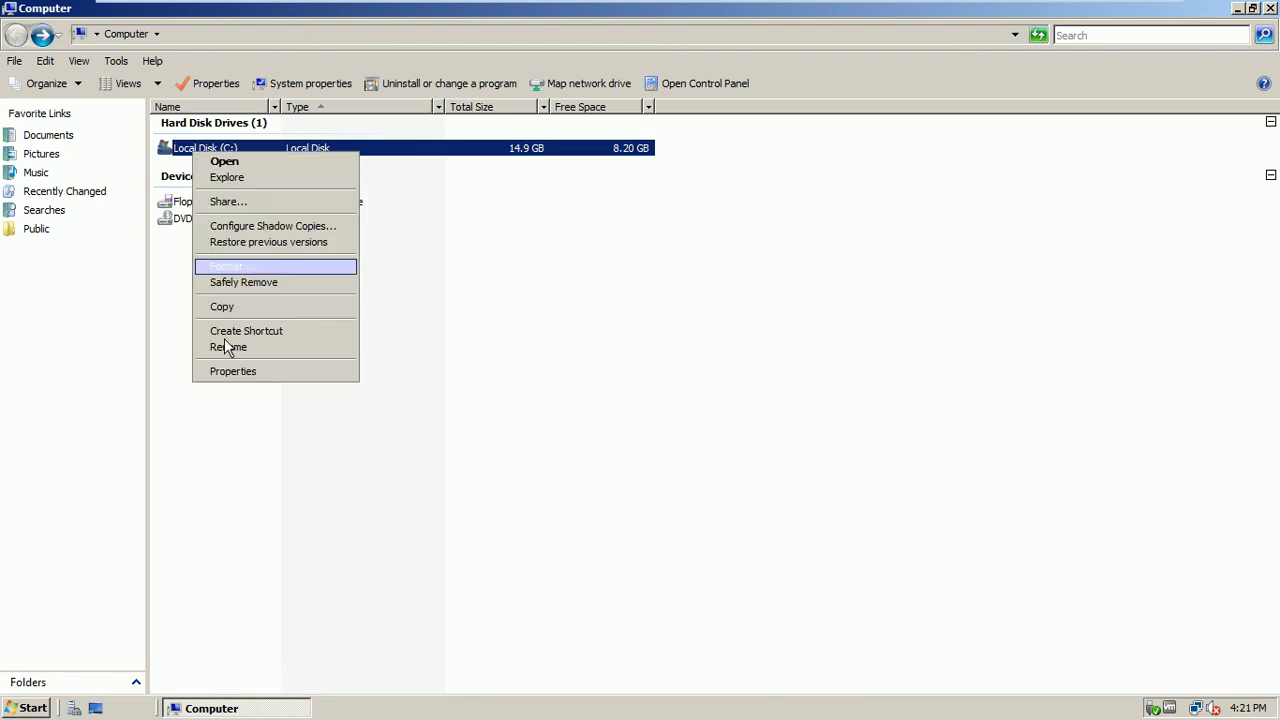
pyautogui.click(249, 376)
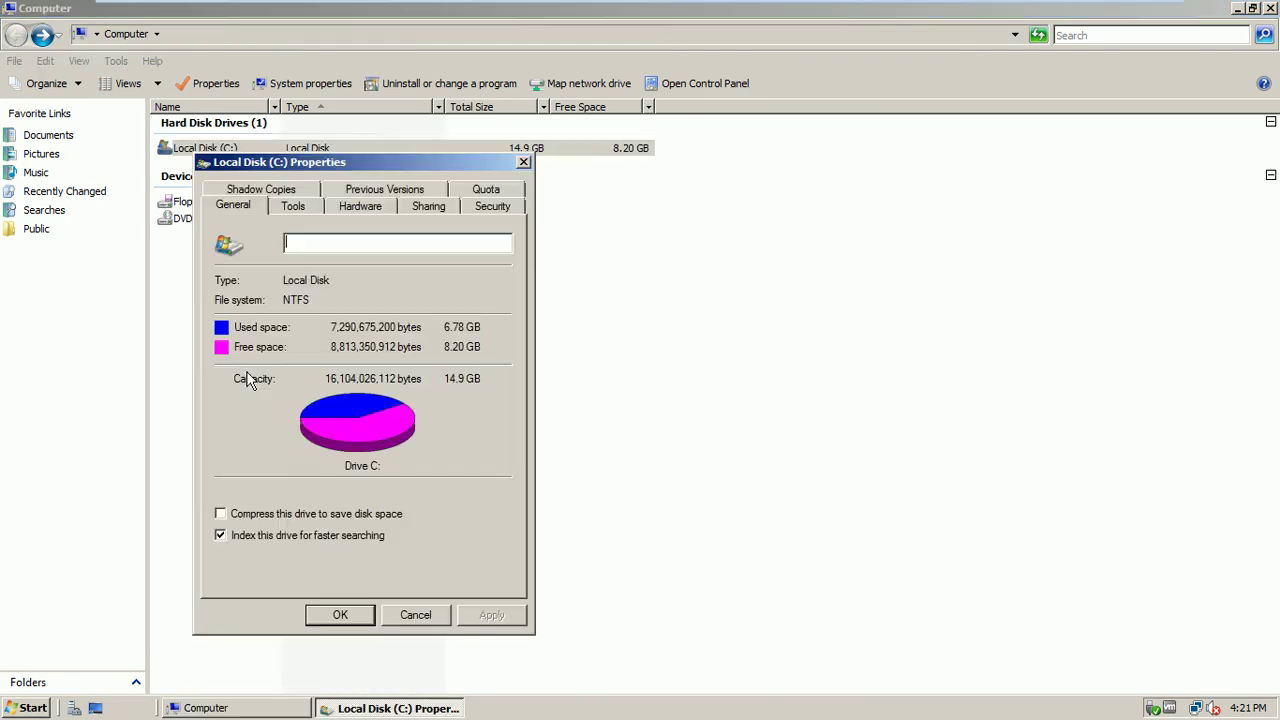
# On C:'s Quota tab, enable quota management, deny over-limit space, set a 1 KB default limit, and view Quota Entries
pyautogui.click(506, 194)
pyautogui.moveTo(483, 172); pyautogui.dragTo(588, 178)
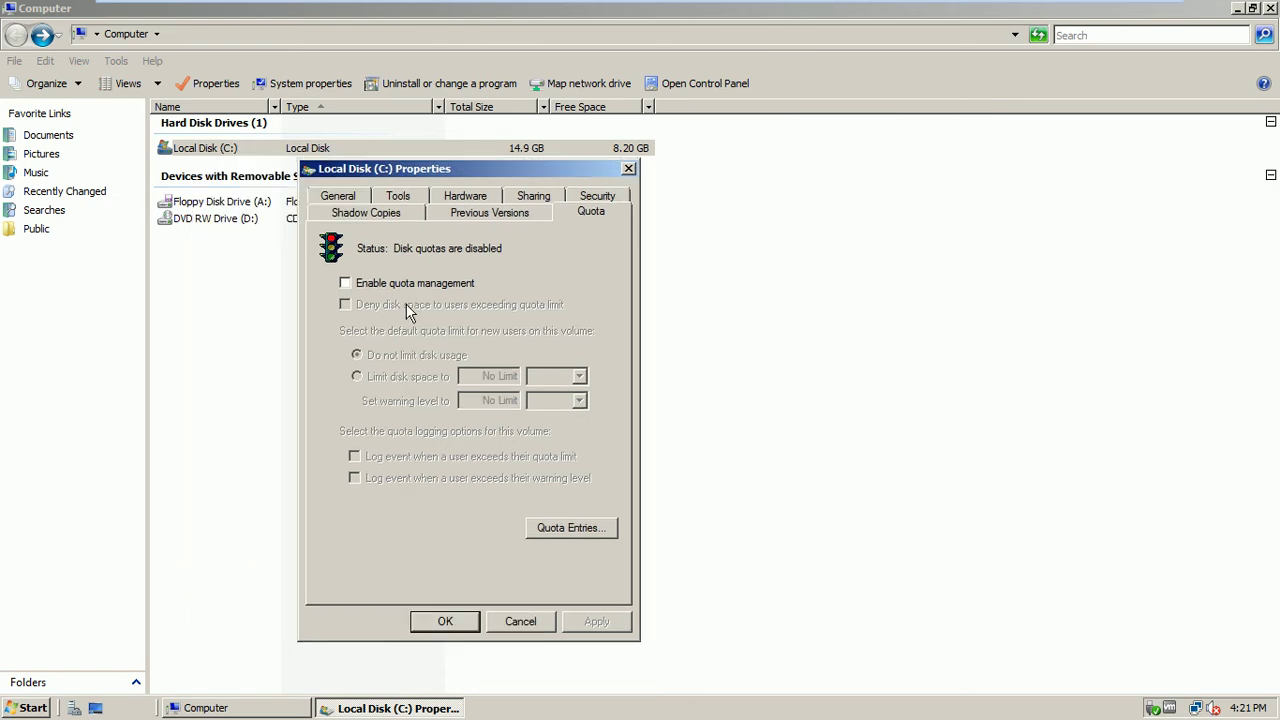
pyautogui.click(380, 284)
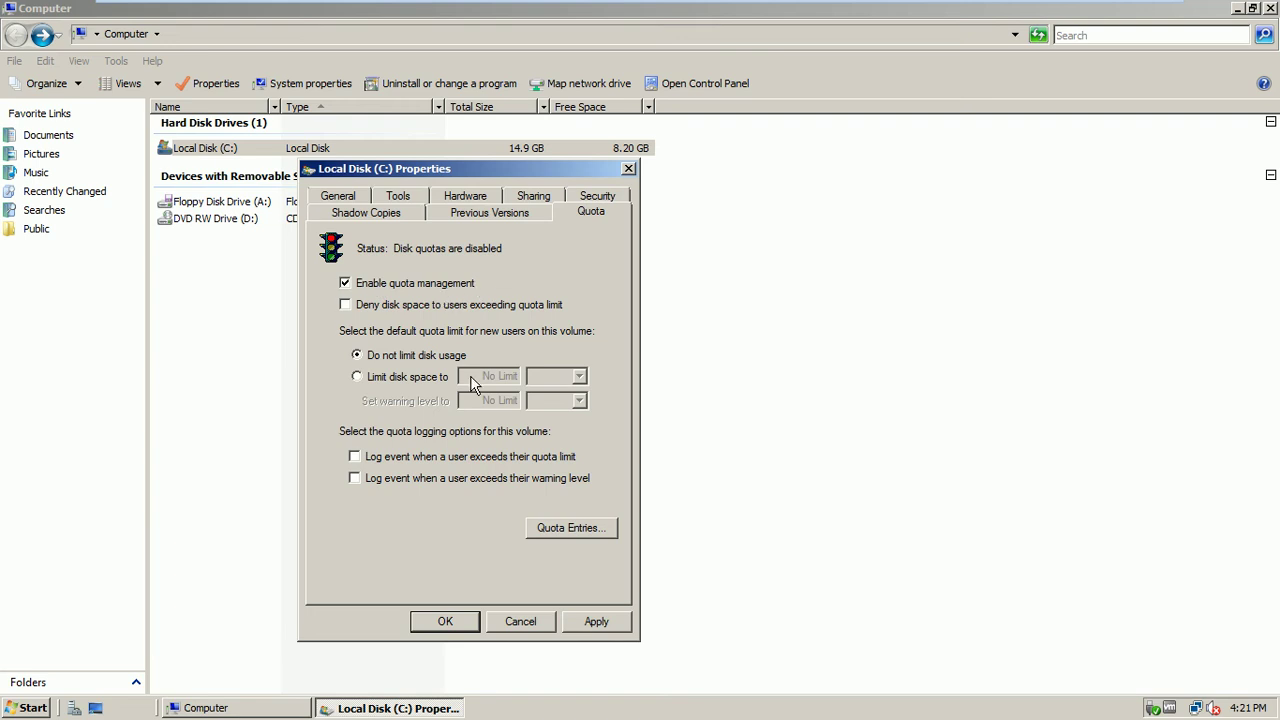
pyautogui.click(380, 312)
pyautogui.click(438, 378)
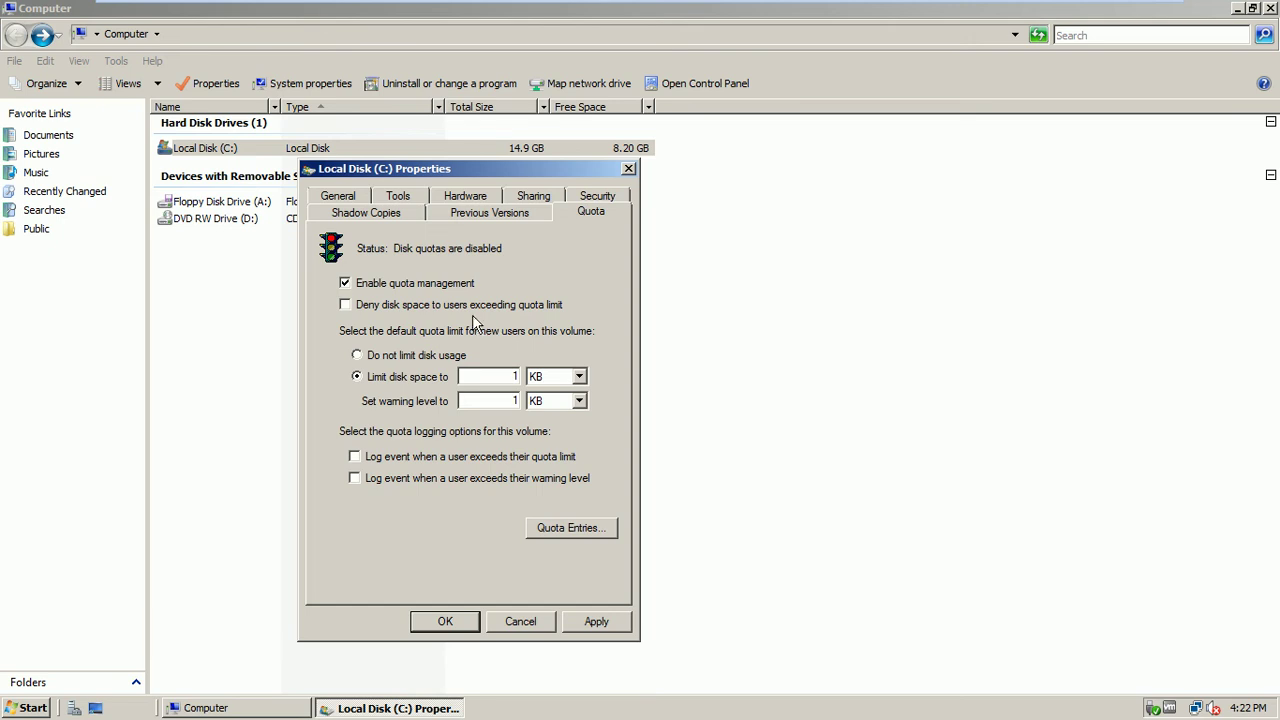
pyautogui.click(464, 310)
pyautogui.click(590, 537)
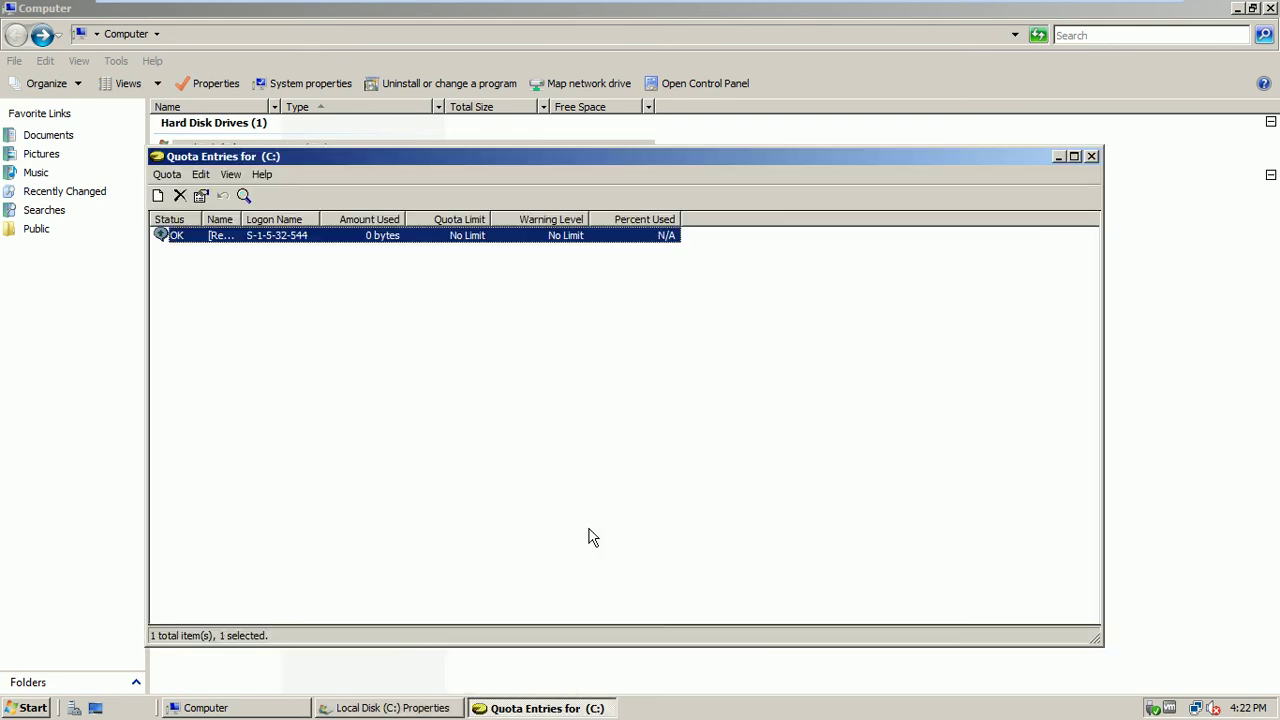
# Start a new quota entry and resolve the domain user with Check Names
pyautogui.click(167, 175)
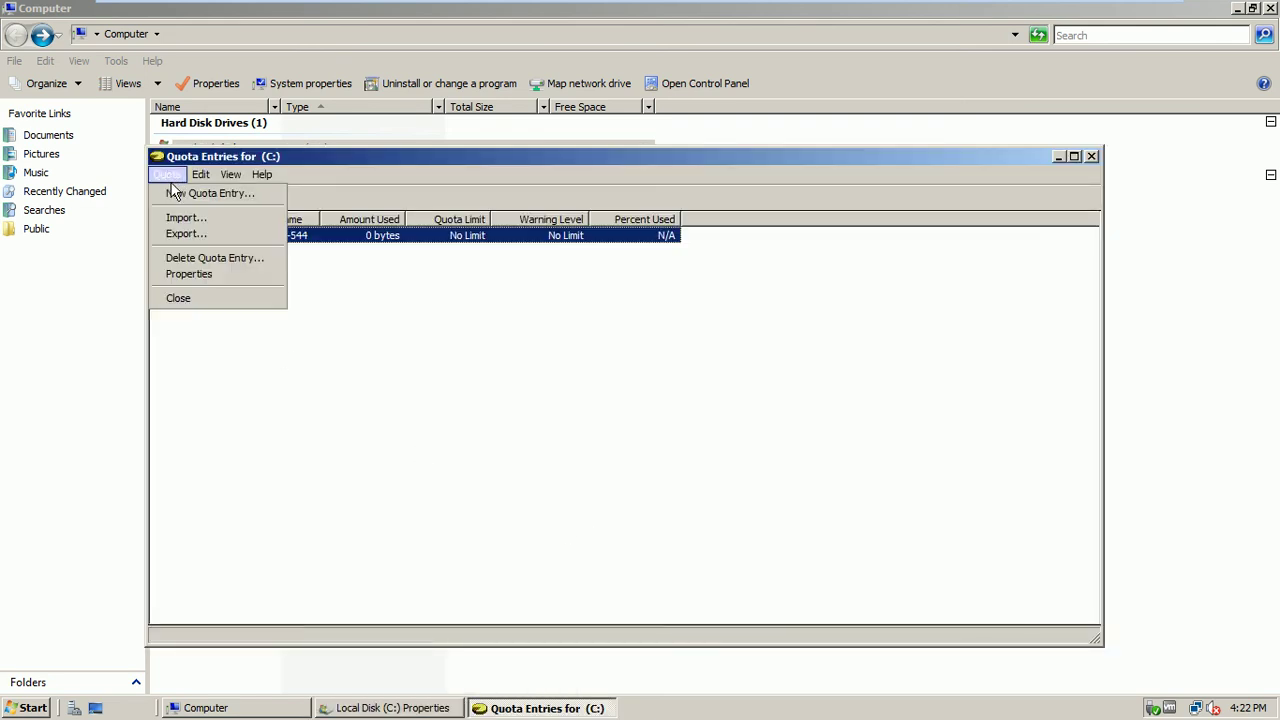
pyautogui.click(219, 196)
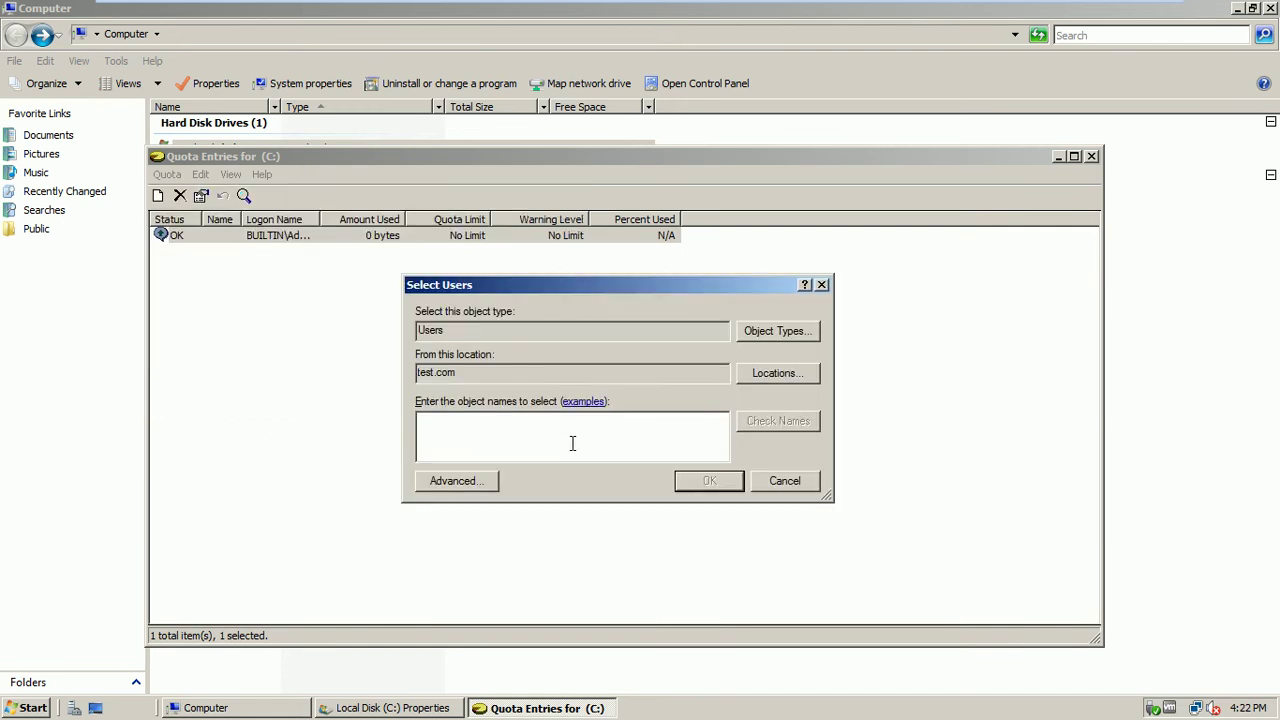
pyautogui.write('ali')
pyautogui.click(760, 416)
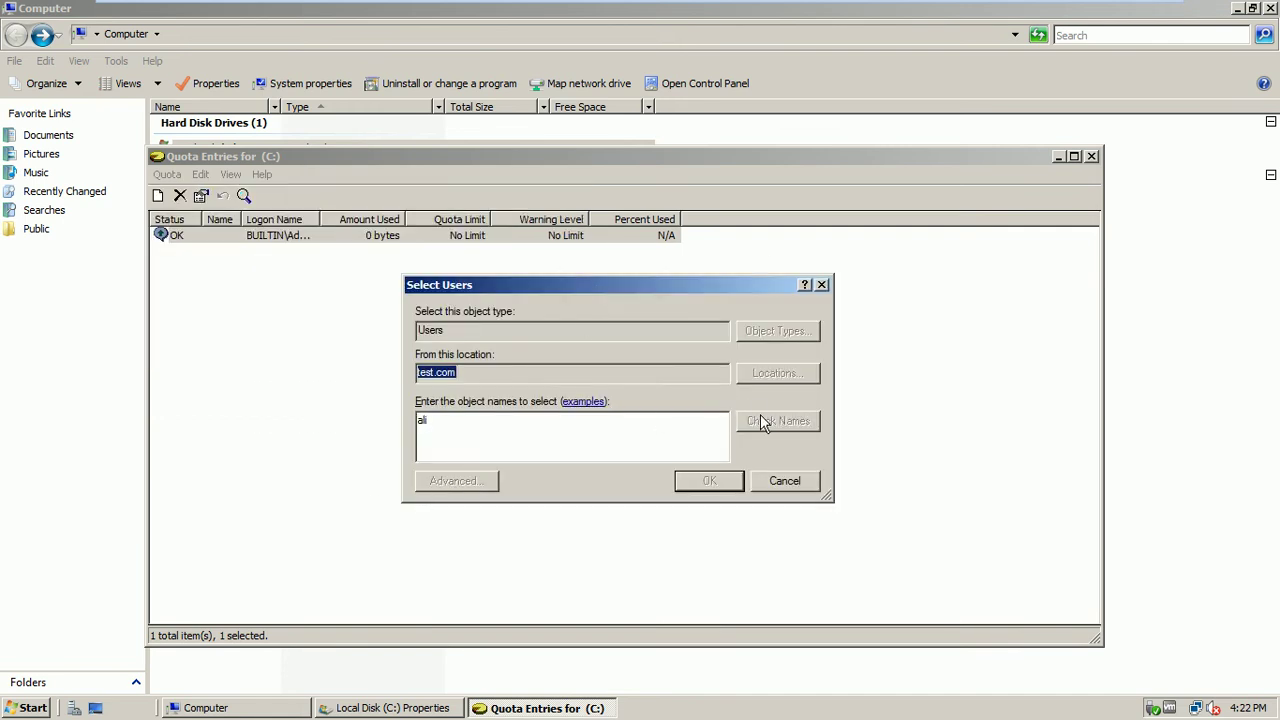
pyautogui.click(694, 483)
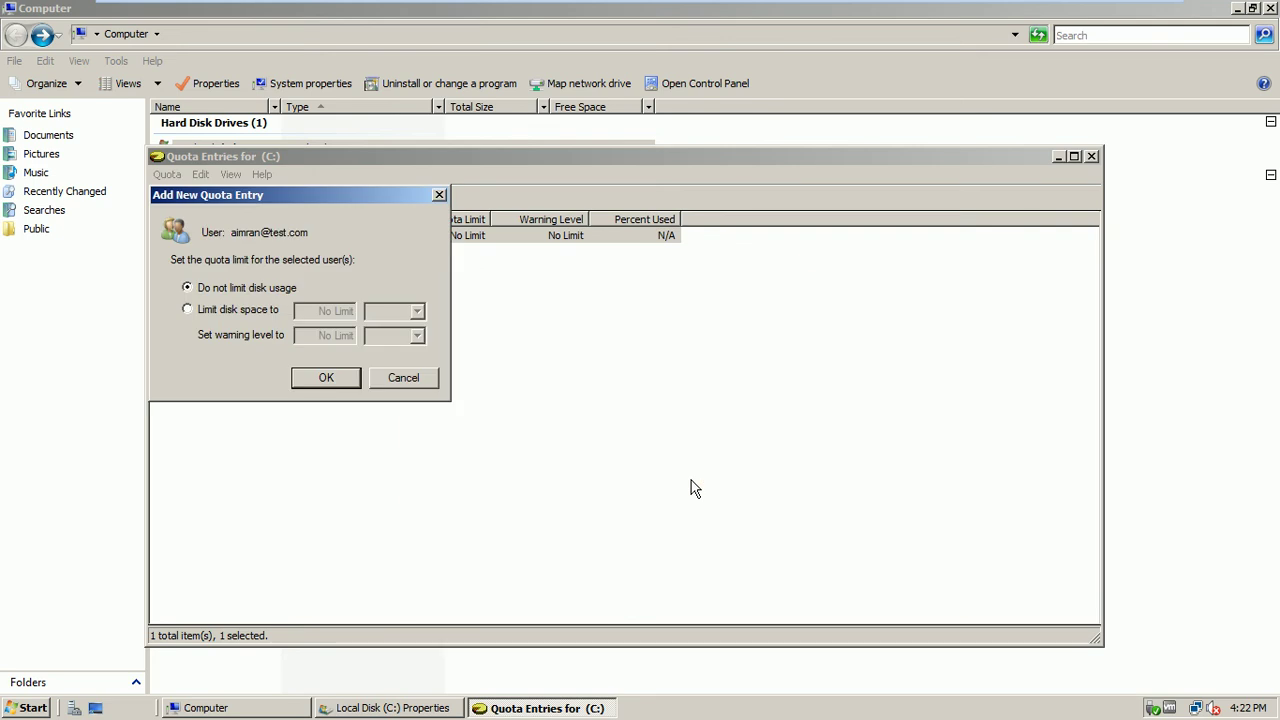
# Set the user's disk space limit to 1 GB
pyautogui.click(272, 312)
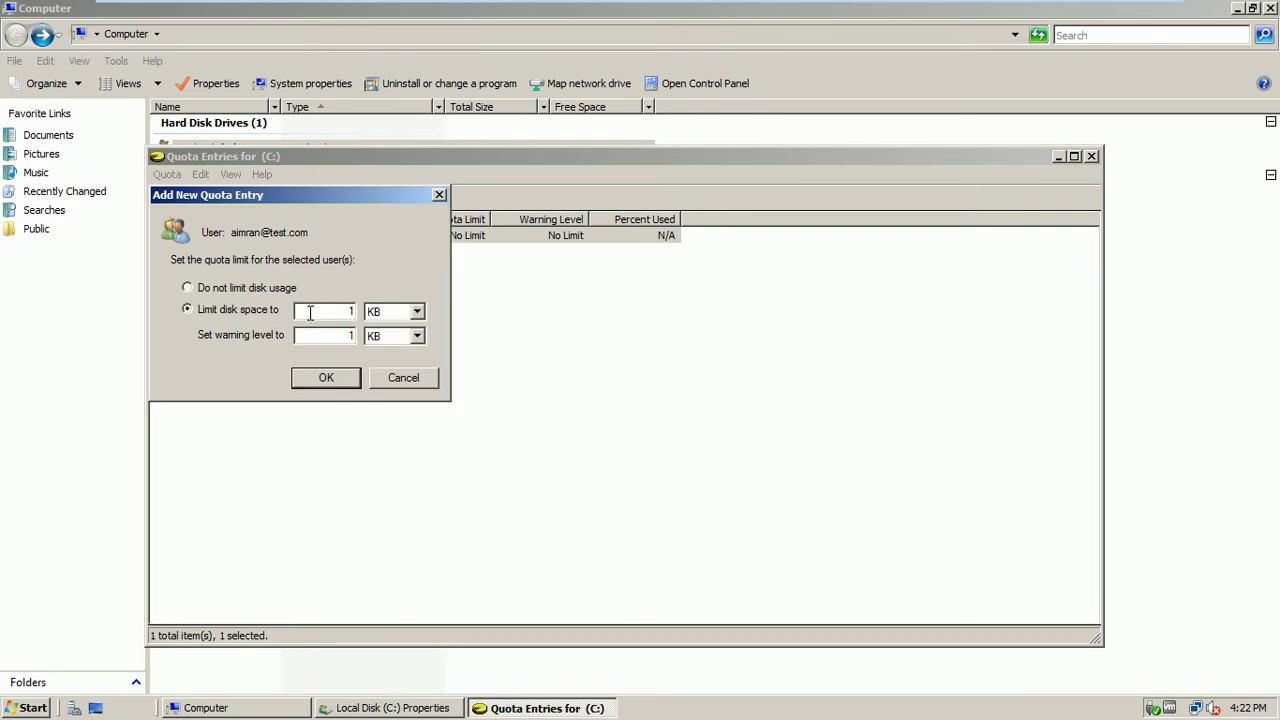
pyautogui.moveTo(310, 313); pyautogui.dragTo(353, 312)
pyautogui.write('8000')
pyautogui.click(418, 313)
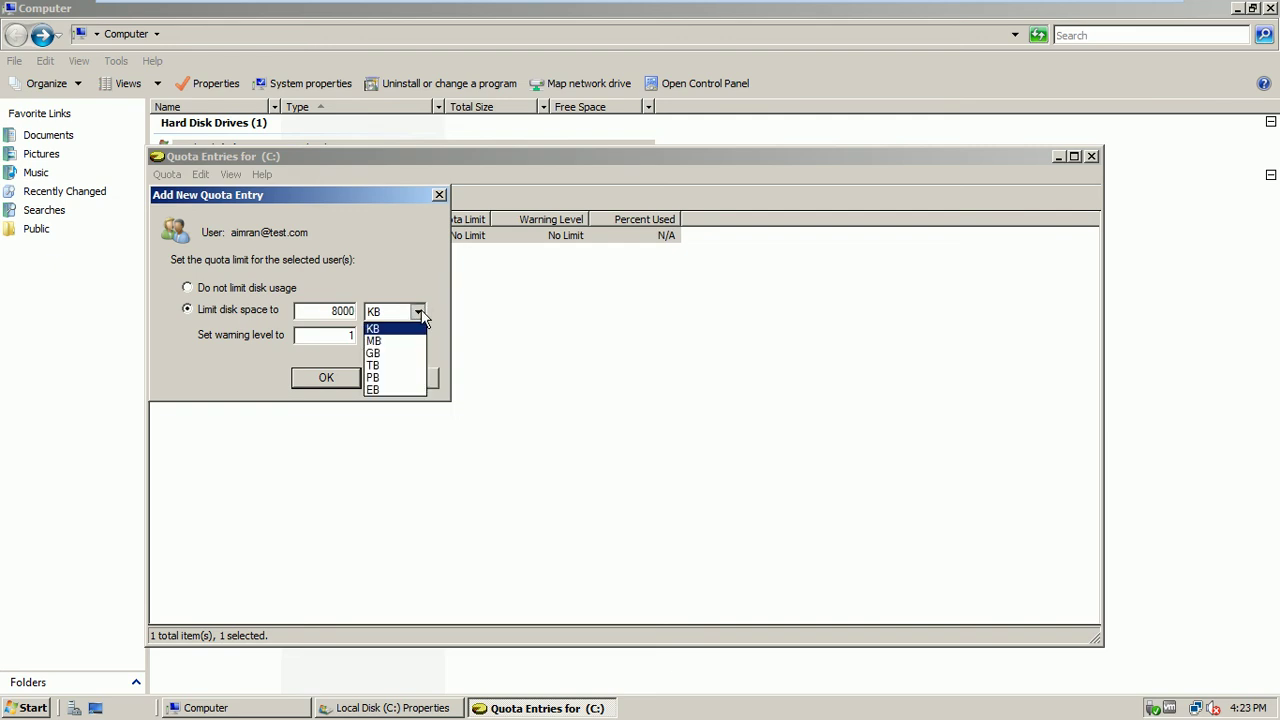
pyautogui.click(388, 354)
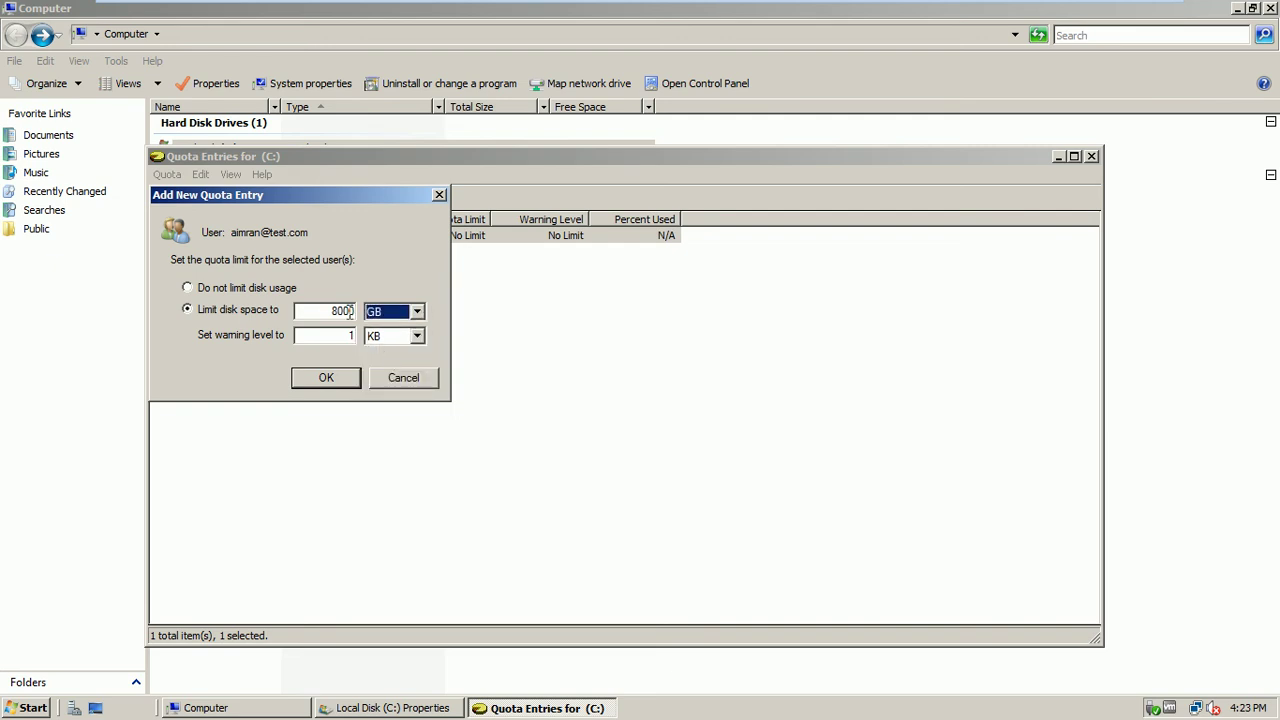
pyautogui.click(416, 312)
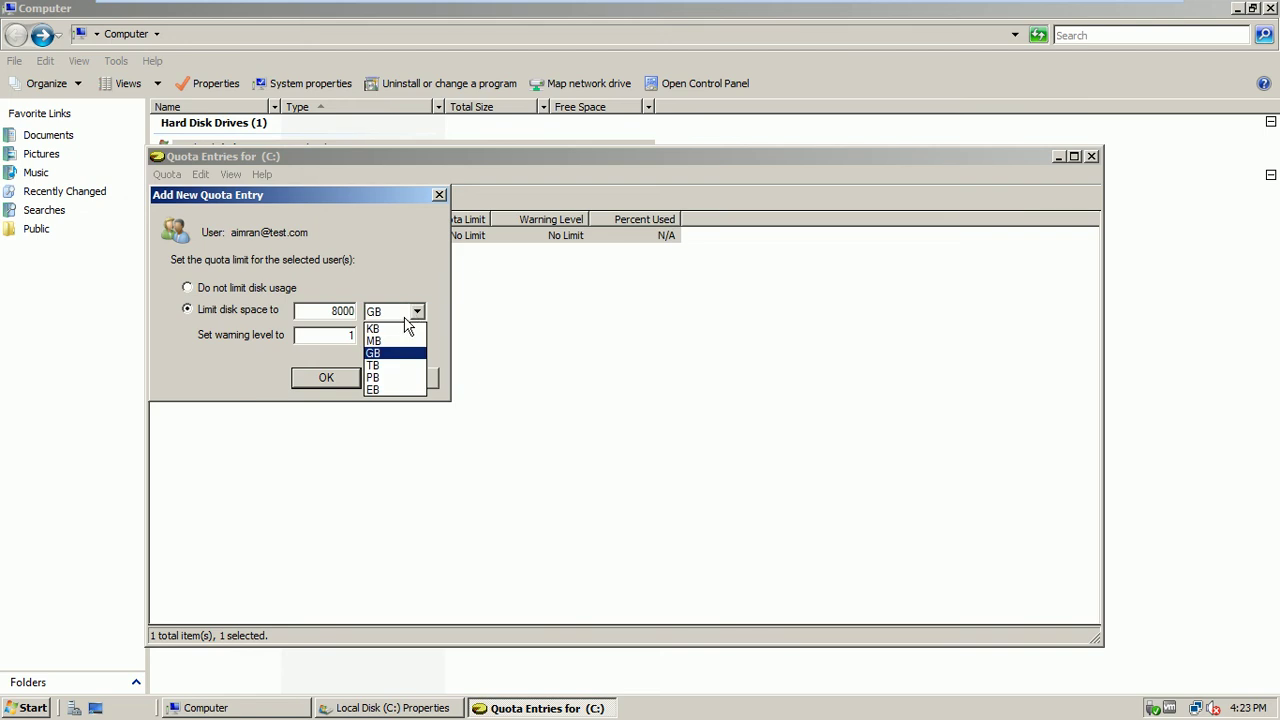
pyautogui.click(393, 338)
pyautogui.click(352, 317)
pyautogui.press('BackSpace')
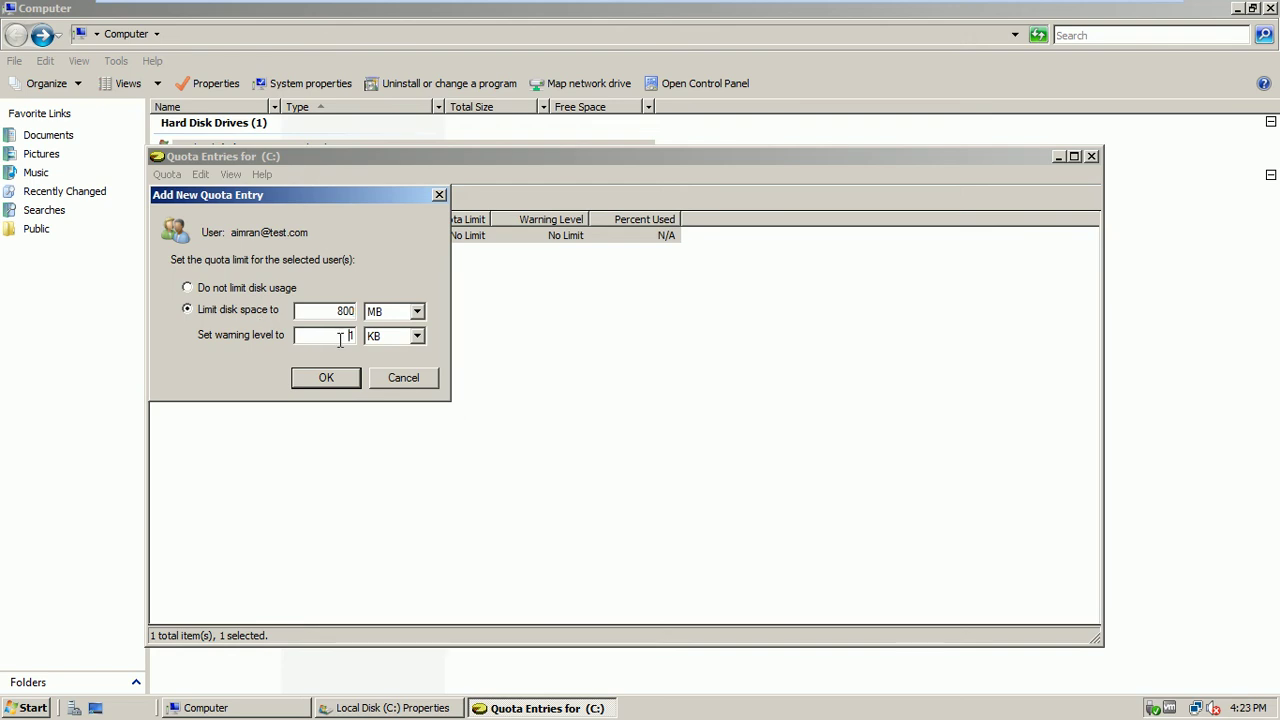
pyautogui.doubleClick(345, 311)
pyautogui.click(410, 318)
pyautogui.click(392, 354)
pyautogui.click(338, 311)
pyautogui.doubleClick(338, 311)
pyautogui.write('1')
# Set the warning level to 900 MB and confirm the quota entry
pyautogui.doubleClick(338, 335)
pyautogui.write('900')
pyautogui.click(417, 336)
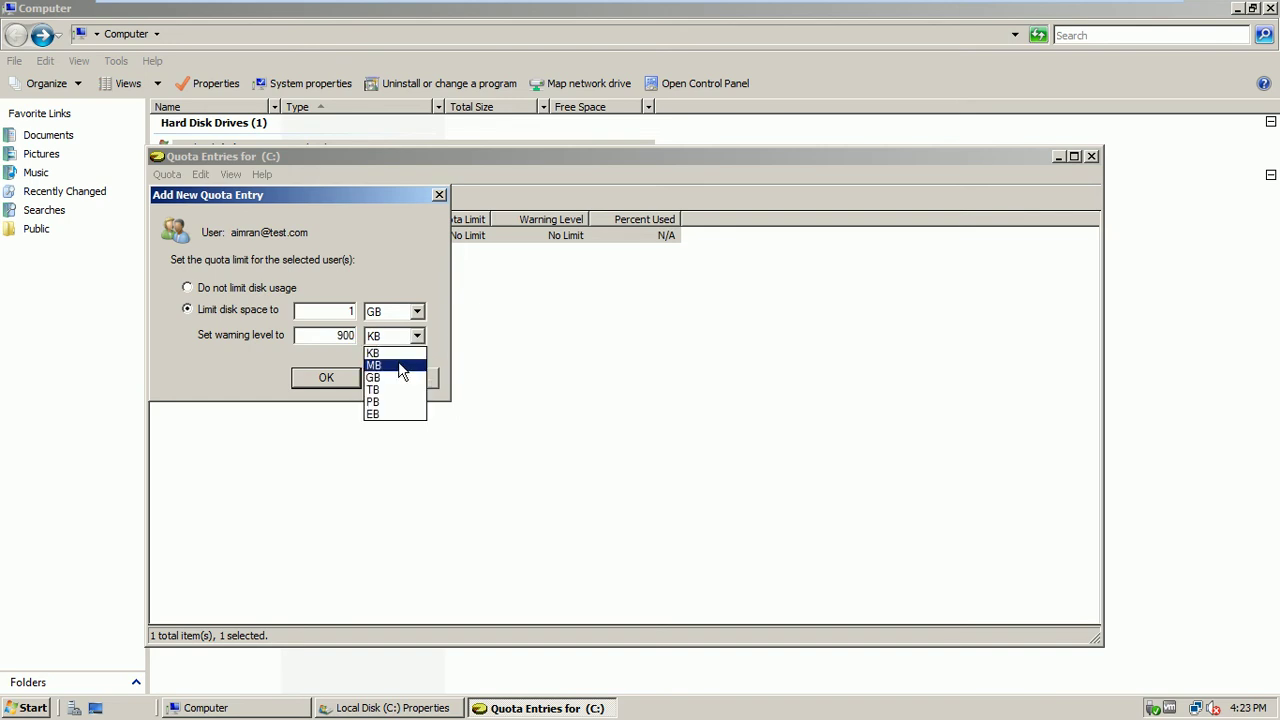
pyautogui.click(397, 362)
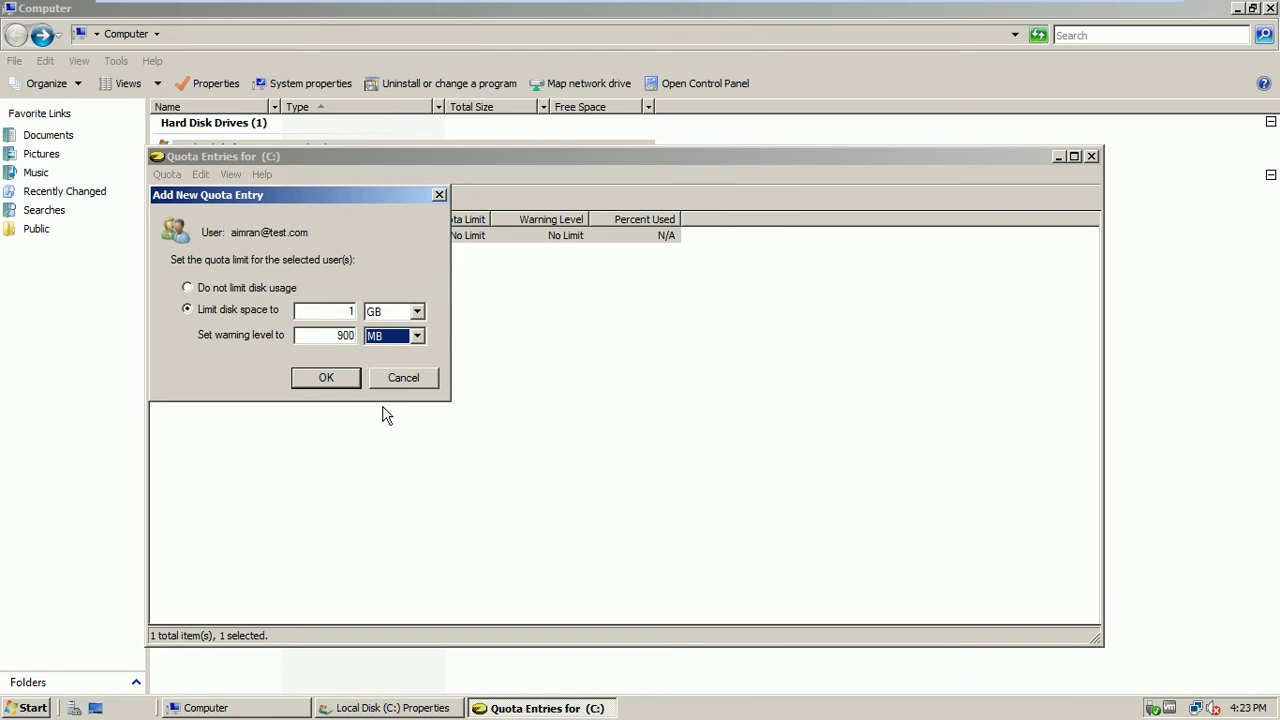
pyautogui.click(326, 376)
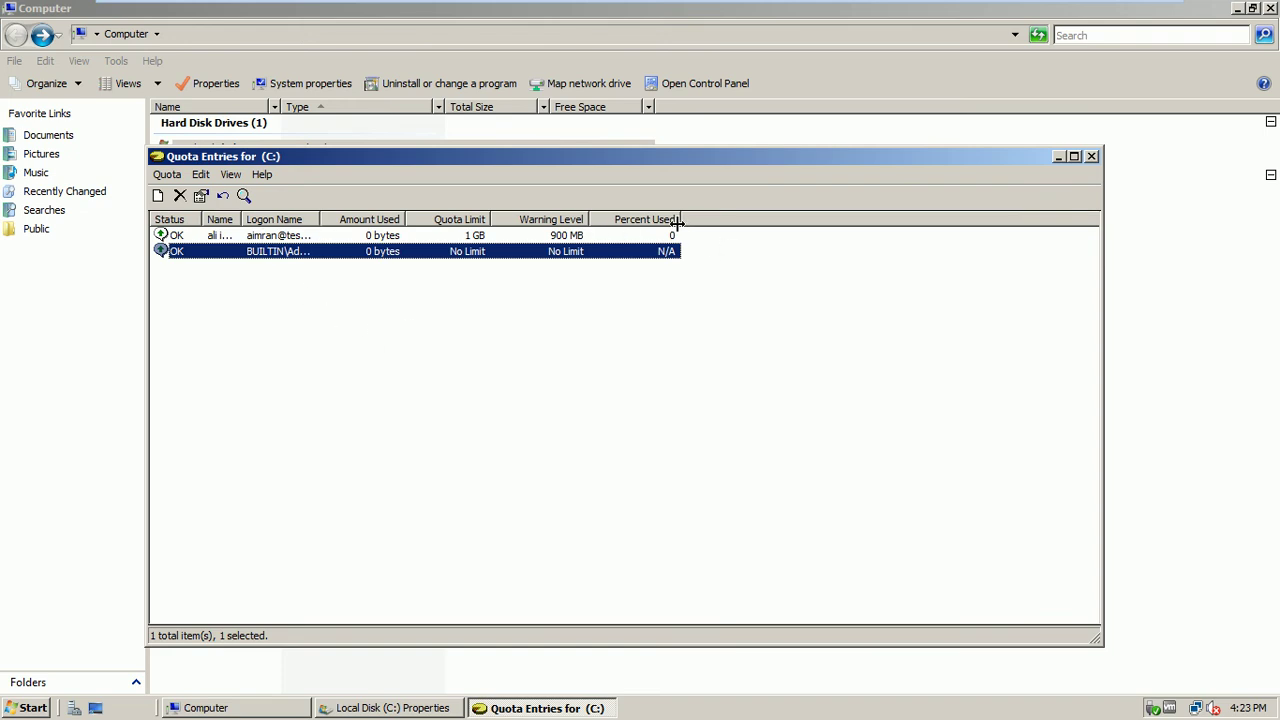
# Delete the new user's quota entry and close the Quota Entries list
pyautogui.rightClick(313, 235)
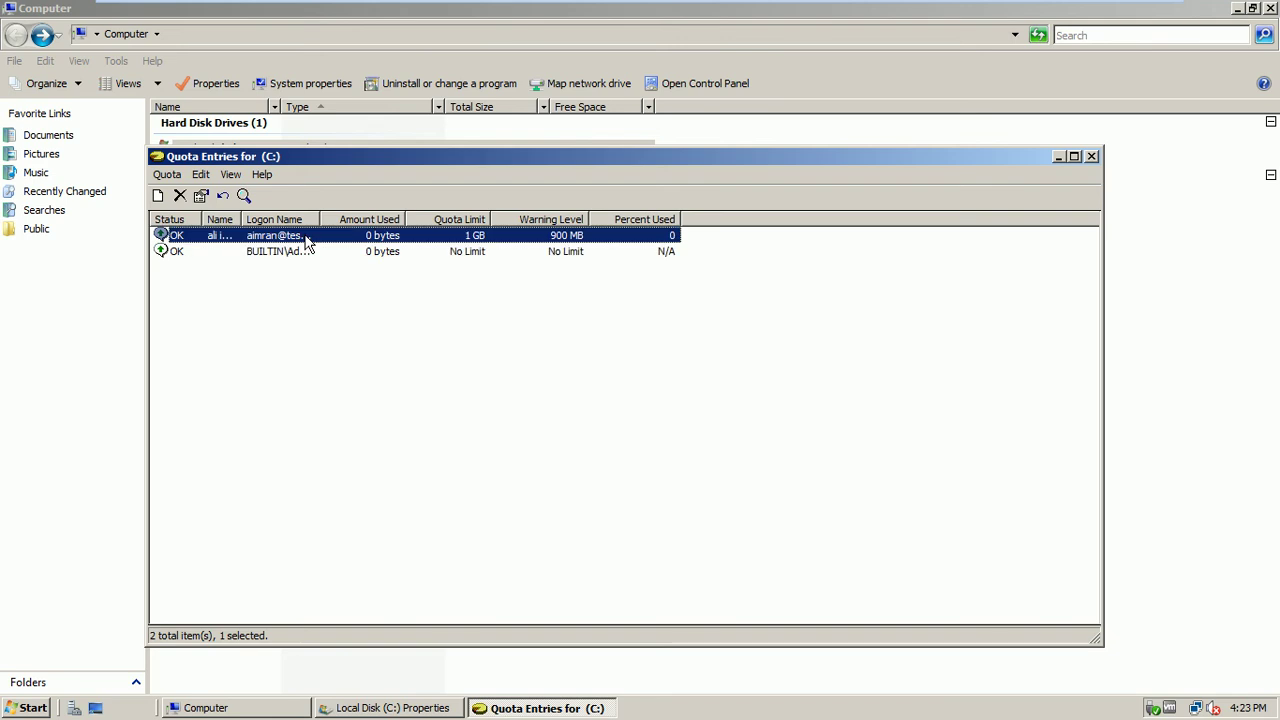
pyautogui.click(320, 246)
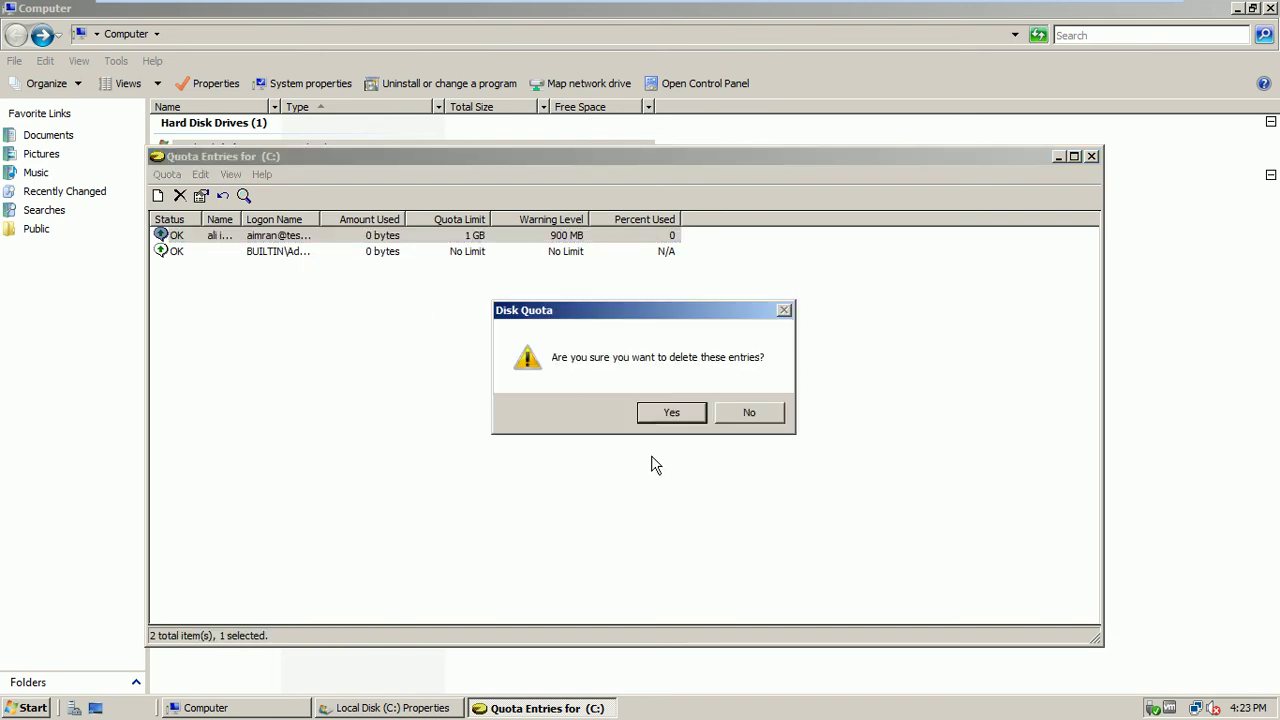
pyautogui.click(675, 414)
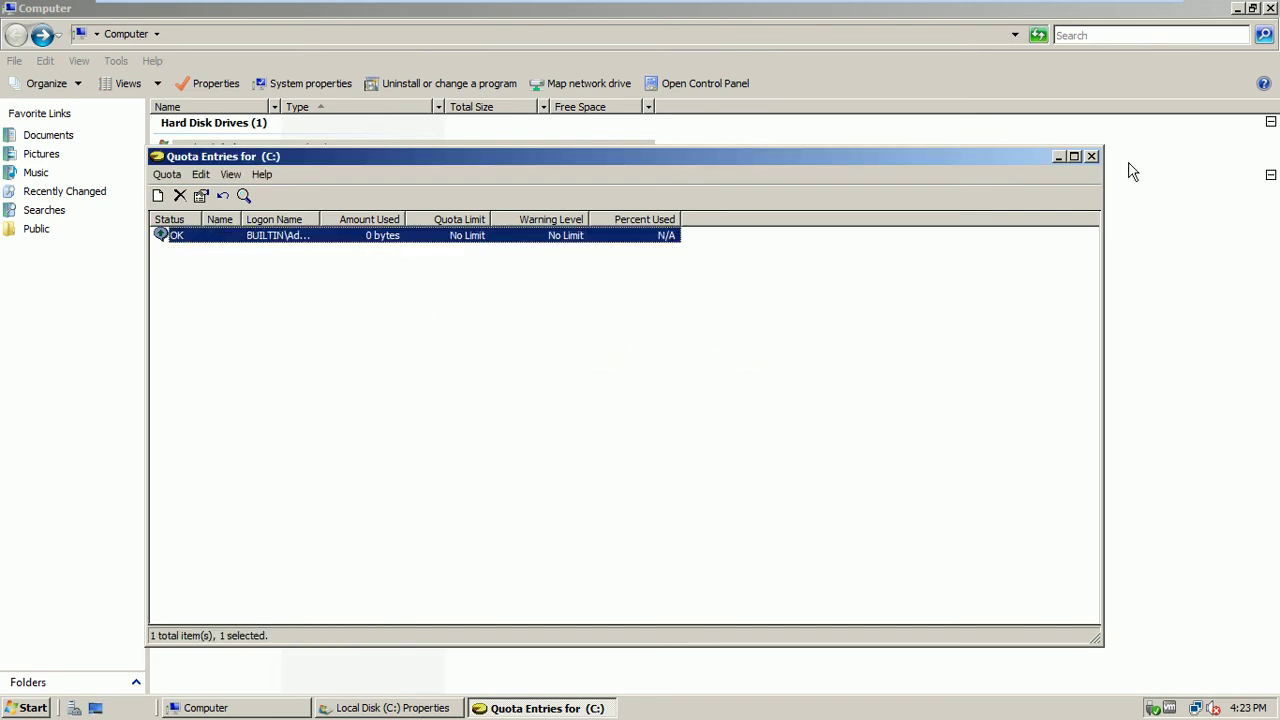
pyautogui.click(1091, 157)
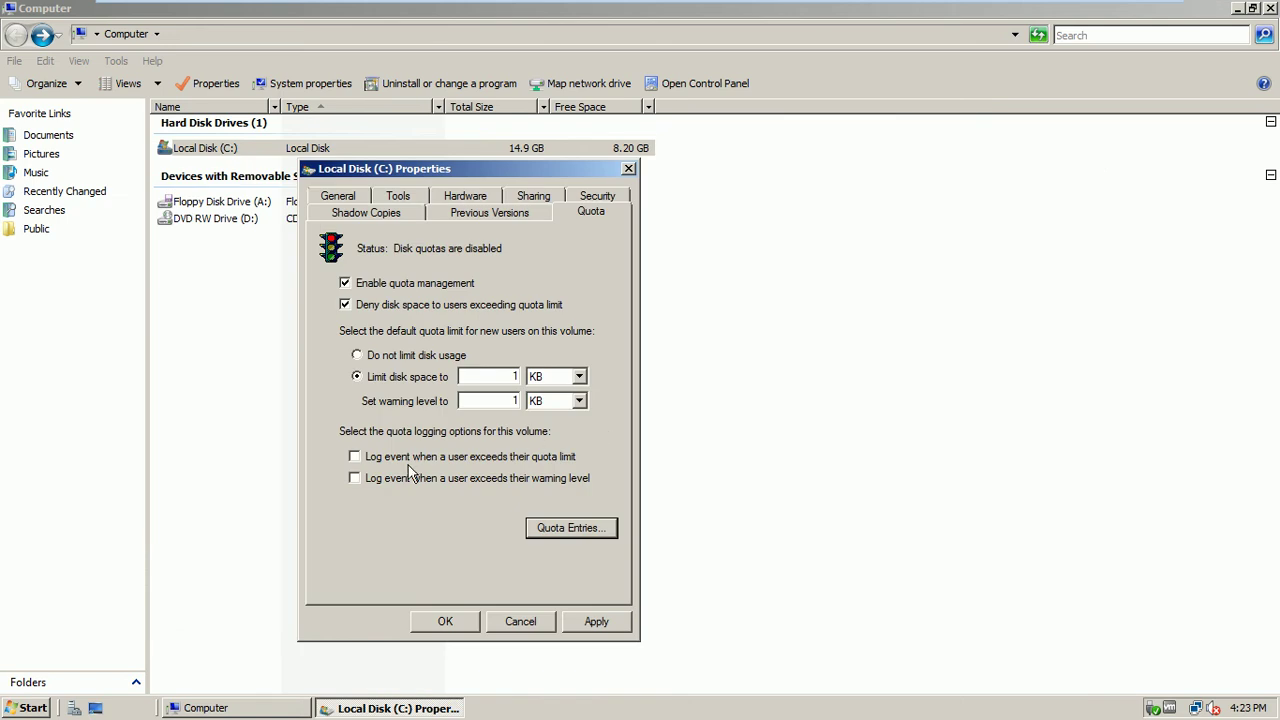
# Choose Do not limit disk usage, uncheck deny and quota management on C:, and apply
pyautogui.click(358, 356)
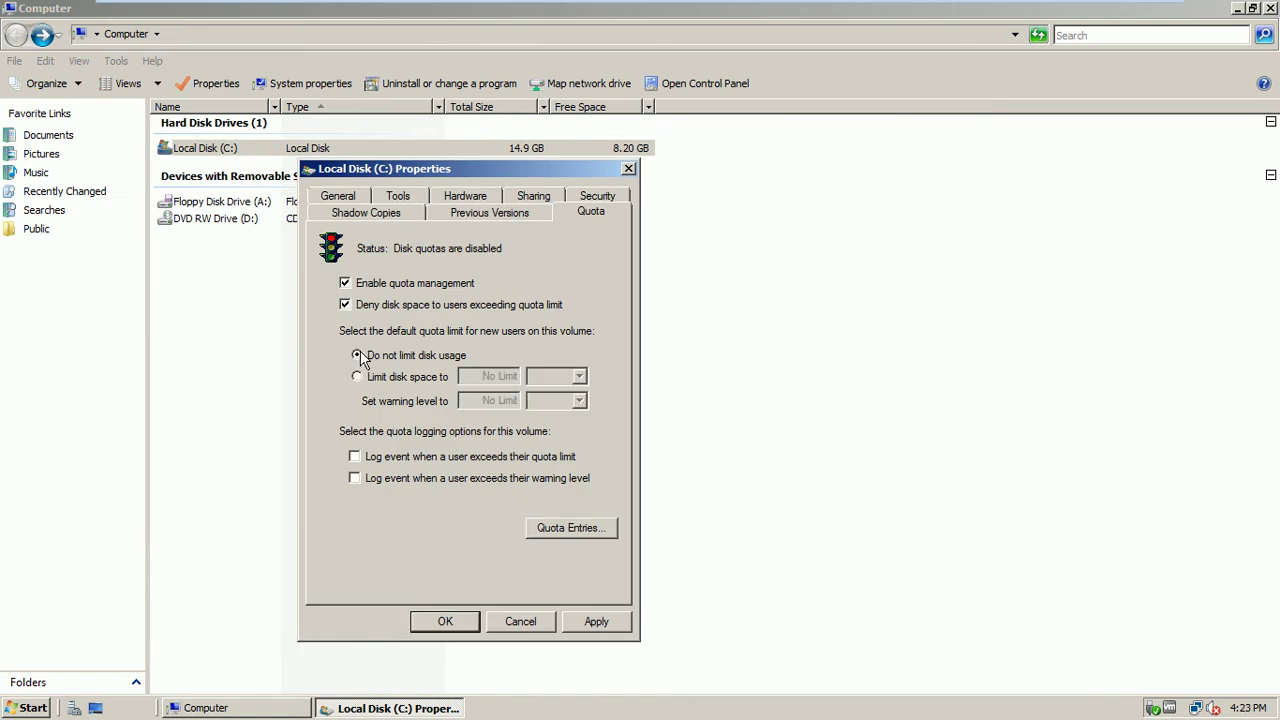
pyautogui.click(345, 304)
pyautogui.click(345, 283)
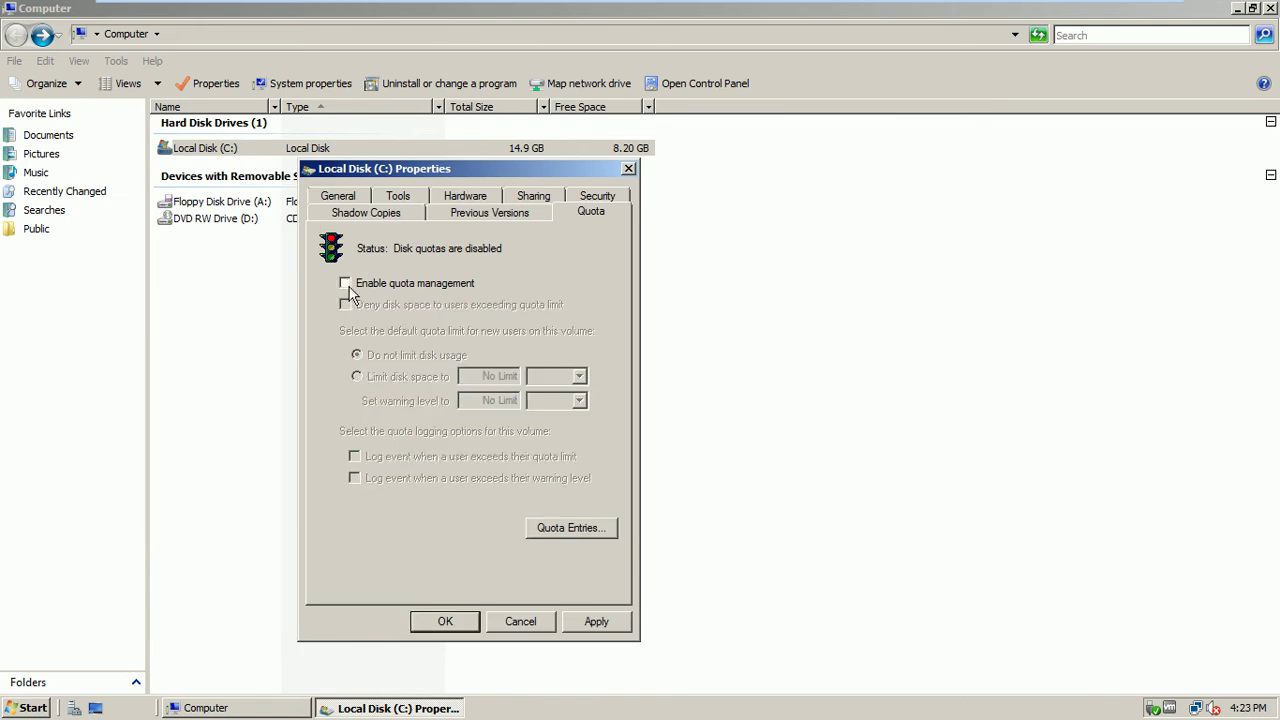
pyautogui.click(596, 622)
pyautogui.click(446, 622)
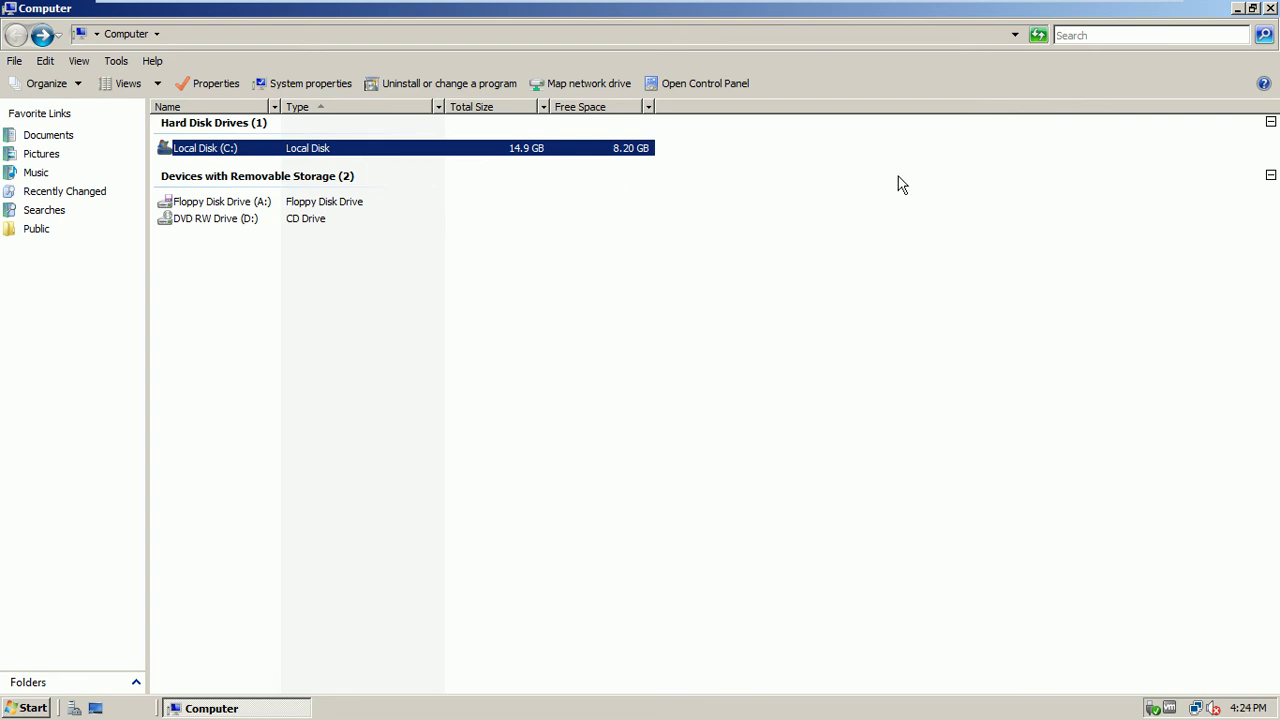
# Close the Computer window and refresh the server desktop
pyautogui.click(1270, 9)
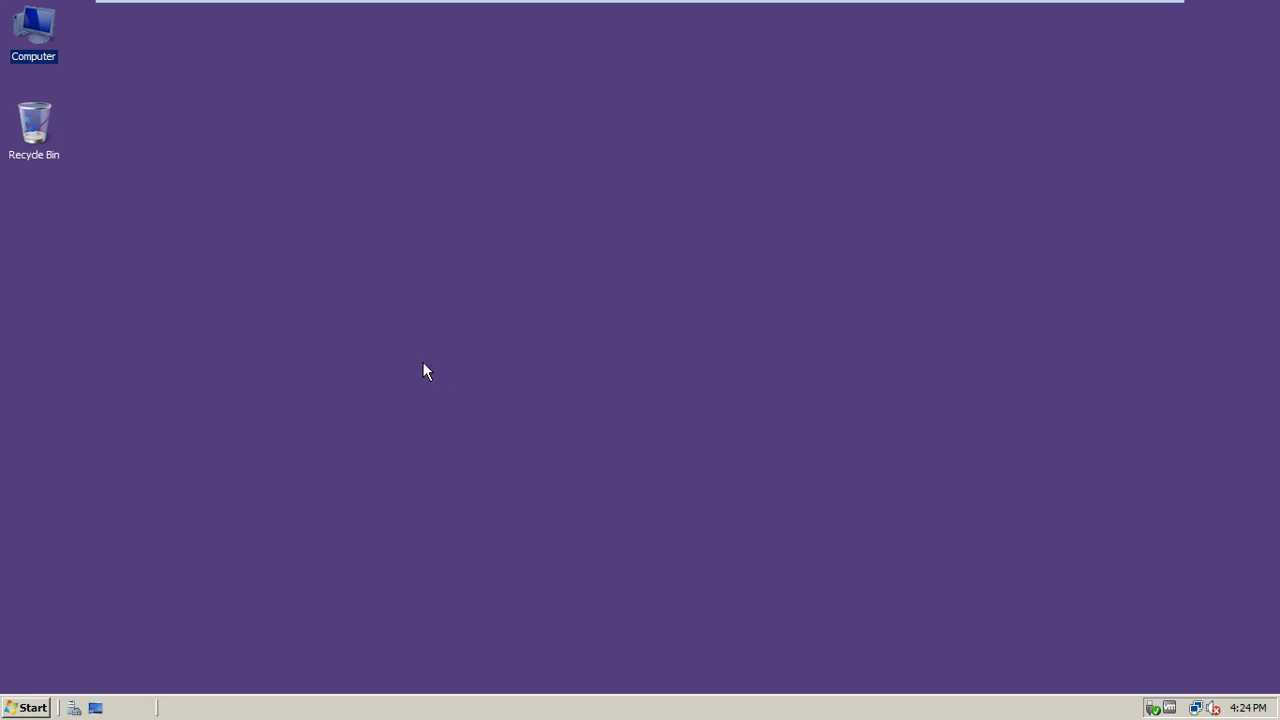
pyautogui.rightClick(339, 296)
pyautogui.click(368, 331)
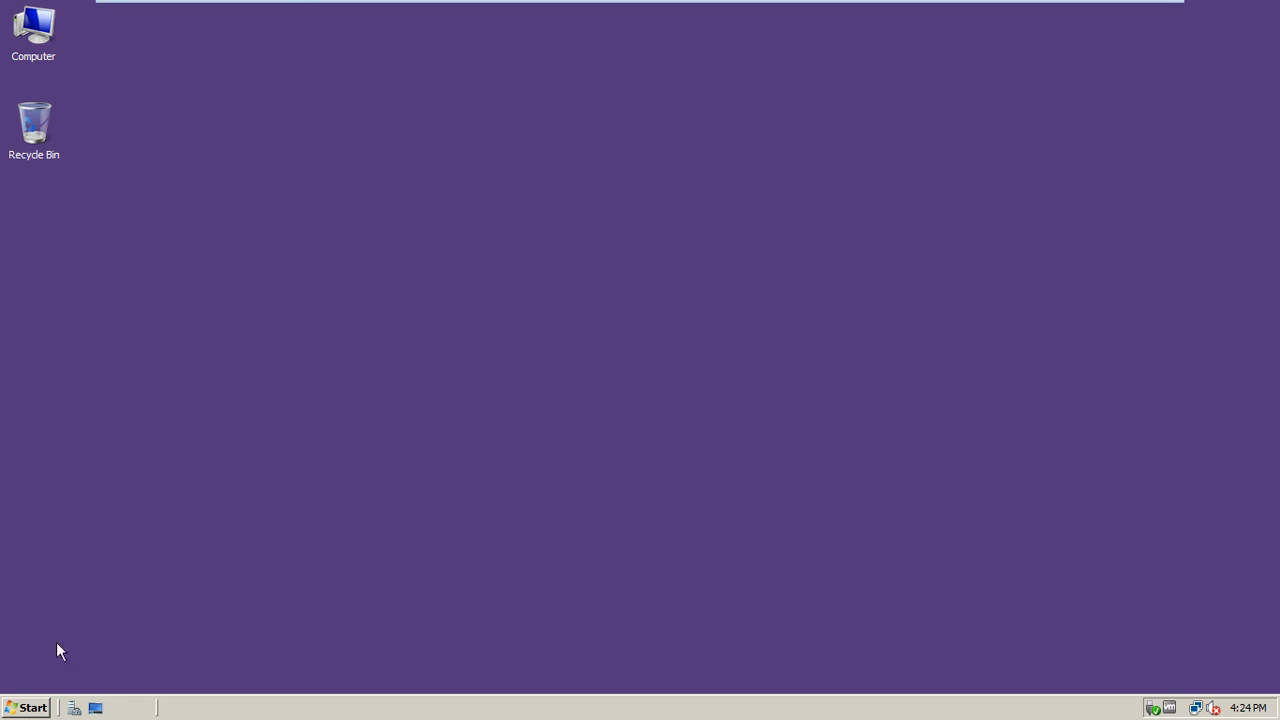
pyautogui.click(28, 709)
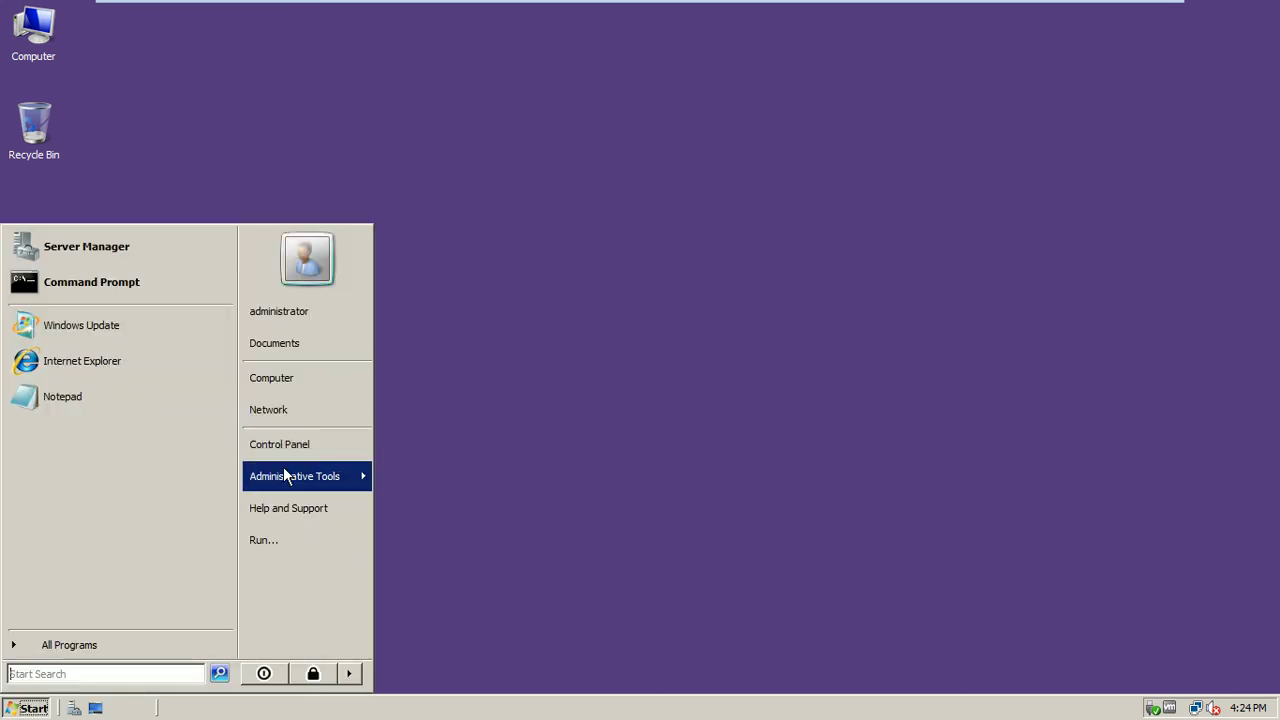
# Launch File Server Resource Manager and show the Quotas list under Quota Management
pyautogui.moveTo(285, 476)
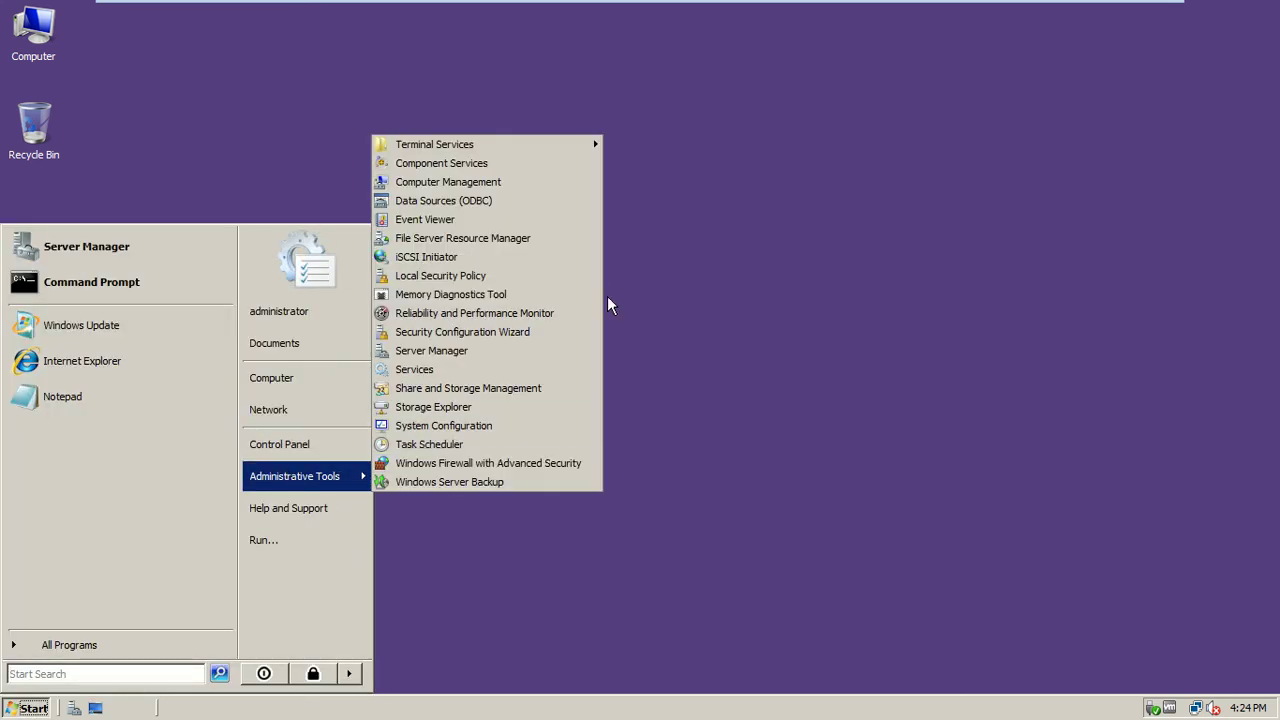
pyautogui.click(487, 249)
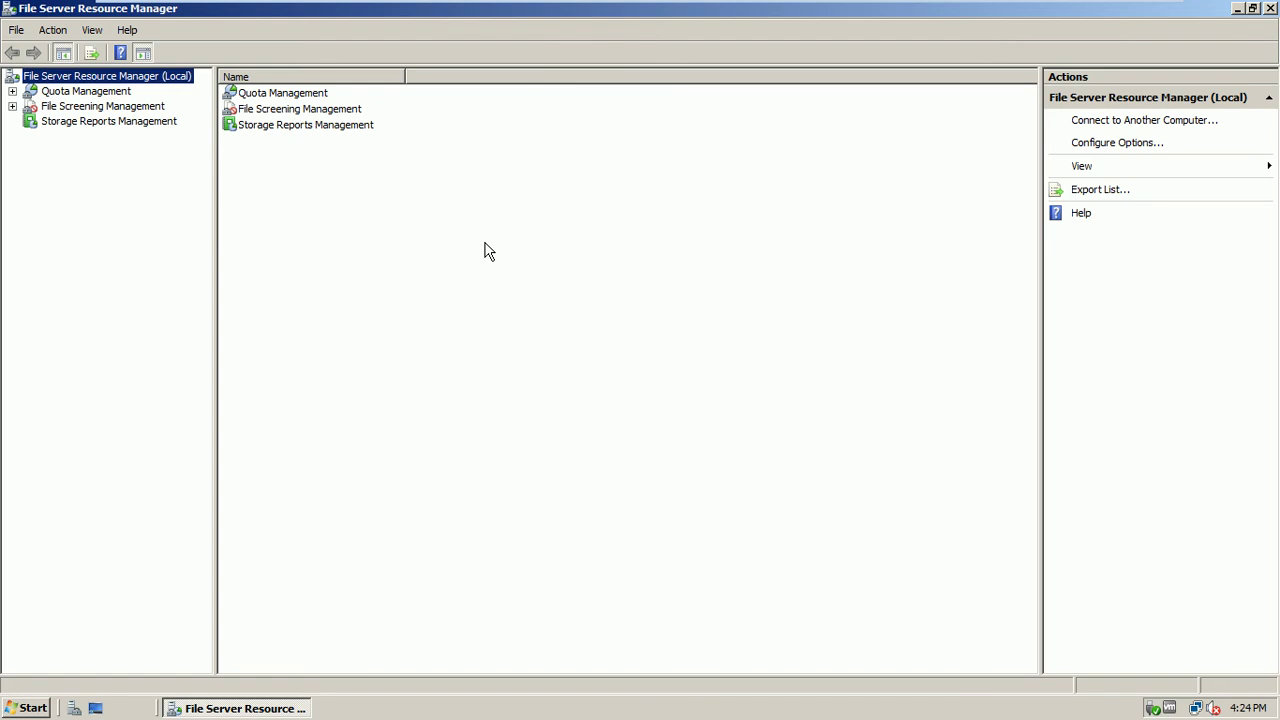
pyautogui.click(12, 91)
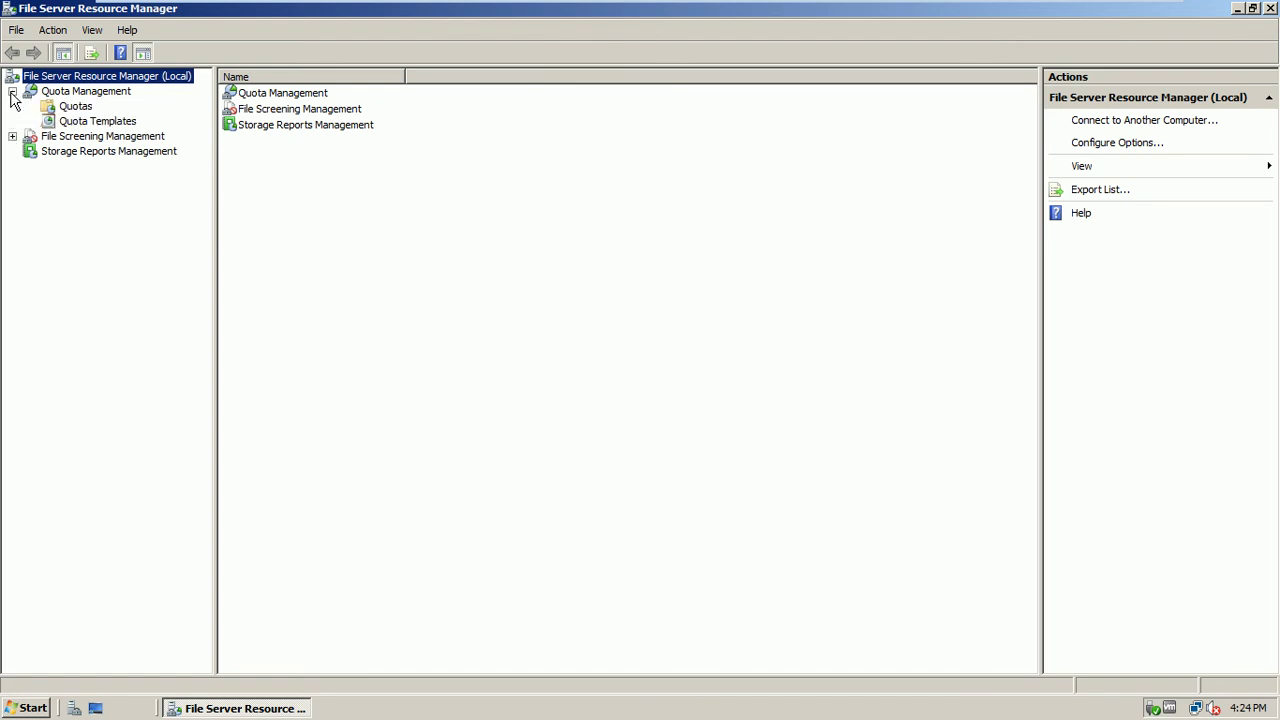
pyautogui.click(58, 93)
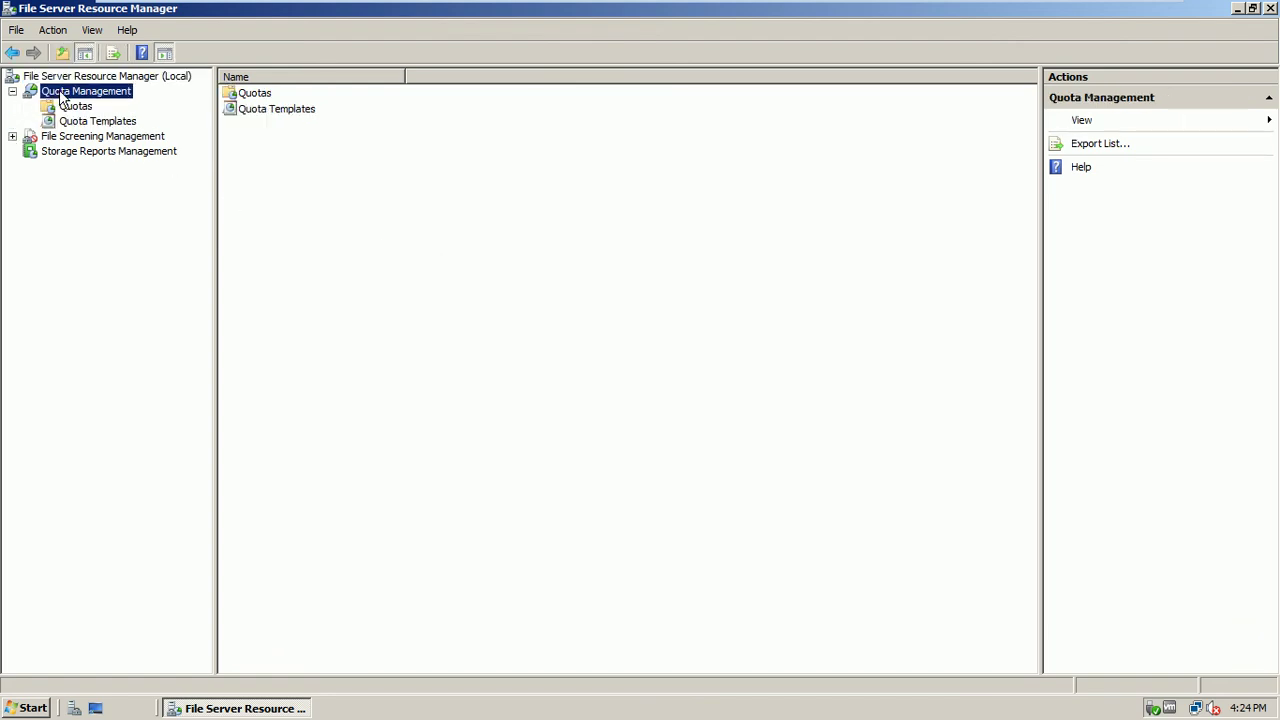
pyautogui.click(76, 108)
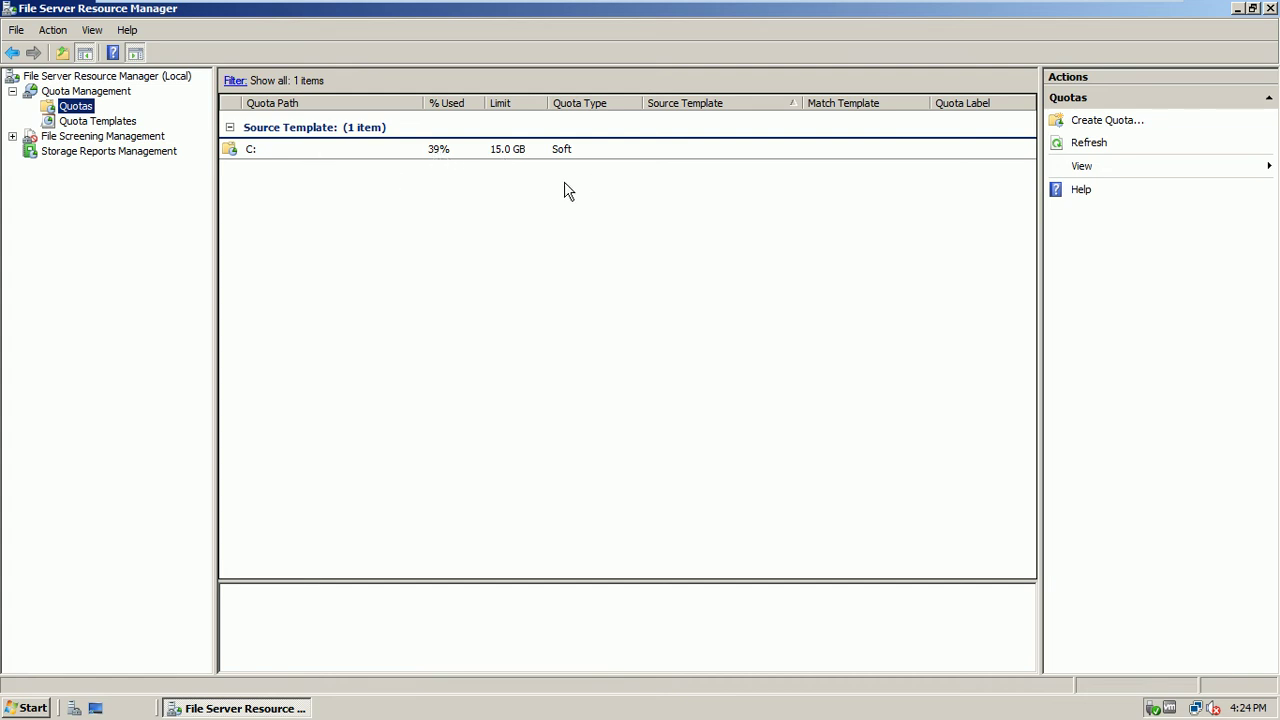
# Start a new quota with C:\UsersDocs as its path
pyautogui.rightClick(90, 109)
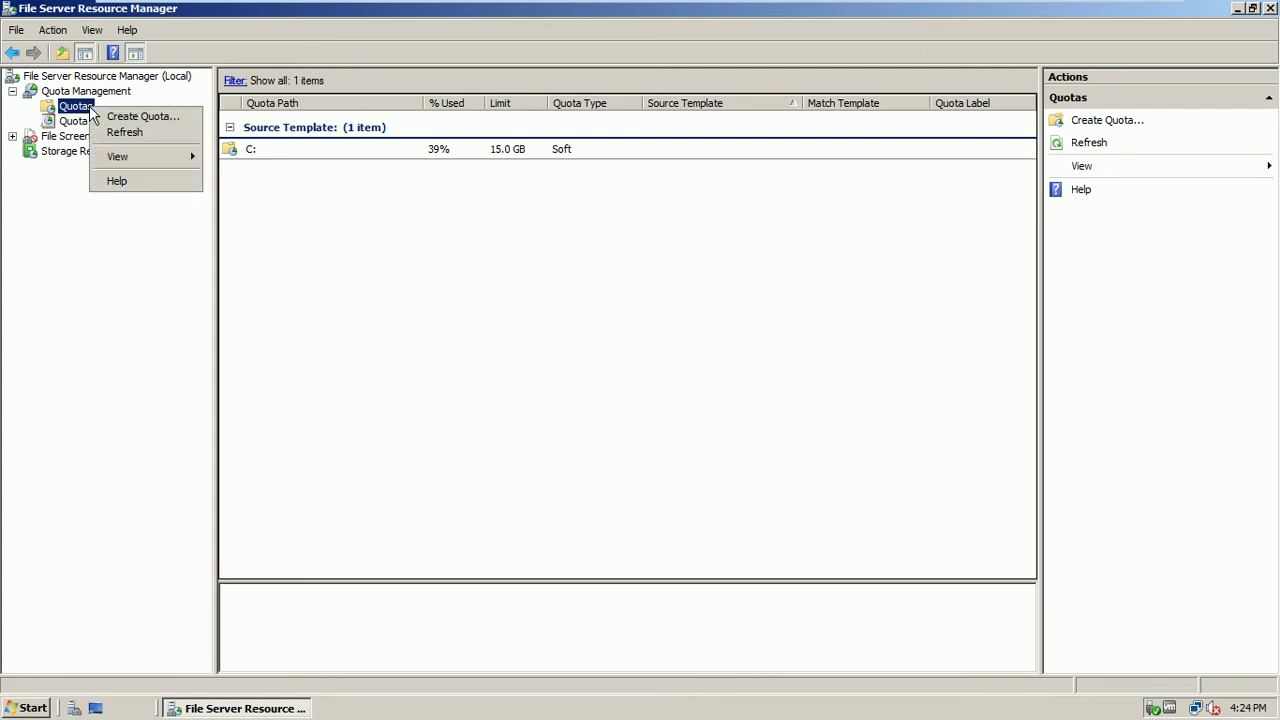
pyautogui.rightClick(295, 216)
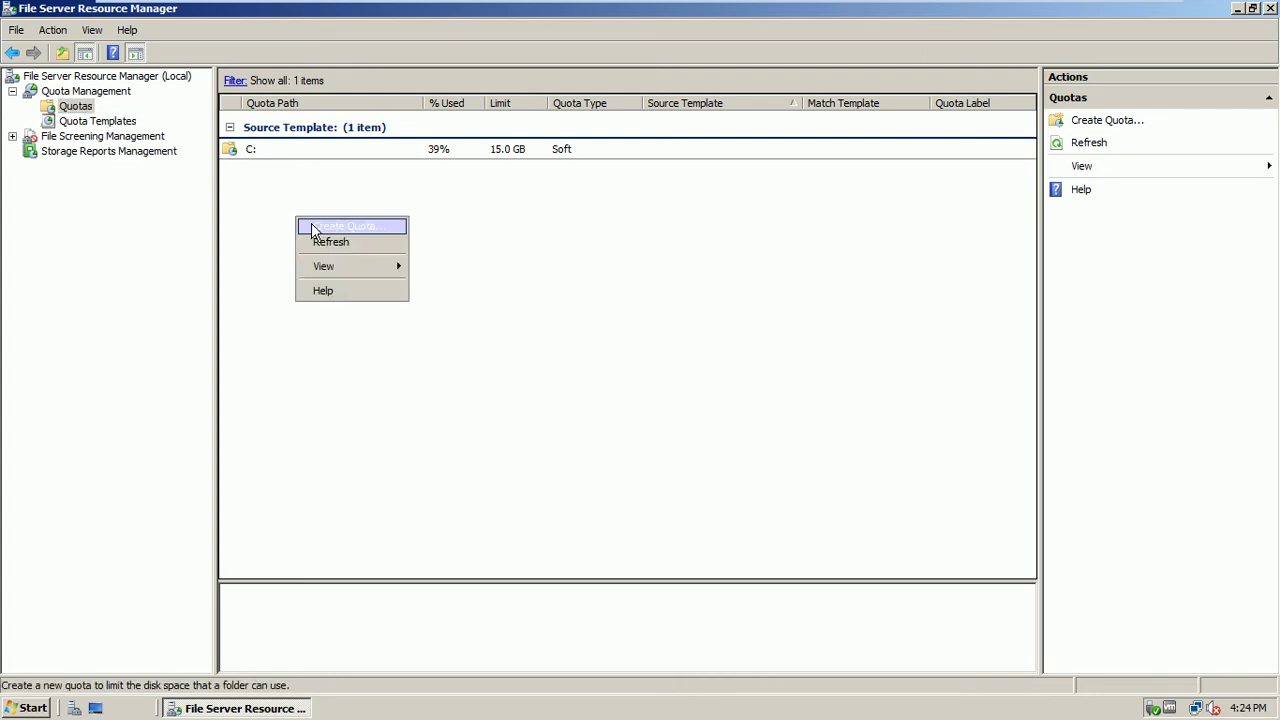
pyautogui.click(312, 228)
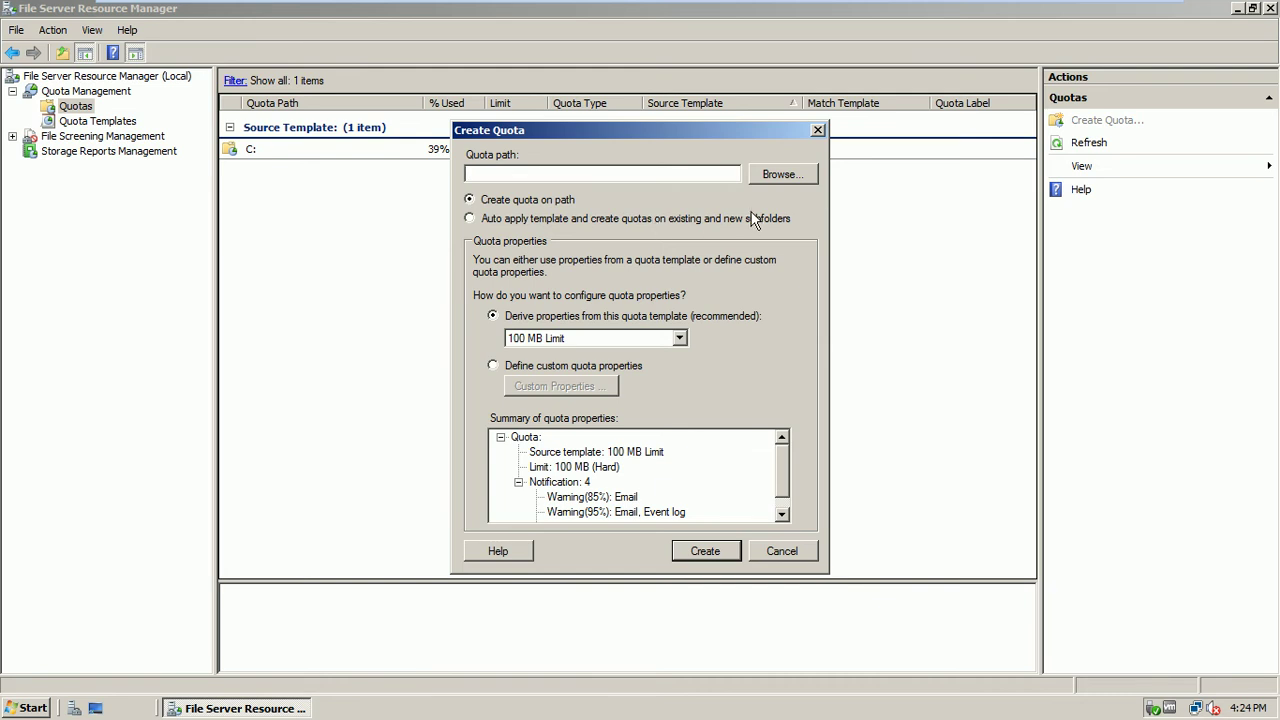
pyautogui.click(776, 172)
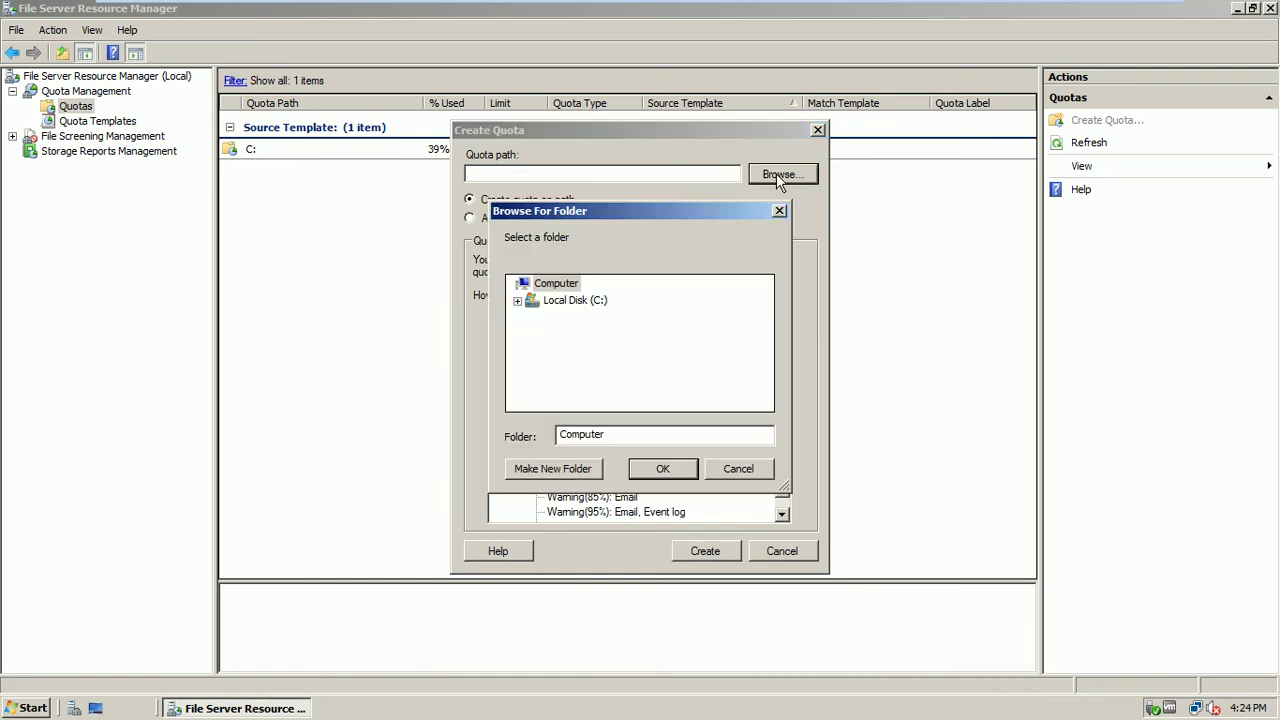
pyautogui.click(518, 302)
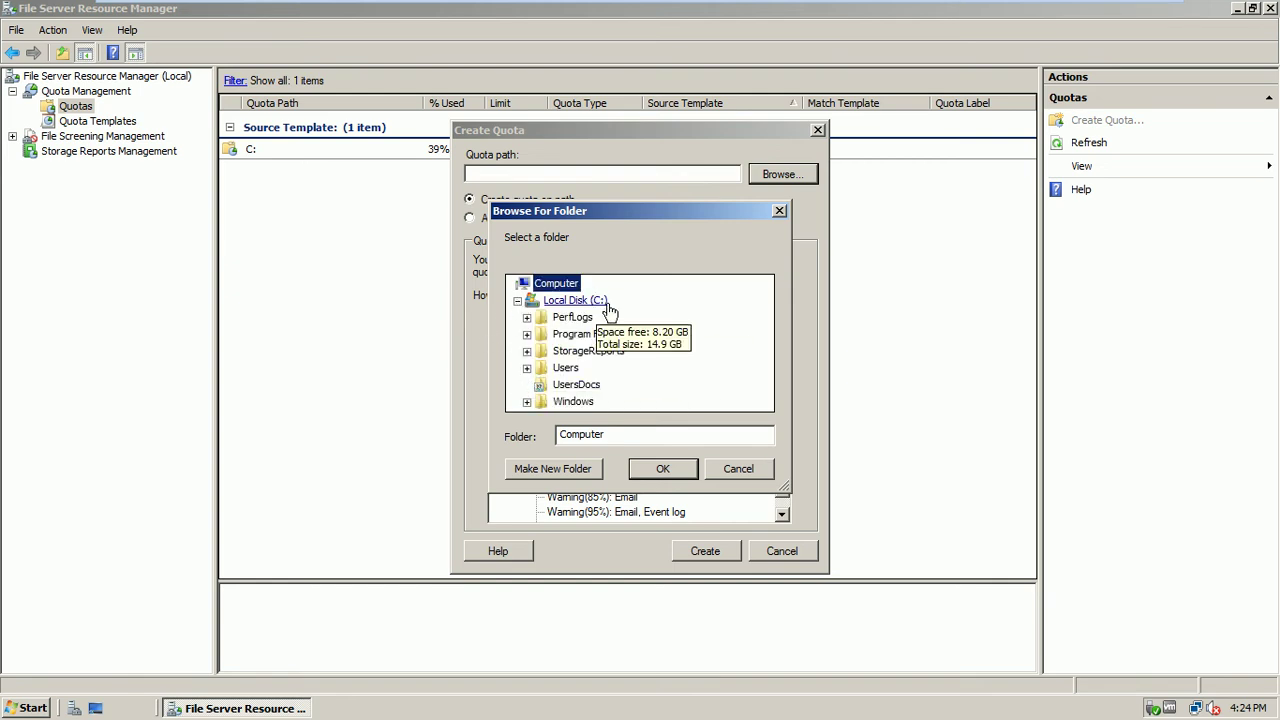
pyautogui.click(587, 390)
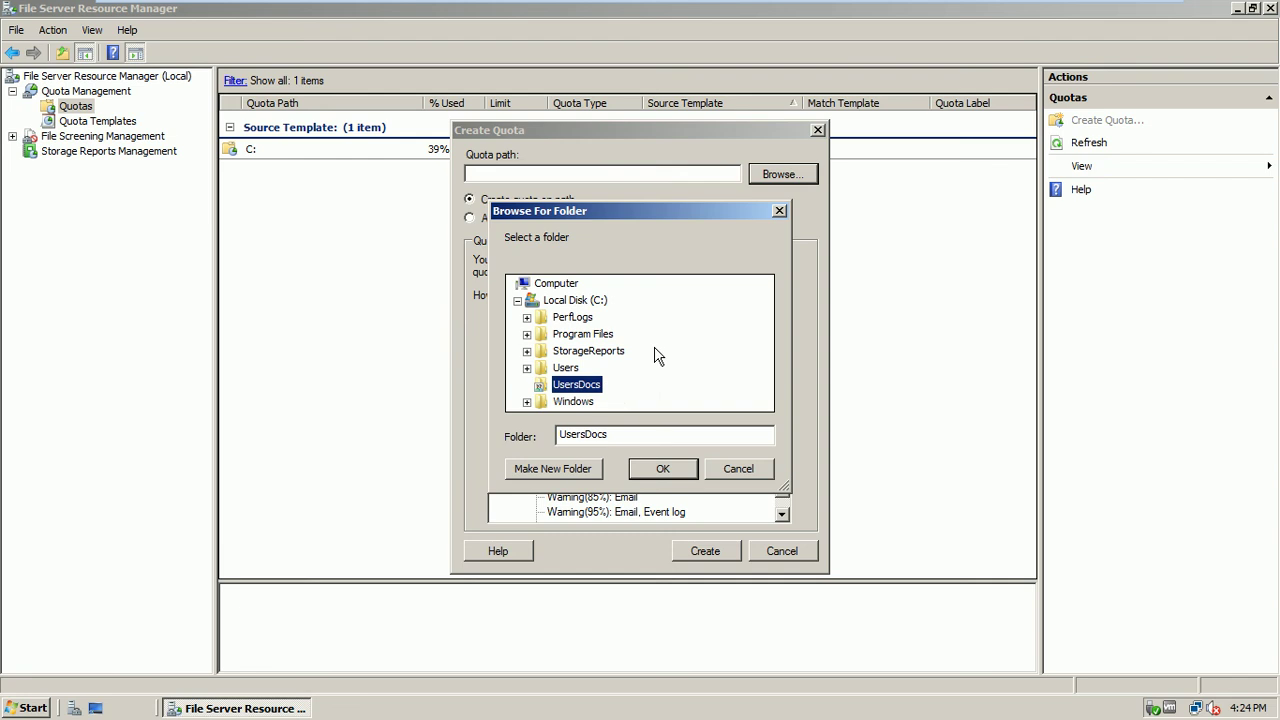
pyautogui.click(662, 468)
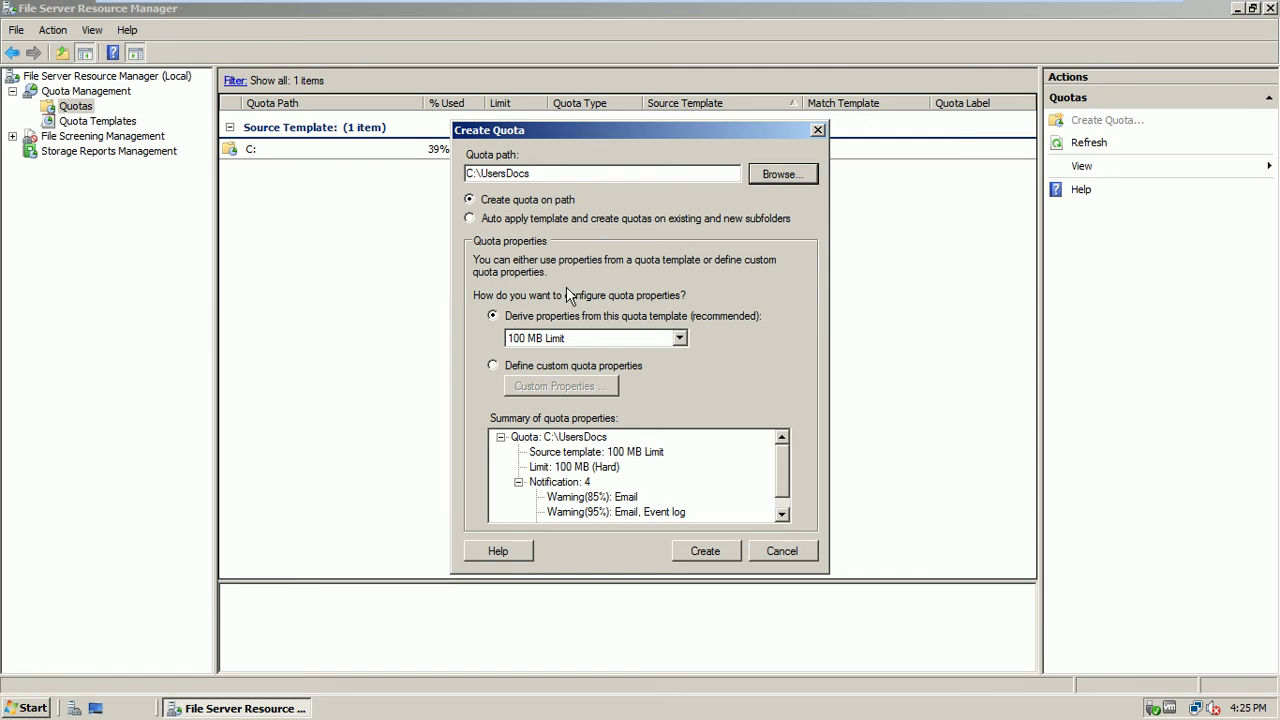
# Auto-apply the 100 MB Limit template to UsersDocs subfolders and create the quota
pyautogui.click(577, 222)
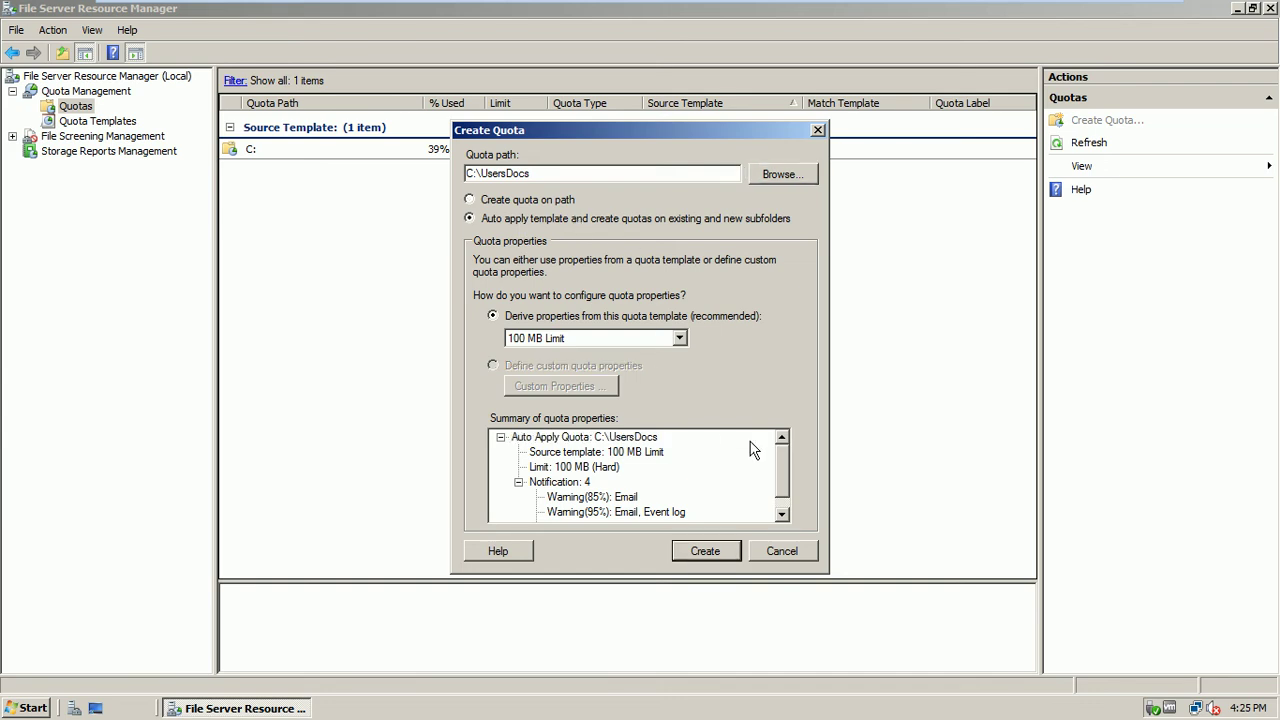
pyautogui.scroll(-1, 780, 458)
pyautogui.scroll(1, 783, 489)
pyautogui.scroll(-1, 780, 488)
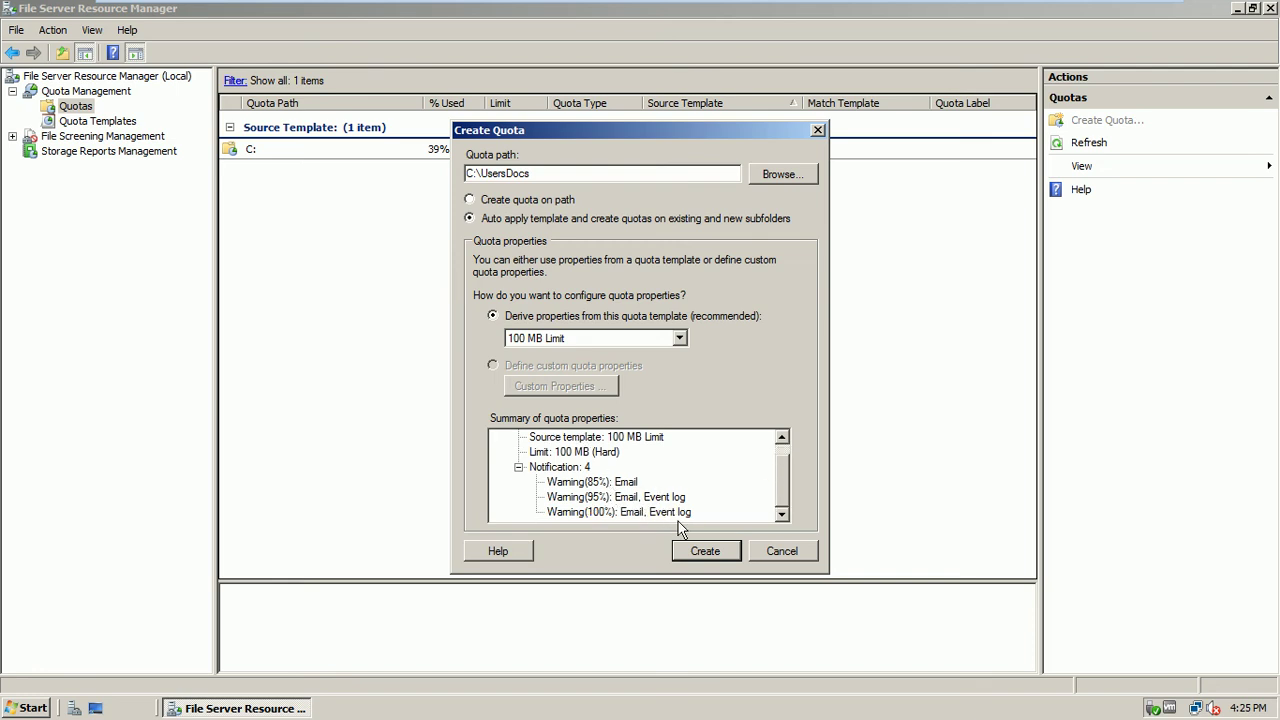
pyautogui.click(703, 551)
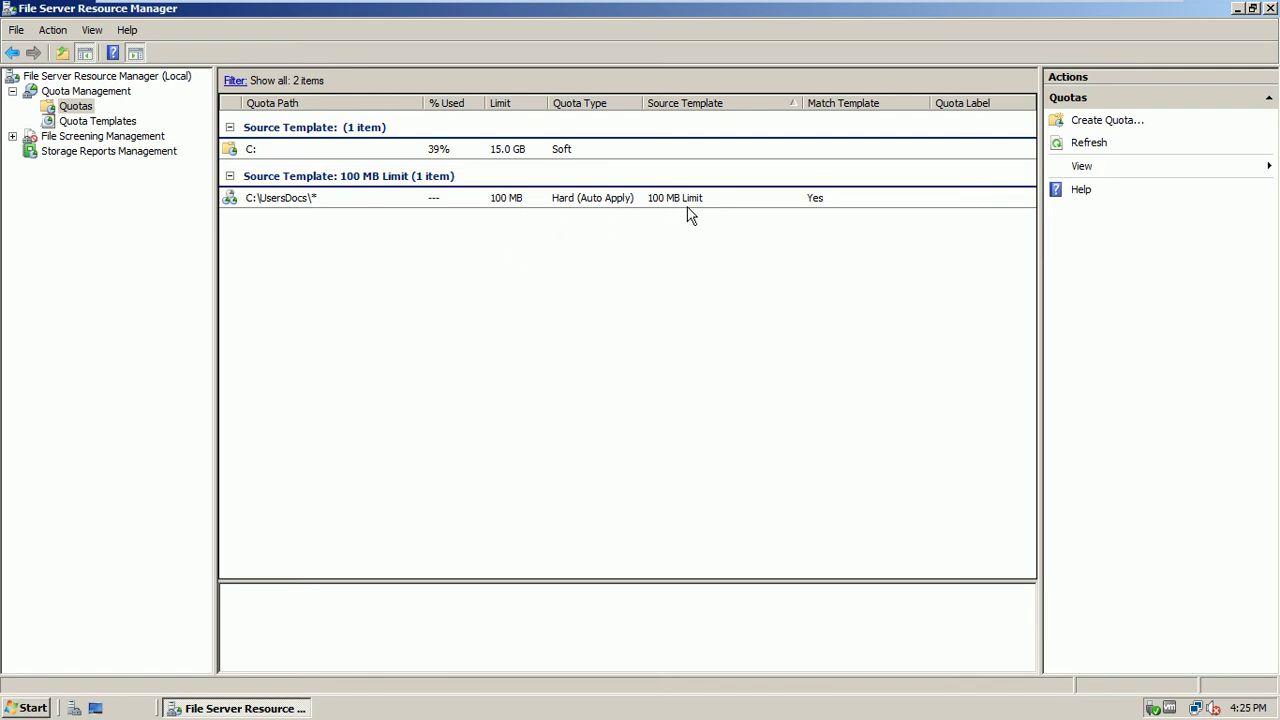
# Delete the C:\UsersDocs\* auto-apply quota
pyautogui.rightClick(306, 202)
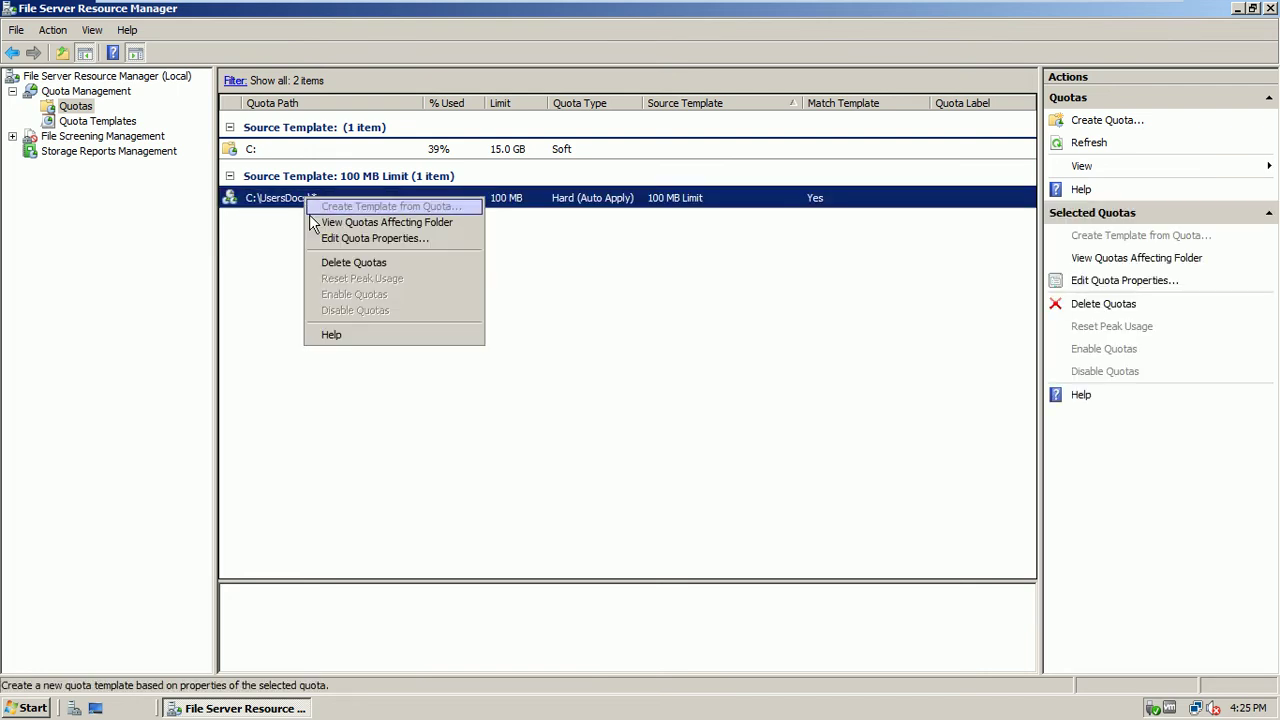
pyautogui.click(330, 262)
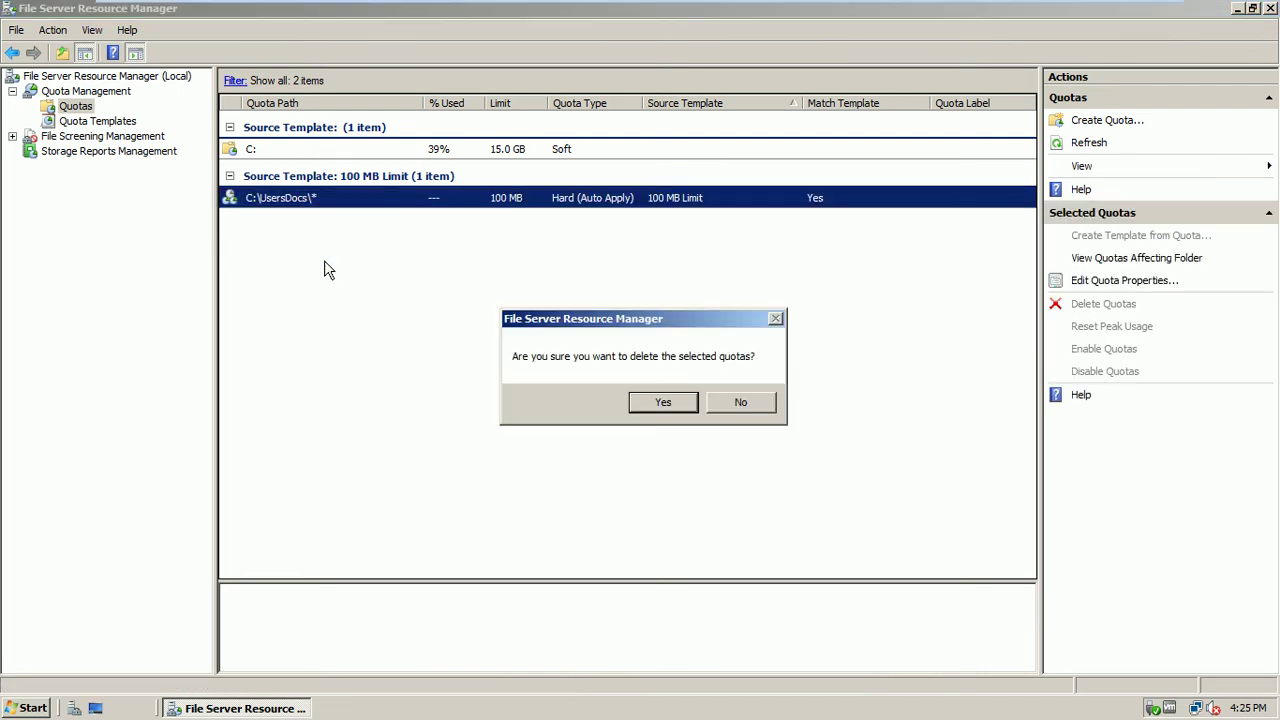
pyautogui.click(660, 400)
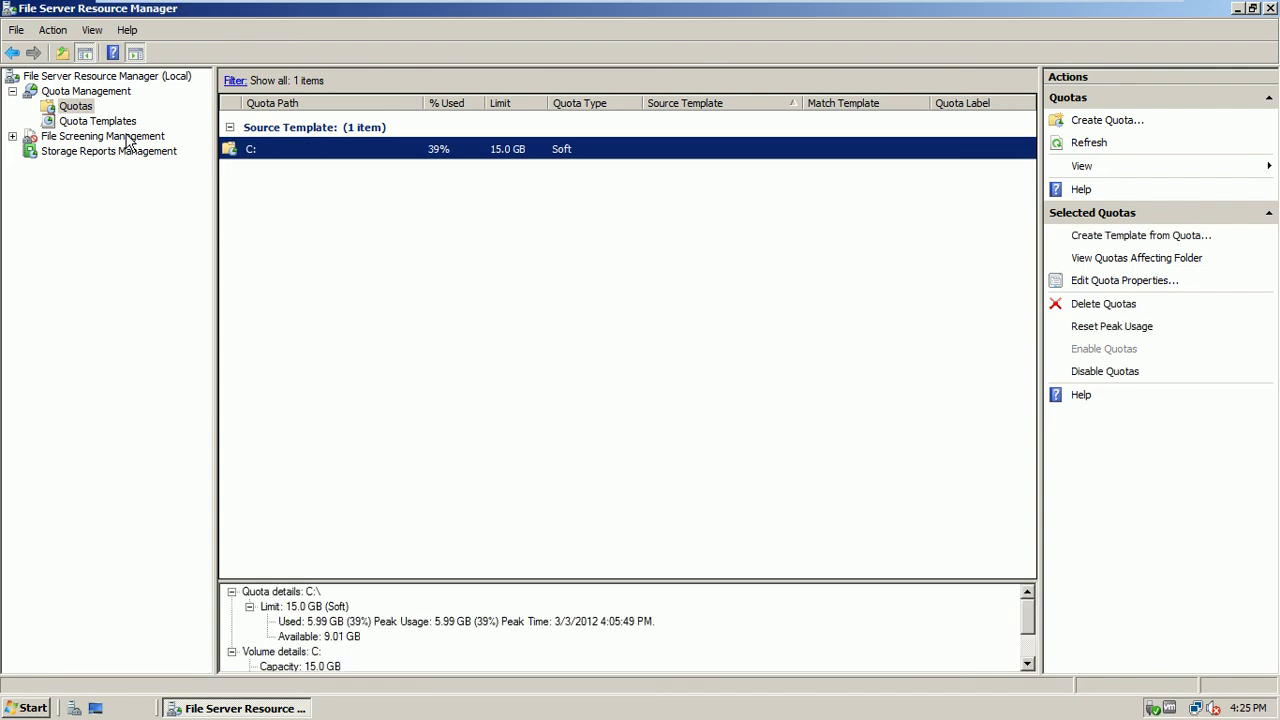
# Start another new quota with C:\UsersDocs as its path
pyautogui.rightClick(80, 110)
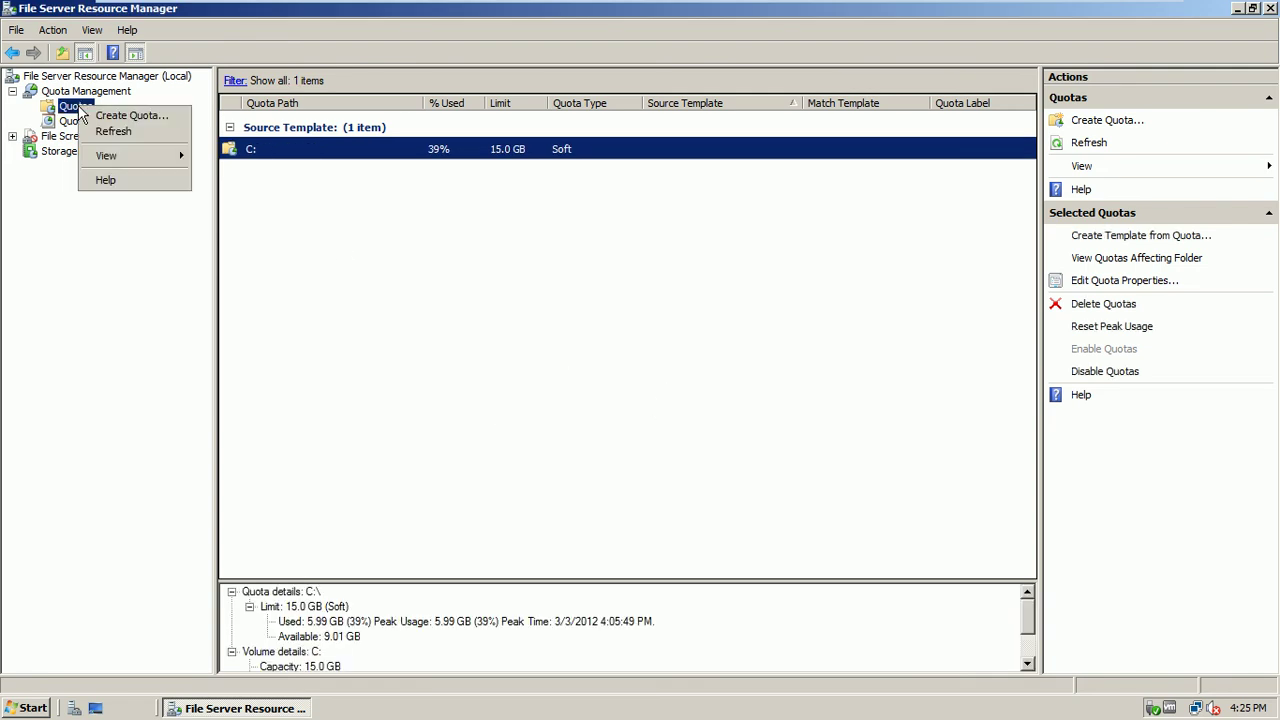
pyautogui.click(99, 112)
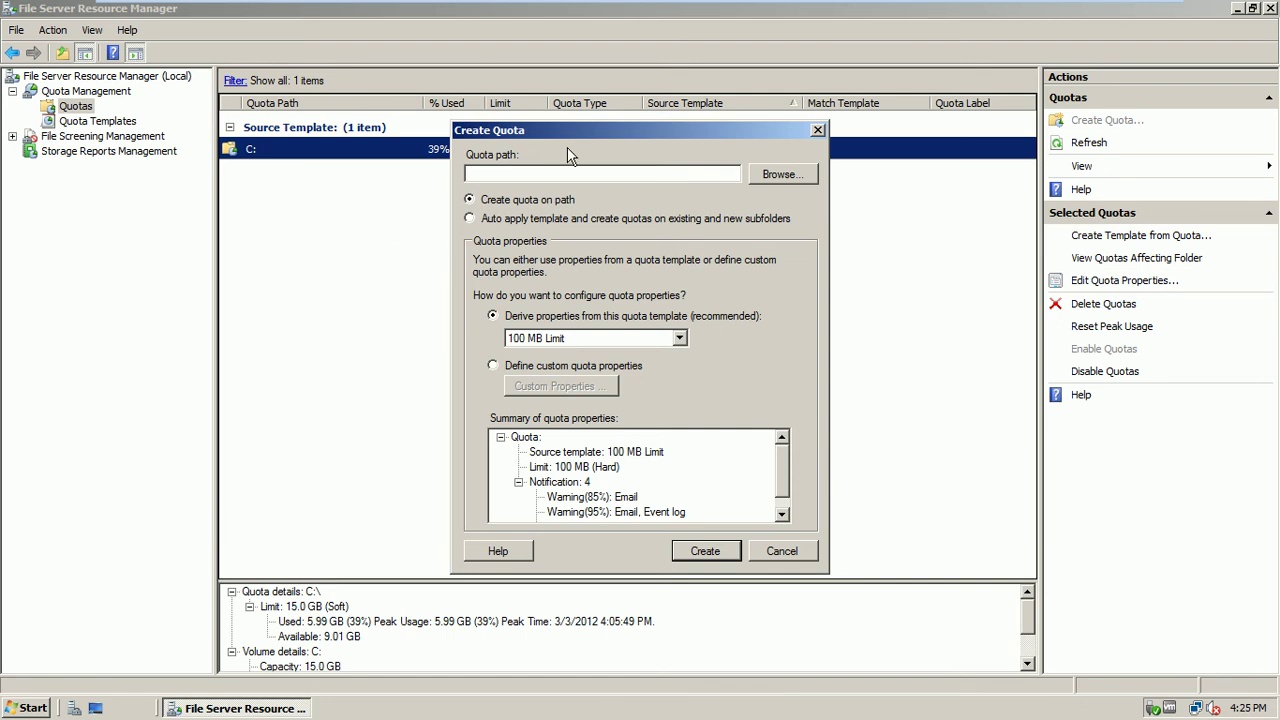
pyautogui.moveTo(558, 131); pyautogui.dragTo(524, 132)
pyautogui.click(716, 175)
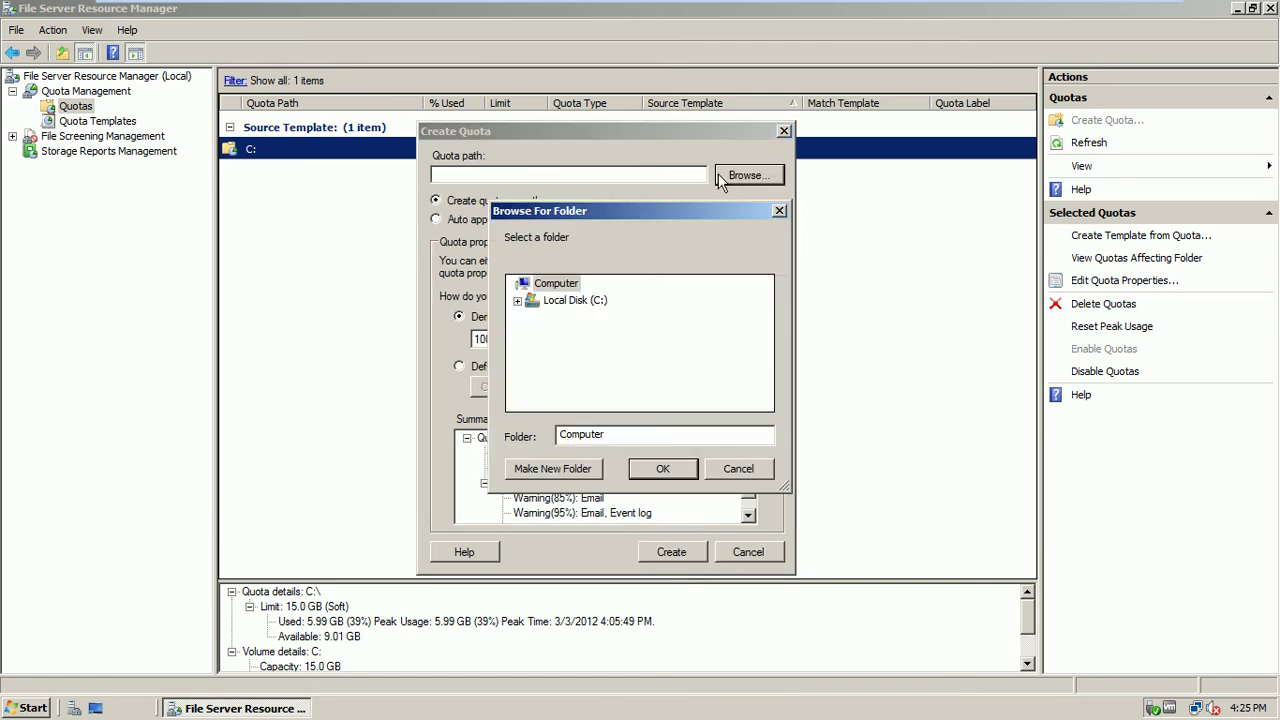
pyautogui.click(517, 300)
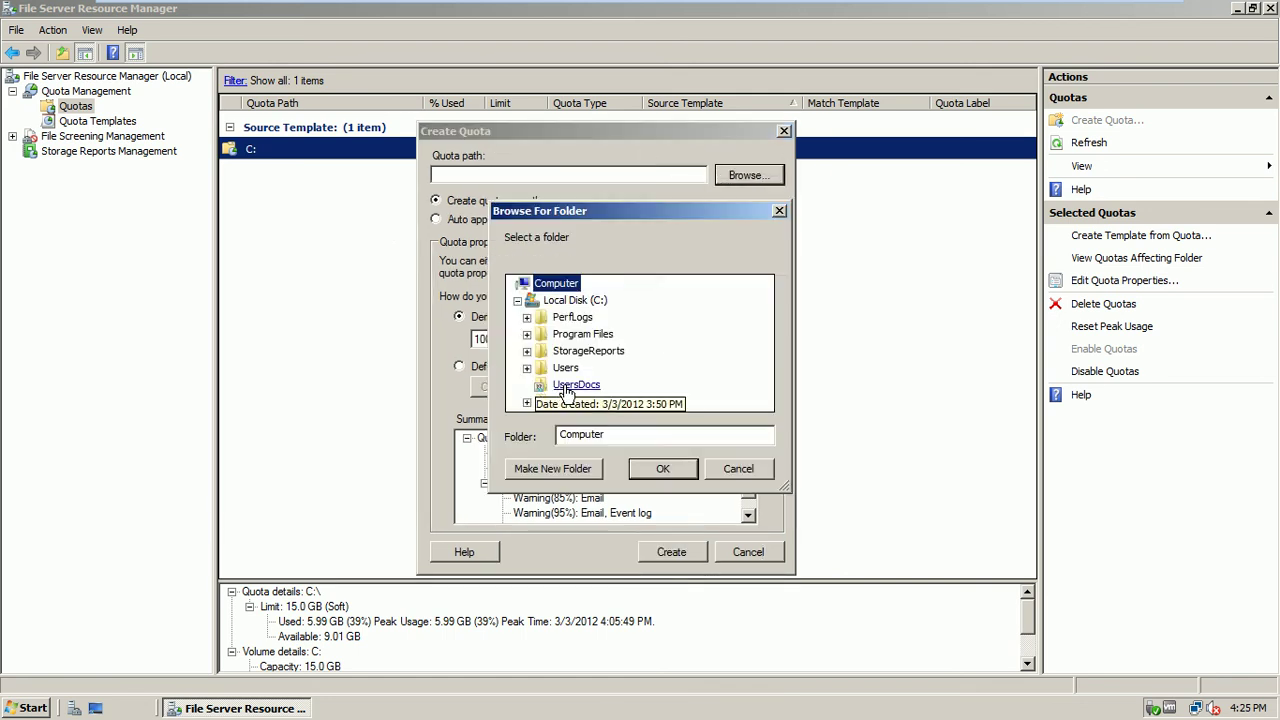
pyautogui.click(570, 384)
pyautogui.click(660, 469)
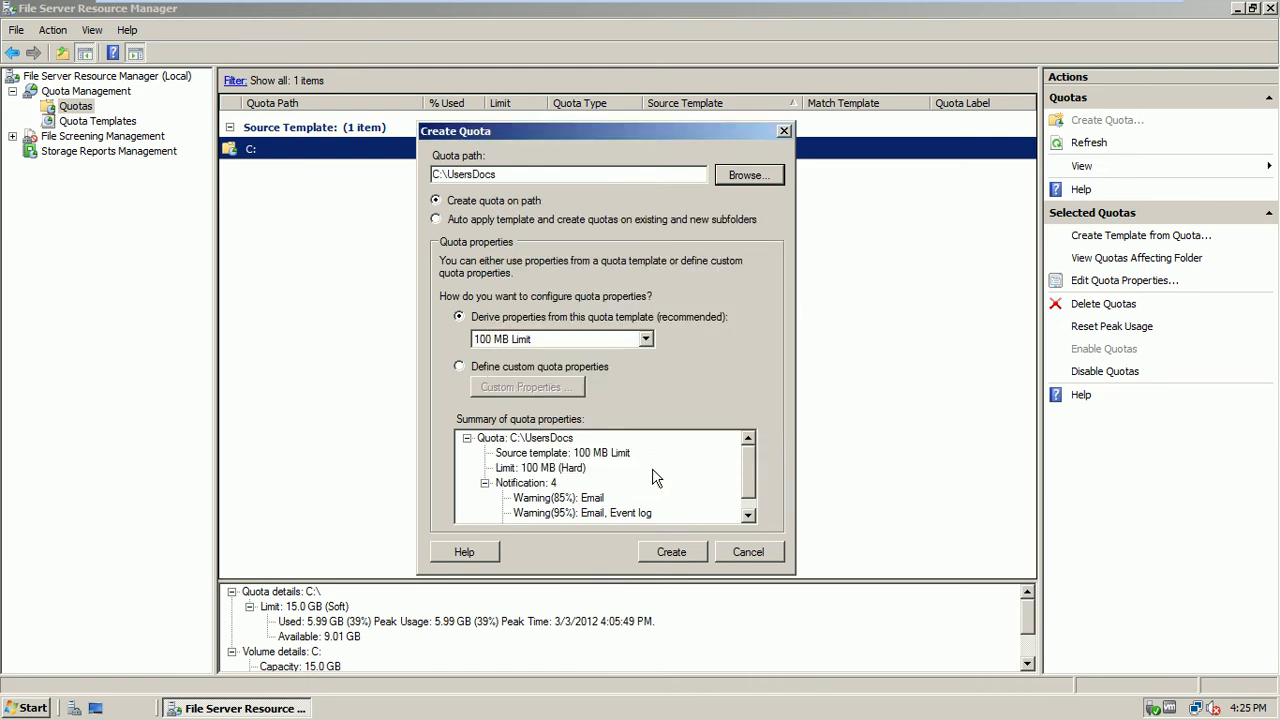
# Choose Define custom quota properties and open the custom properties for C:\UsersDocs
pyautogui.click(580, 367)
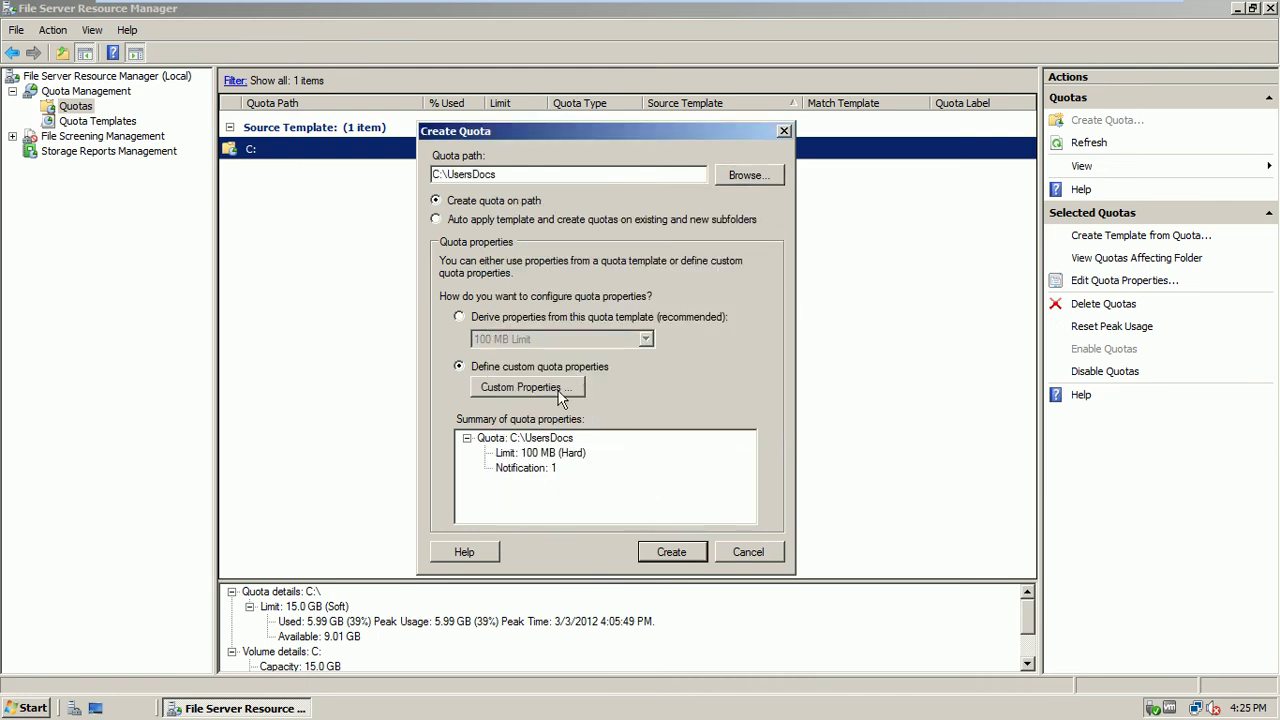
pyautogui.click(560, 396)
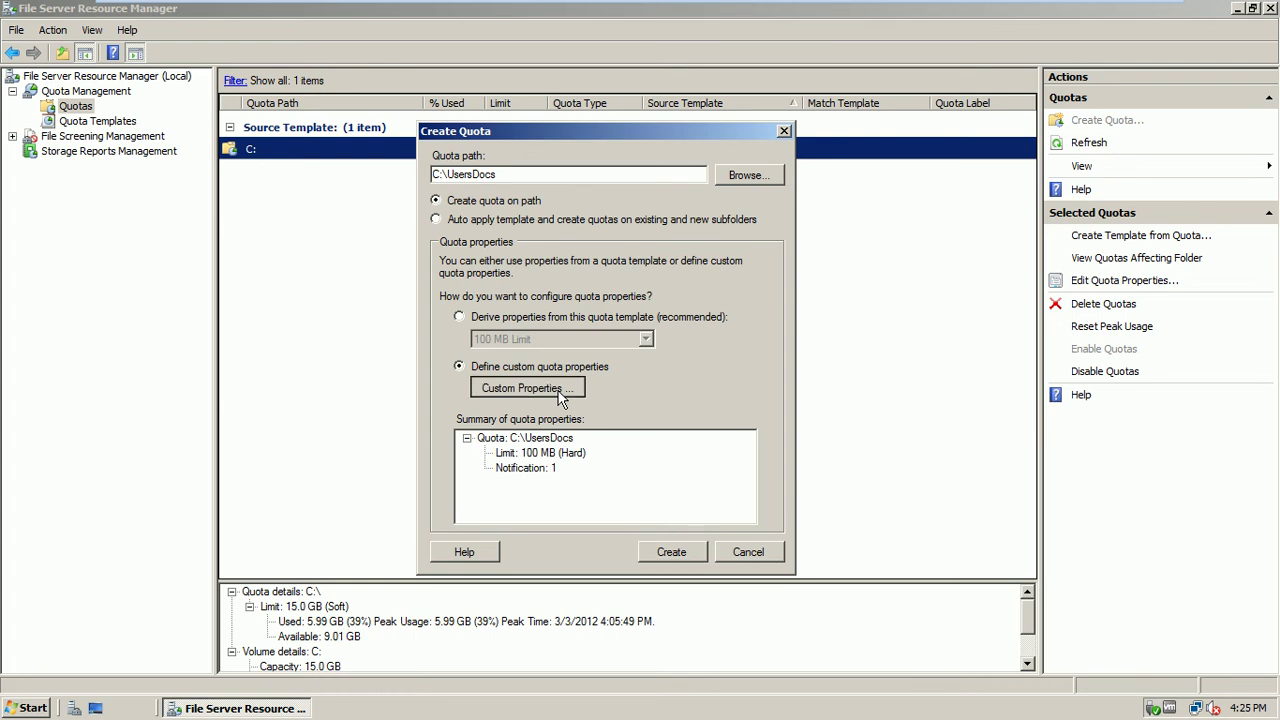
pyautogui.click(512, 320)
pyautogui.click(645, 340)
pyautogui.click(645, 340)
pyautogui.click(566, 366)
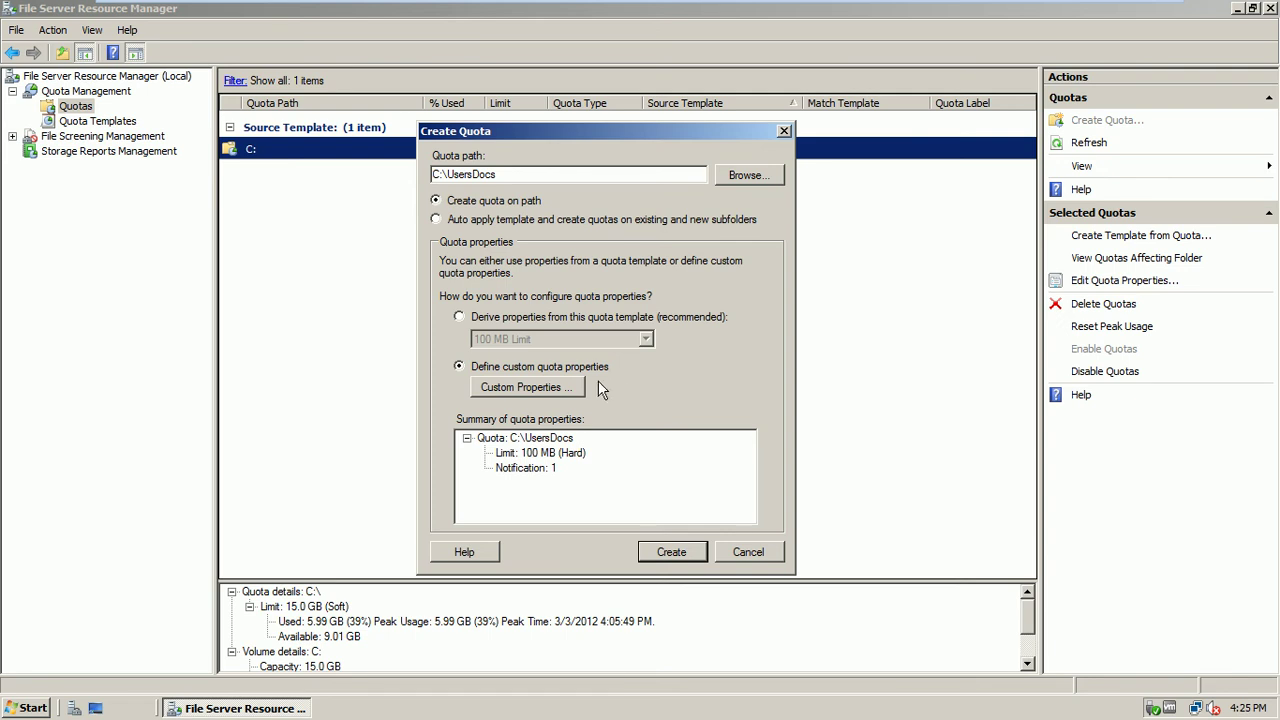
pyautogui.click(560, 388)
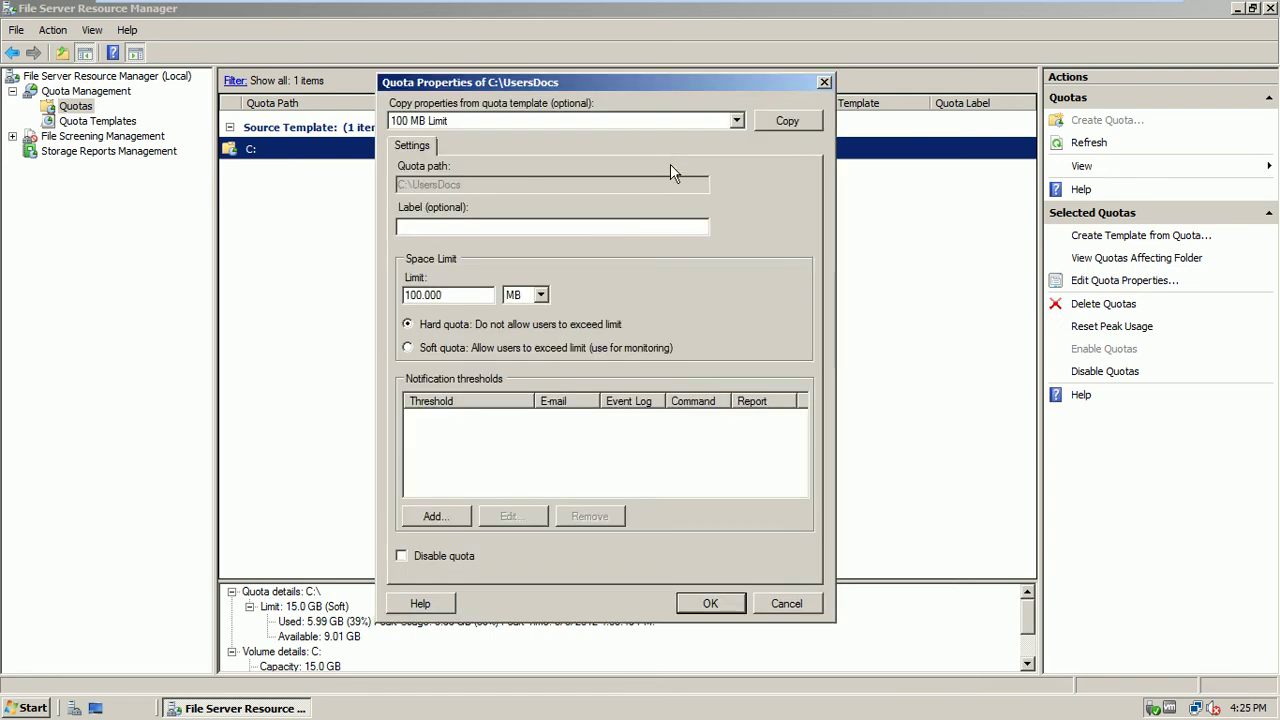
# Copy the 100 MB Limit template's settings, keep MB units, and add a notification threshold
pyautogui.click(775, 121)
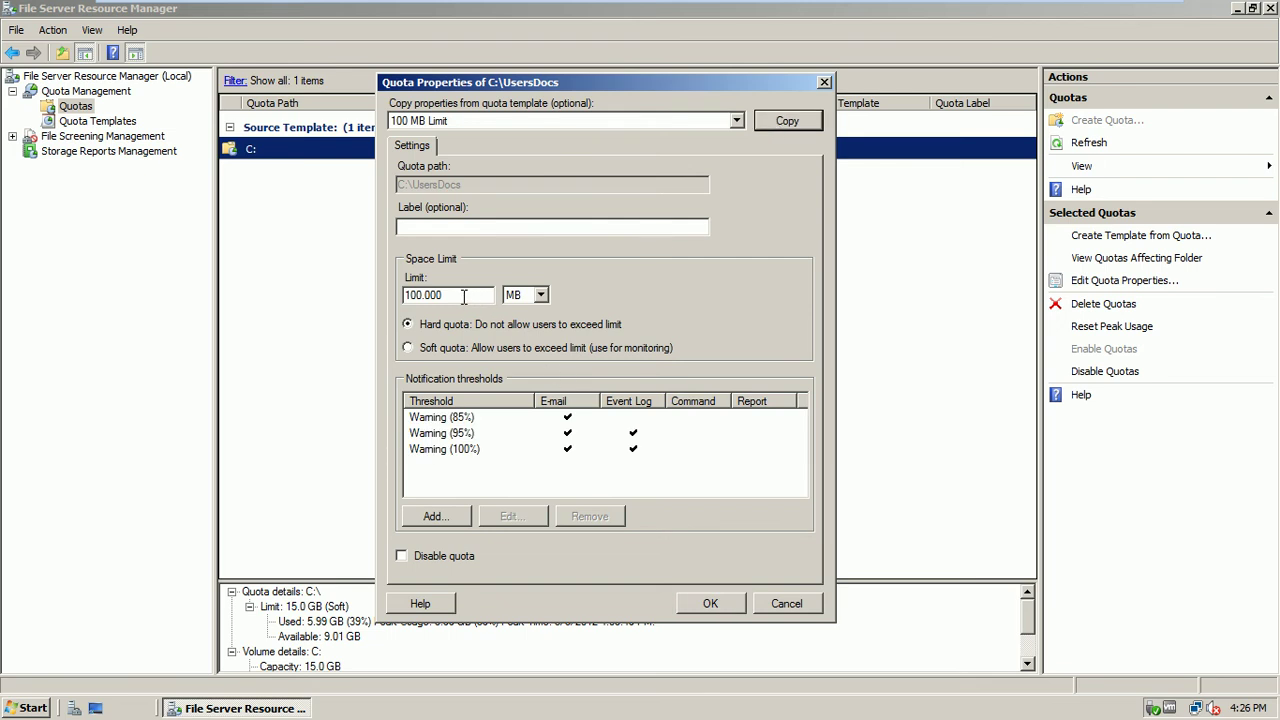
pyautogui.click(540, 296)
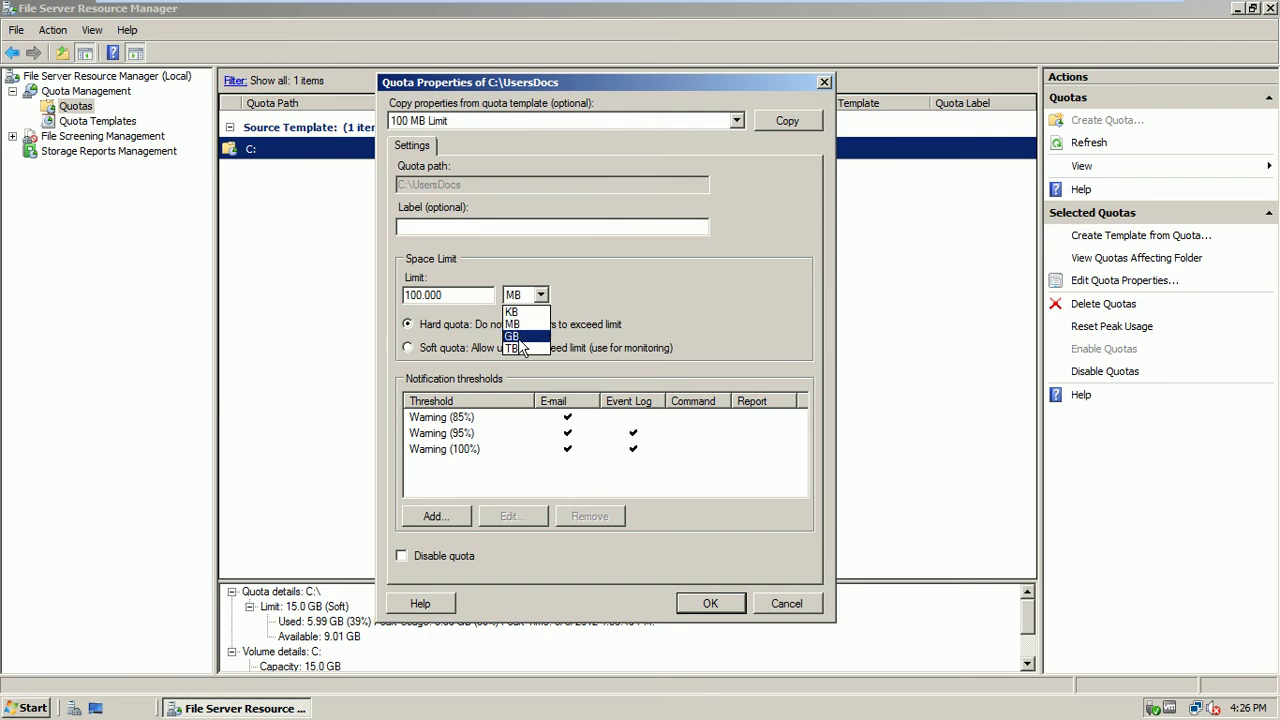
pyautogui.click(652, 264)
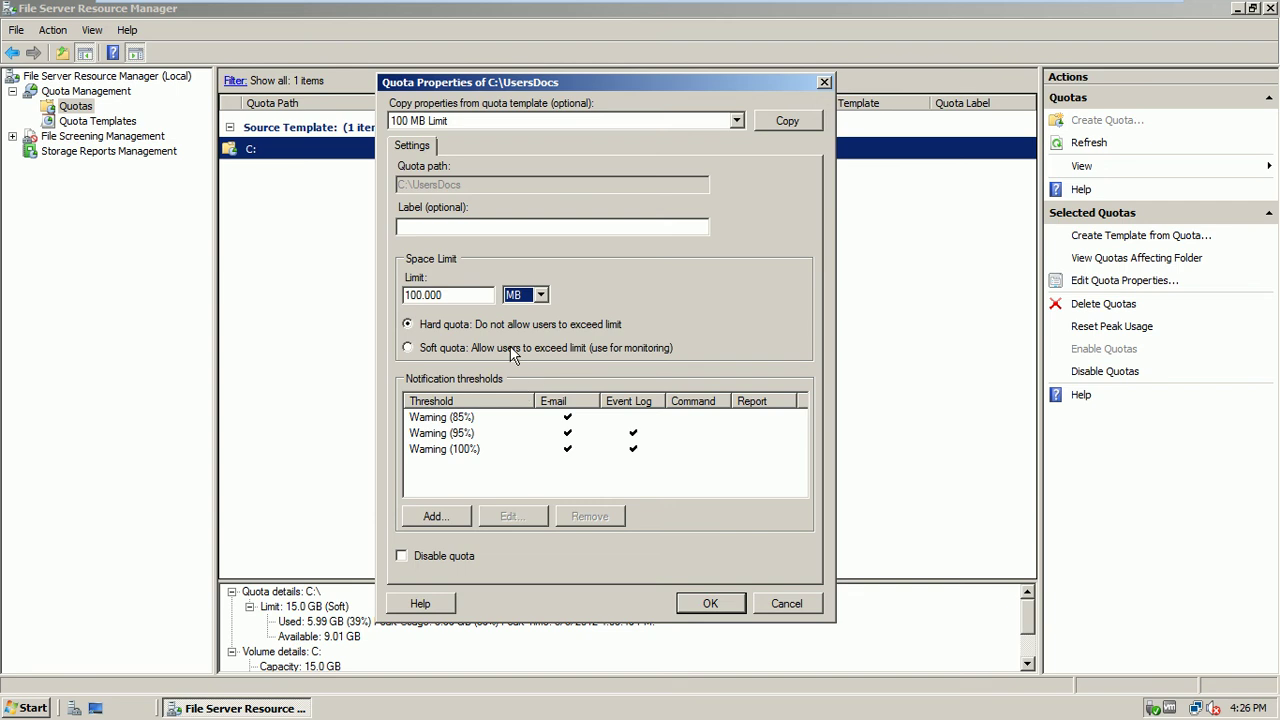
pyautogui.click(446, 518)
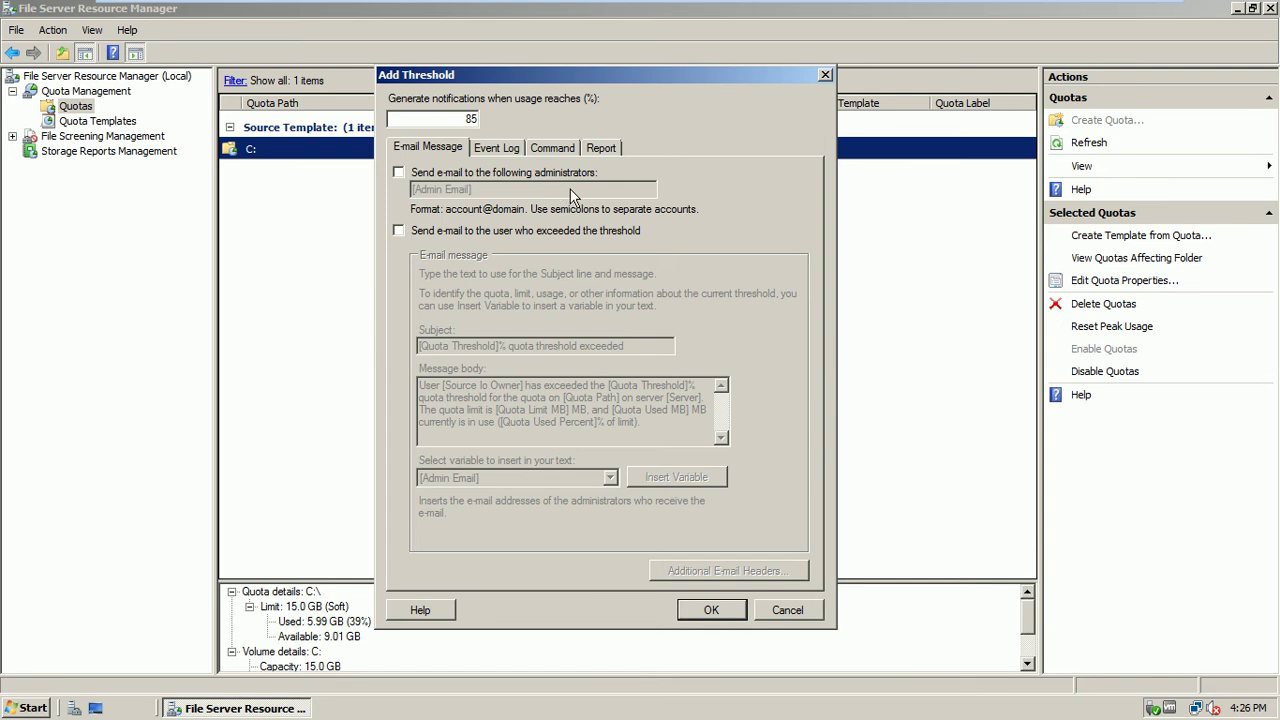
# Enable administrator e-mail alerts on the 85% threshold, dismissing the missing SMTP server warnings
pyautogui.click(428, 176)
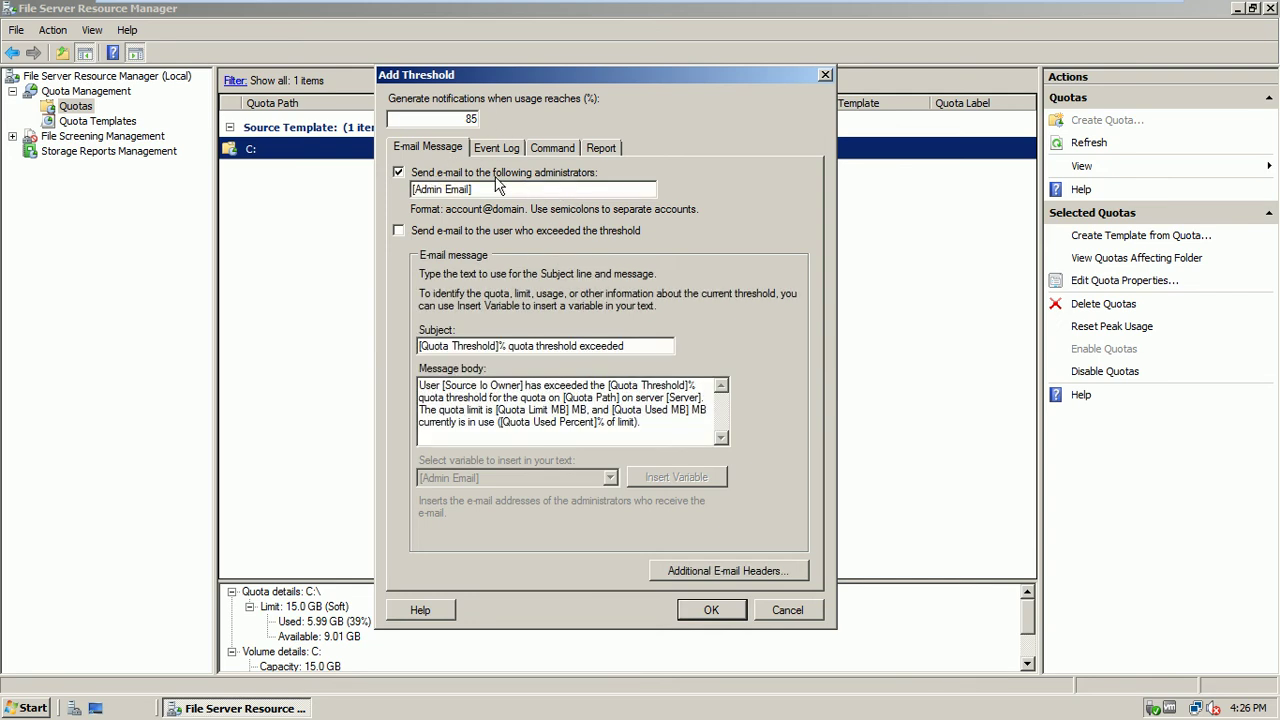
pyautogui.click(495, 148)
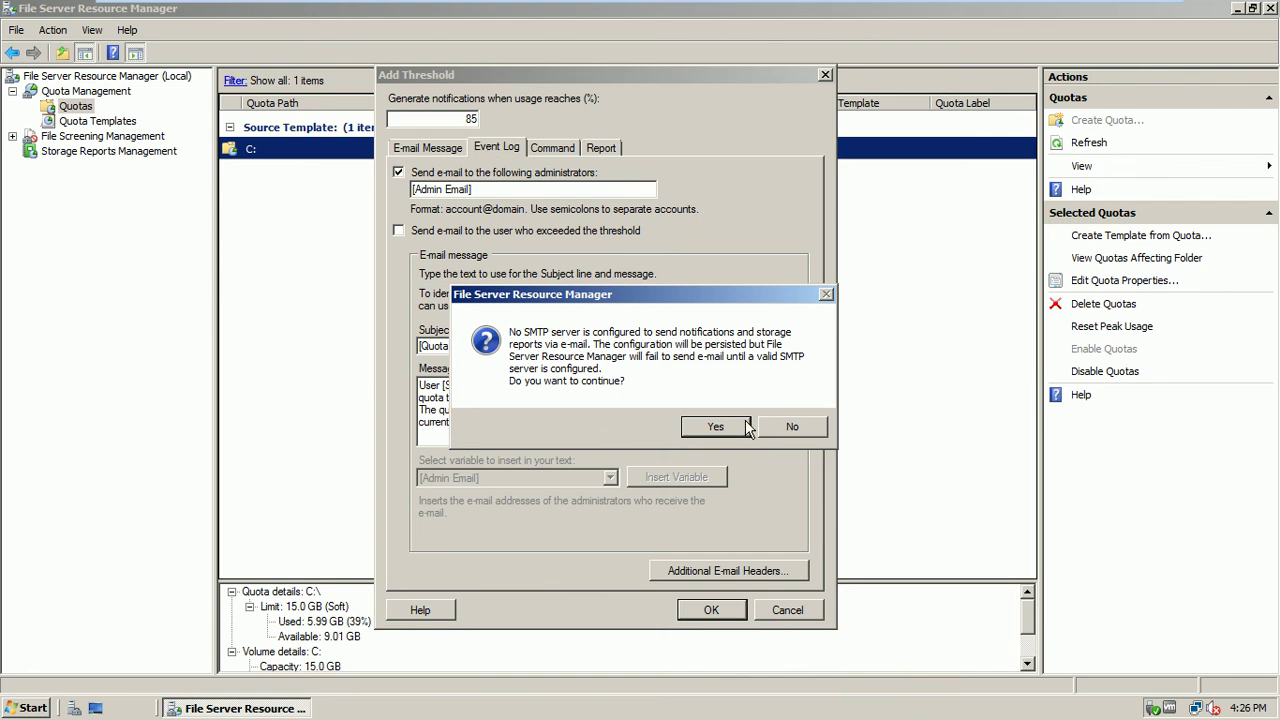
pyautogui.click(774, 432)
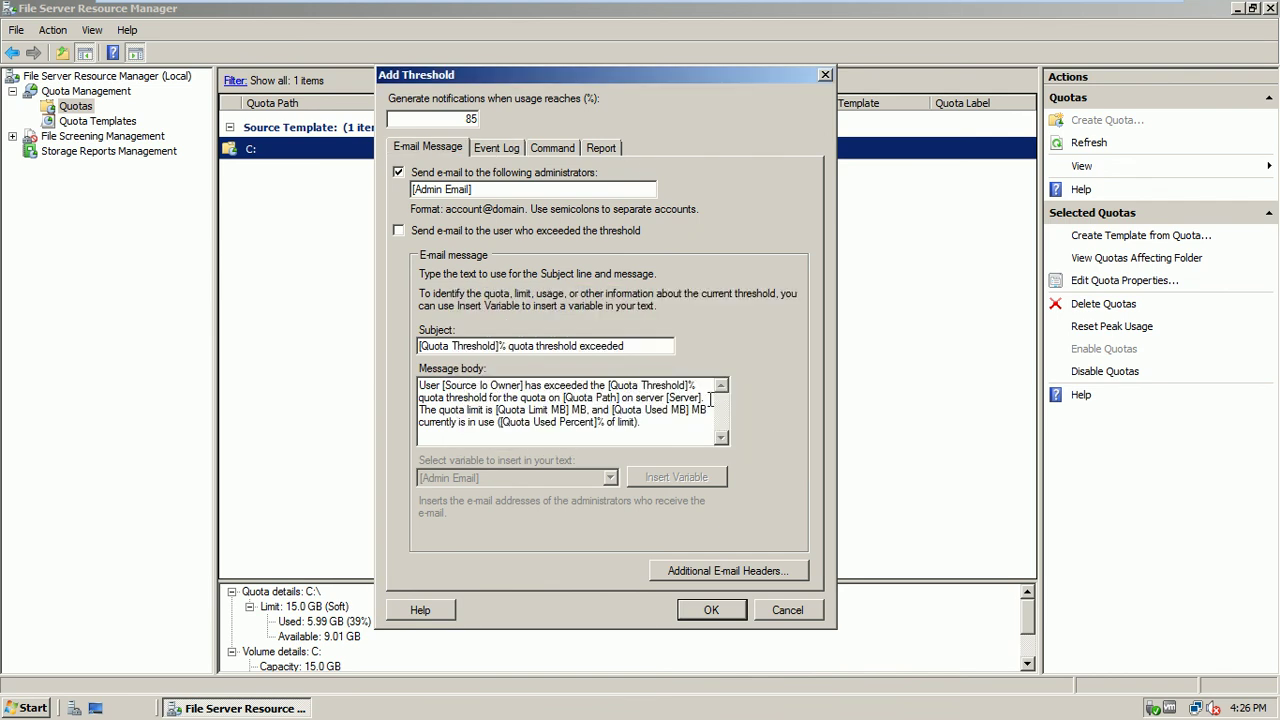
pyautogui.click(558, 148)
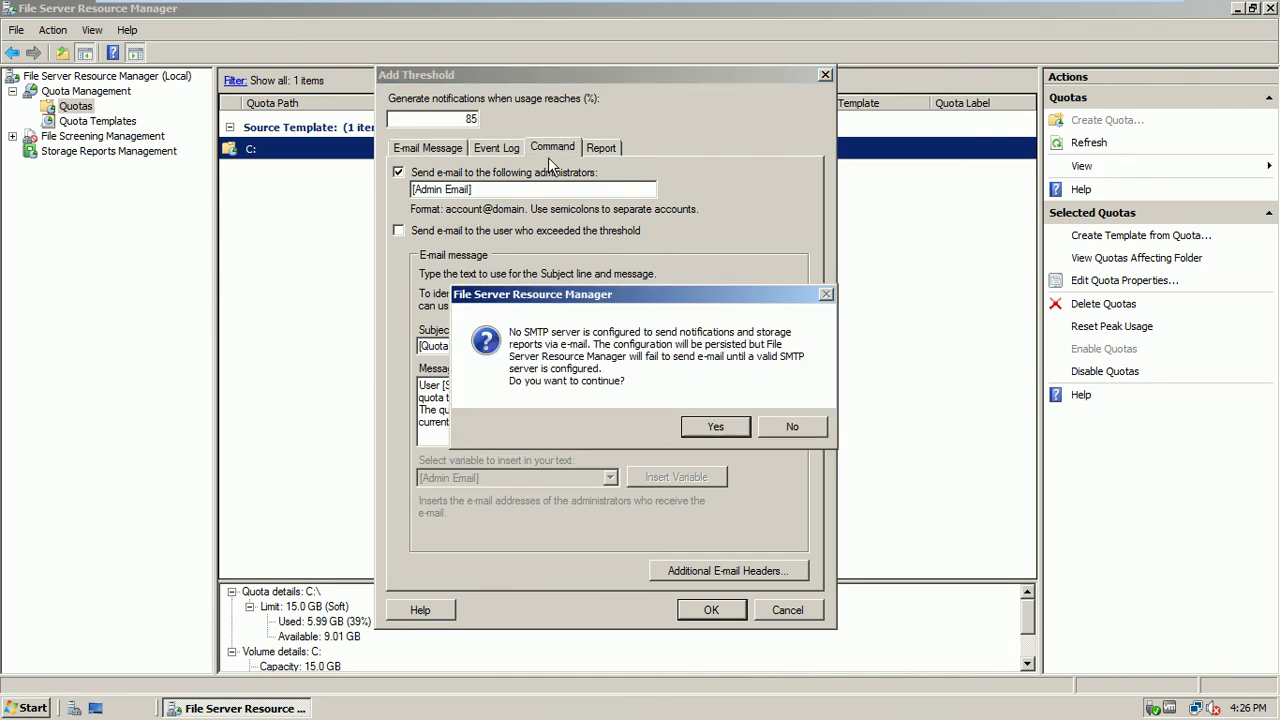
pyautogui.click(773, 427)
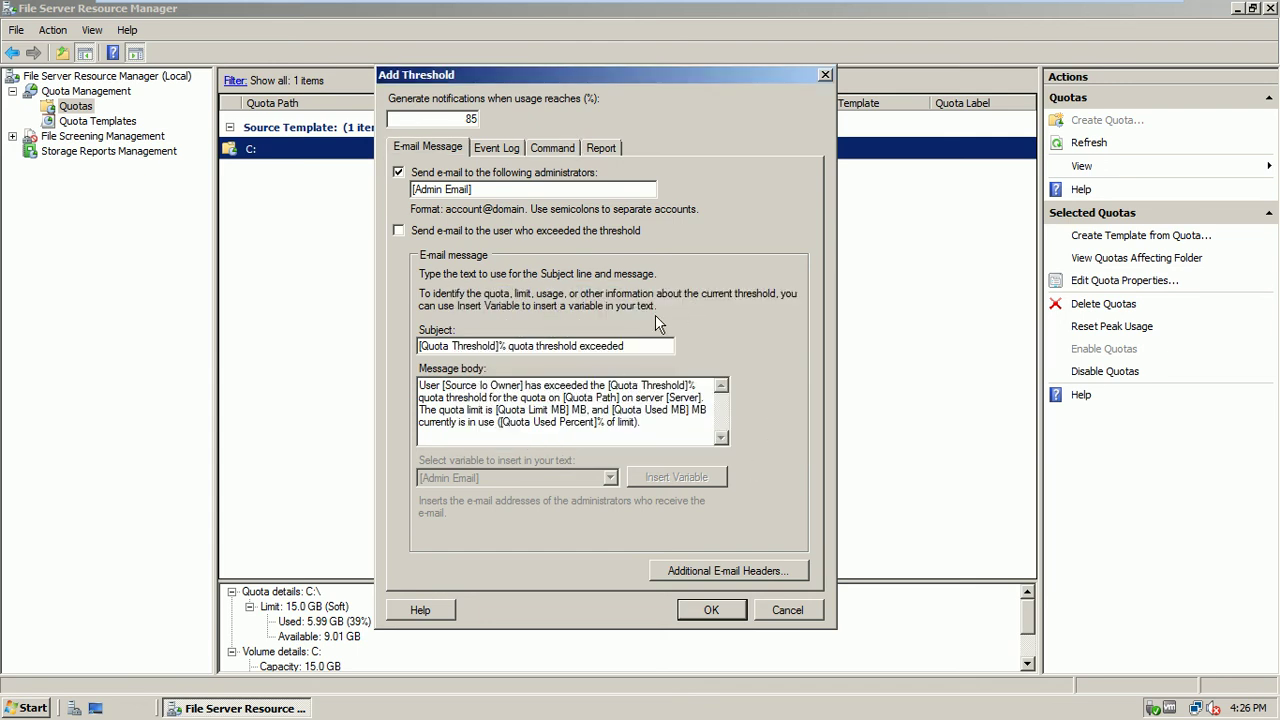
# Turn e-mail alerts off, review the Event Log, Command and Report options, then cancel the threshold
pyautogui.click(430, 176)
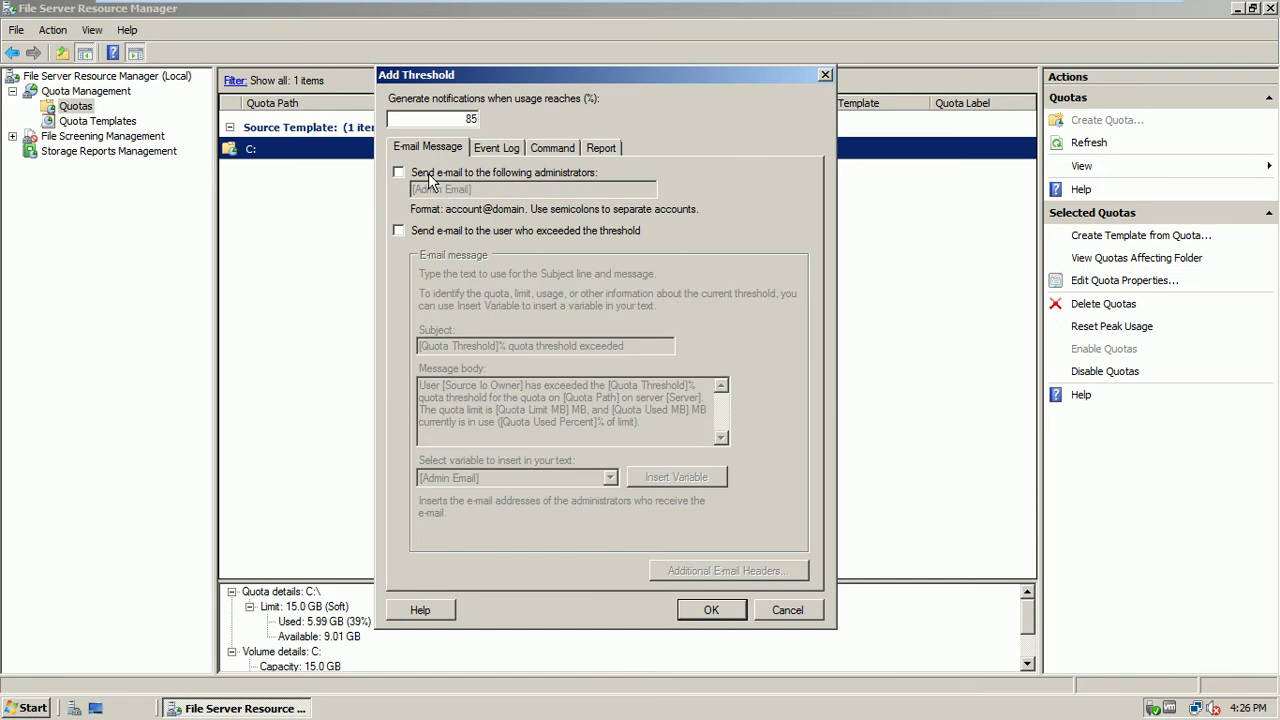
pyautogui.click(488, 154)
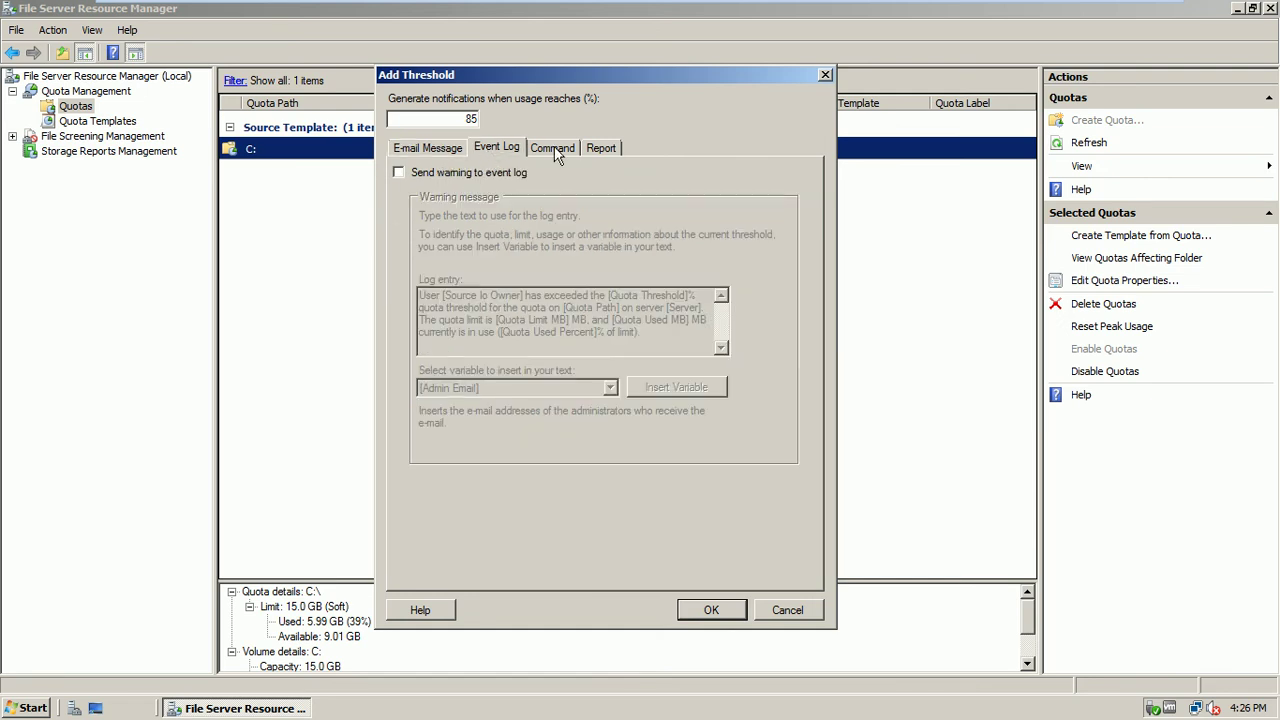
pyautogui.click(555, 150)
pyautogui.click(599, 146)
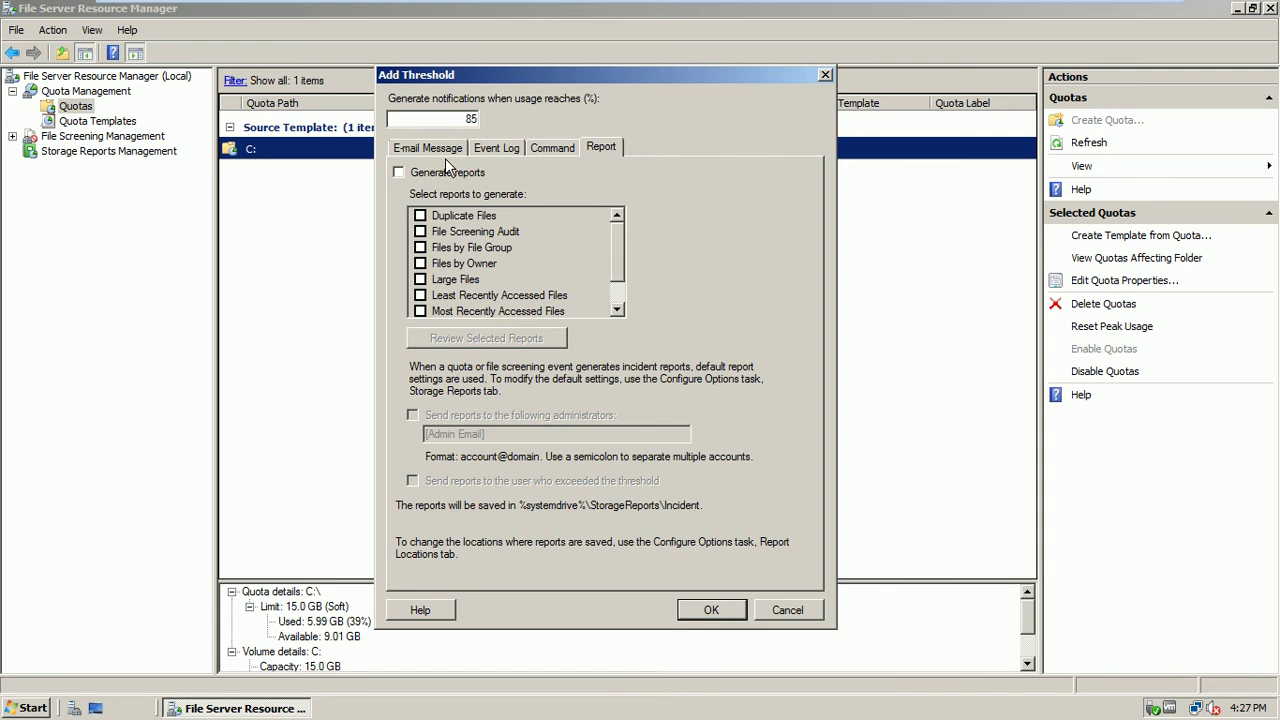
pyautogui.click(443, 150)
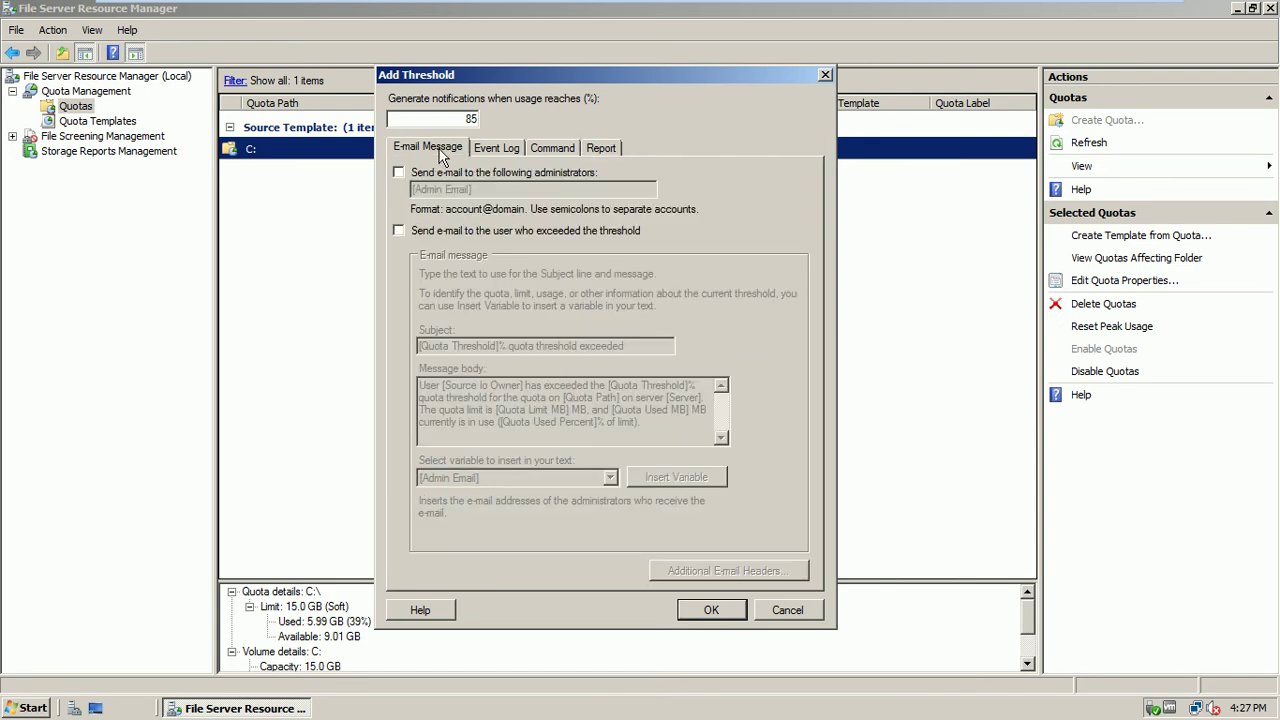
pyautogui.click(767, 612)
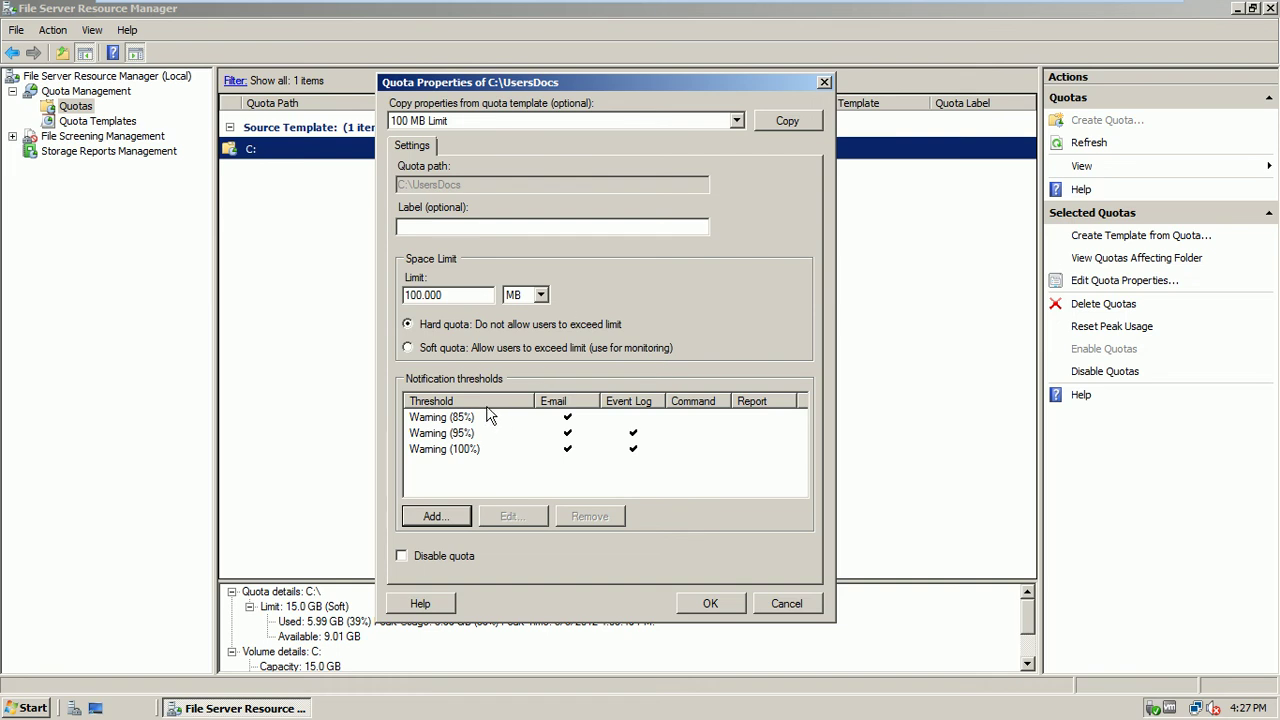
# Switch the limit unit from GB to MB for a 100 MB quota and create it on C:\UsersDocs
pyautogui.click(533, 295)
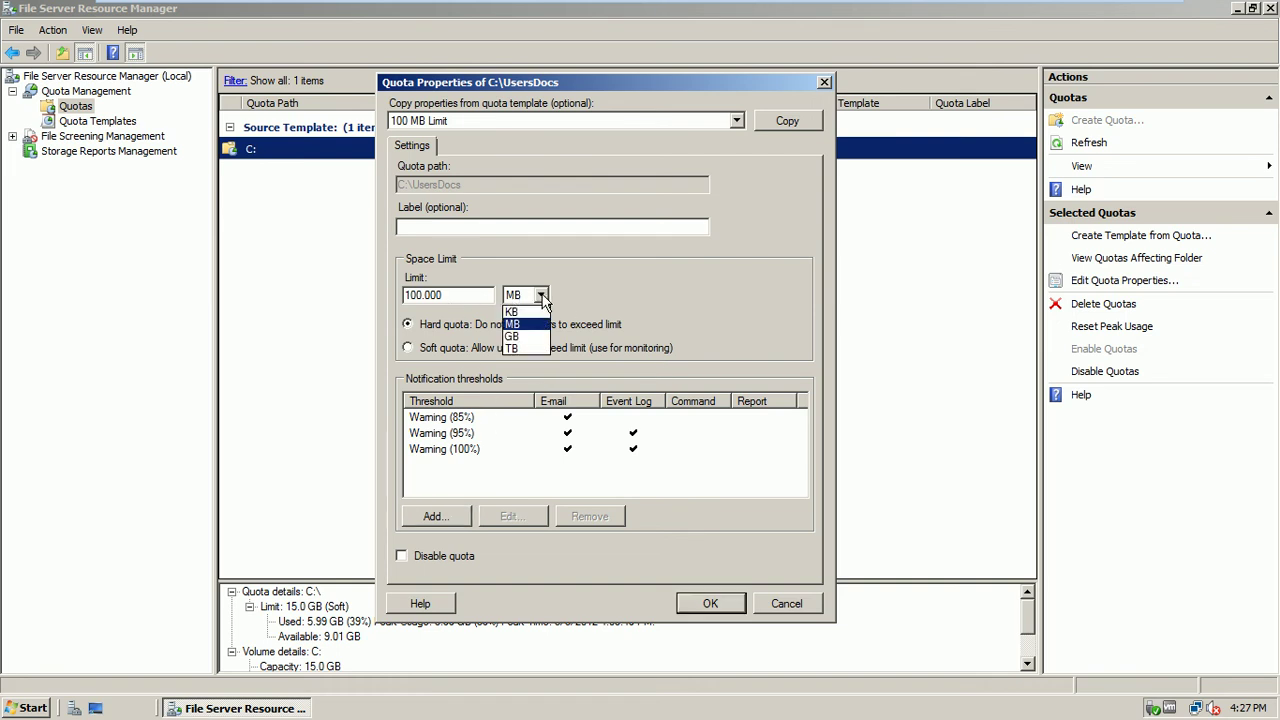
pyautogui.click(520, 336)
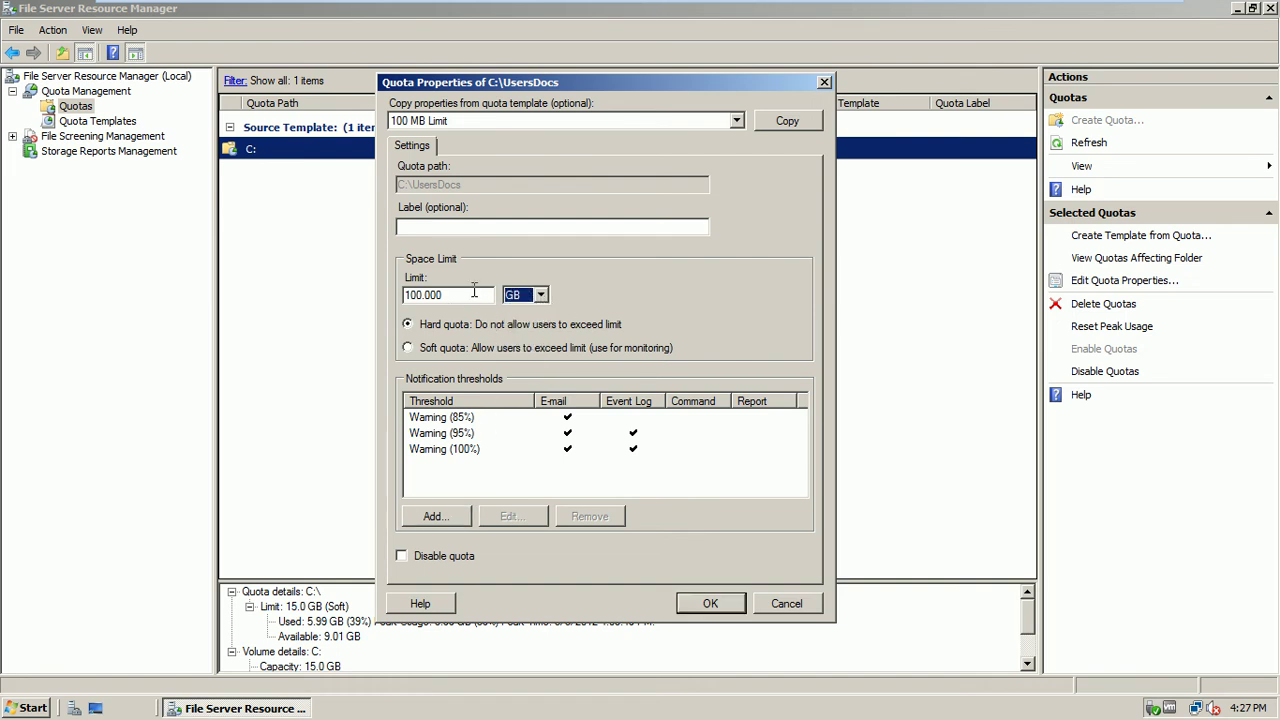
pyautogui.click(541, 295)
pyautogui.click(530, 320)
pyautogui.click(705, 603)
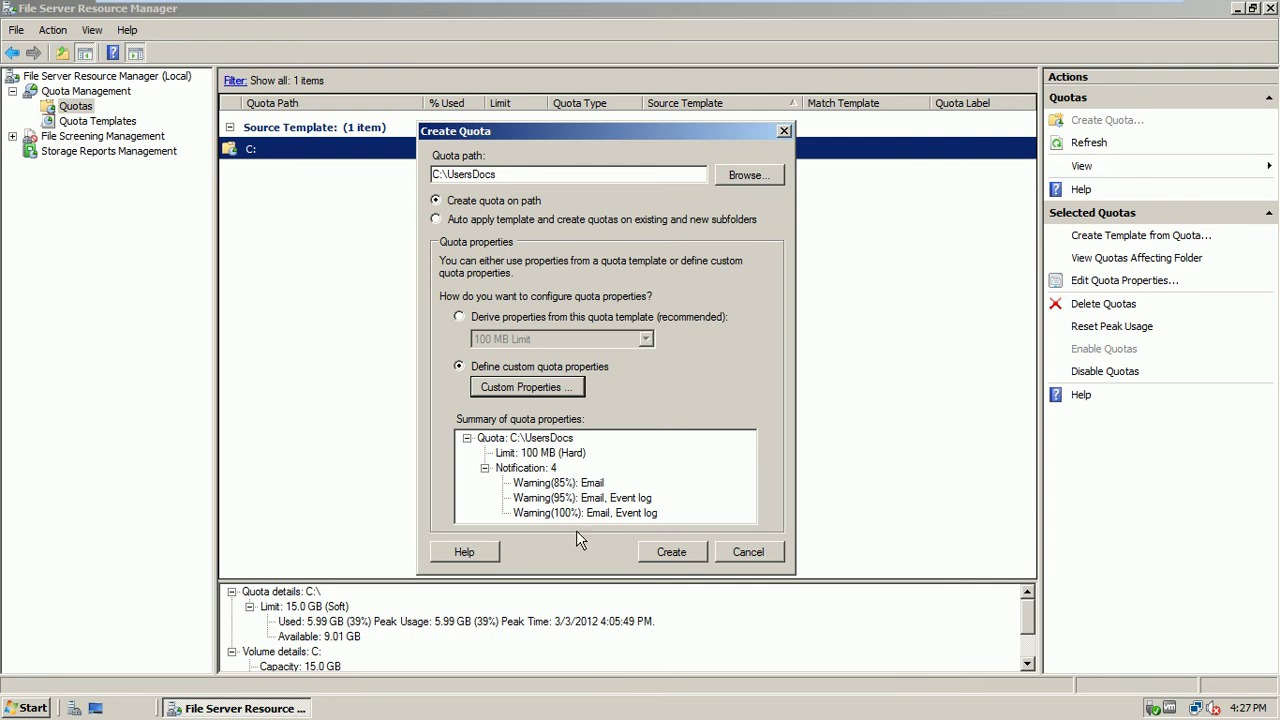
pyautogui.click(667, 556)
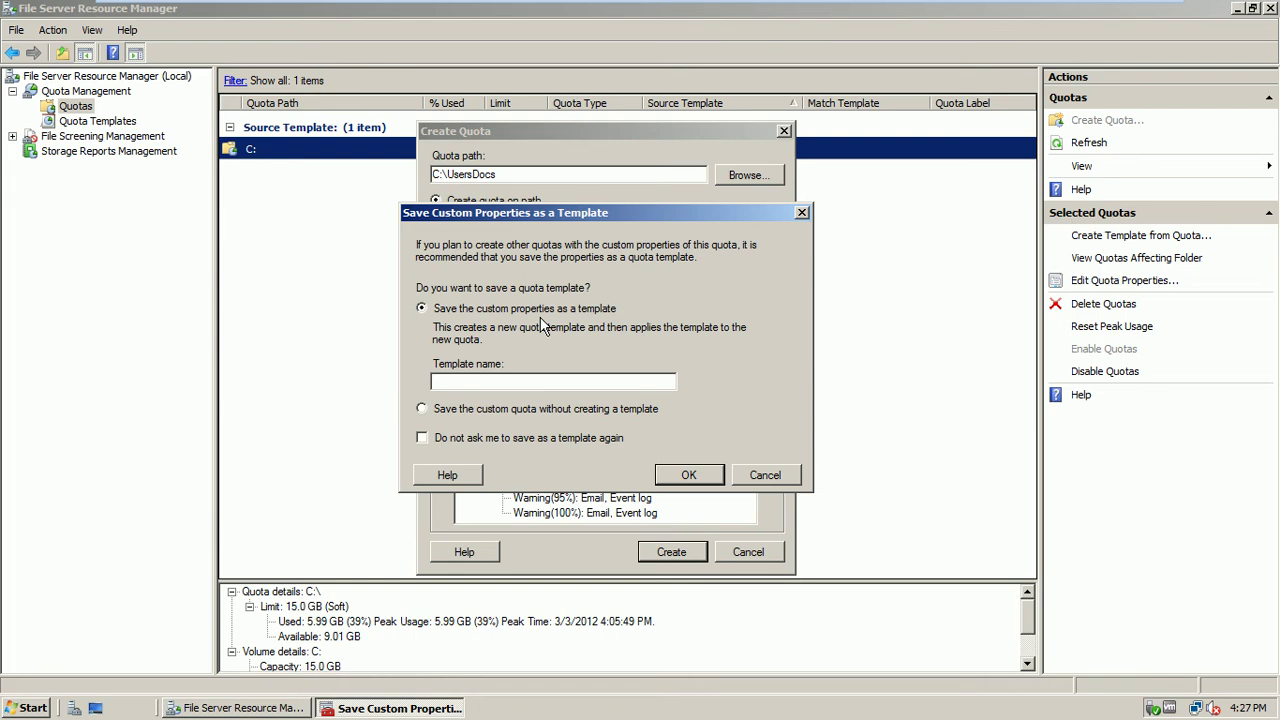
# Choose 'Save the custom quota without creating a template' and confirm
pyautogui.click(485, 411)
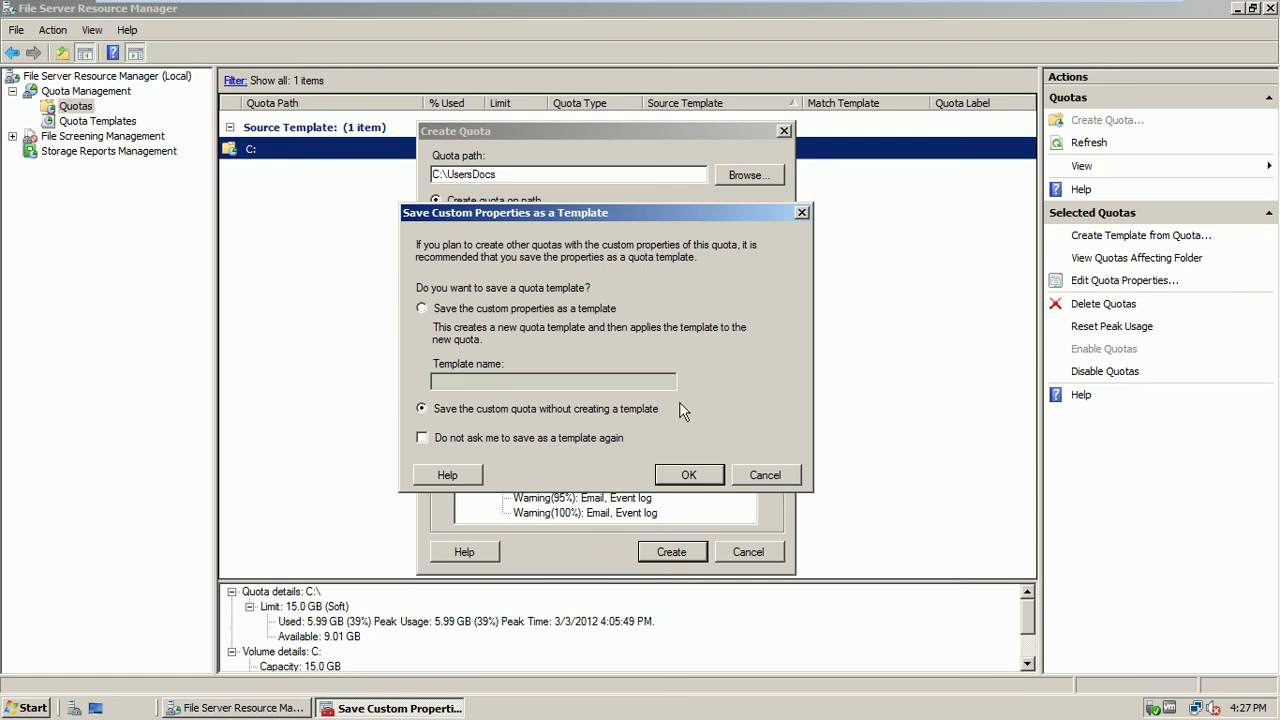
pyautogui.click(689, 475)
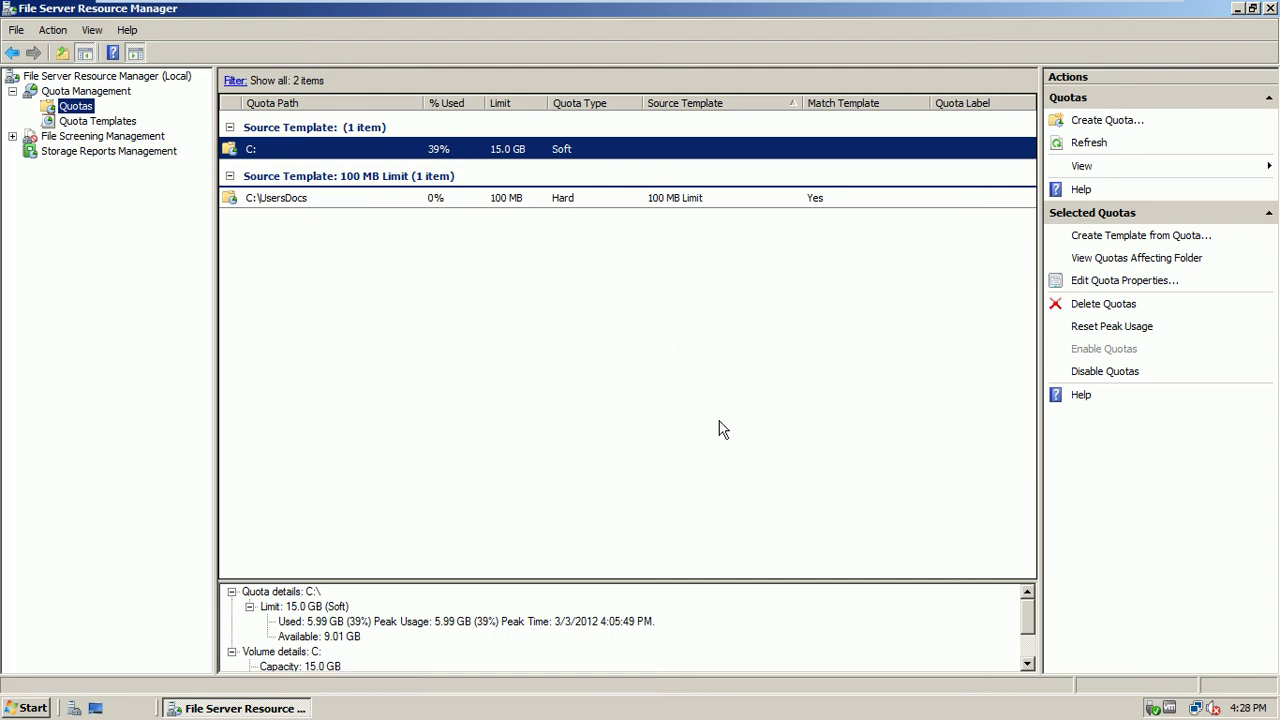
# Close File Server Resource Manager and switch to the ISB-DC1 virtual machine
pyautogui.click(1270, 9)
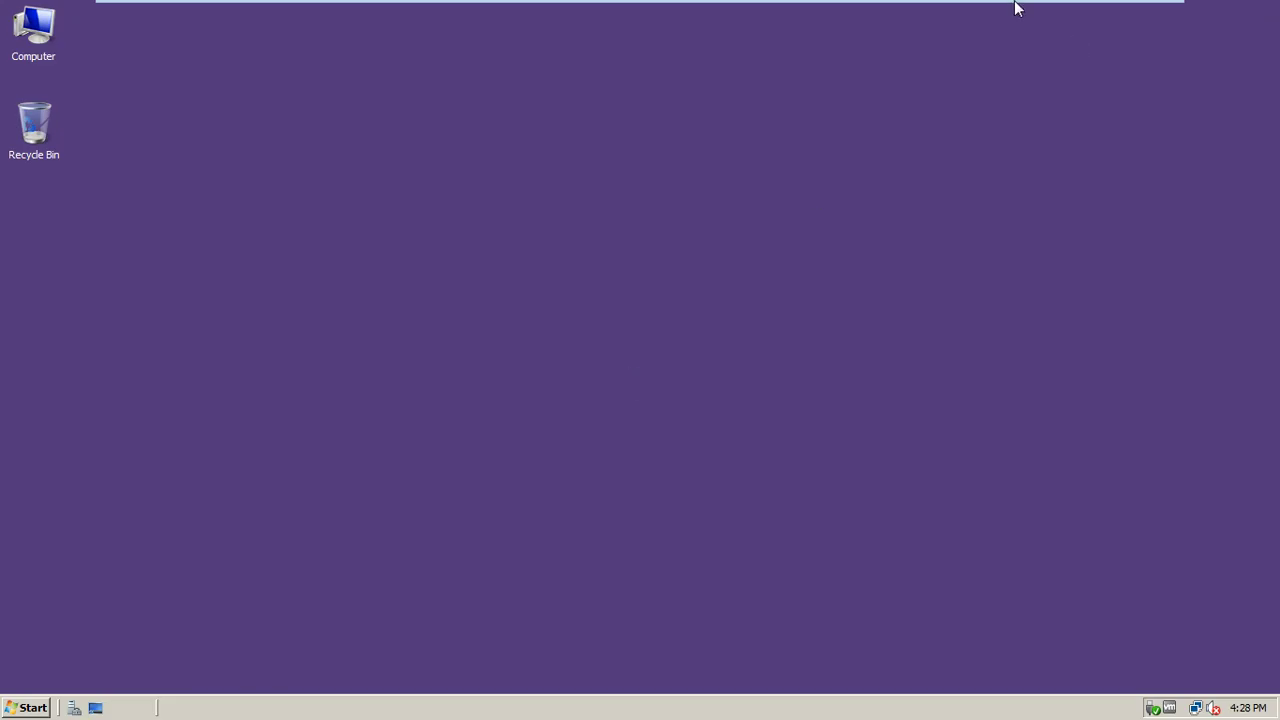
pyautogui.moveTo(967, 8)
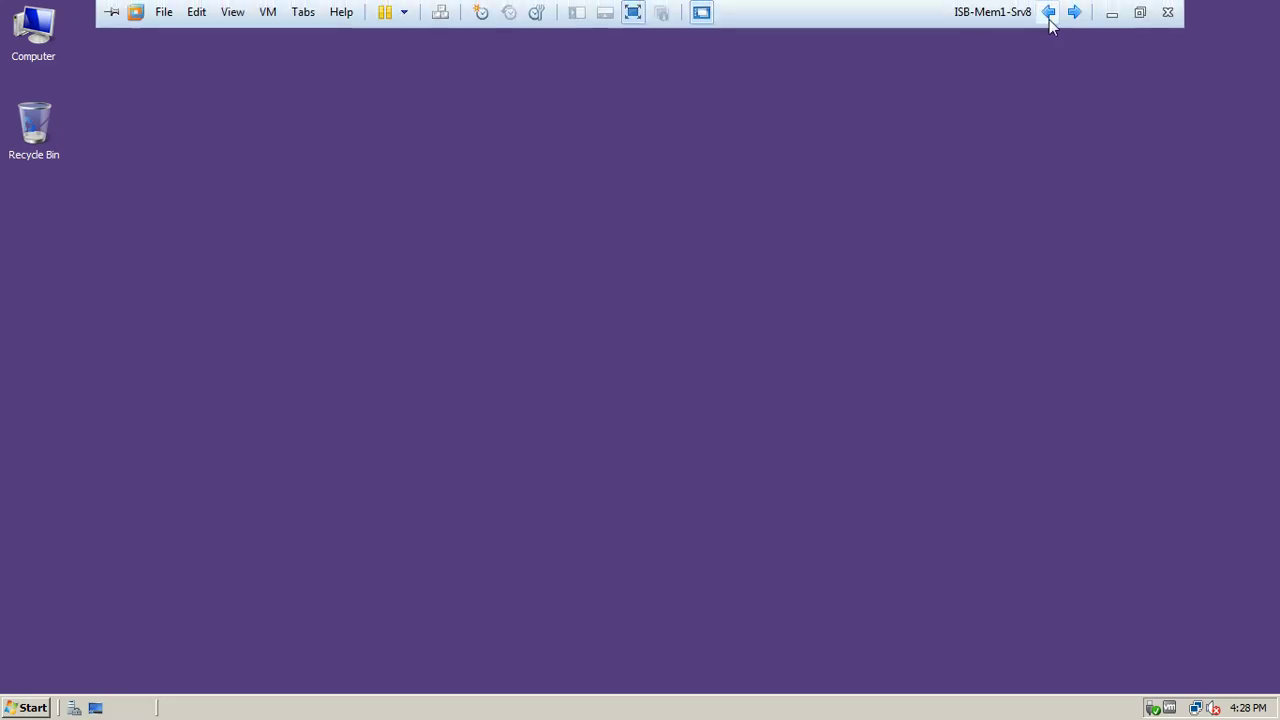
pyautogui.click(1048, 14)
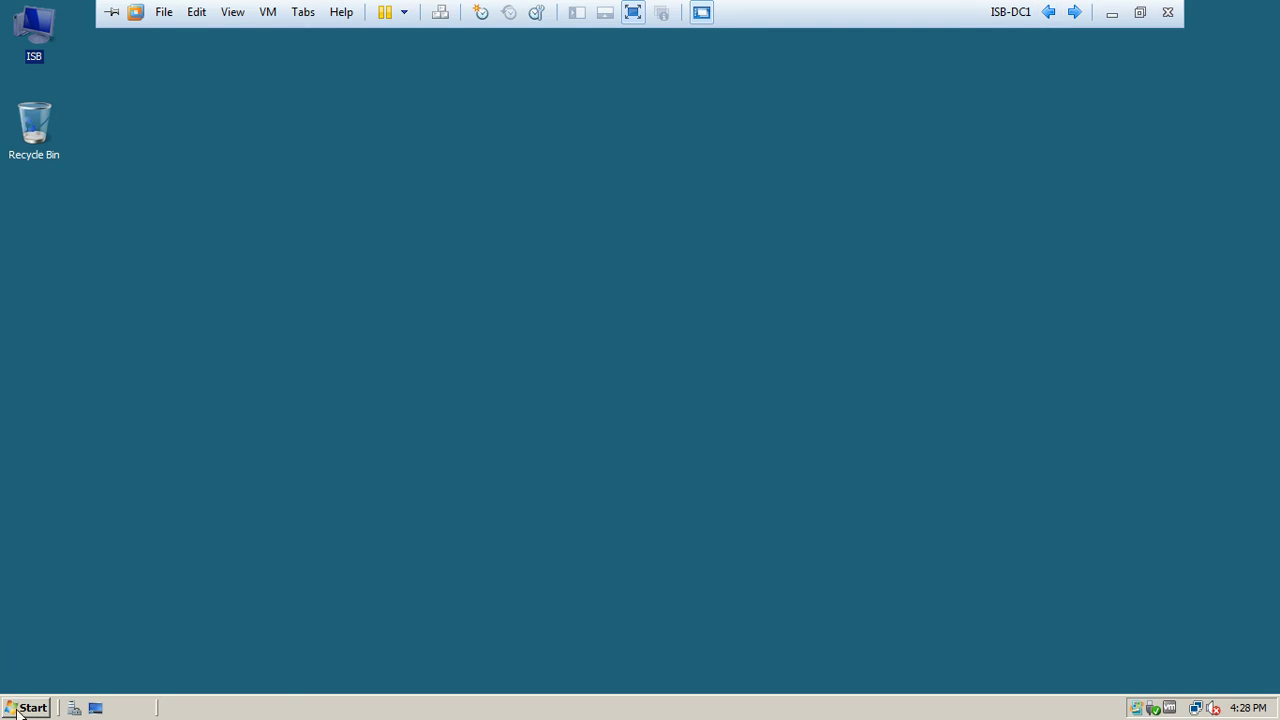
# Launch Active Directory Users and Computers and select the first Islamabad user account
pyautogui.click(20, 709)
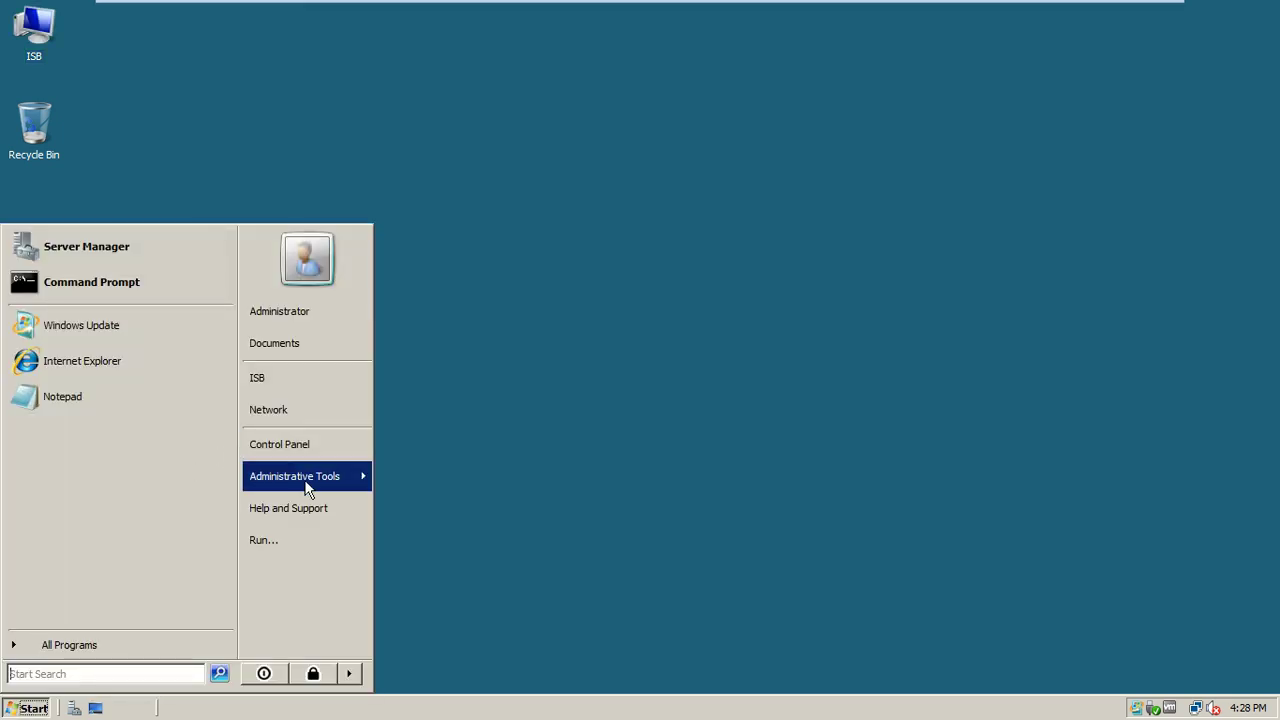
pyautogui.moveTo(305, 486)
pyautogui.click(535, 113)
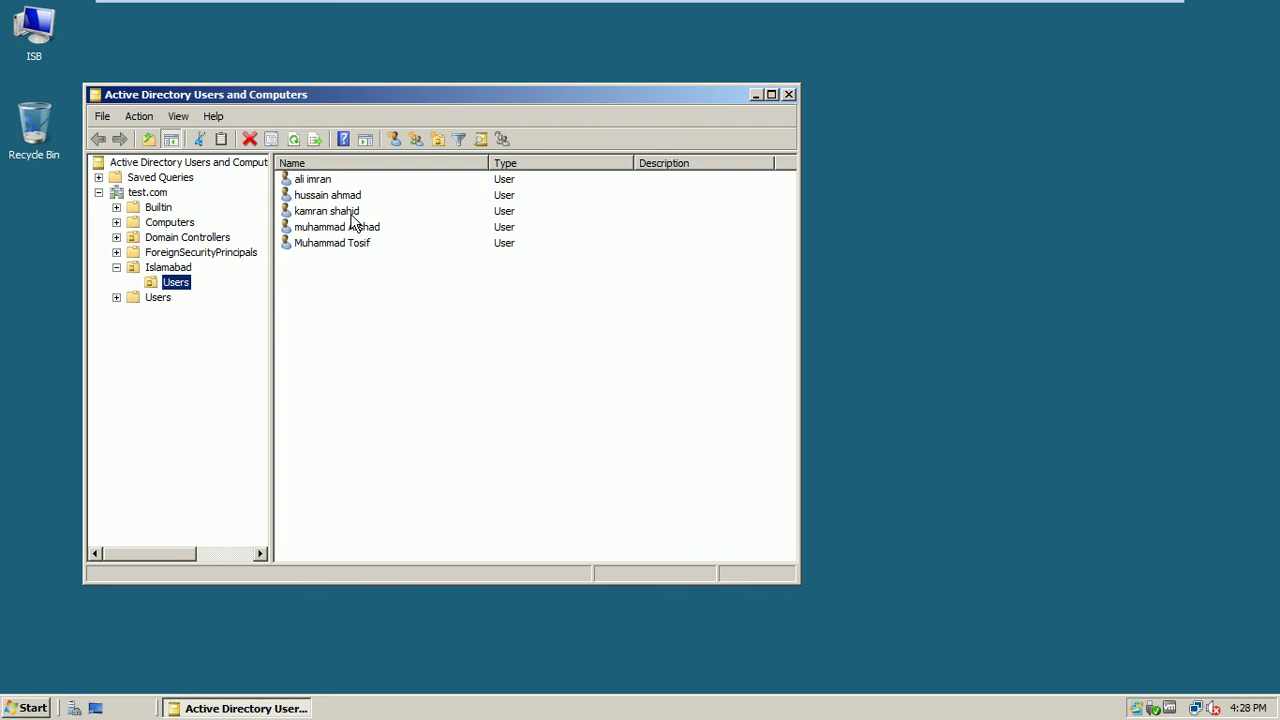
pyautogui.click(325, 184)
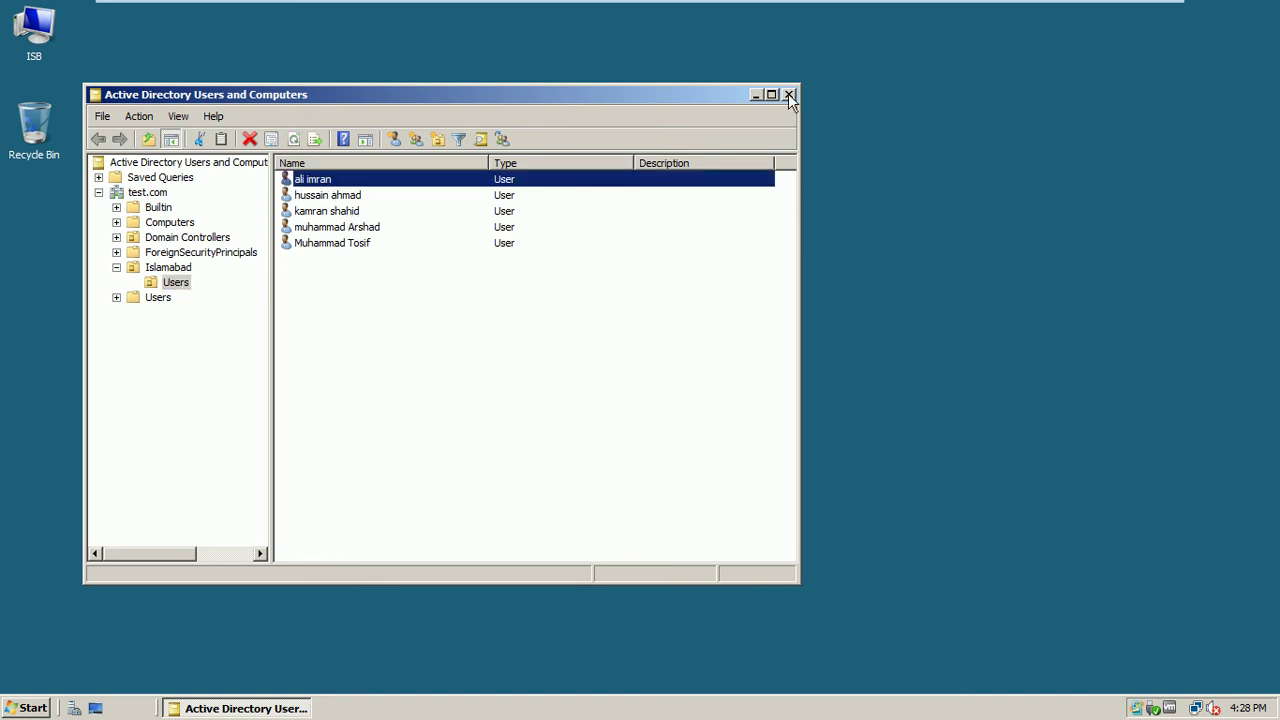
pyautogui.moveTo(914, 1)
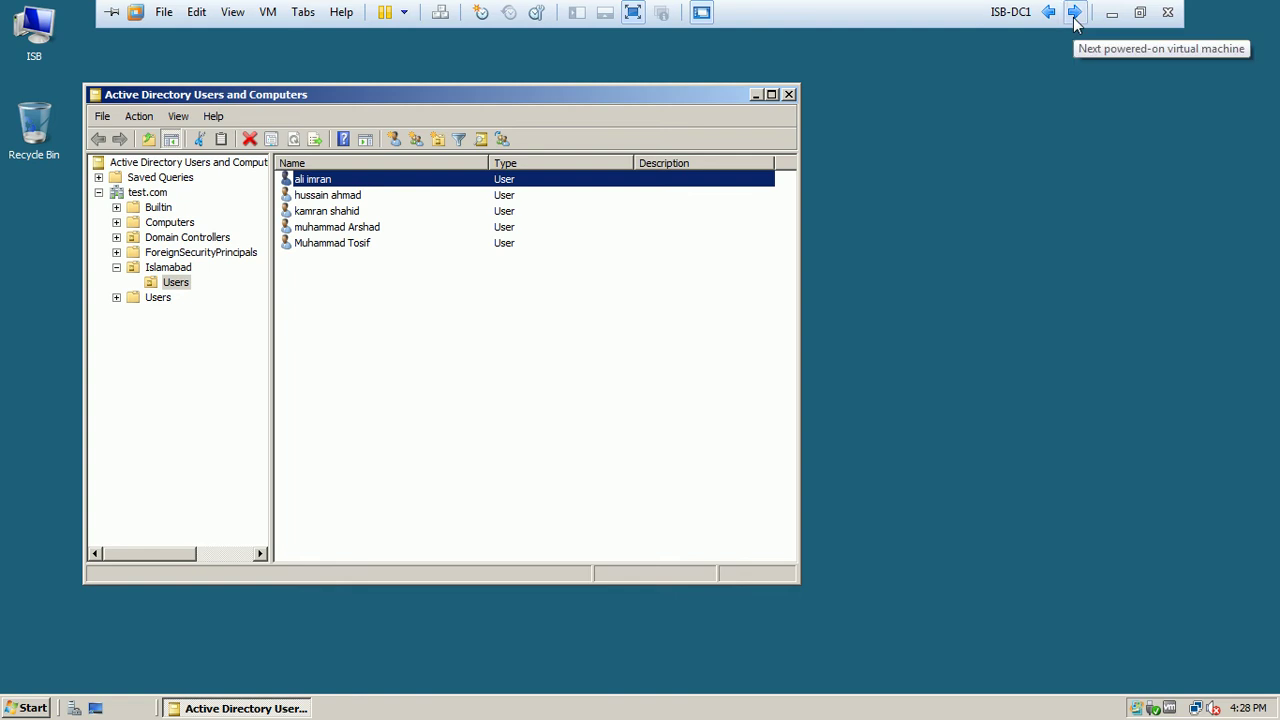
# On the Windows 7 client, log on as another domain user with their logon name and password
pyautogui.click(1074, 18)
pyautogui.click(1074, 18)
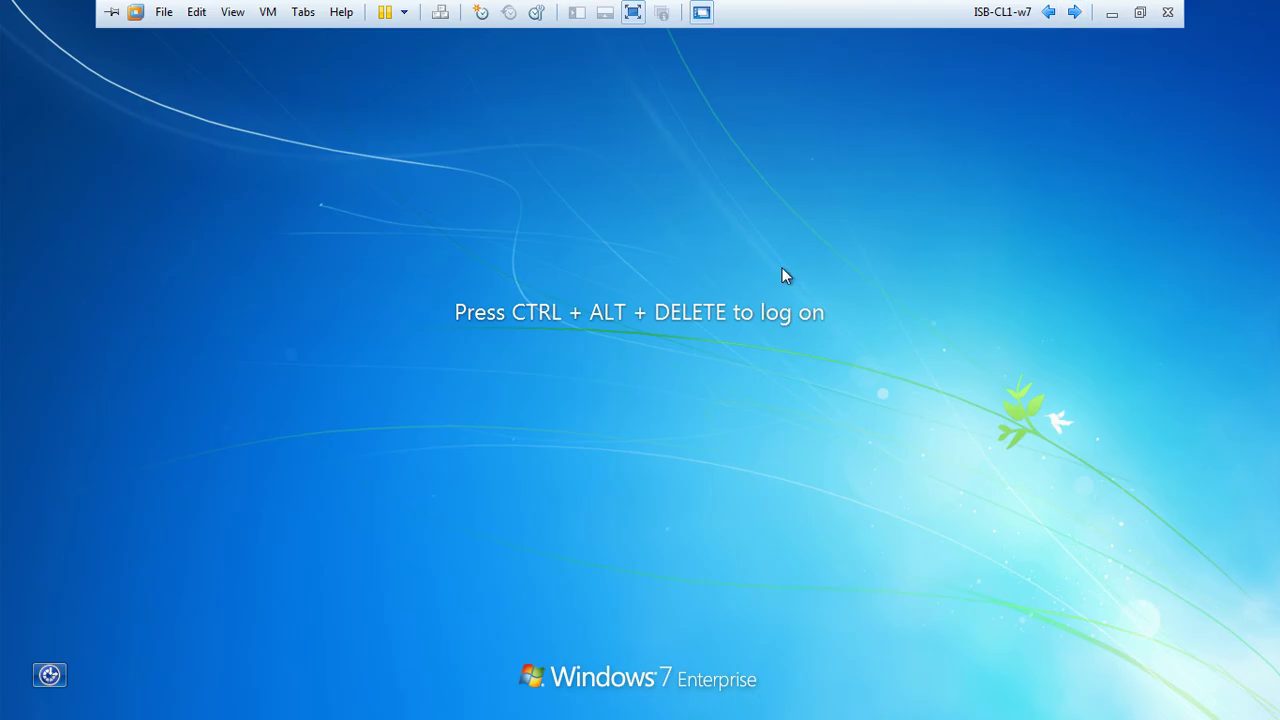
pyautogui.press('ctrl+alt+Insert')
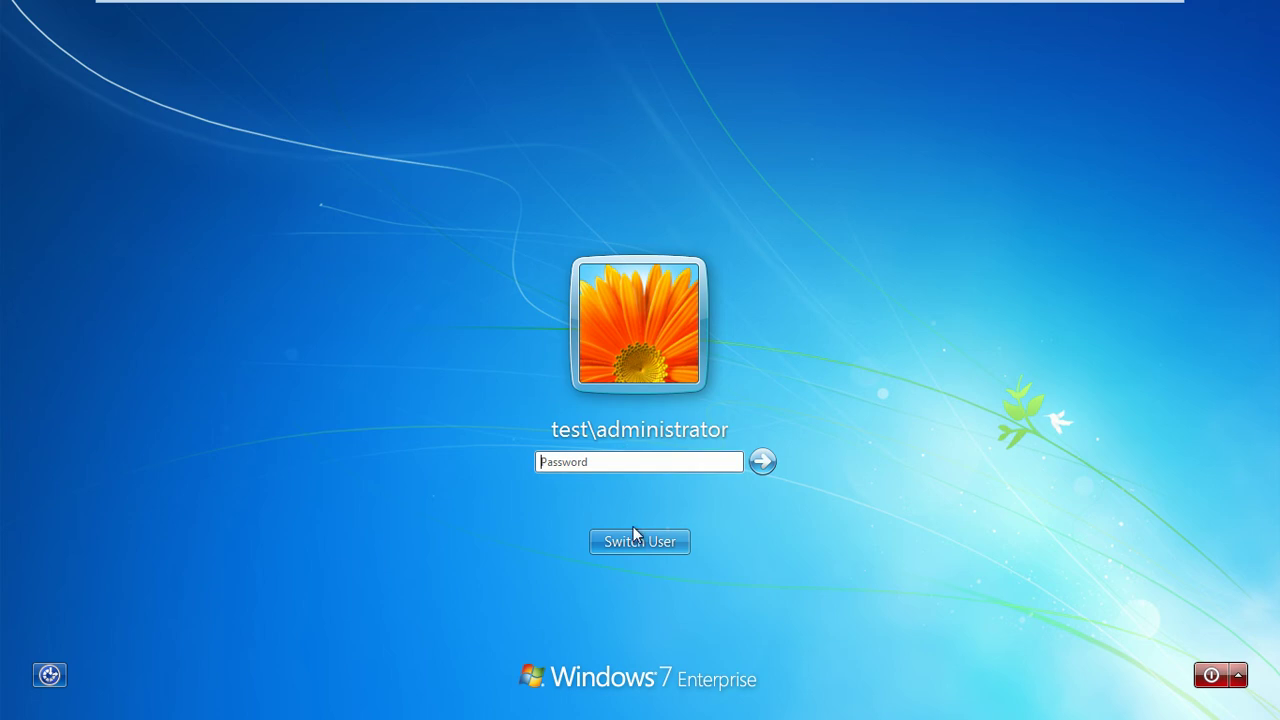
pyautogui.click(635, 543)
pyautogui.click(729, 407)
pyautogui.write('•••')
pyautogui.write('••••')
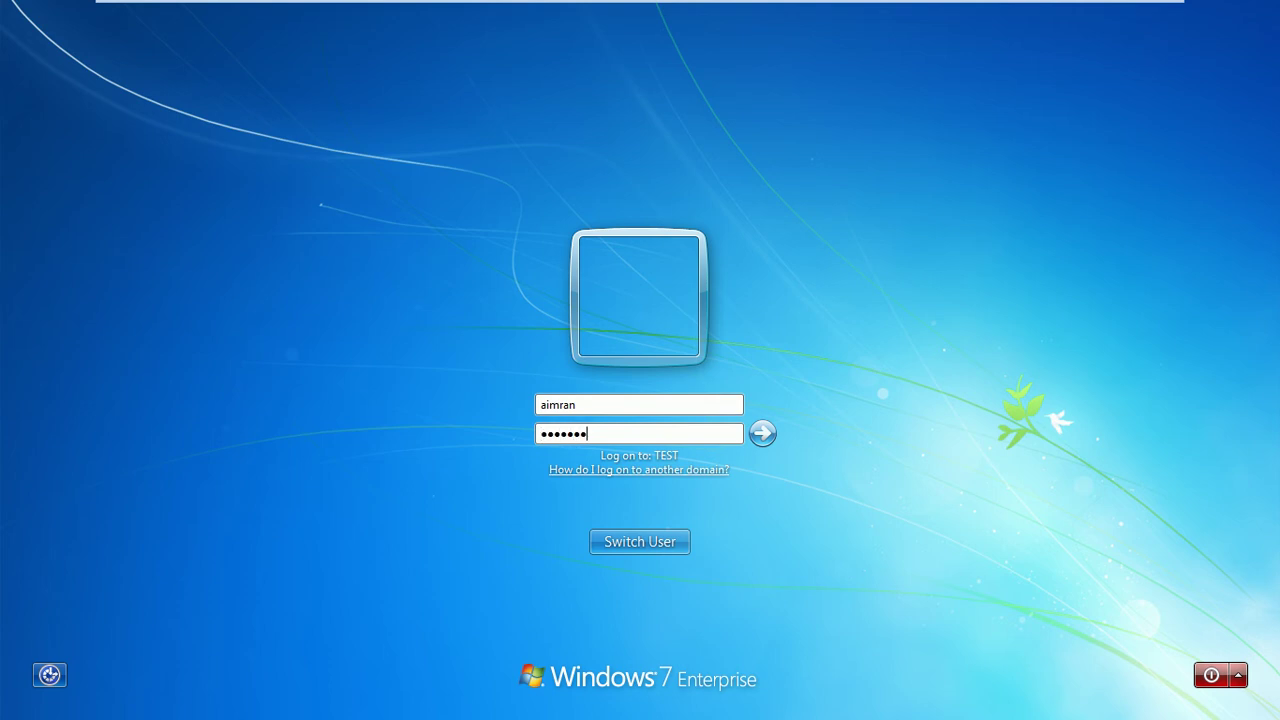
pyautogui.press('Return')
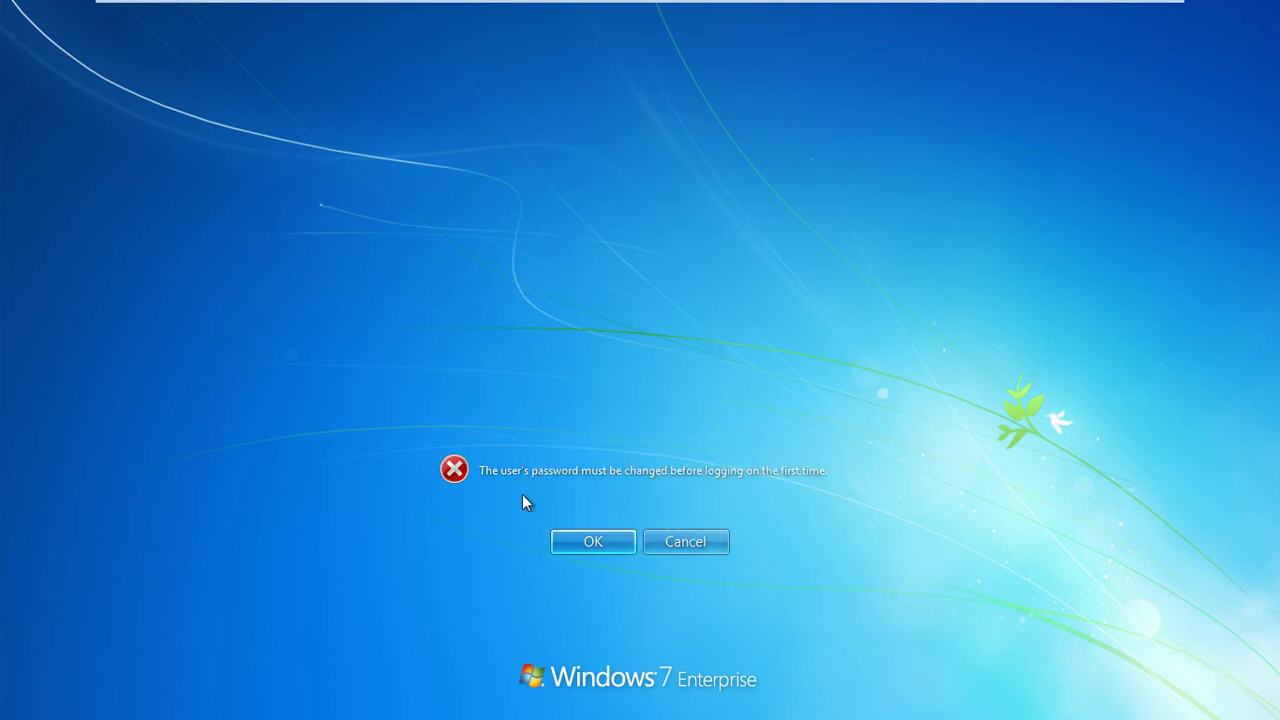
# Attempt the required password change, dismiss the incorrect-password error, and return to ISB-DC1
pyautogui.click(616, 542)
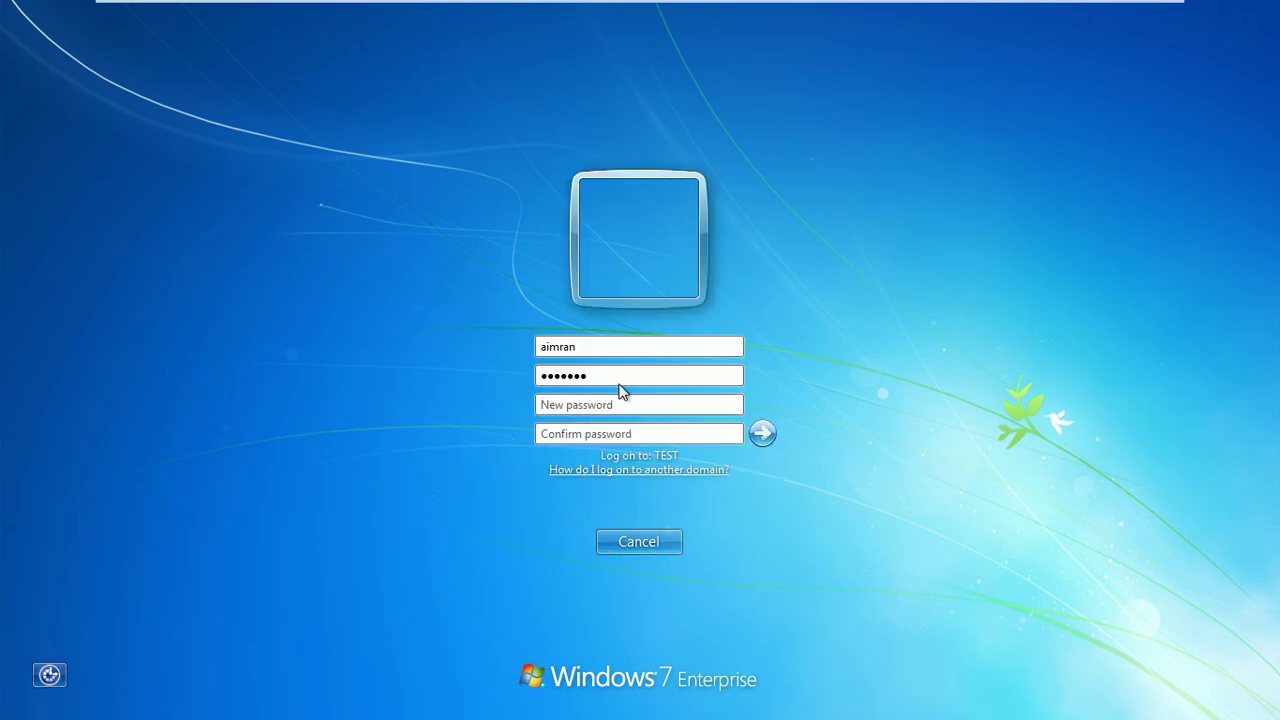
pyautogui.moveTo(614, 380); pyautogui.dragTo(501, 376)
pyautogui.press('BackSpace')
pyautogui.click(547, 403)
pyautogui.write('•••••••')
pyautogui.press('Tab')
pyautogui.write('•••••••')
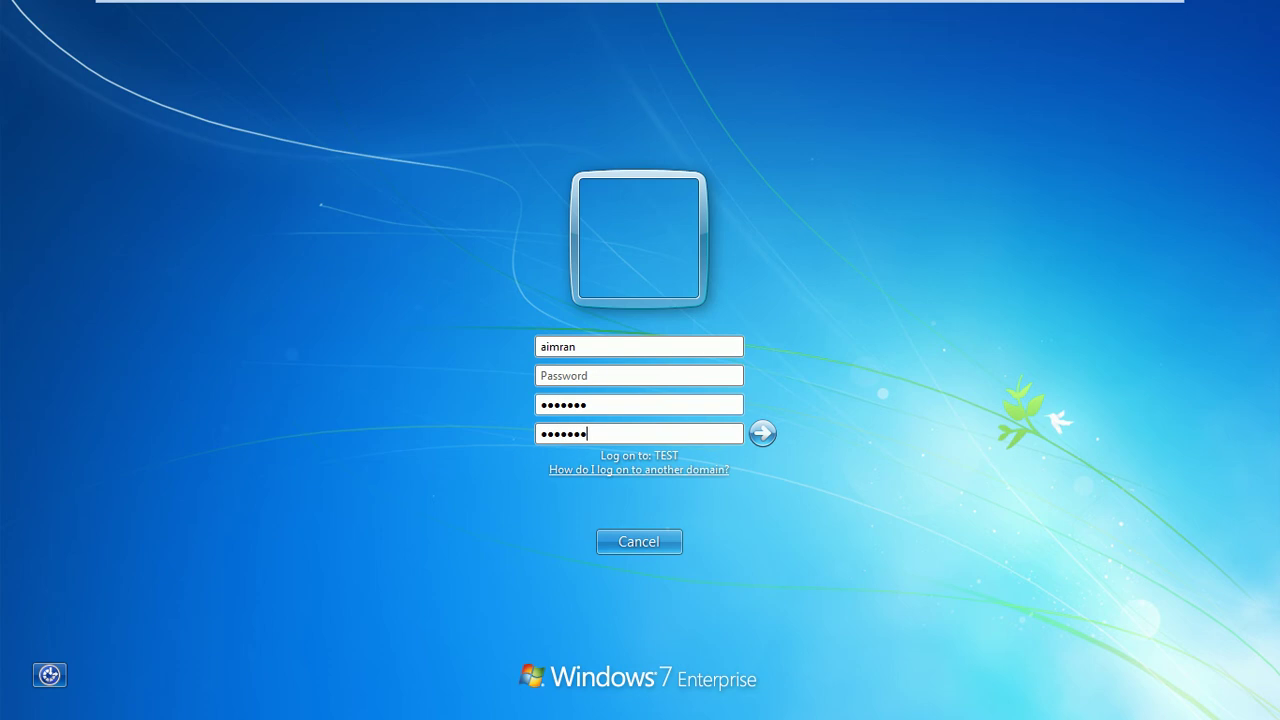
pyautogui.click(764, 437)
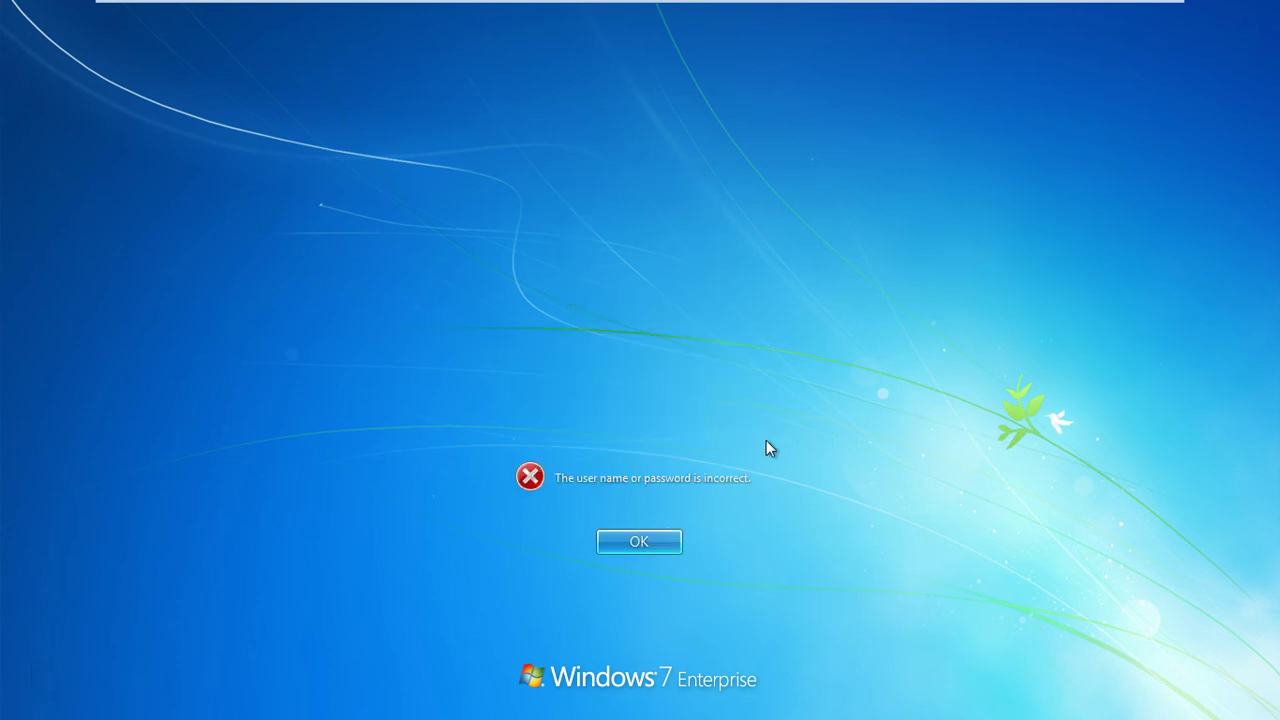
pyautogui.click(657, 545)
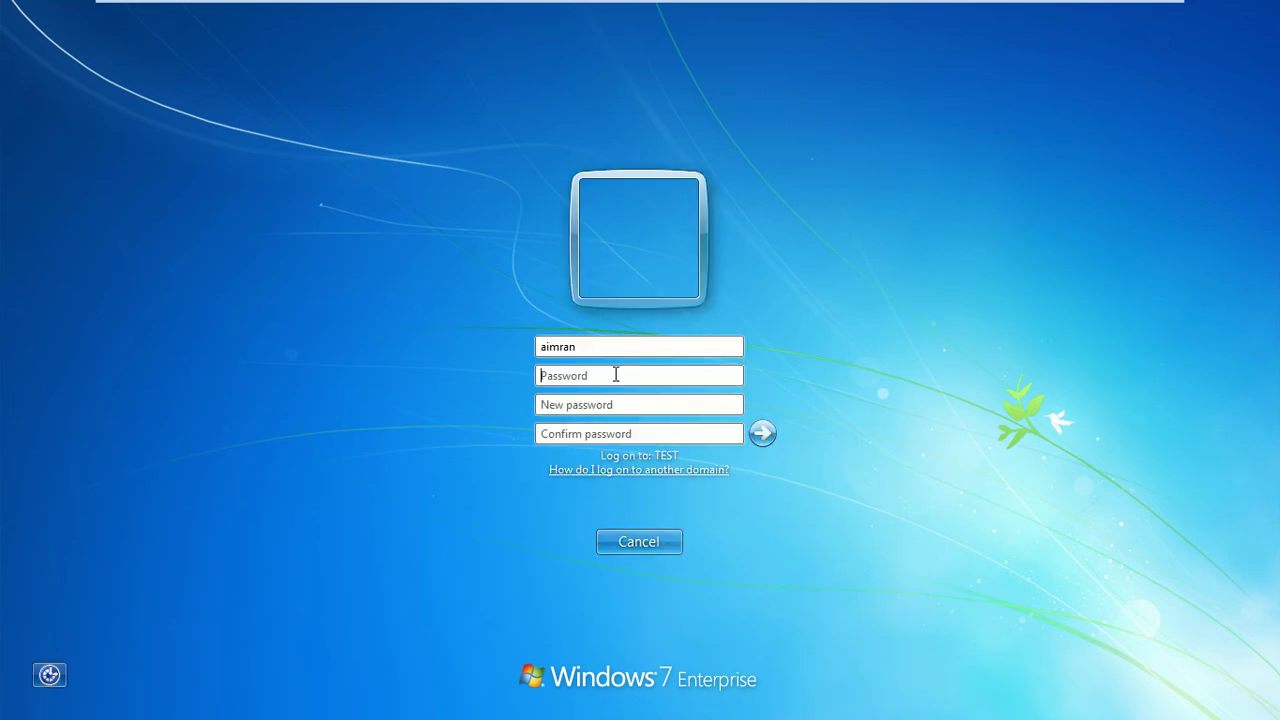
pyautogui.moveTo(880, 2)
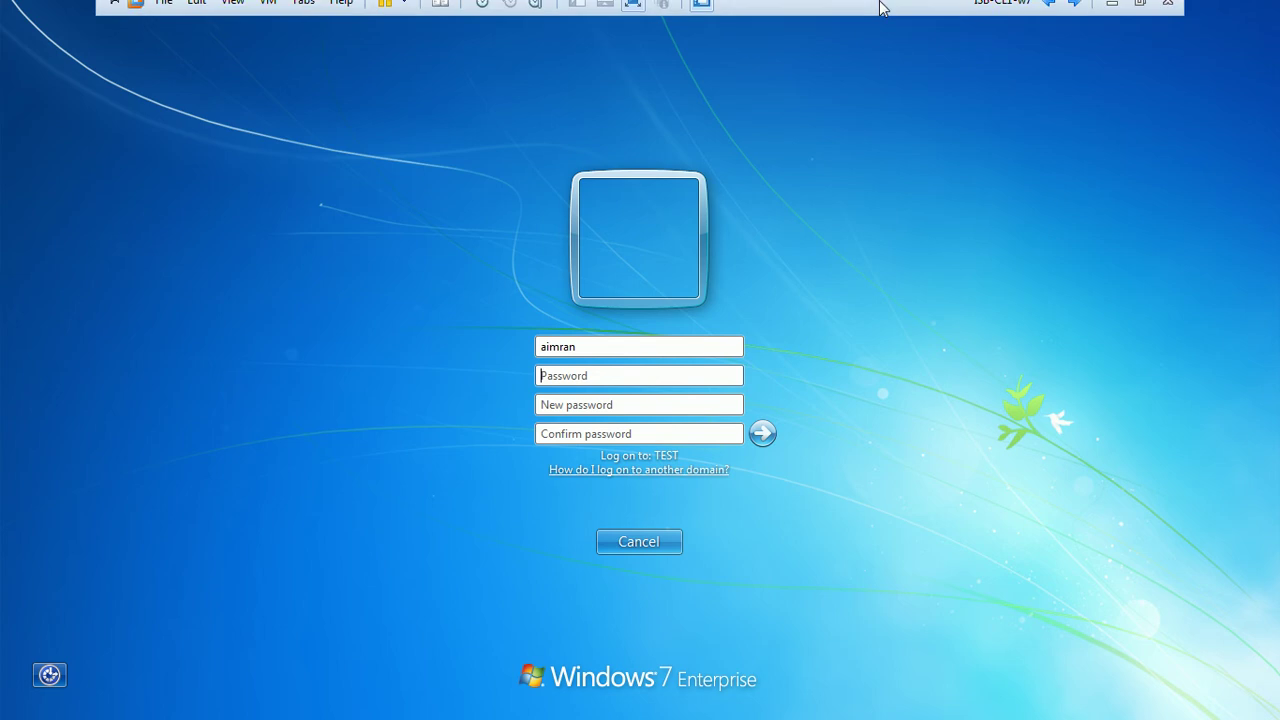
pyautogui.click(1075, 11)
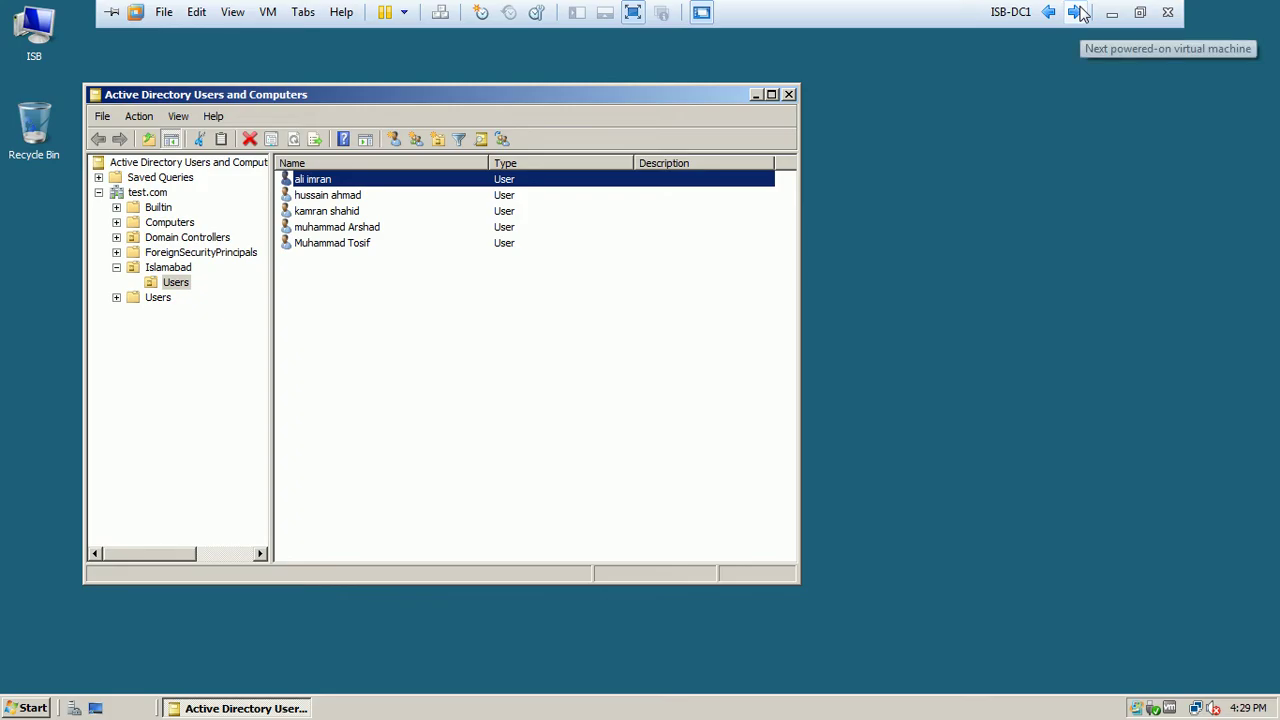
# Review the first user's Address and Account properties, then cycle back to the Windows 7 client
pyautogui.doubleClick(330, 181)
pyautogui.click(345, 158)
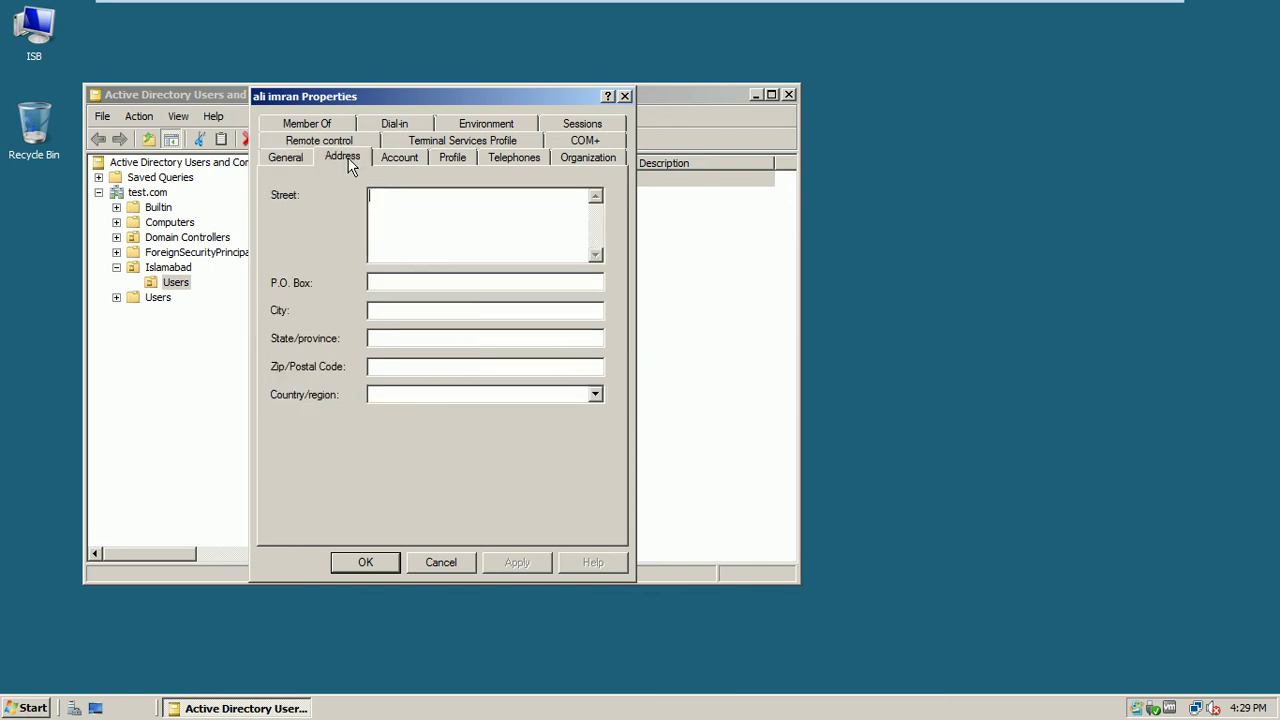
pyautogui.click(398, 159)
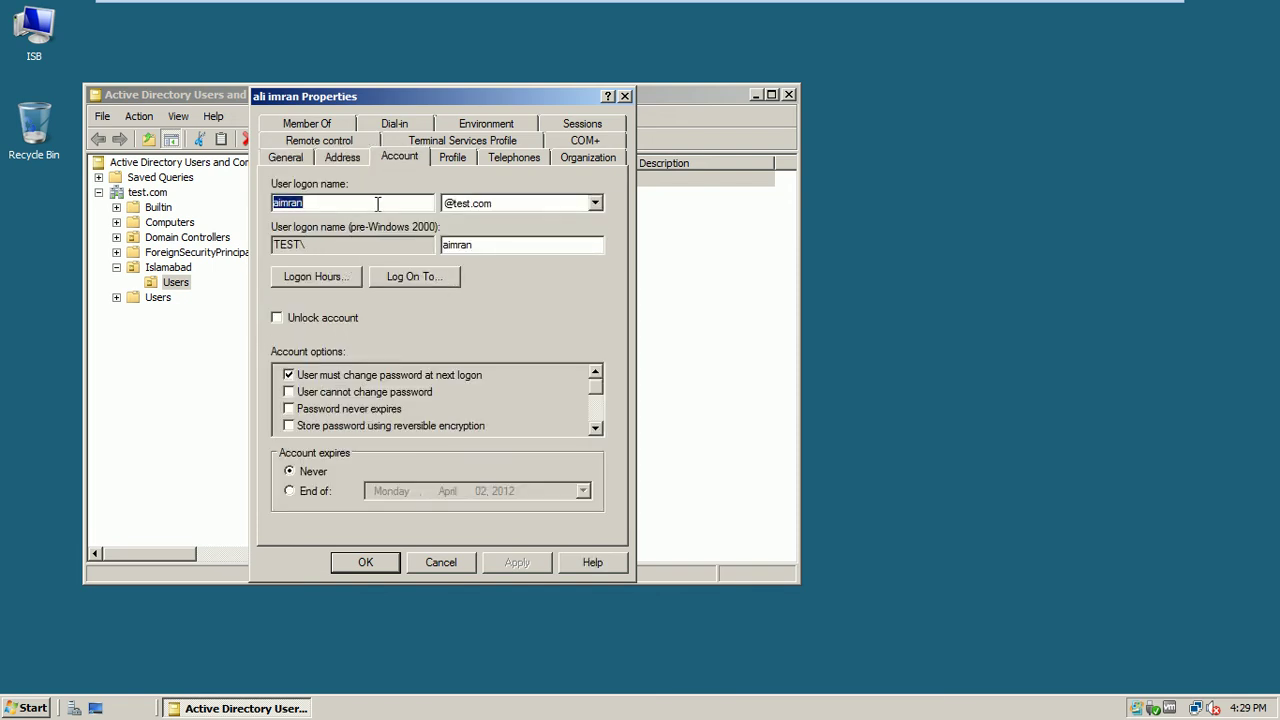
pyautogui.moveTo(858, 8)
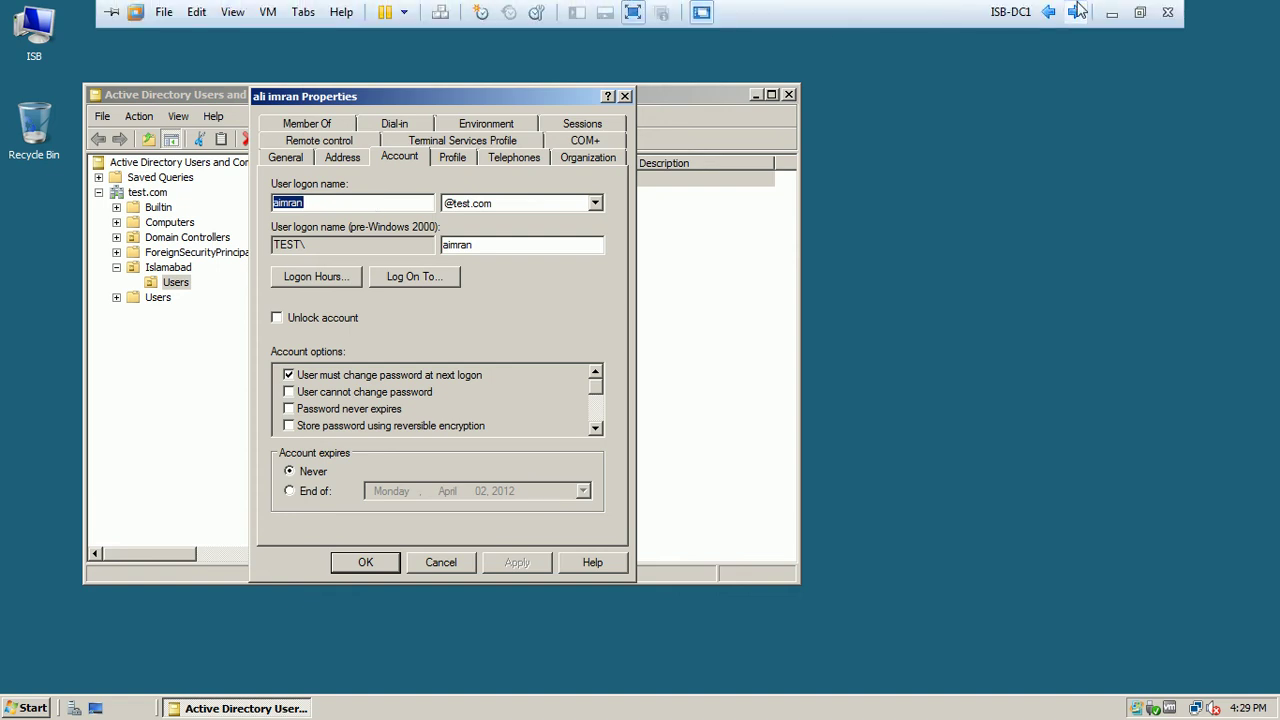
pyautogui.click(1074, 6)
pyautogui.click(1074, 11)
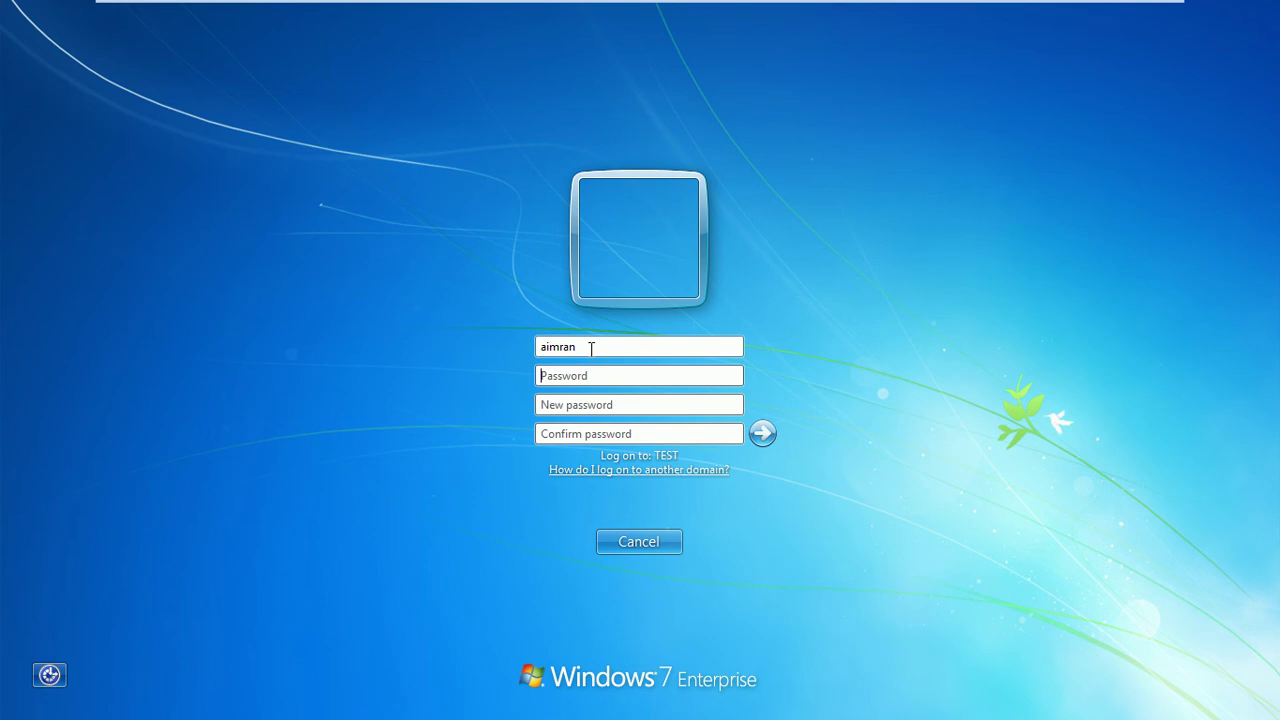
# Enter and confirm a new password on the change-password form; it is rejected as incorrect
pyautogui.click(583, 403)
pyautogui.write('Pa$')
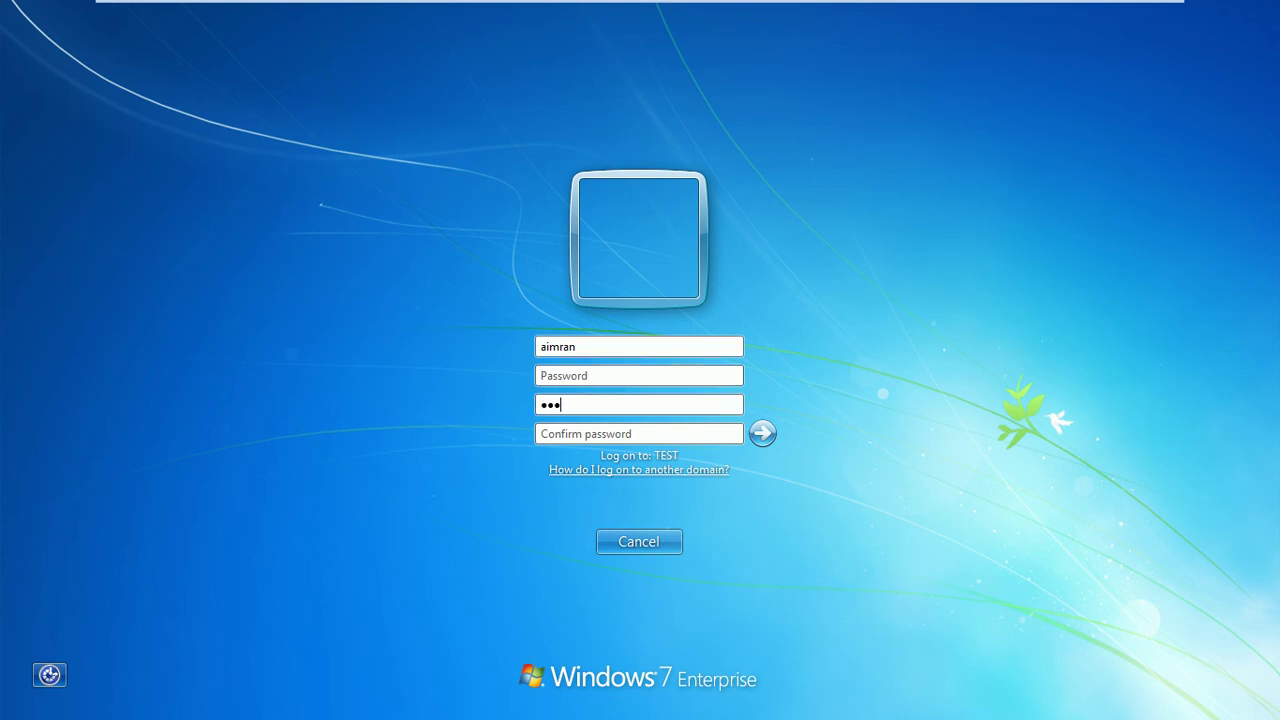
pyautogui.write('w0rd')
pyautogui.press('Tab')
pyautogui.write('Pa$w0r')
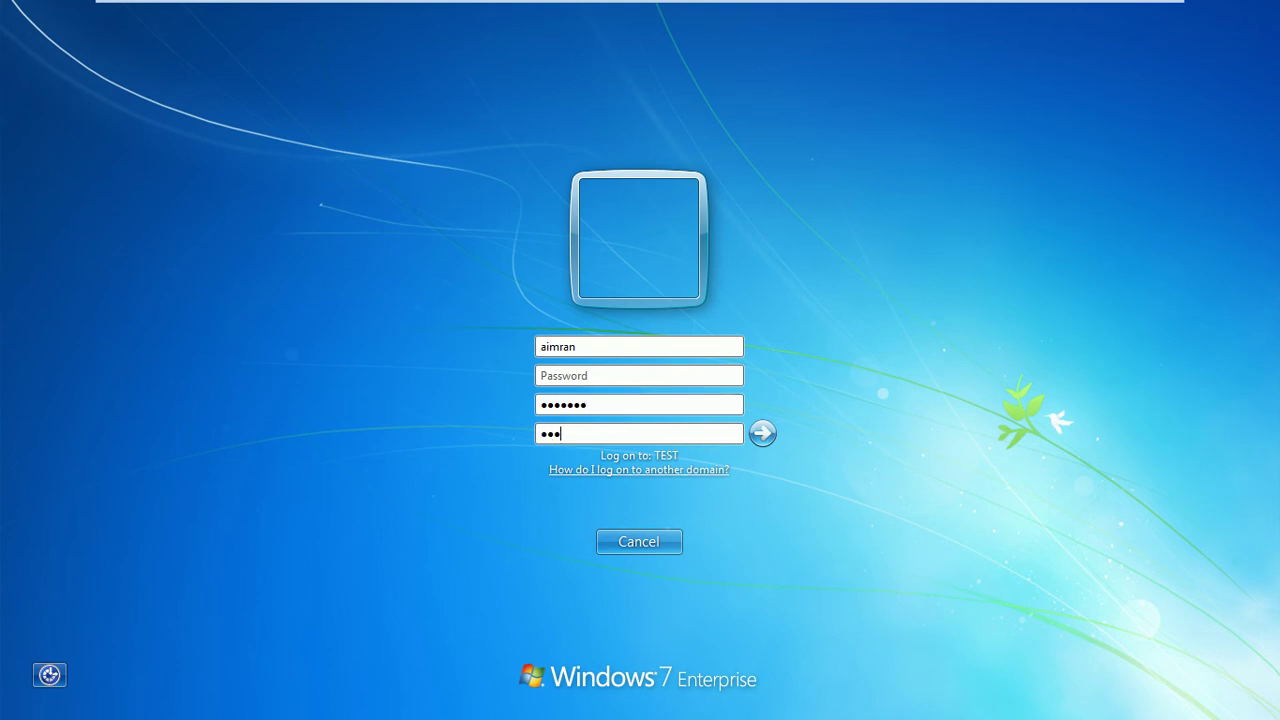
pyautogui.write('d')
pyautogui.click(760, 436)
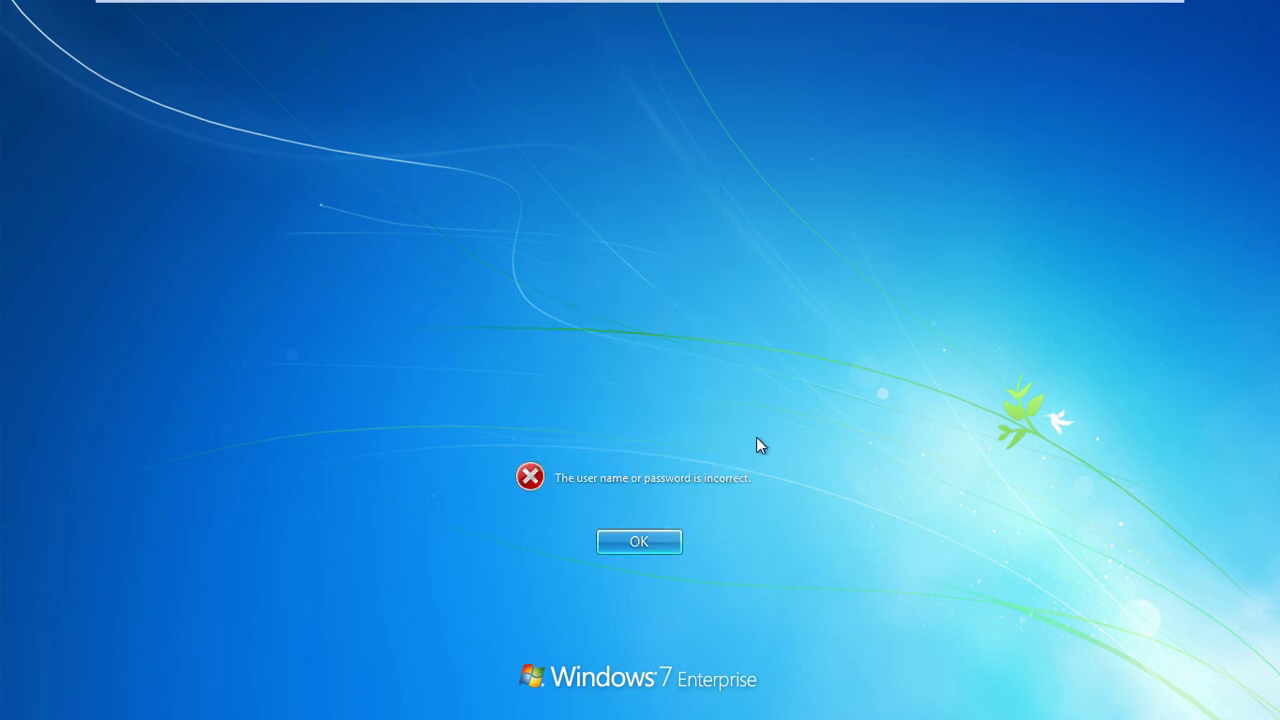
pyautogui.click(640, 540)
# Retry the password change with the second user's logon name; it is rejected again
pyautogui.moveTo(582, 346); pyautogui.dragTo(454, 361)
pyautogui.write('shah')
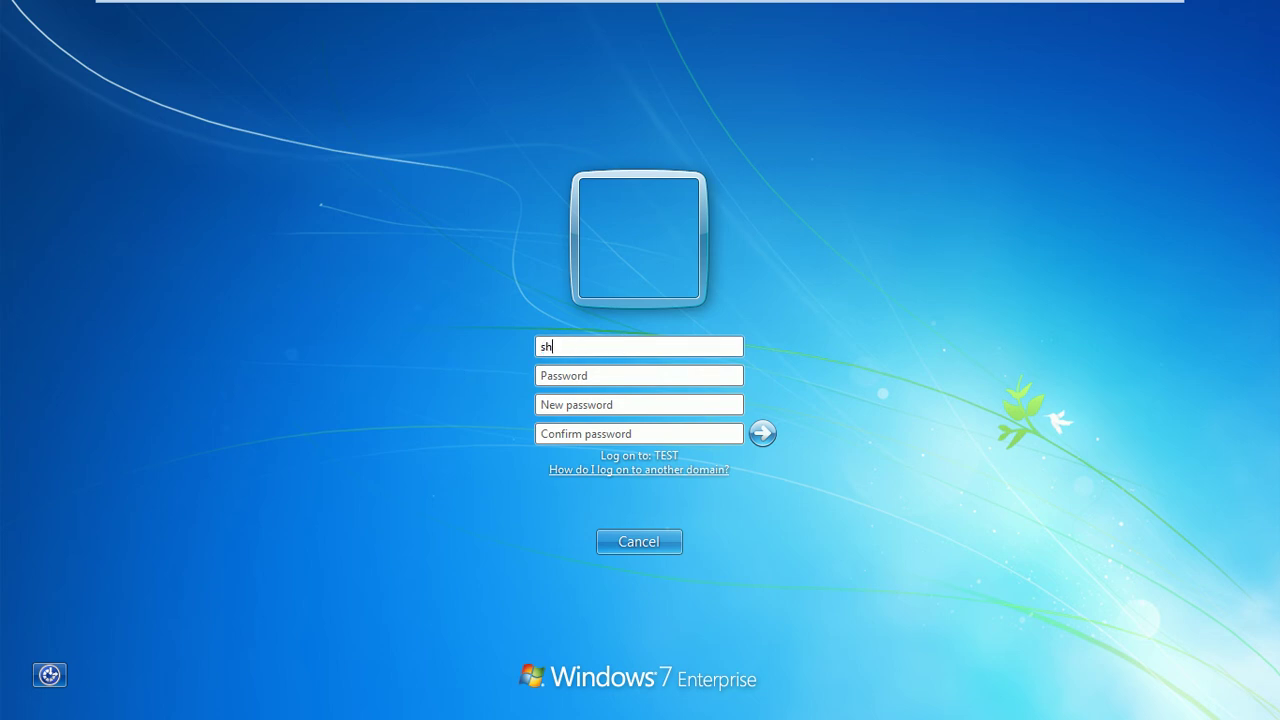
pyautogui.press('BackSpace')
pyautogui.press('BackSpace')
pyautogui.press('BackSpace')
pyautogui.press('BackSpace')
pyautogui.press('Tab')
pyautogui.write('•••••••')
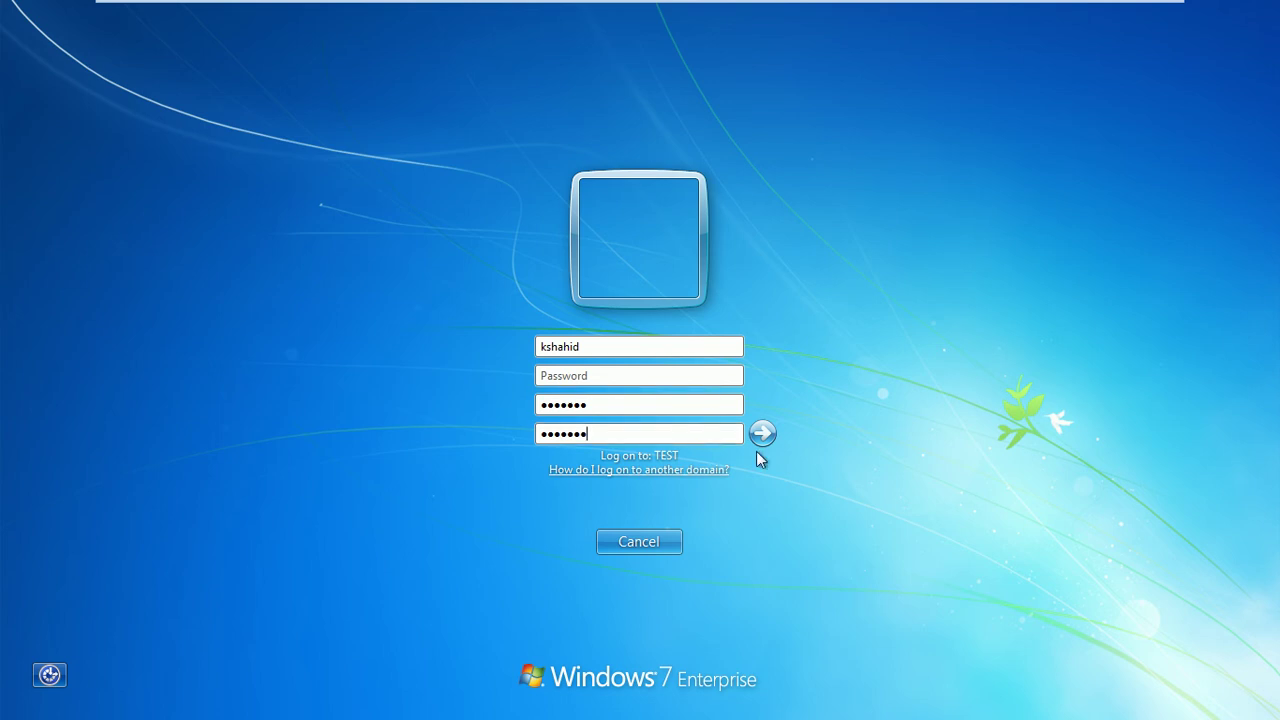
pyautogui.click(763, 433)
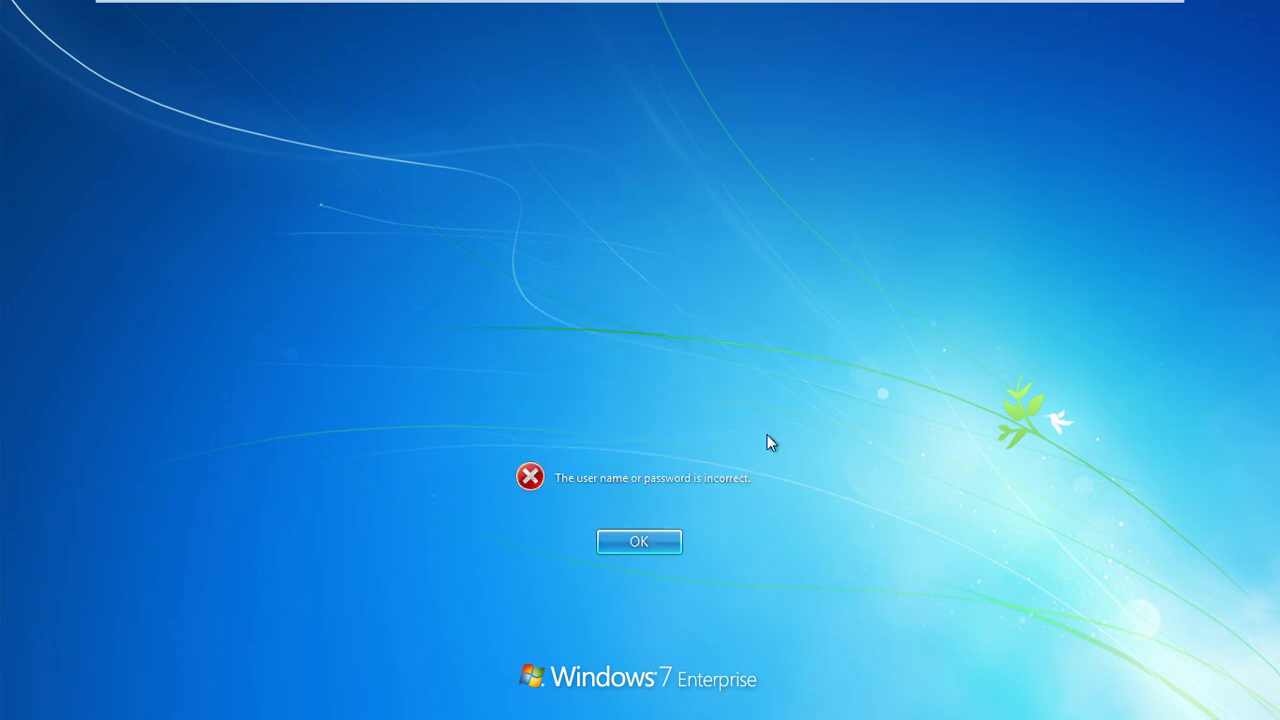
pyautogui.click(632, 538)
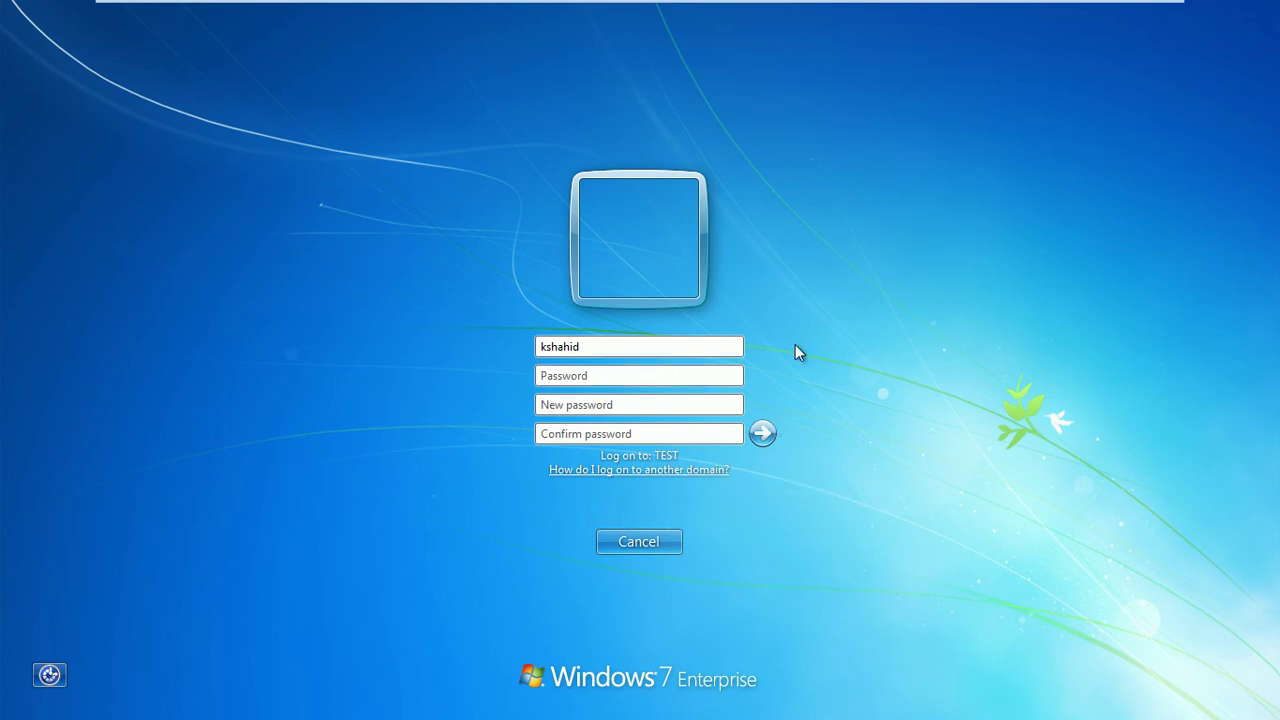
# Leave full screen, cancel the password-change logon, send Ctrl+Alt+Del, and switch to ISB-DC1
pyautogui.moveTo(1036, 2)
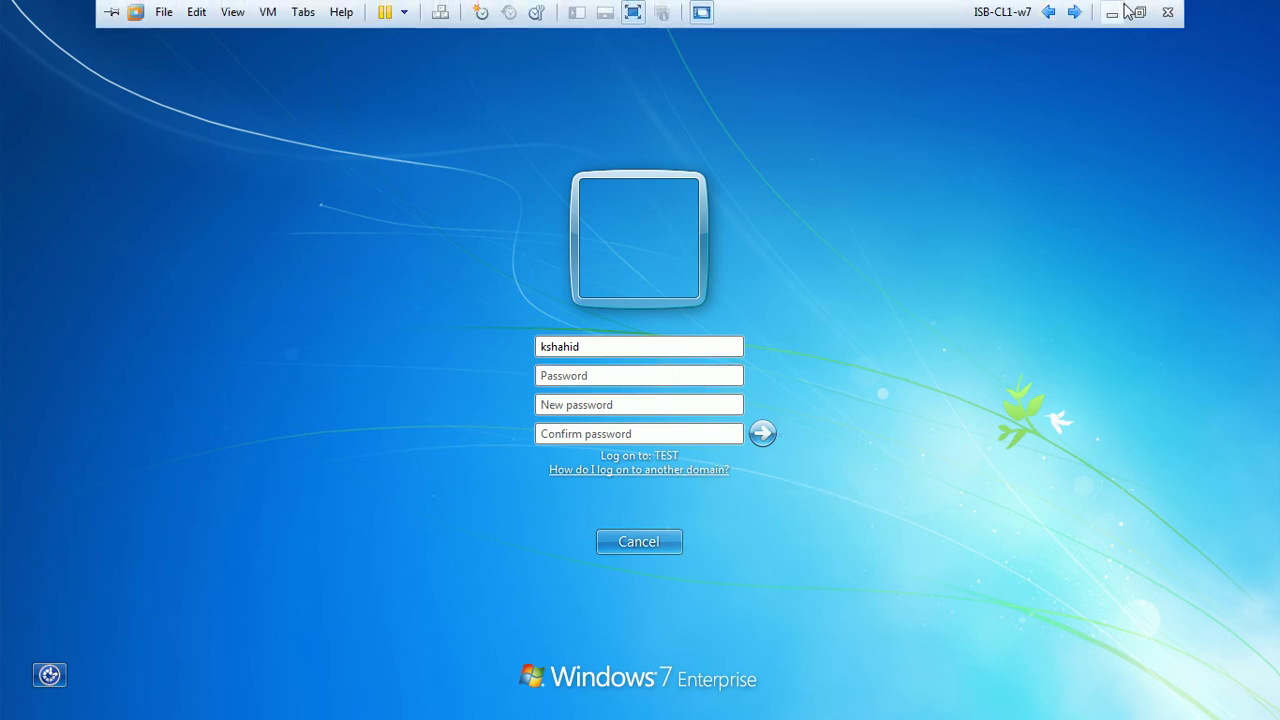
pyautogui.click(1140, 10)
pyautogui.doubleClick(923, 18)
pyautogui.click(695, 270)
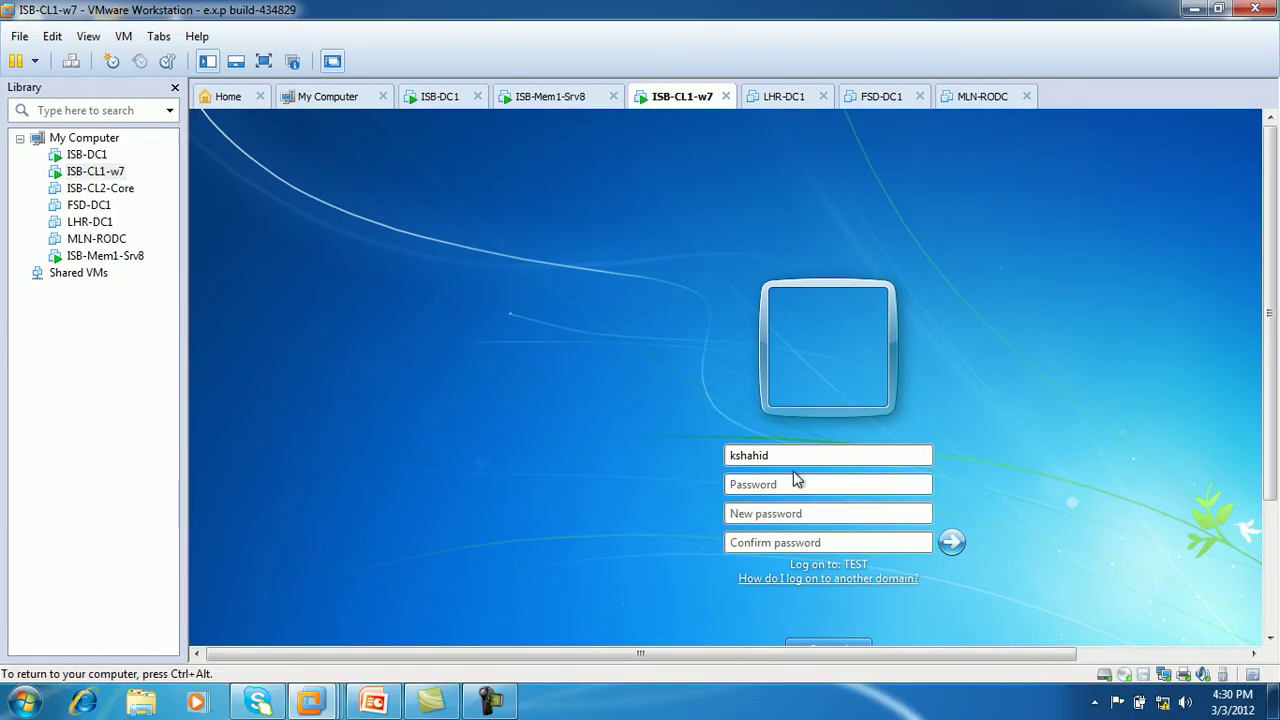
pyautogui.click(858, 643)
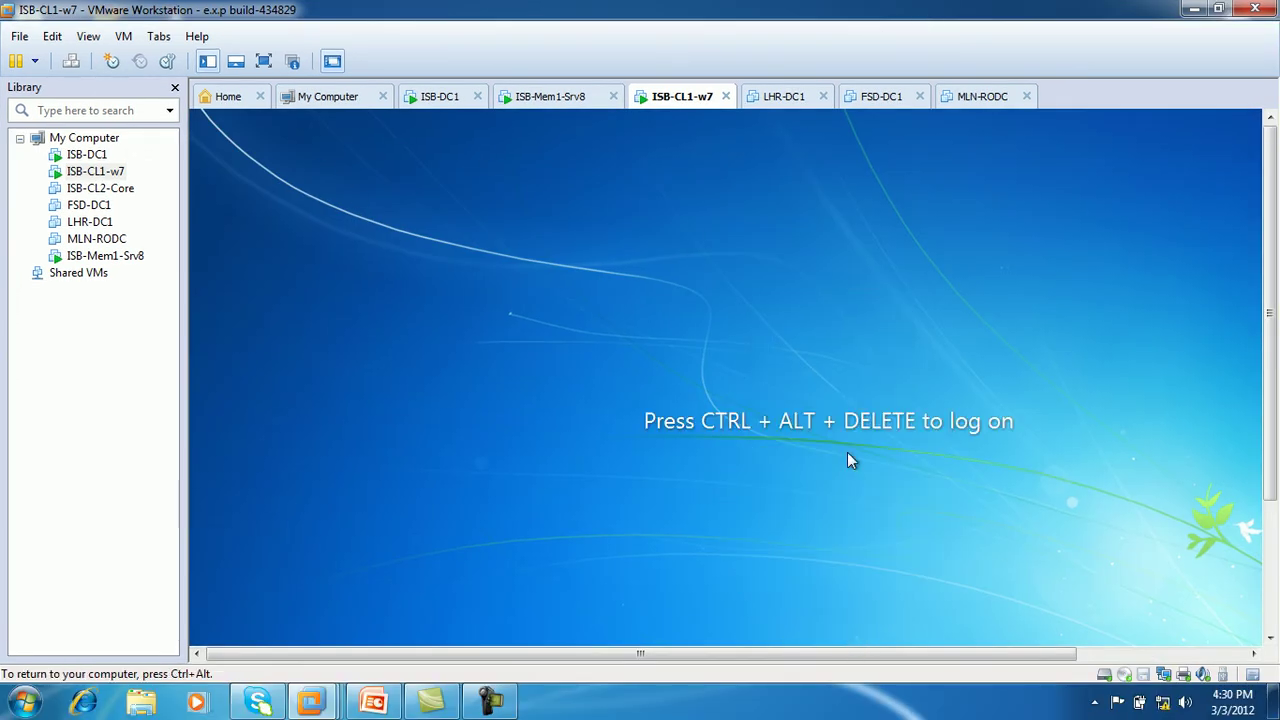
pyautogui.press('ctrl+alt+Insert')
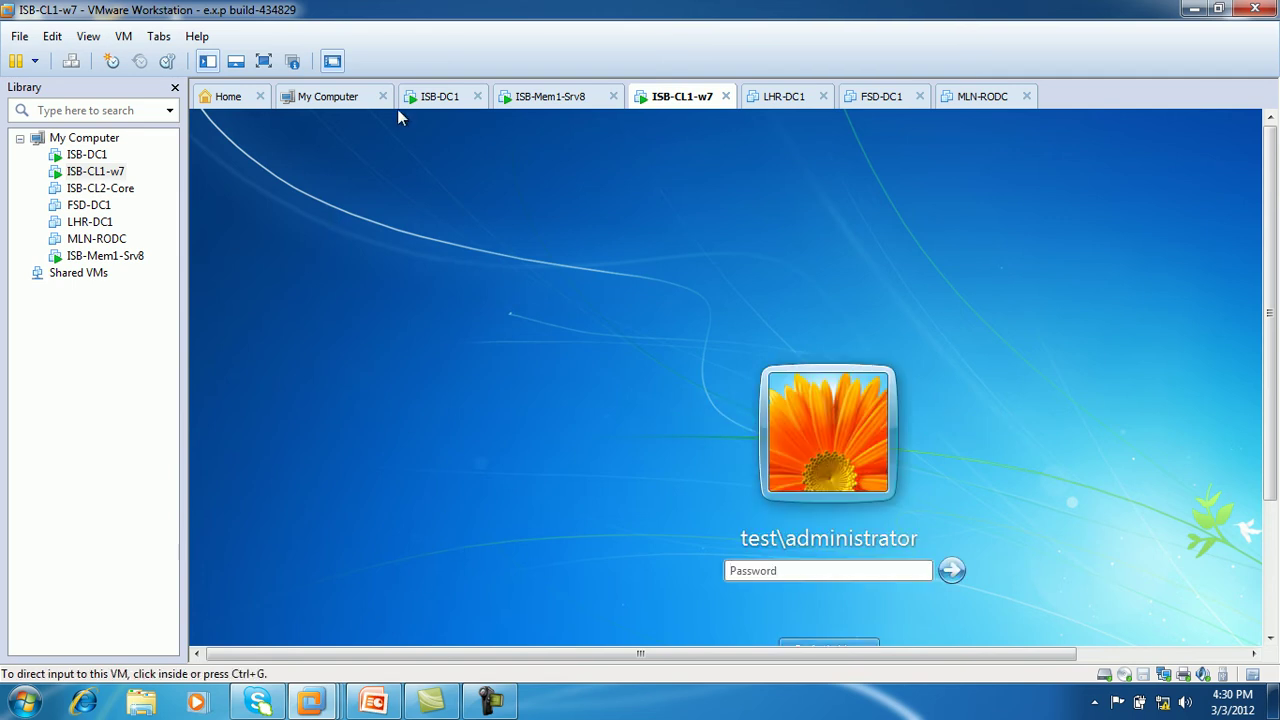
pyautogui.click(432, 98)
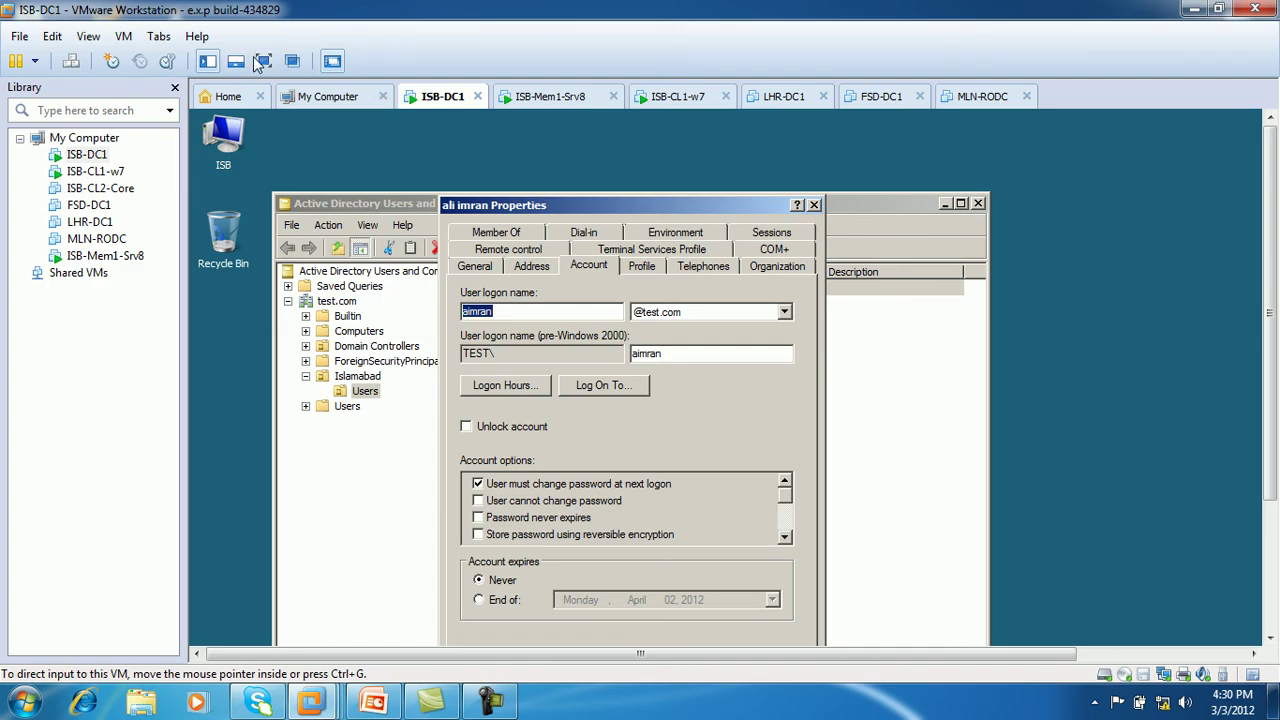
# Browse the domain's Computers and Islamabad Users, reviewing the first user's Account settings without changes
pyautogui.click(264, 61)
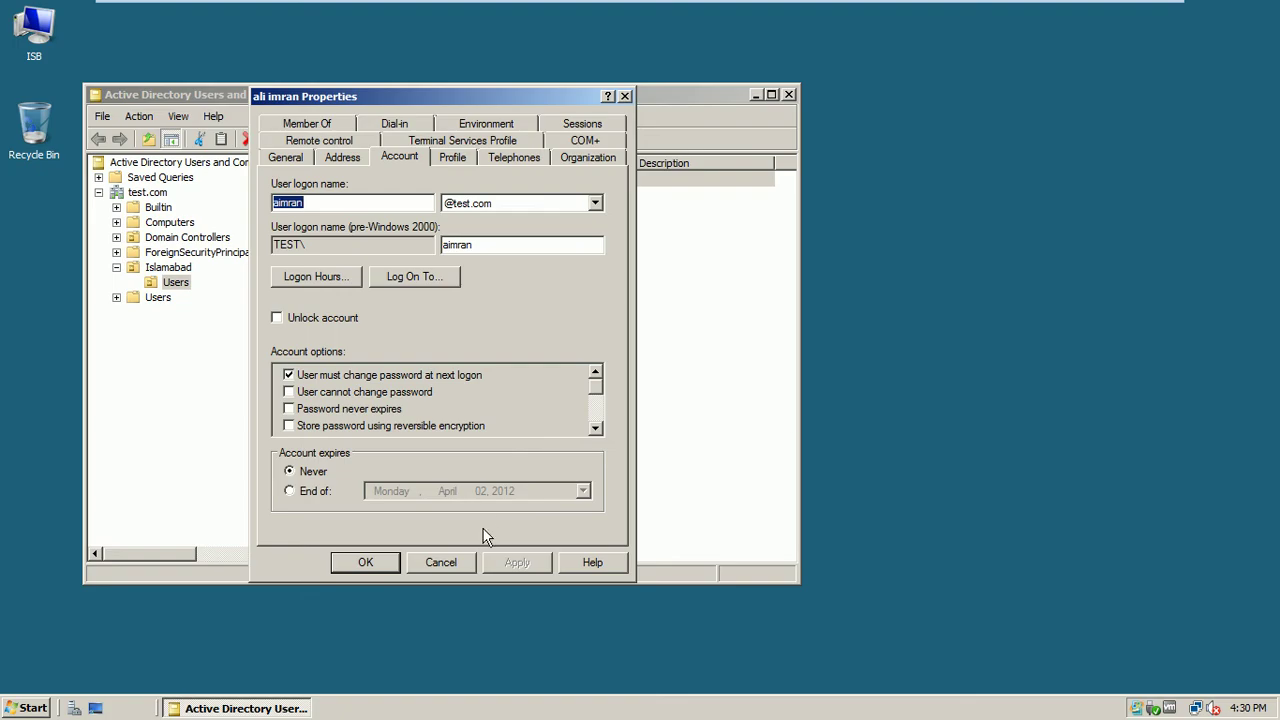
pyautogui.click(457, 565)
pyautogui.click(170, 222)
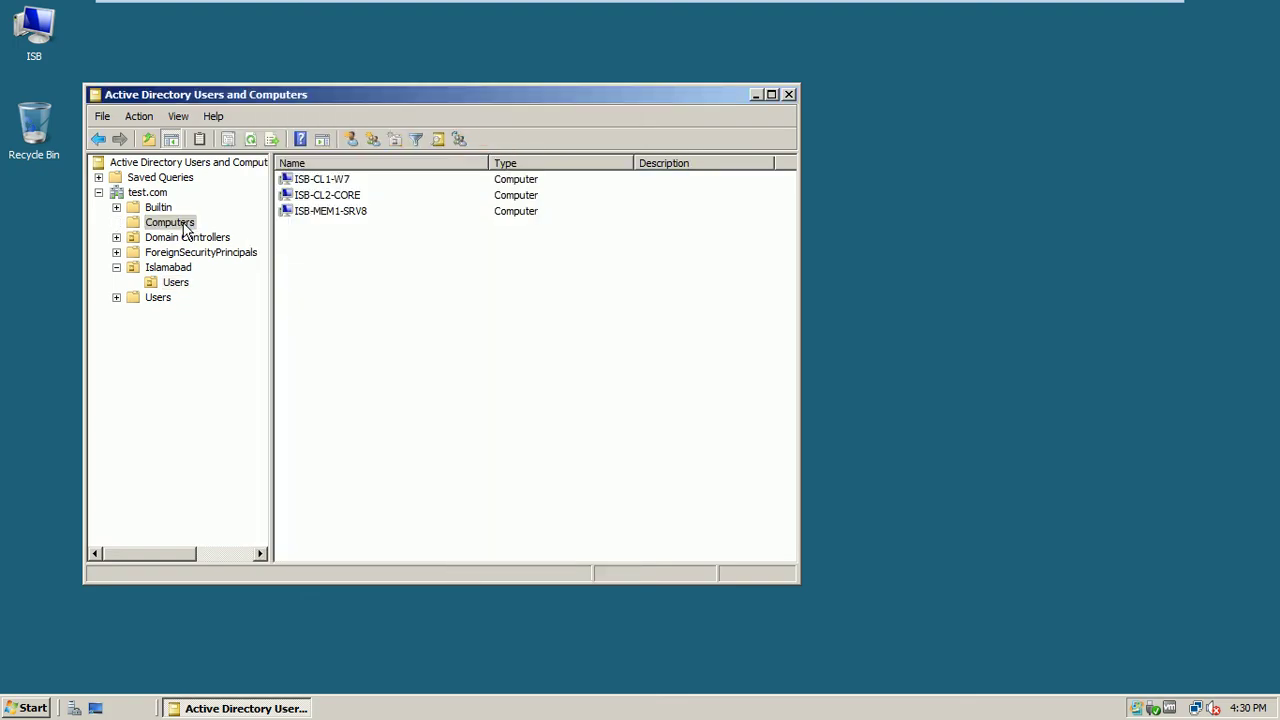
pyautogui.click(336, 184)
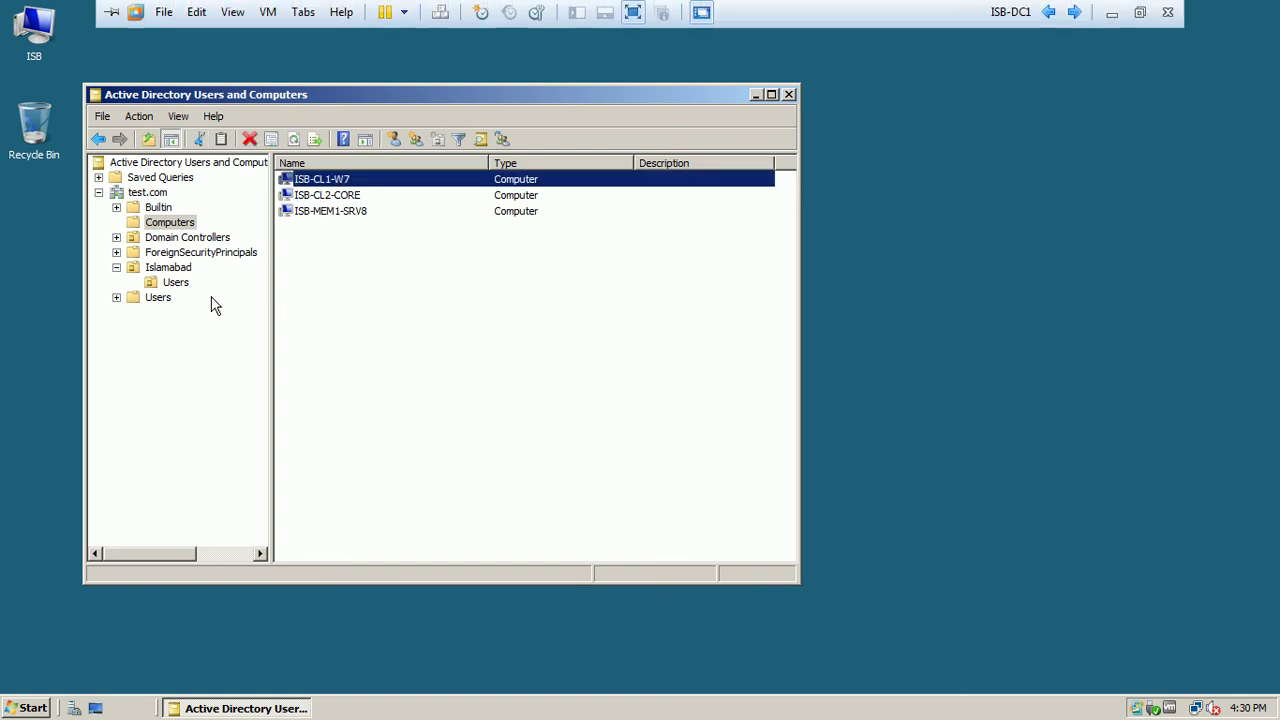
pyautogui.click(175, 282)
pyautogui.rightClick(315, 180)
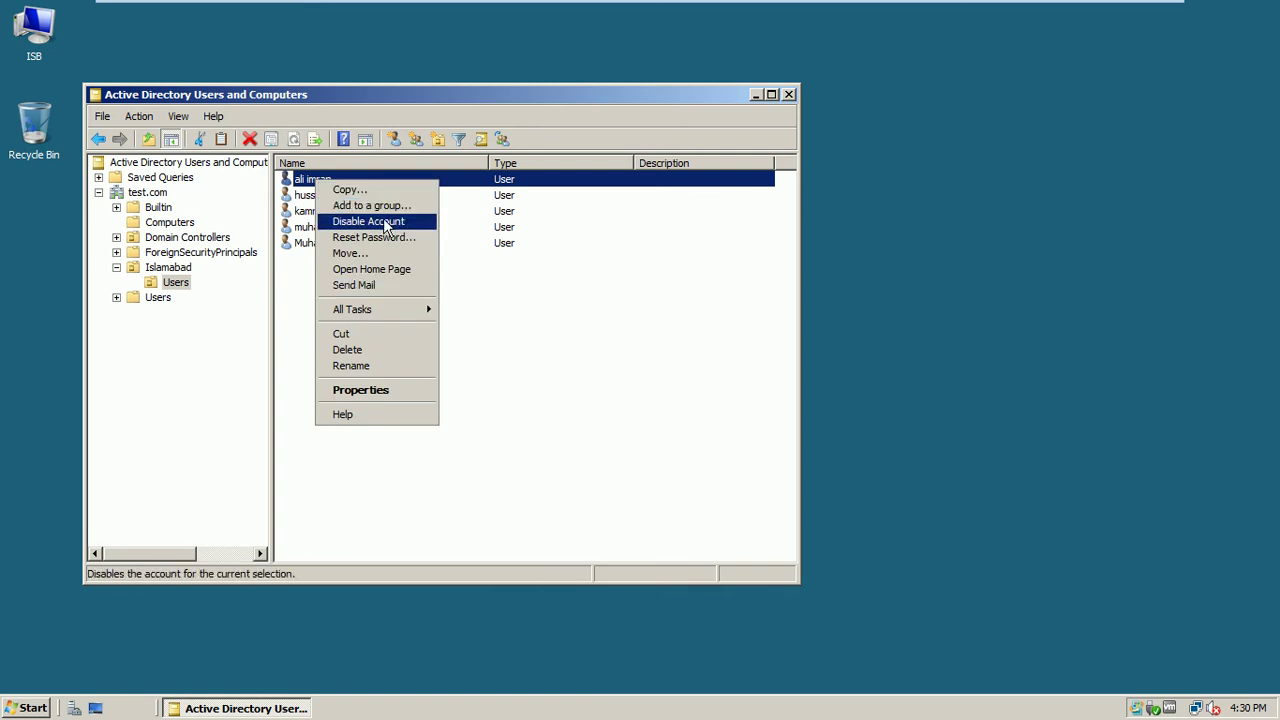
pyautogui.click(355, 392)
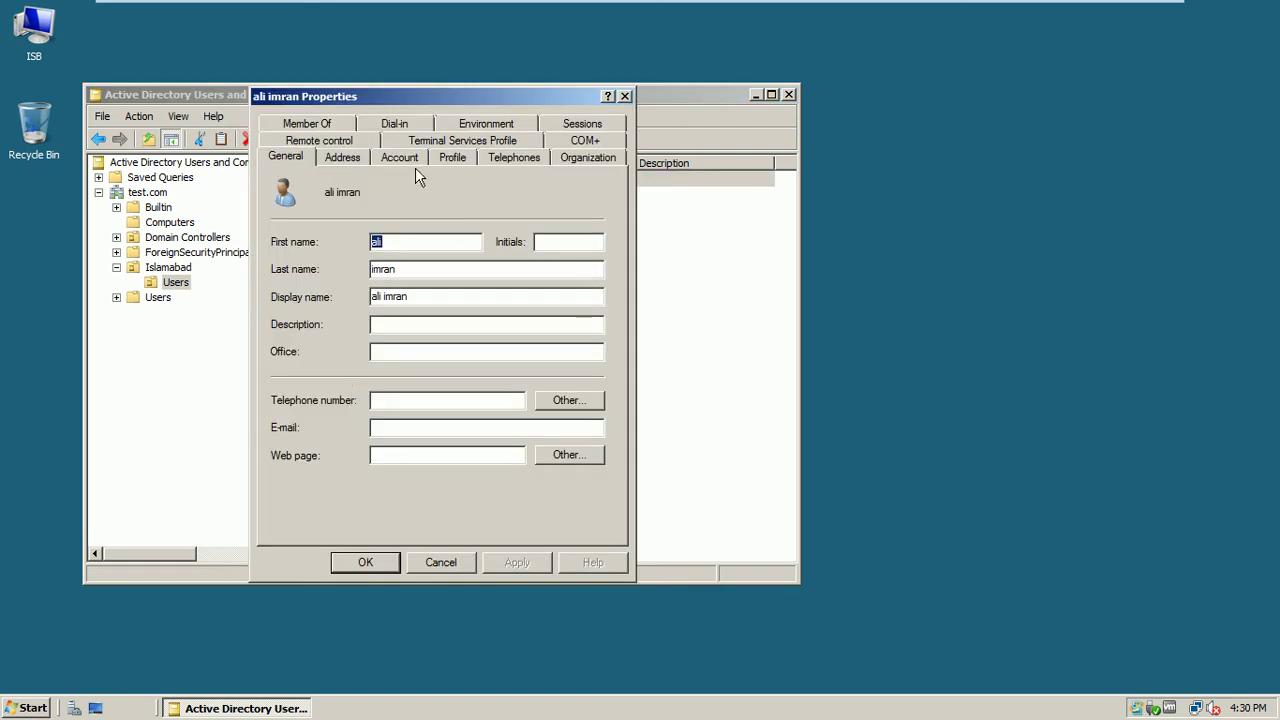
pyautogui.click(402, 160)
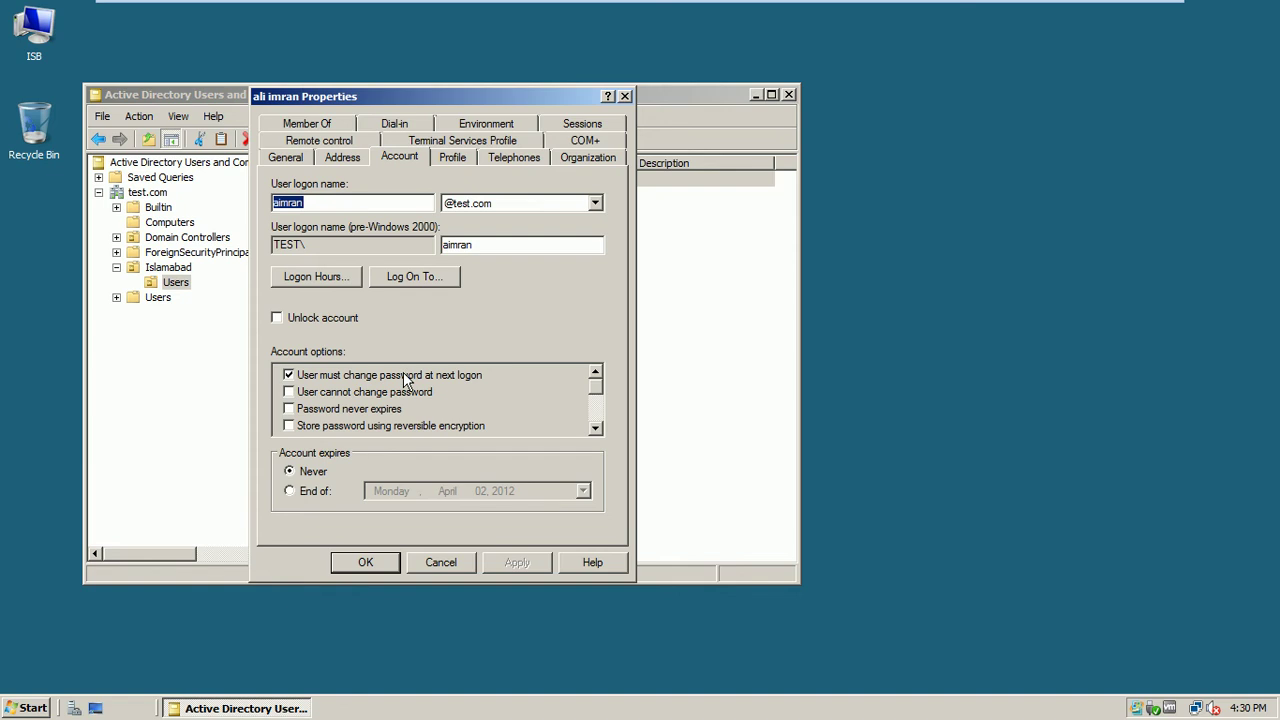
pyautogui.click(452, 563)
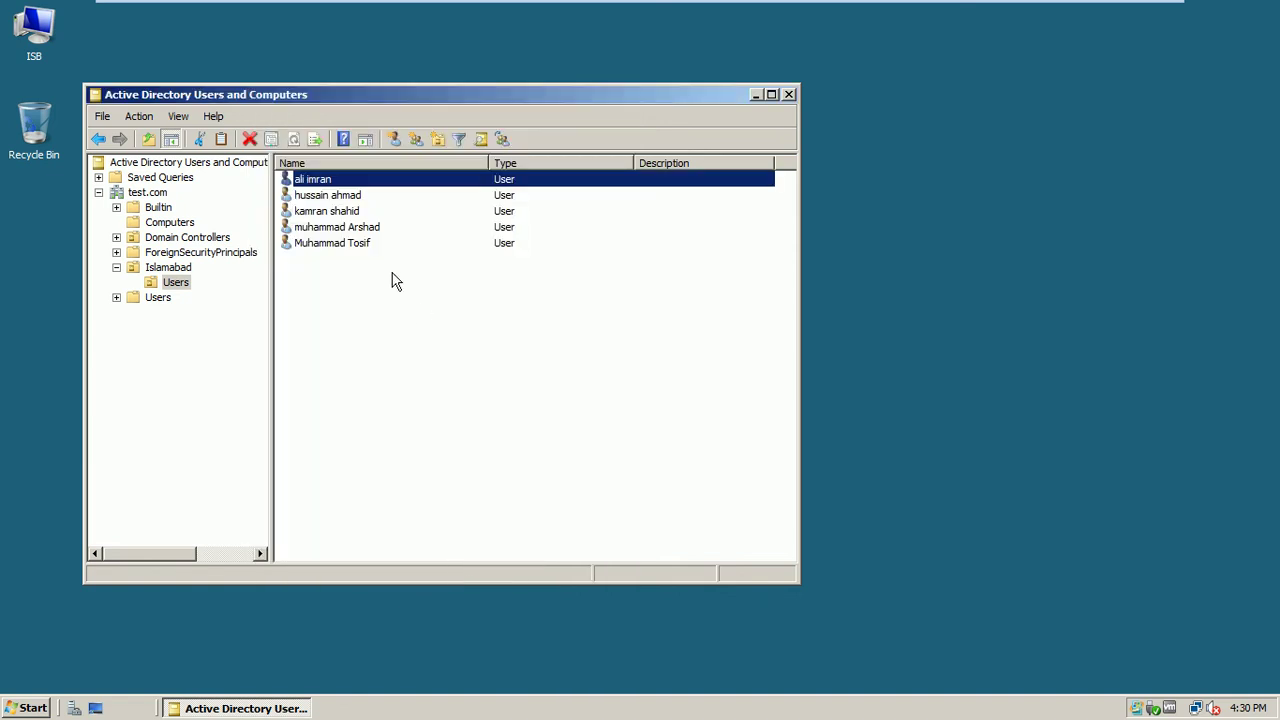
# Reset the first user's password in Active Directory Users and Computers
pyautogui.rightClick(322, 184)
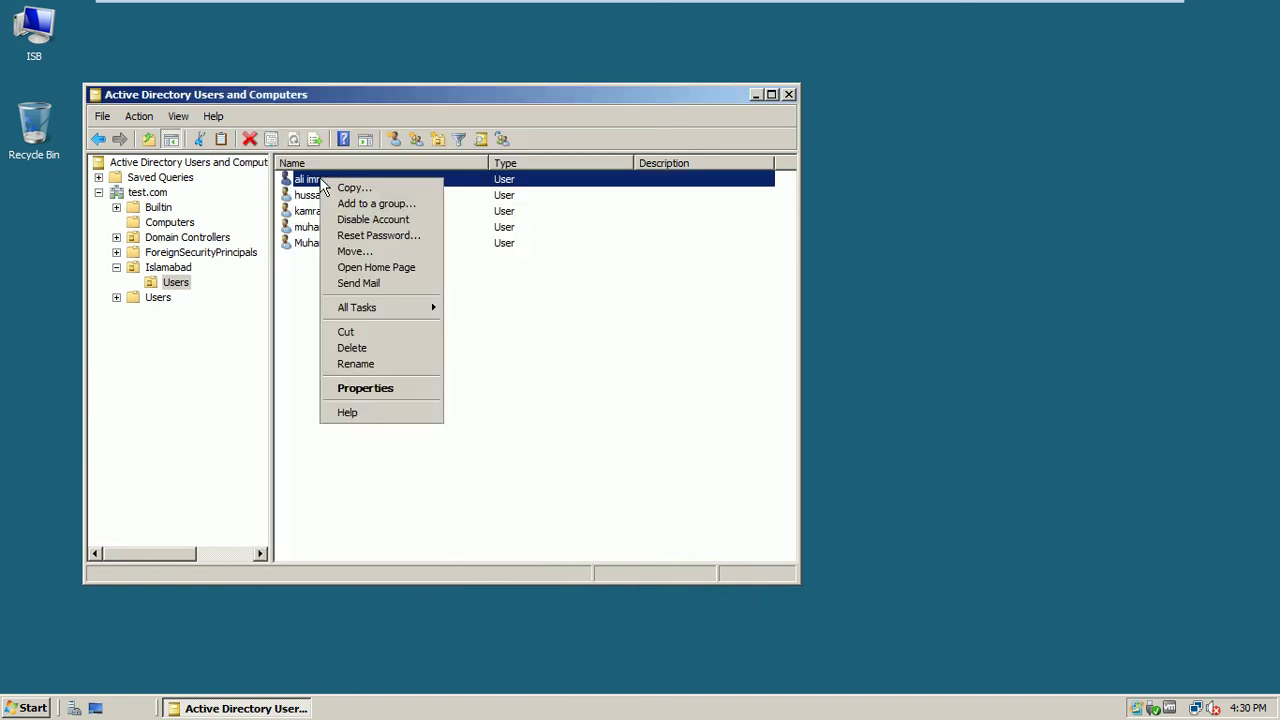
pyautogui.click(387, 240)
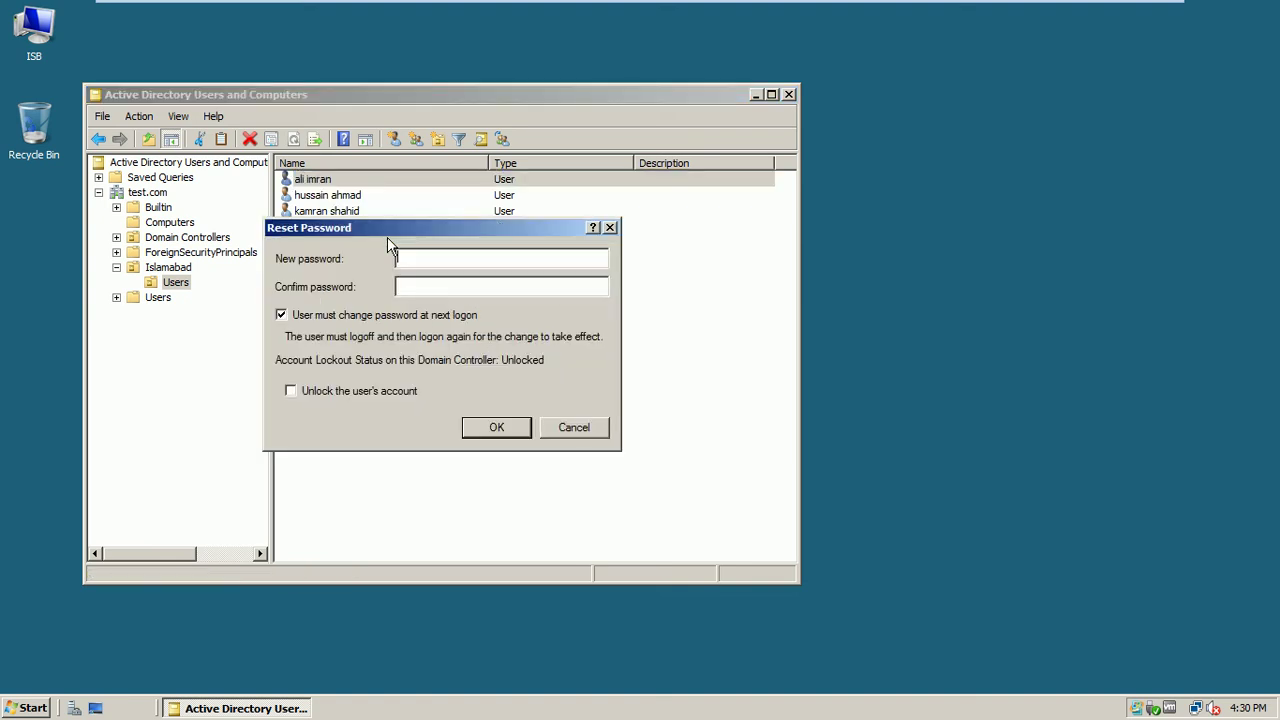
pyautogui.write('•••')
pyautogui.click(524, 429)
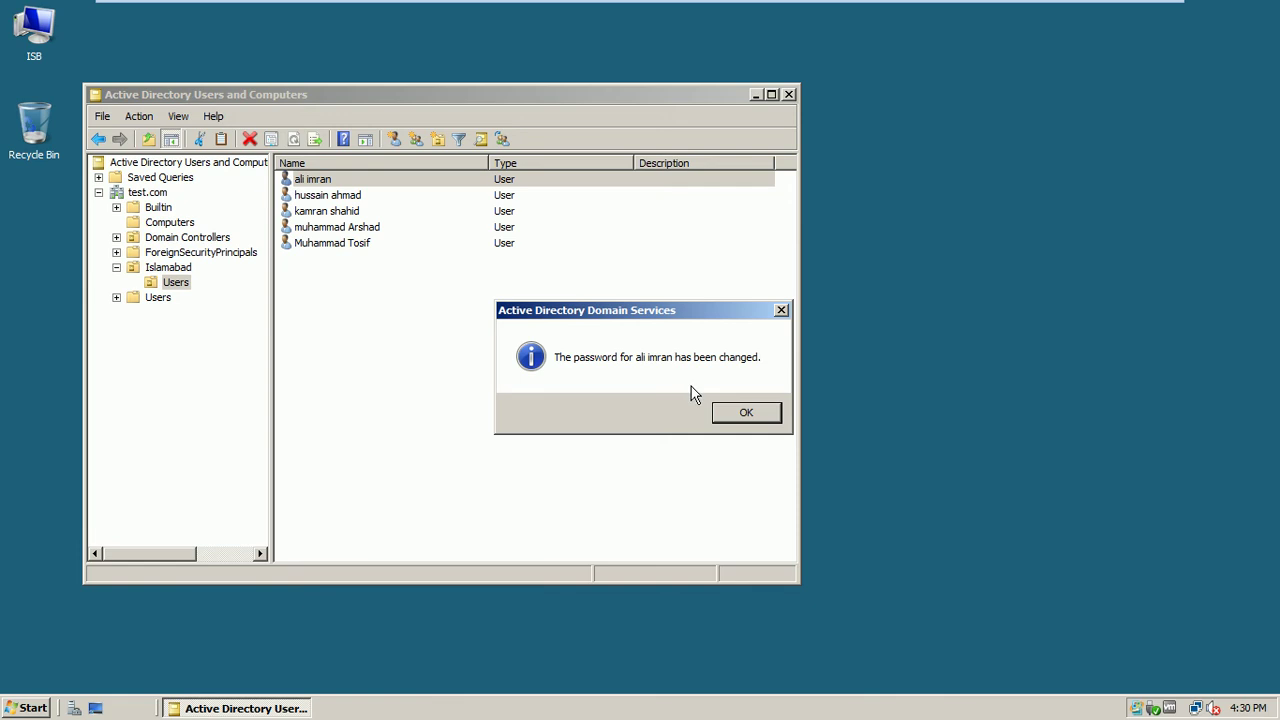
pyautogui.click(746, 412)
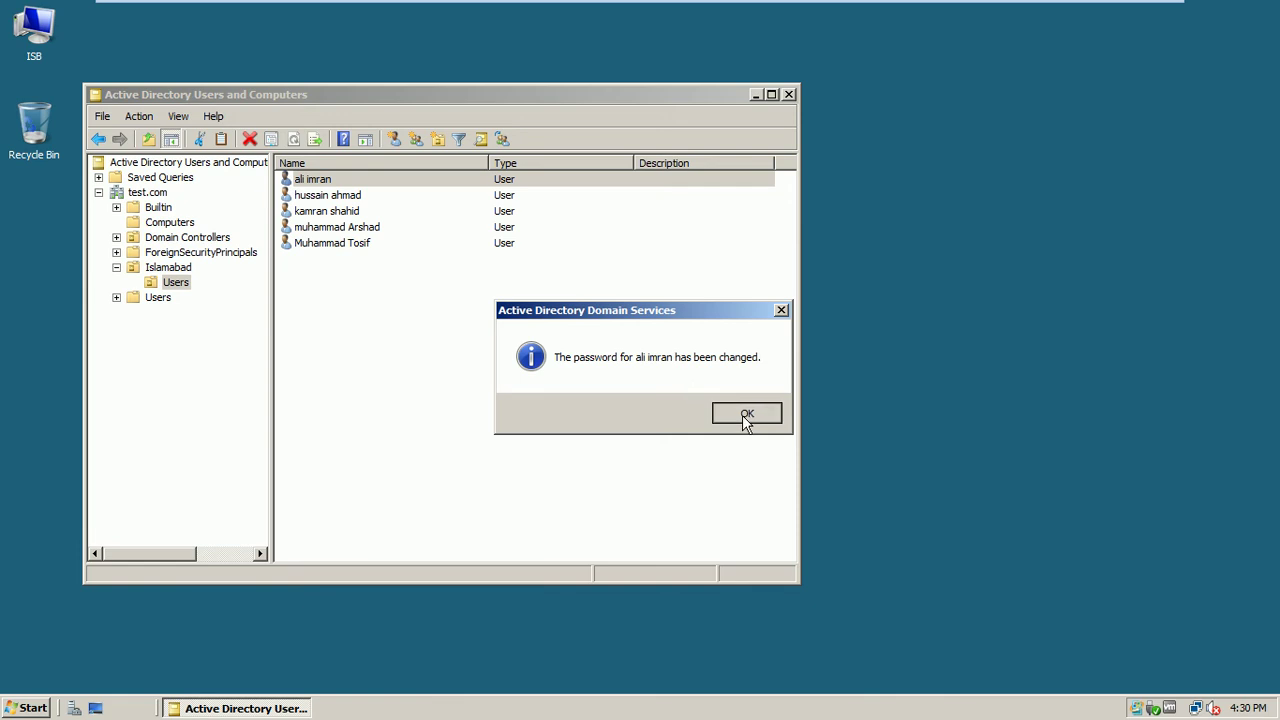
# Recheck the user's logon name on the Account tab, then move to the next virtual machine
pyautogui.doubleClick(325, 186)
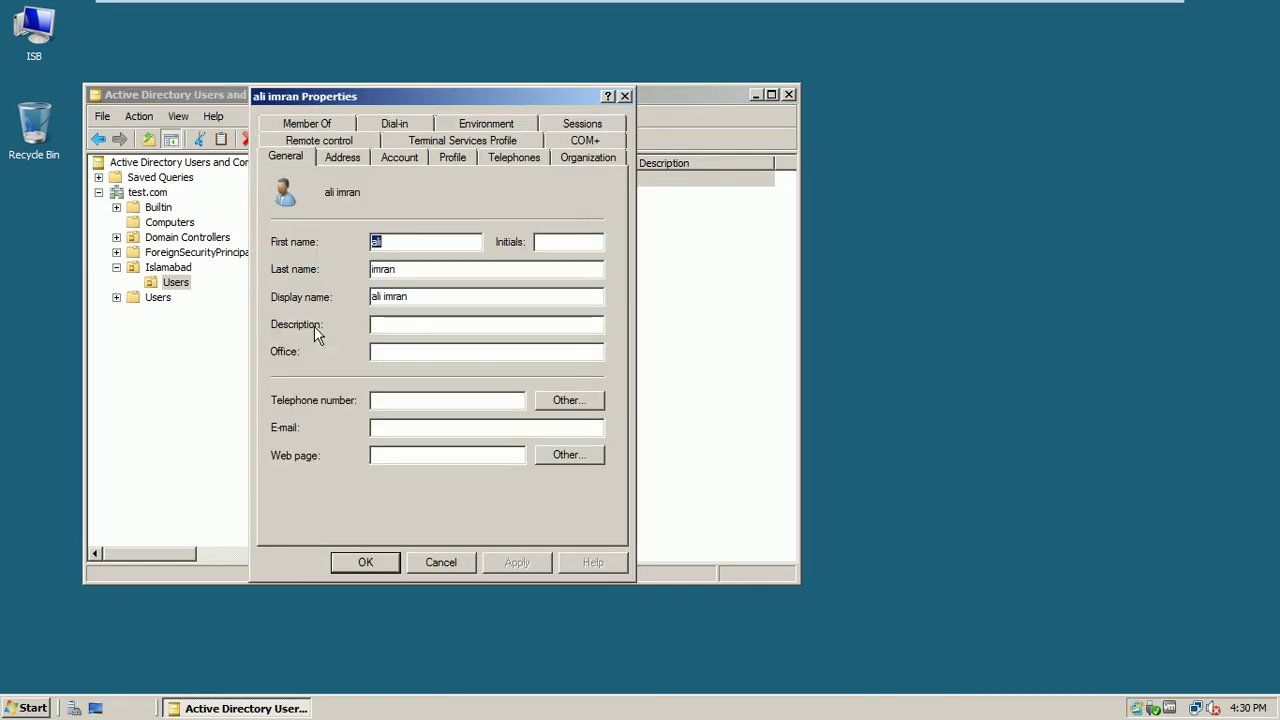
pyautogui.click(398, 160)
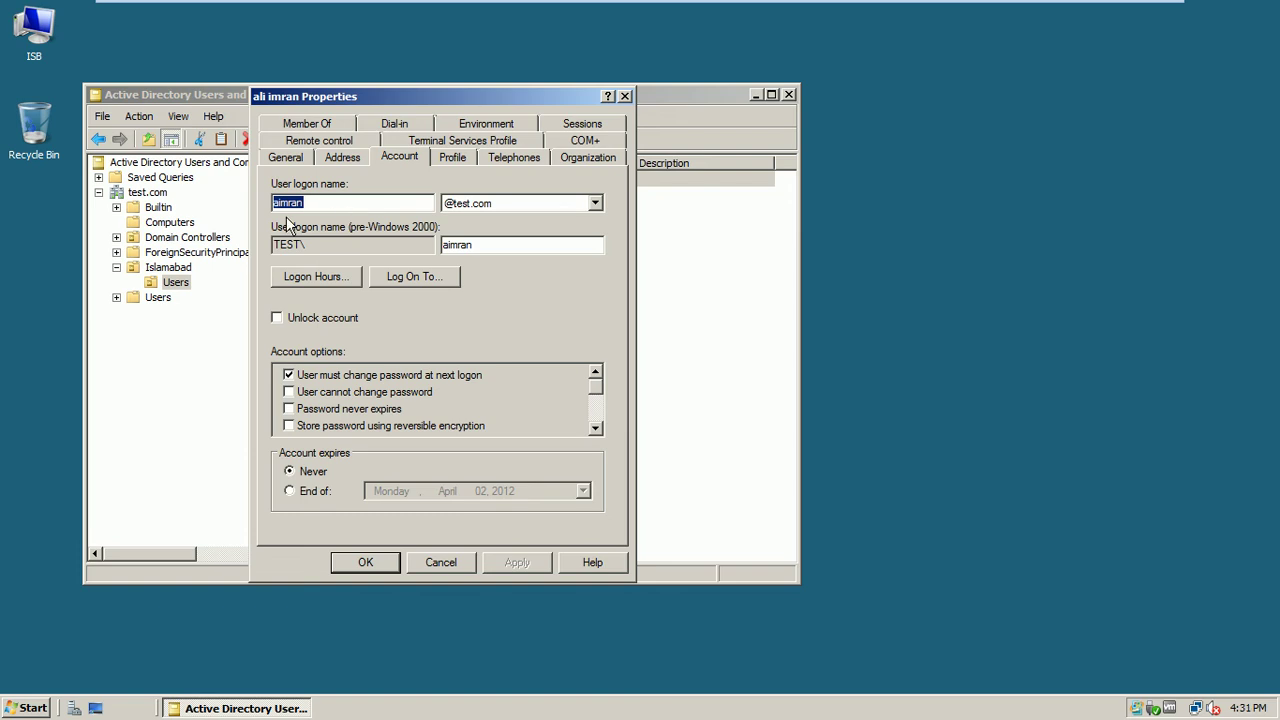
pyautogui.click(315, 204)
pyautogui.moveTo(915, 5)
pyautogui.click(1075, 12)
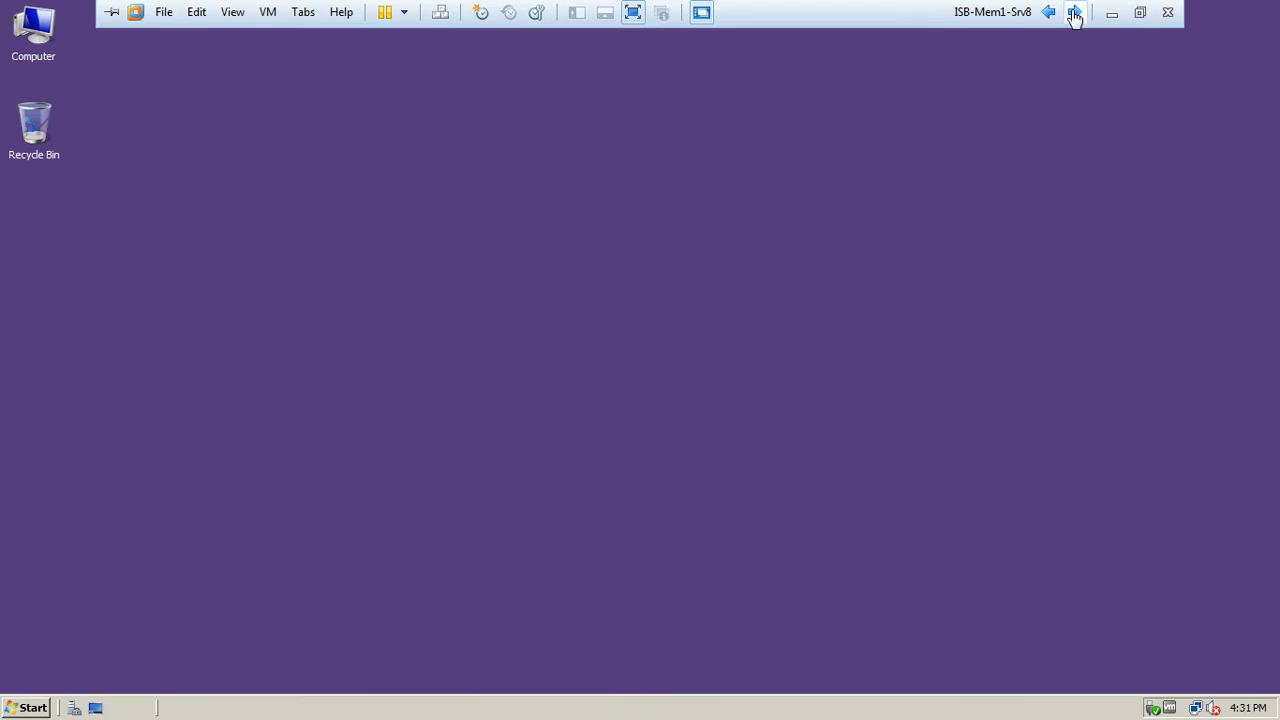
# Bring the Windows 7 client up in full-screen view
pyautogui.click(1075, 12)
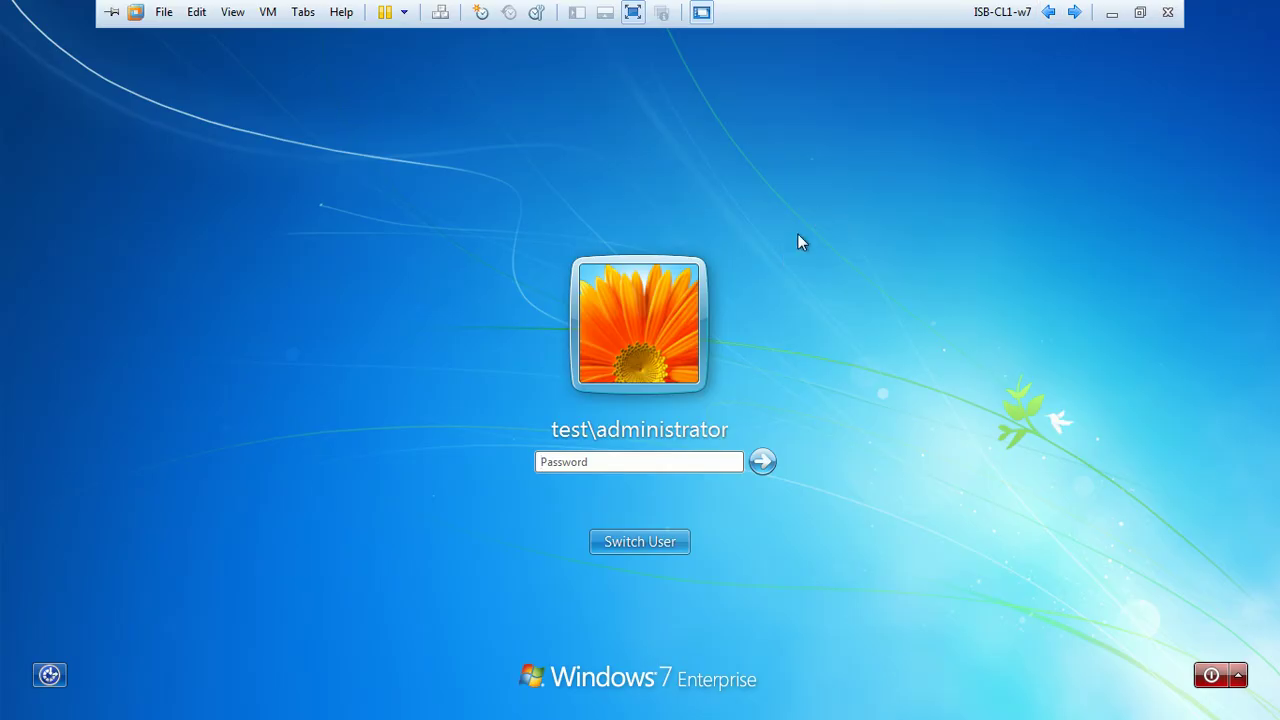
pyautogui.click(1139, 12)
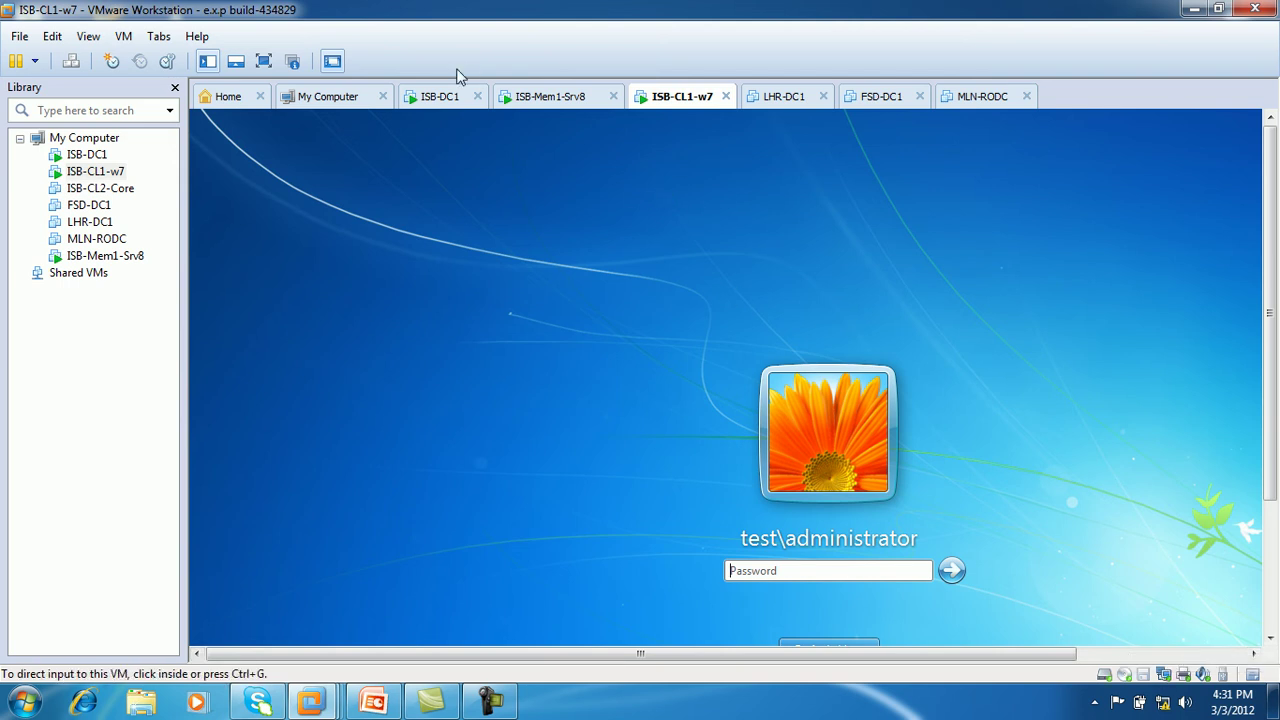
pyautogui.click(264, 61)
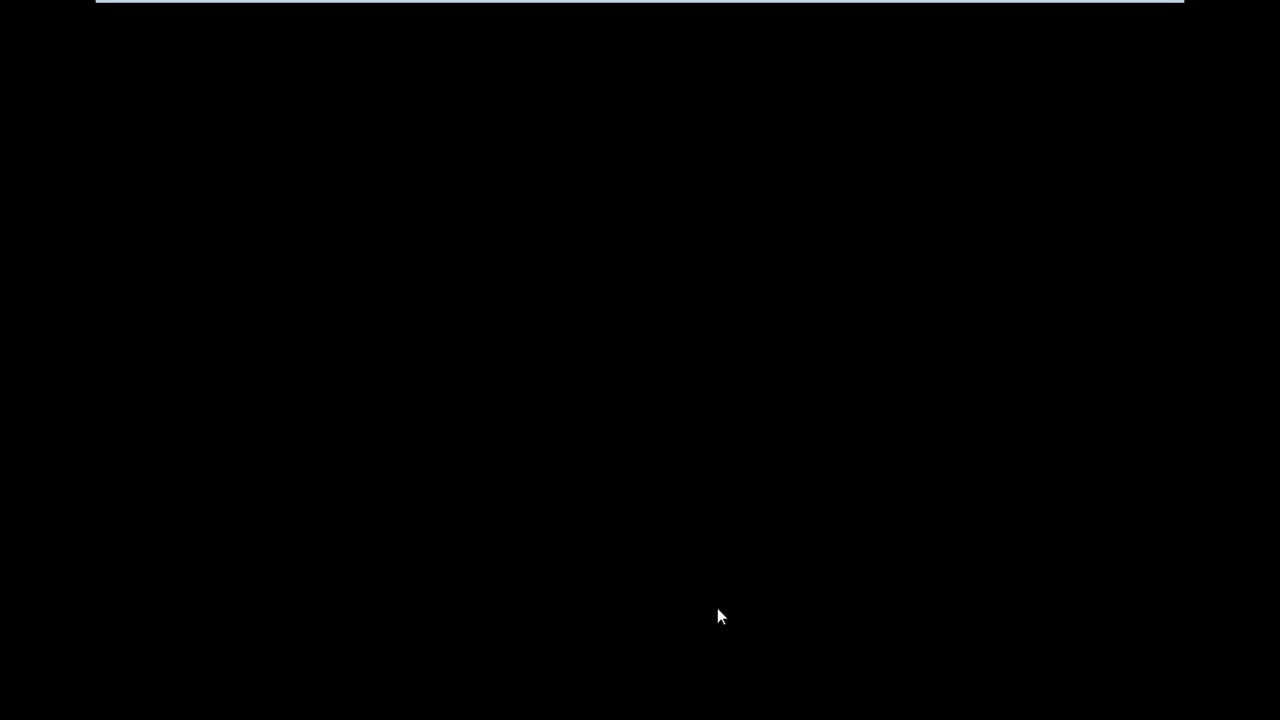
# Log on as Other User with the domain user's test.com UPN and password
pyautogui.click(649, 545)
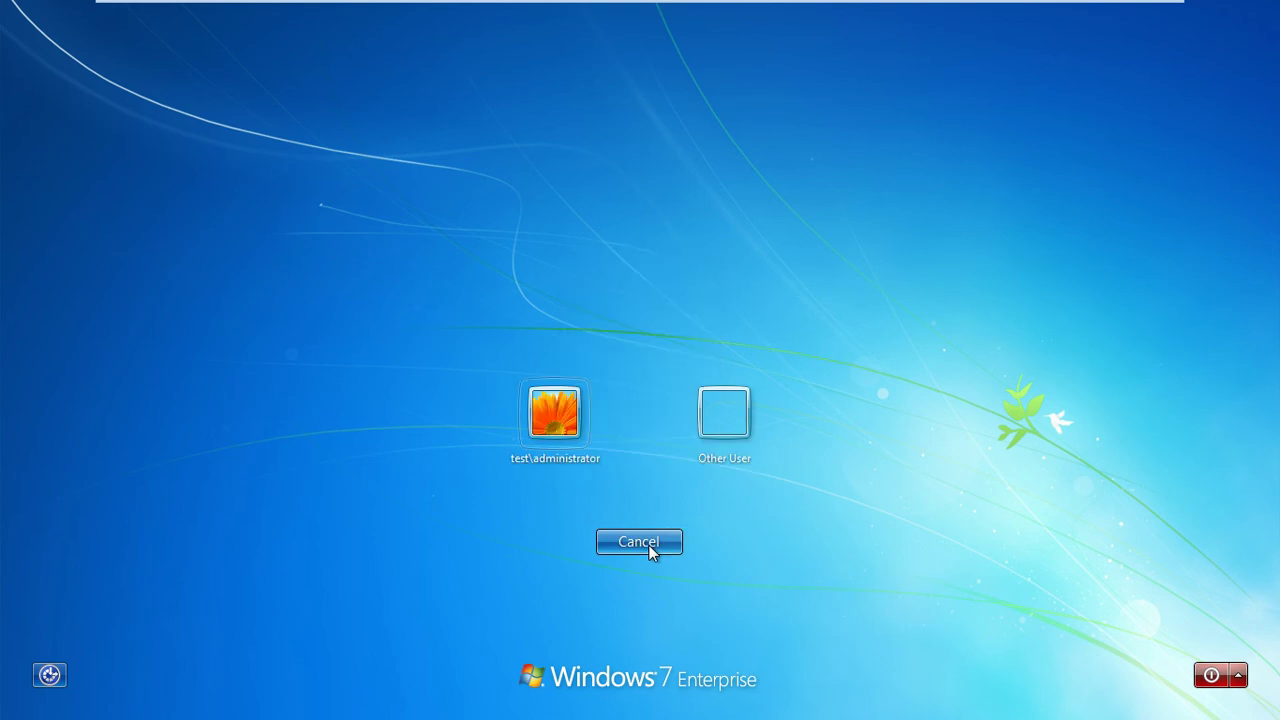
pyautogui.click(731, 428)
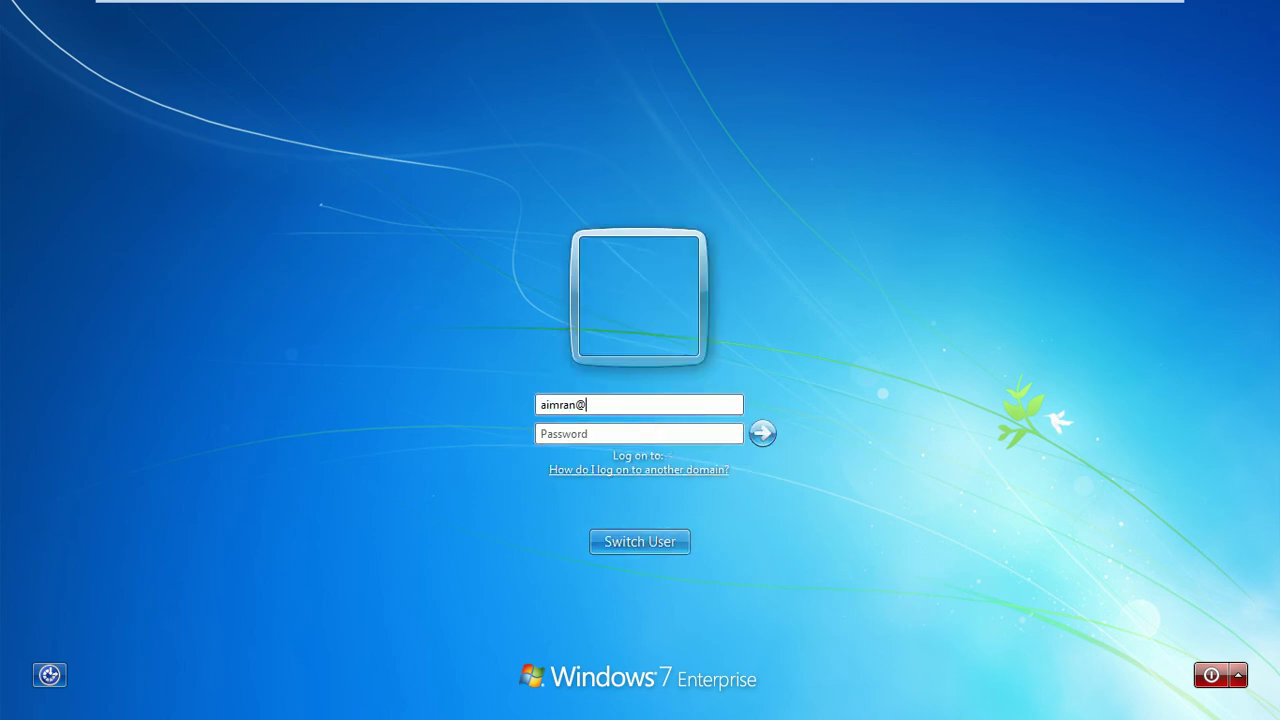
pyautogui.press('Tab')
pyautogui.write('••')
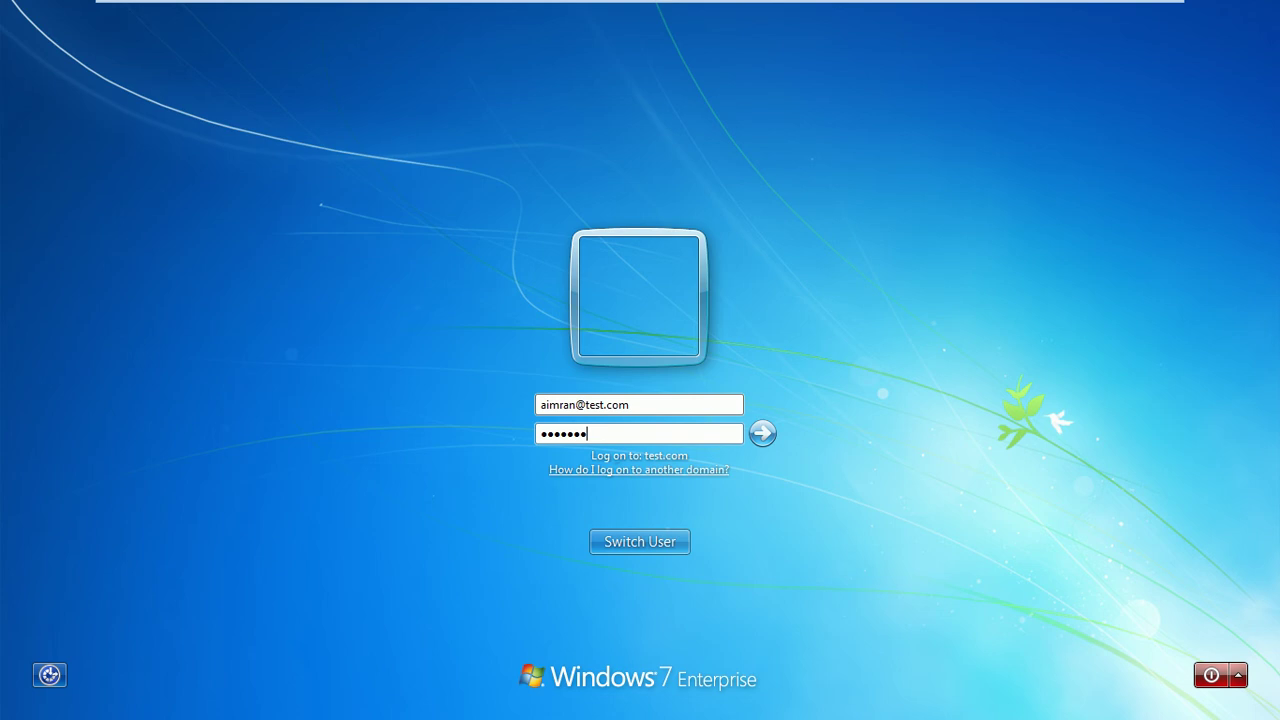
pyautogui.write('•••••')
pyautogui.press('Return')
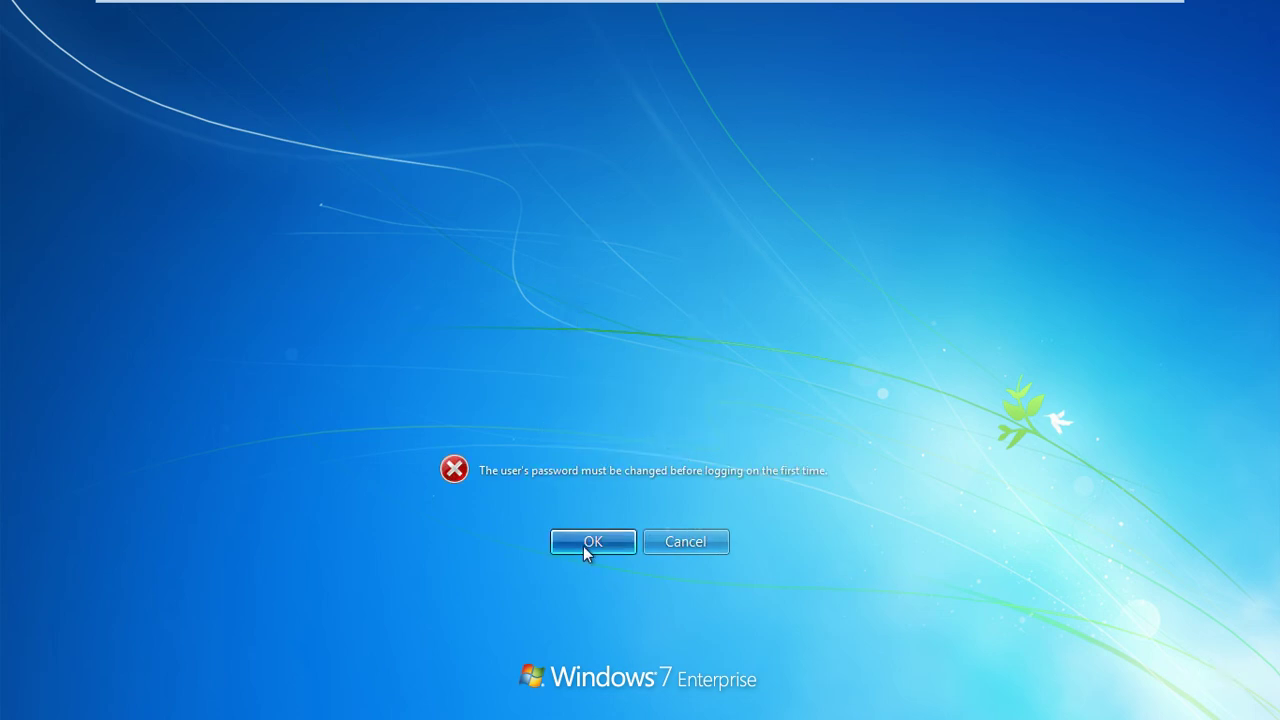
# Attempt the required password change; it is rejected and the error dismissed
pyautogui.click(592, 541)
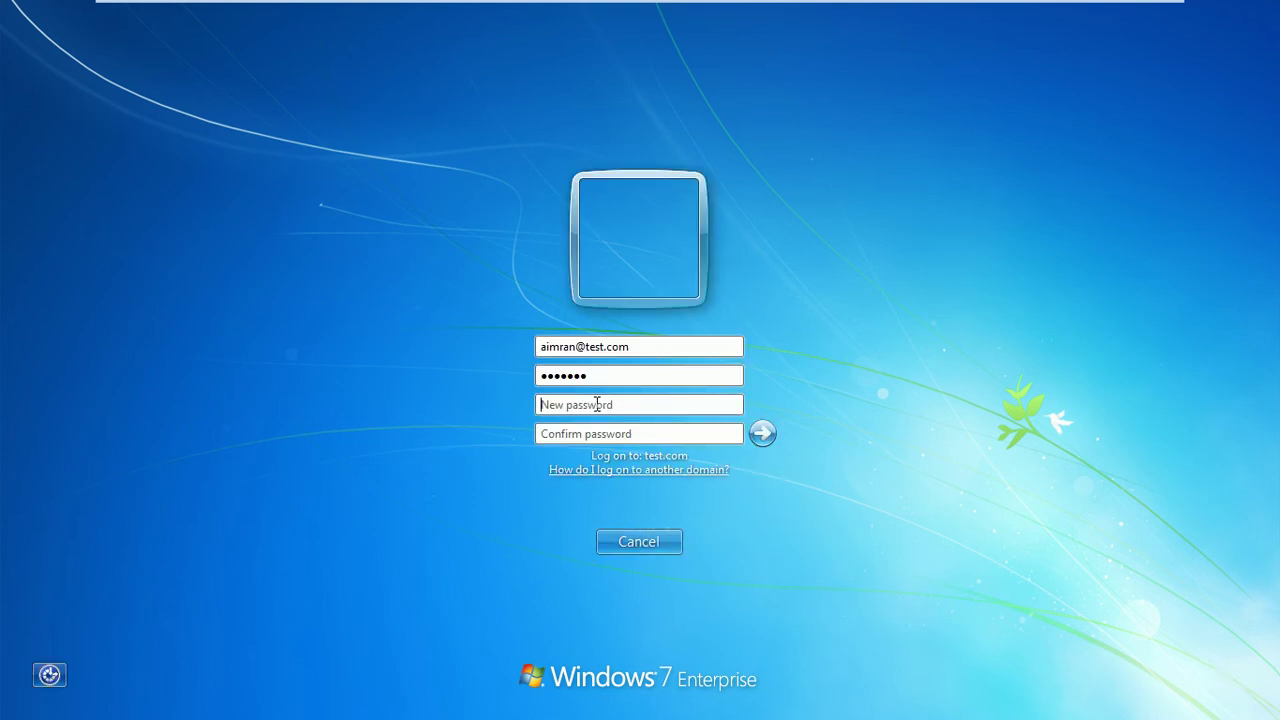
pyautogui.write('•••')
pyautogui.press('Tab')
pyautogui.write('••')
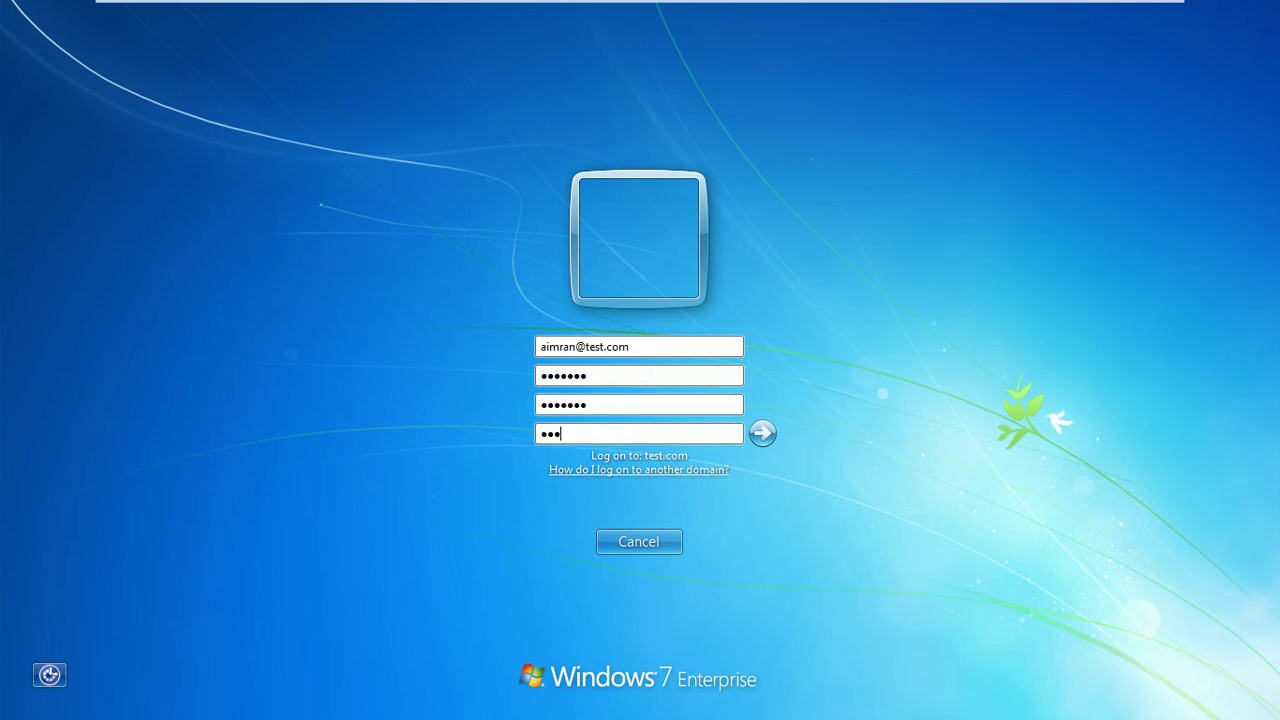
pyautogui.write('••••')
pyautogui.click(766, 442)
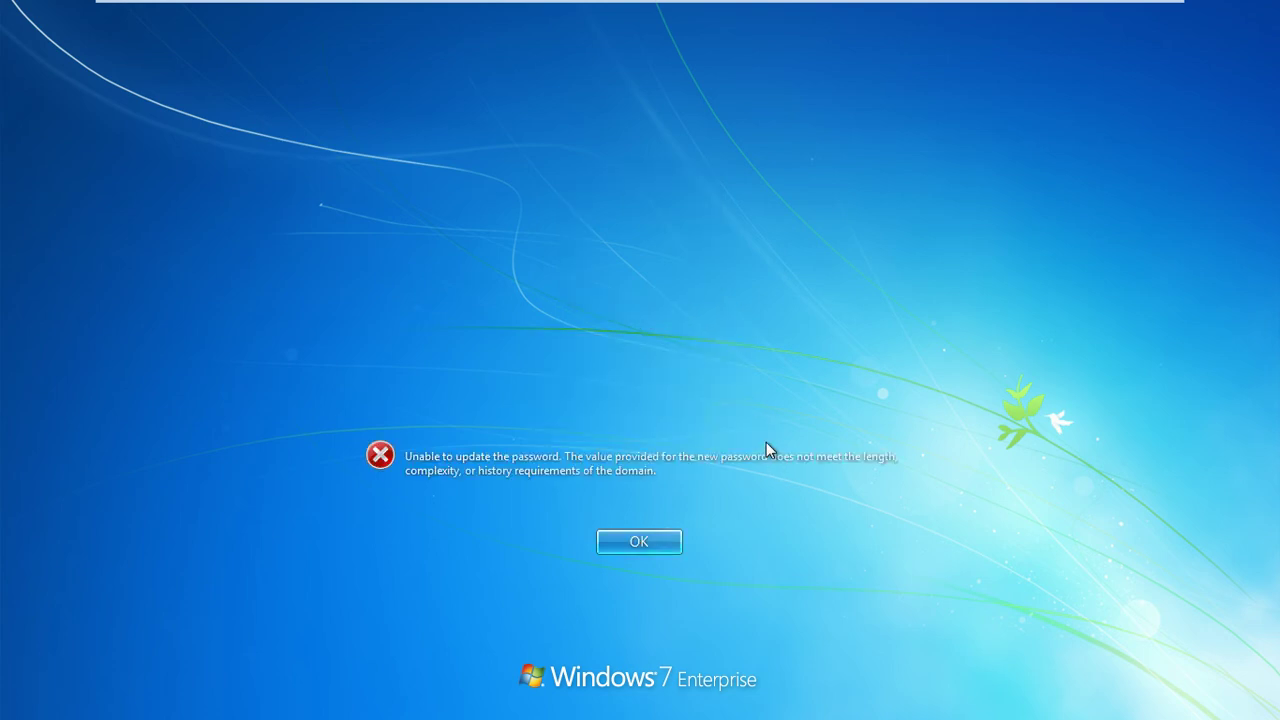
pyautogui.click(630, 541)
# Re-enter the current and new passwords, submit, and acknowledge the password-changed confirmation
pyautogui.click(591, 377)
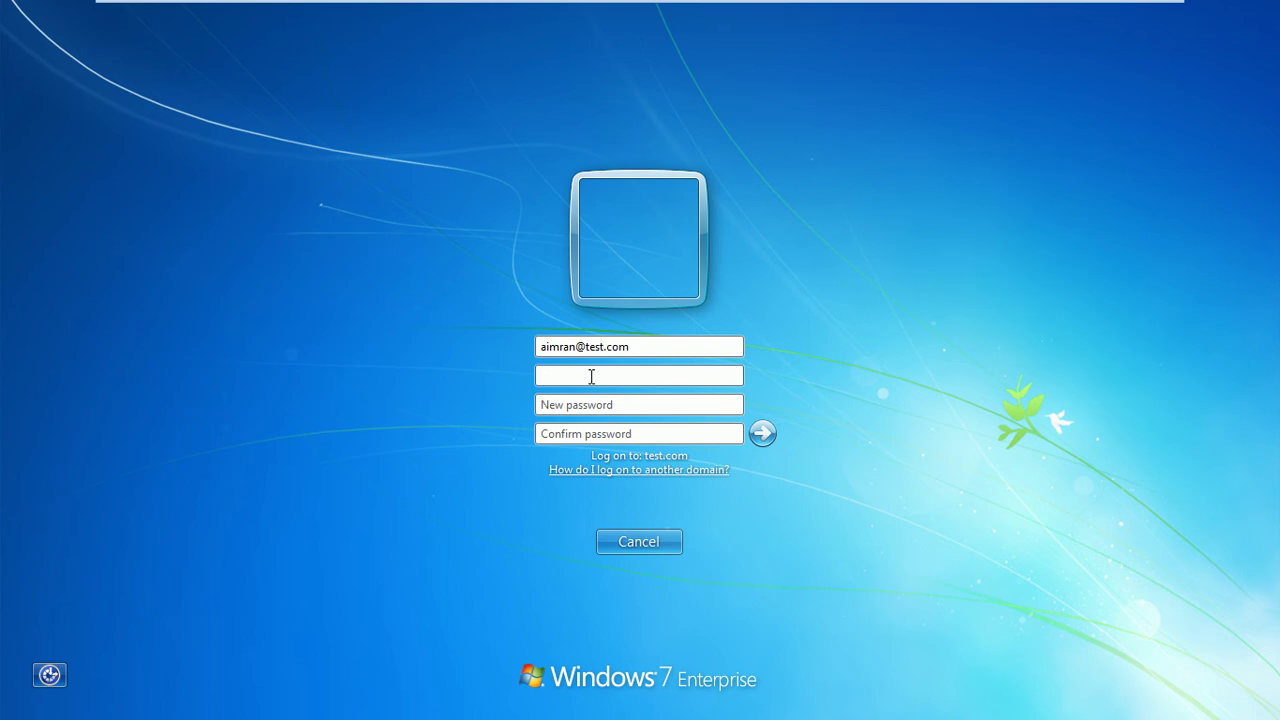
pyautogui.write('•••••••')
pyautogui.press('Tab')
pyautogui.write('•••••••••')
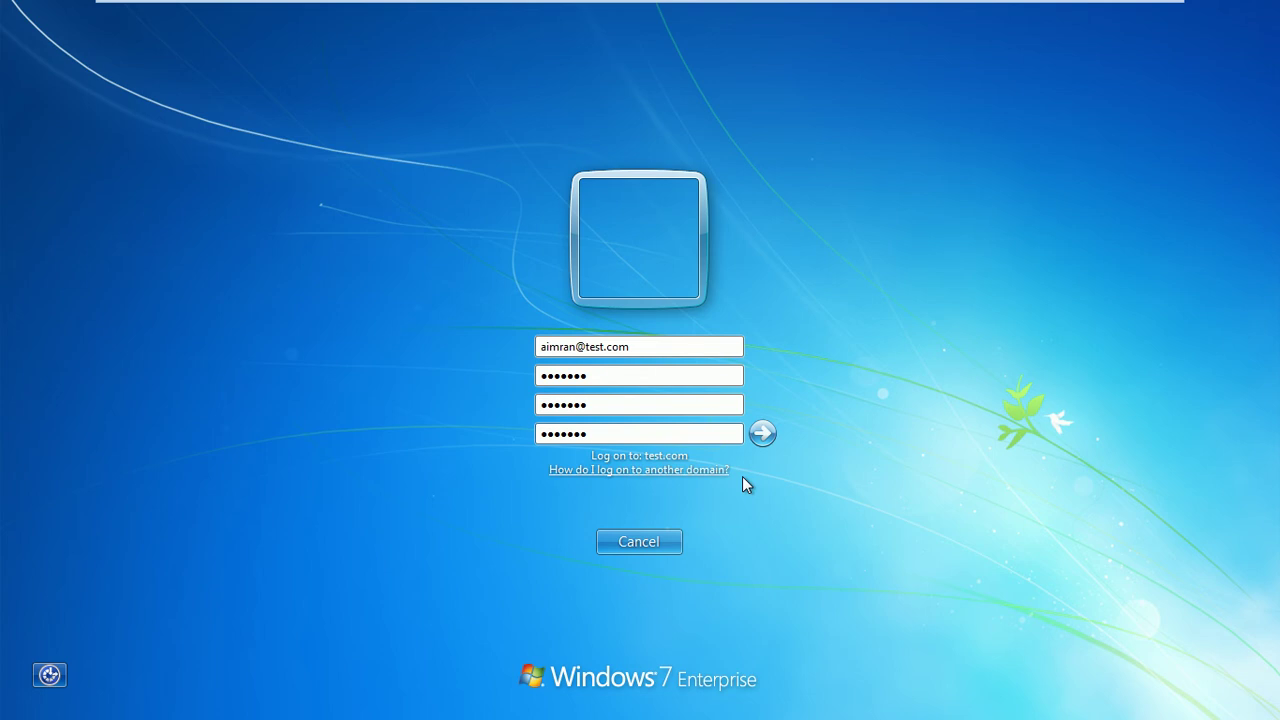
pyautogui.click(760, 438)
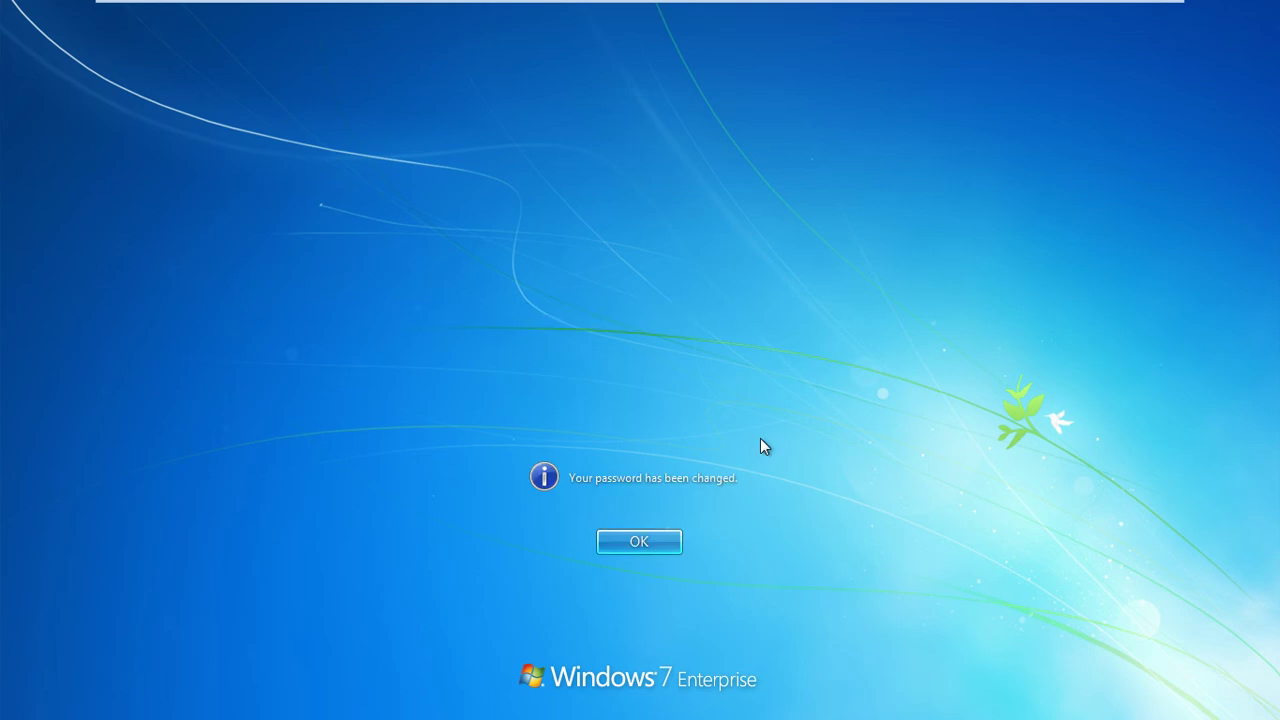
pyautogui.click(666, 540)
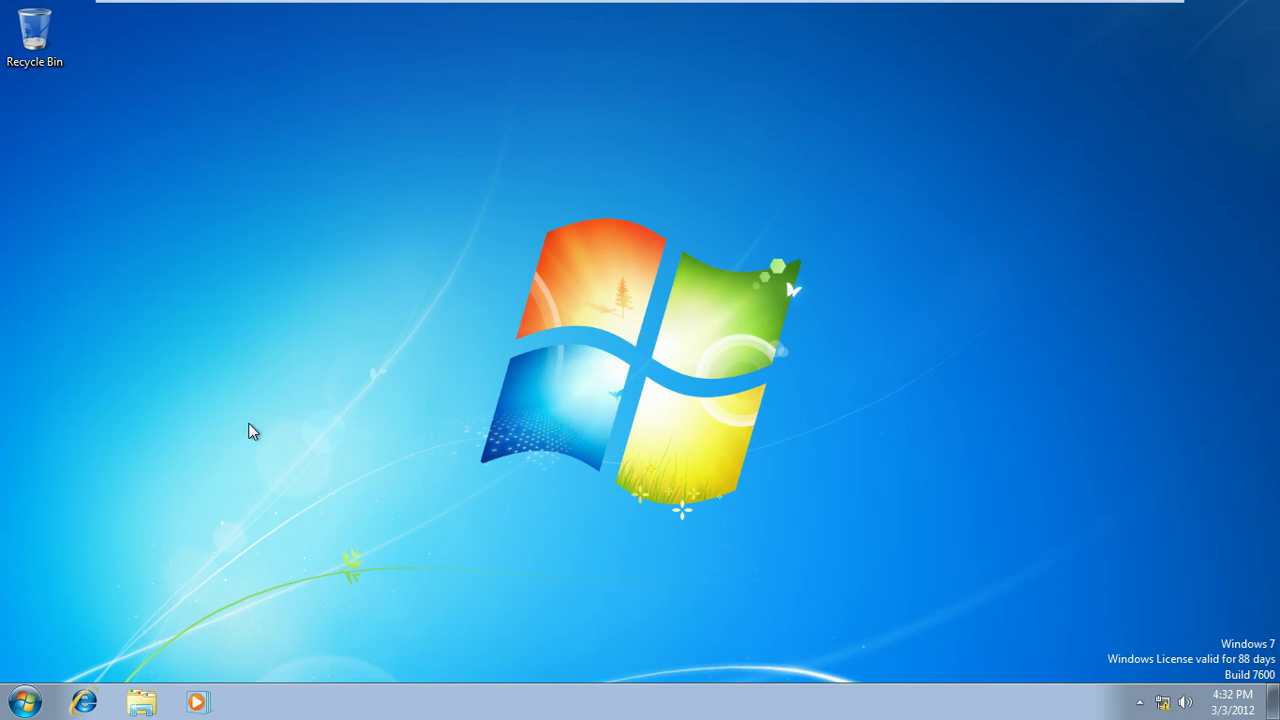
# Check the Documents library properties to confirm its location points to isb-mem1-srv8
pyautogui.click(26, 705)
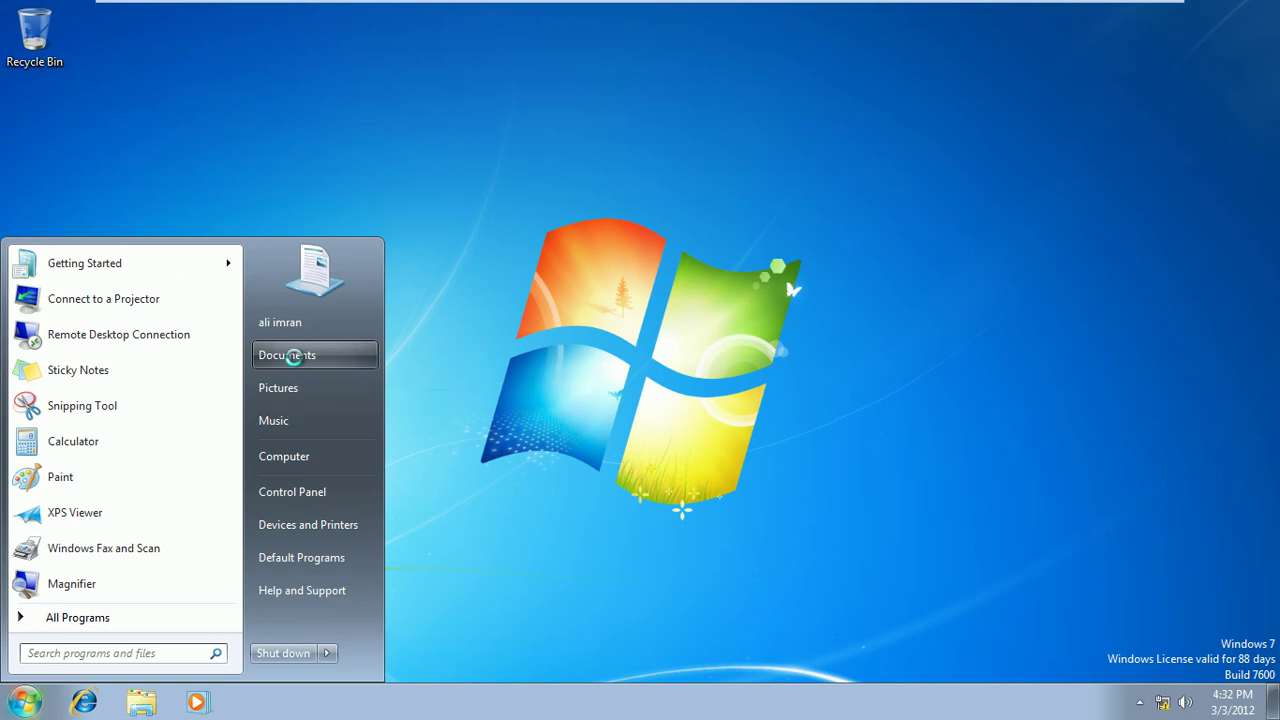
pyautogui.rightClick(298, 361)
pyautogui.click(352, 531)
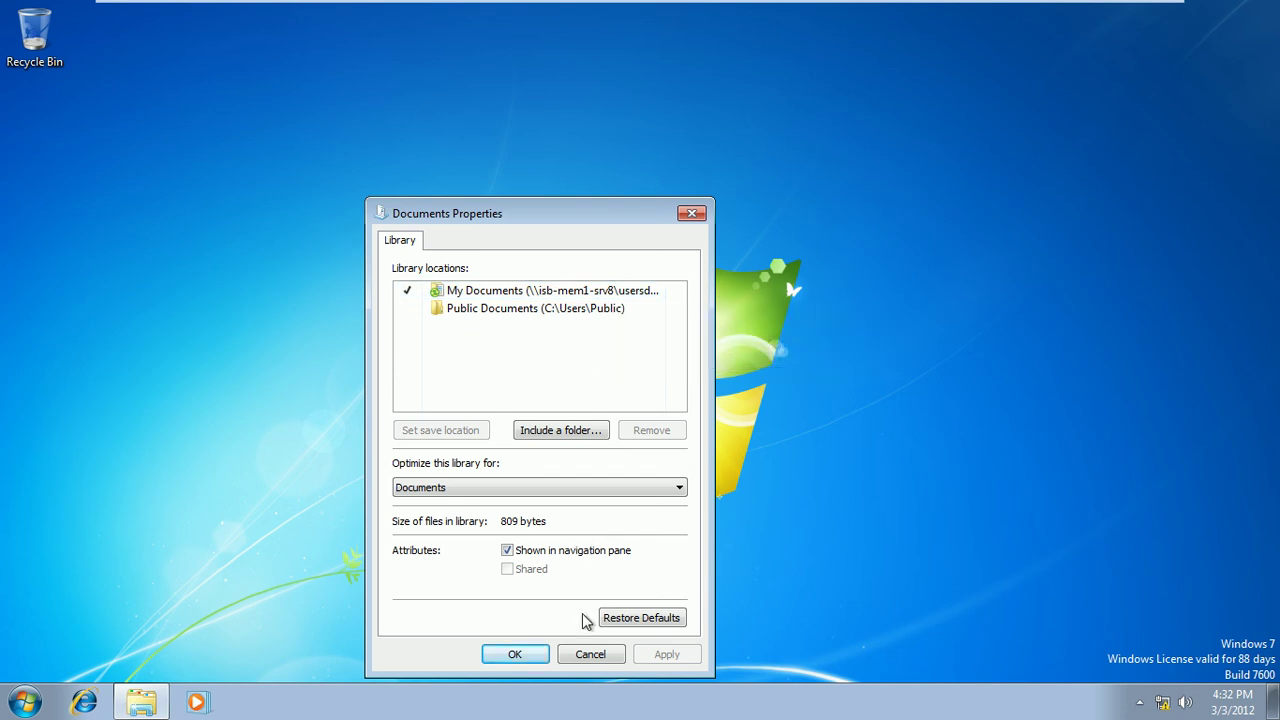
pyautogui.click(590, 656)
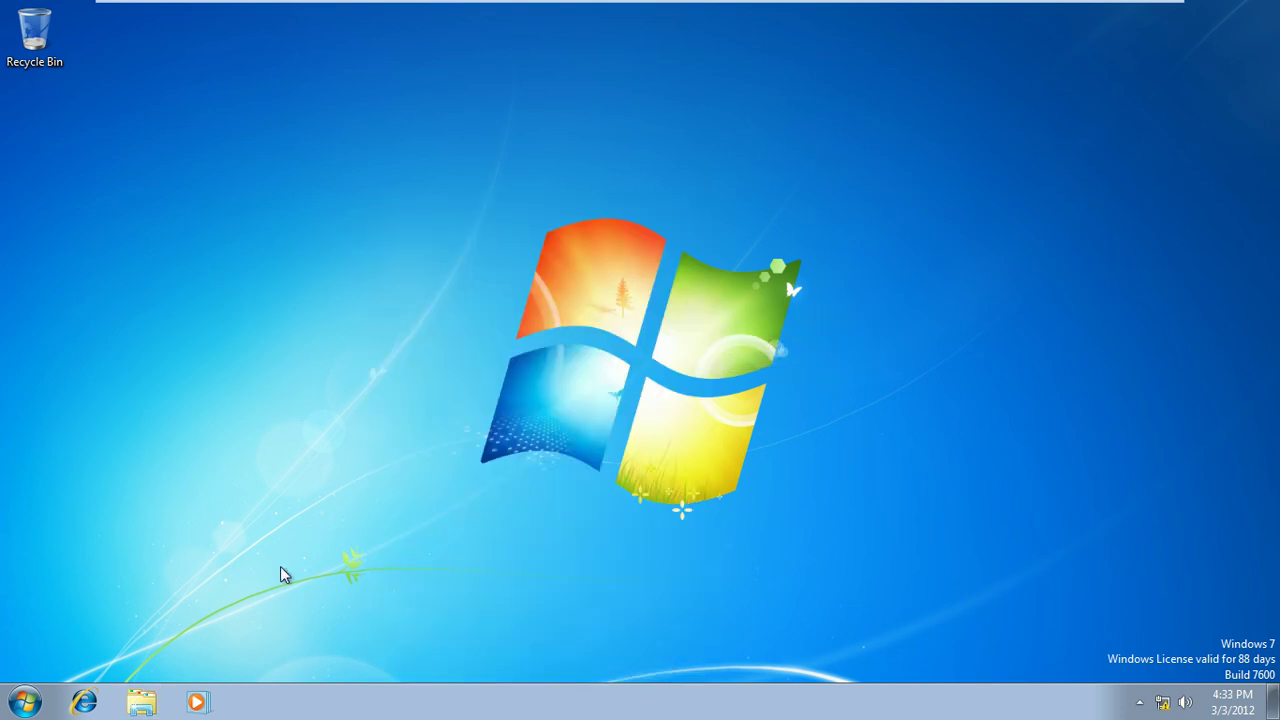
# Open the empty Documents library and bring up its context menu
pyautogui.click(25, 702)
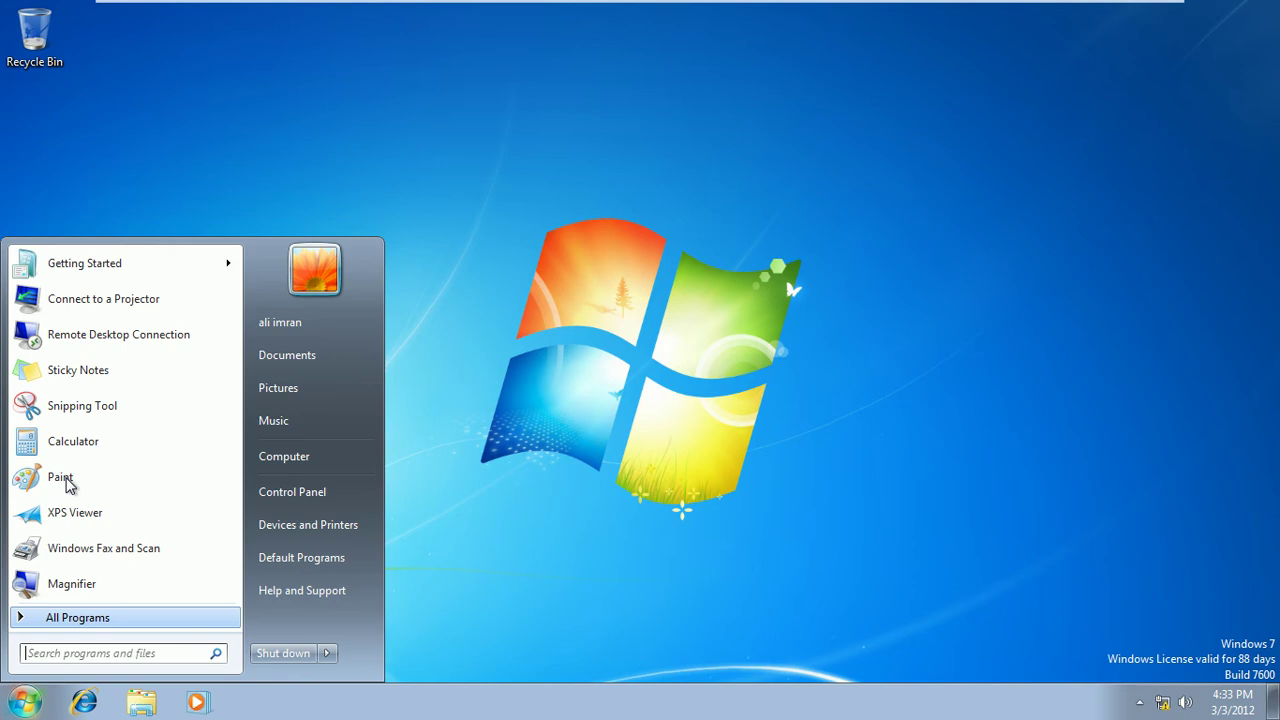
pyautogui.click(287, 355)
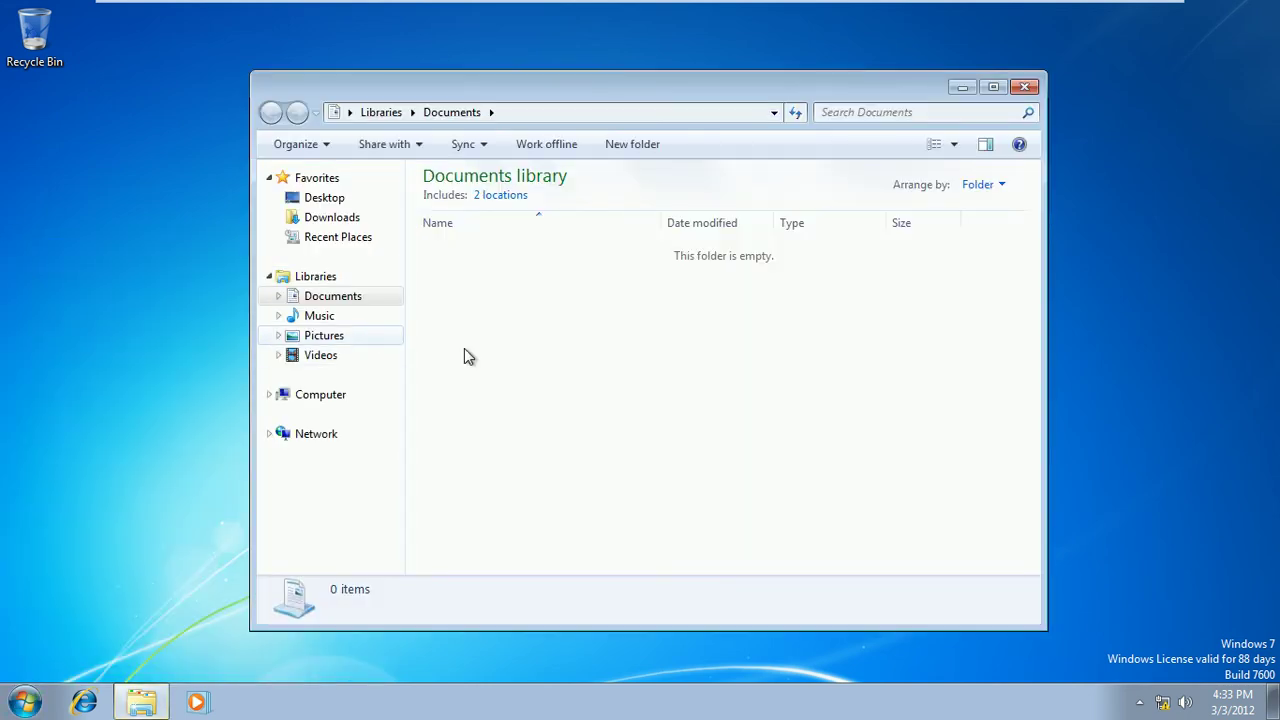
pyautogui.rightClick(497, 273)
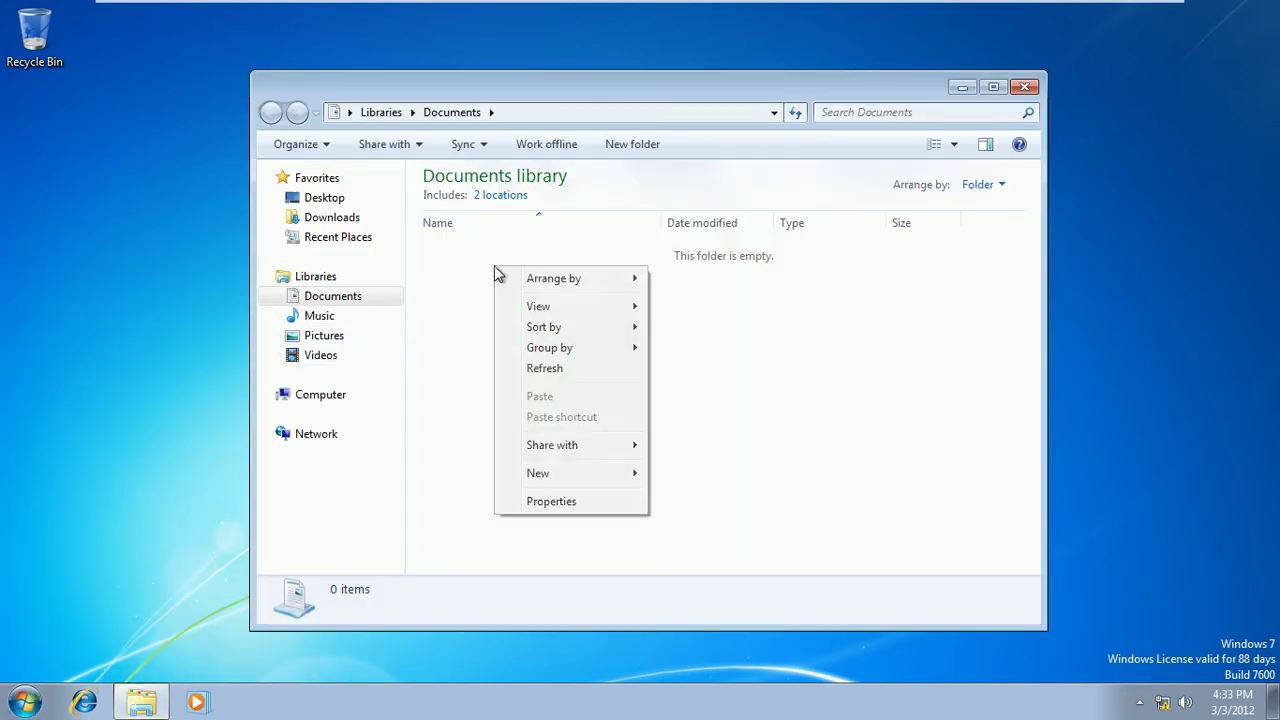
# Create a new text document in Documents named with the user's name plus 'Document files'
pyautogui.moveTo(575, 475)
pyautogui.click(698, 606)
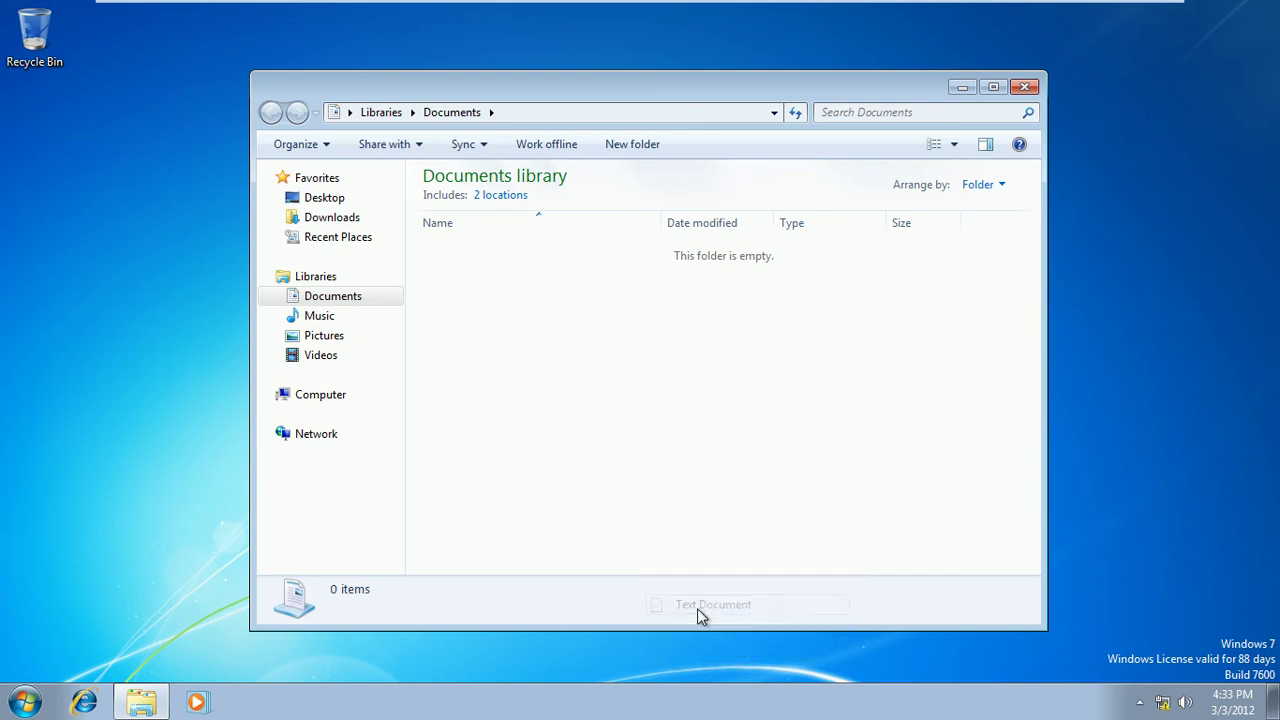
pyautogui.write('Imran')
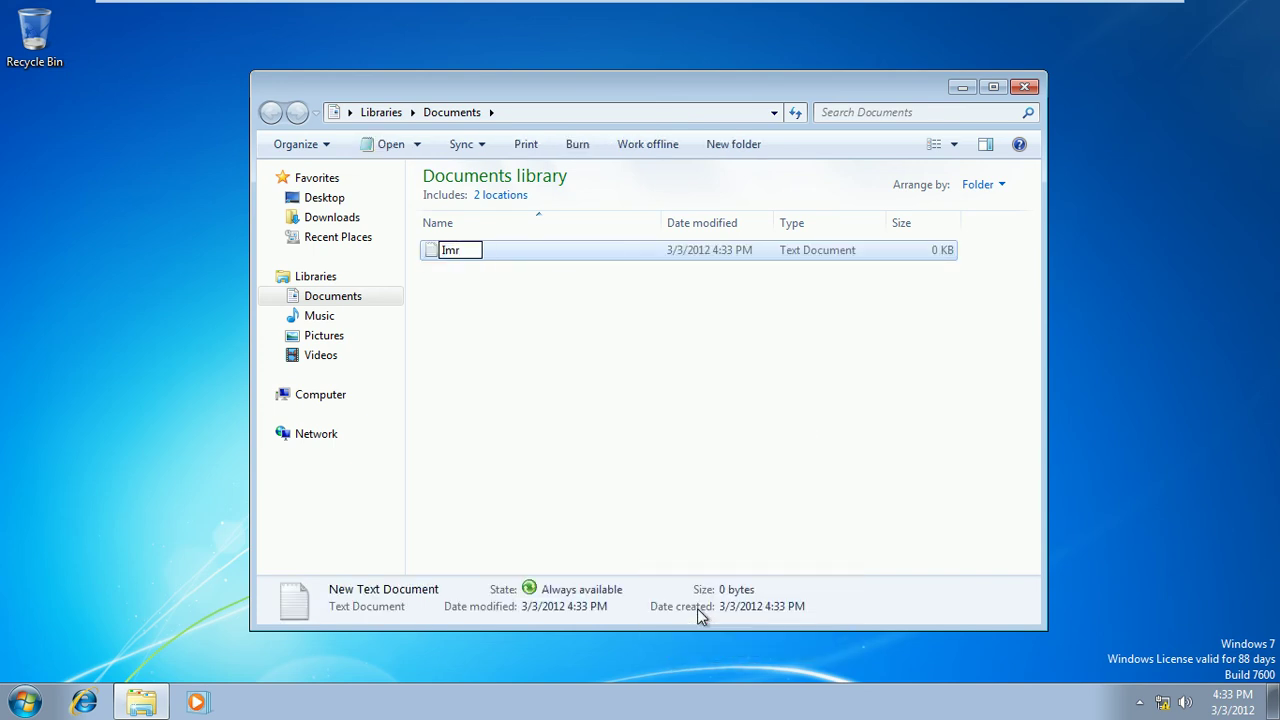
pyautogui.press('BackSpace')
pyautogui.press('BackSpace')
pyautogui.press('BackSpace')
pyautogui.press('BackSpace')
pyautogui.press('BackSpace')
pyautogui.write("Imran's Document files")
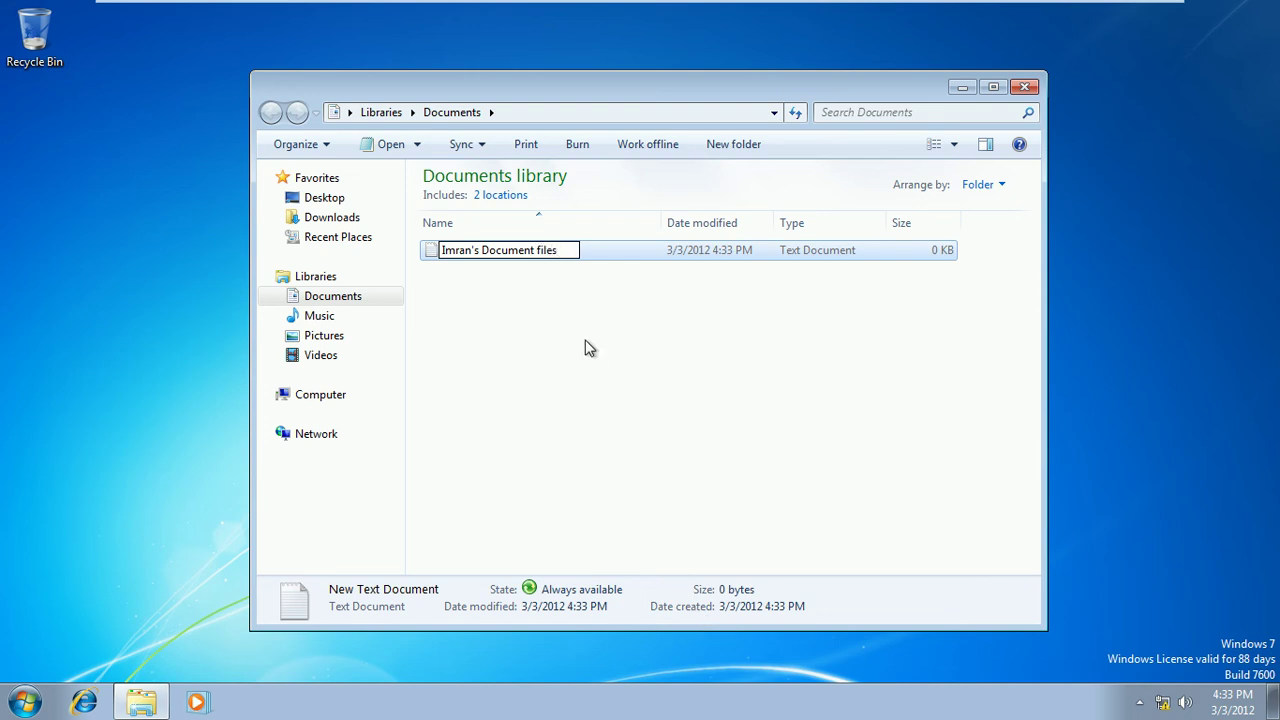
pyautogui.click(588, 347)
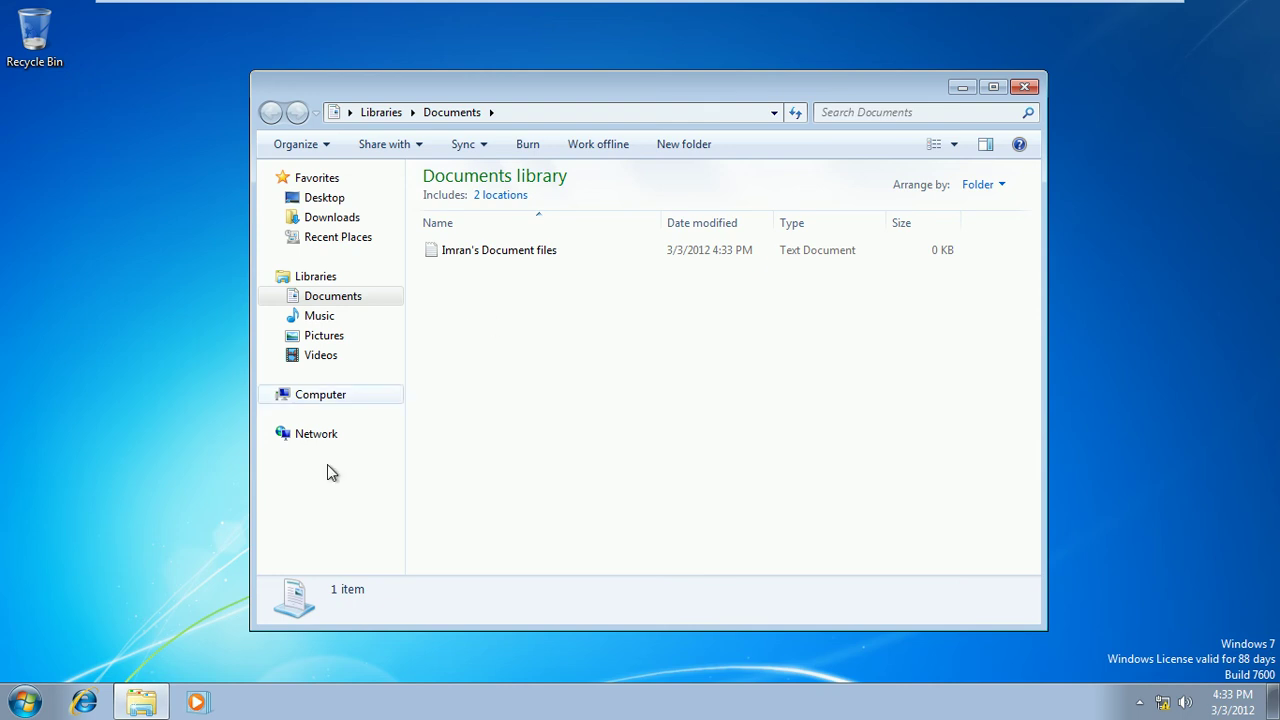
# Confirm in the Documents library properties that My Documents points to the server location
pyautogui.click(25, 704)
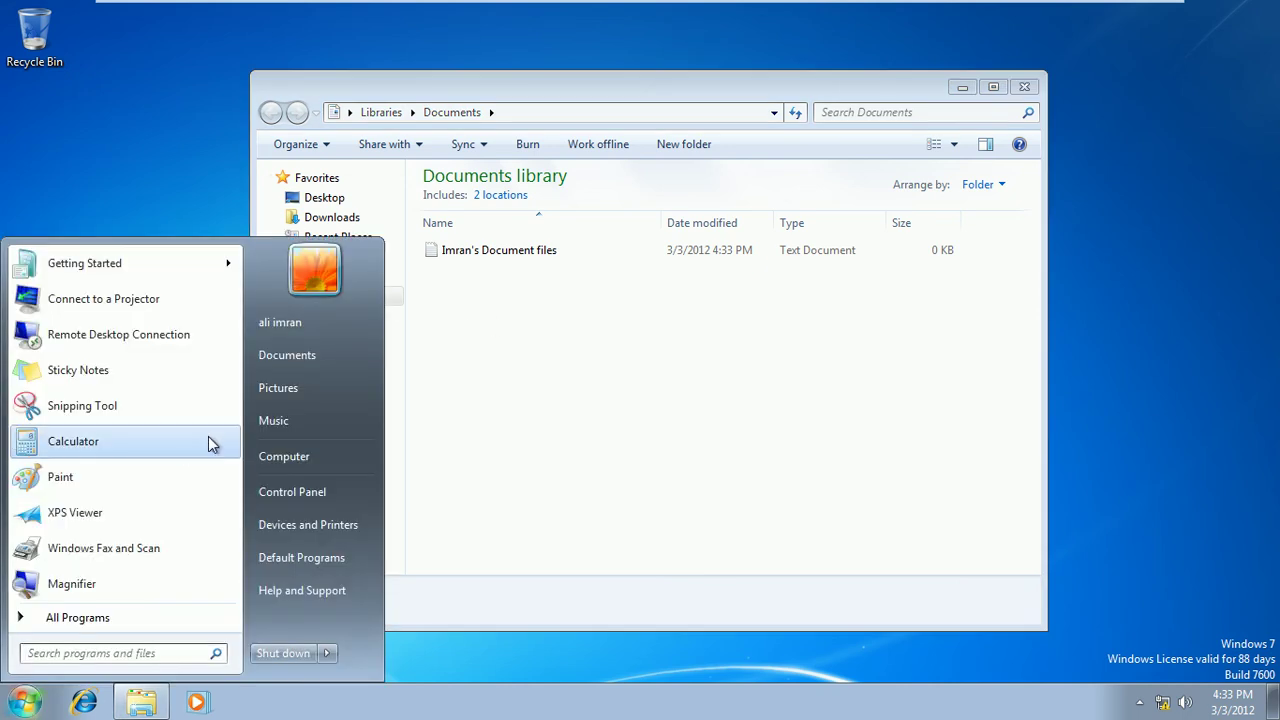
pyautogui.rightClick(296, 352)
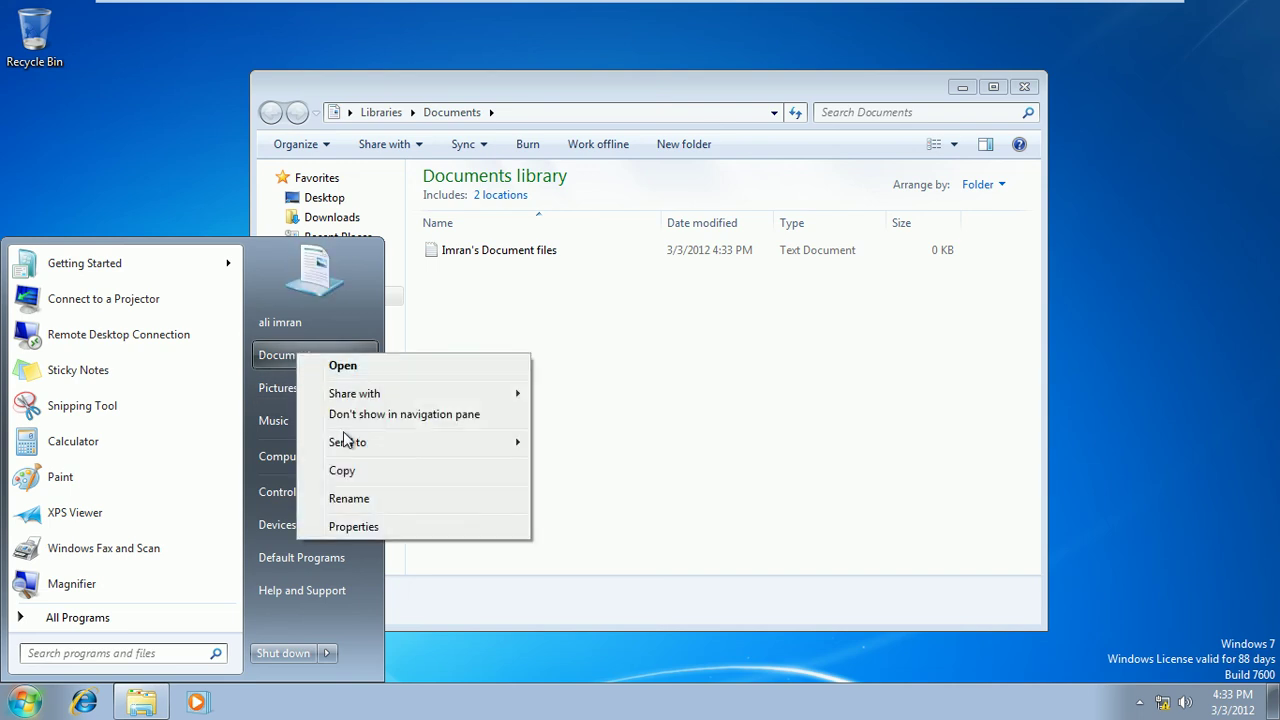
pyautogui.click(350, 527)
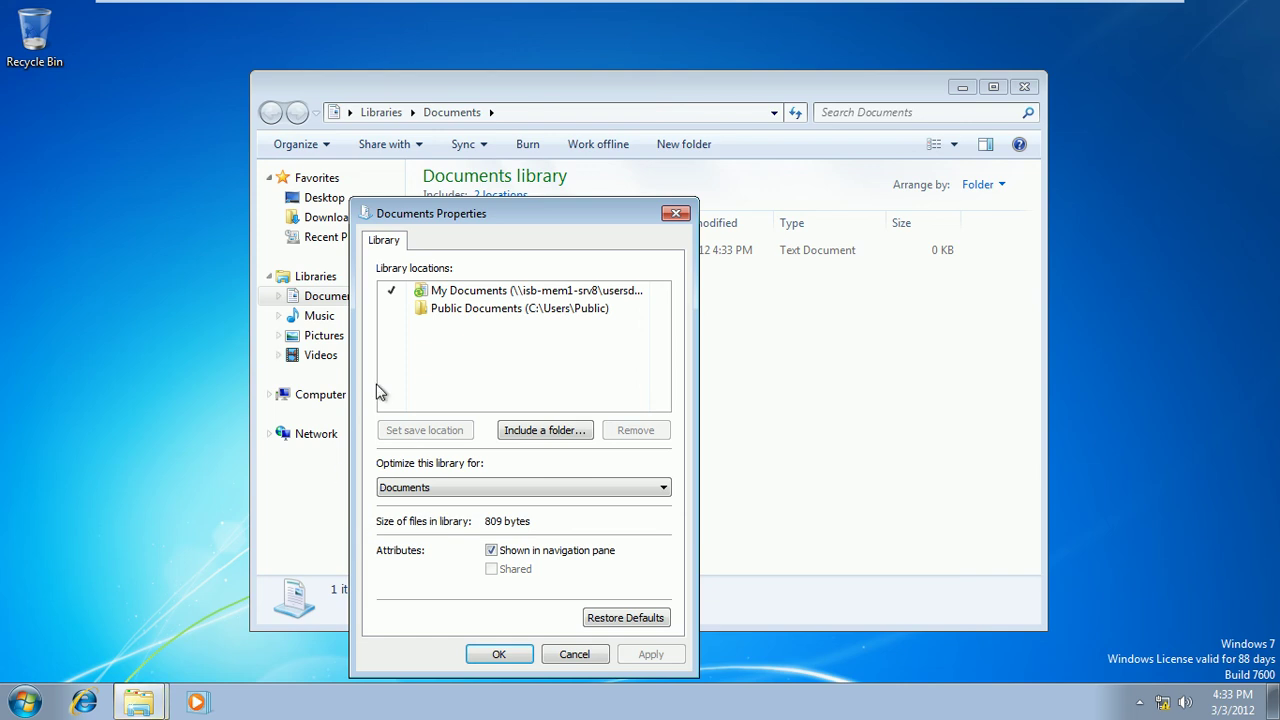
pyautogui.click(490, 292)
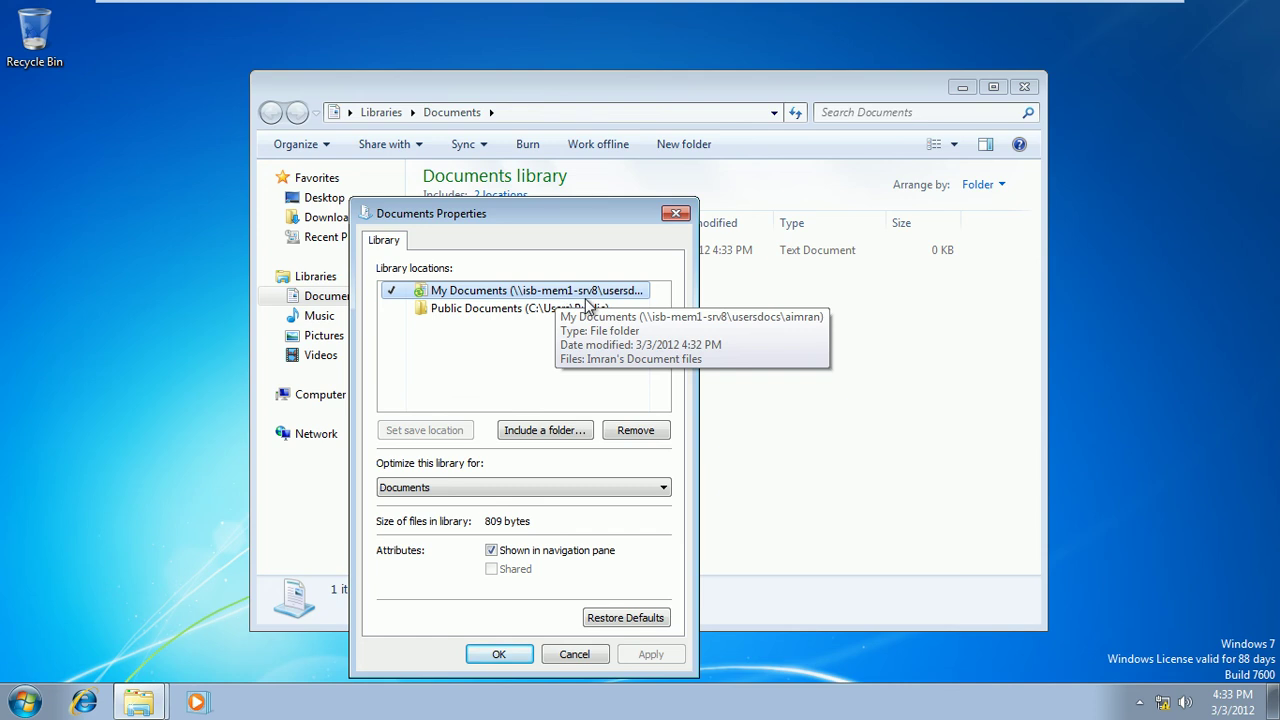
pyautogui.click(563, 654)
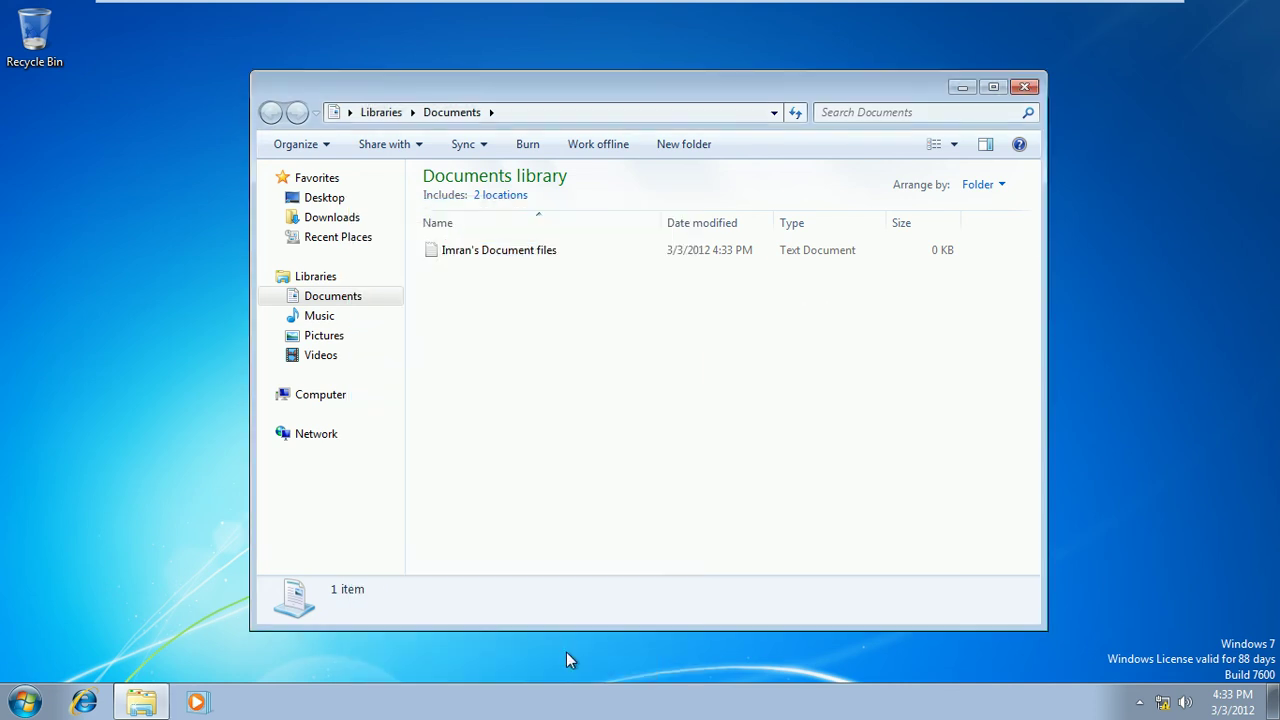
# Refresh the Documents file list and close the library window
pyautogui.rightClick(505, 316)
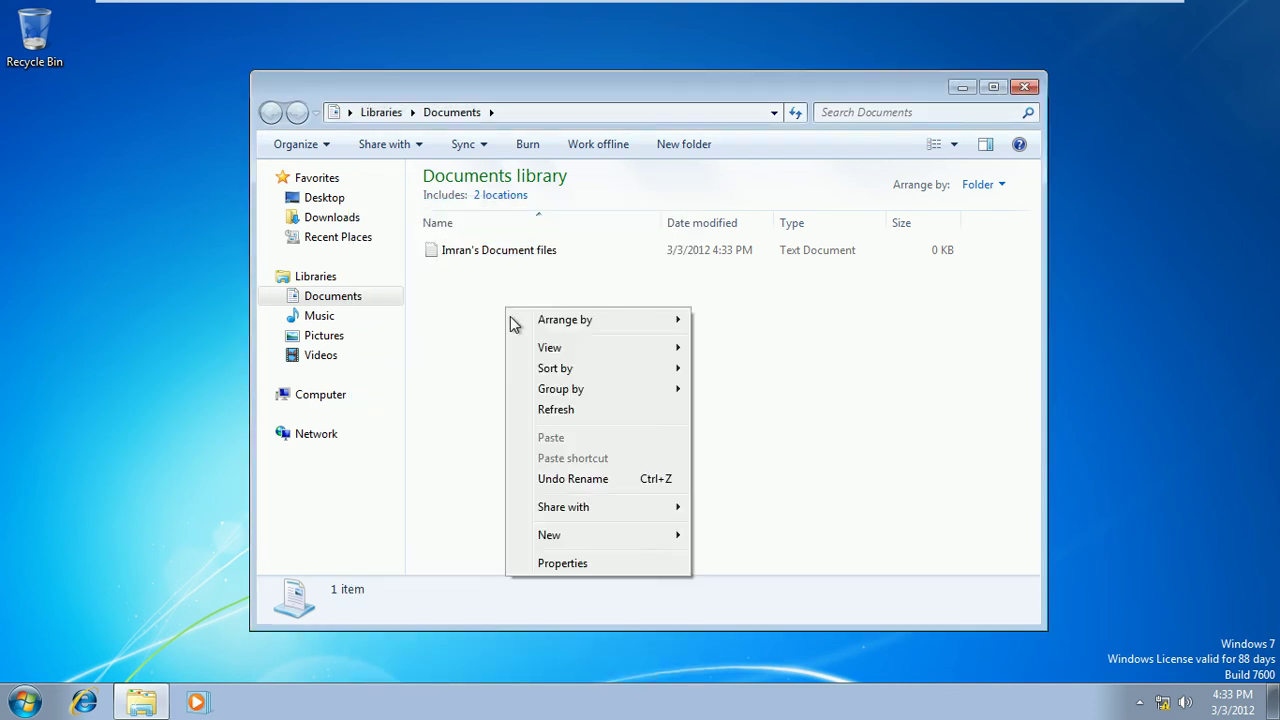
pyautogui.click(548, 409)
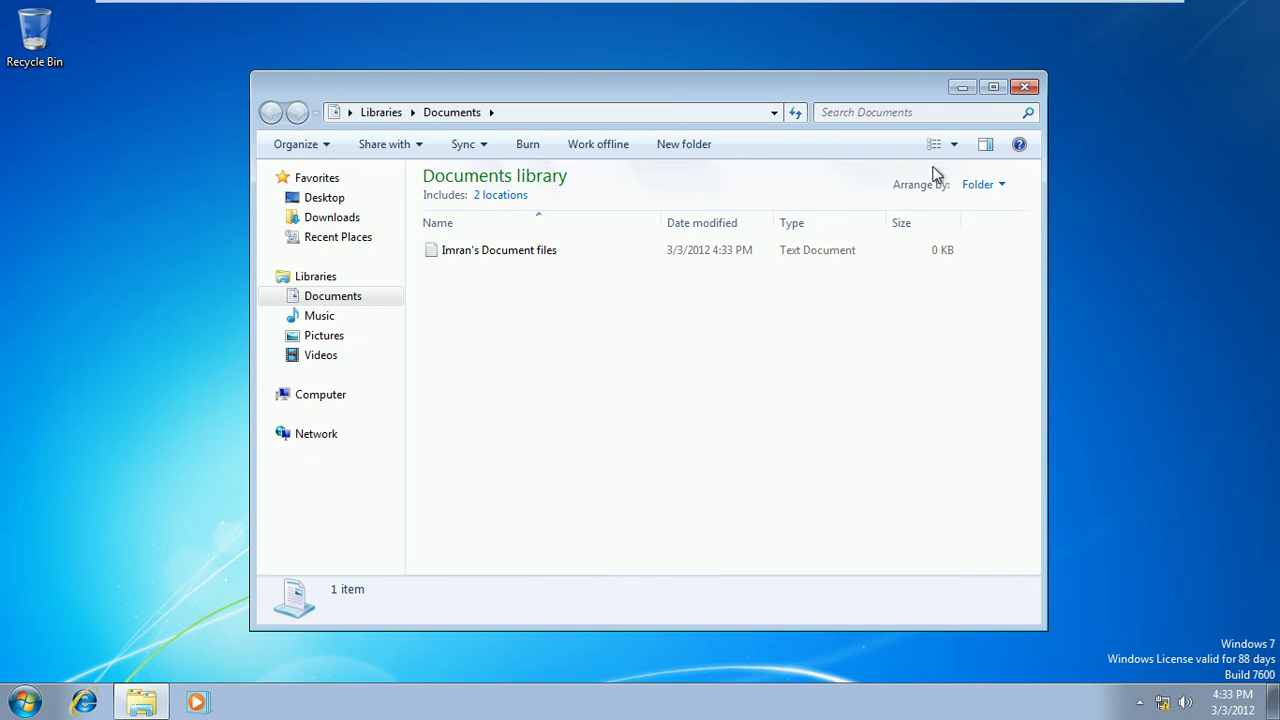
pyautogui.click(1024, 87)
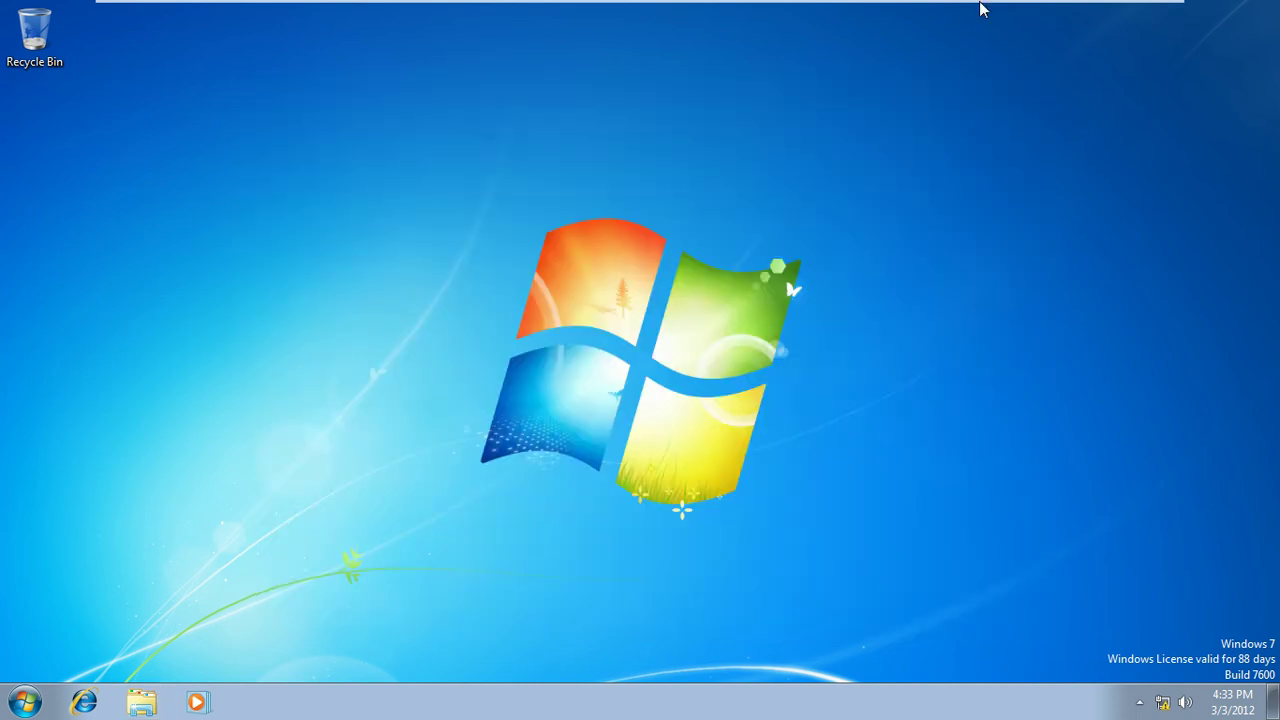
# Switch the VMware view through the running machines to the ISB-Mem1-Srv8 server
pyautogui.moveTo(977, 5)
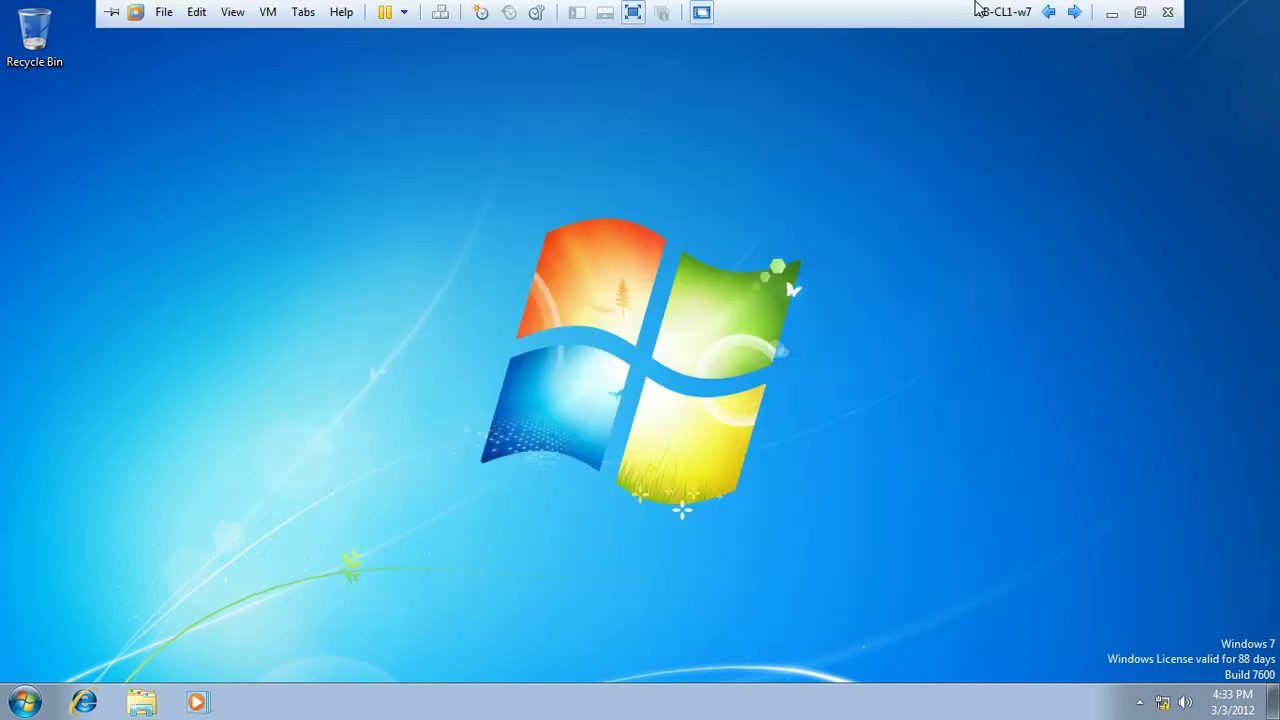
pyautogui.click(1074, 16)
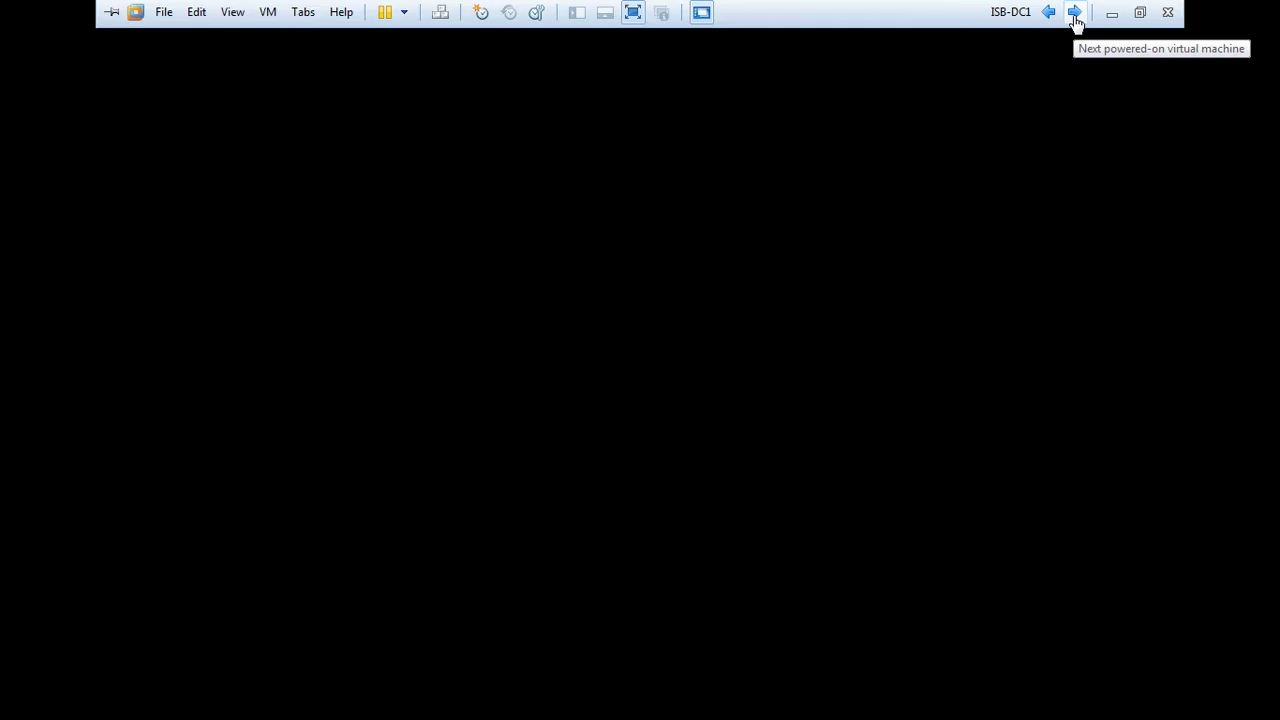
pyautogui.click(1075, 15)
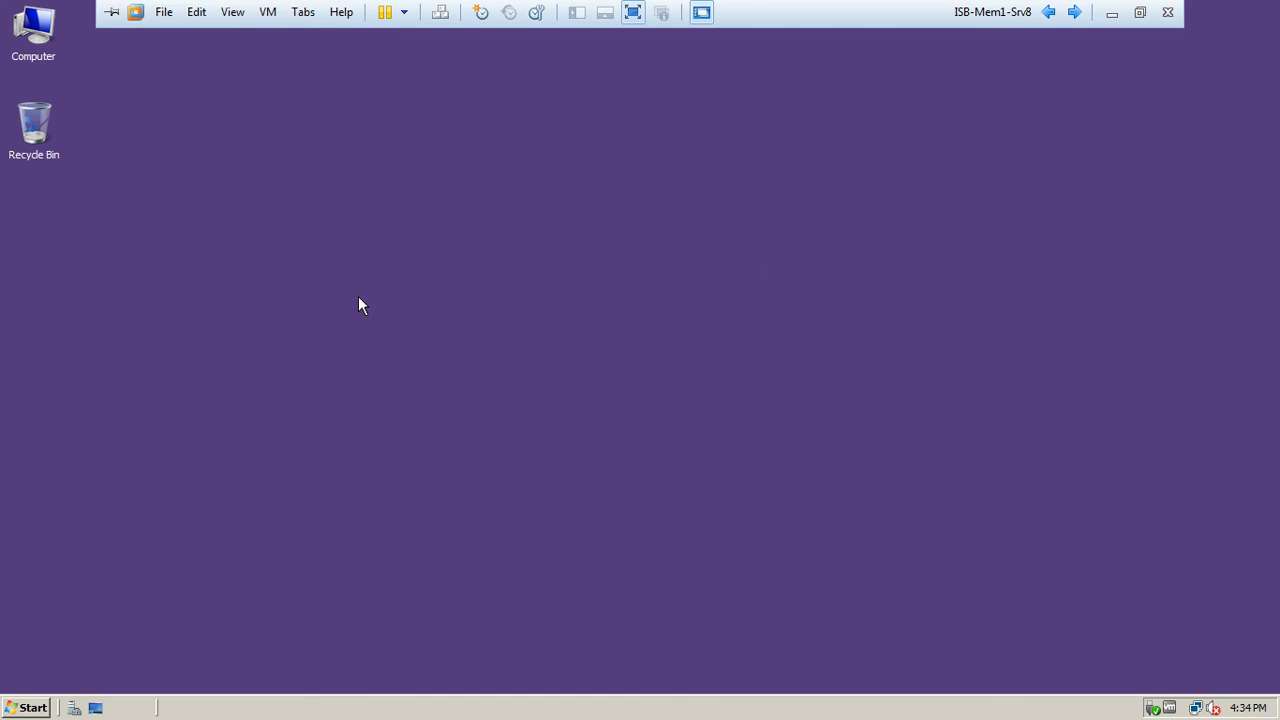
# Browse Computer to C:\UsersDocs and open the user's redirected folder
pyautogui.doubleClick(46, 38)
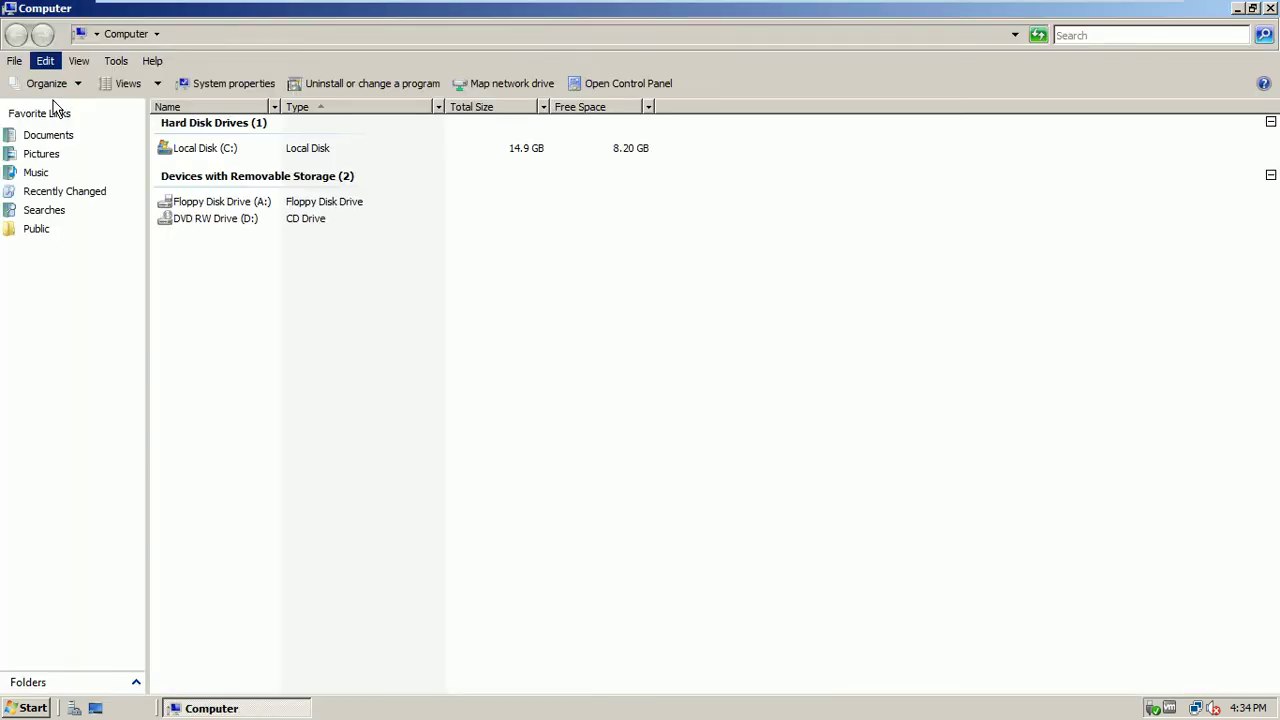
pyautogui.doubleClick(213, 150)
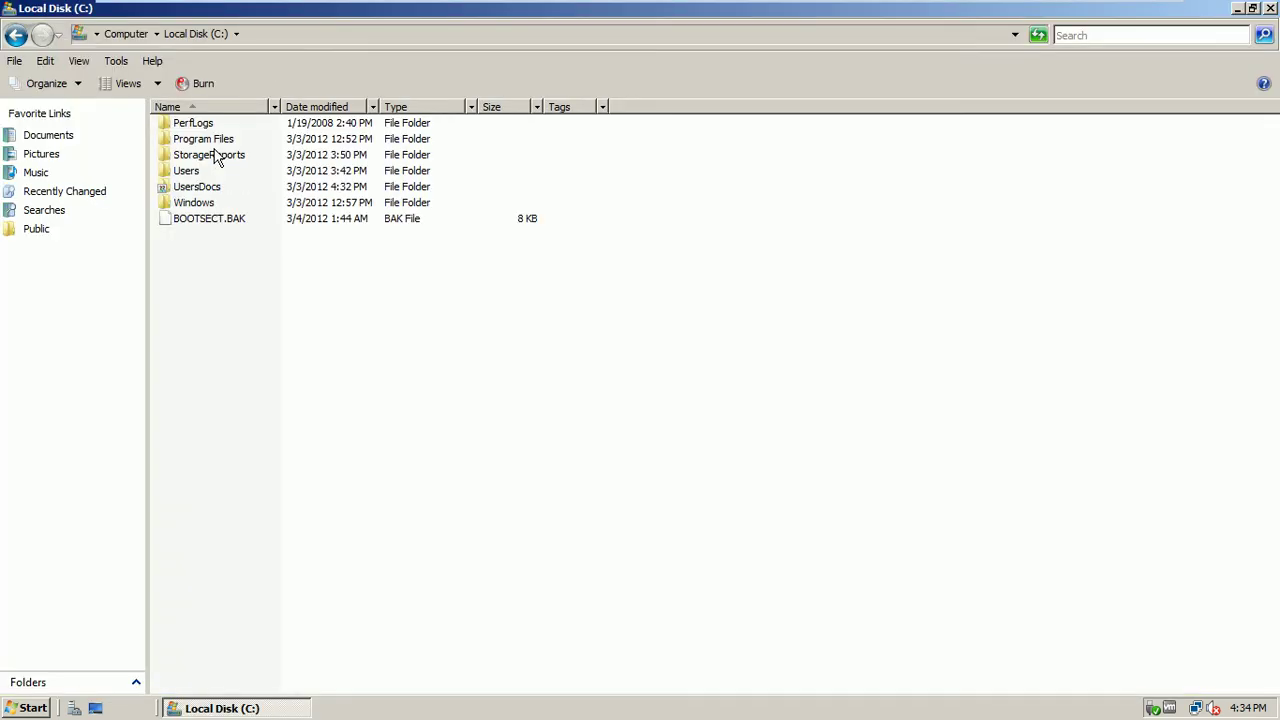
pyautogui.doubleClick(197, 187)
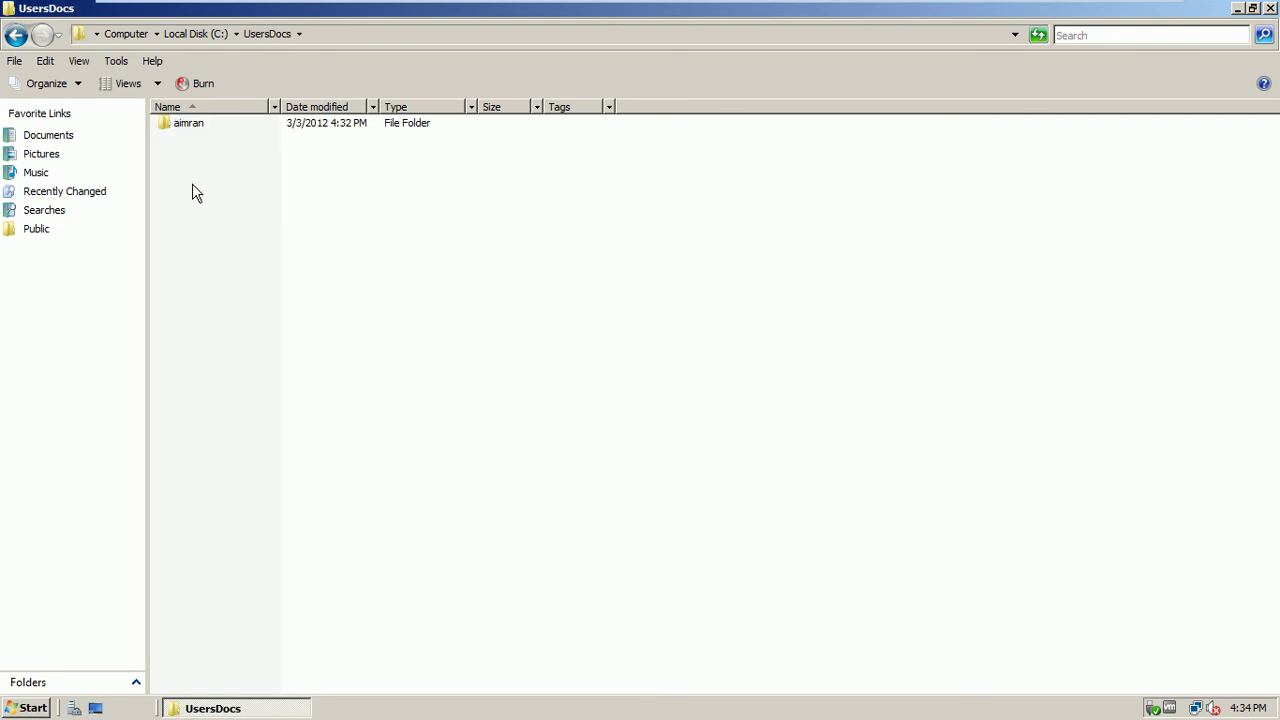
pyautogui.doubleClick(184, 129)
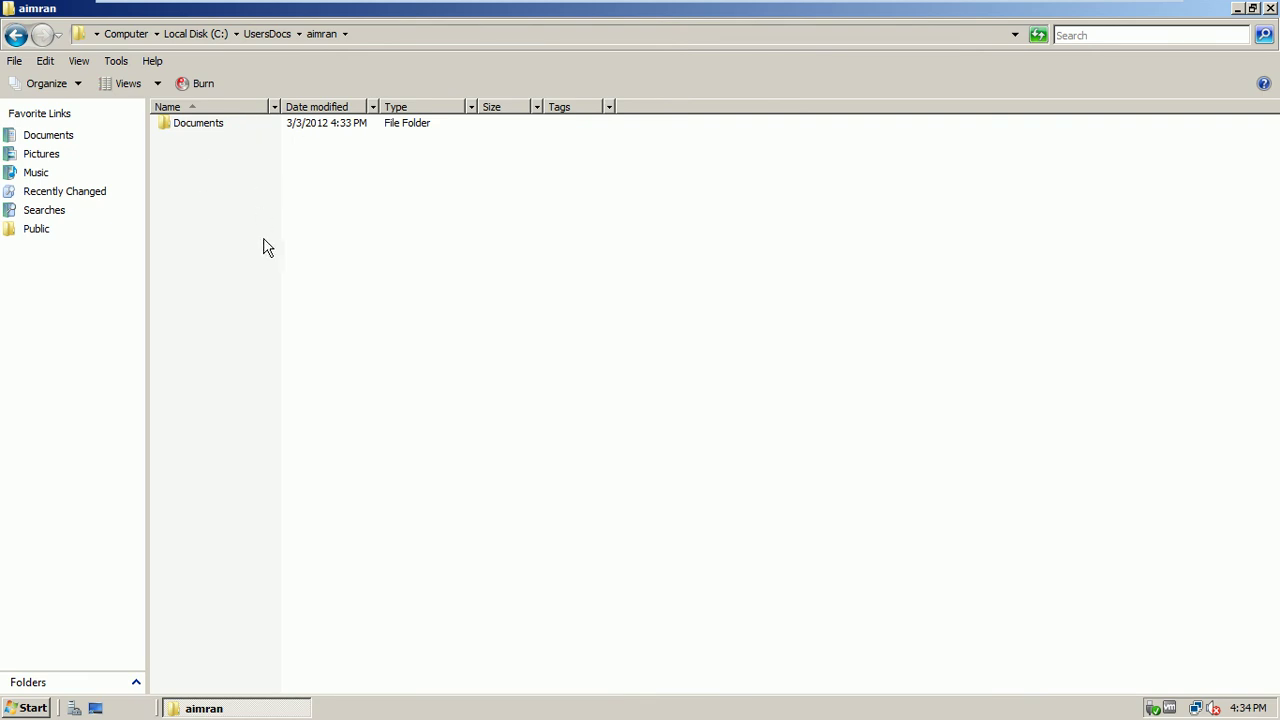
pyautogui.click(31, 709)
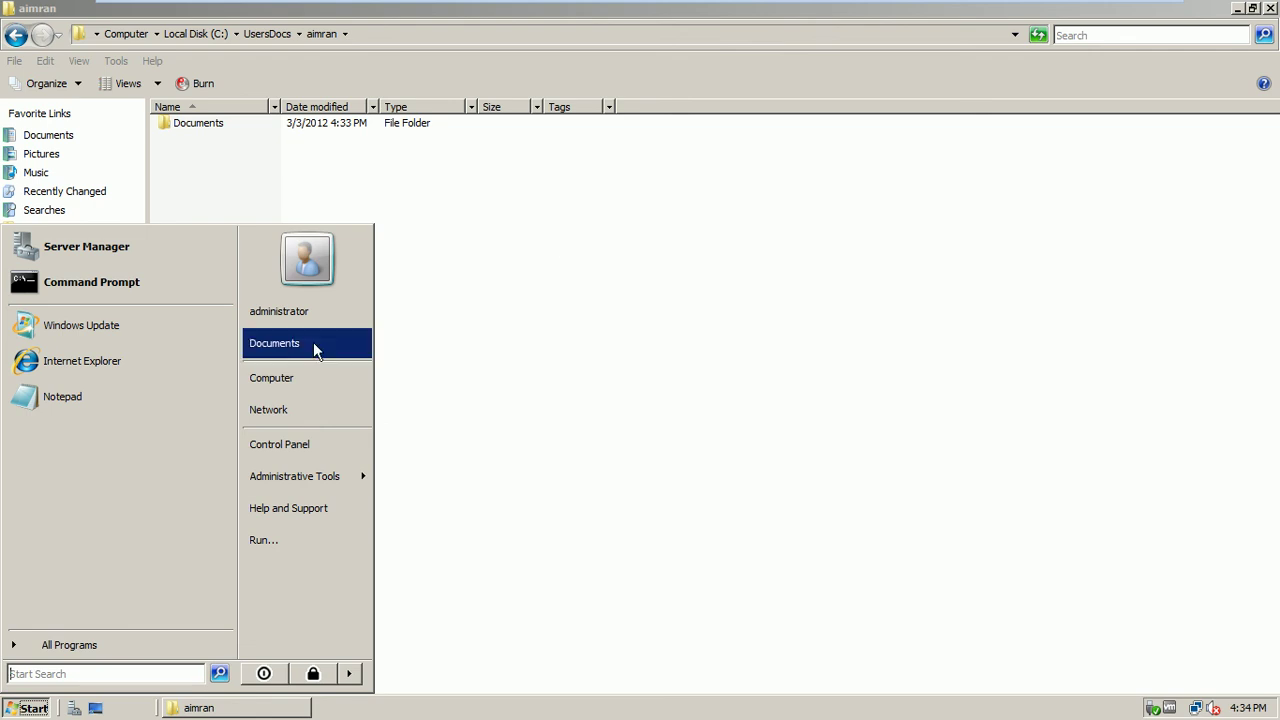
pyautogui.click(548, 200)
# Try opening the user's Documents folder, dismiss the access-denied message, and close the window
pyautogui.doubleClick(219, 135)
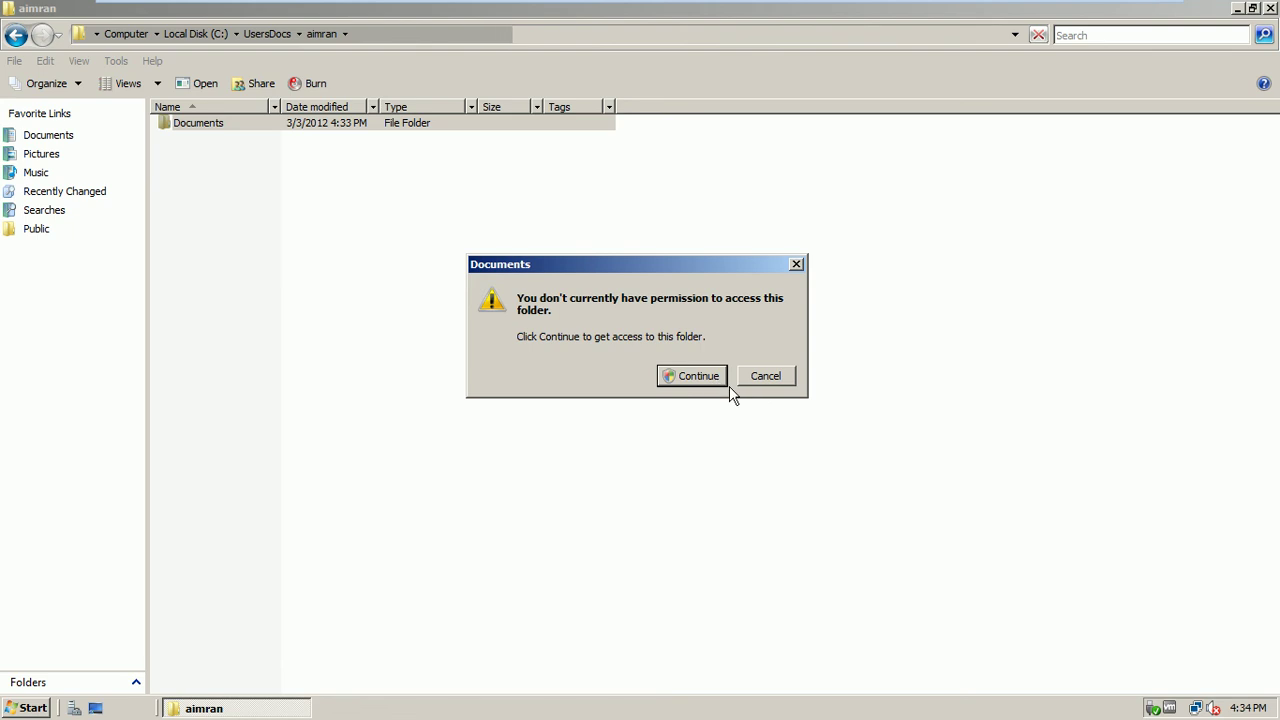
pyautogui.click(768, 378)
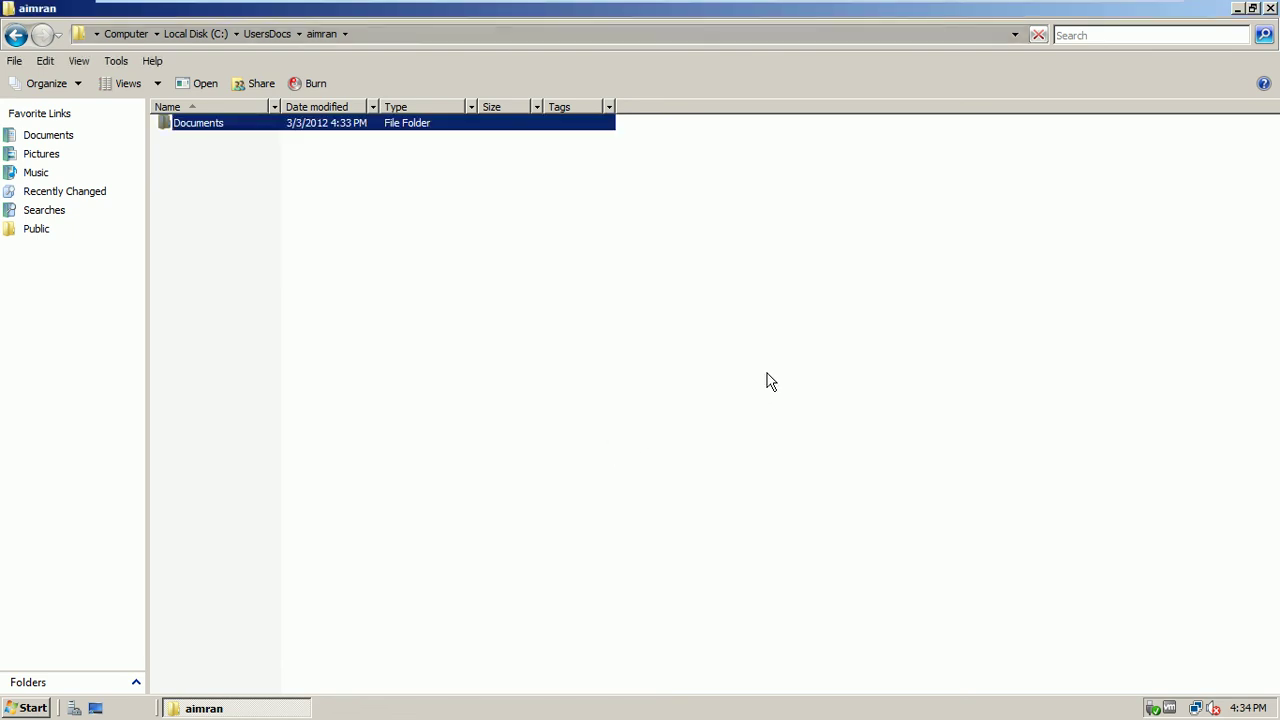
pyautogui.click(238, 134)
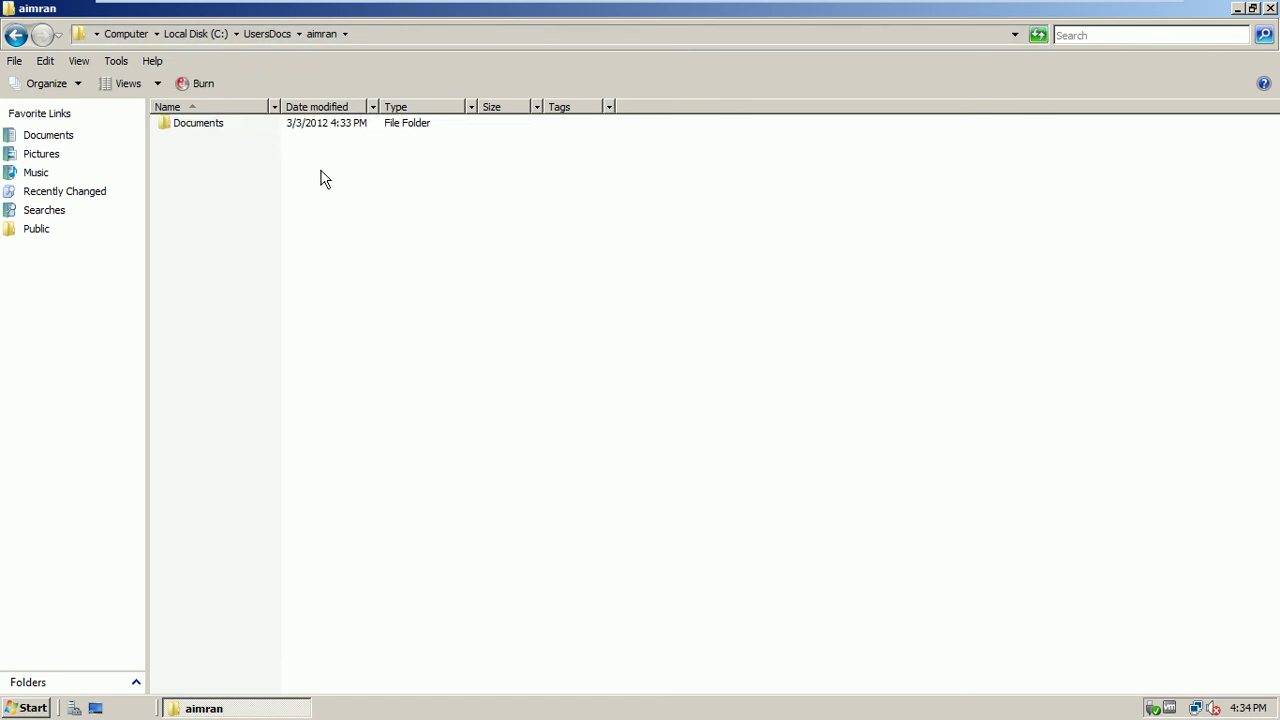
pyautogui.doubleClick(207, 127)
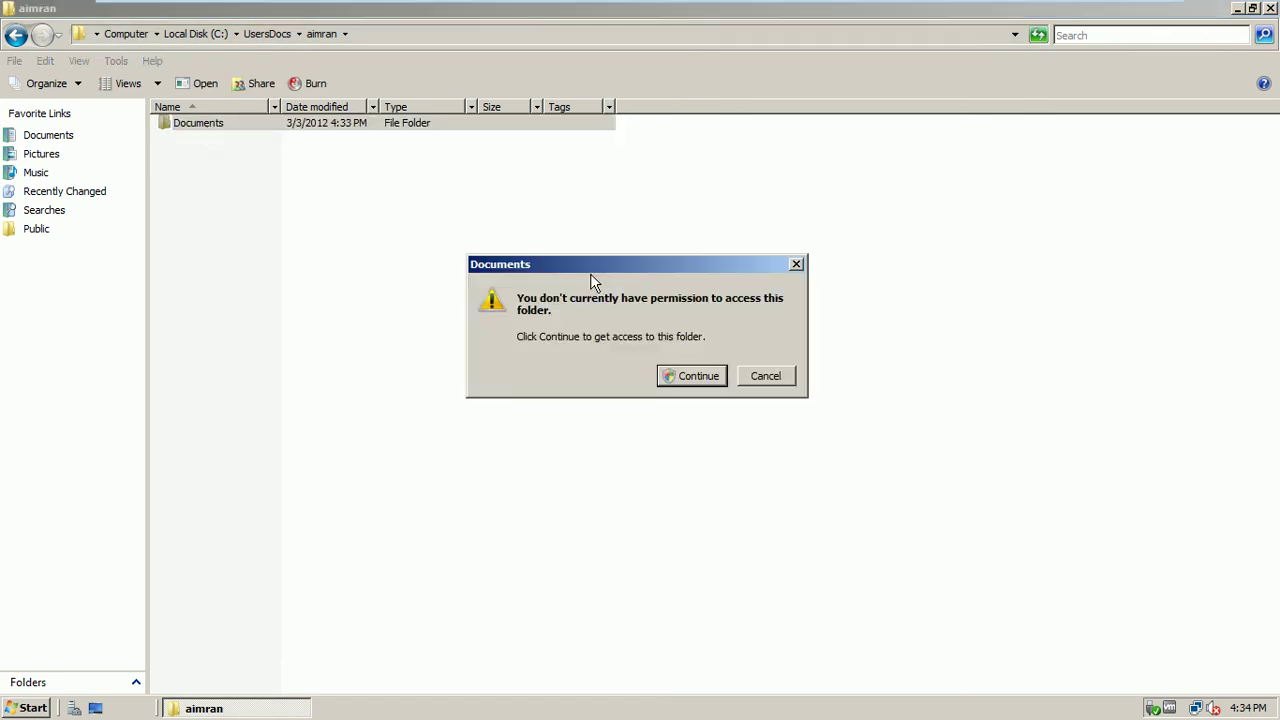
pyautogui.click(695, 377)
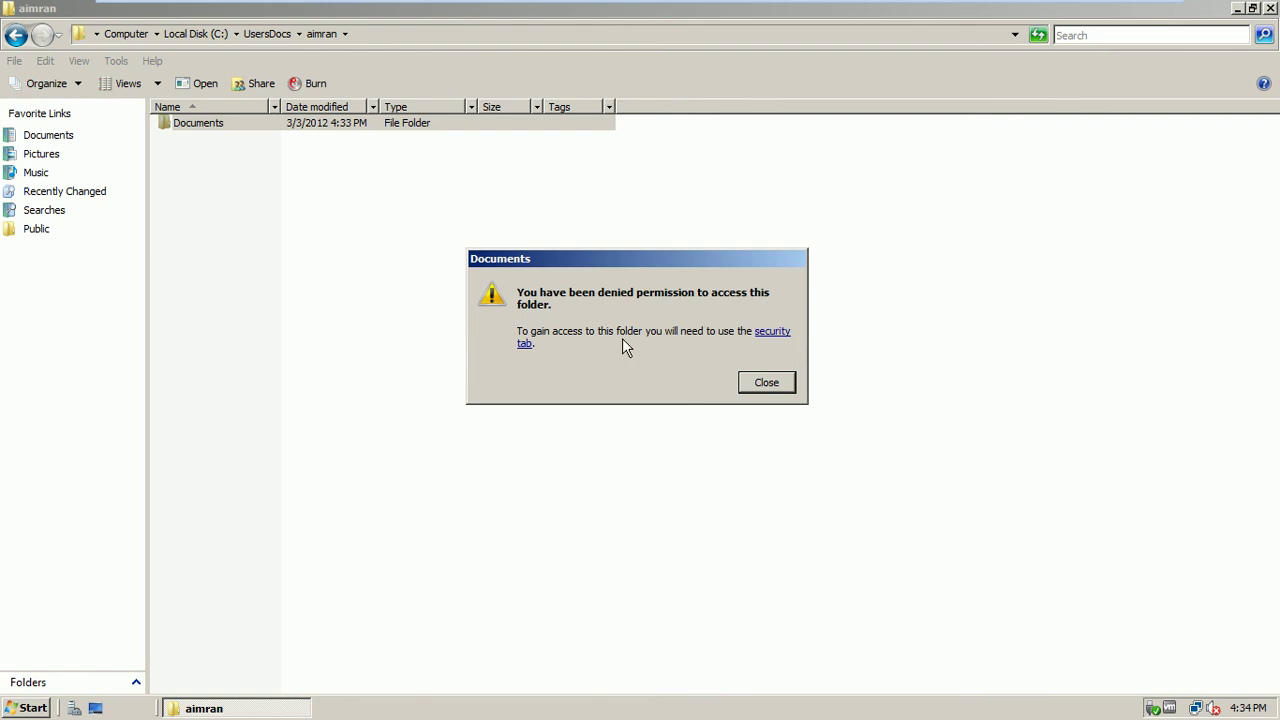
pyautogui.click(748, 385)
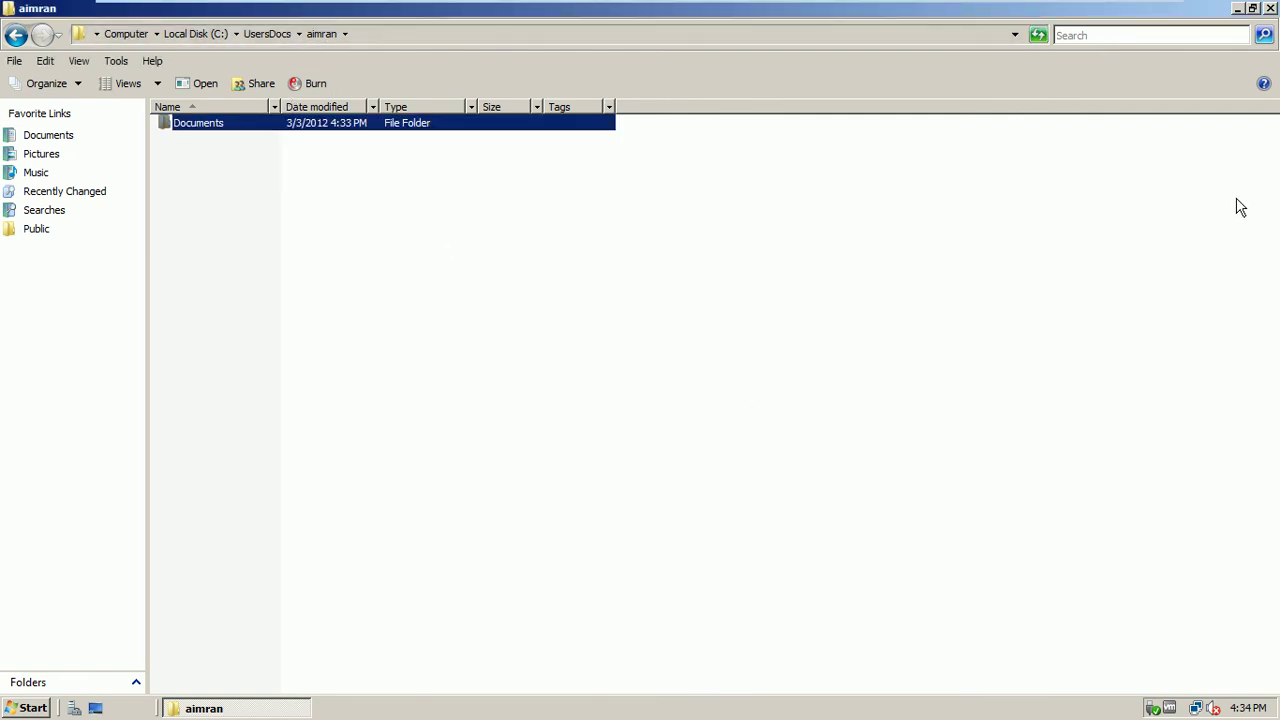
pyautogui.click(917, 309)
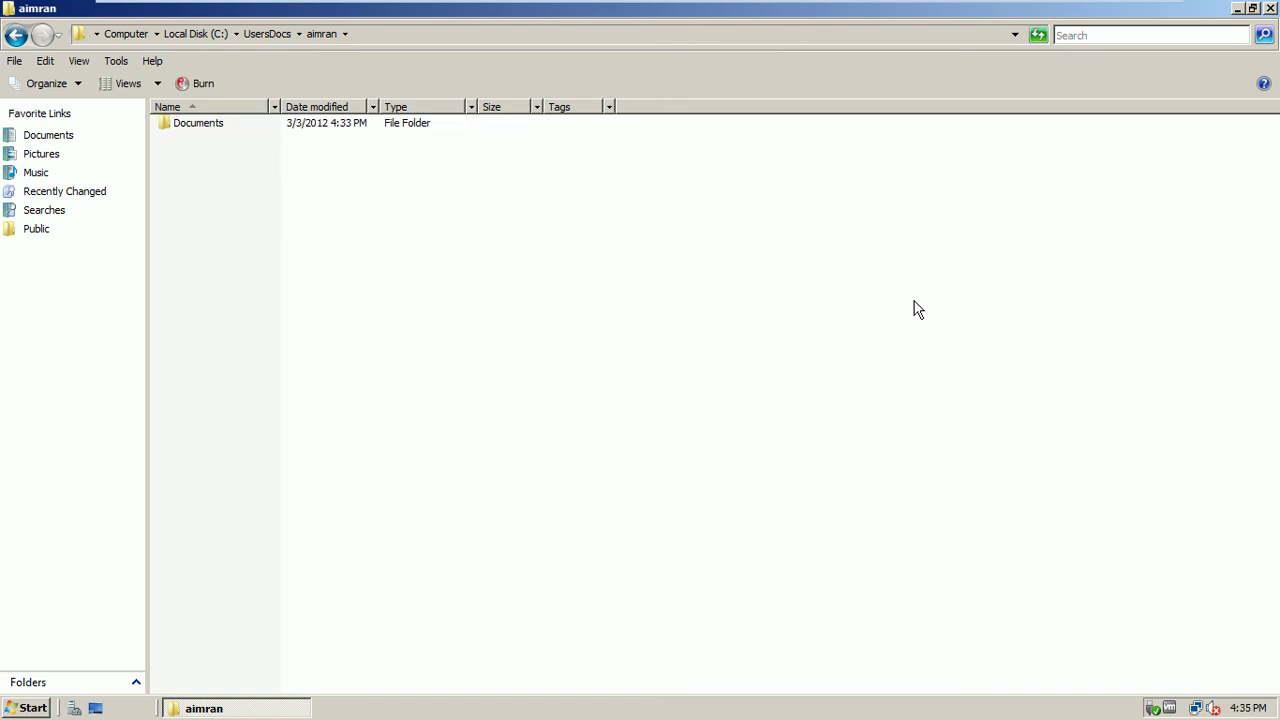
pyautogui.click(1270, 8)
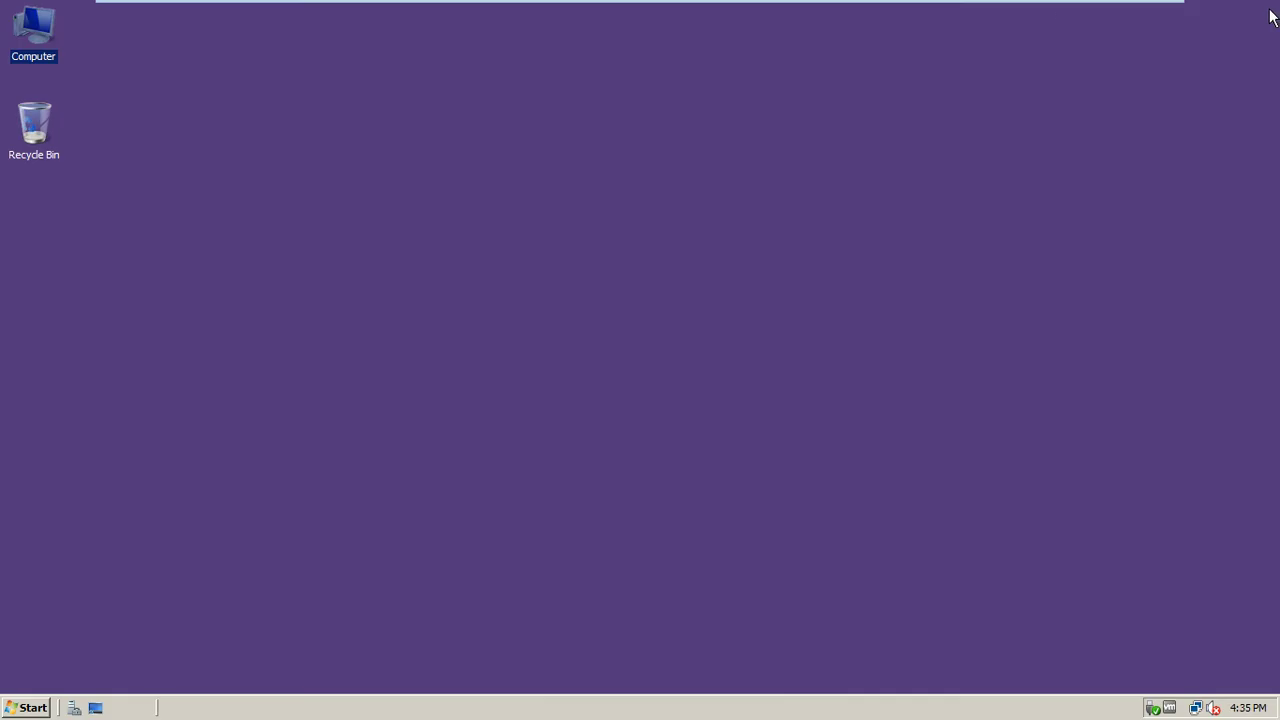
# On ISB-DC1, close both user account Properties dialogs, then move on to ISB-CL1-w7
pyautogui.moveTo(997, 6)
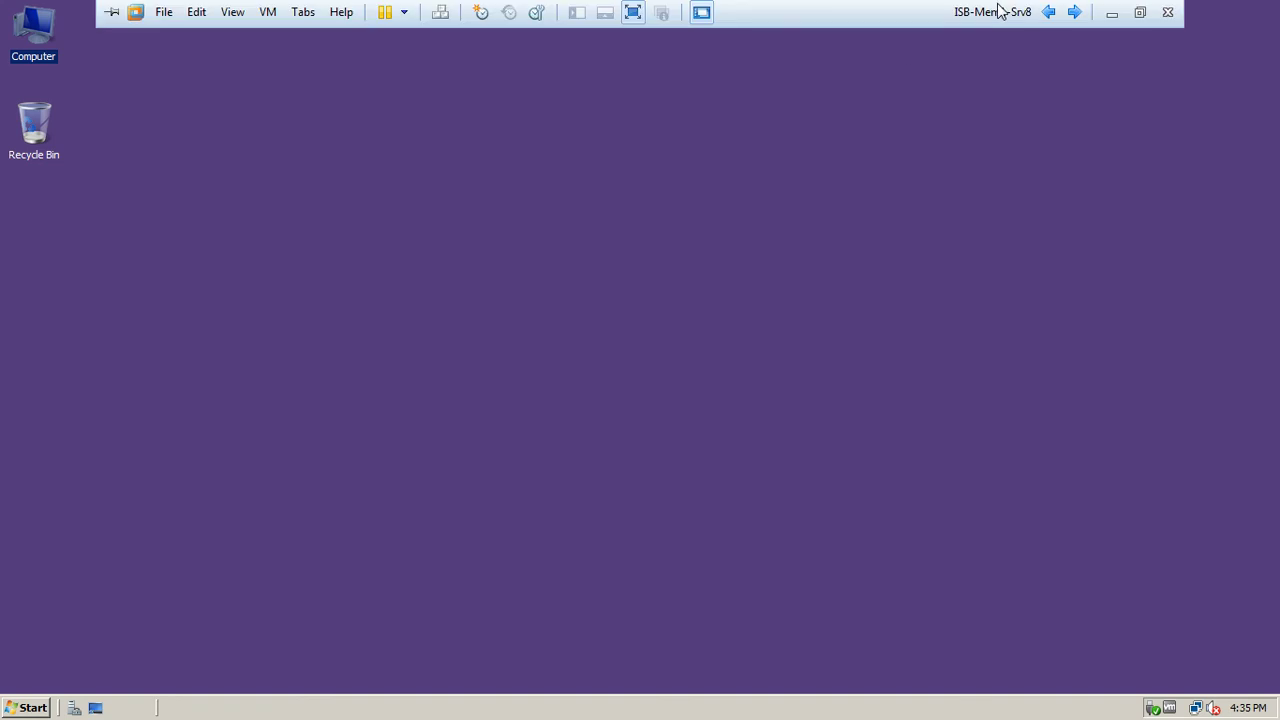
pyautogui.click(1048, 12)
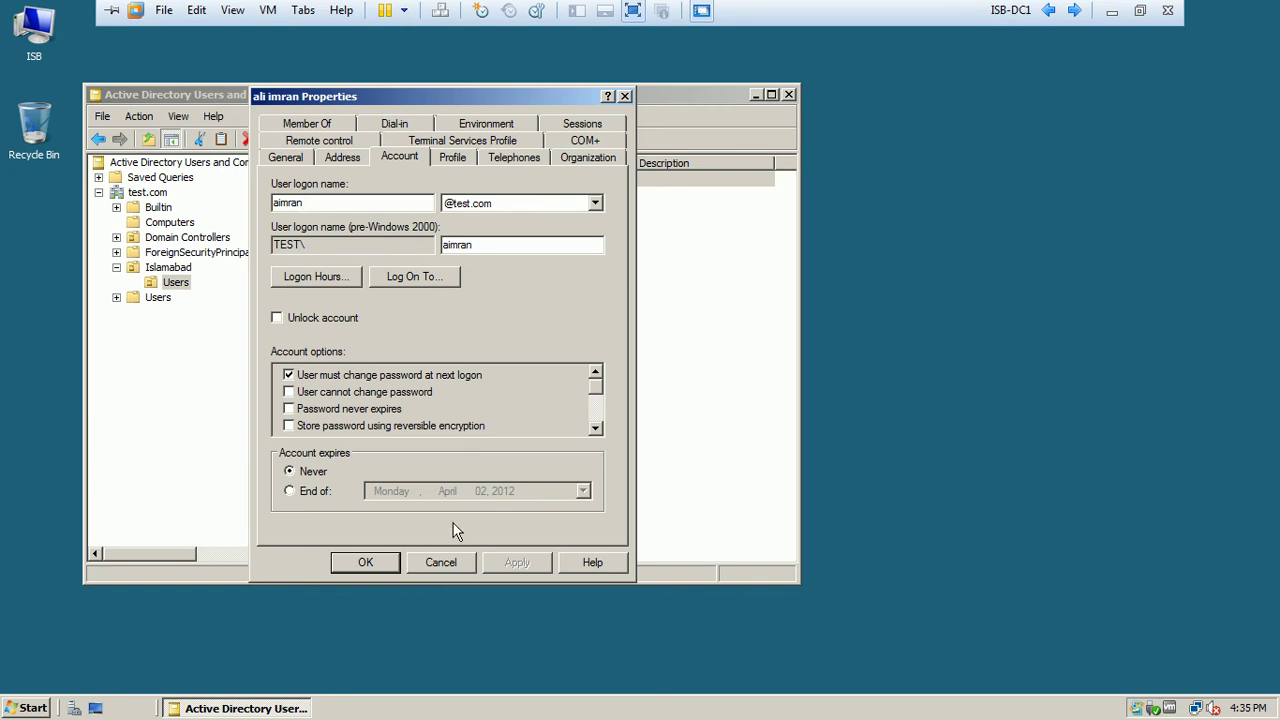
pyautogui.click(442, 562)
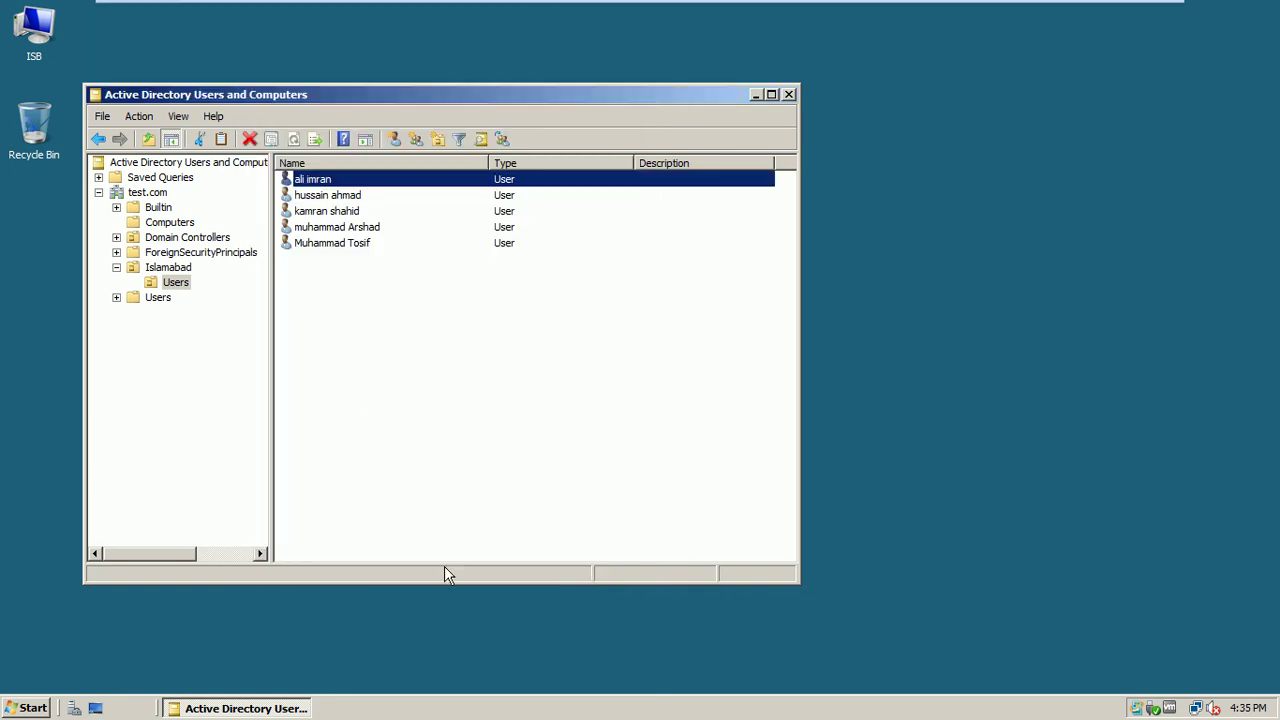
pyautogui.doubleClick(316, 196)
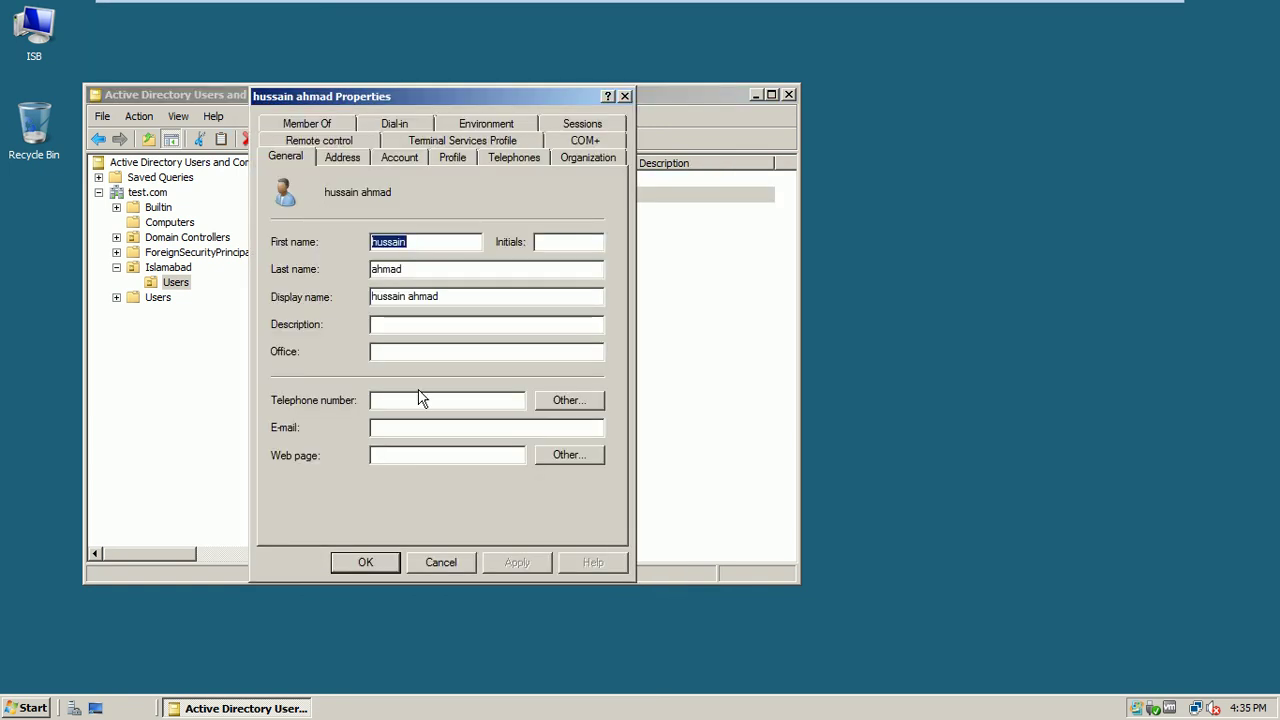
pyautogui.click(441, 562)
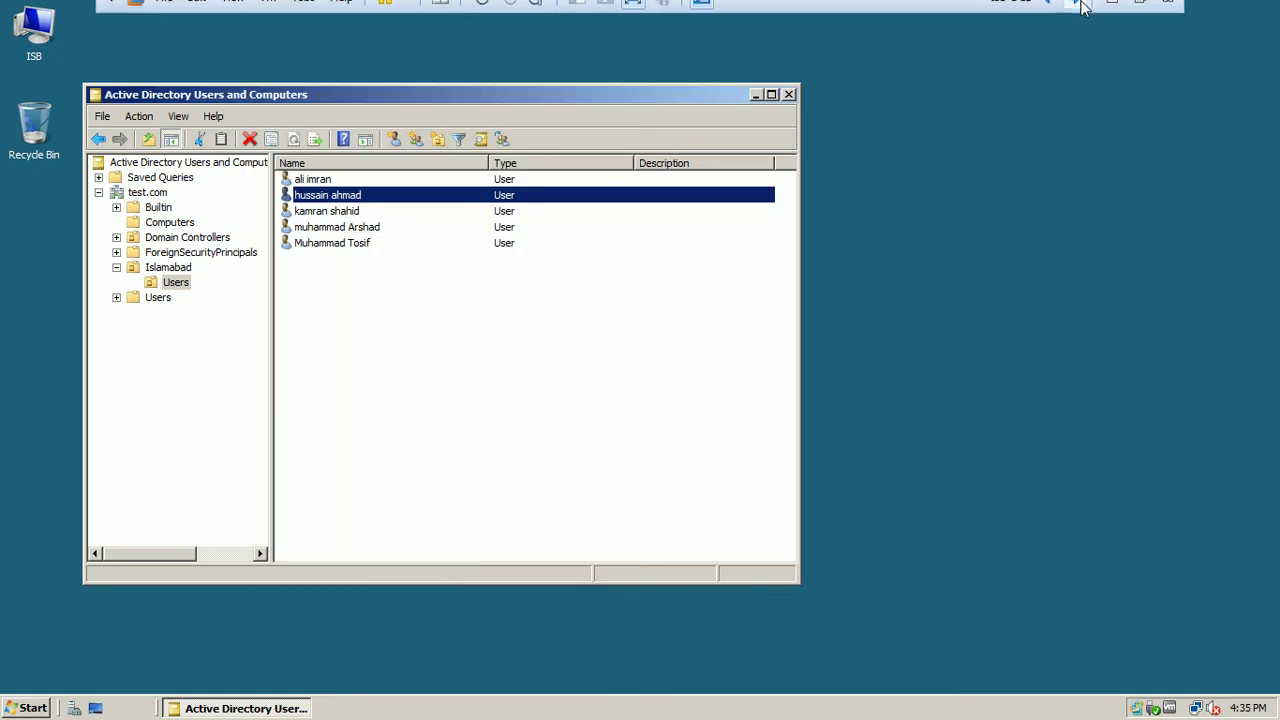
pyautogui.click(1078, 12)
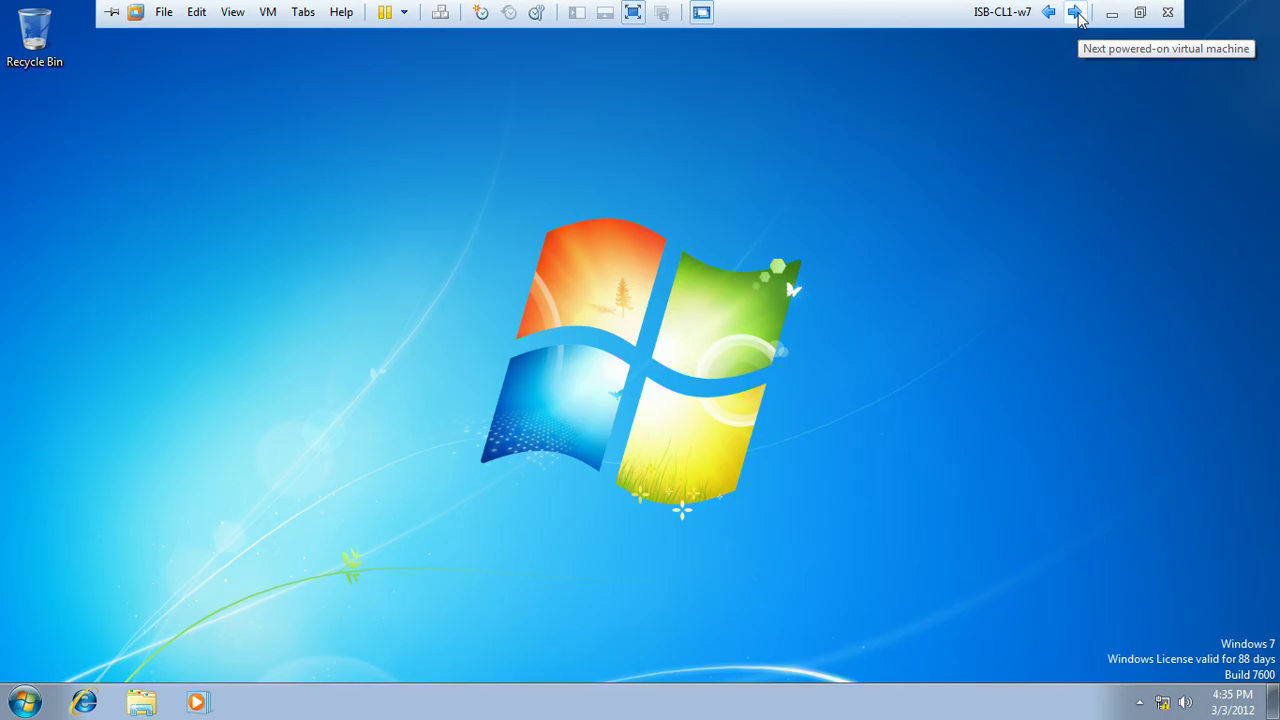
# Log off the current user on the Windows 7 client
pyautogui.click(25, 702)
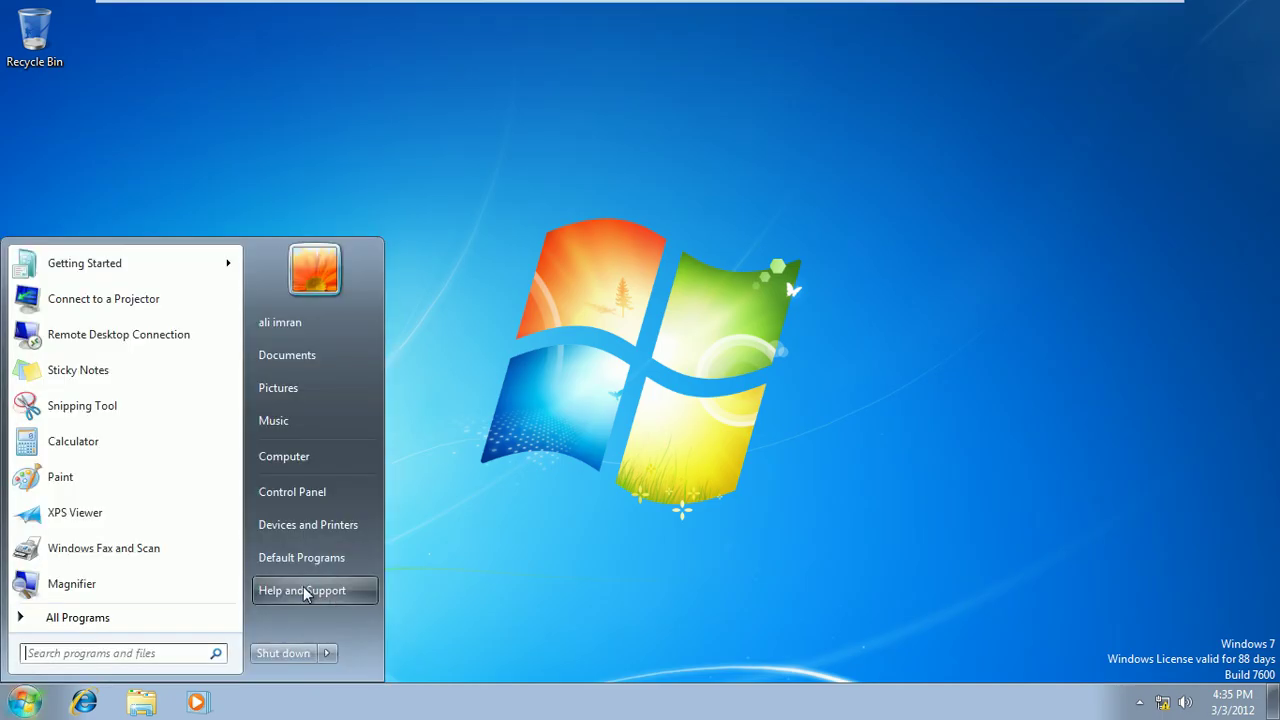
pyautogui.click(328, 655)
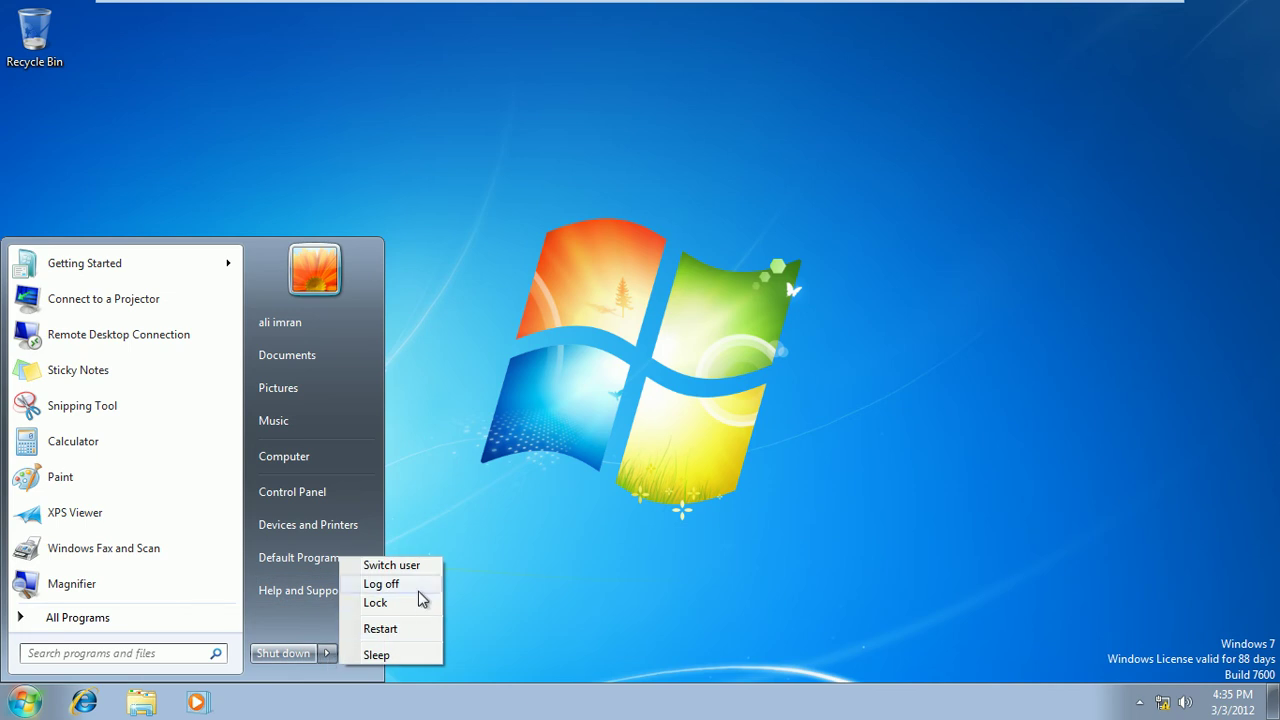
pyautogui.click(420, 590)
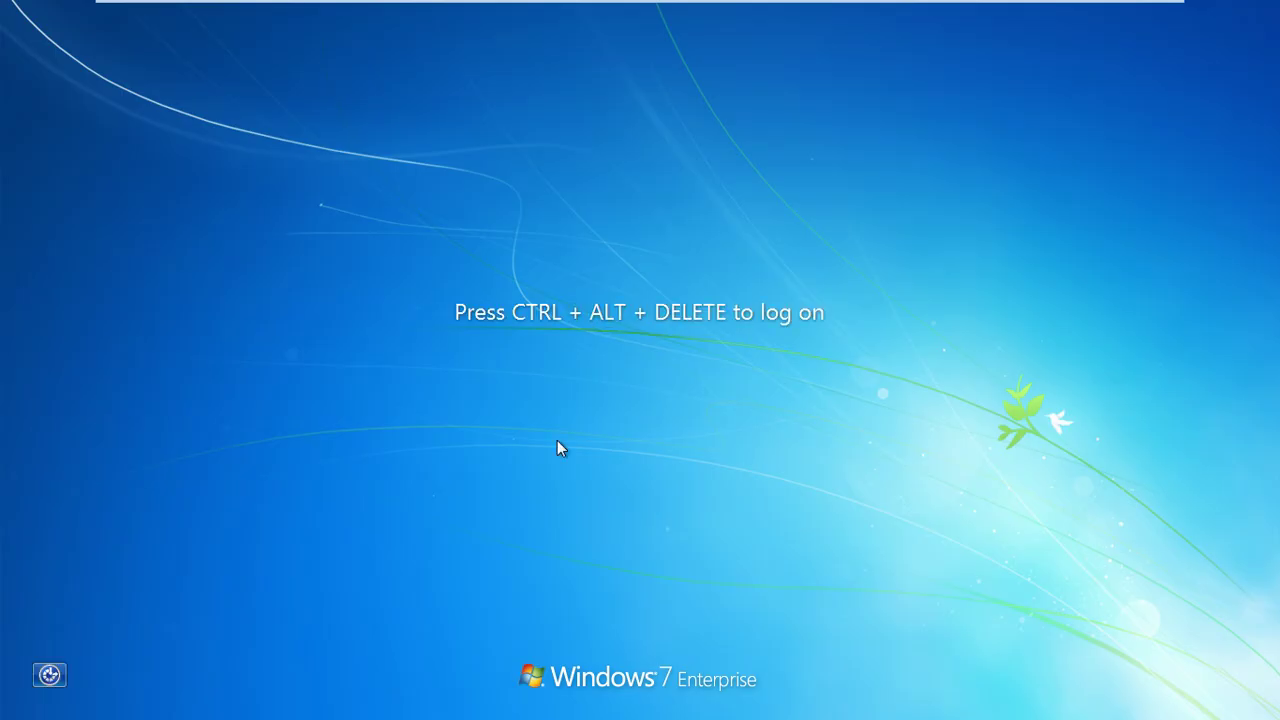
# Switch user and sign in with another domain user's logon name and password
pyautogui.hotkey('ctrl', 'alt', 'Delete')
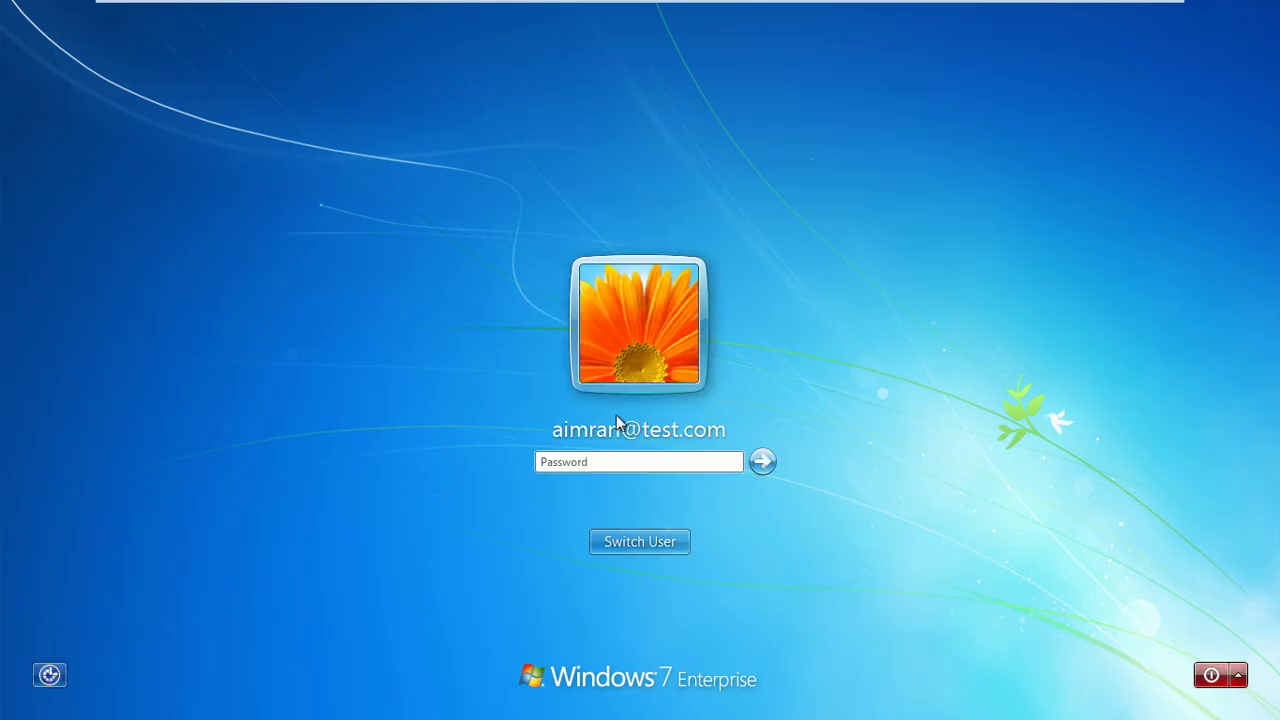
pyautogui.click(666, 547)
pyautogui.click(723, 414)
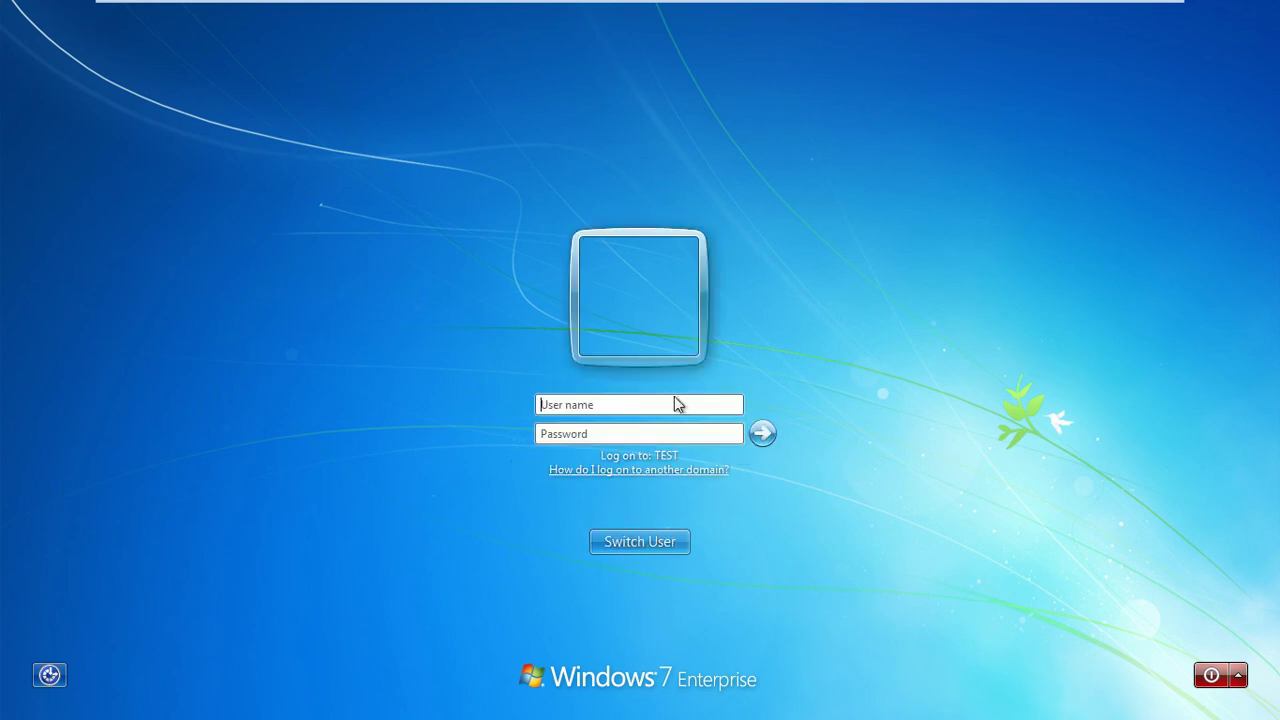
pyautogui.click(595, 434)
pyautogui.write('*******')
pyautogui.click(771, 439)
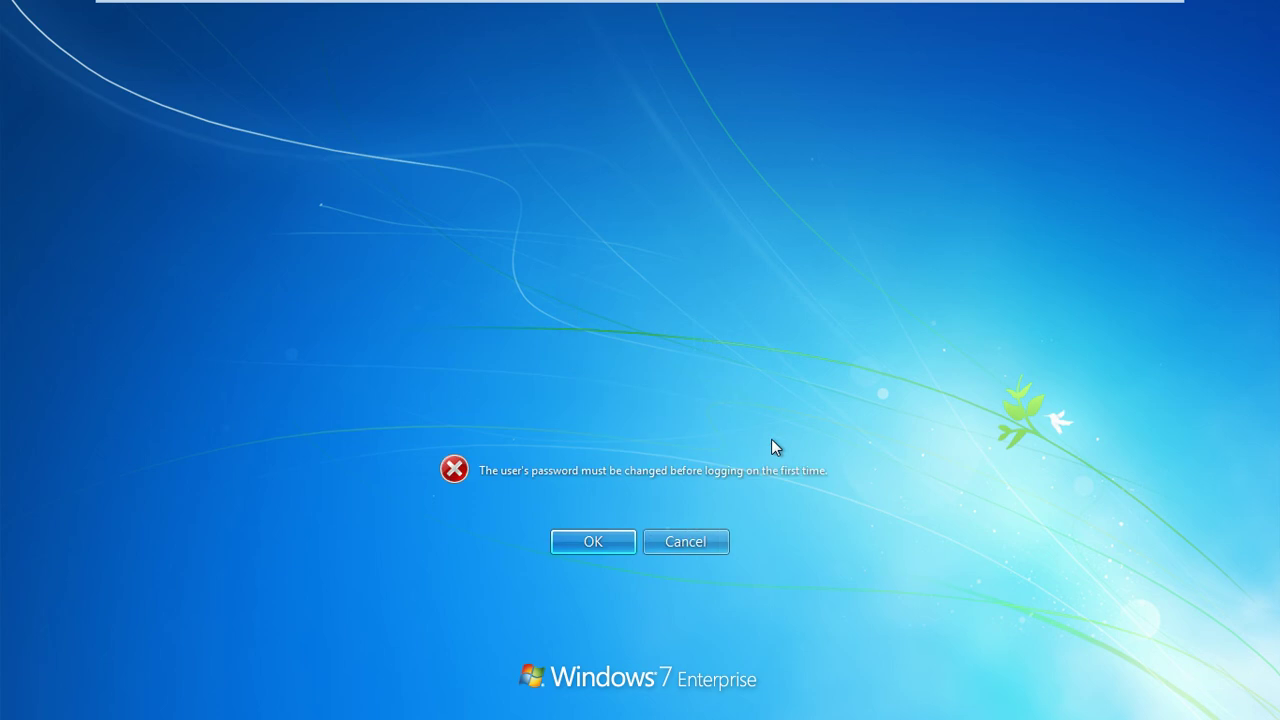
# Set and confirm the new password required at first logon, then continue signing in
pyautogui.click(597, 541)
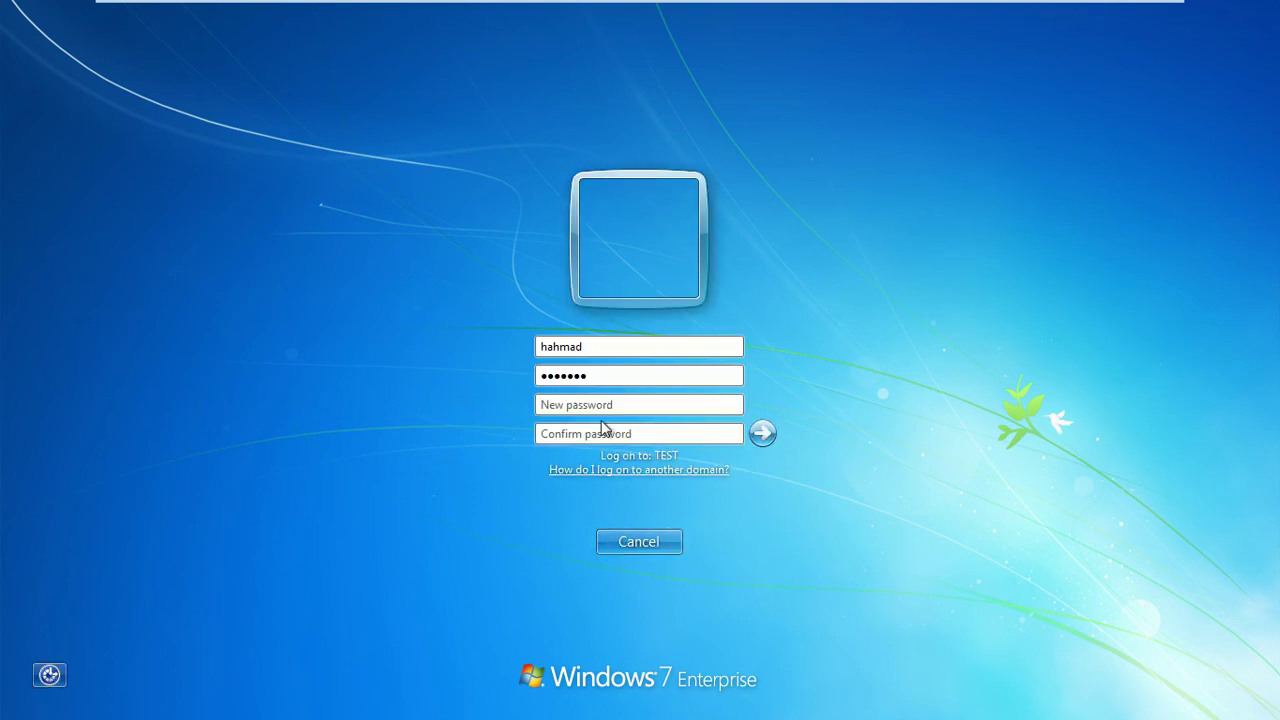
pyautogui.write('*')
pyautogui.press('Tab')
pyautogui.write('*')
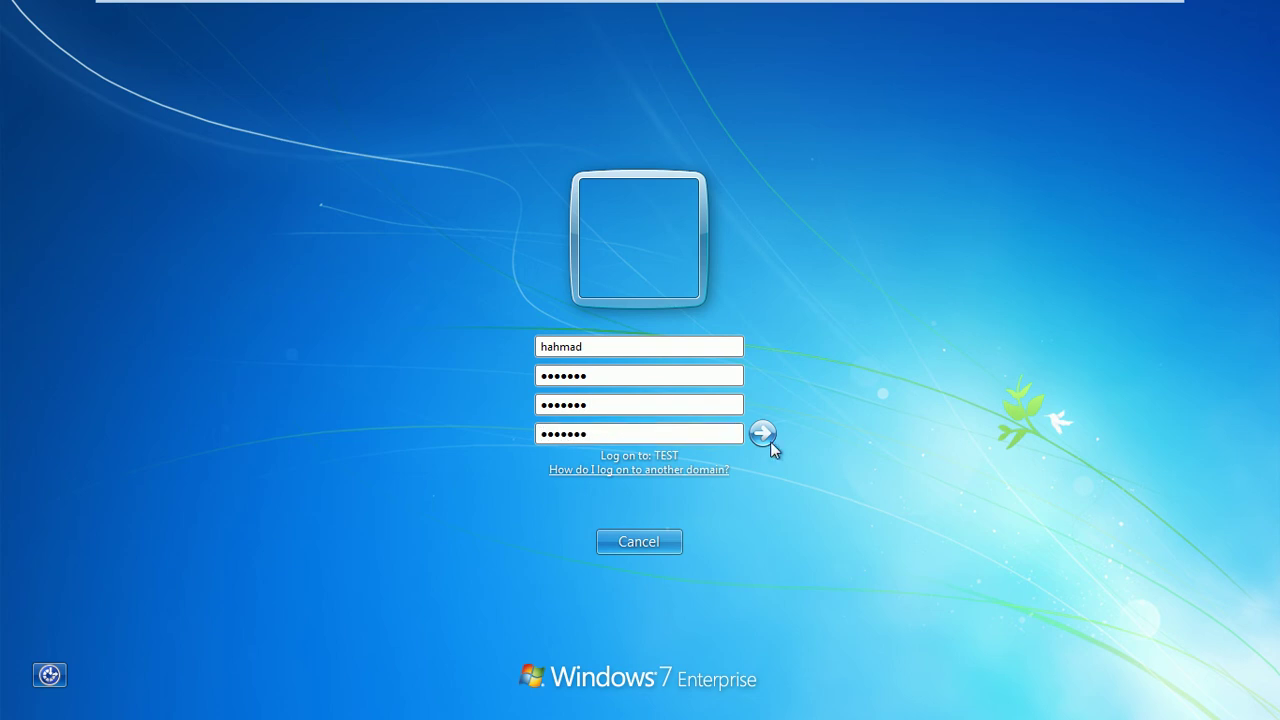
pyautogui.click(760, 440)
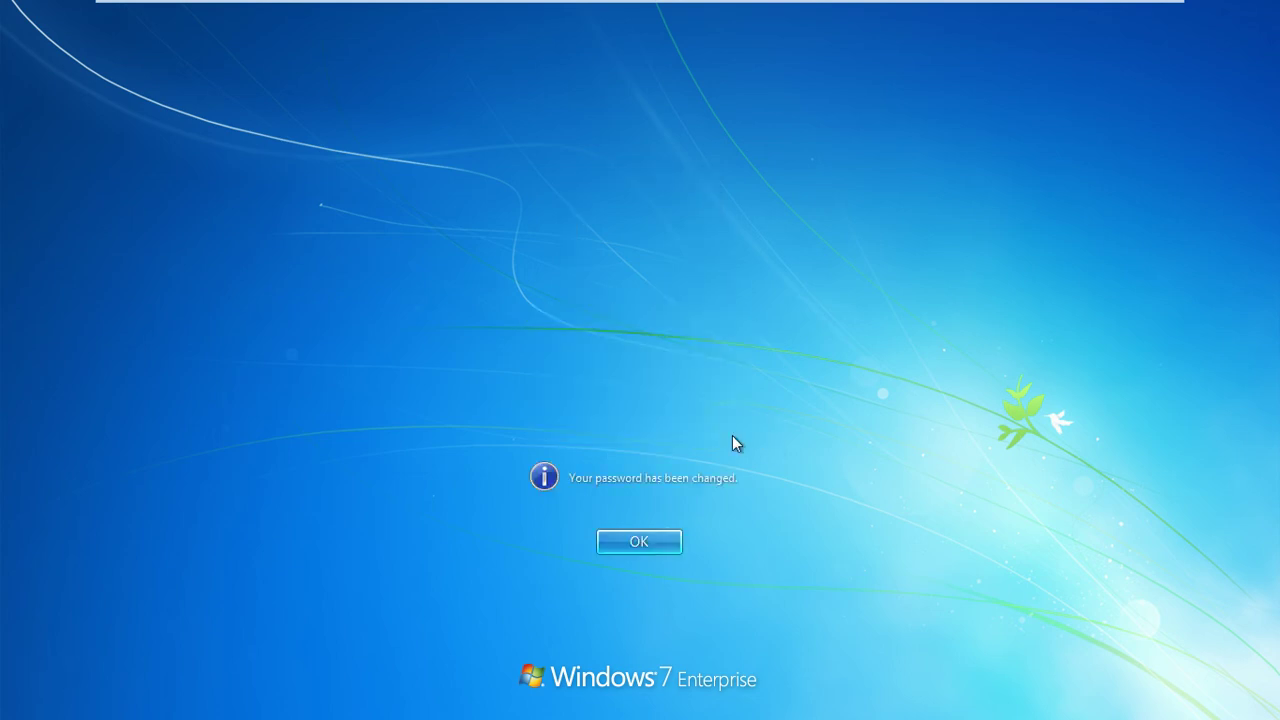
pyautogui.click(640, 541)
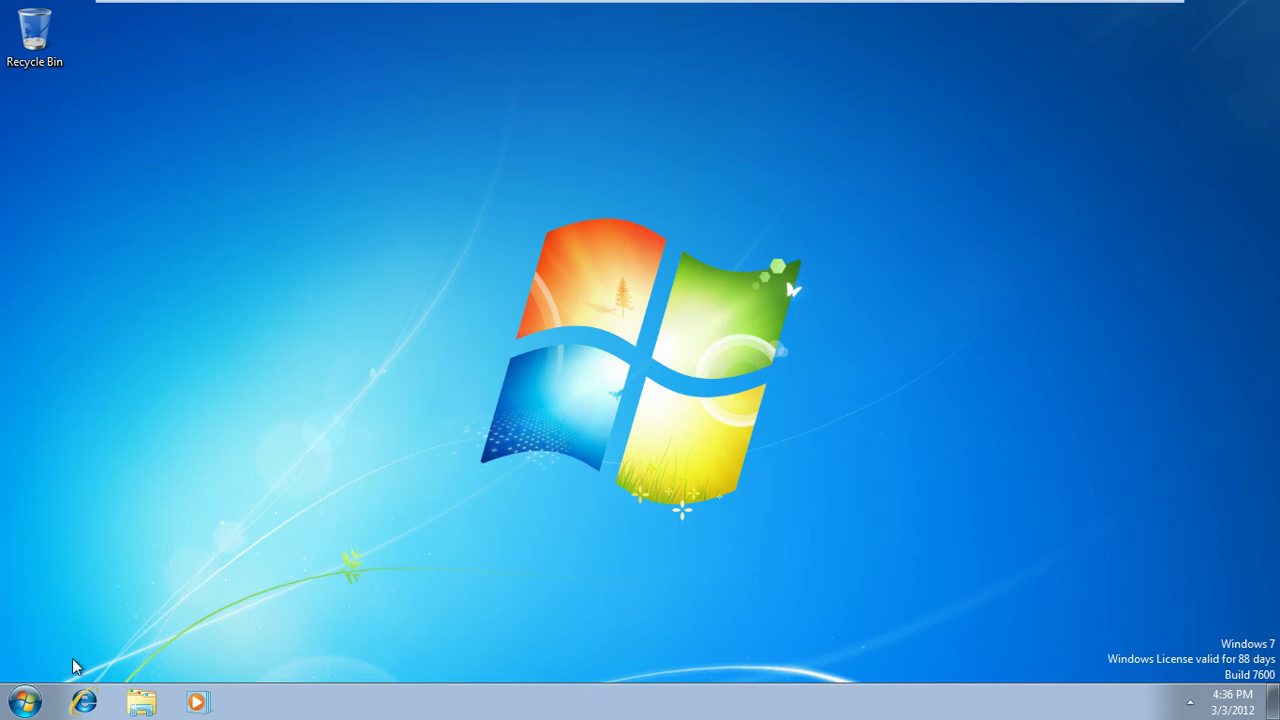
# Check the new user's Documents library properties for the redirected location
pyautogui.click(24, 702)
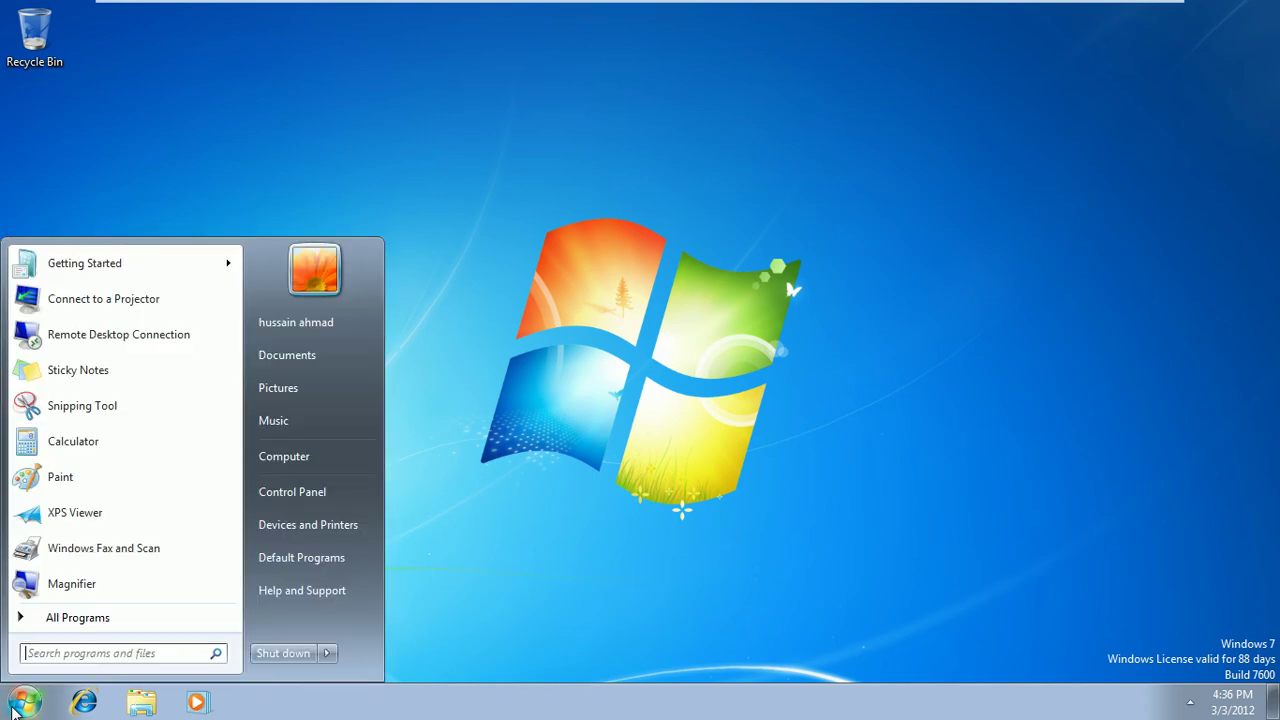
pyautogui.rightClick(300, 362)
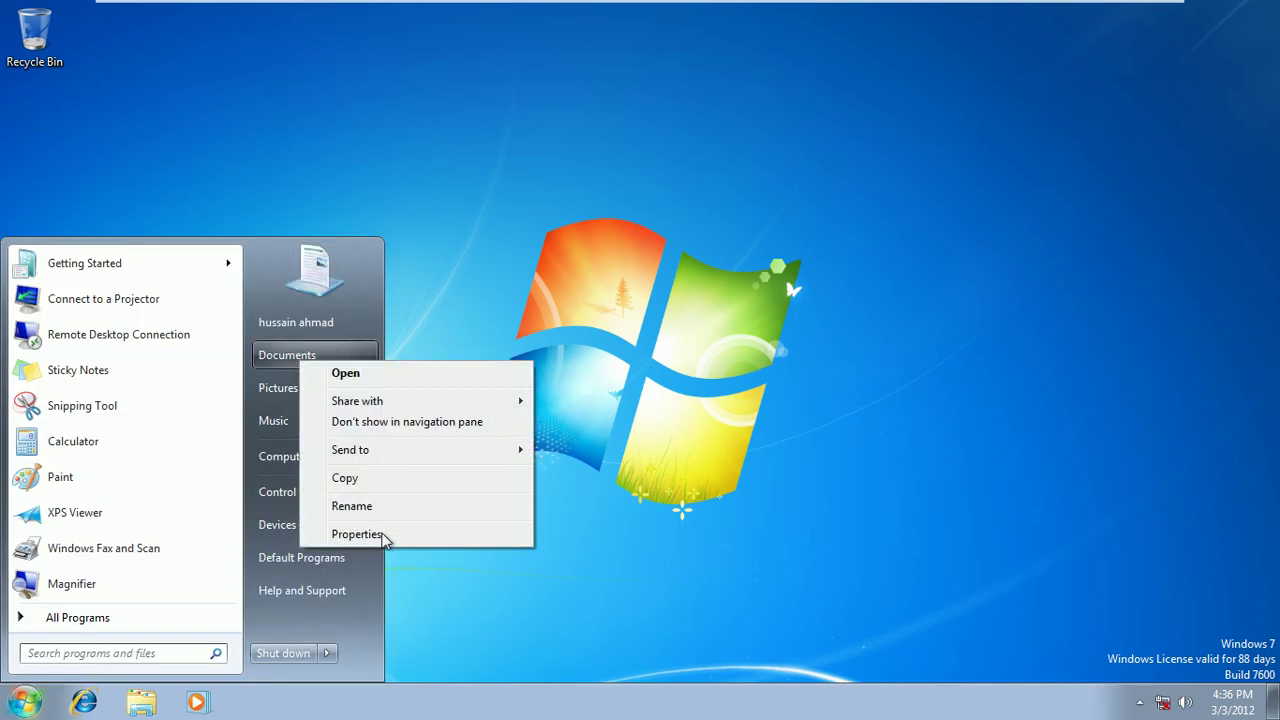
pyautogui.click(382, 534)
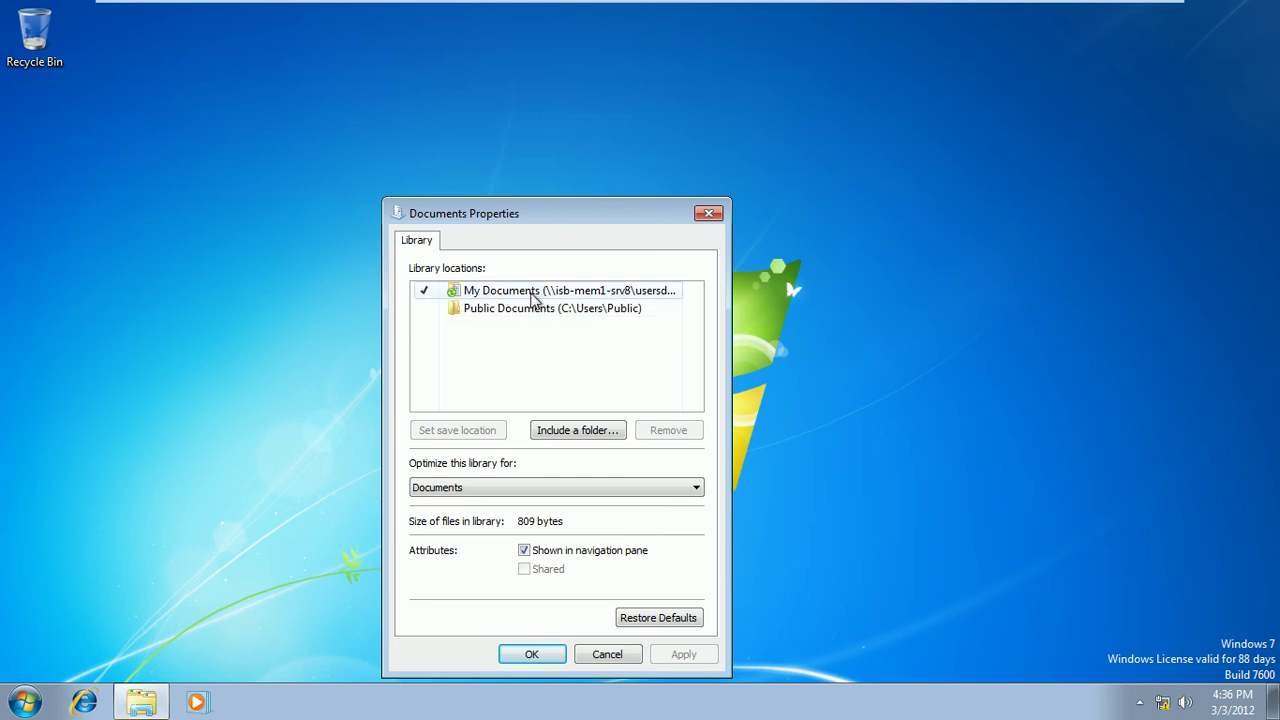
pyautogui.click(606, 655)
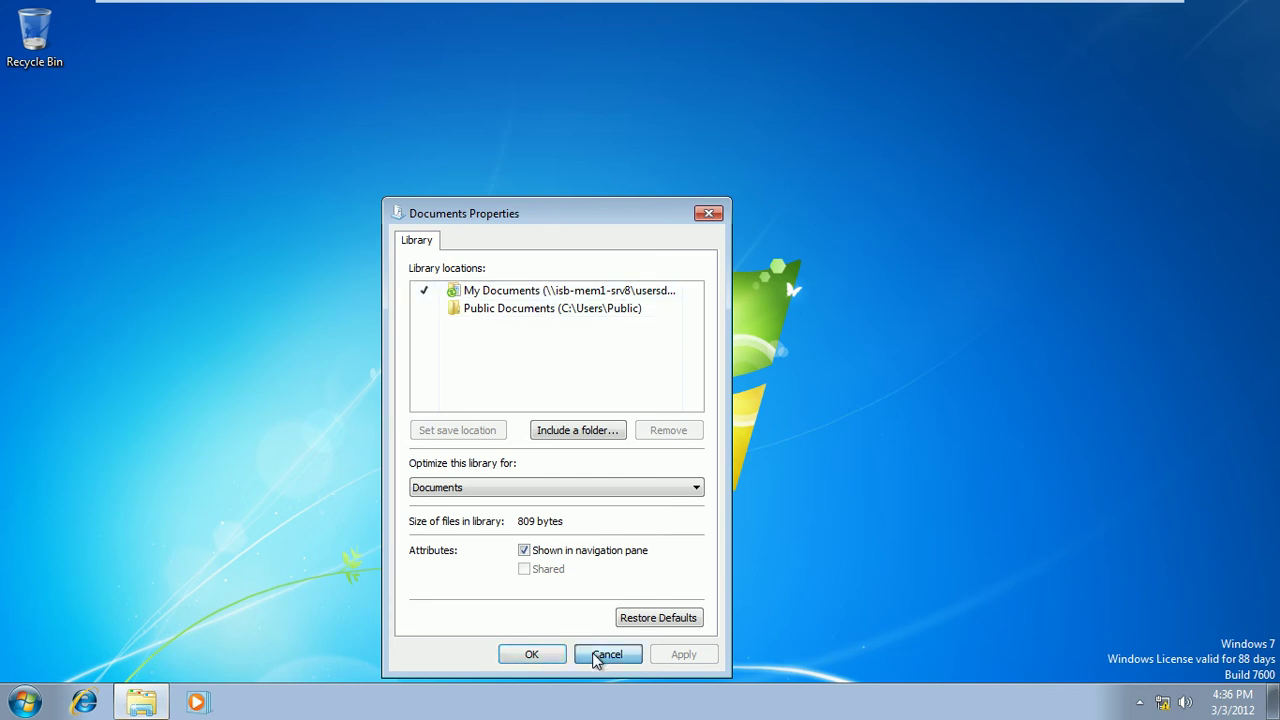
# Create a text document in Documents named with the user's full name plus 'Files', then close Explorer
pyautogui.click(24, 702)
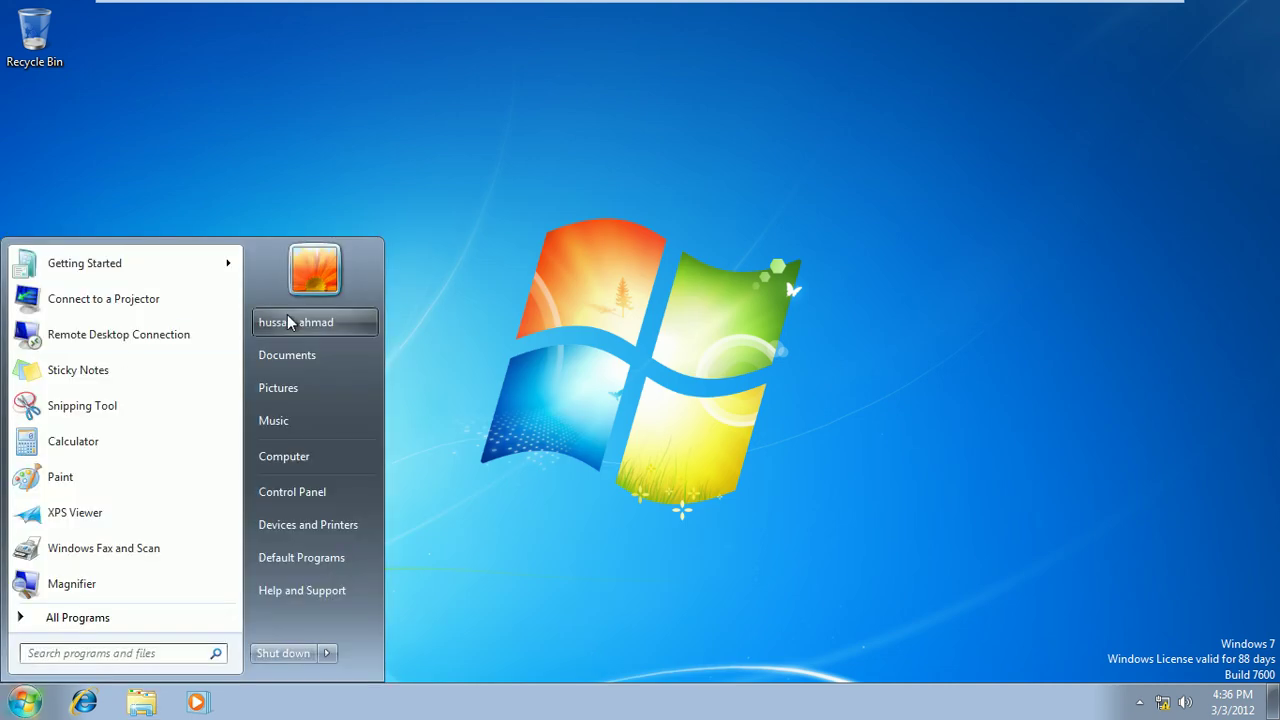
pyautogui.click(301, 356)
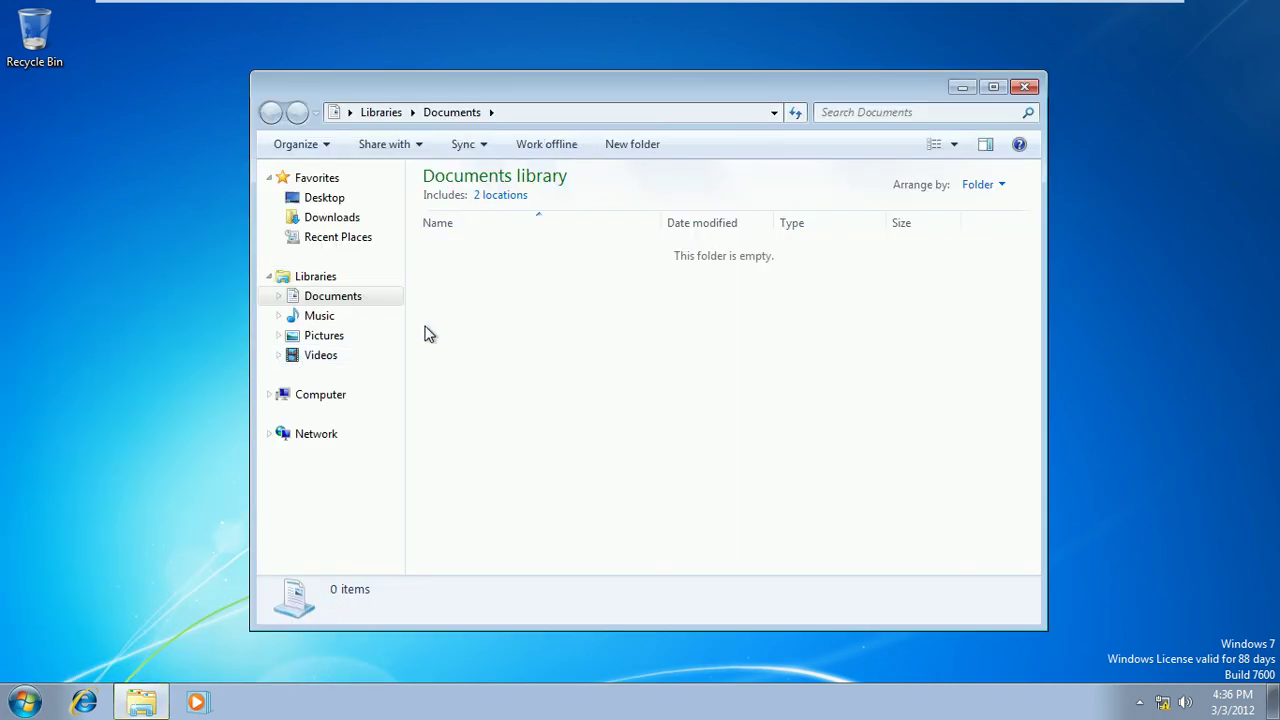
pyautogui.rightClick(490, 266)
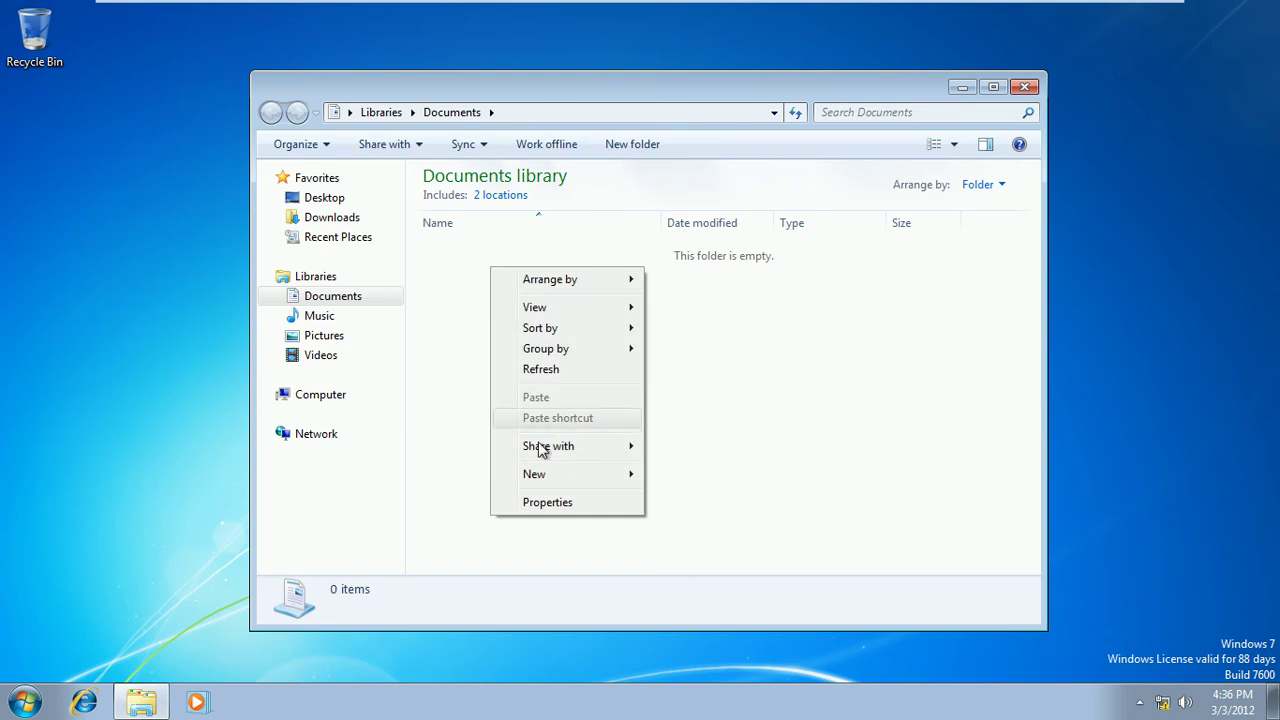
pyautogui.moveTo(562, 478)
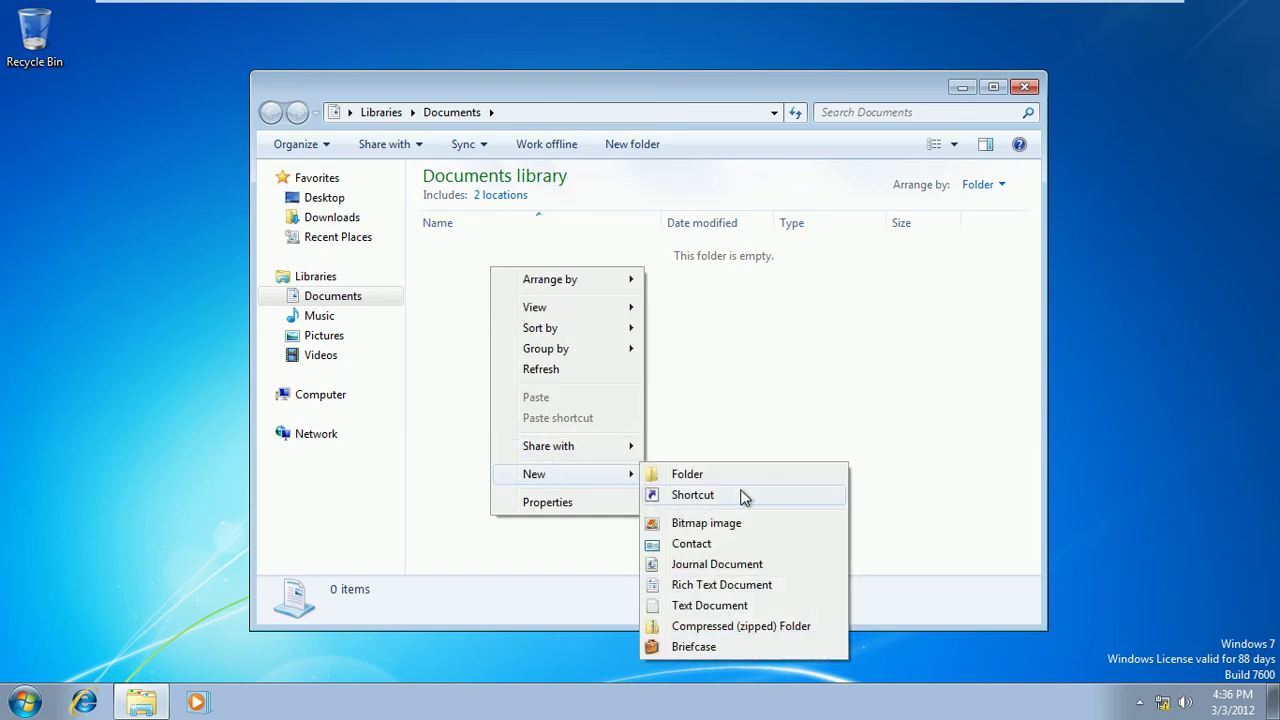
pyautogui.click(710, 606)
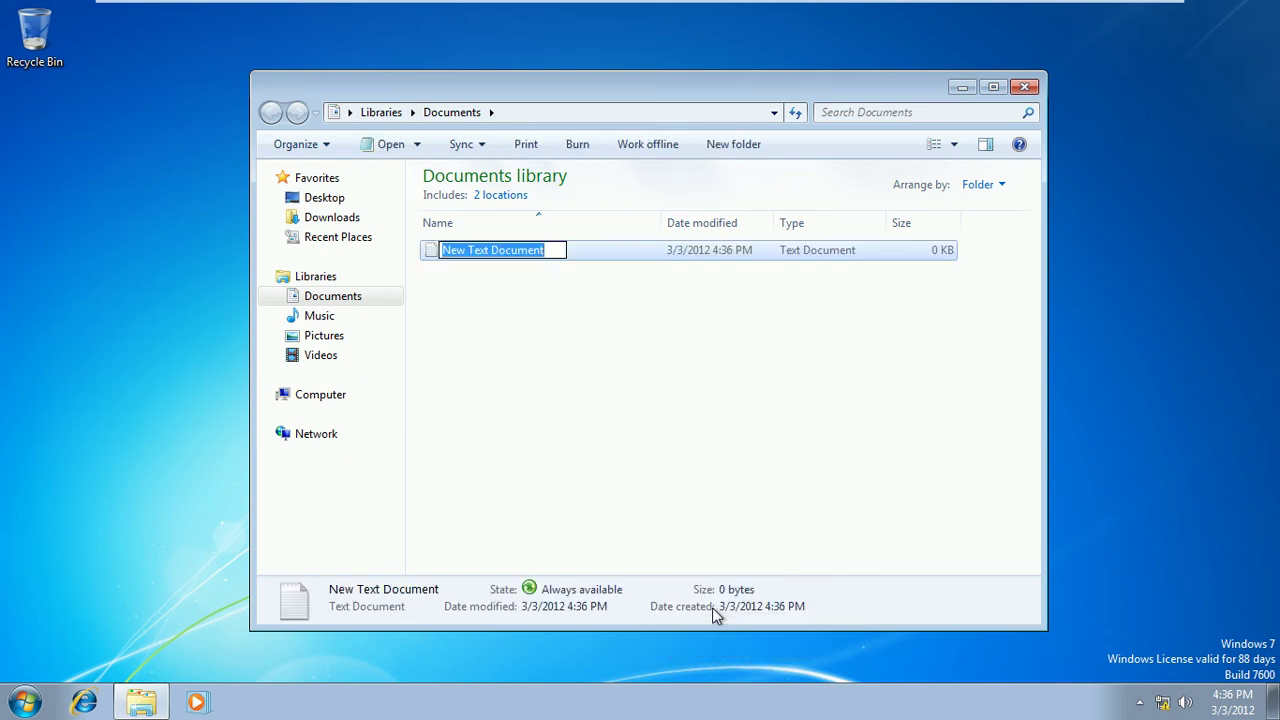
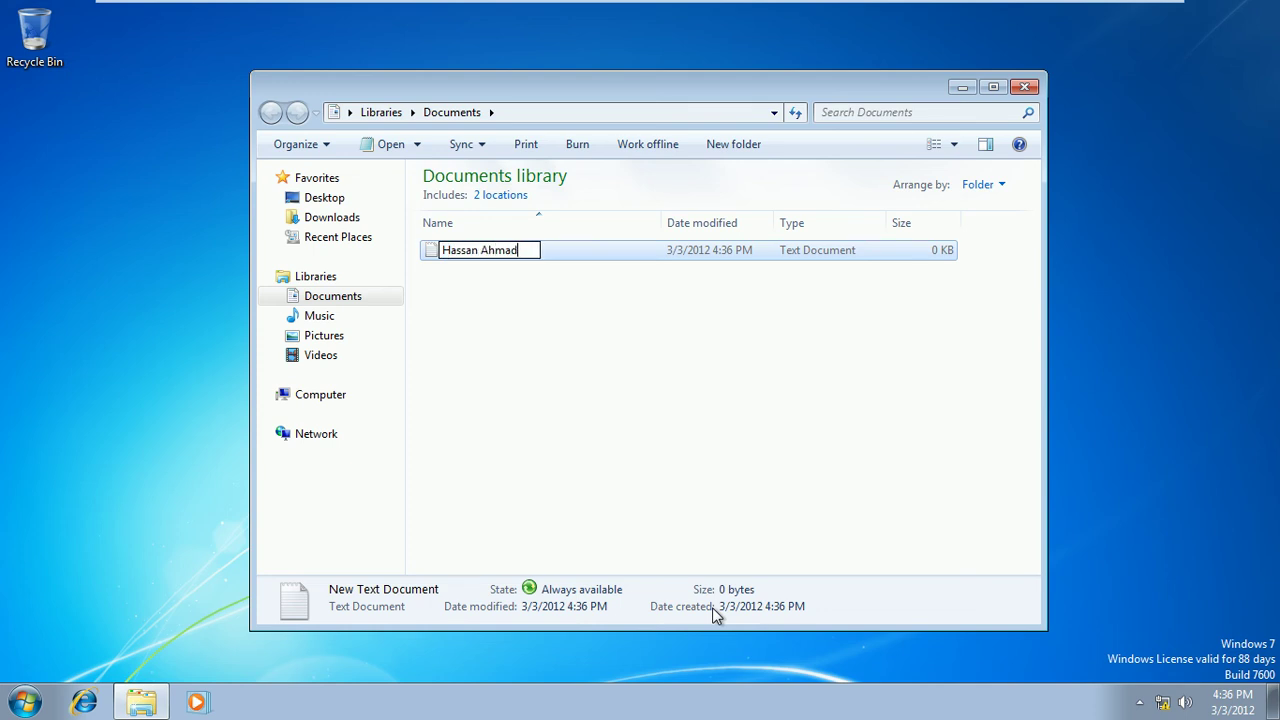
pyautogui.write(' Files')
pyautogui.click(612, 362)
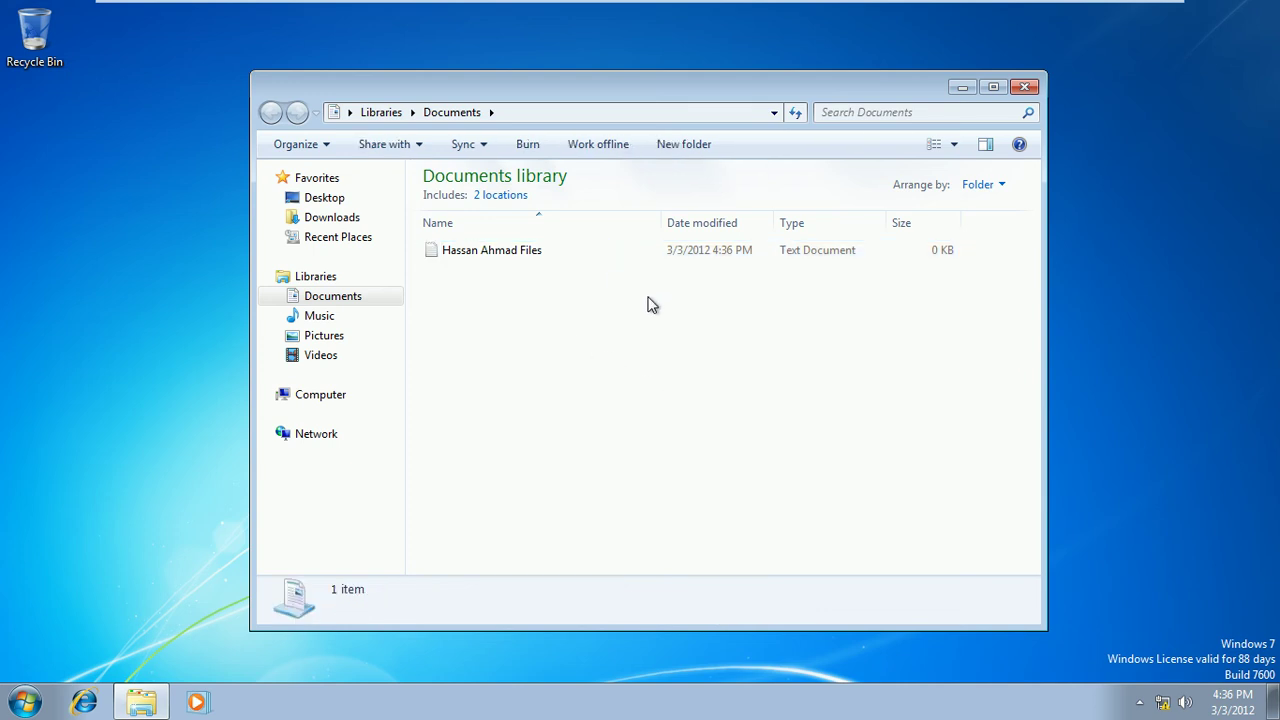
pyautogui.click(1025, 88)
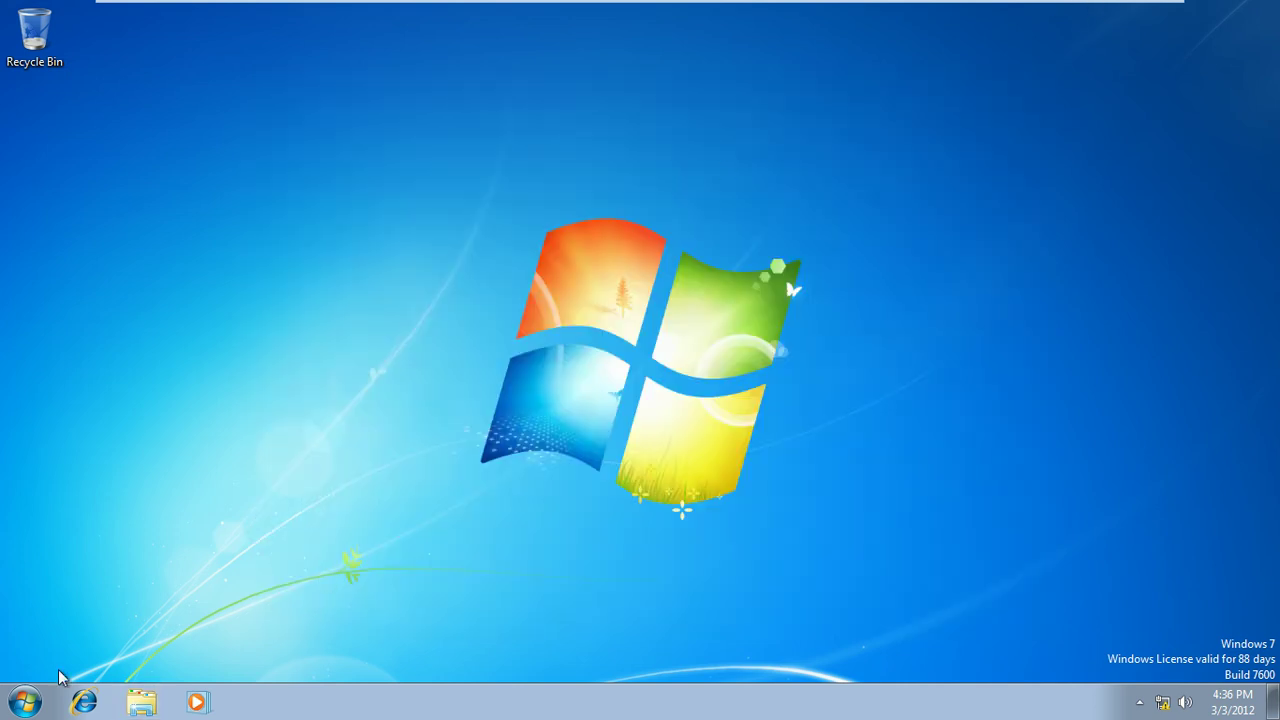
# Search \\isb-mem1-srv8\ from the Start menu and open its UsersDocs share
pyautogui.click(23, 701)
pyautogui.click(71, 653)
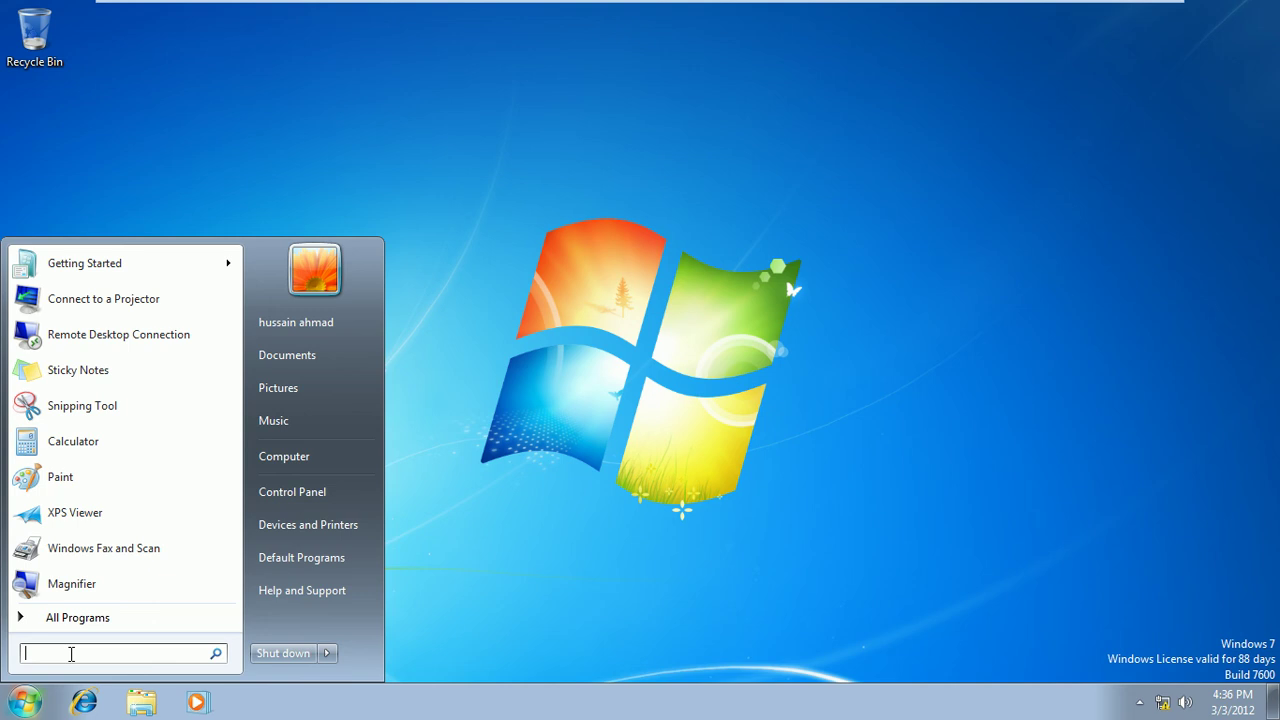
pyautogui.write('\\\\isb')
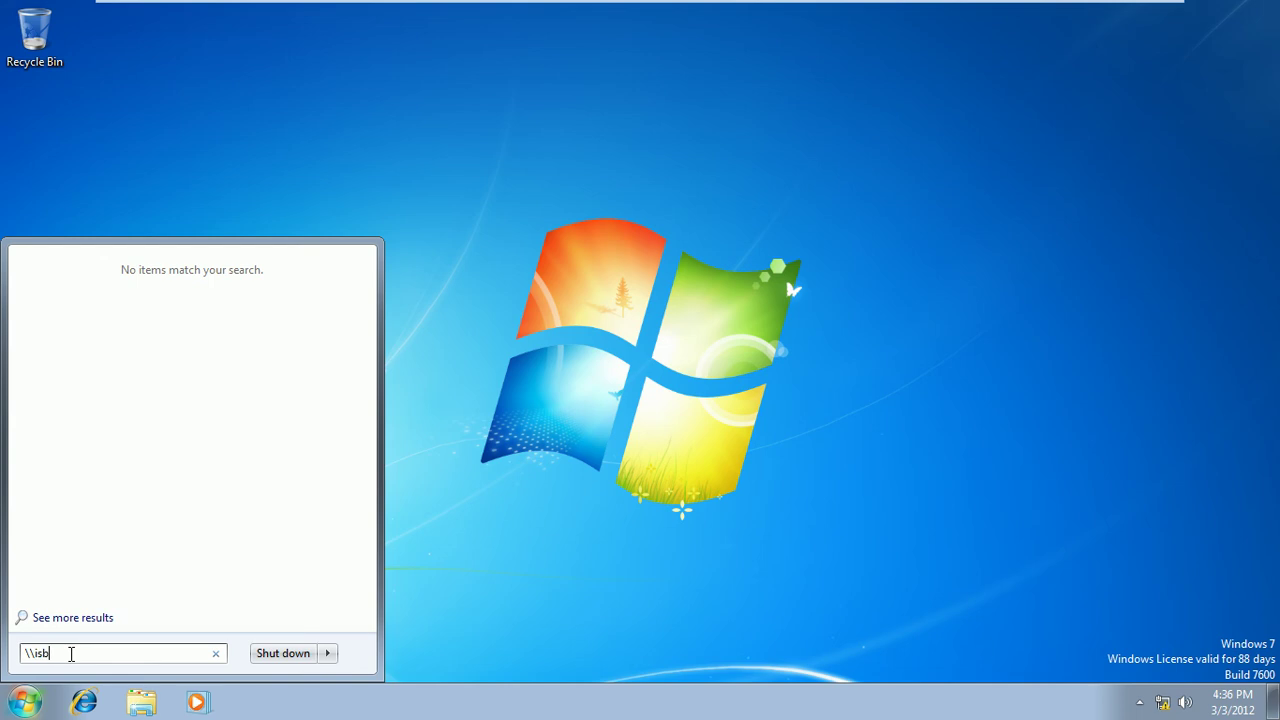
pyautogui.write('-mem1-srv8\\')
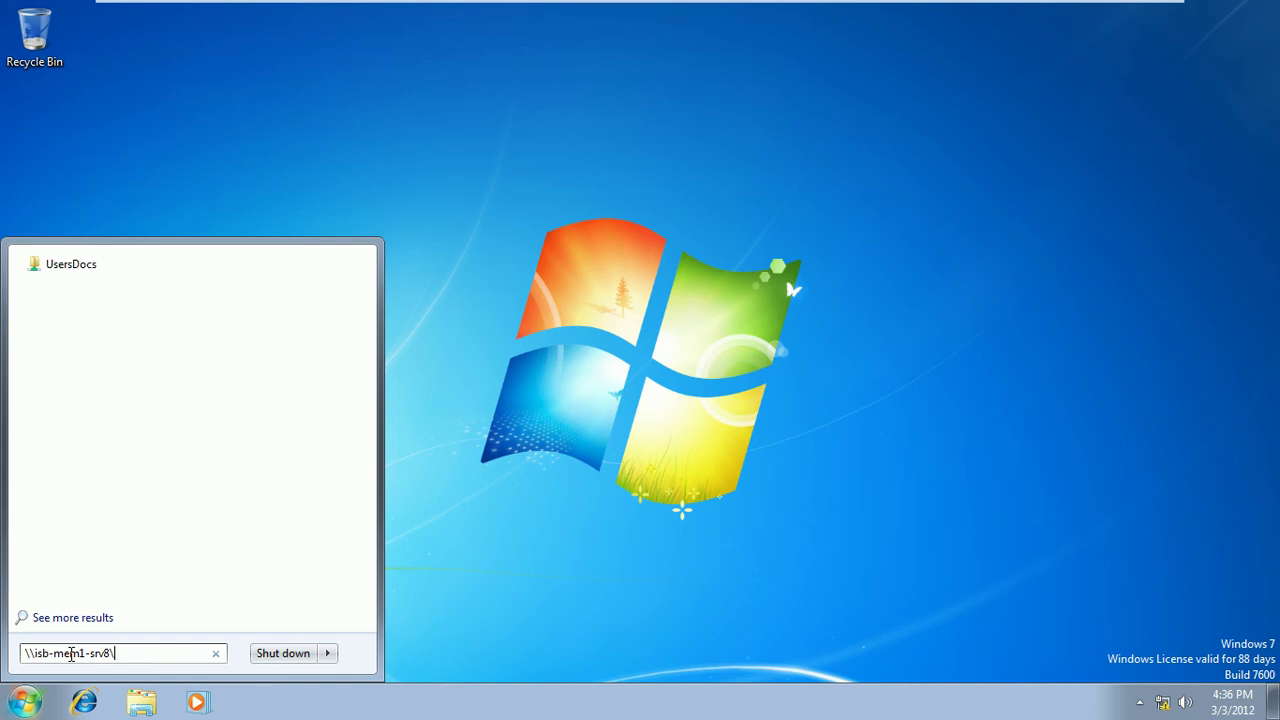
pyautogui.click(53, 270)
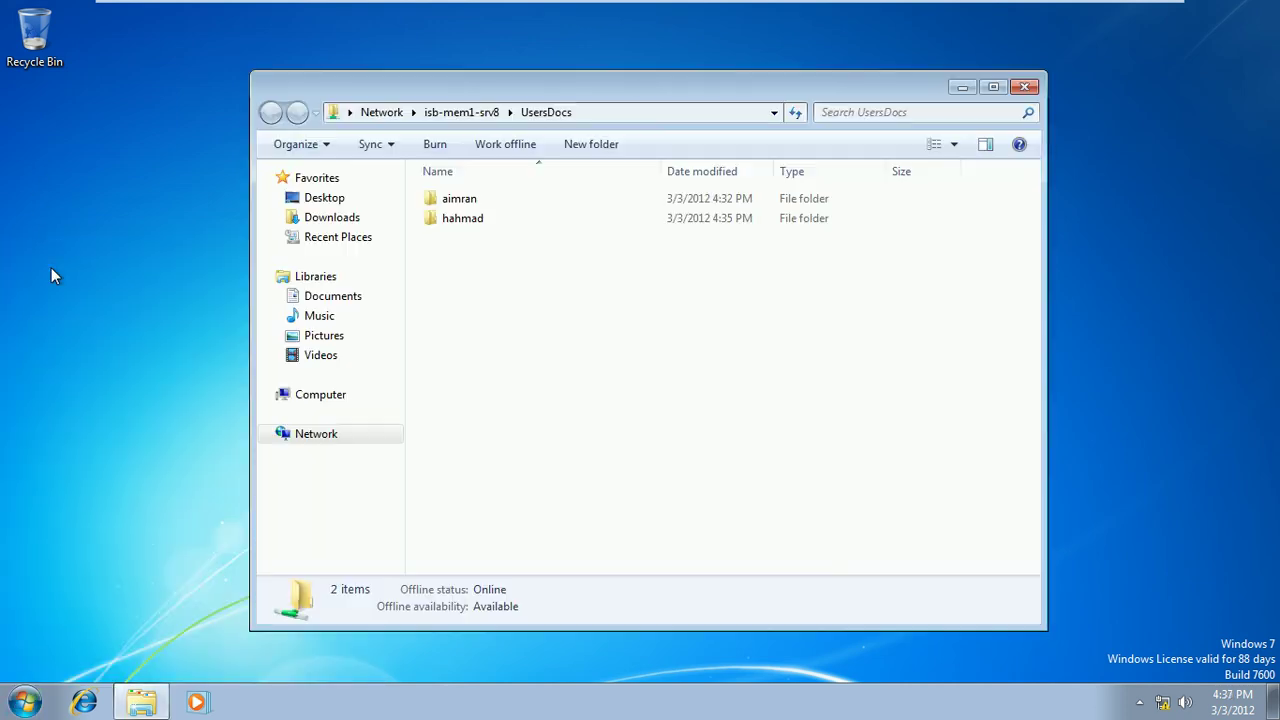
# Look inside one user's My Documents, go back, and open the other user's empty folder
pyautogui.click(461, 224)
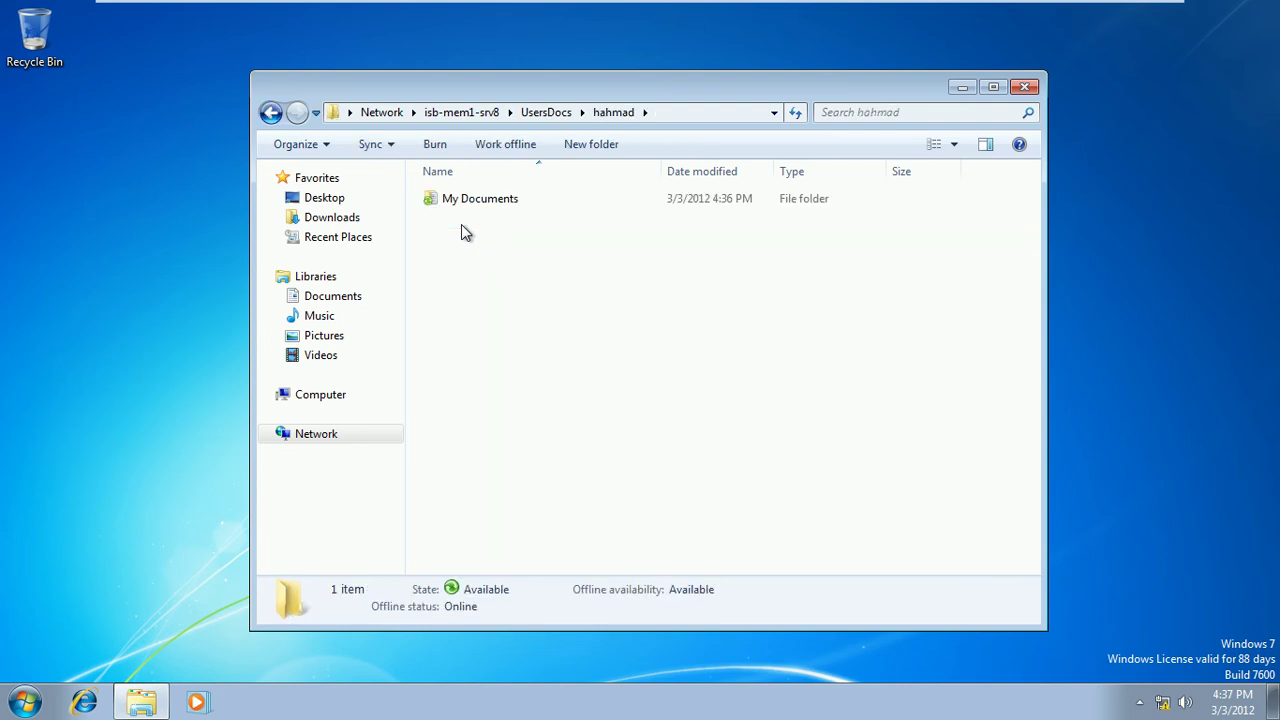
pyautogui.doubleClick(465, 205)
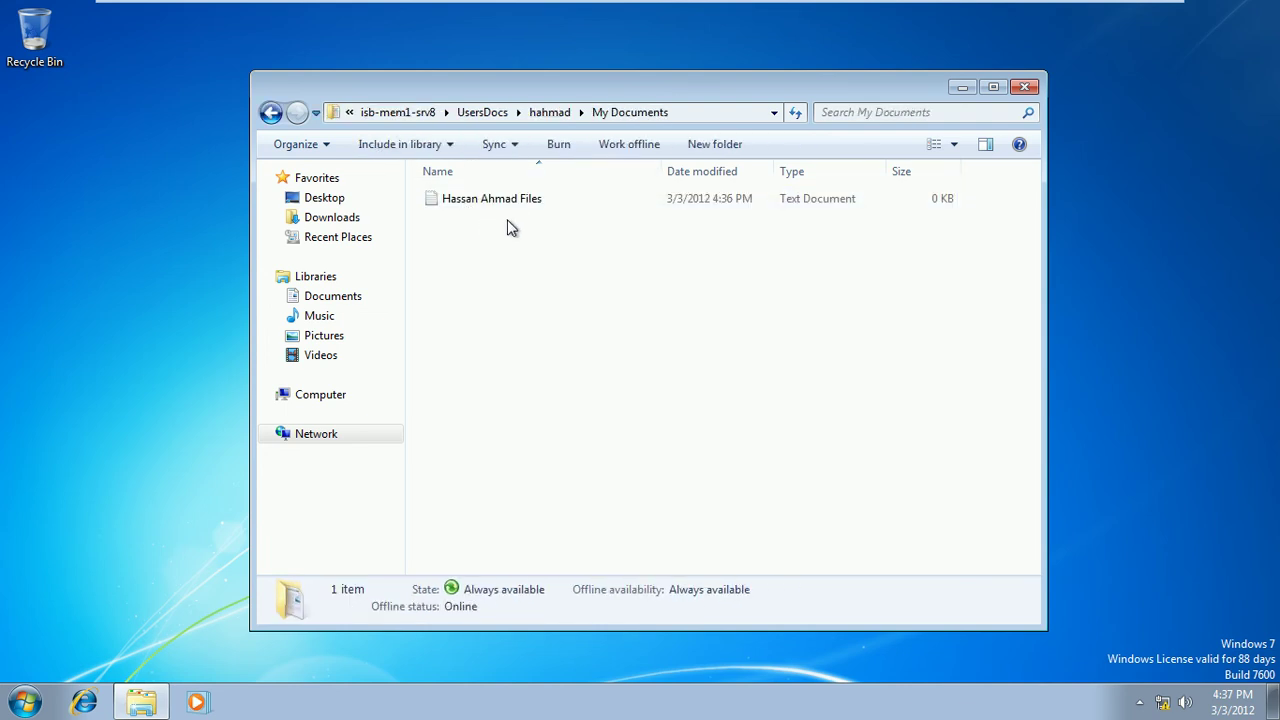
pyautogui.click(271, 113)
pyautogui.click(271, 113)
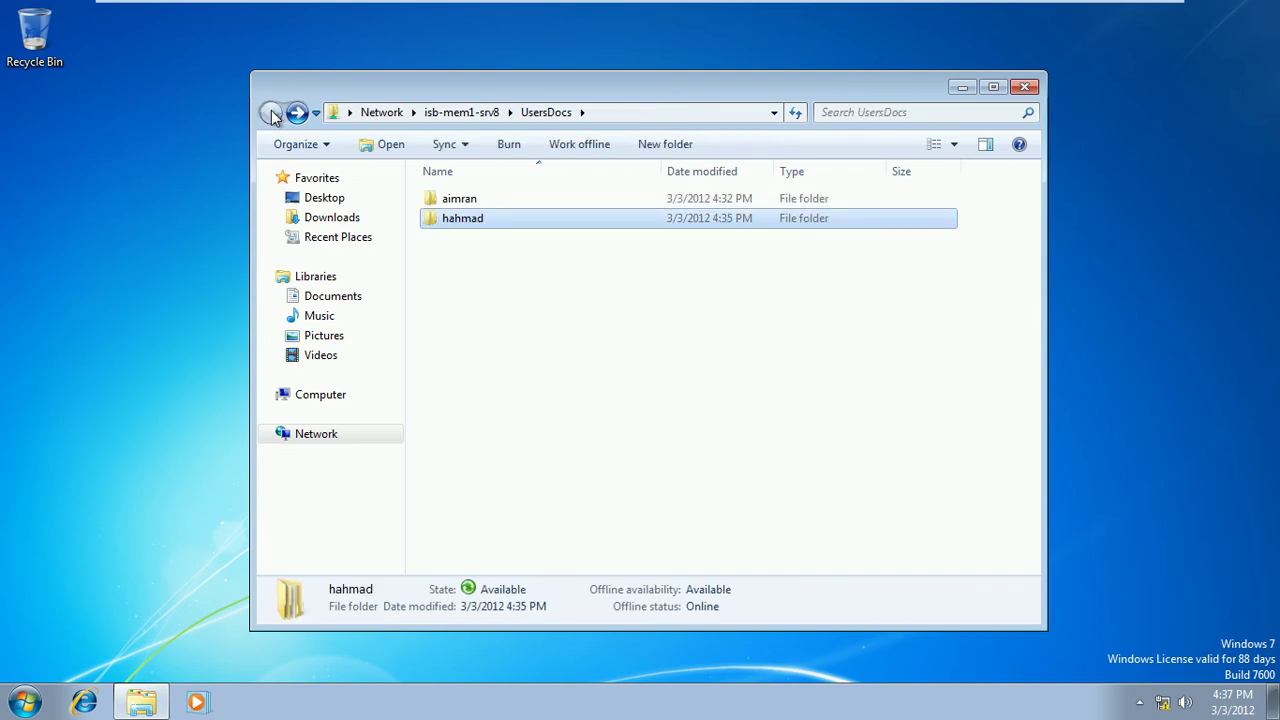
pyautogui.doubleClick(465, 205)
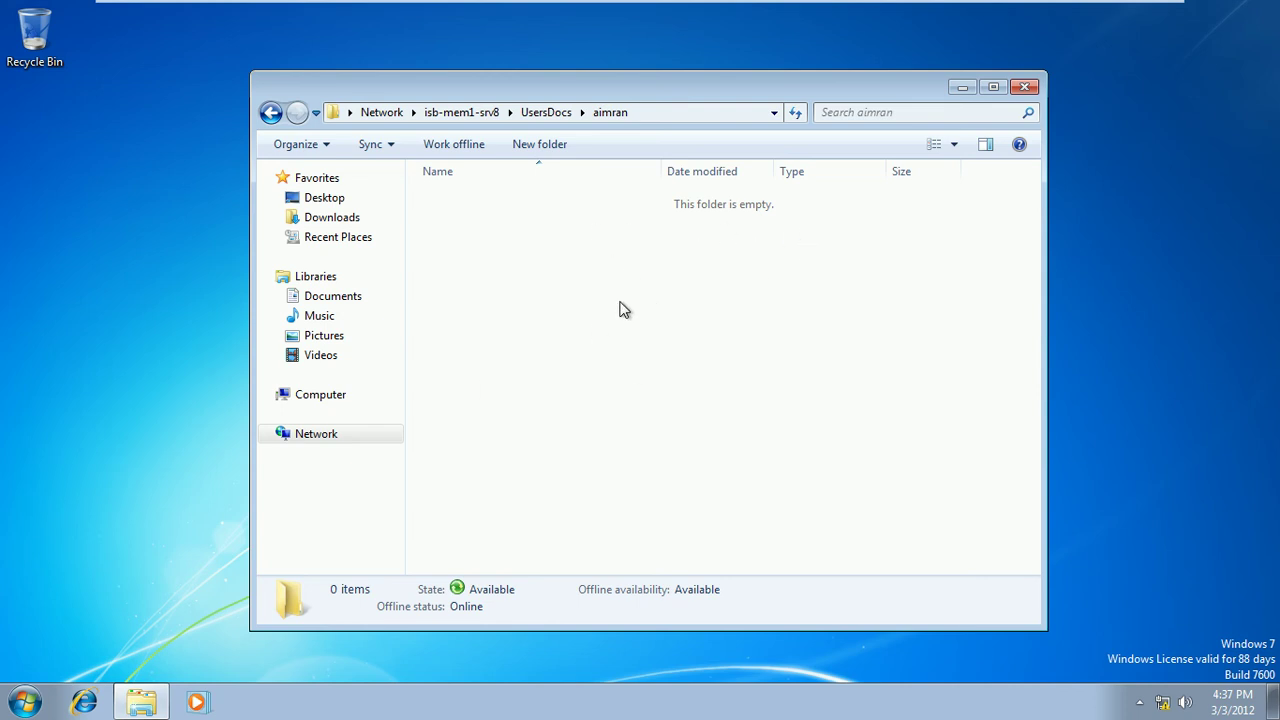
# Switch to ISB-DC1 and close Active Directory Users and Computers
pyautogui.moveTo(1015, 8)
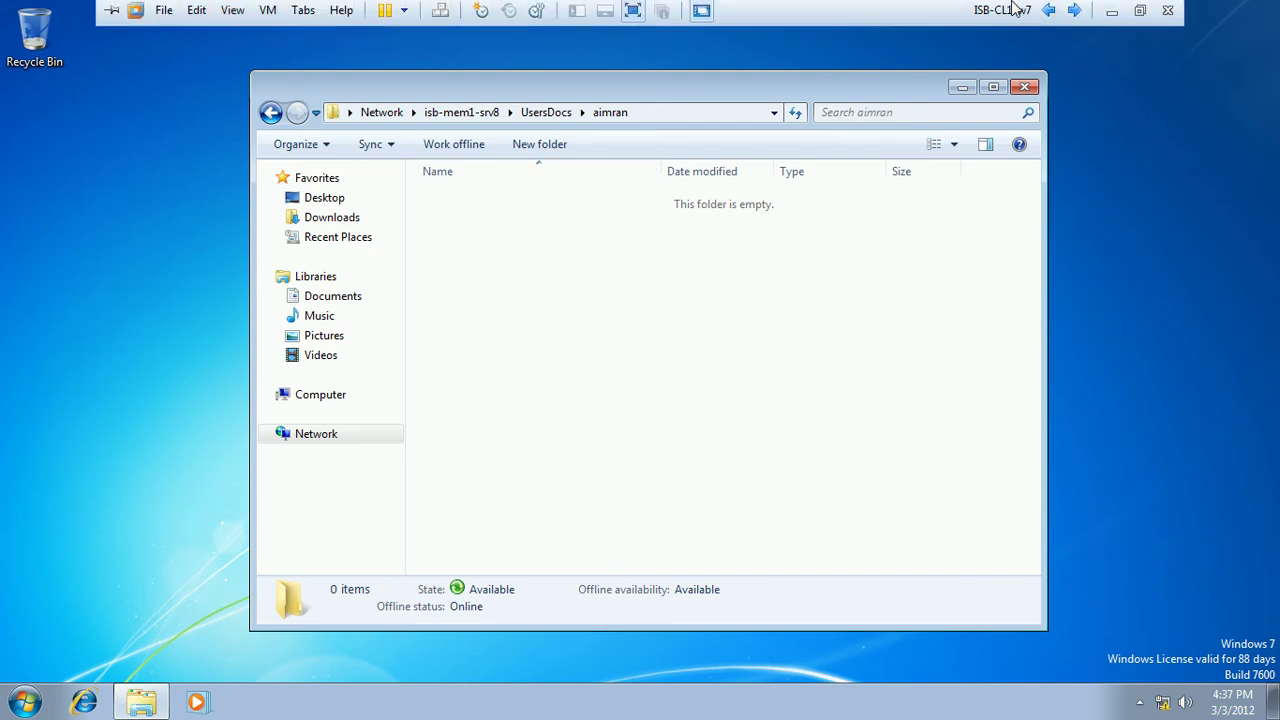
pyautogui.click(1075, 8)
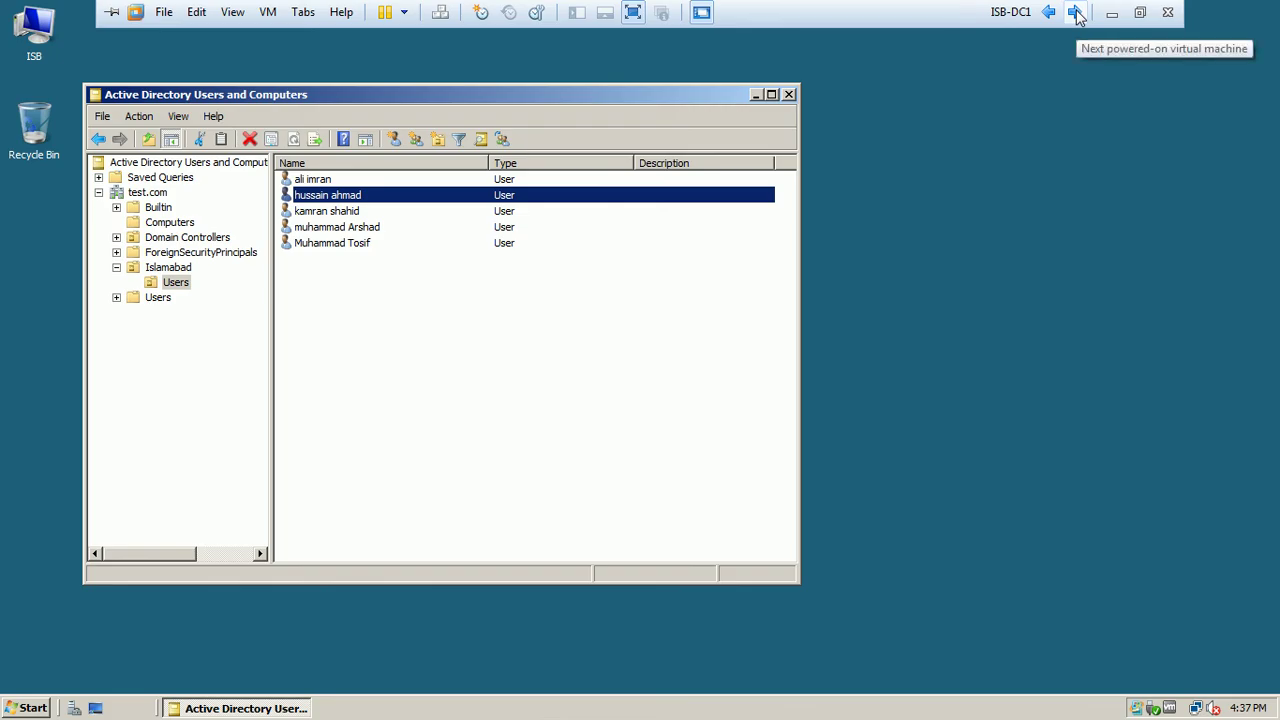
pyautogui.click(787, 96)
# In Group Policy Management, review Folder Redirection settings, highlighting exclusive Documents rights as Enabled, then close
pyautogui.click(28, 710)
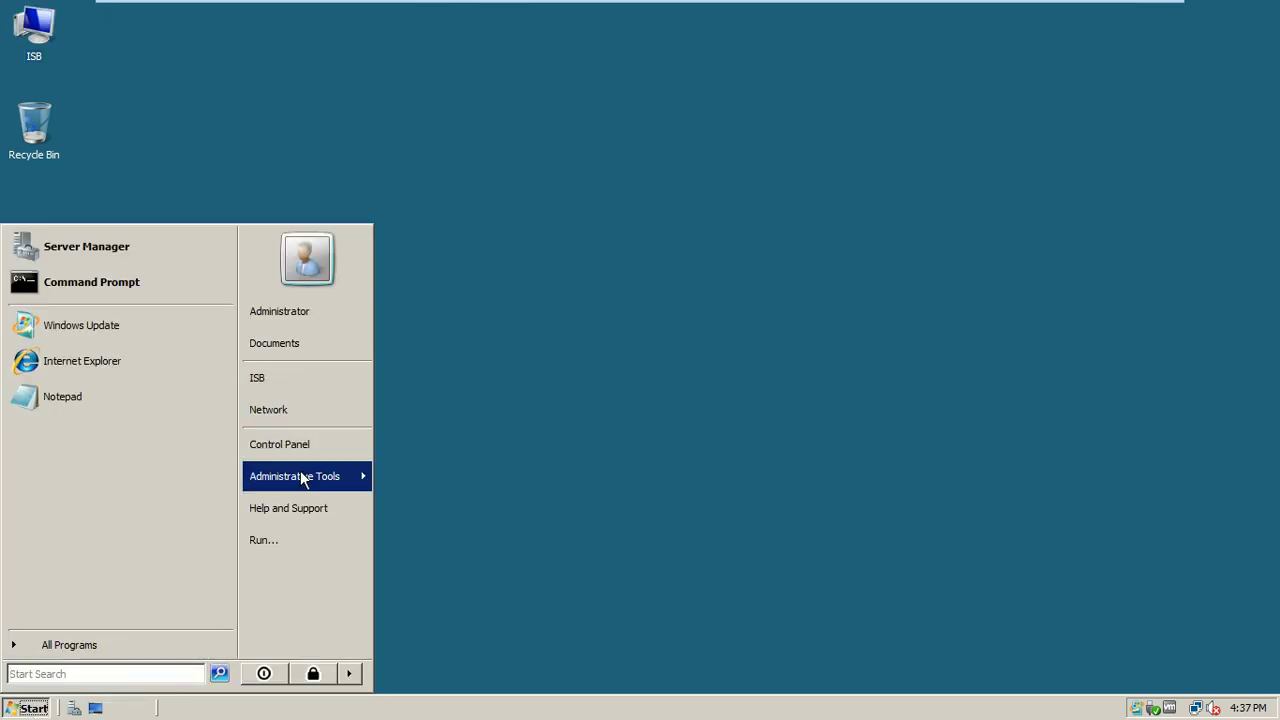
pyautogui.moveTo(352, 480)
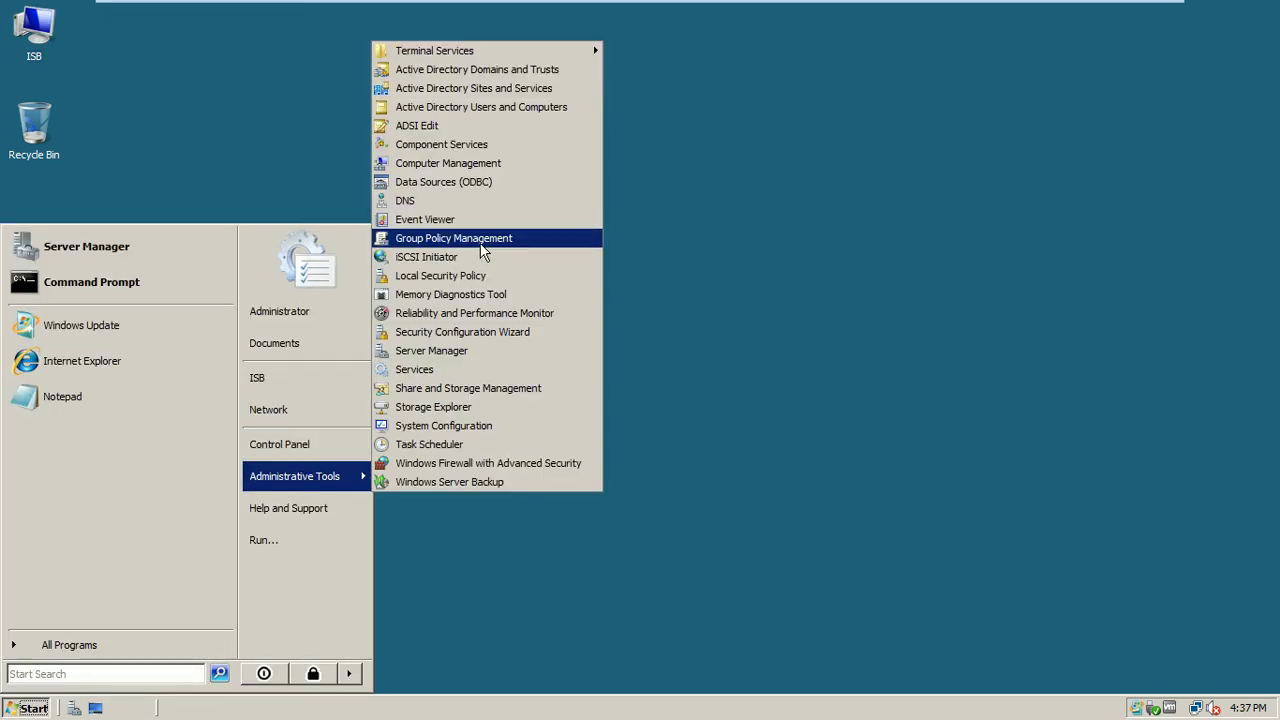
pyautogui.click(480, 243)
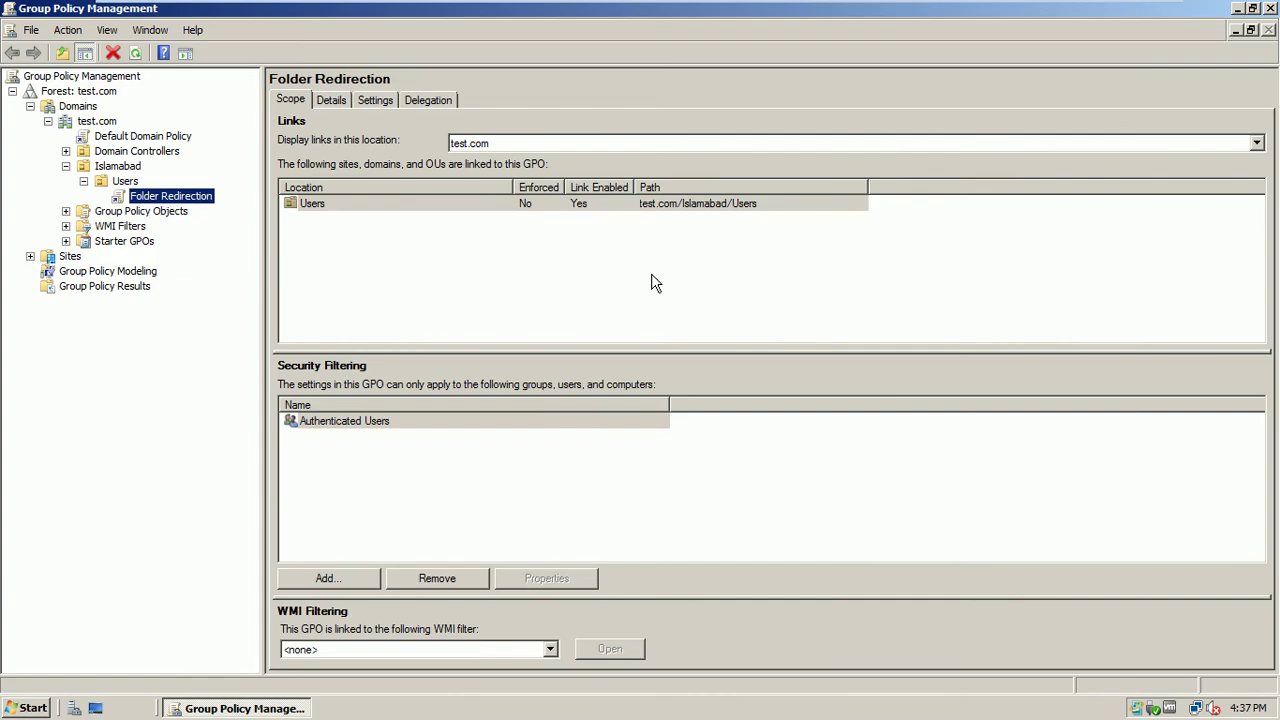
pyautogui.click(374, 100)
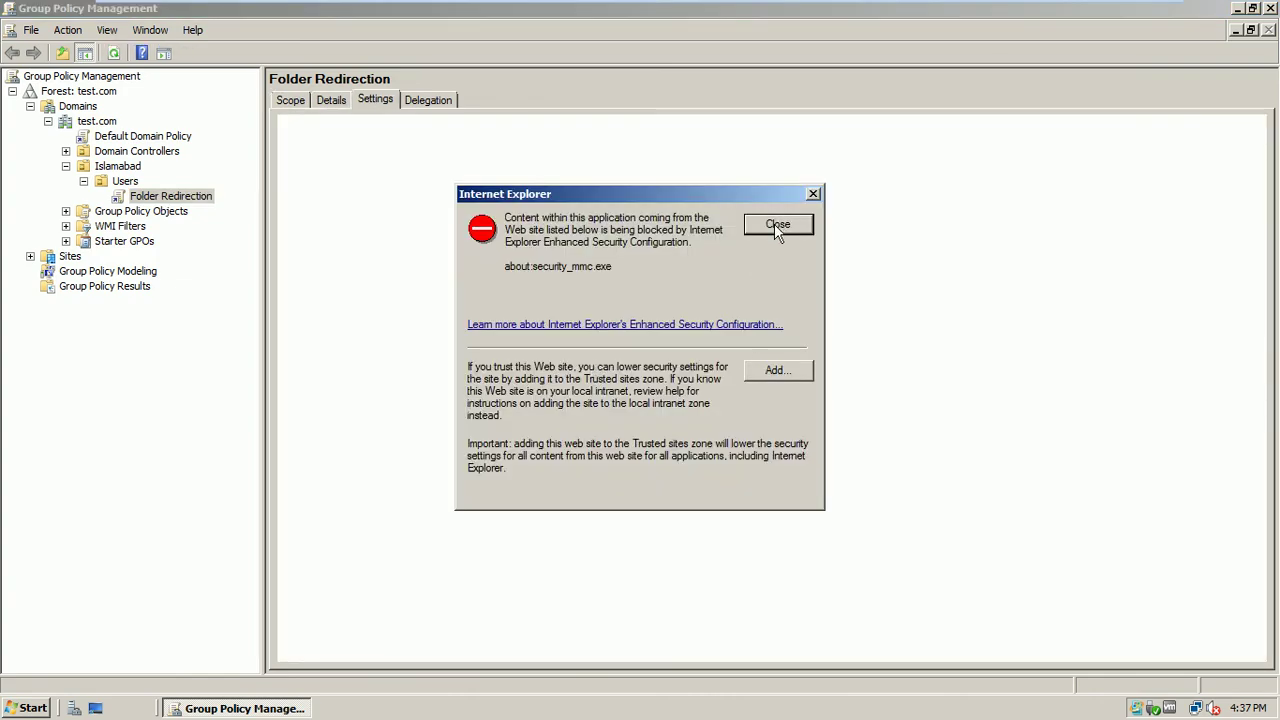
pyautogui.click(776, 224)
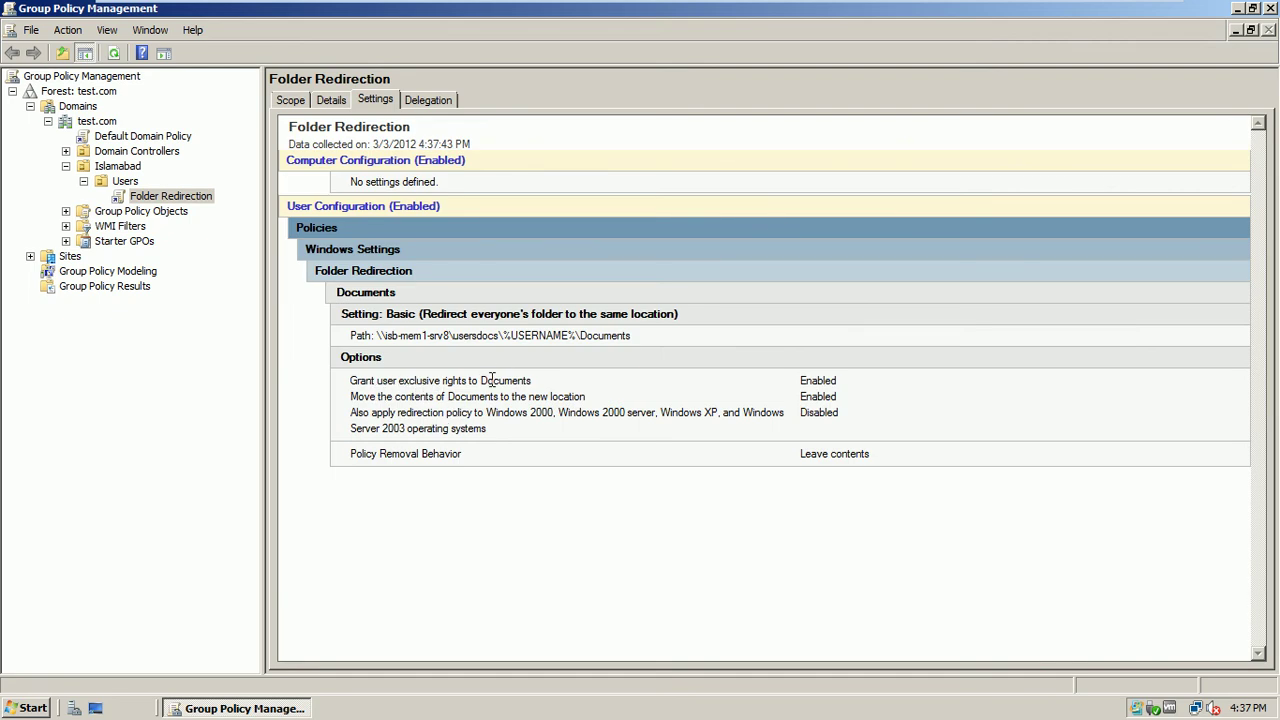
pyautogui.moveTo(532, 381); pyautogui.dragTo(351, 381)
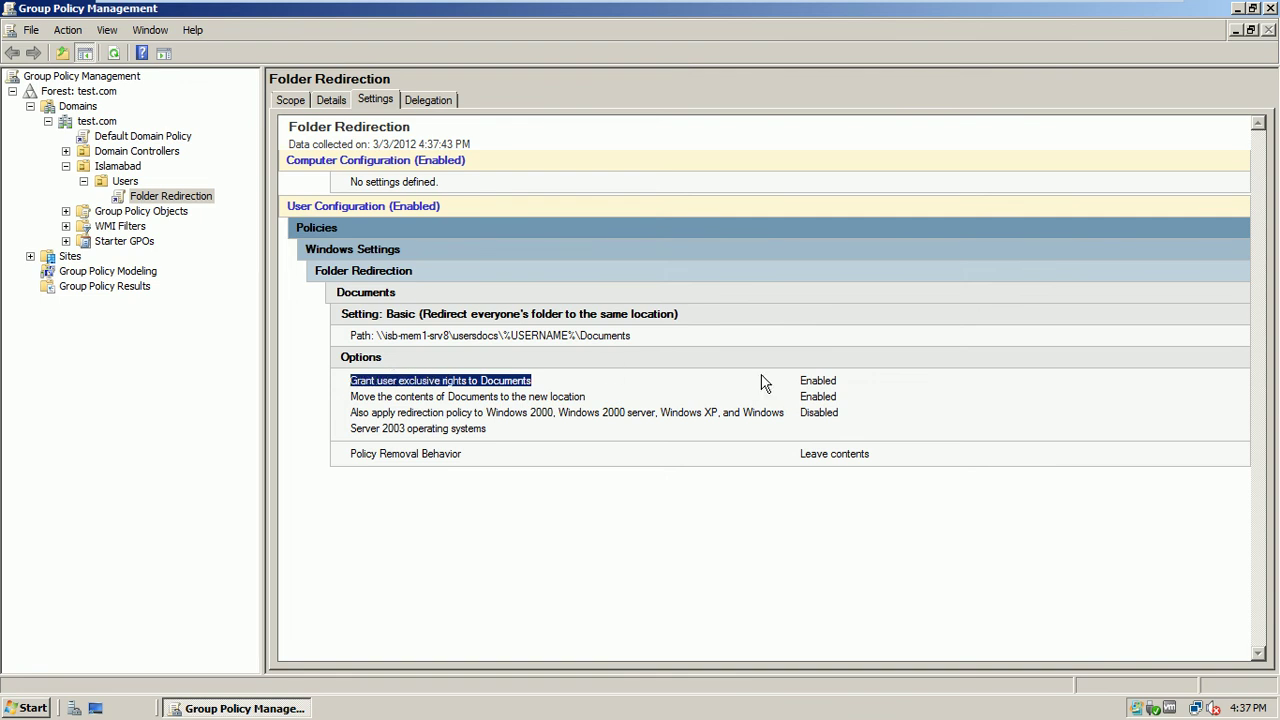
pyautogui.moveTo(842, 383); pyautogui.dragTo(796, 383)
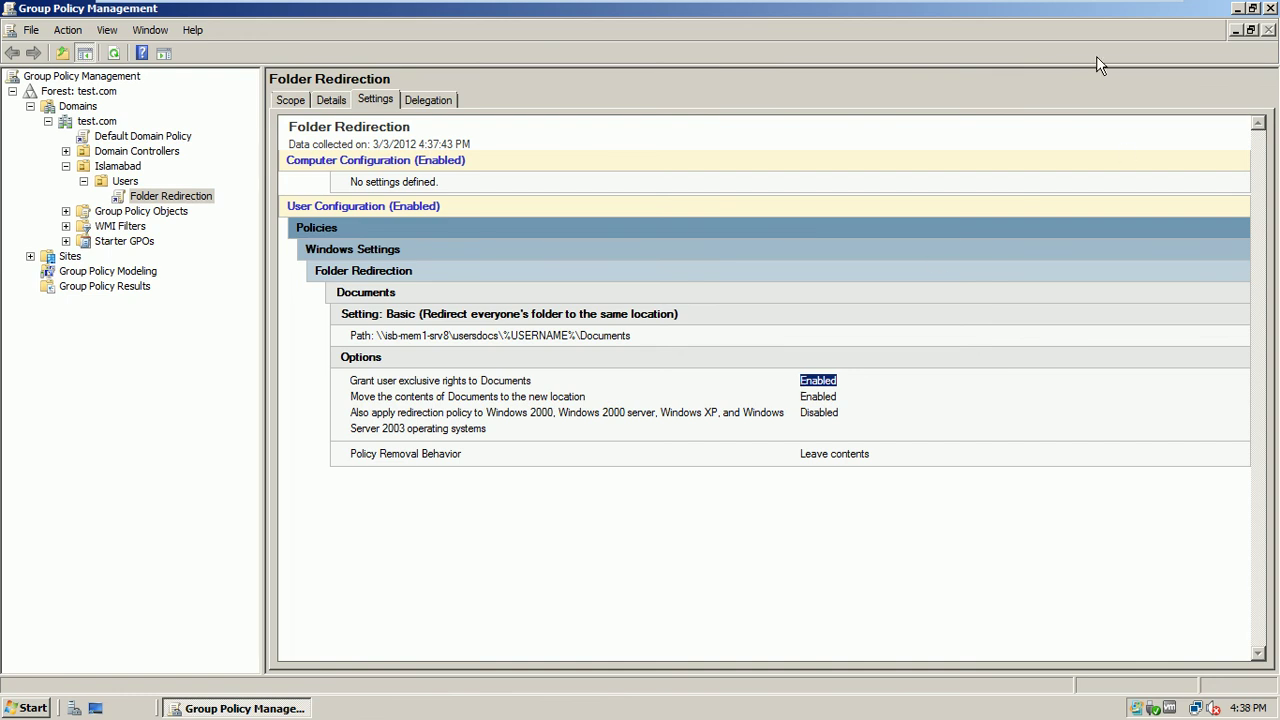
pyautogui.click(1268, 8)
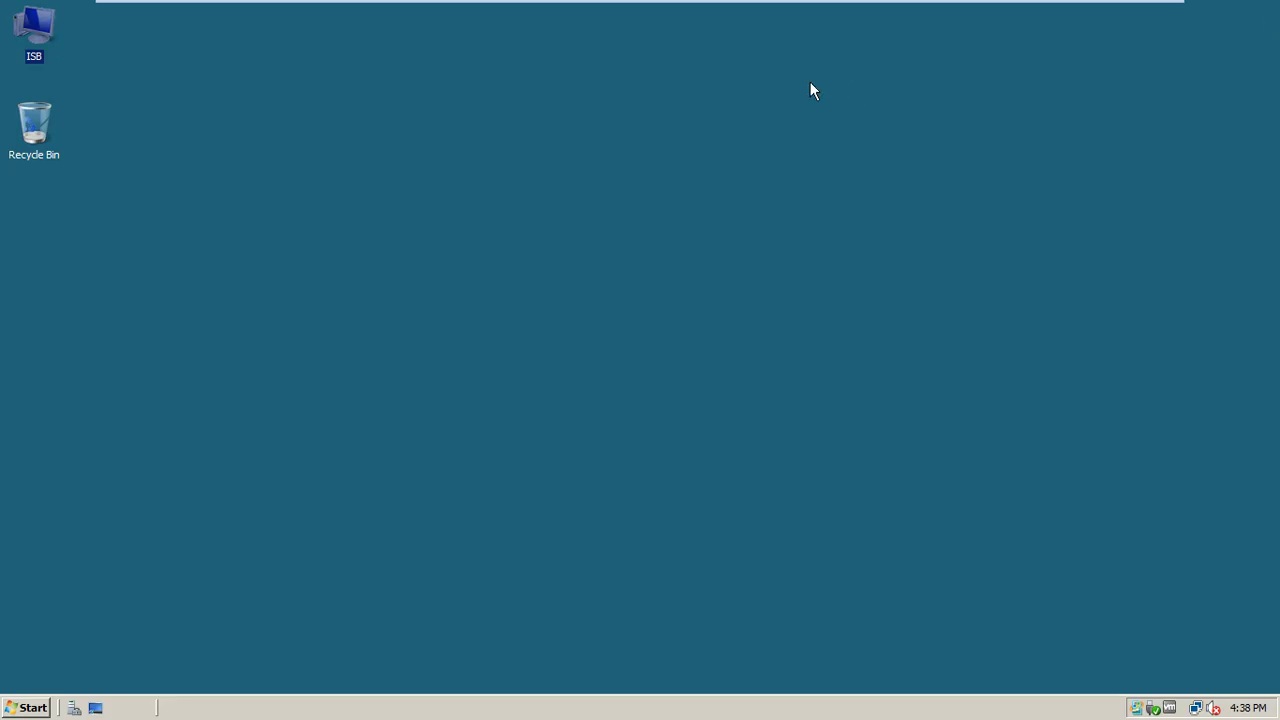
# On ISB-Mem1-Srv8, open File Server Resource Manager and list its quotas, showing C:\UsersDocs at 100 MB
pyautogui.moveTo(817, 4)
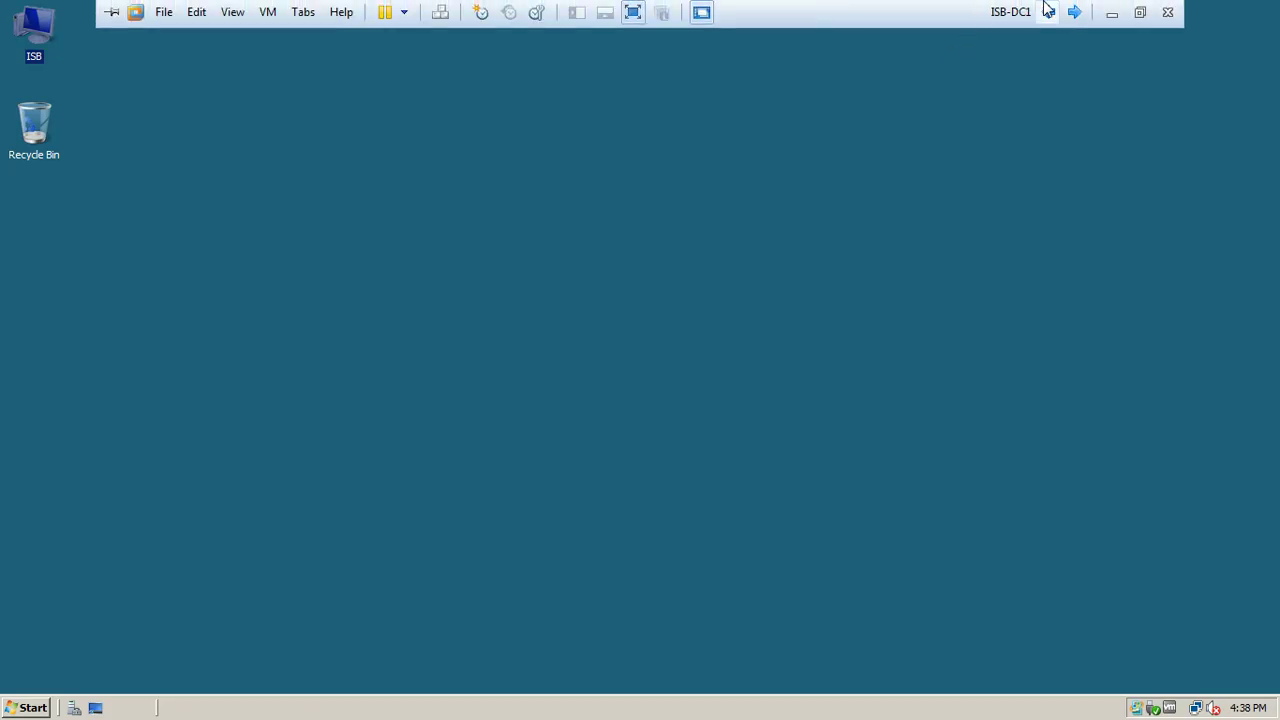
pyautogui.click(1074, 11)
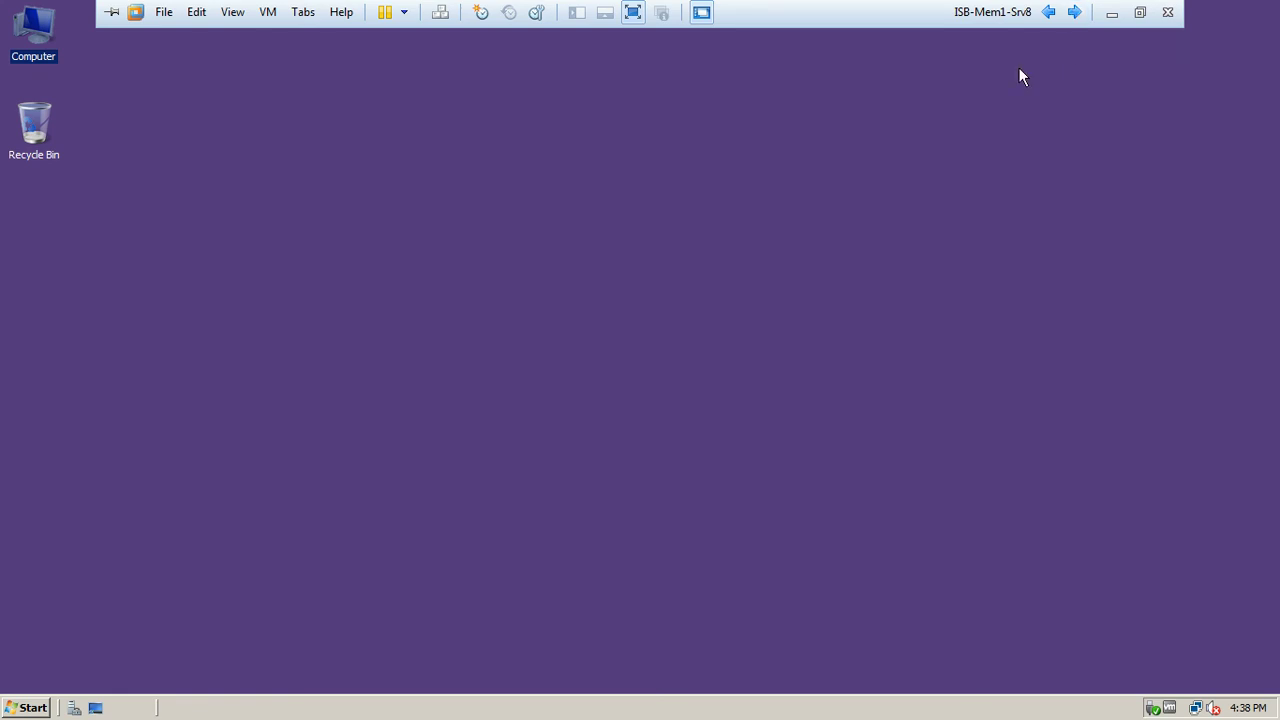
pyautogui.click(24, 708)
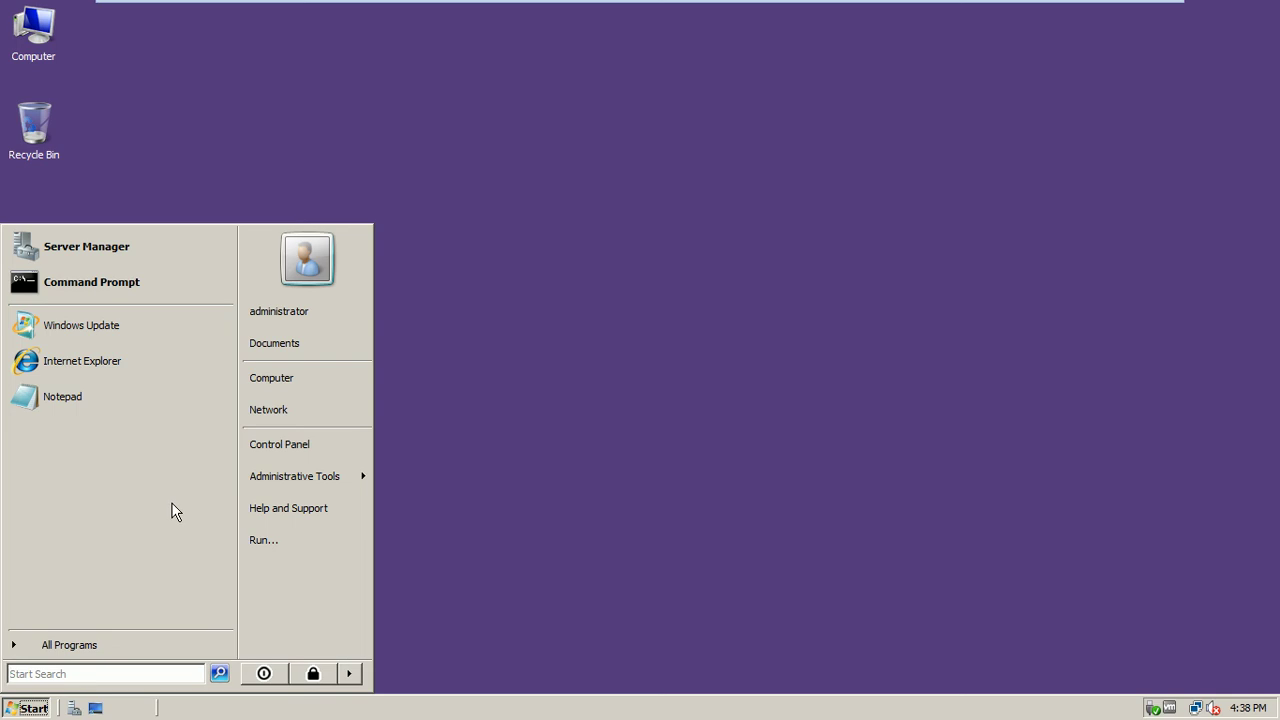
pyautogui.moveTo(337, 479)
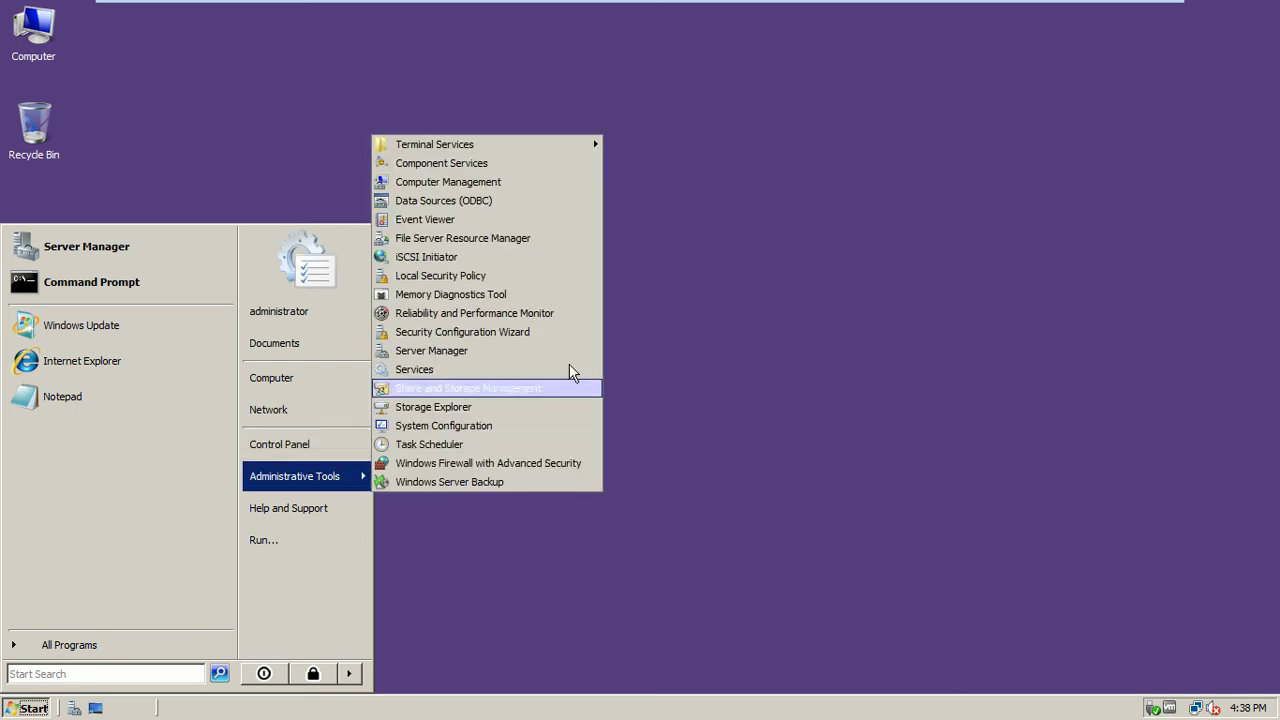
pyautogui.click(514, 243)
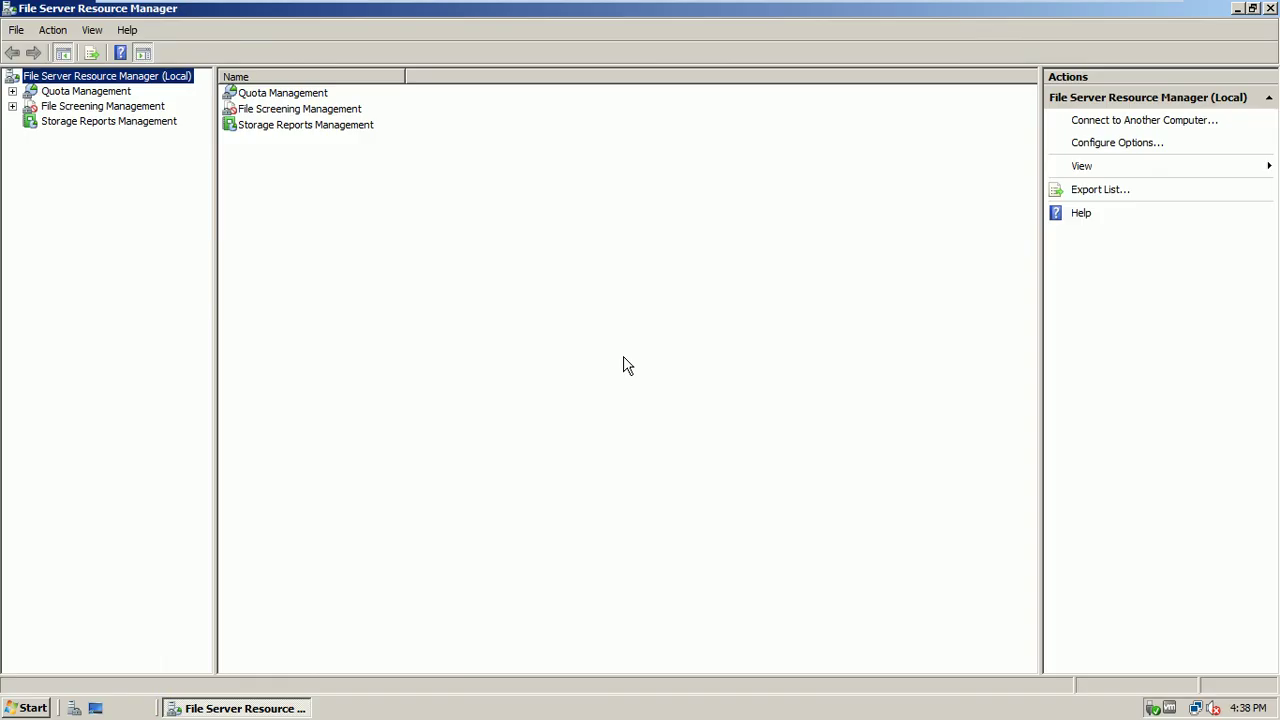
pyautogui.click(12, 91)
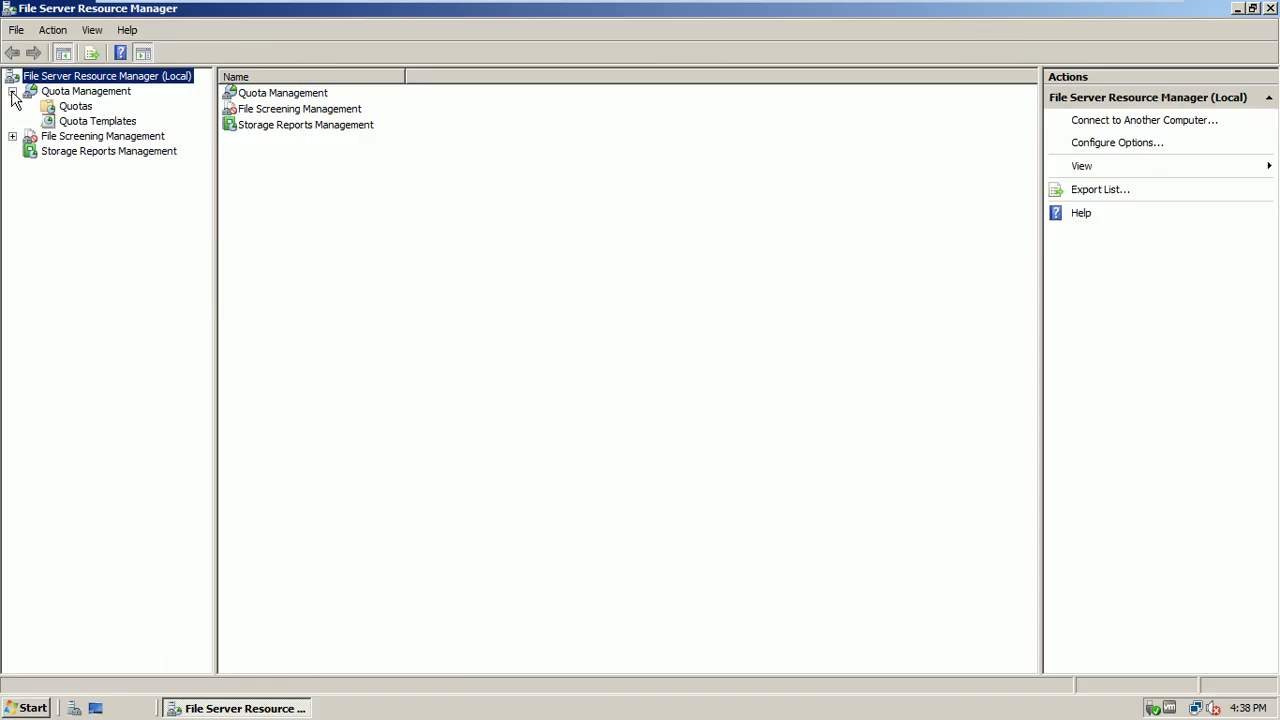
pyautogui.click(66, 106)
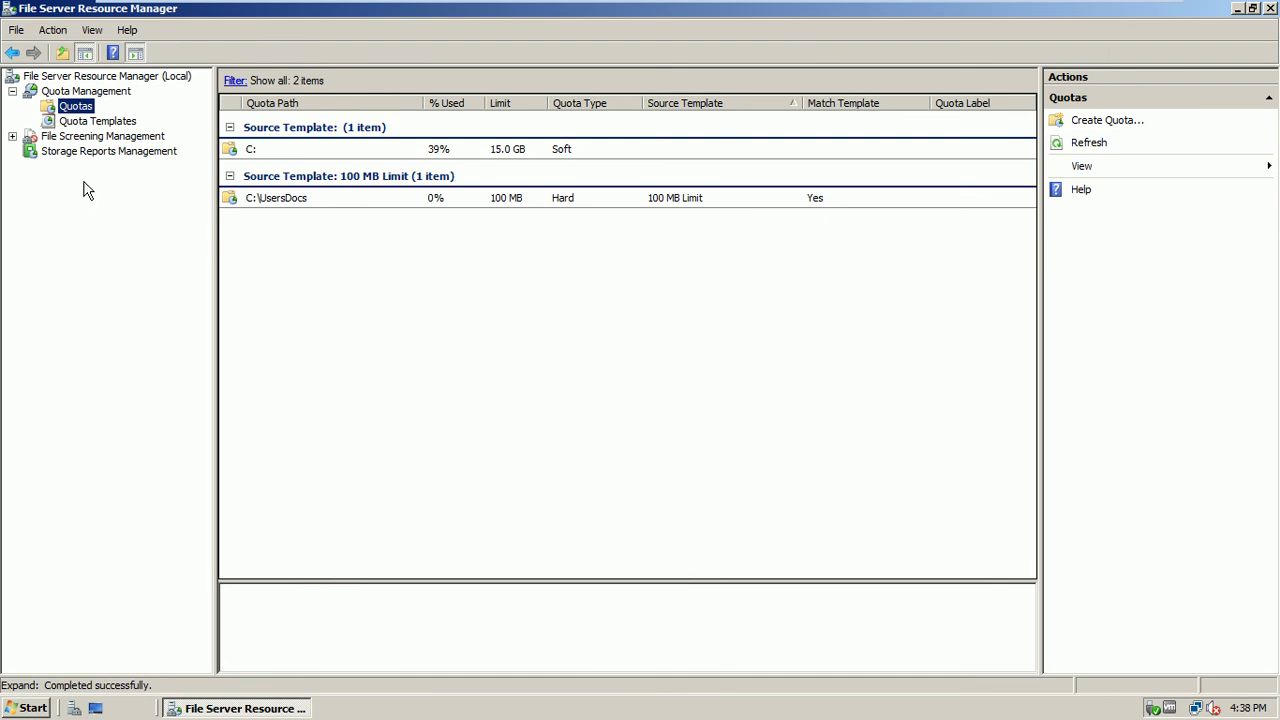
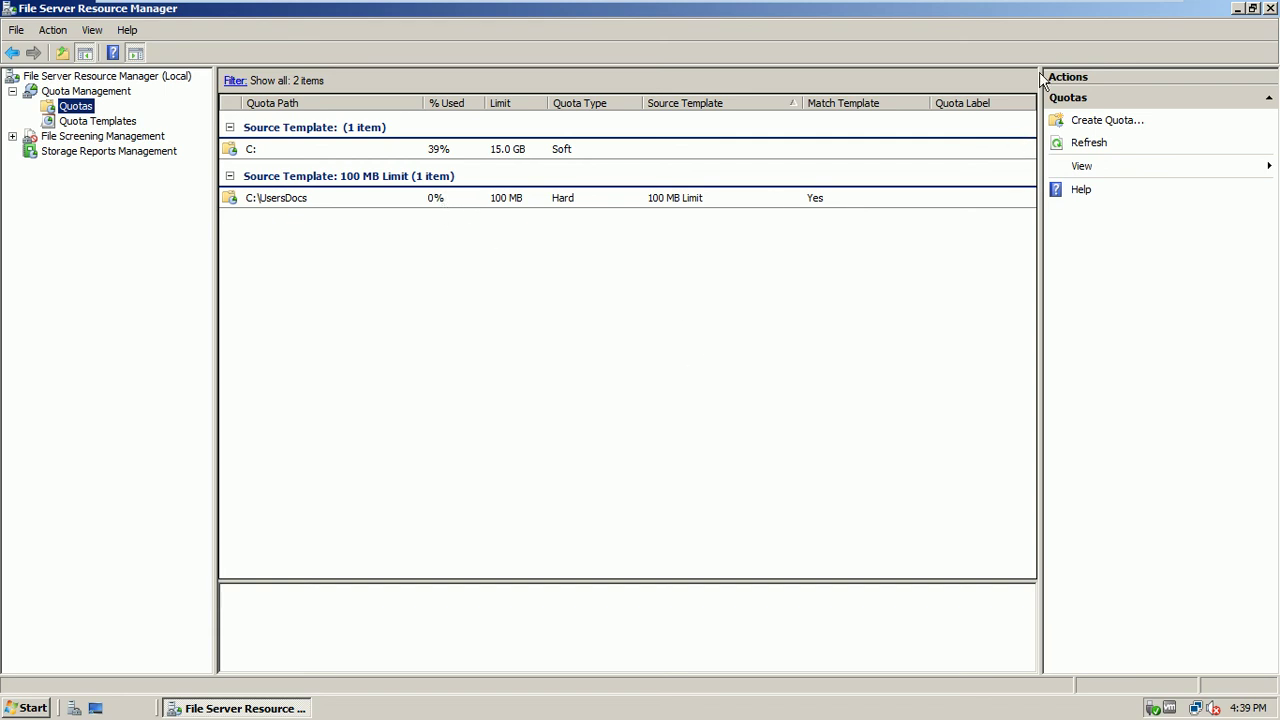
# Close File Server Resource Manager and launch Server Manager from the taskbar
pyautogui.click(1271, 9)
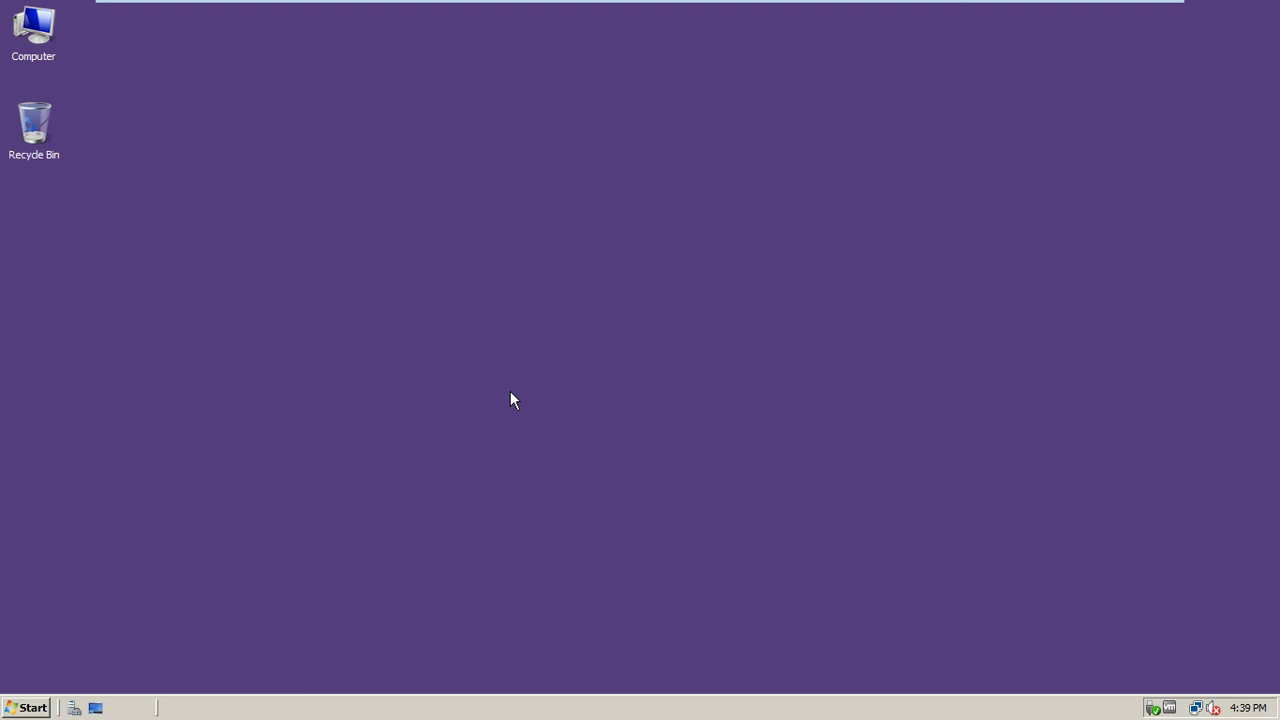
pyautogui.click(74, 706)
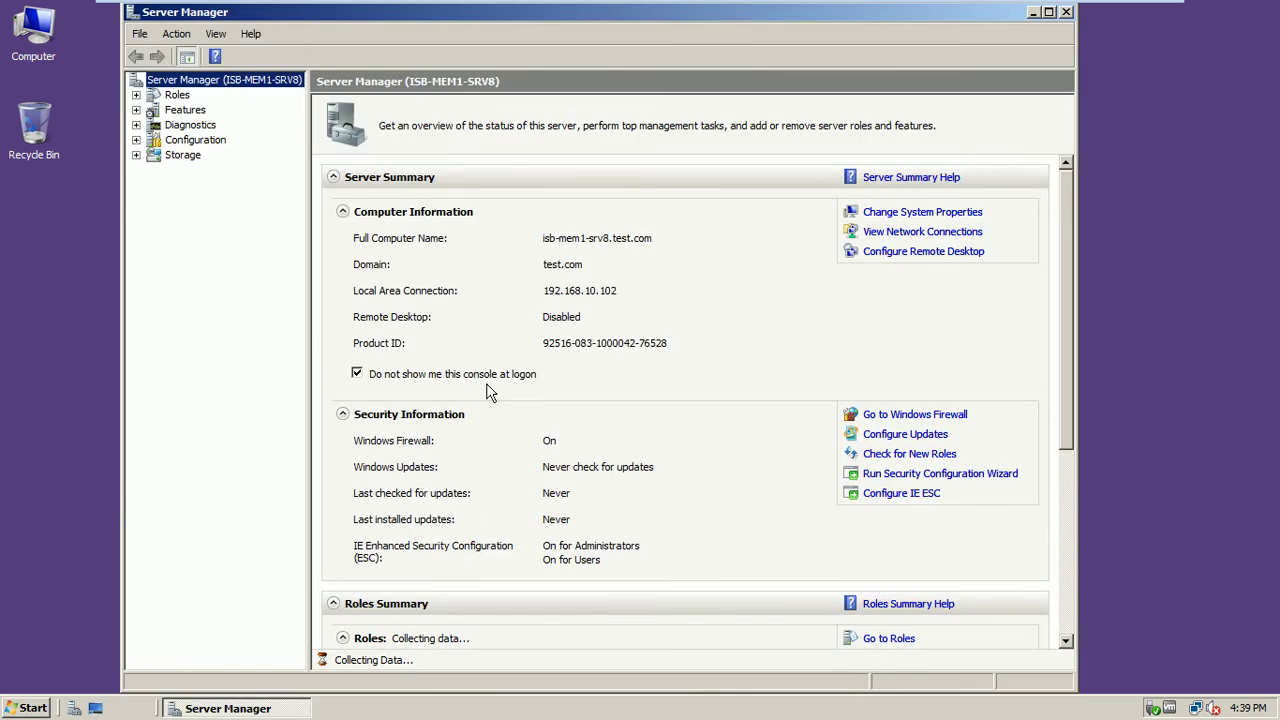
pyautogui.click(1110, 13)
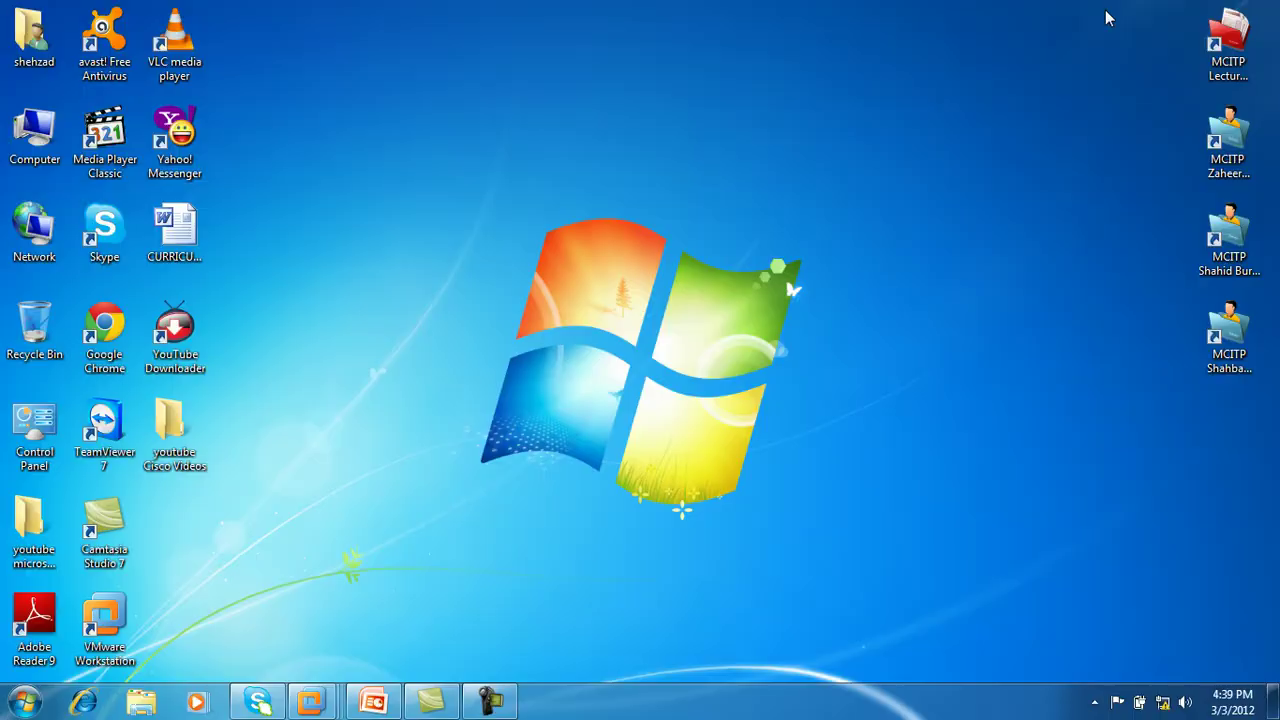
pyautogui.click(374, 702)
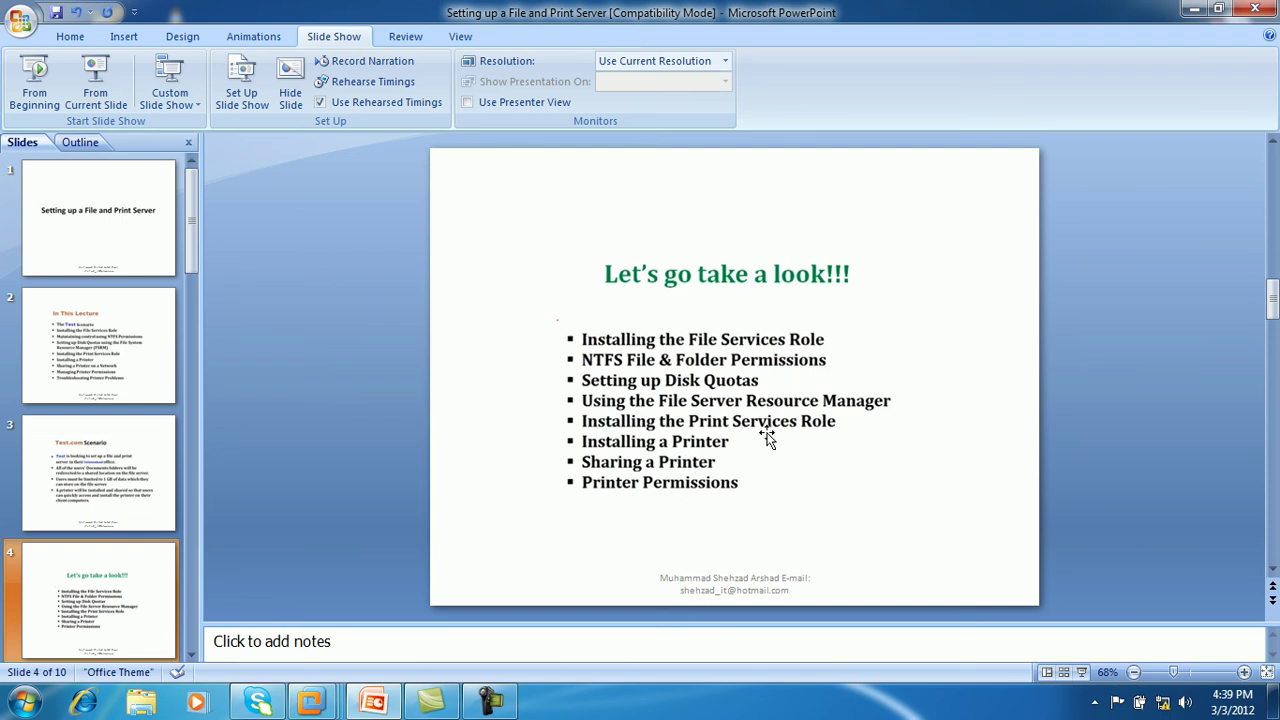
pyautogui.click(1207, 10)
pyautogui.click(311, 700)
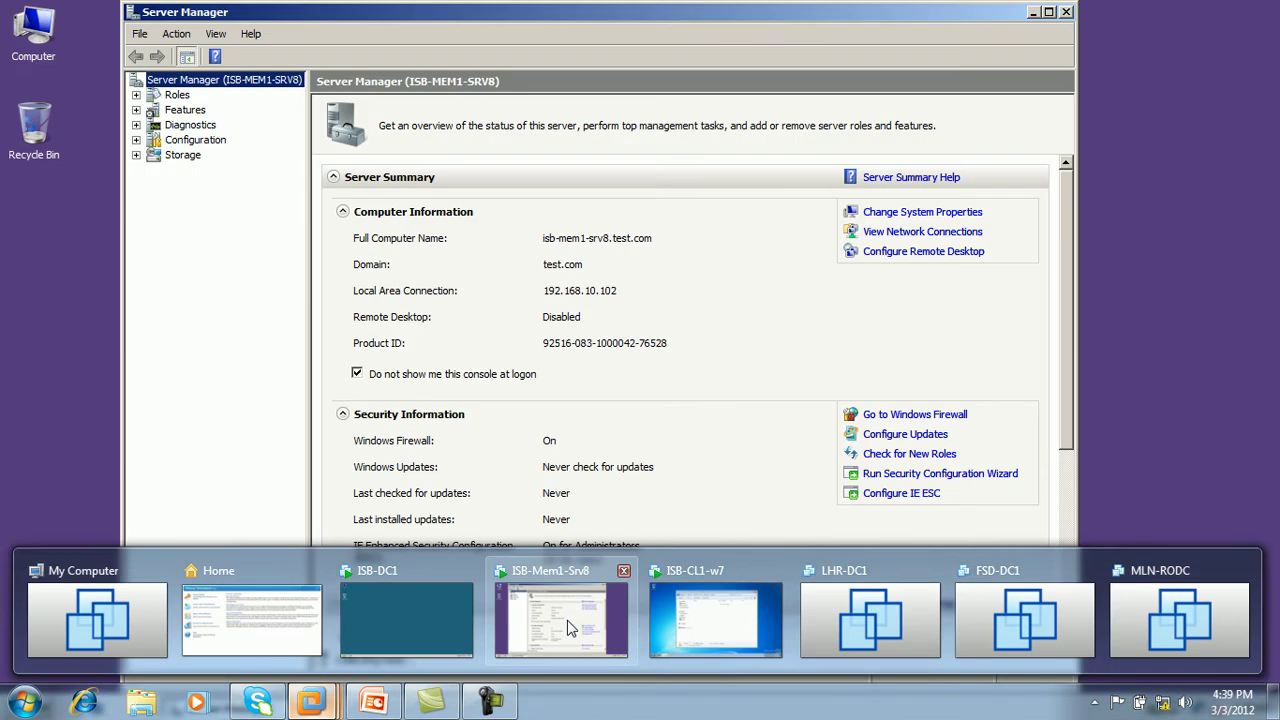
pyautogui.click(572, 628)
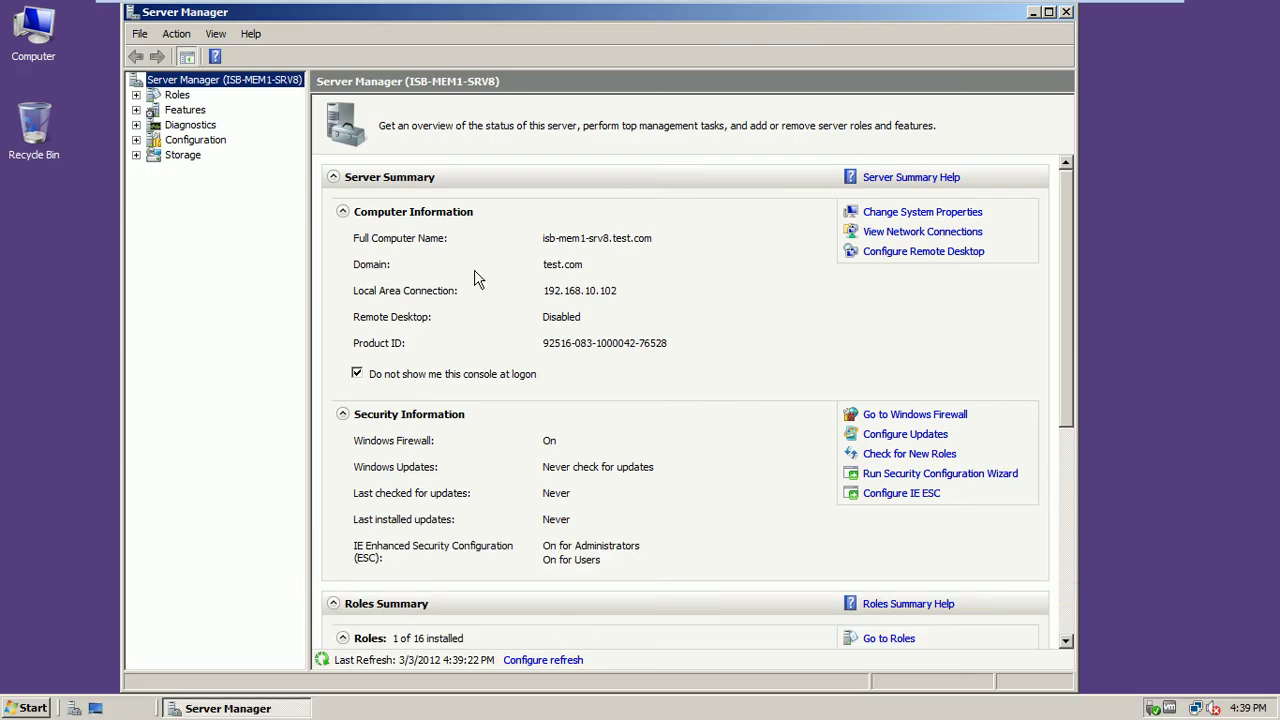
# From the Roles summary, start Add Roles and select Print Services
pyautogui.click(181, 96)
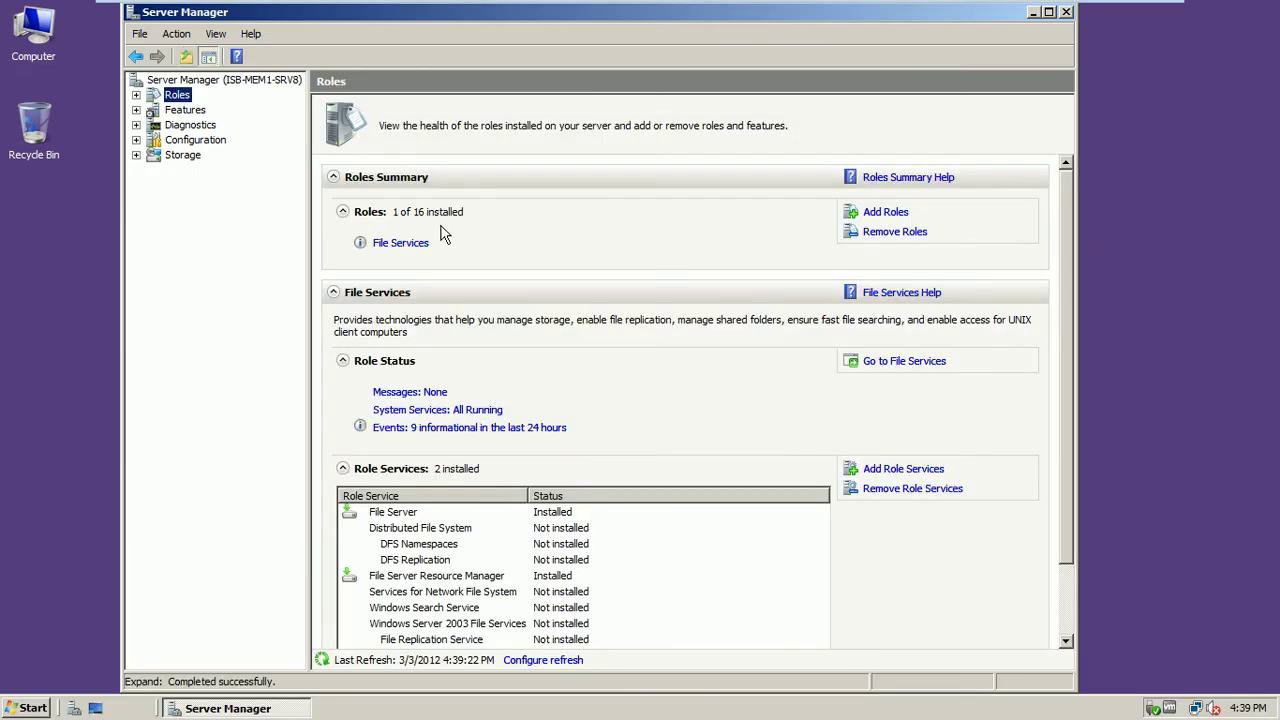
pyautogui.click(895, 214)
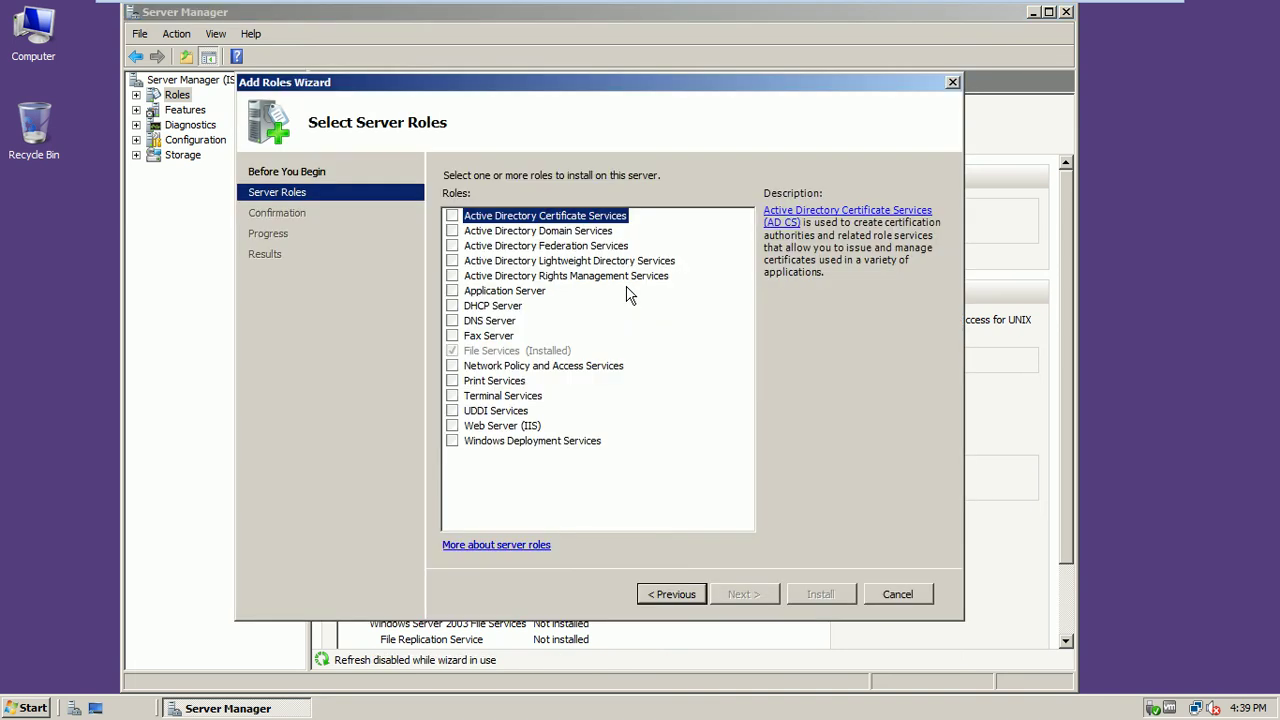
pyautogui.click(452, 381)
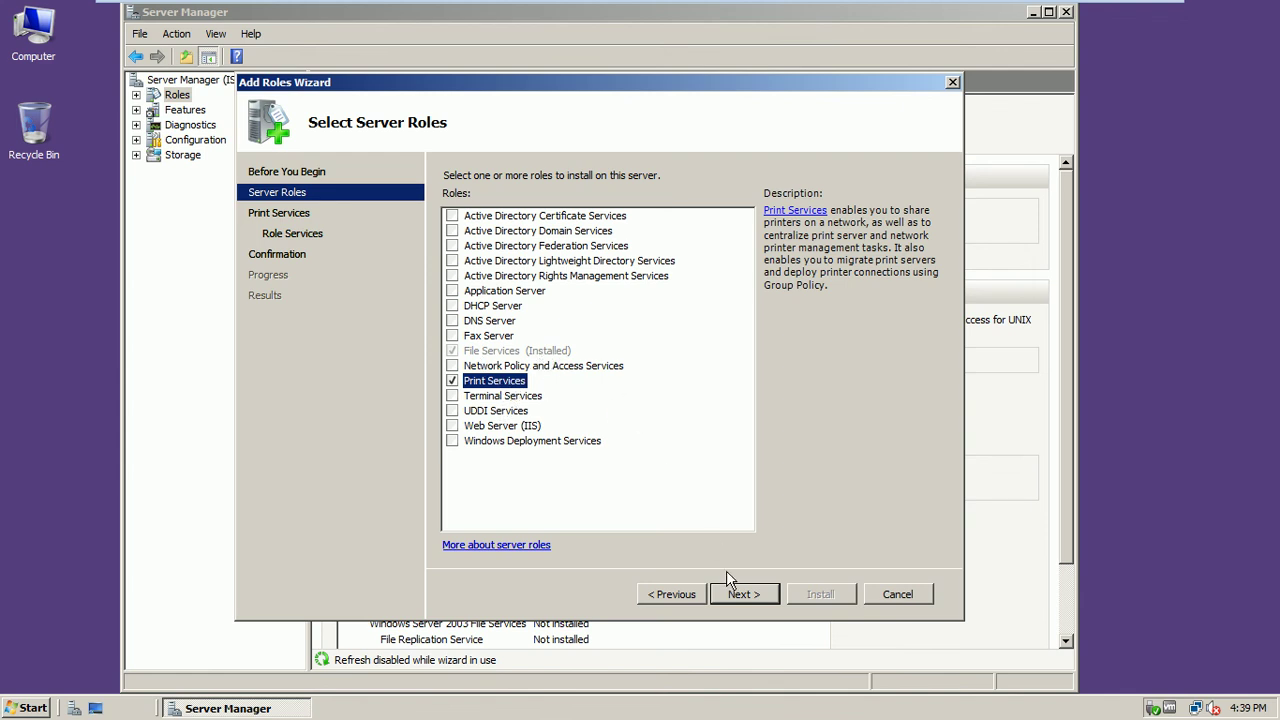
pyautogui.click(742, 594)
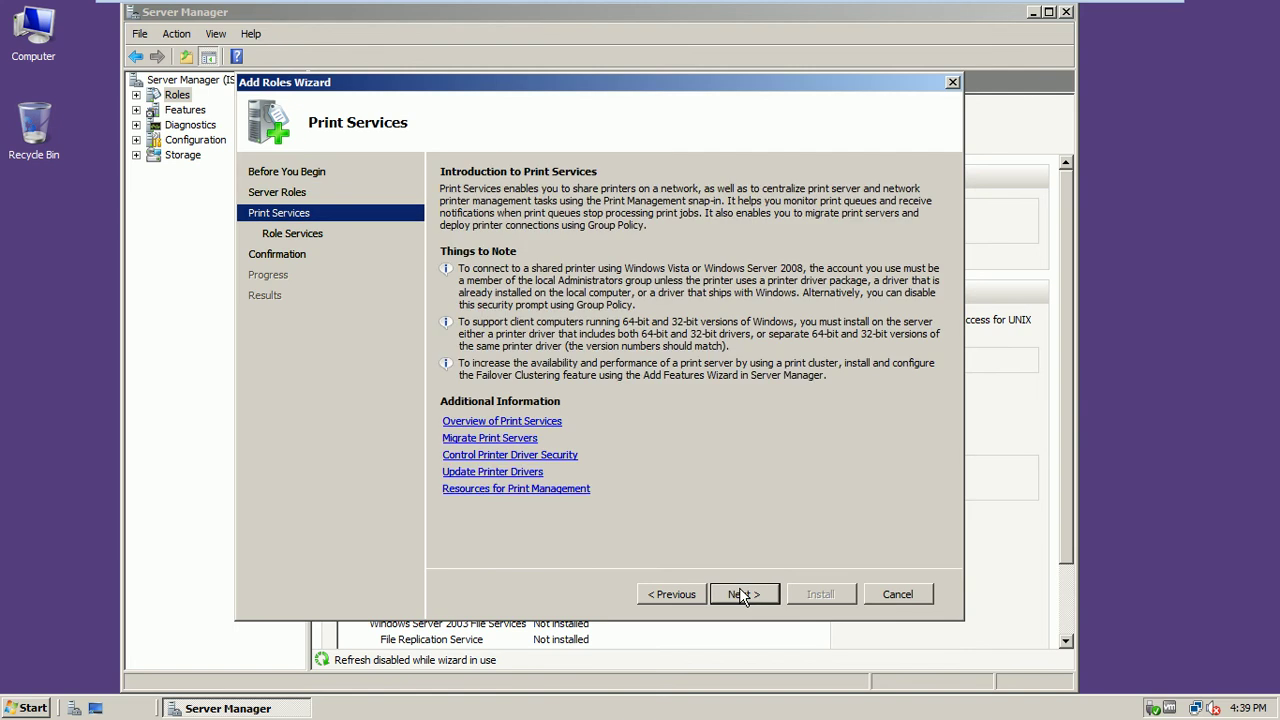
# Keep only the Print Server role service and continue to the confirmation page
pyautogui.click(742, 594)
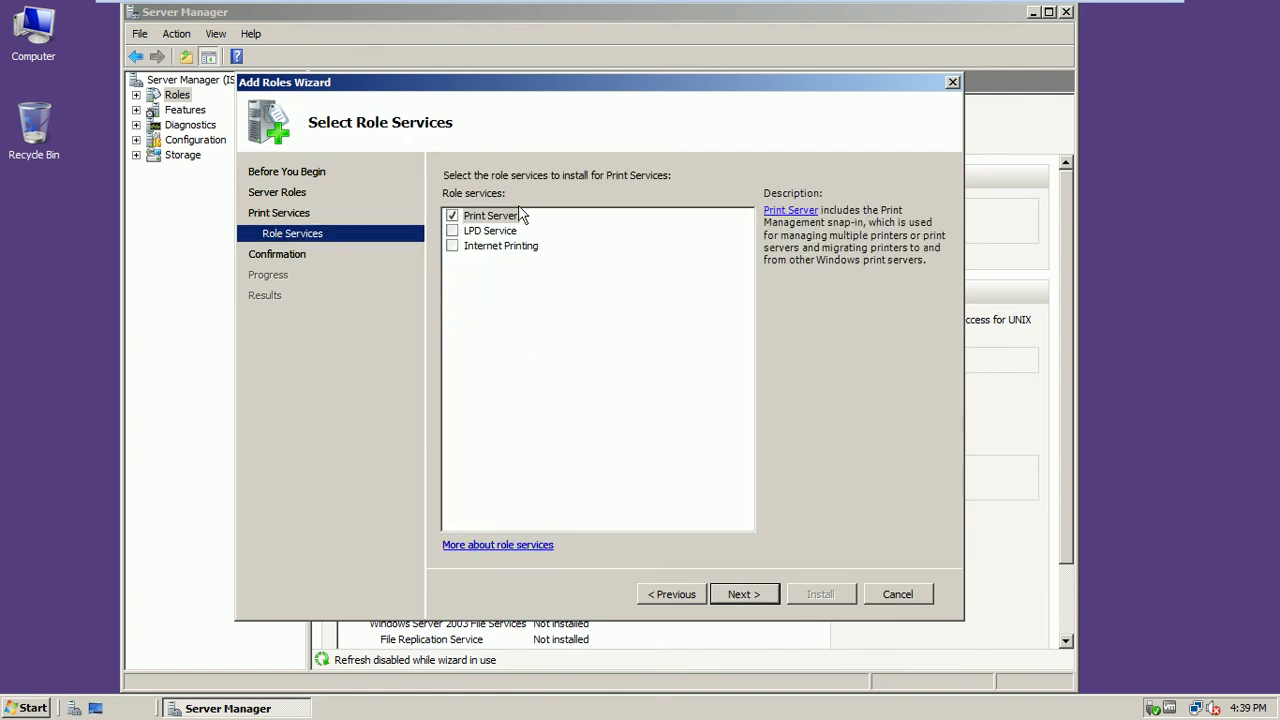
pyautogui.click(512, 232)
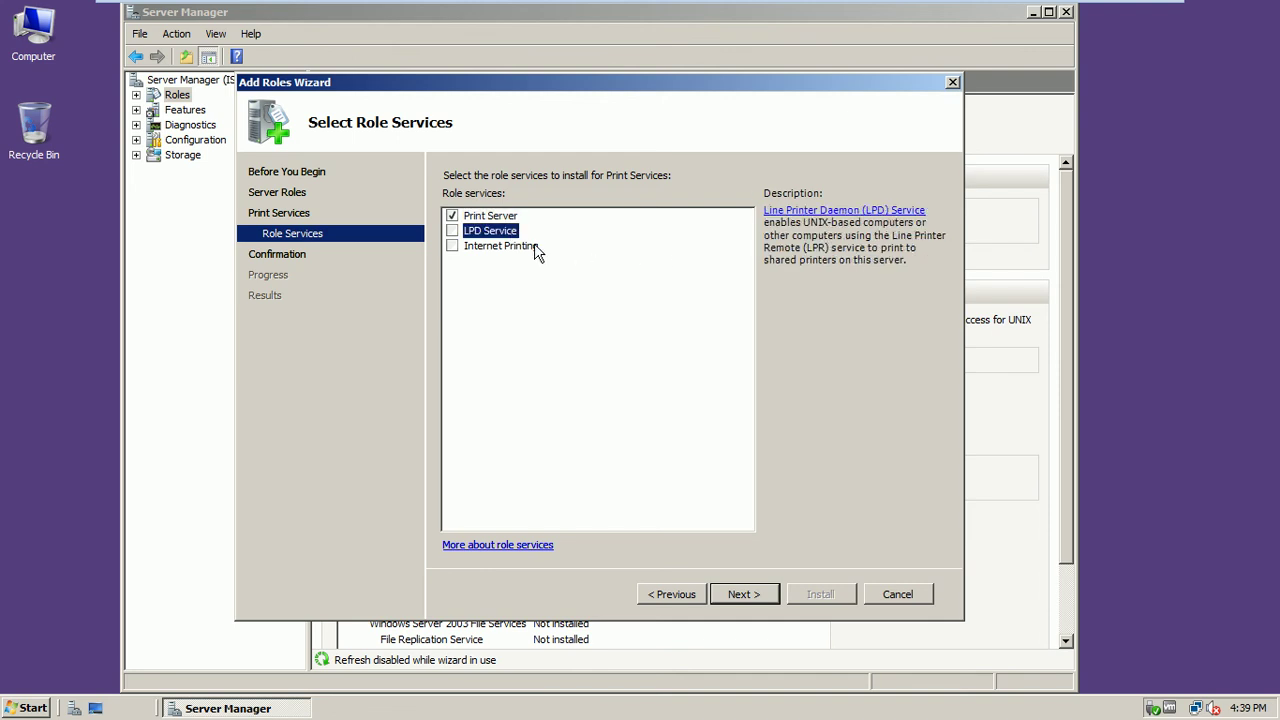
pyautogui.click(536, 248)
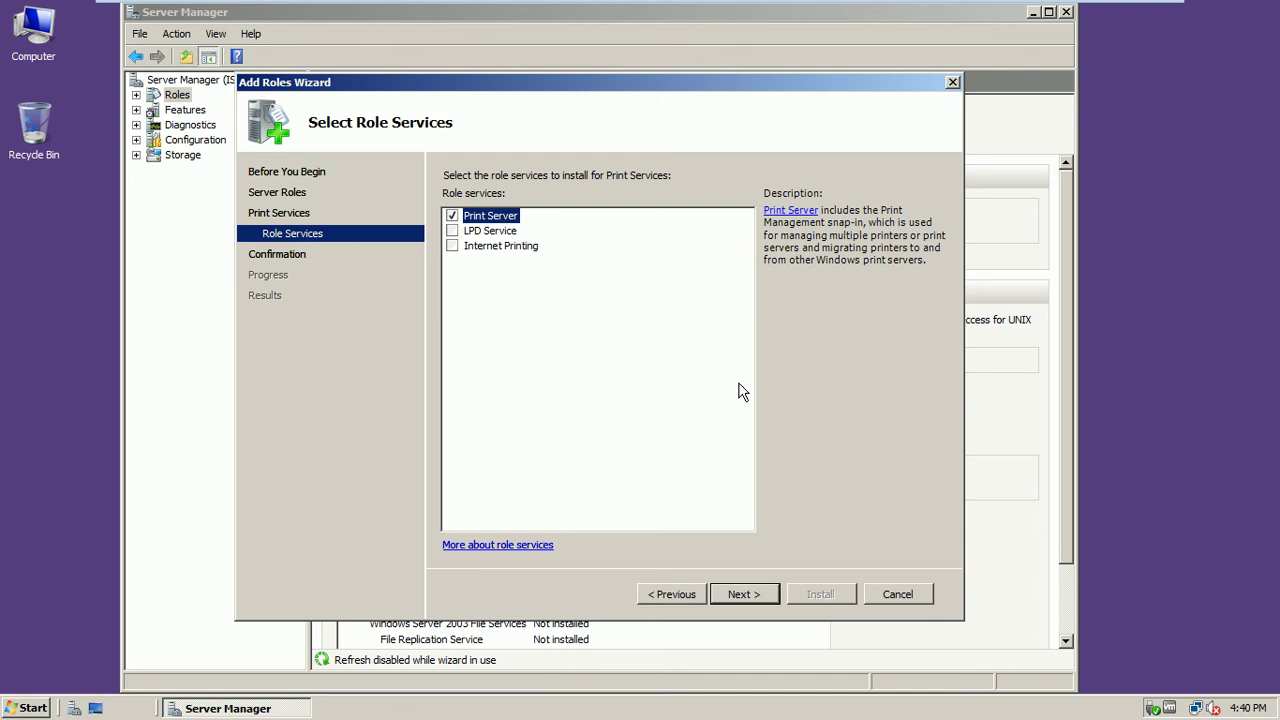
pyautogui.click(752, 605)
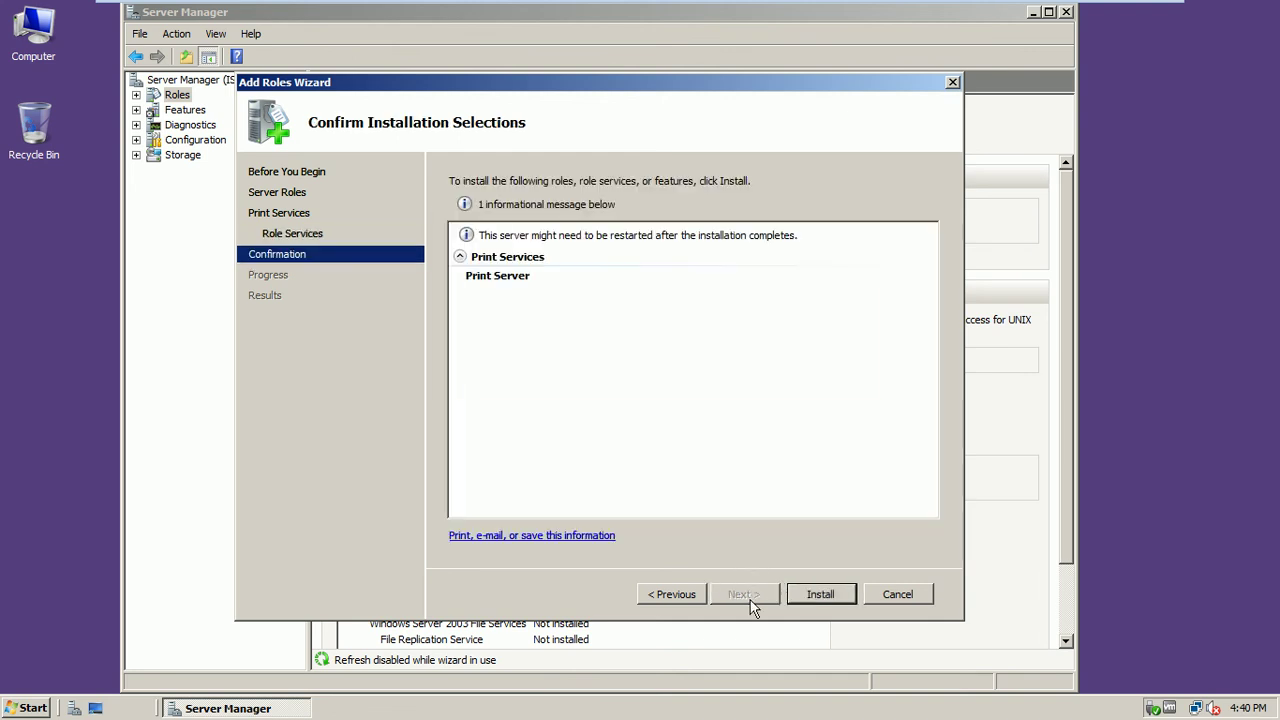
# Install Print Services and close the wizard once installation succeeds
pyautogui.click(808, 605)
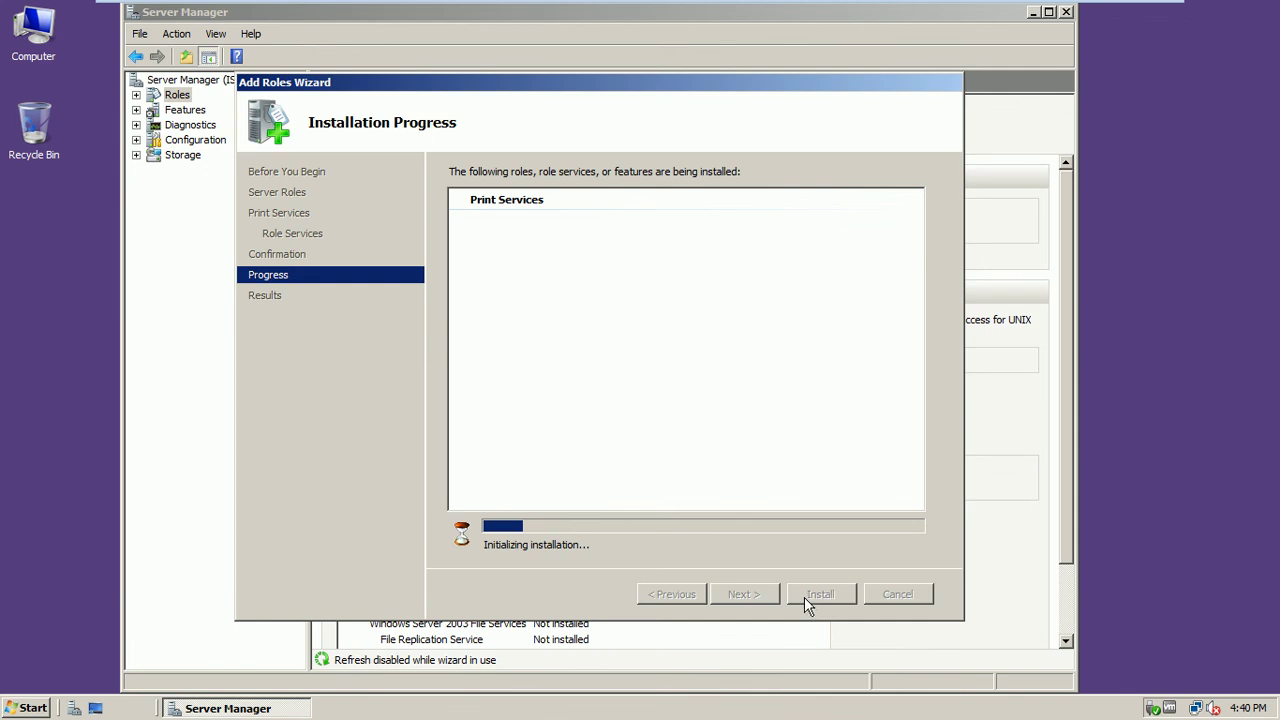
pyautogui.moveTo(1020, 8)
pyautogui.click(1138, 12)
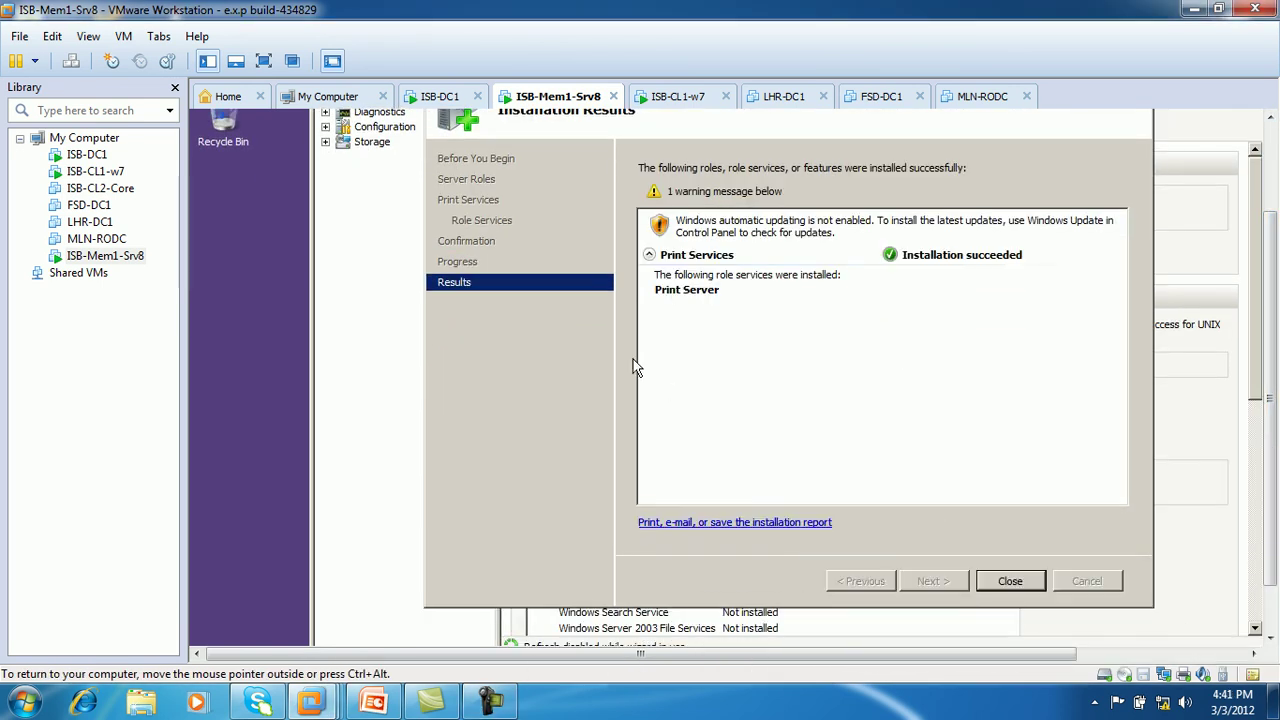
pyautogui.click(264, 61)
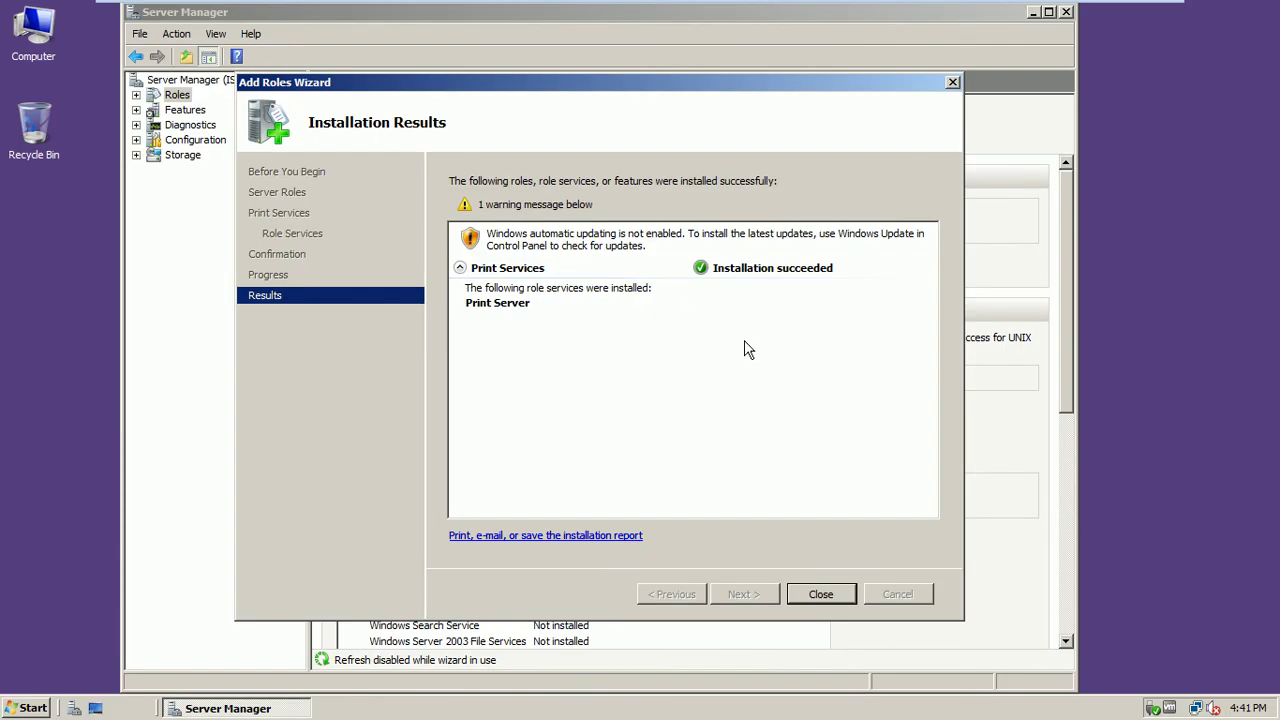
pyautogui.click(815, 594)
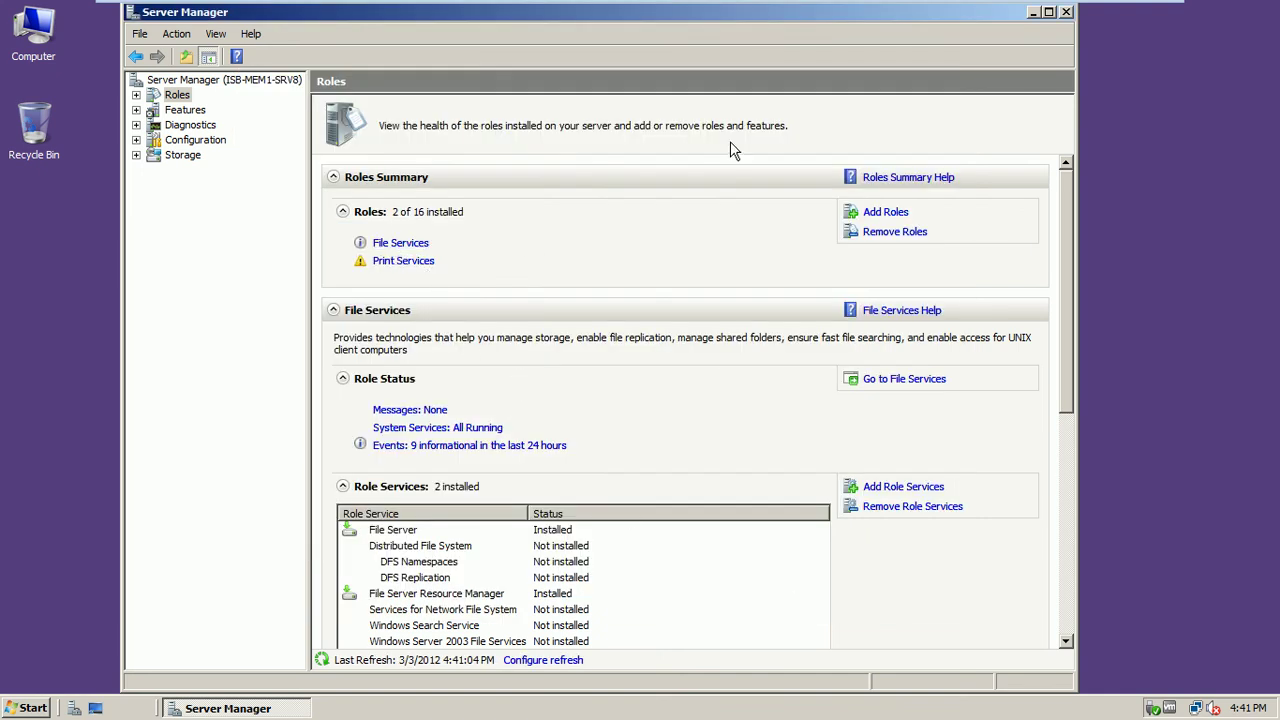
# Close Server Manager
pyautogui.click(1066, 12)
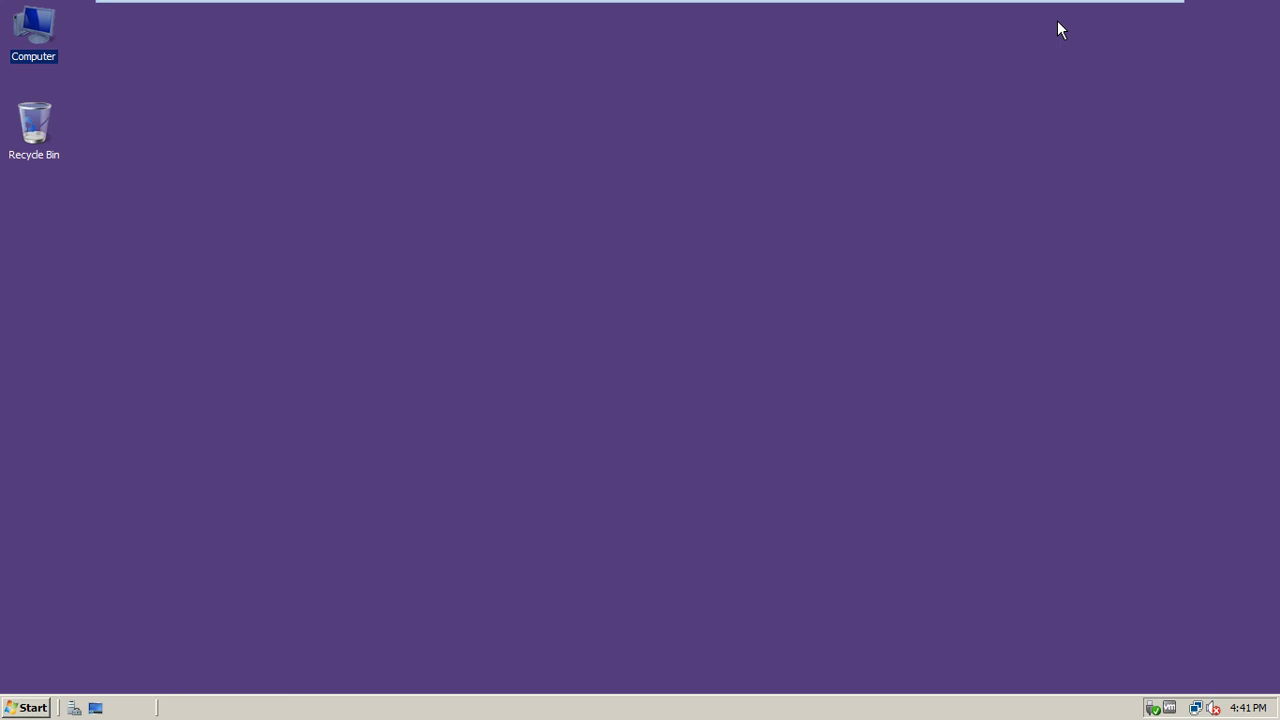
pyautogui.rightClick(636, 124)
pyautogui.click(586, 201)
# Enable the Printers item in the Start menu customization, apply, and check the Start menu
pyautogui.click(26, 708)
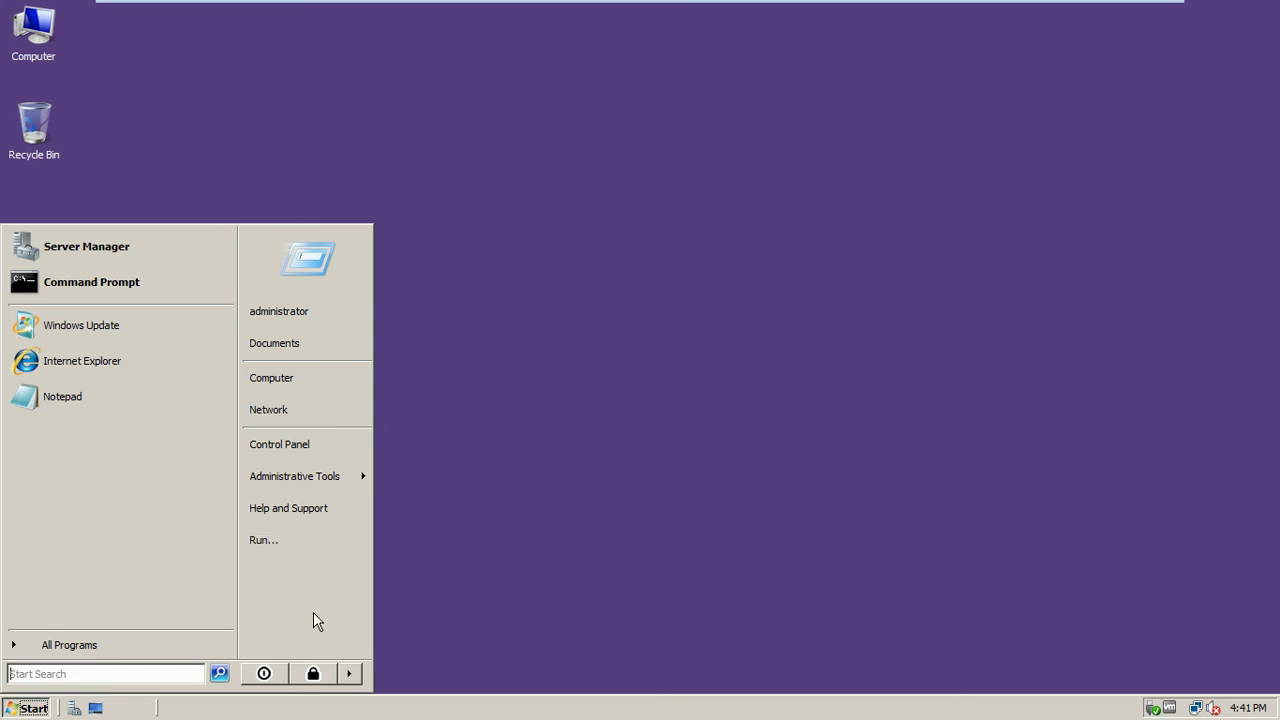
pyautogui.rightClick(293, 591)
pyautogui.click(310, 600)
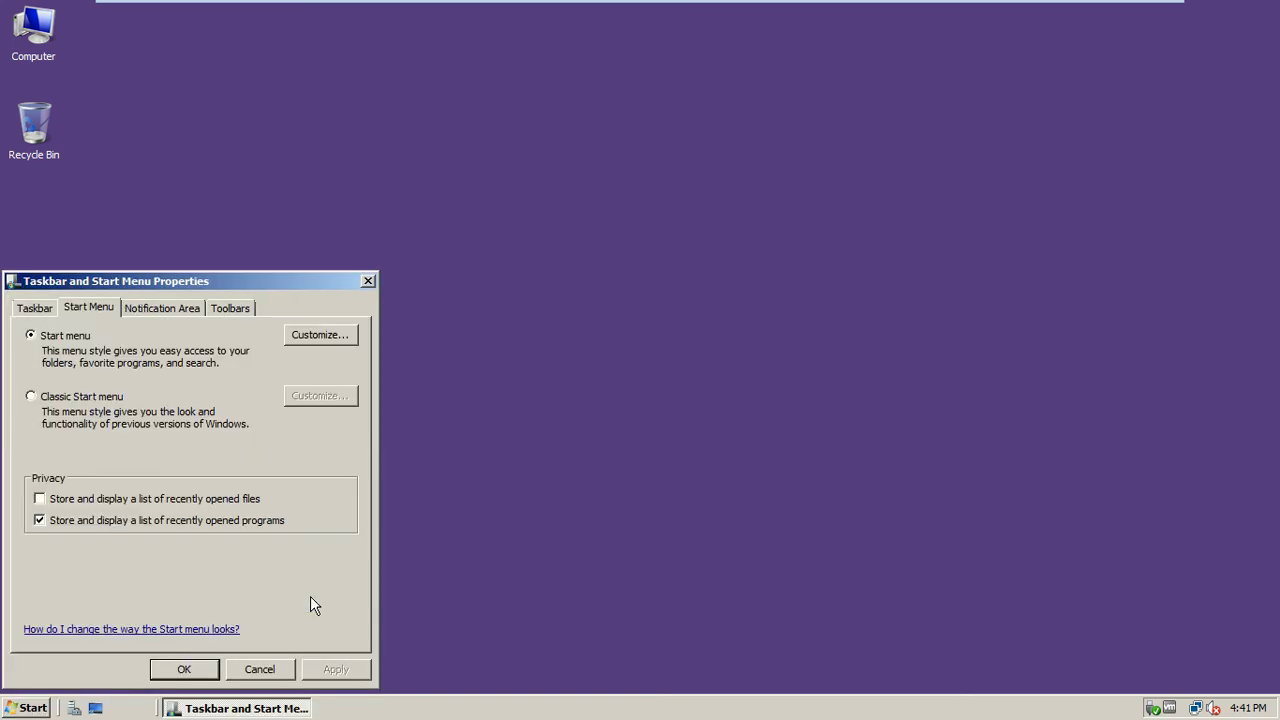
pyautogui.click(310, 335)
pyautogui.moveTo(344, 328); pyautogui.dragTo(343, 423)
pyautogui.click(31, 394)
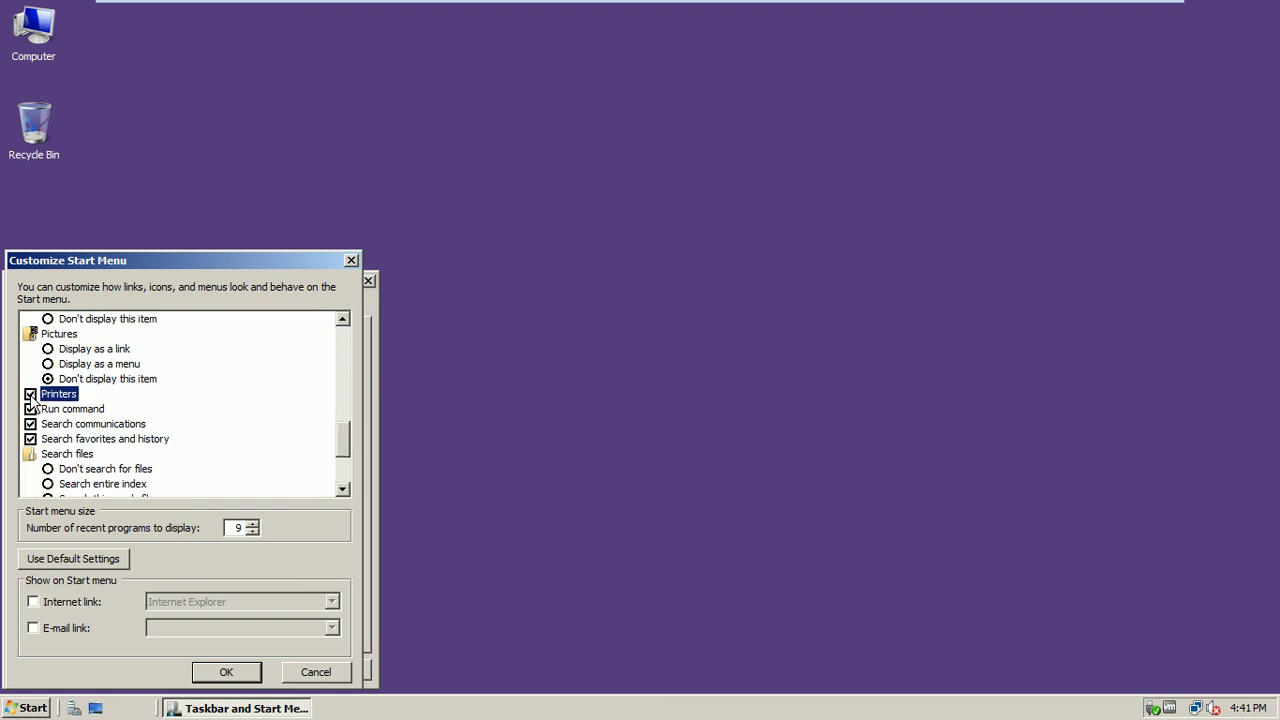
pyautogui.moveTo(342, 435); pyautogui.dragTo(343, 459)
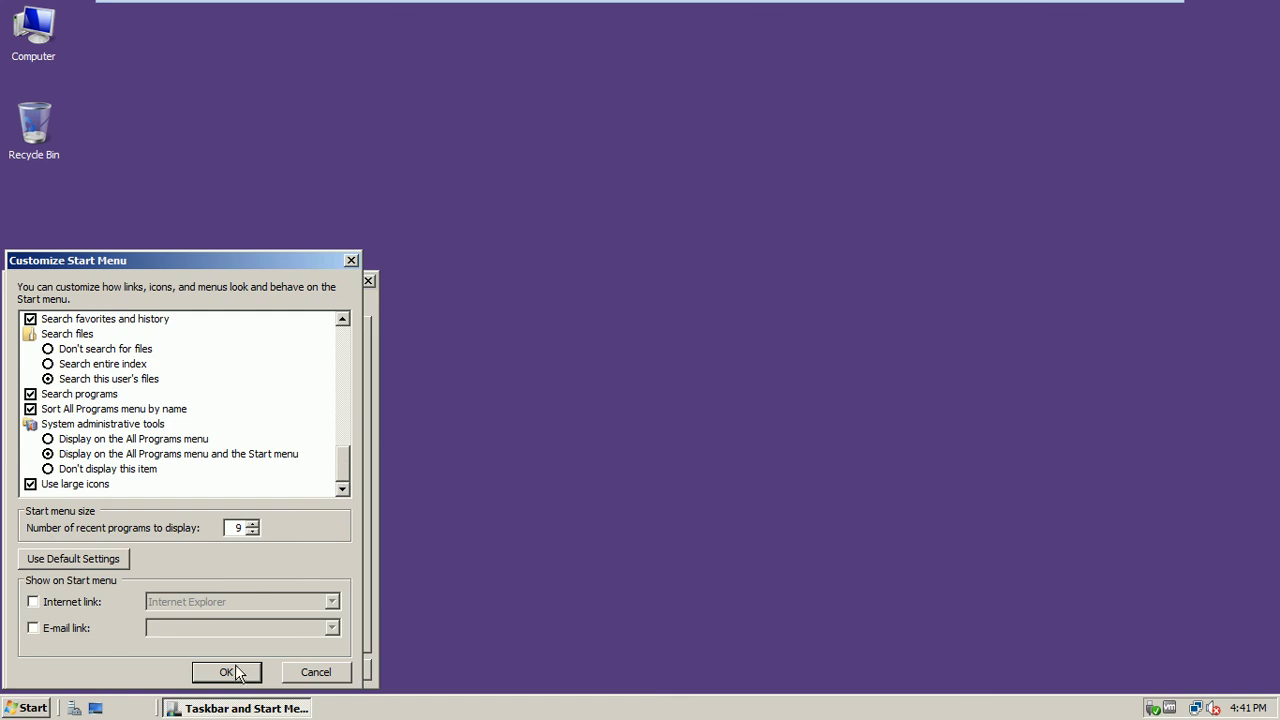
pyautogui.click(238, 671)
pyautogui.click(333, 670)
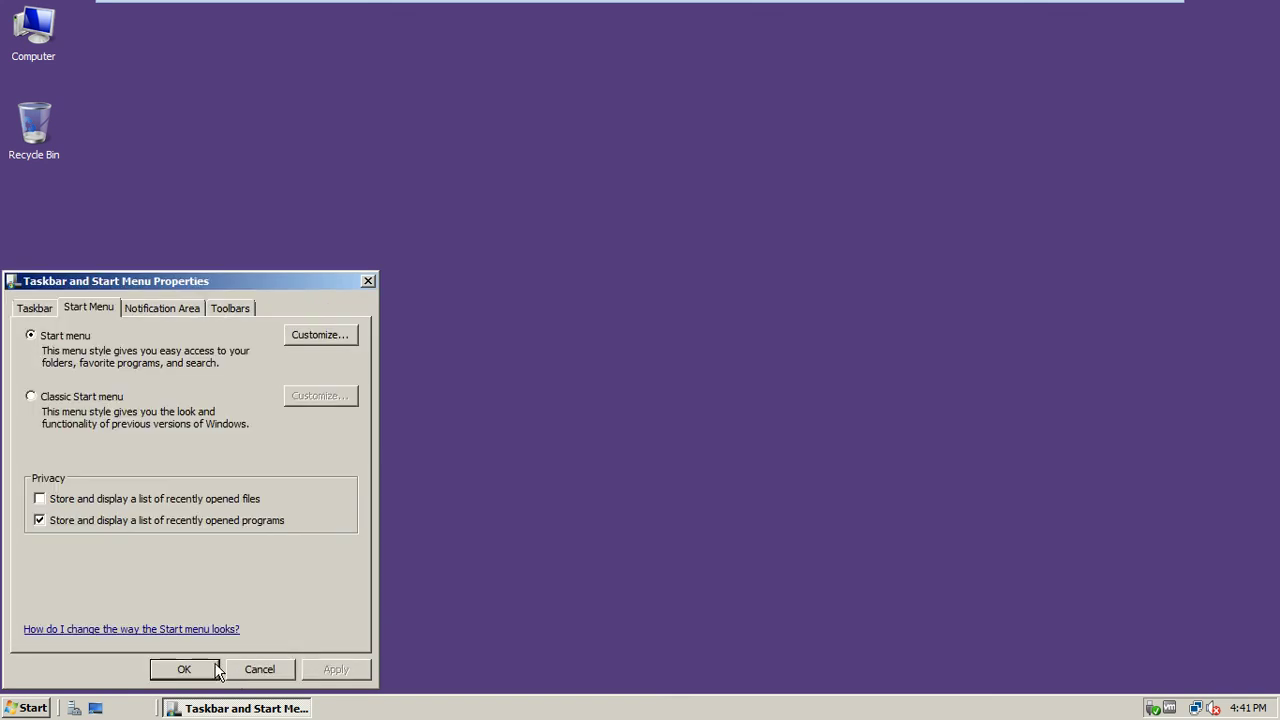
pyautogui.click(205, 669)
pyautogui.click(30, 708)
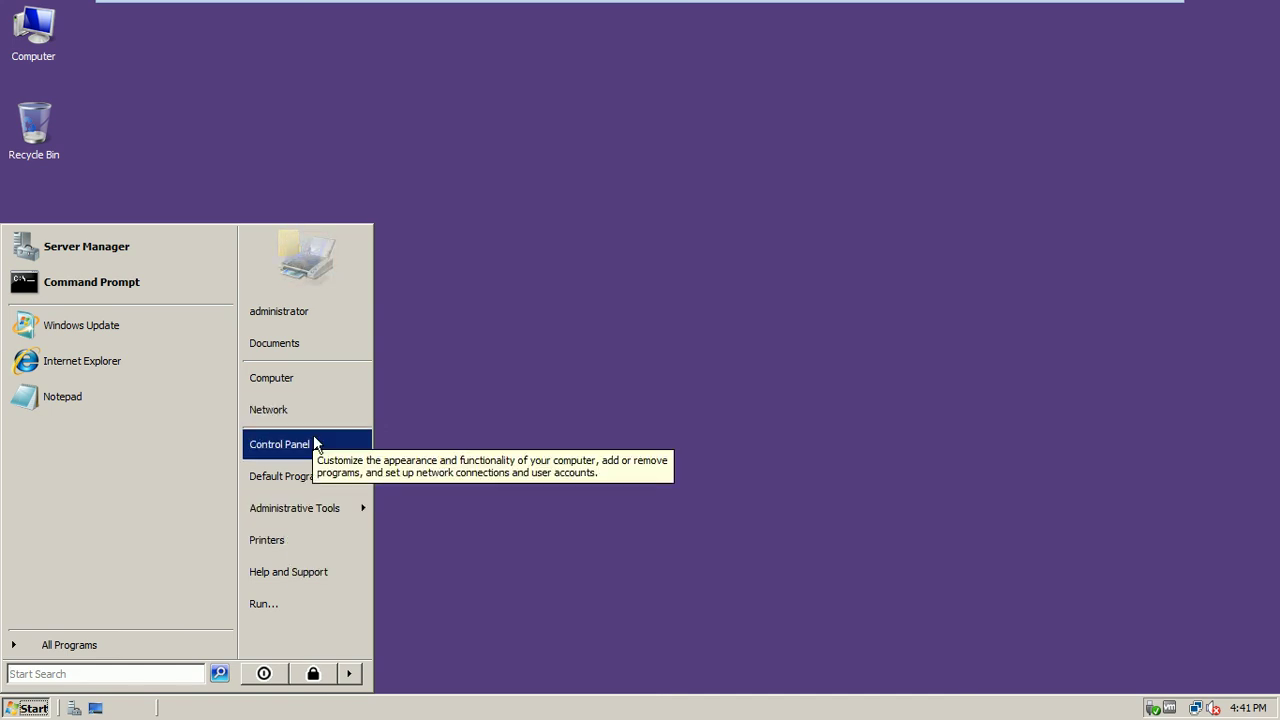
# Open the Printers folder maximized and widen the Name column to show full names
pyautogui.click(294, 541)
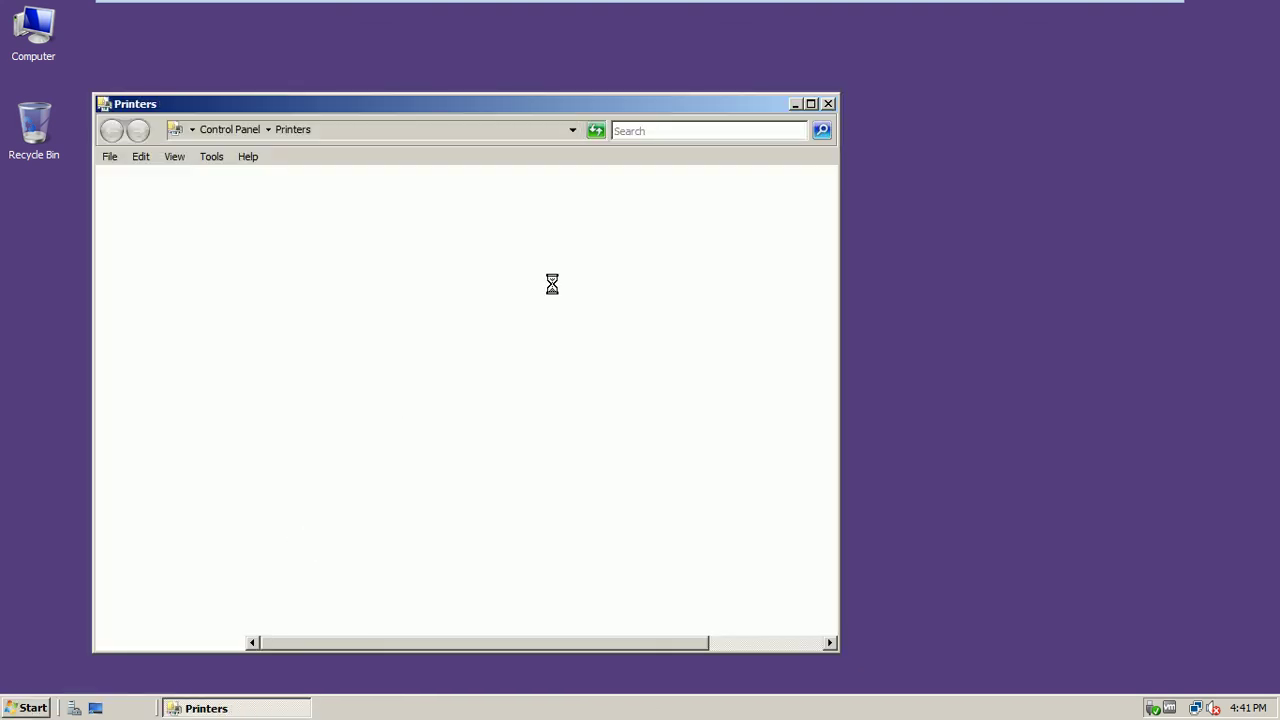
pyautogui.doubleClick(617, 106)
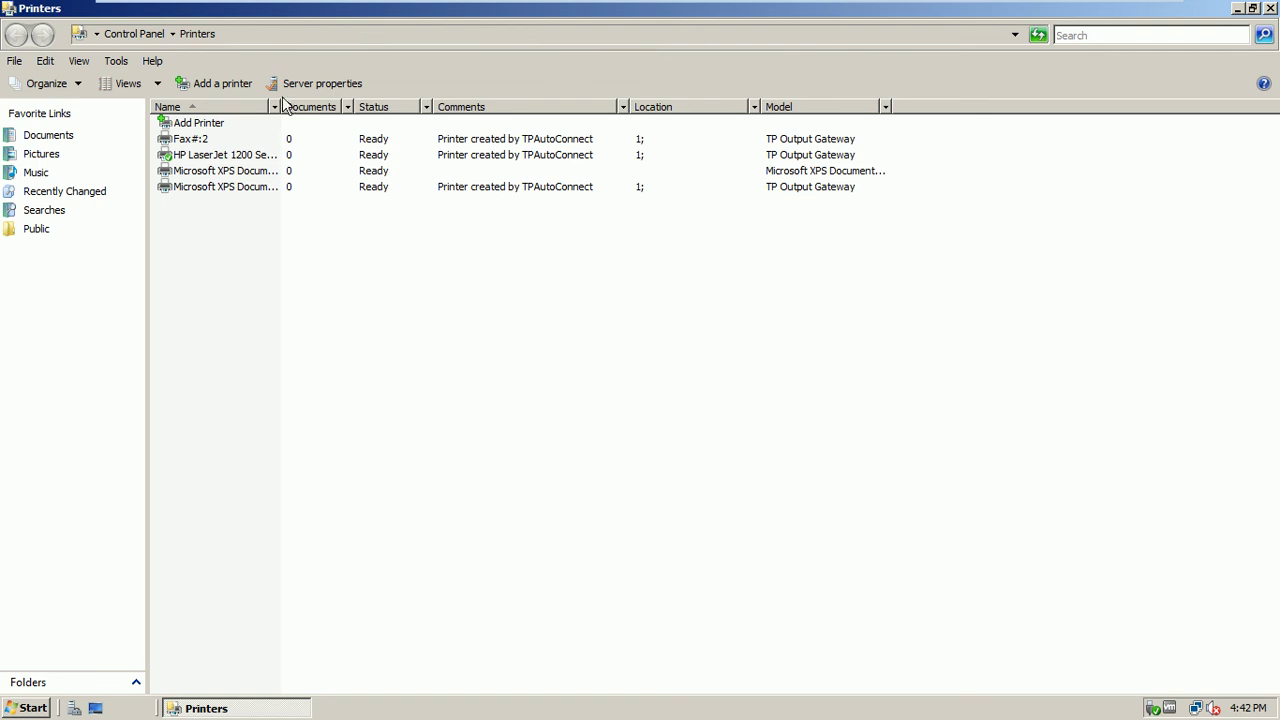
pyautogui.moveTo(355, 107); pyautogui.dragTo(363, 117)
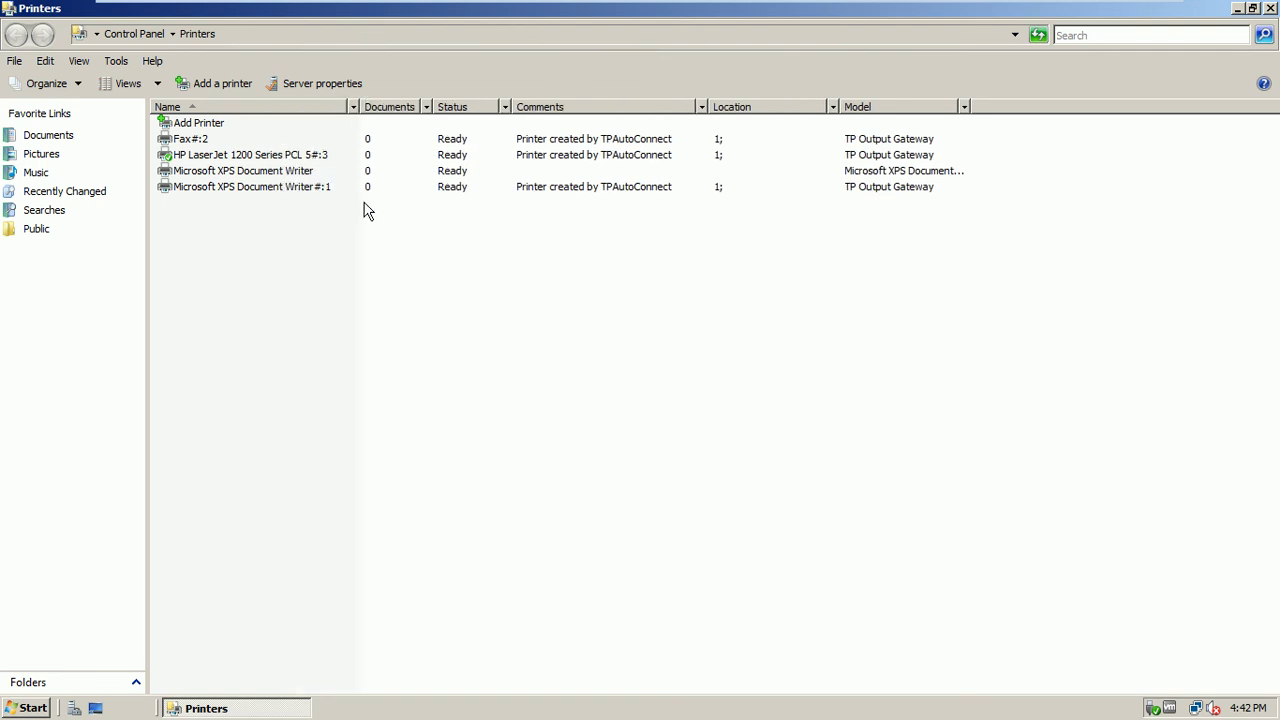
# Delete the HP LaserJet 1200 Series PCL 5#:3 printer and dismiss the default-printer notice
pyautogui.click(306, 156)
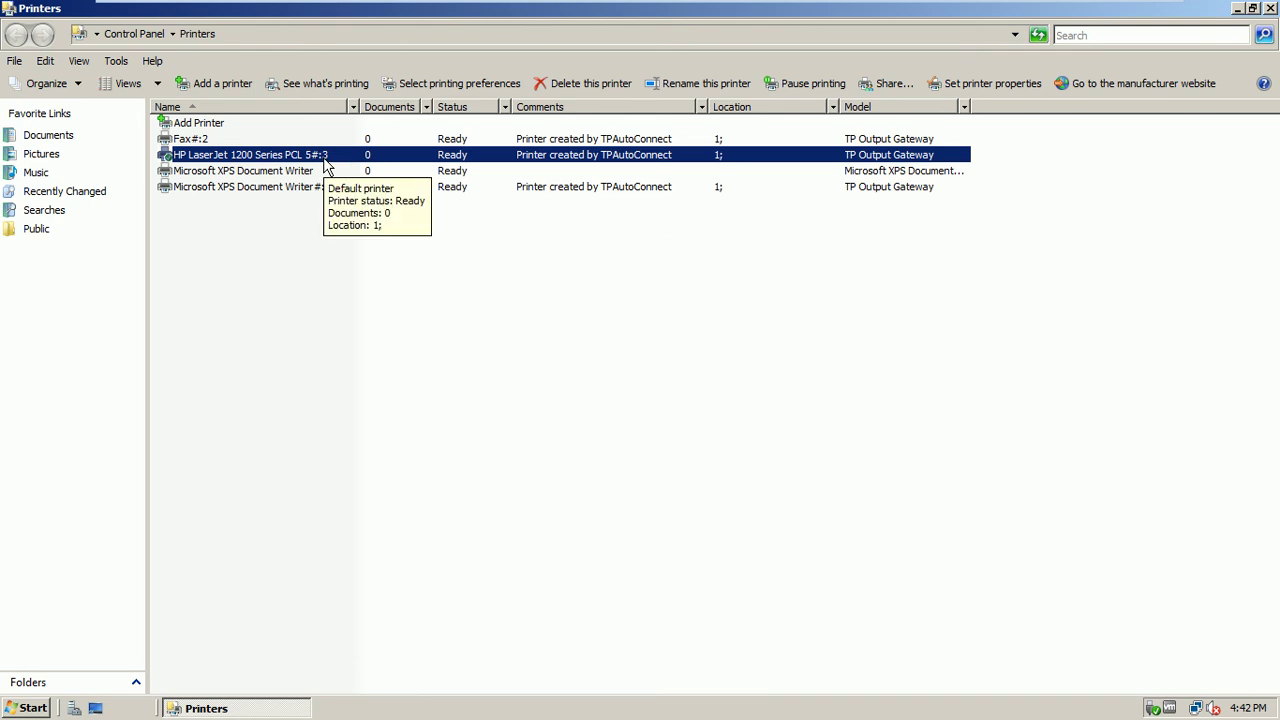
pyautogui.press('Delete')
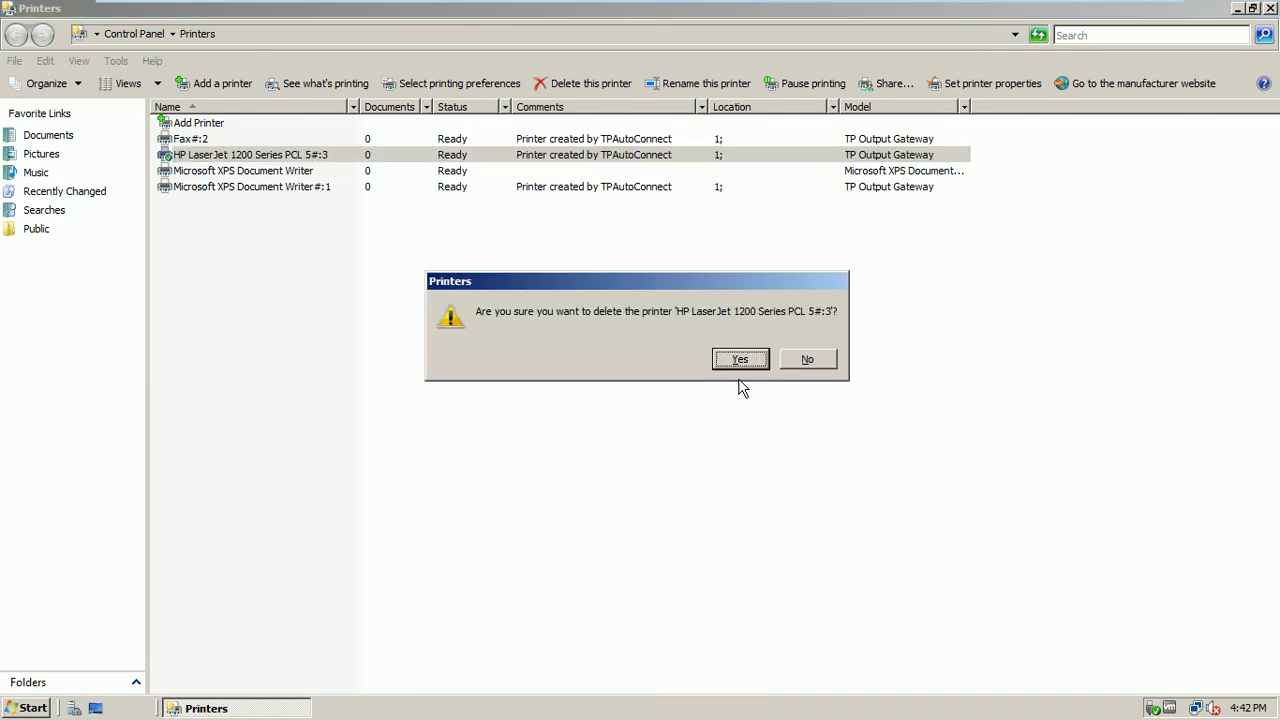
pyautogui.click(740, 360)
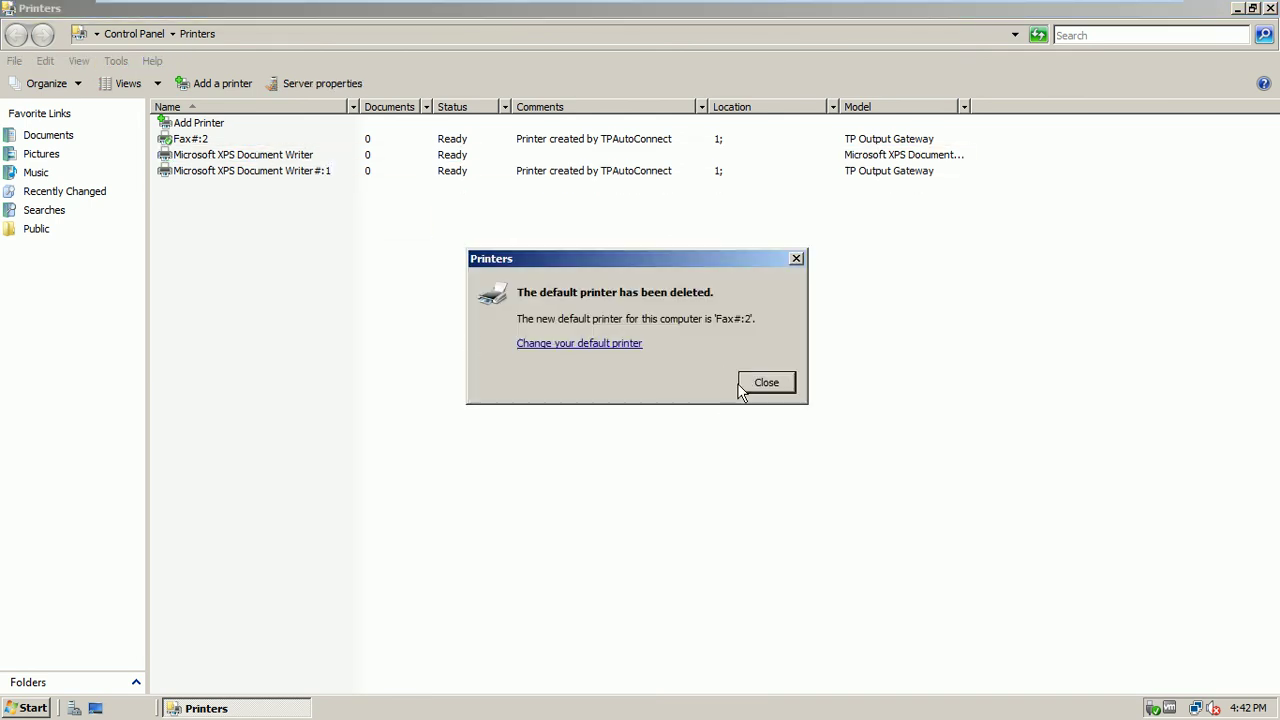
pyautogui.click(760, 383)
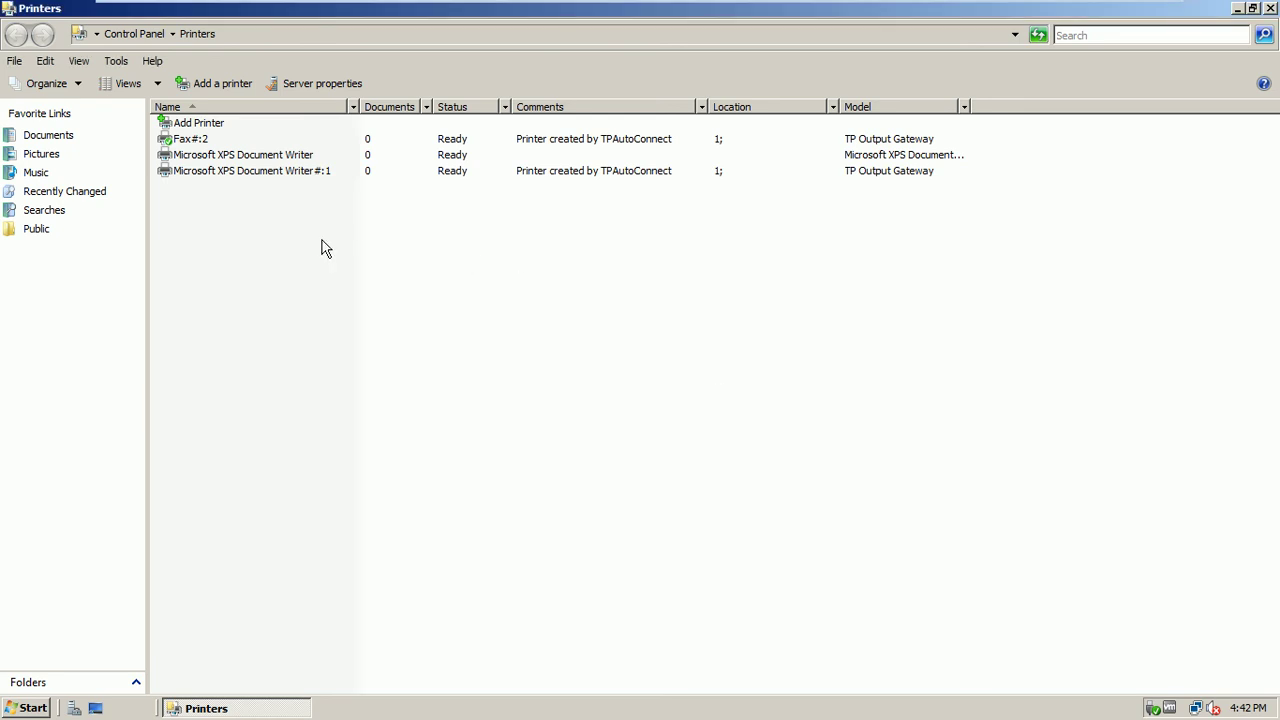
pyautogui.click(255, 170)
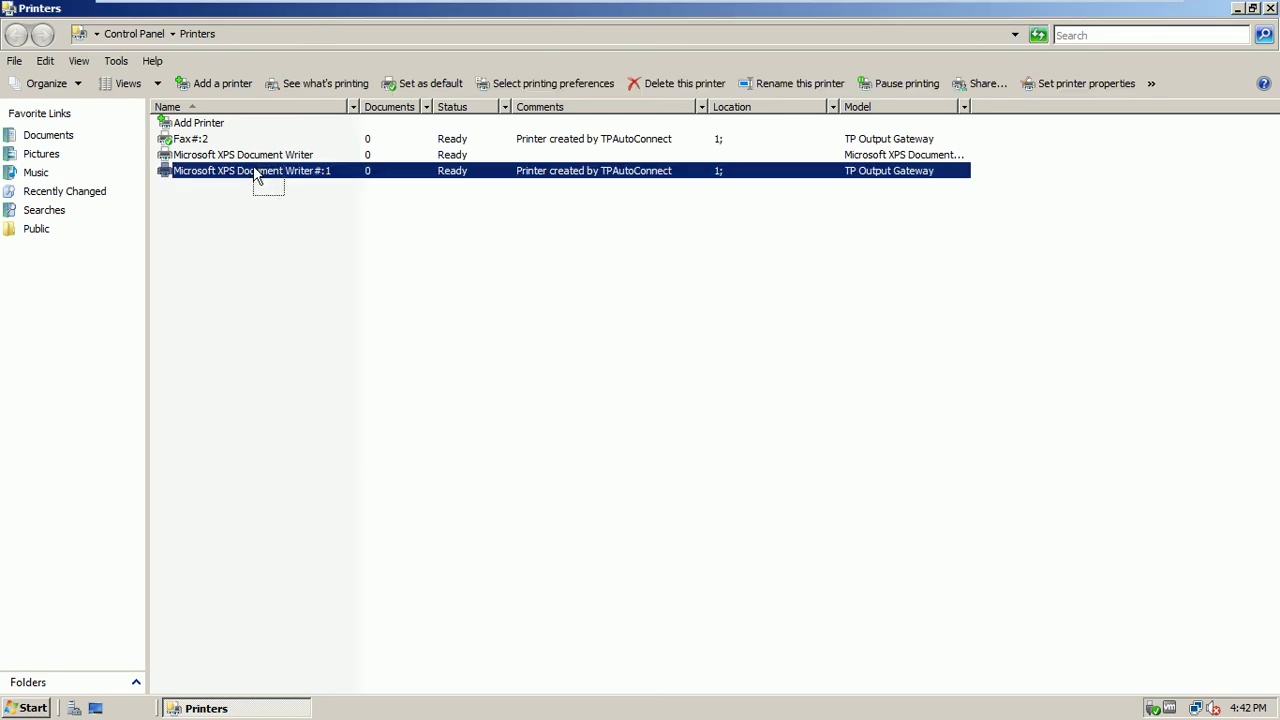
pyautogui.click(250, 204)
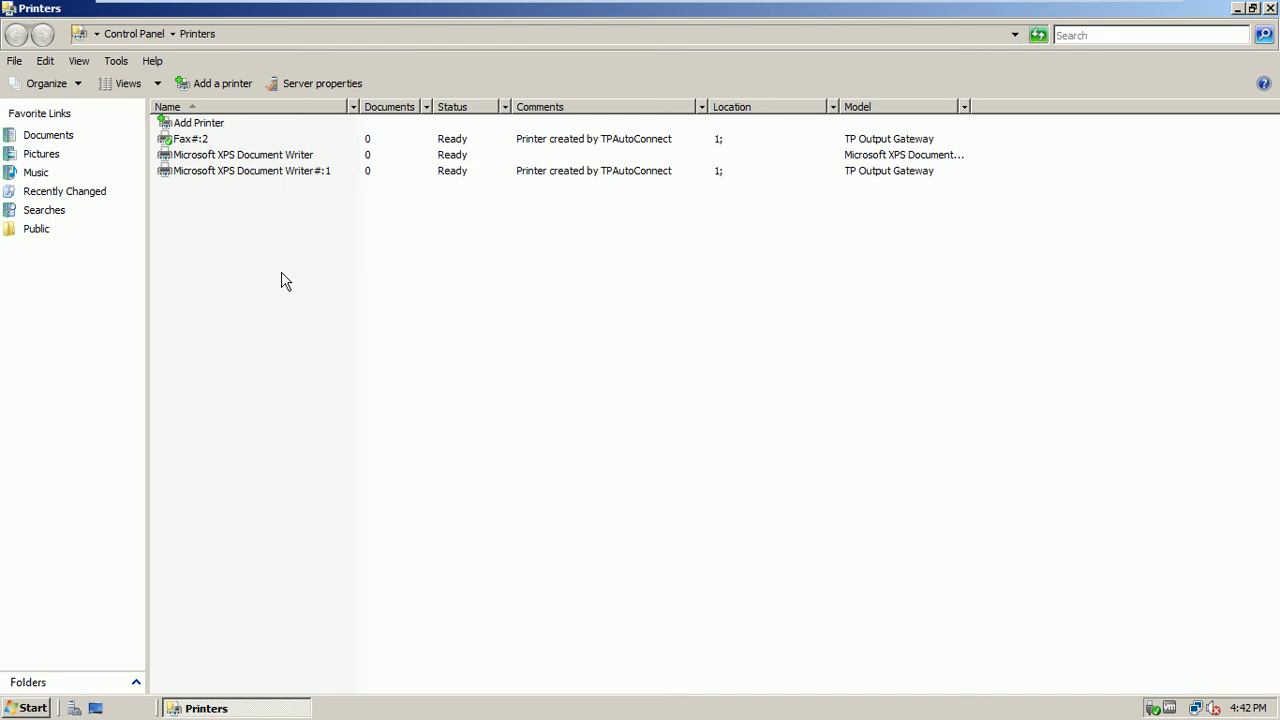
# Try adding a network printer, cancel when the search finds none, and restart Add Printer
pyautogui.click(218, 130)
pyautogui.rightClick(240, 237)
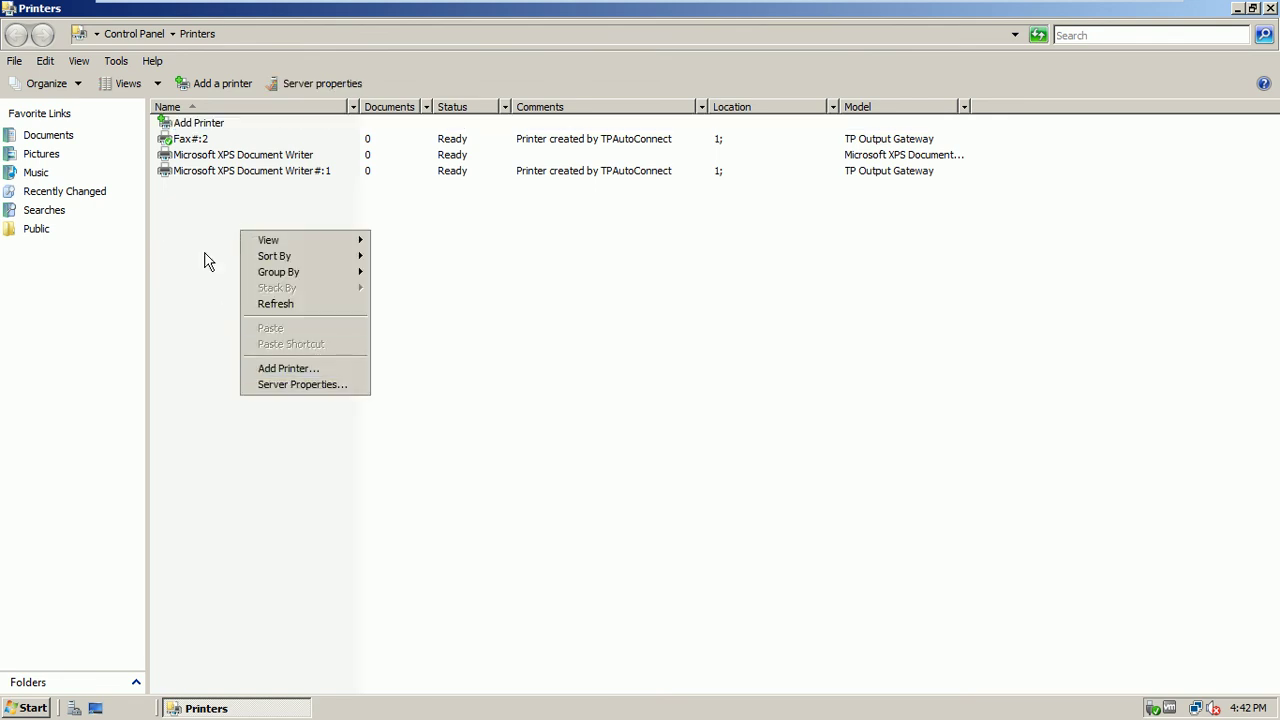
pyautogui.click(203, 250)
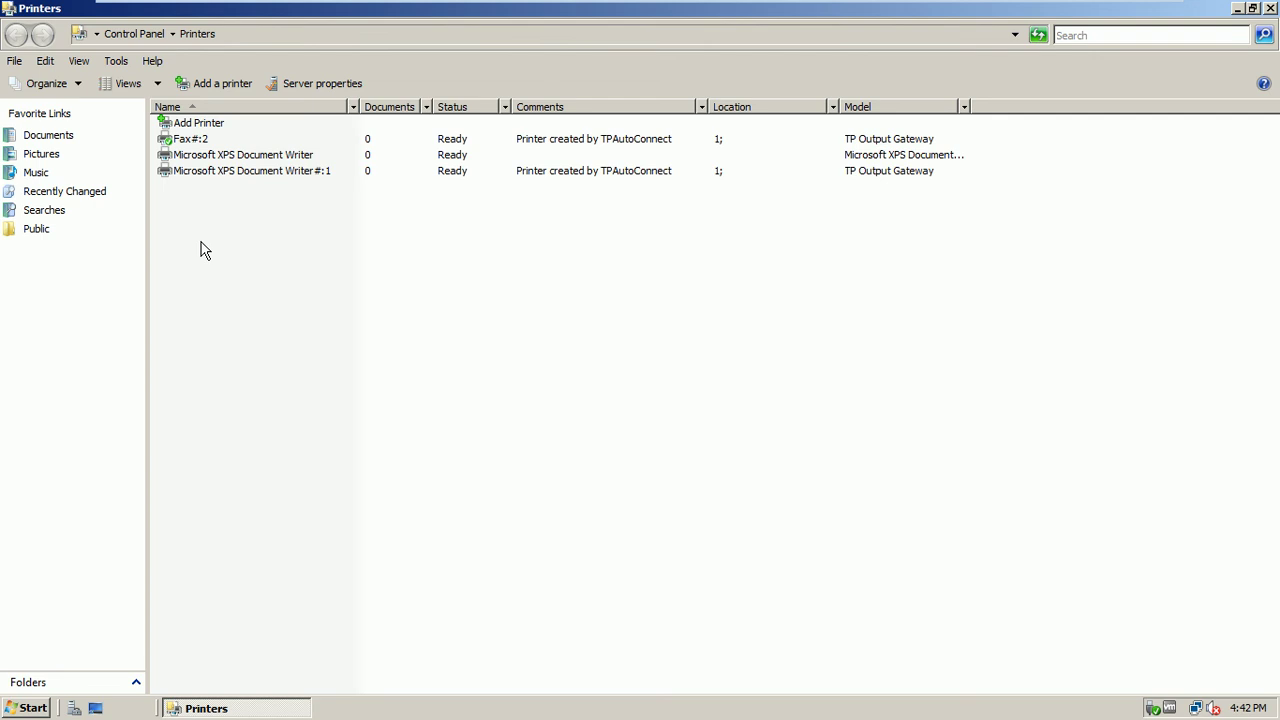
pyautogui.click(226, 86)
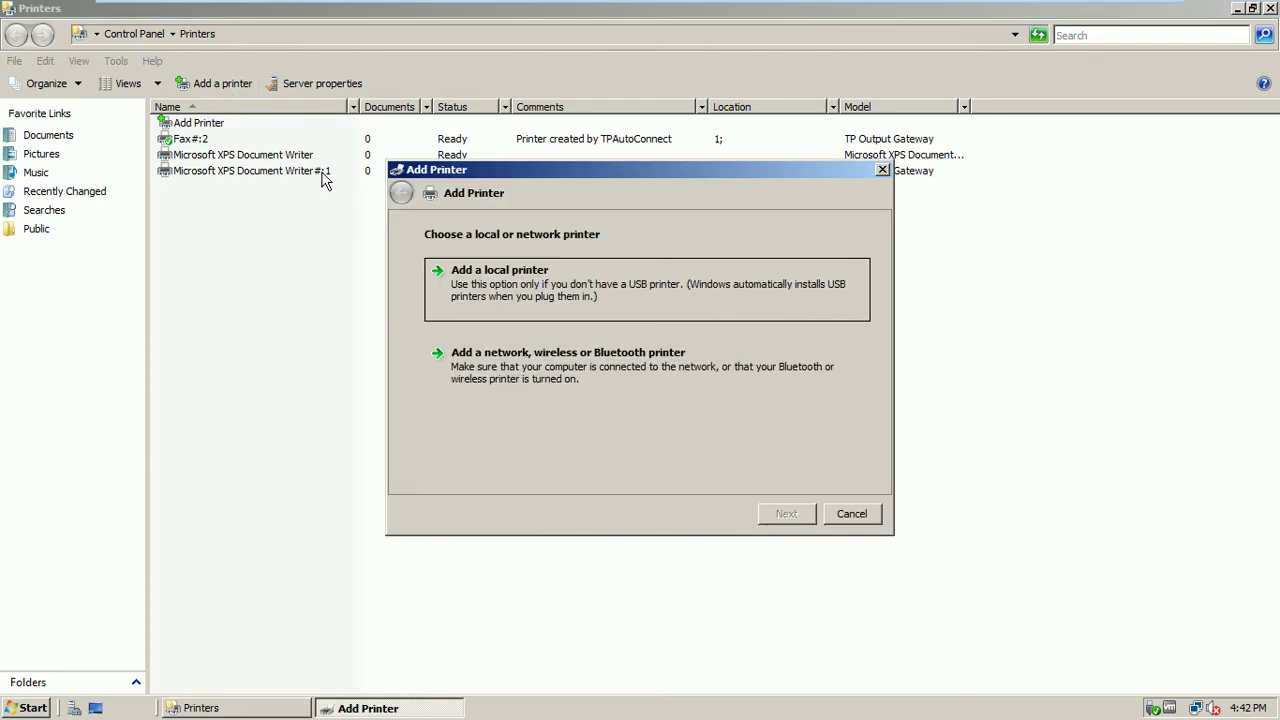
pyautogui.moveTo(620, 166); pyautogui.dragTo(588, 228)
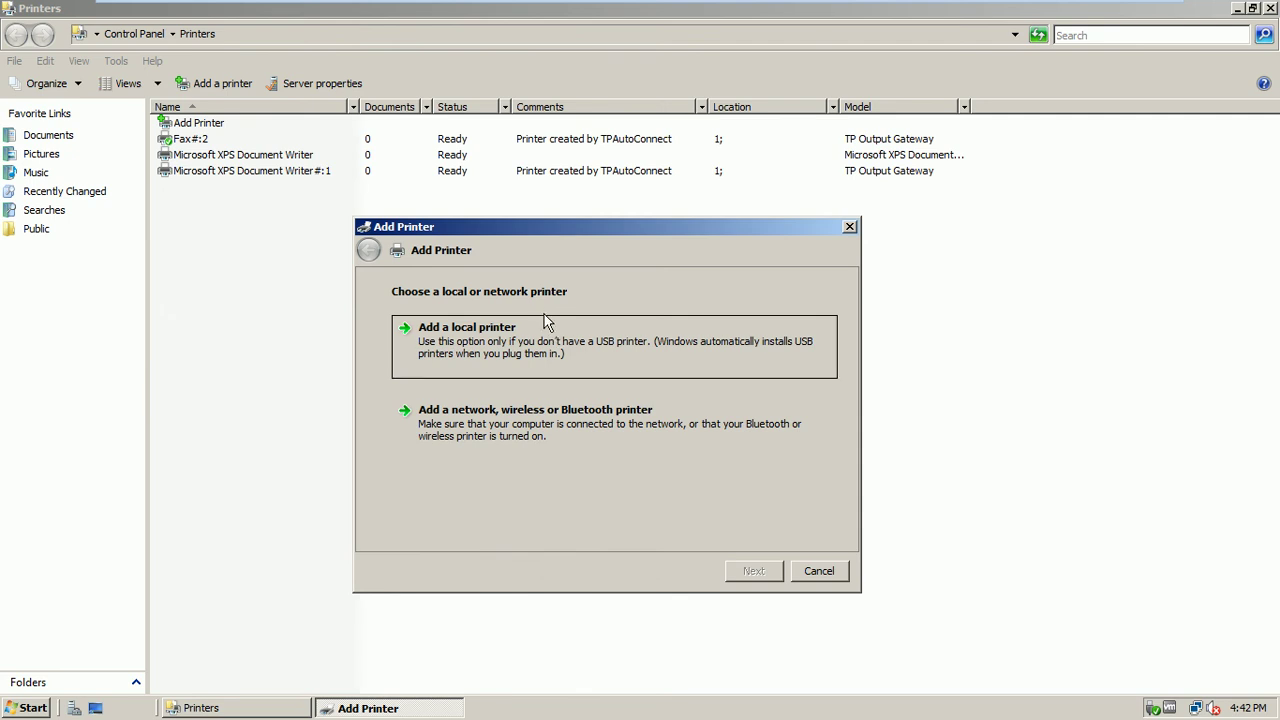
pyautogui.click(565, 430)
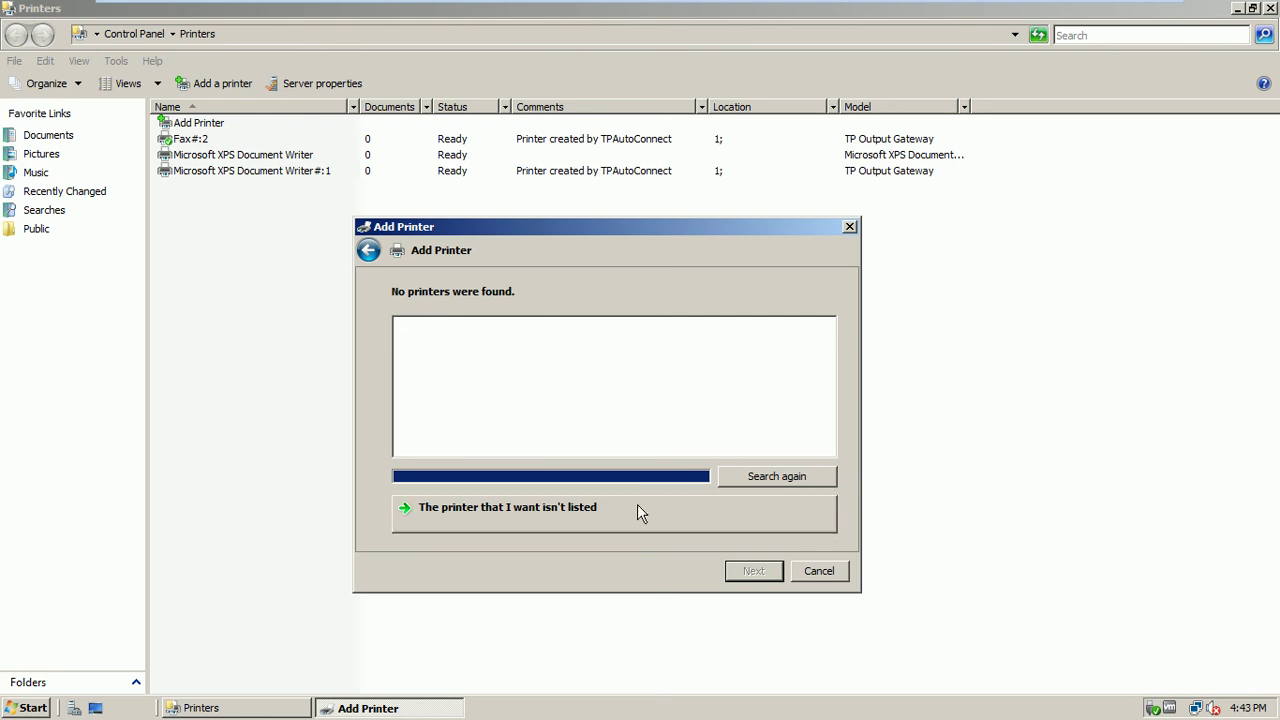
pyautogui.click(815, 573)
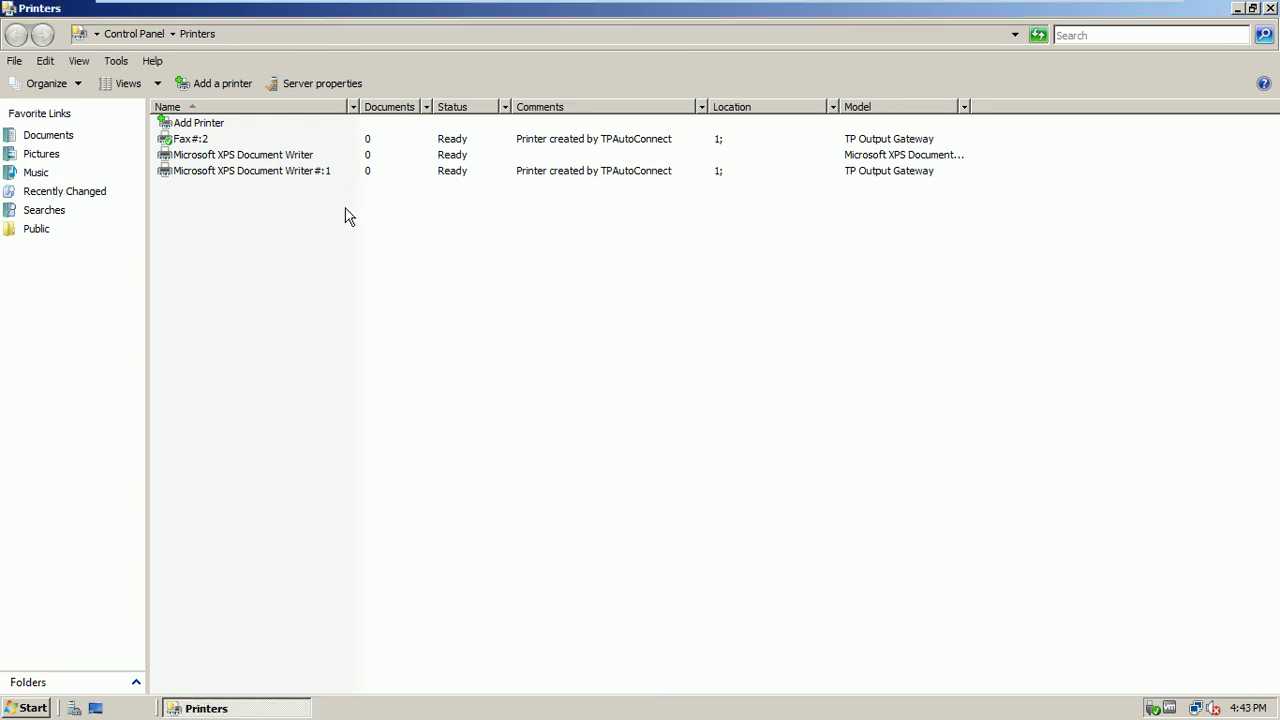
pyautogui.click(215, 84)
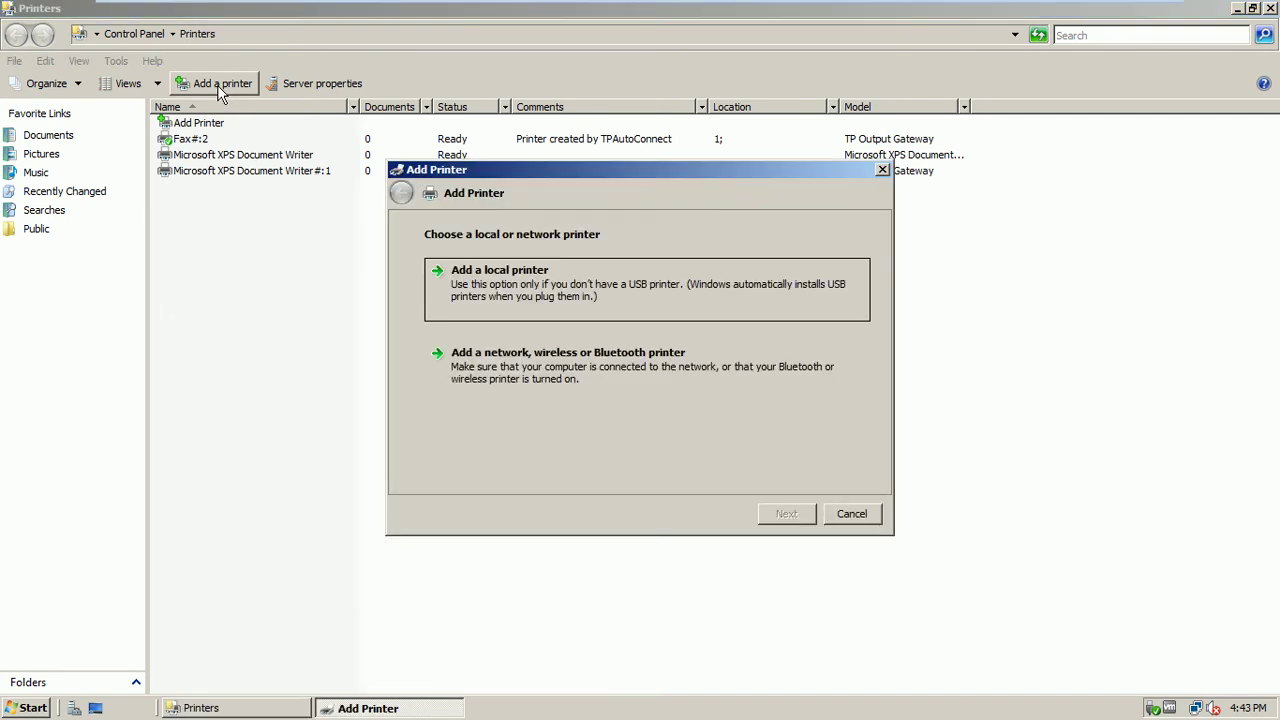
# Add a local printer using a newly created Standard TCP/IP Port
pyautogui.click(501, 301)
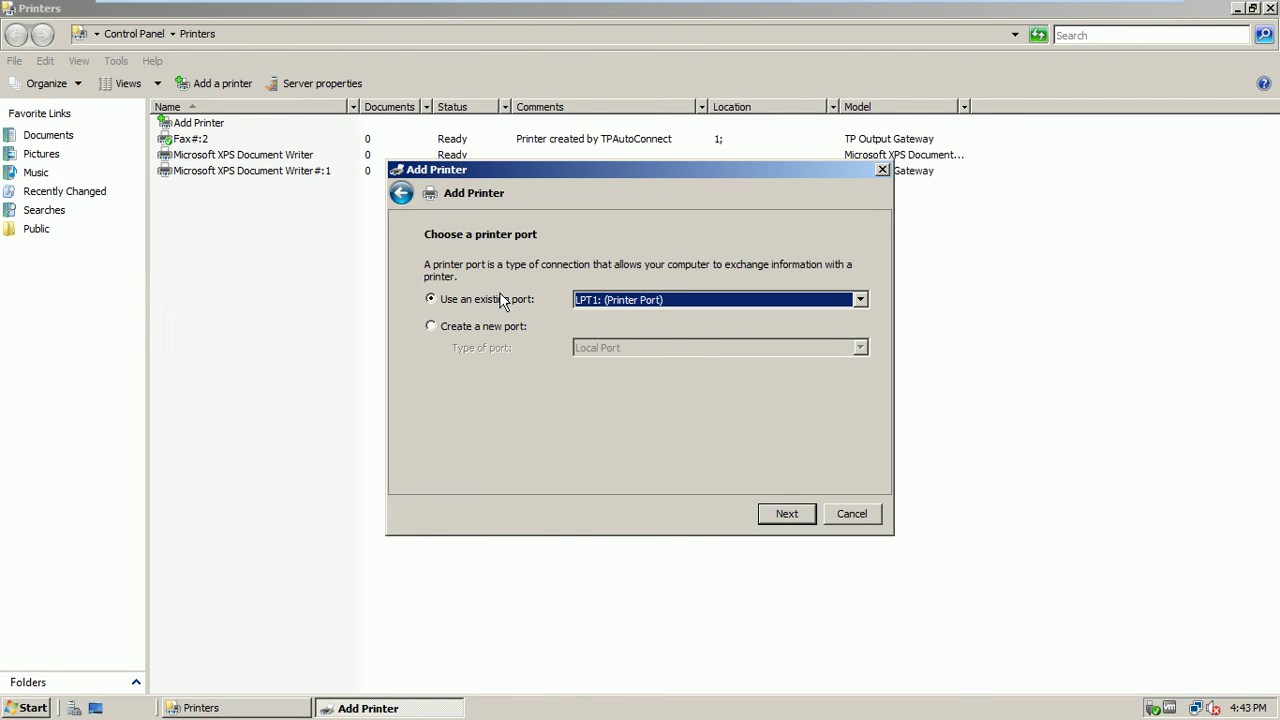
pyautogui.click(683, 302)
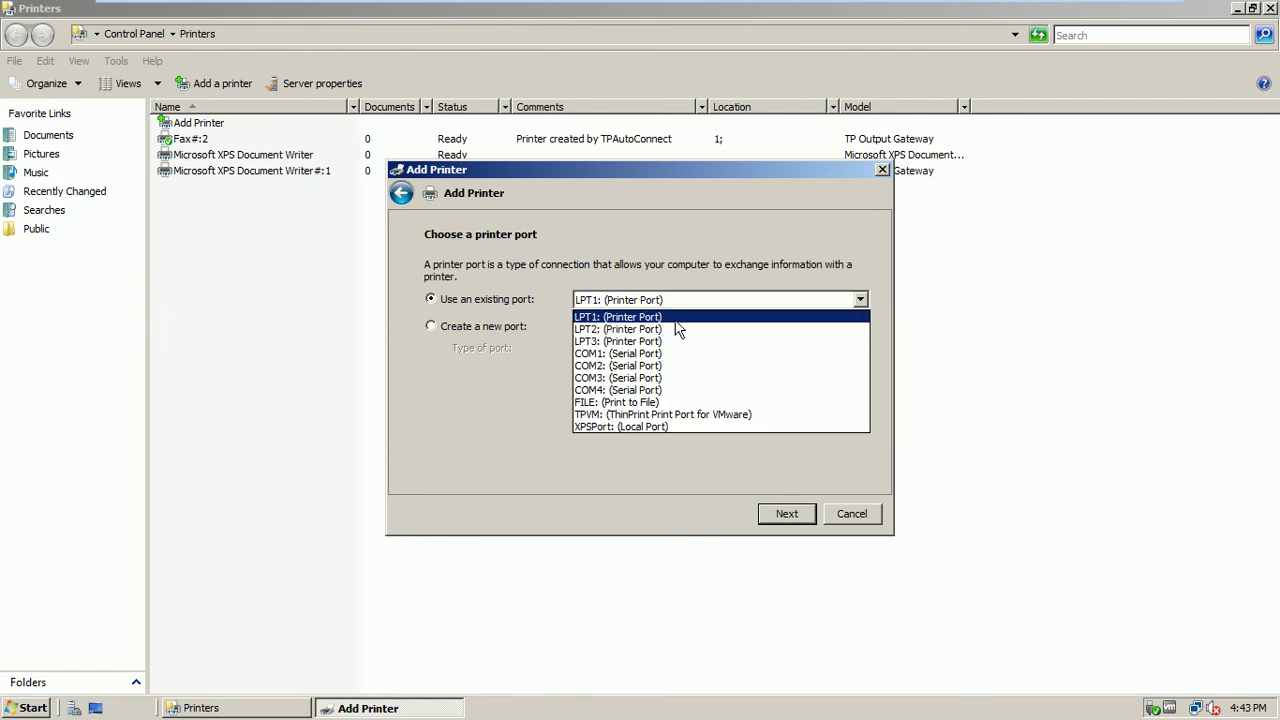
pyautogui.click(497, 432)
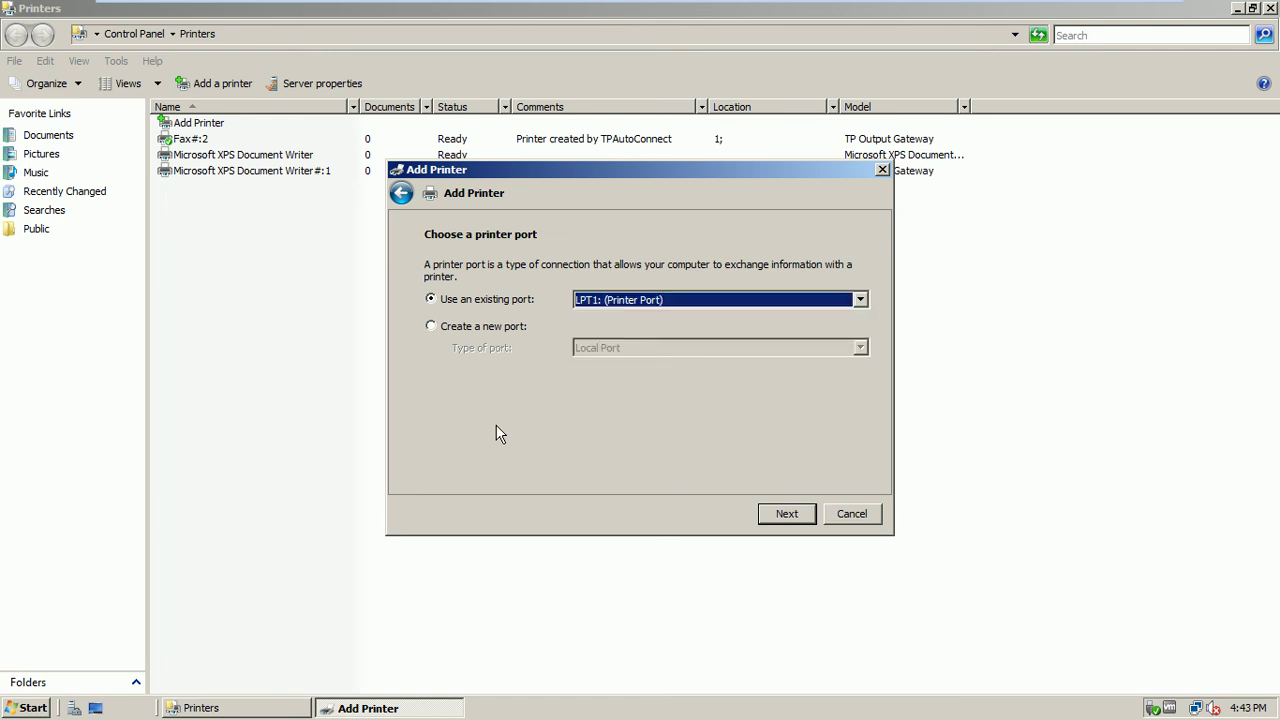
pyautogui.click(474, 330)
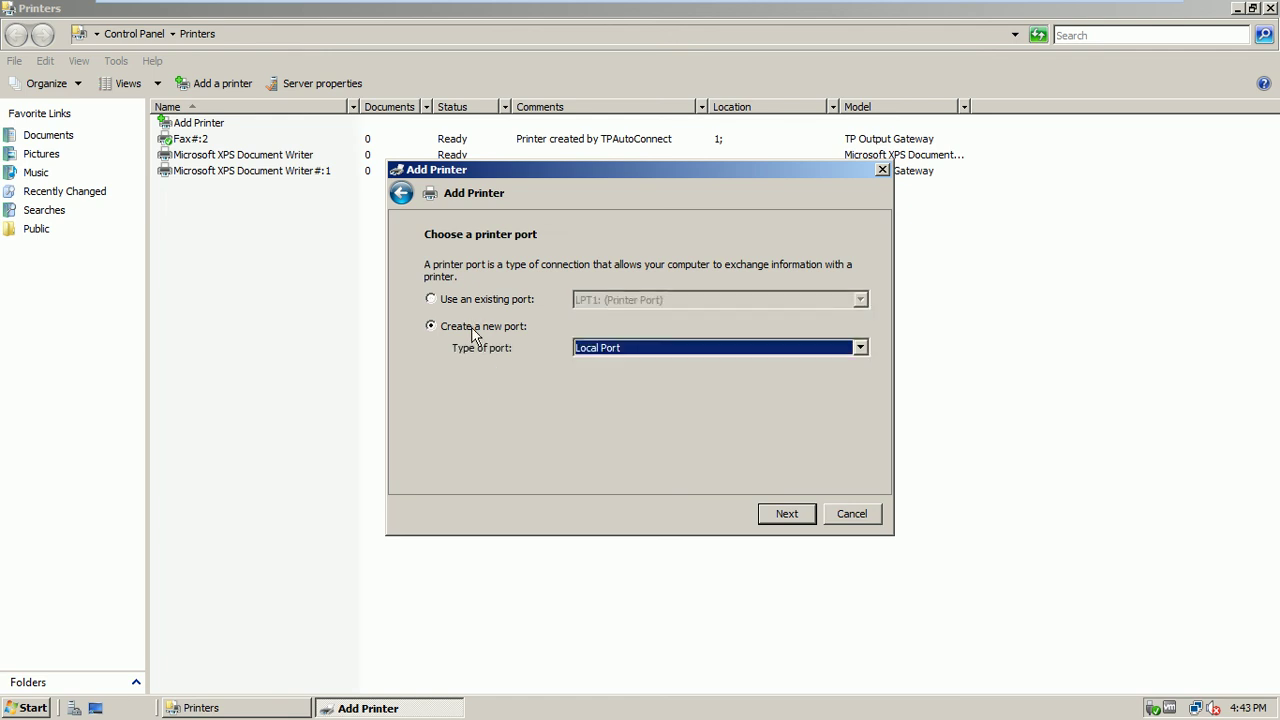
pyautogui.click(663, 348)
pyautogui.click(651, 378)
pyautogui.click(790, 516)
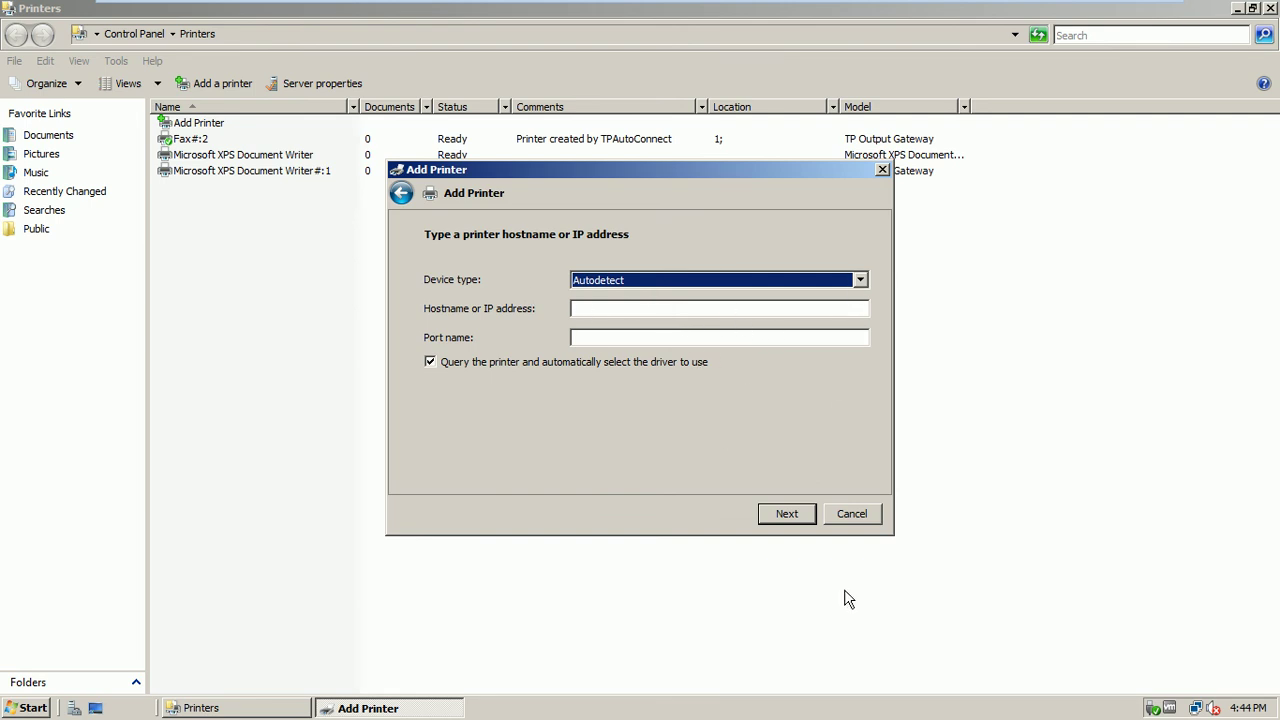
# Dismiss the blank-address error and set Device type to TCP/IP Device
pyautogui.click(797, 517)
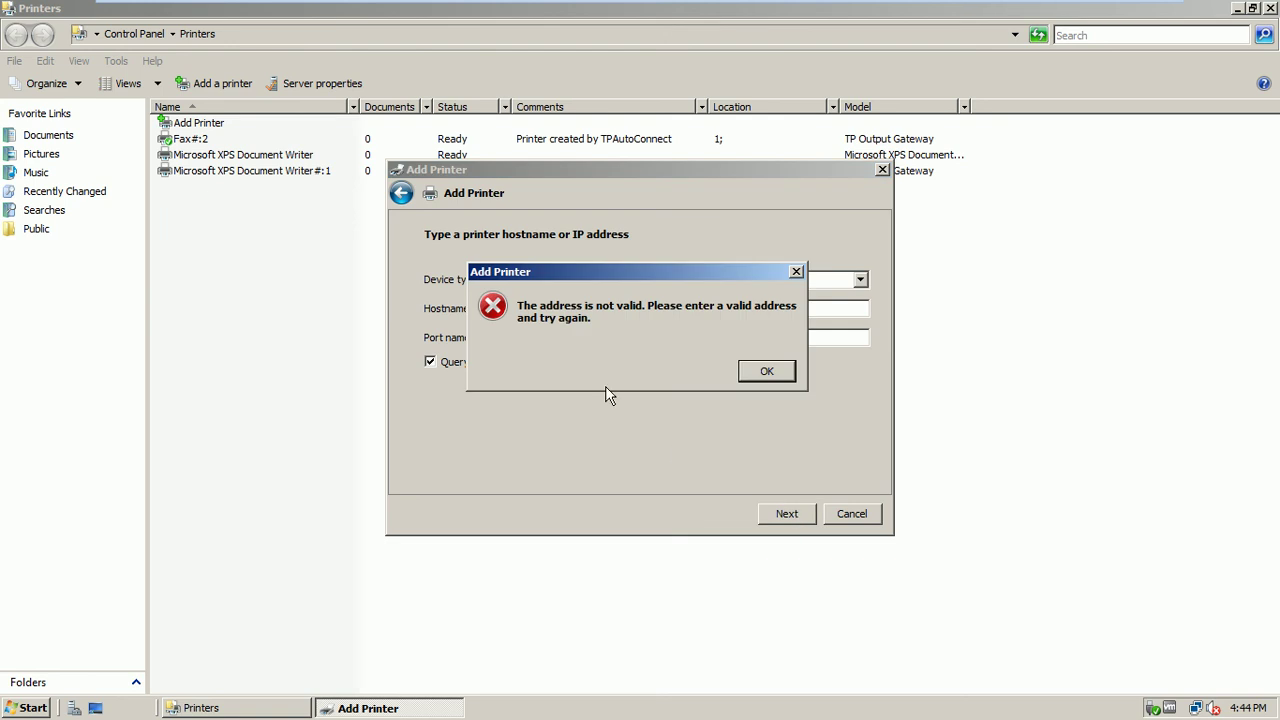
pyautogui.click(766, 371)
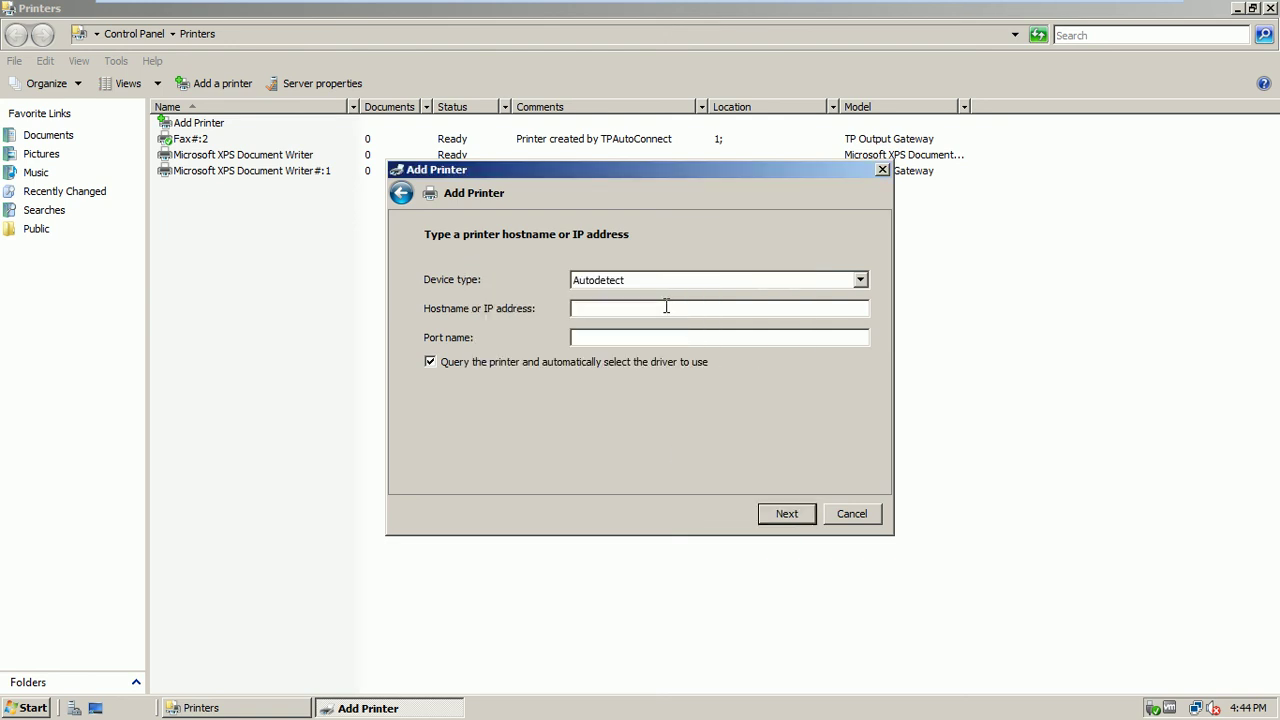
pyautogui.click(651, 279)
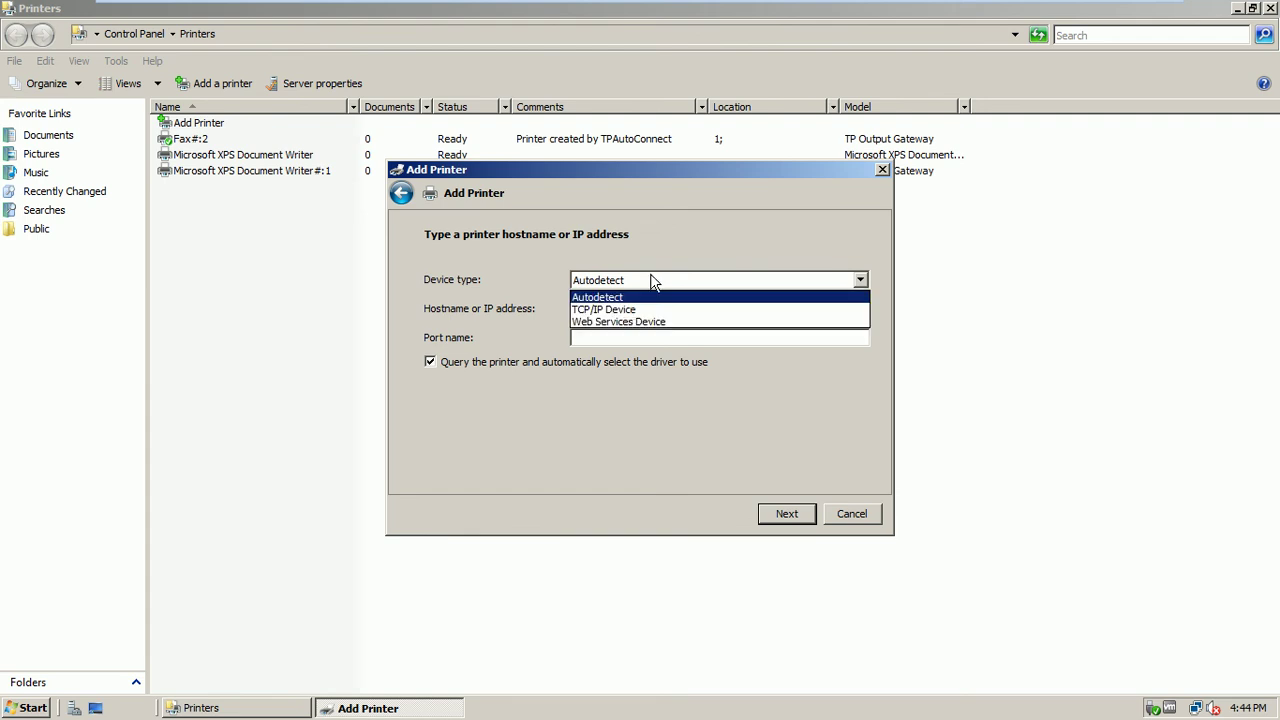
pyautogui.click(634, 310)
# Enter 192.168.10.102 as the printer's hostname or IP address
pyautogui.click(629, 310)
pyautogui.write('192.169.10.')
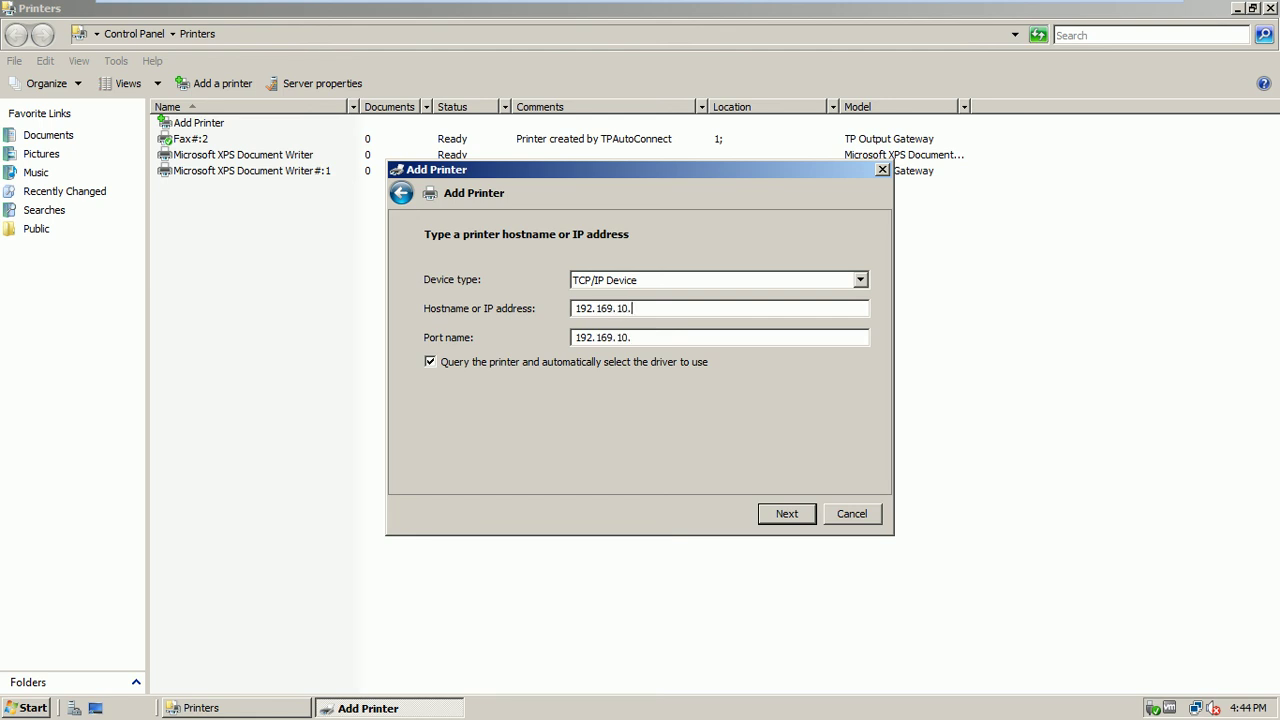
pyautogui.press('BackSpace')
pyautogui.press('BackSpace')
pyautogui.press('BackSpace')
pyautogui.press('BackSpace')
pyautogui.write('8.10.1')
pyautogui.write('02')
pyautogui.click(12, 710)
pyautogui.click(116, 291)
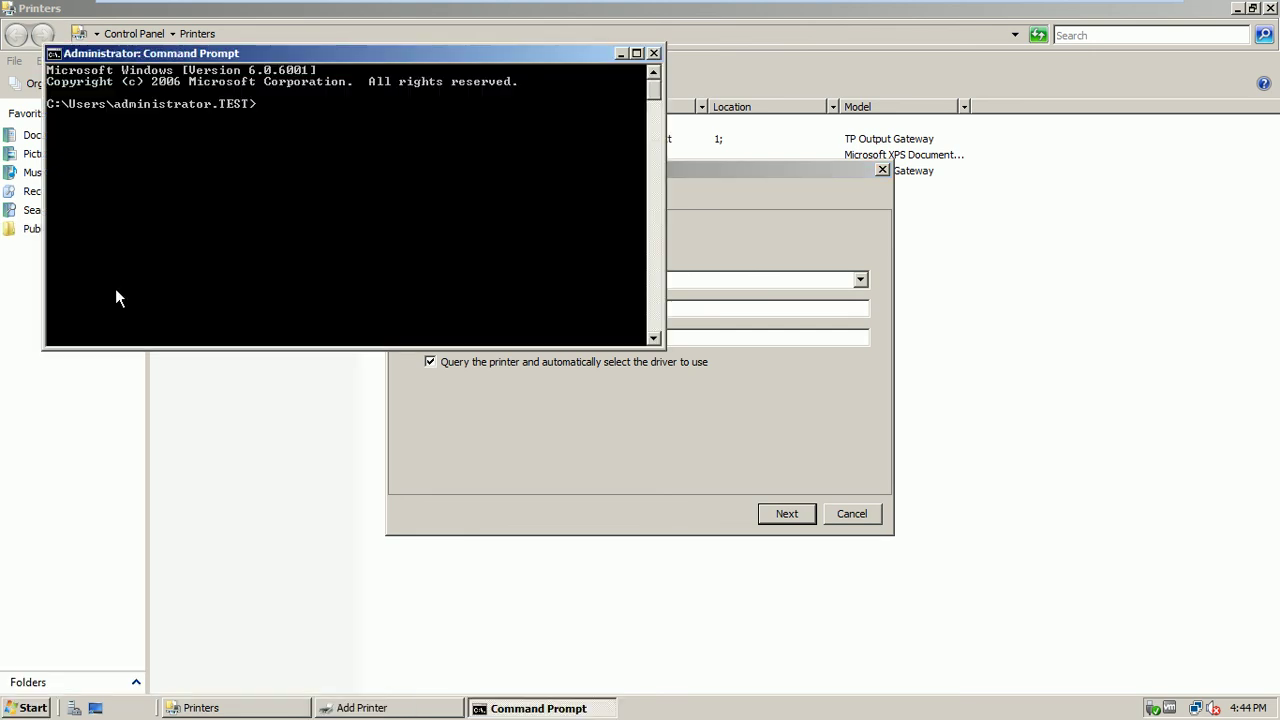
pyautogui.moveTo(880, 5)
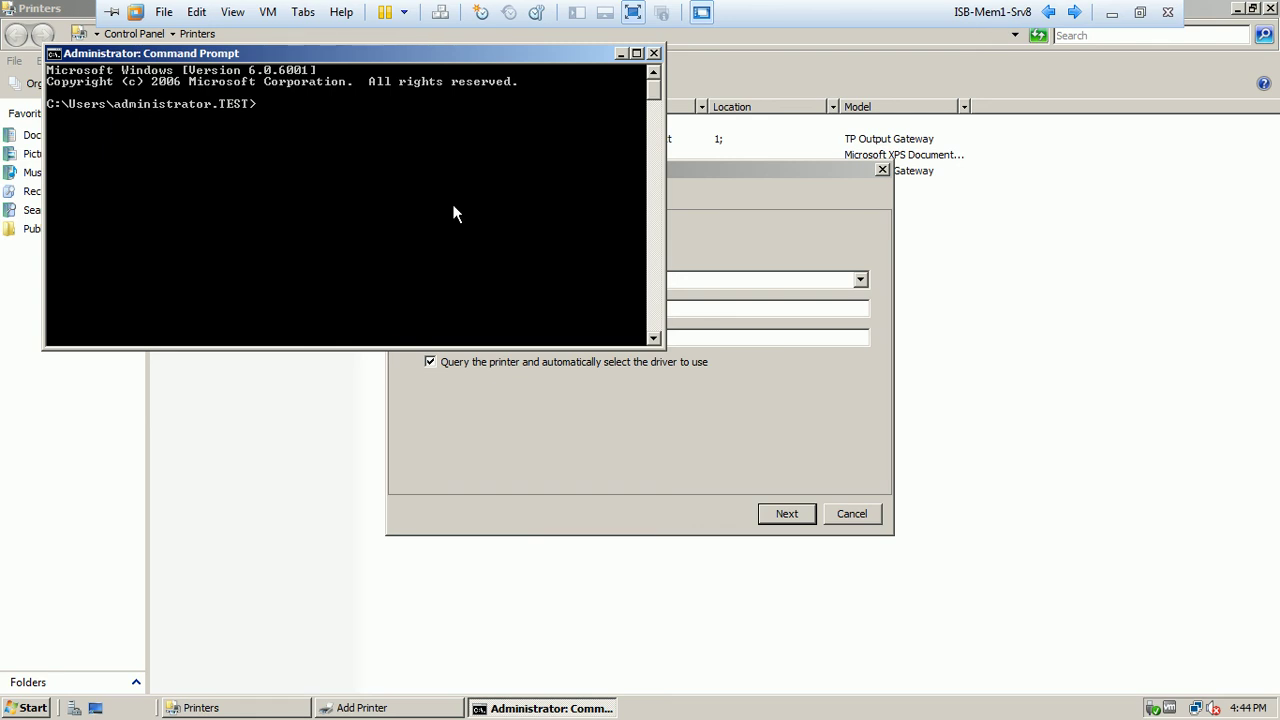
pyautogui.write('ipconfig')
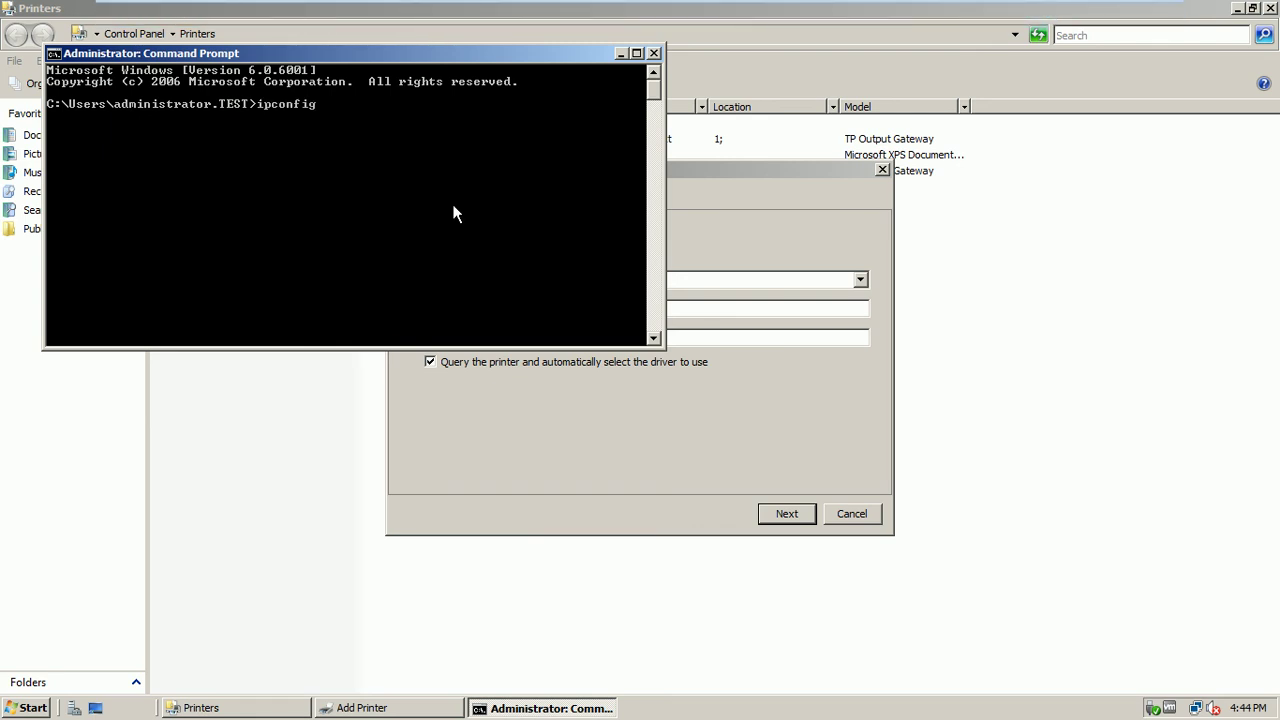
pyautogui.press('Return')
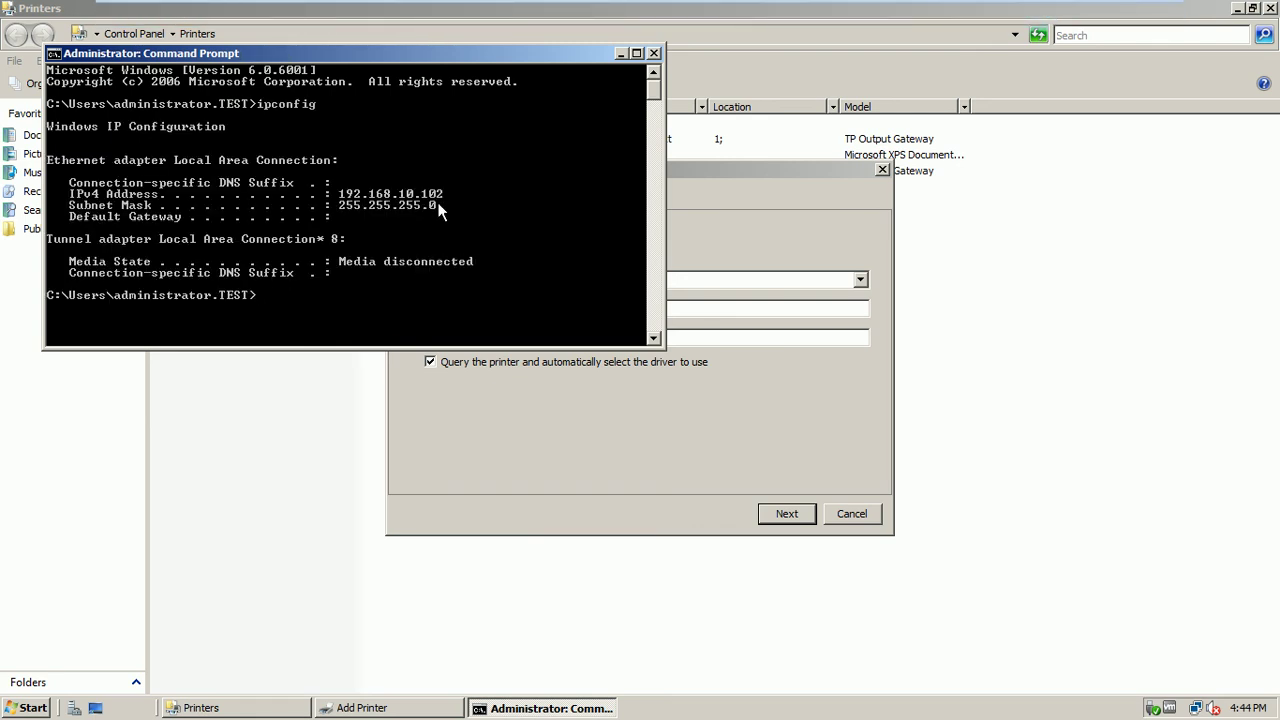
pyautogui.click(654, 53)
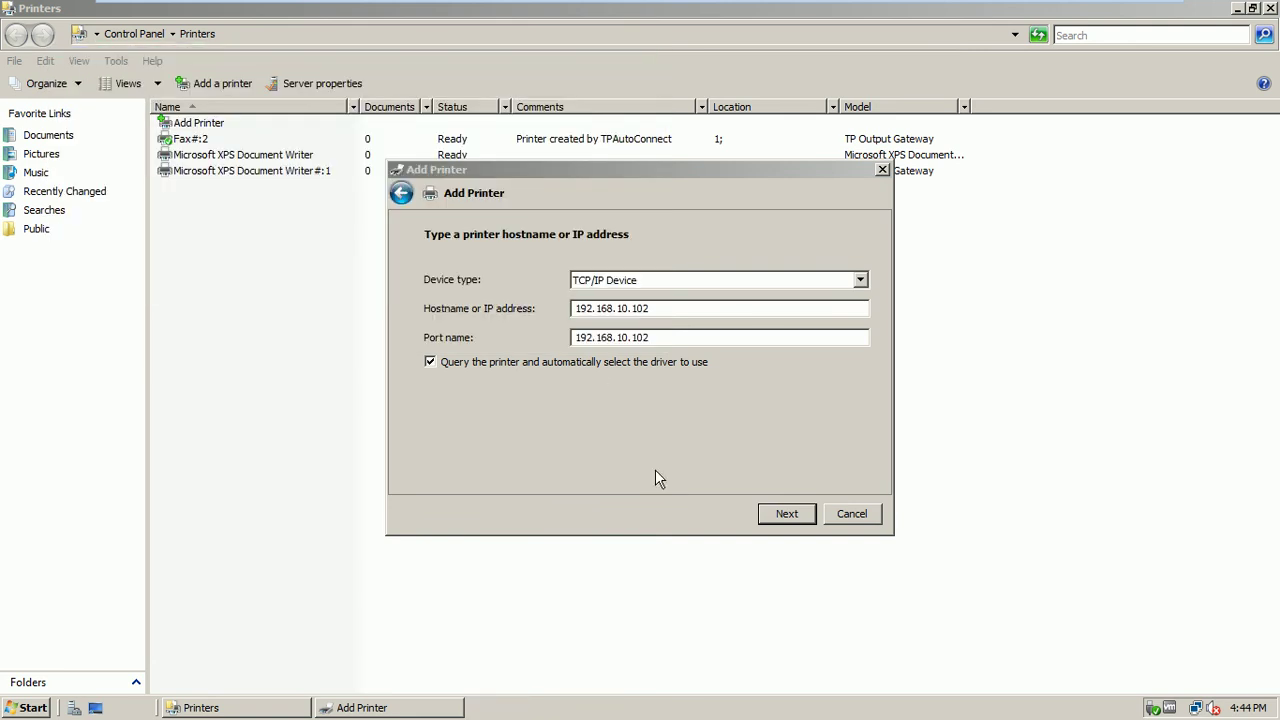
# Continue so the wizard probes the TCP/IP port at 192.168.10.102
pyautogui.click(786, 515)
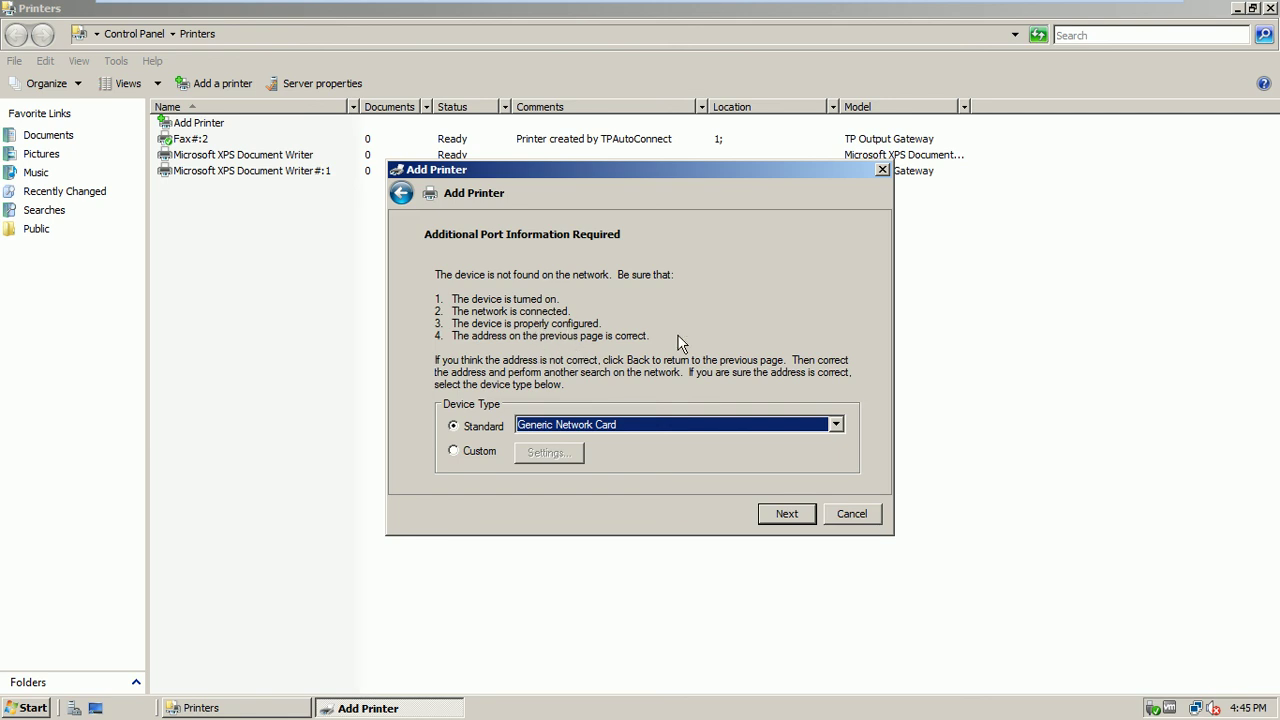
# Keep Generic Network Card as the standard device type and proceed to driver selection
pyautogui.click(621, 430)
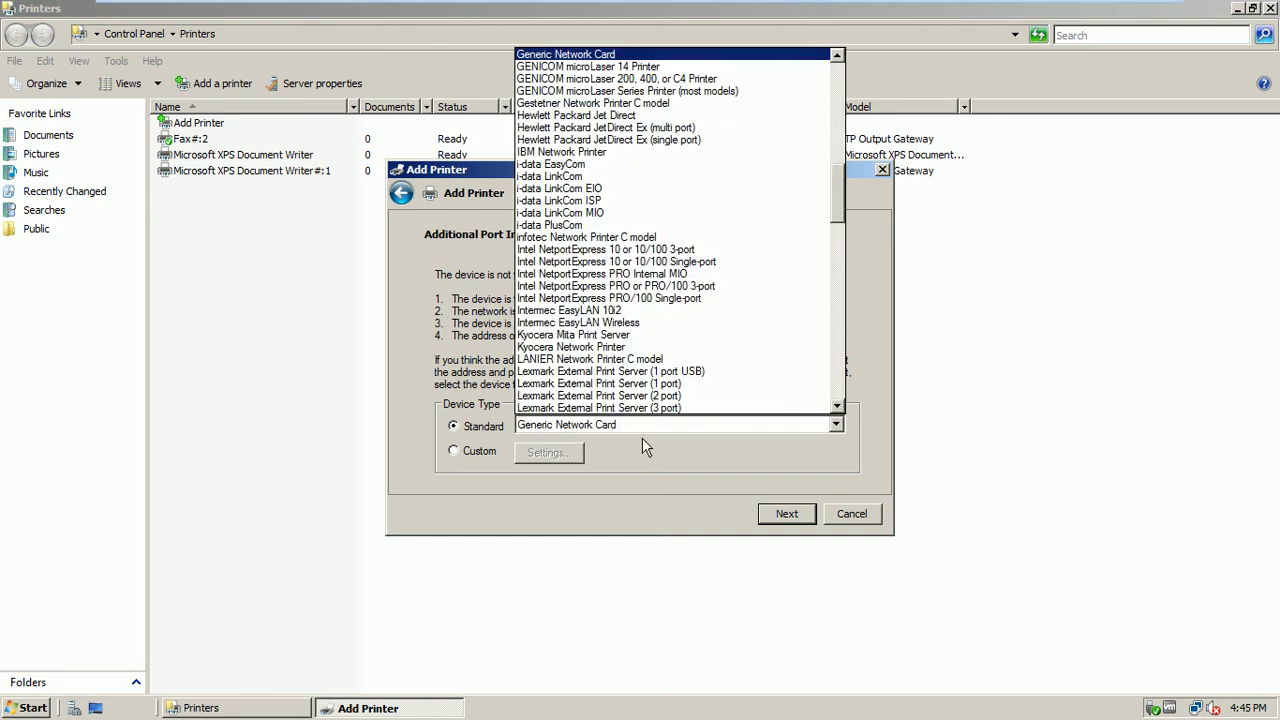
pyautogui.click(597, 431)
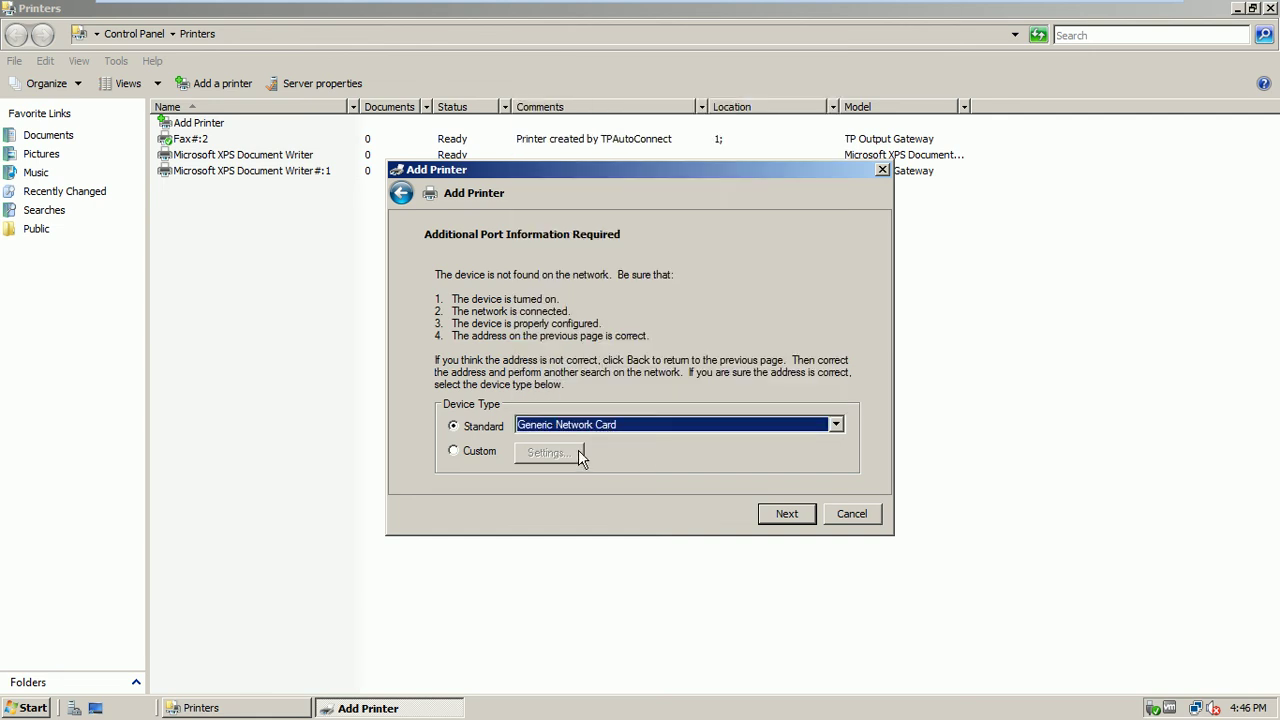
pyautogui.click(785, 513)
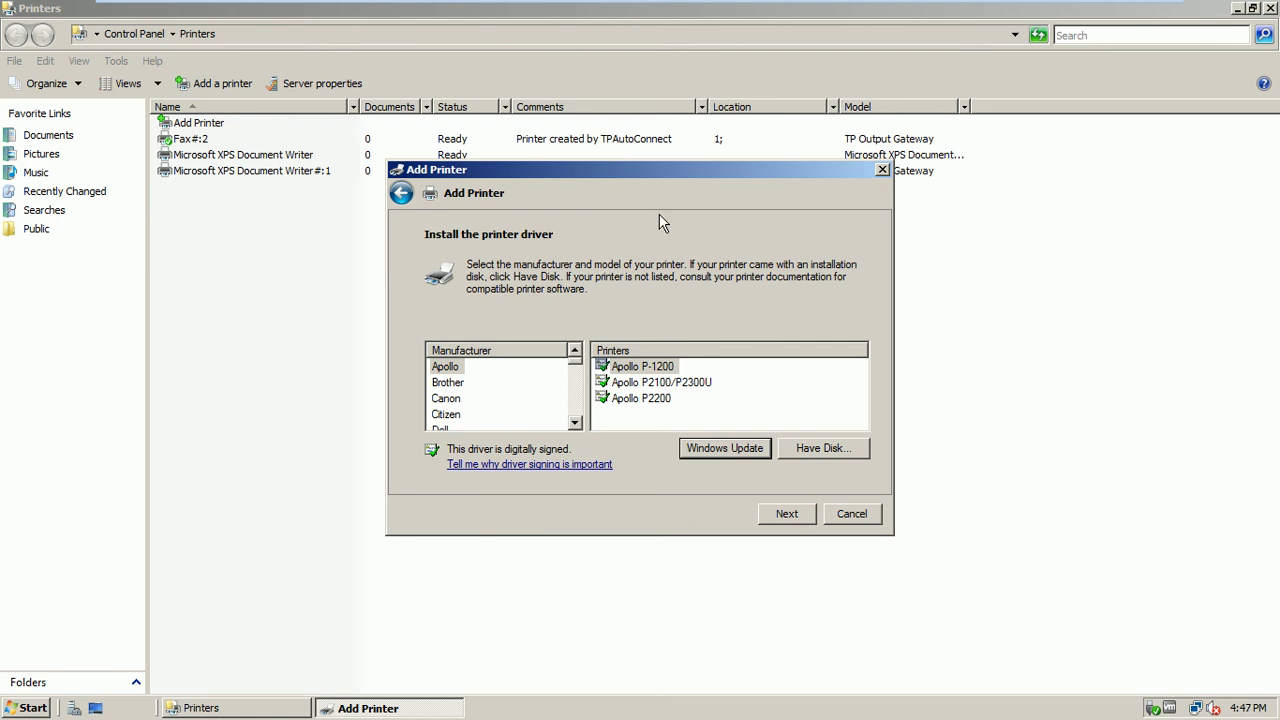
# Jump the Add Printer manufacturer list to HP
pyautogui.moveTo(675, 178); pyautogui.dragTo(745, 195)
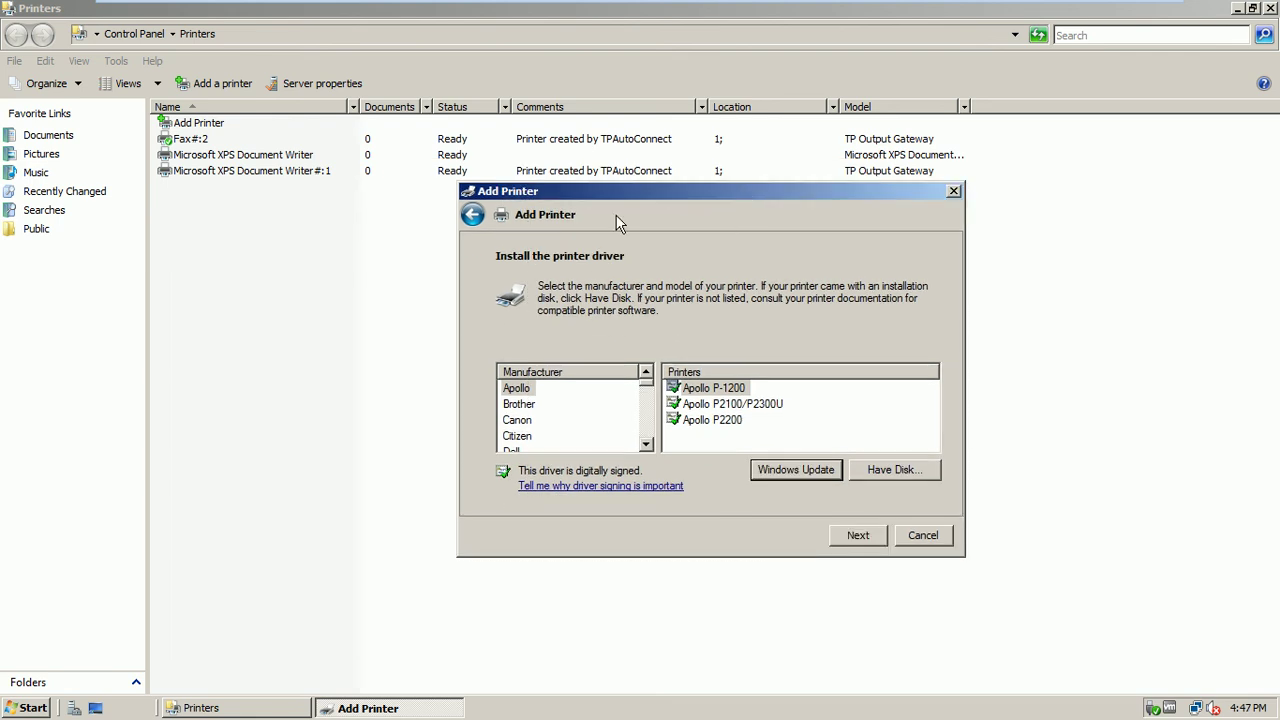
pyautogui.click(521, 406)
pyautogui.press('h')
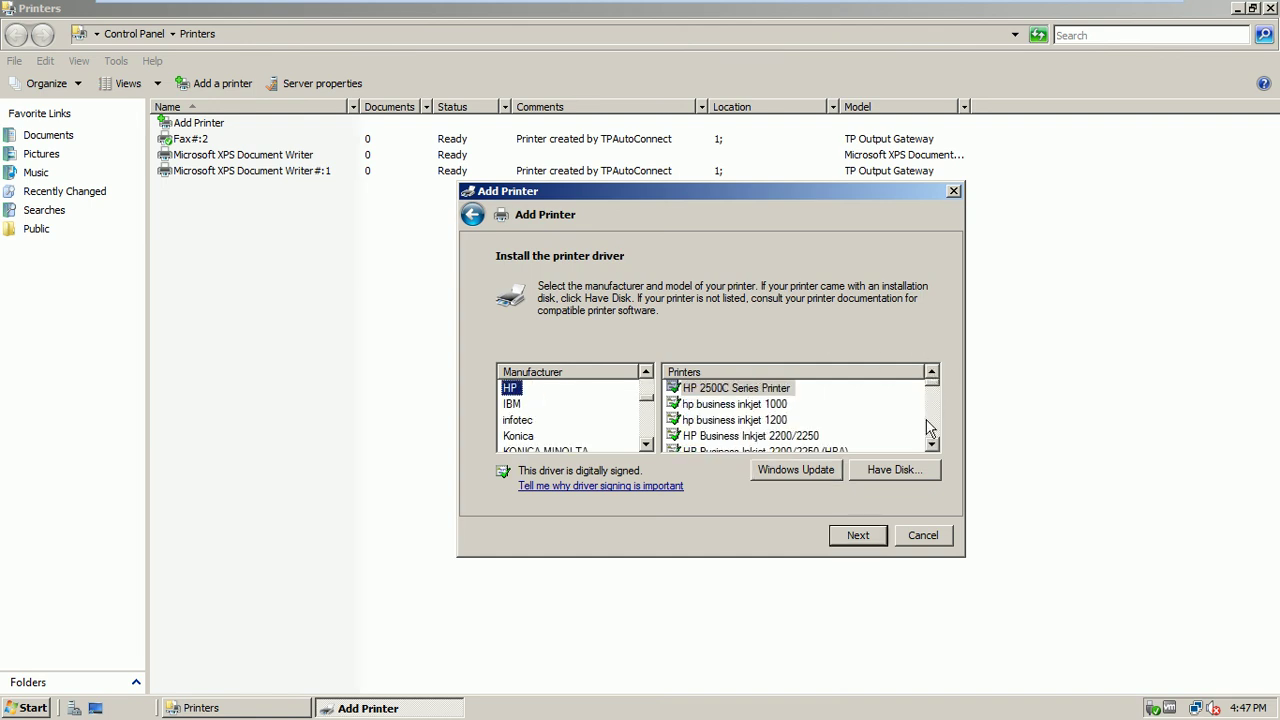
# Scroll the printer list to HP LaserJet 5, select that driver and continue
pyautogui.click(932, 445)
pyautogui.moveTo(932, 445); pyautogui.dragTo(932, 445)
pyautogui.click(932, 445)
pyautogui.click(932, 445)
pyautogui.click(931, 373)
pyautogui.click(931, 373)
pyautogui.click(931, 373)
pyautogui.moveTo(931, 381); pyautogui.dragTo(931, 381)
pyautogui.click(936, 446)
pyautogui.click(936, 446)
pyautogui.click(936, 446)
pyautogui.click(936, 446)
pyautogui.click(936, 446)
pyautogui.click(936, 446)
pyautogui.click(936, 446)
pyautogui.click(936, 446)
pyautogui.click(936, 446)
pyautogui.click(936, 446)
pyautogui.click(936, 446)
pyautogui.click(936, 446)
pyautogui.moveTo(936, 446); pyautogui.dragTo(936, 446)
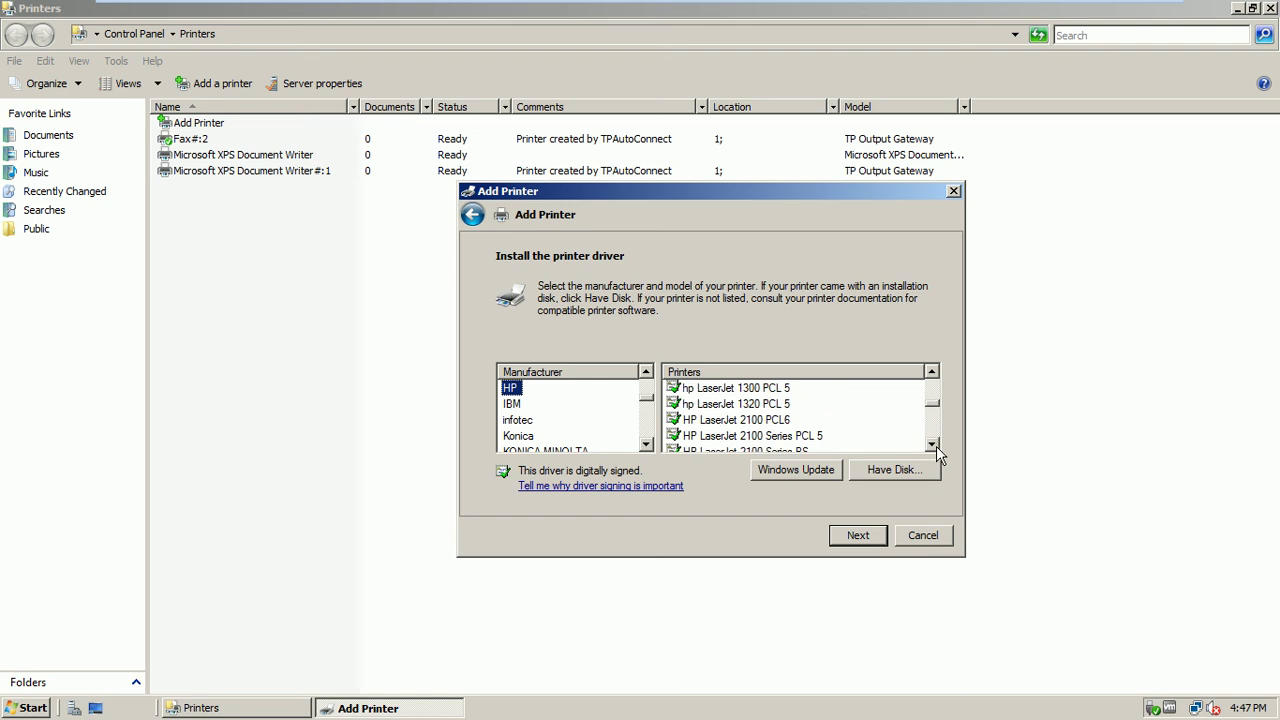
pyautogui.moveTo(932, 378); pyautogui.dragTo(932, 378)
pyautogui.moveTo(932, 446); pyautogui.dragTo(932, 450)
pyautogui.click(932, 450)
pyautogui.click(932, 450)
pyautogui.click(932, 450)
pyautogui.click(932, 450)
pyautogui.click(932, 450)
pyautogui.click(932, 450)
pyautogui.click(932, 450)
pyautogui.click(932, 450)
pyautogui.click(932, 445)
pyautogui.click(932, 445)
pyautogui.click(932, 445)
pyautogui.click(932, 445)
pyautogui.click(932, 445)
pyautogui.click(932, 445)
pyautogui.click(932, 445)
pyautogui.click(932, 445)
pyautogui.click(932, 445)
pyautogui.click(932, 445)
pyautogui.click(932, 445)
pyautogui.click(932, 445)
pyautogui.click(932, 445)
pyautogui.click(932, 445)
pyautogui.click(932, 445)
pyautogui.click(932, 445)
pyautogui.click(932, 445)
pyautogui.click(932, 445)
pyautogui.click(932, 445)
pyautogui.click(932, 445)
pyautogui.click(932, 445)
pyautogui.click(932, 445)
pyautogui.click(932, 445)
pyautogui.click(932, 445)
pyautogui.click(932, 445)
pyautogui.click(932, 445)
pyautogui.click(932, 445)
pyautogui.click(932, 445)
pyautogui.click(932, 445)
pyautogui.click(932, 445)
pyautogui.click(932, 445)
pyautogui.click(932, 445)
pyautogui.click(932, 445)
pyautogui.click(932, 445)
pyautogui.click(932, 445)
pyautogui.click(932, 445)
pyautogui.click(932, 445)
pyautogui.click(932, 445)
pyautogui.click(932, 445)
pyautogui.click(932, 445)
pyautogui.click(932, 445)
pyautogui.click(932, 445)
pyautogui.click(932, 445)
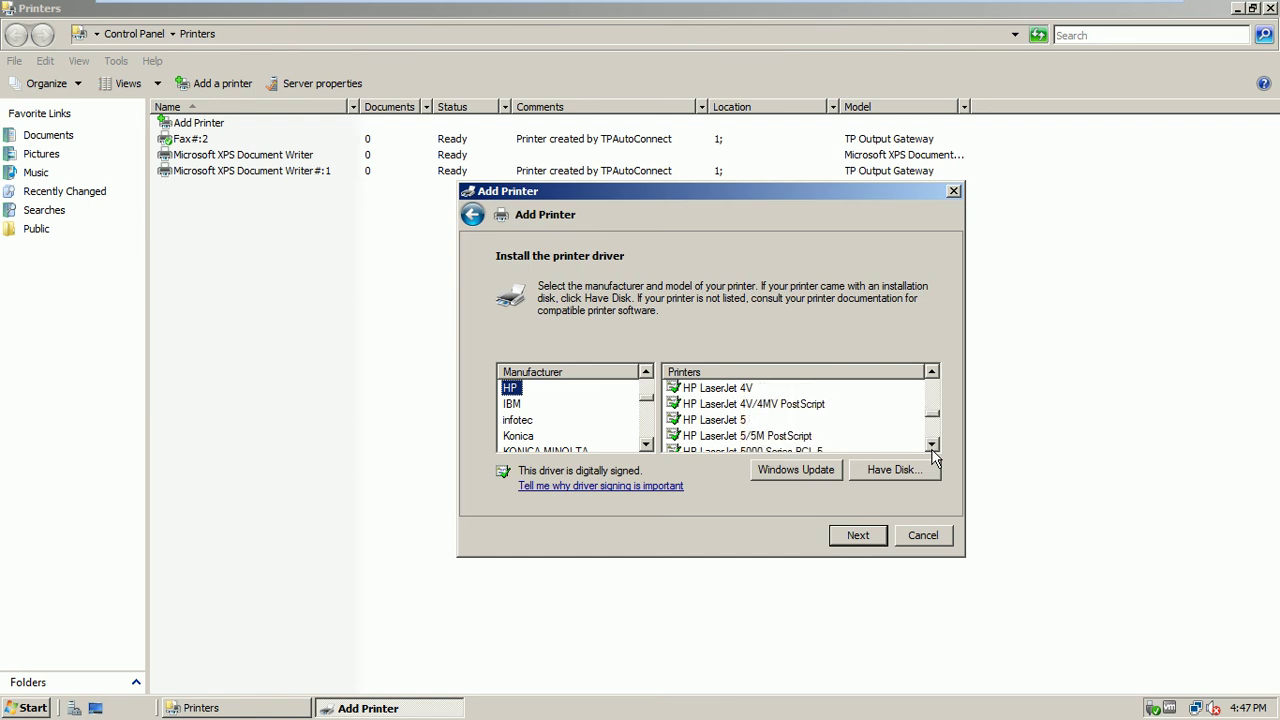
pyautogui.click(726, 421)
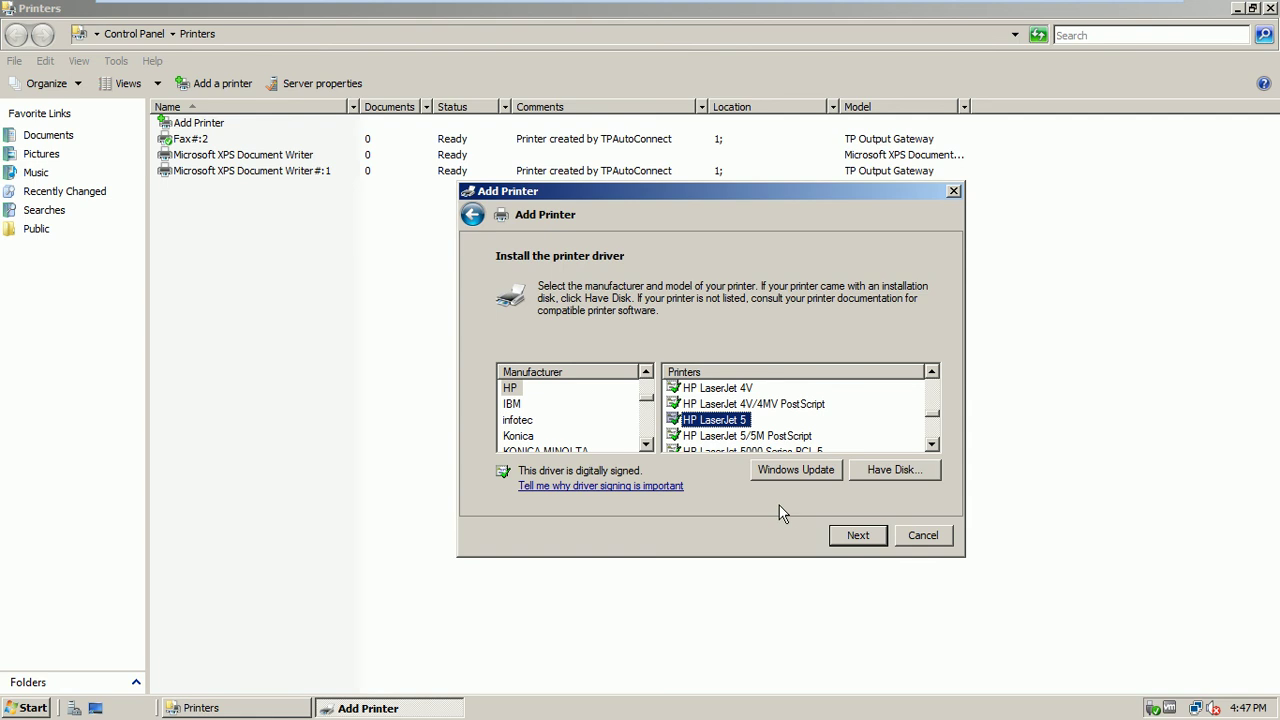
pyautogui.click(859, 537)
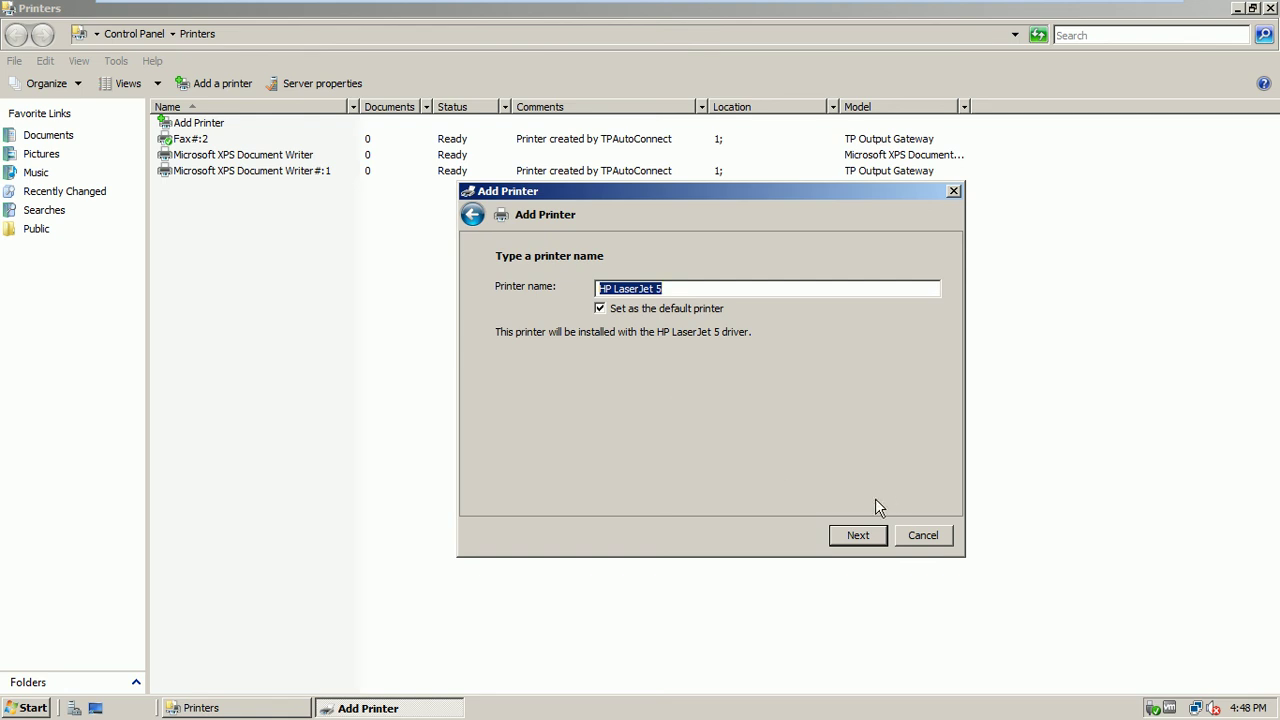
# Install the printer, sharing it with location 'ISB Head Office' and an authenticated-users-only comment
pyautogui.click(857, 535)
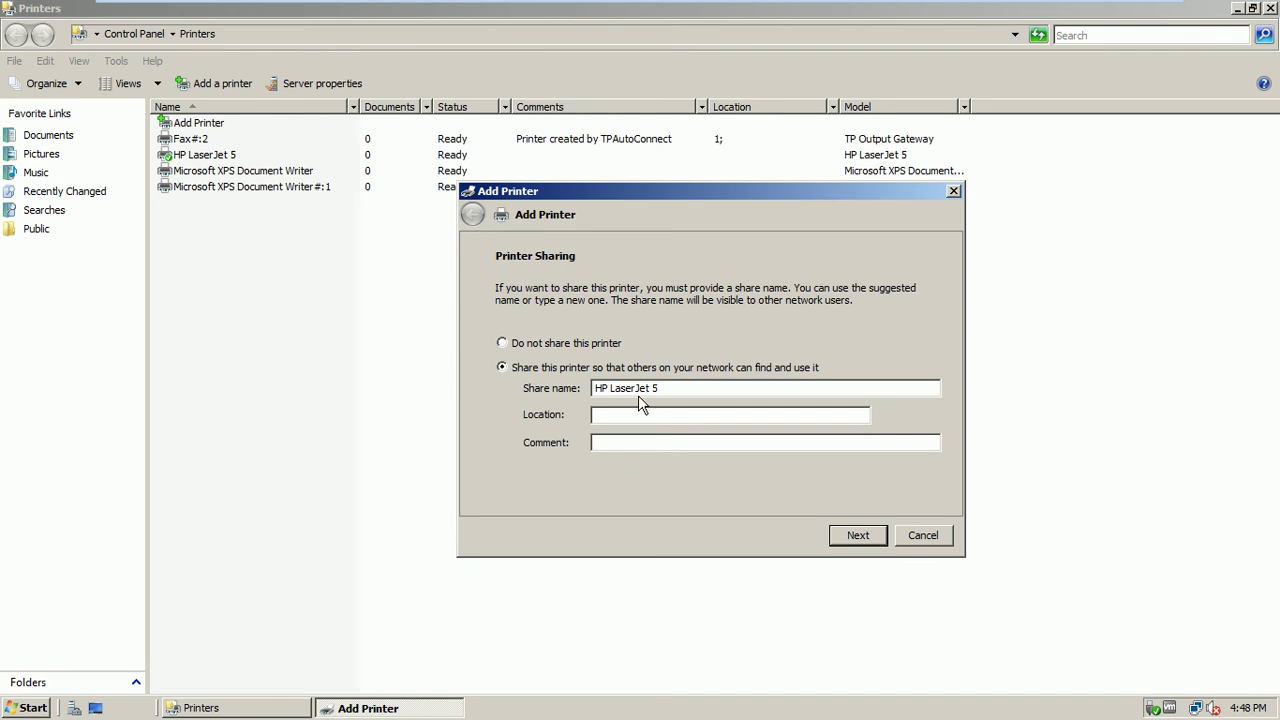
pyautogui.click(690, 416)
pyautogui.write('ISB Head Office')
pyautogui.click(666, 444)
pyautogui.write('netwosrrk printer in main office')
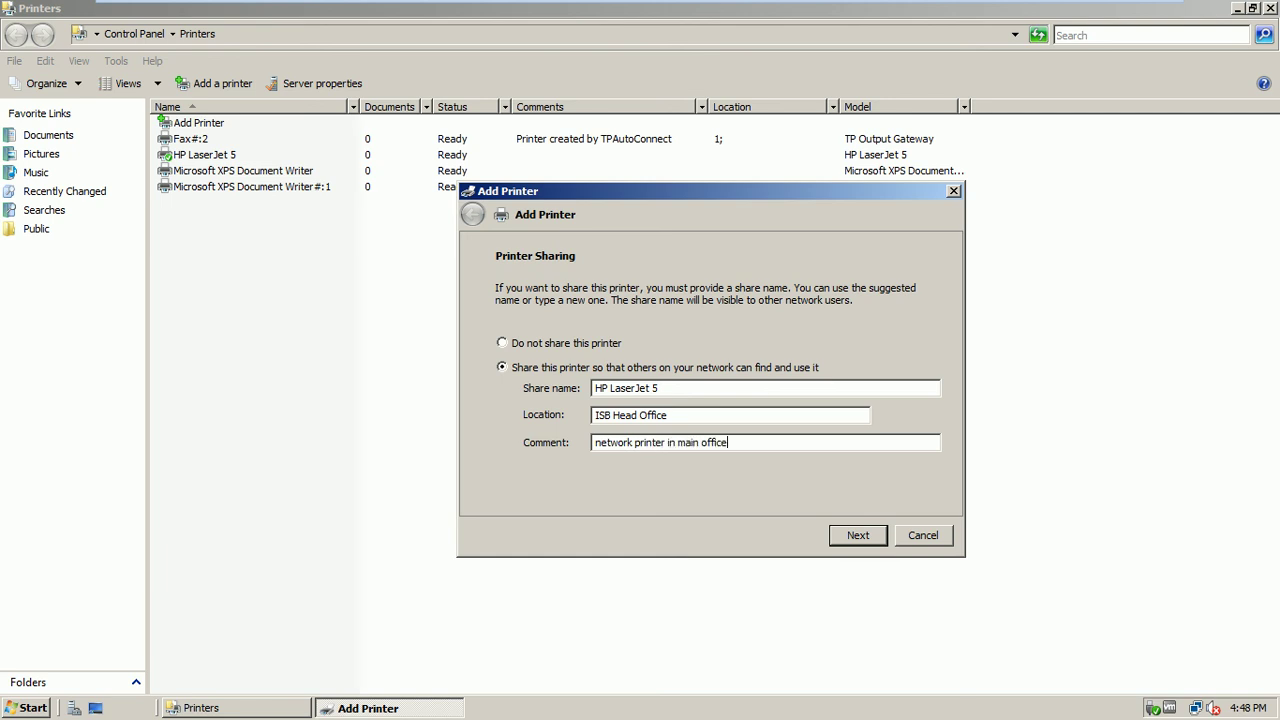
pyautogui.write(' only authenticated users allowed')
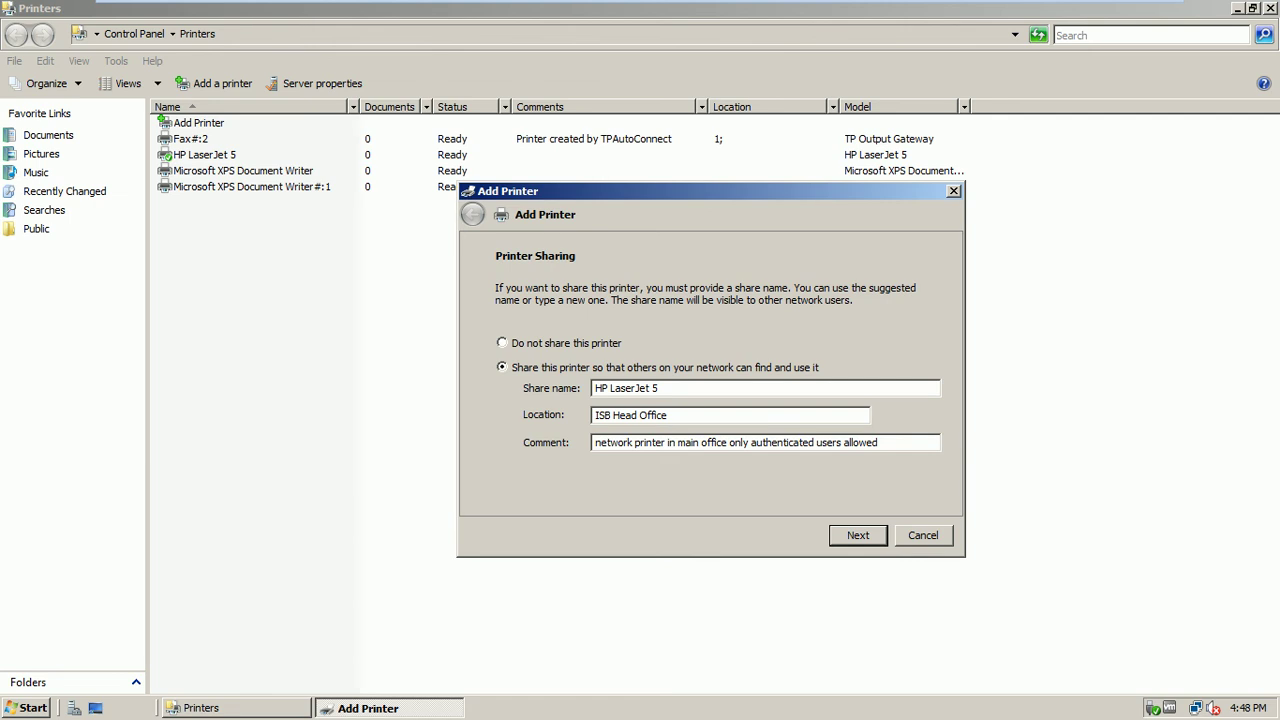
pyautogui.click(845, 540)
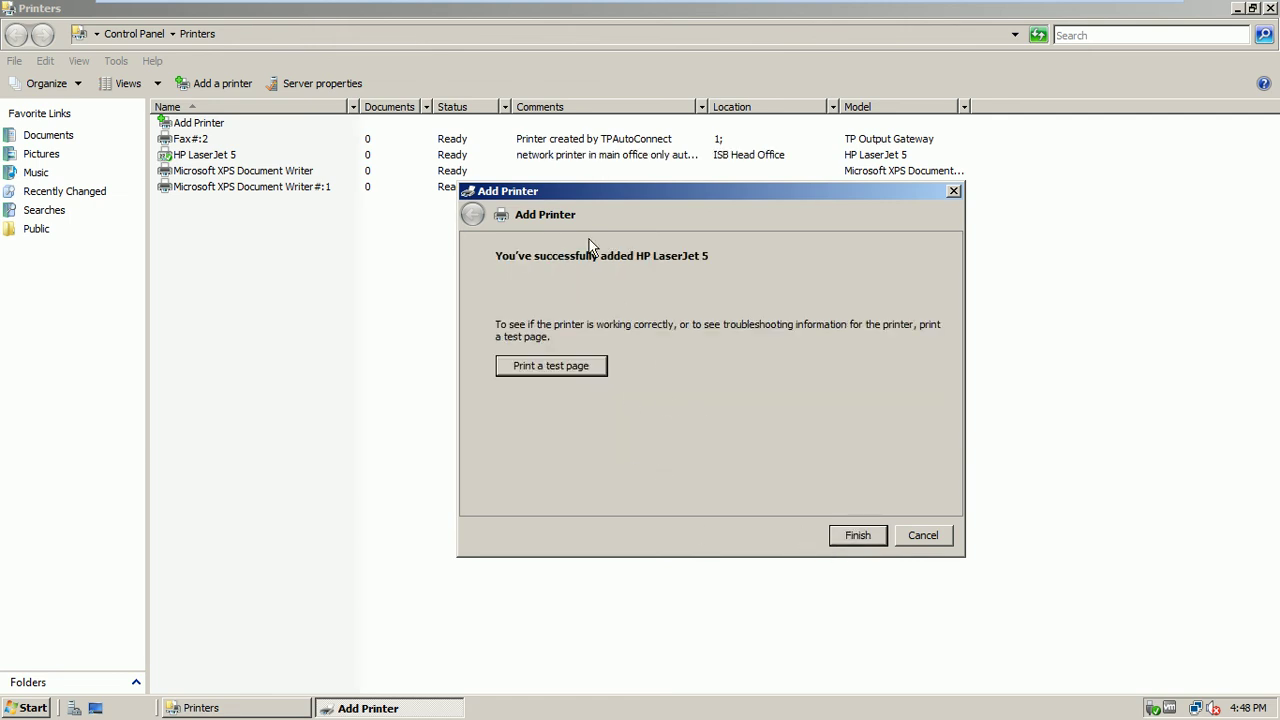
pyautogui.click(856, 535)
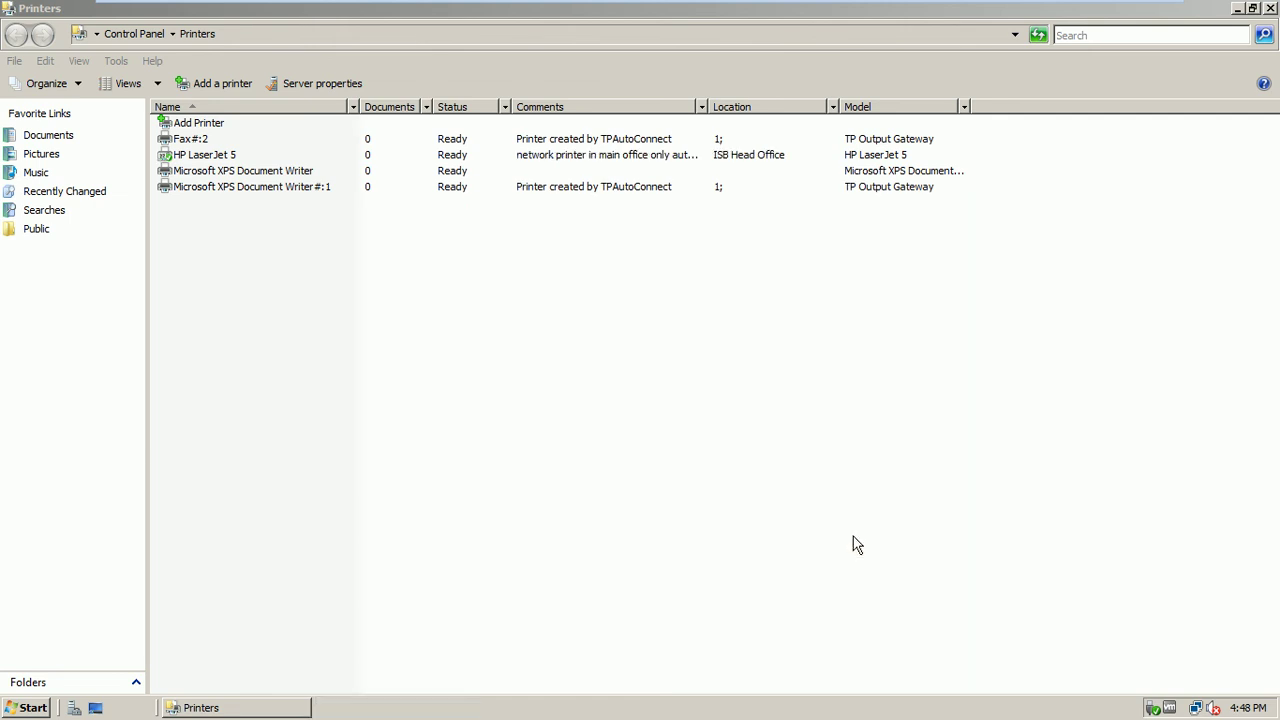
# In HP LaserJet 5 Properties, tick 'List in the directory' on the Sharing tab
pyautogui.click(204, 156)
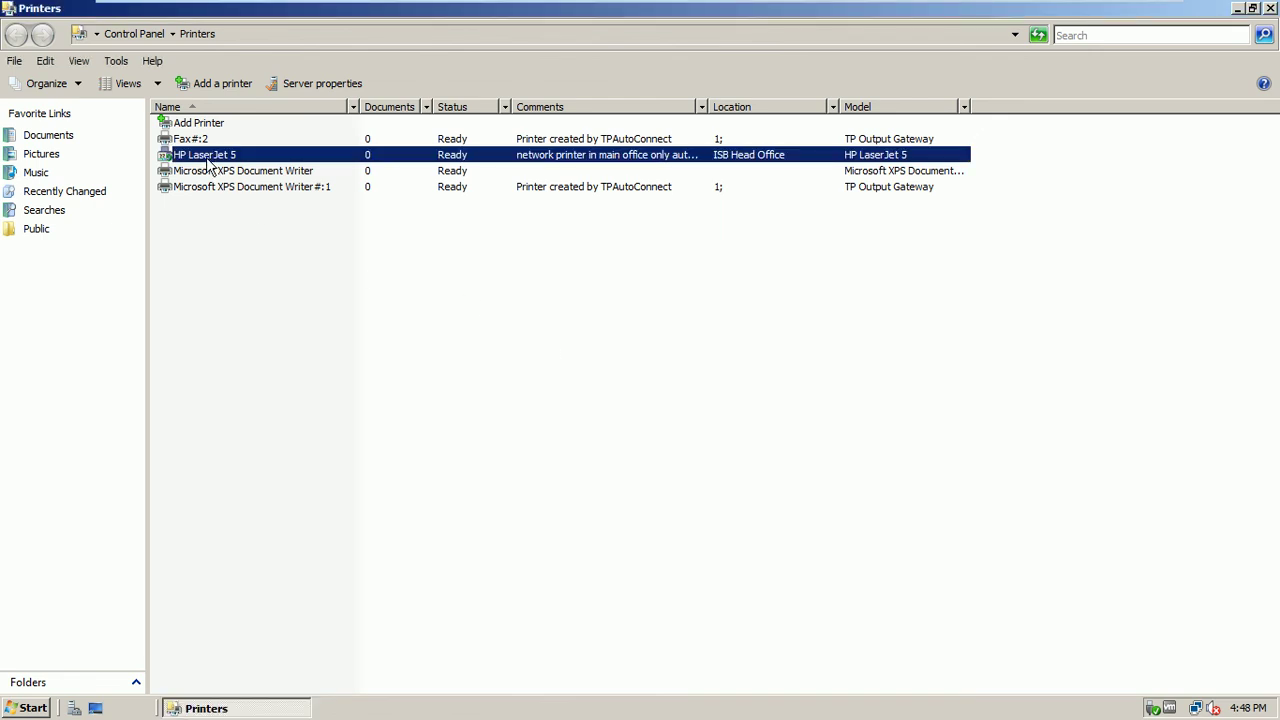
pyautogui.click(196, 208)
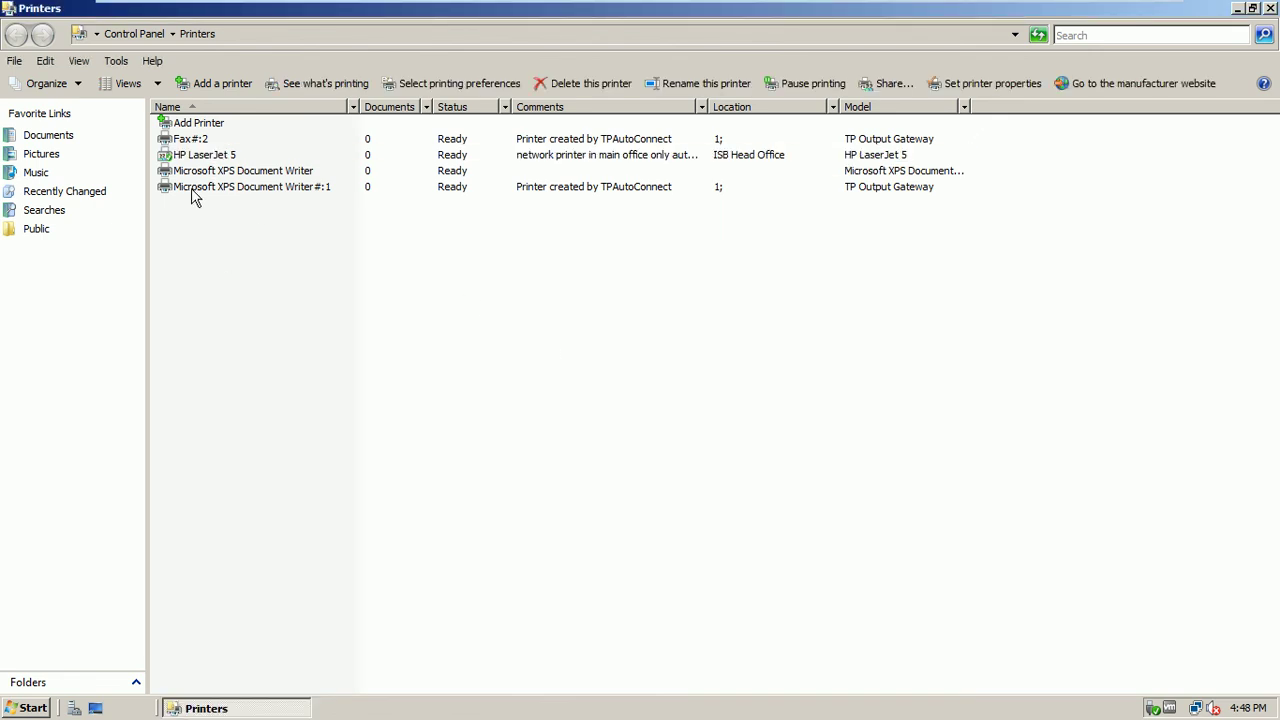
pyautogui.rightClick(212, 156)
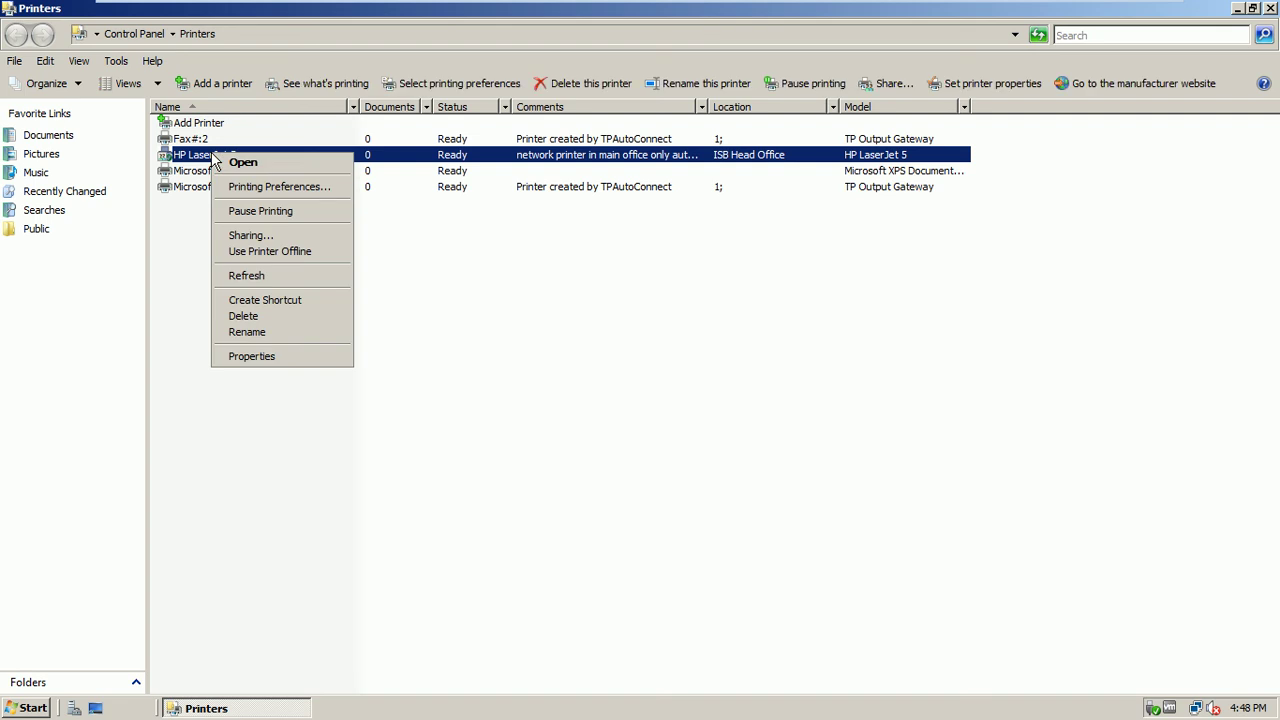
pyautogui.click(270, 358)
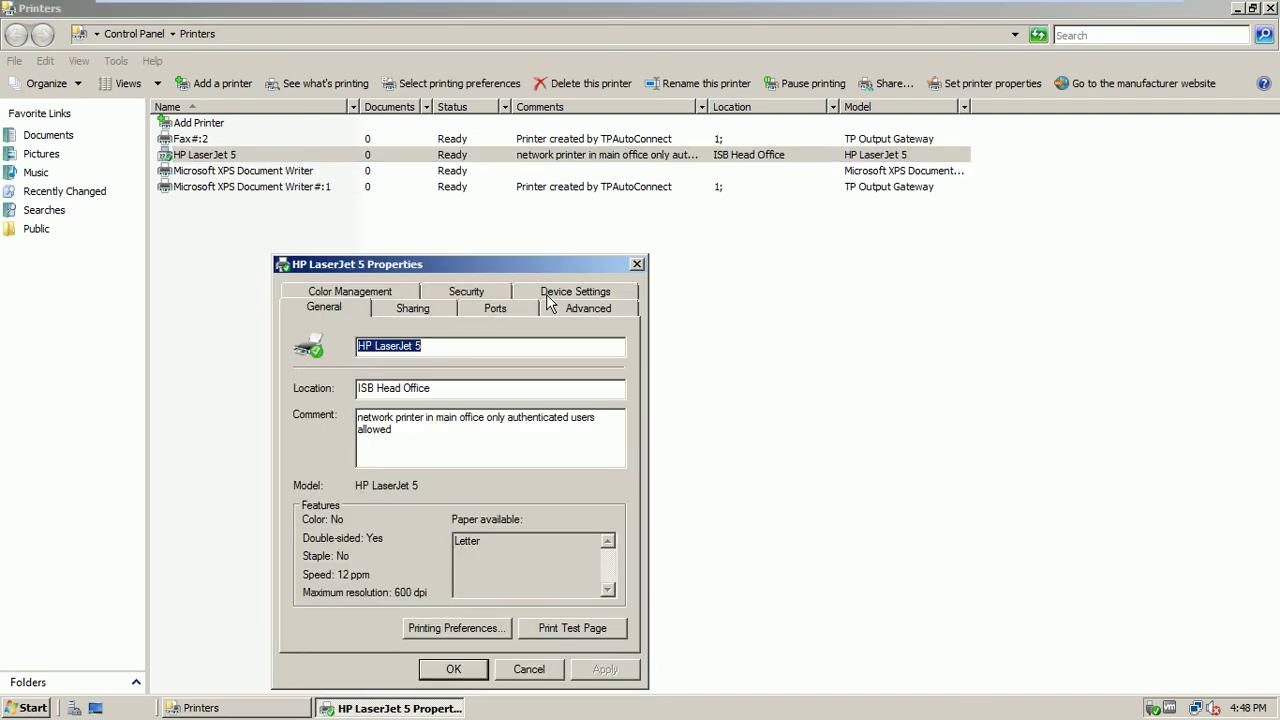
pyautogui.moveTo(504, 266); pyautogui.dragTo(595, 142)
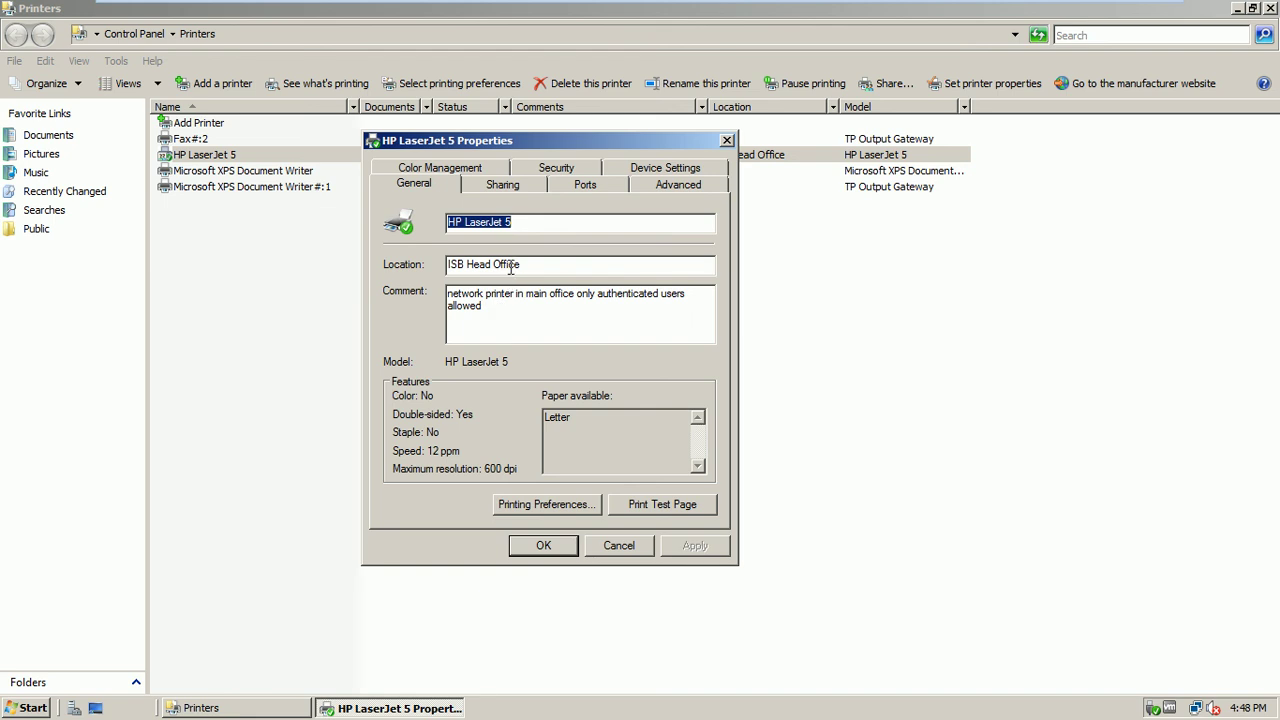
pyautogui.click(514, 186)
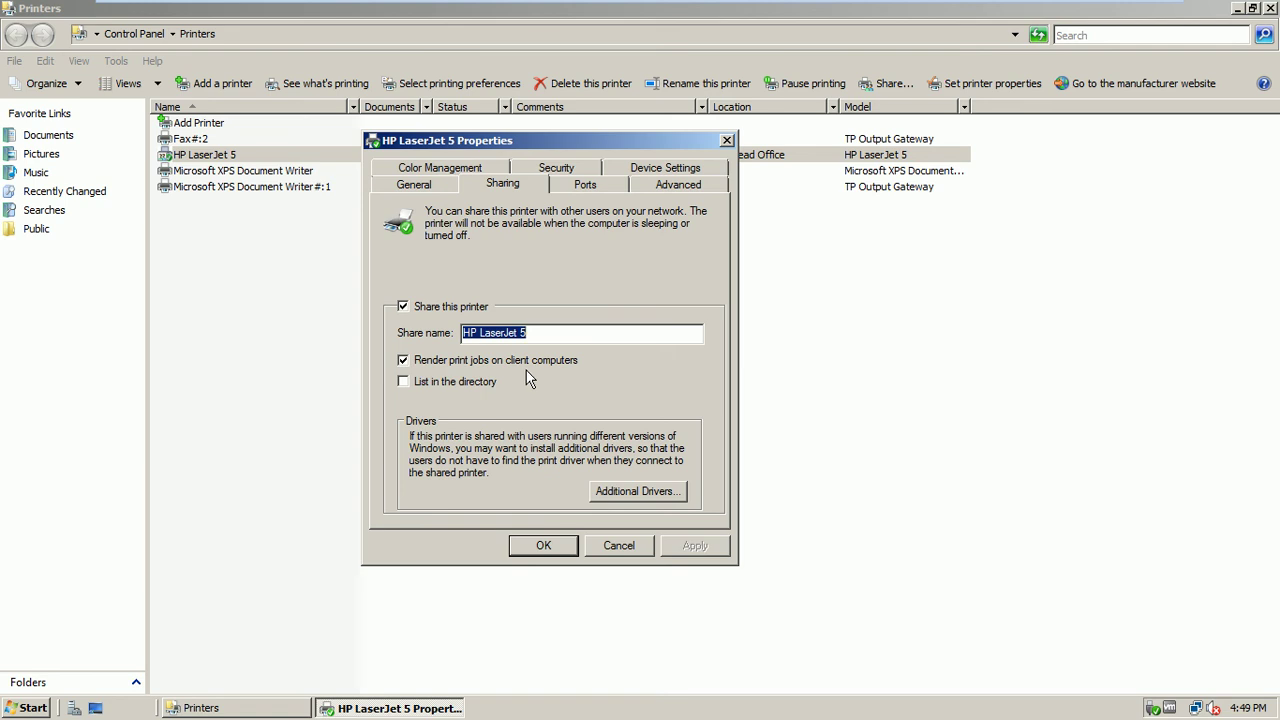
pyautogui.click(436, 385)
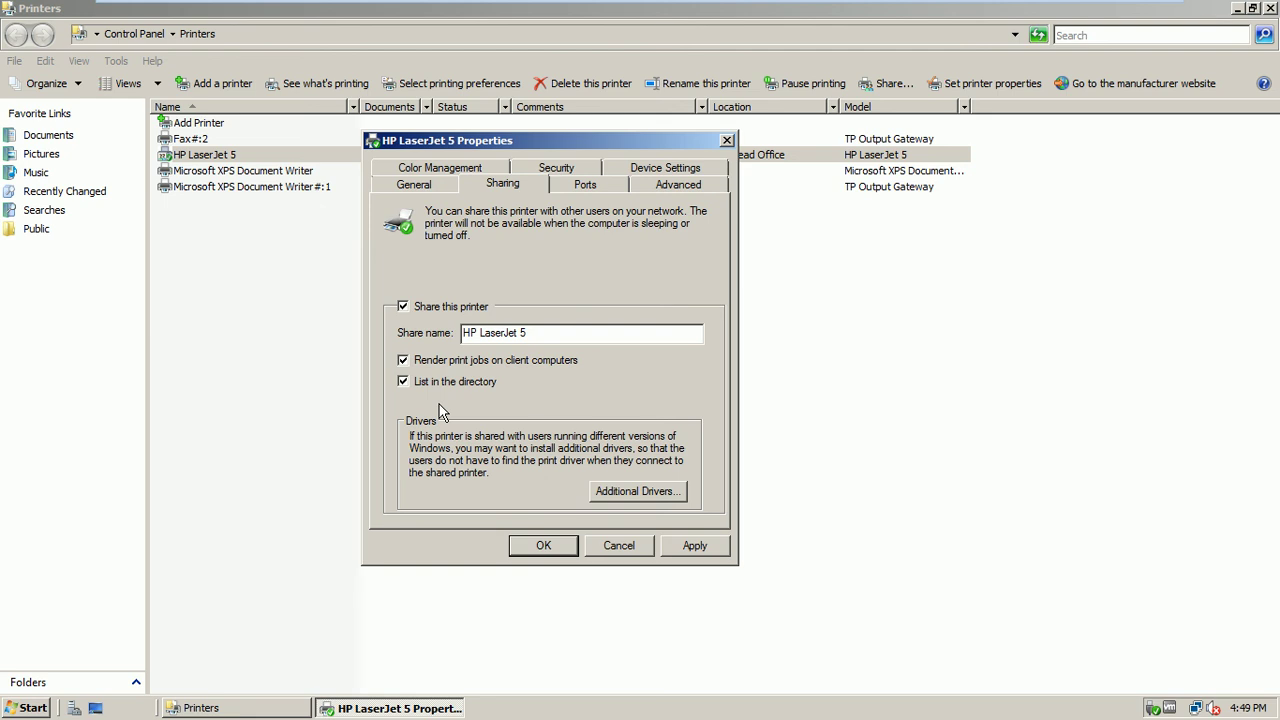
# Check the 192.168.10.102 TCP/IP port on Ports, then select the Advanced tab's priority value
pyautogui.click(578, 189)
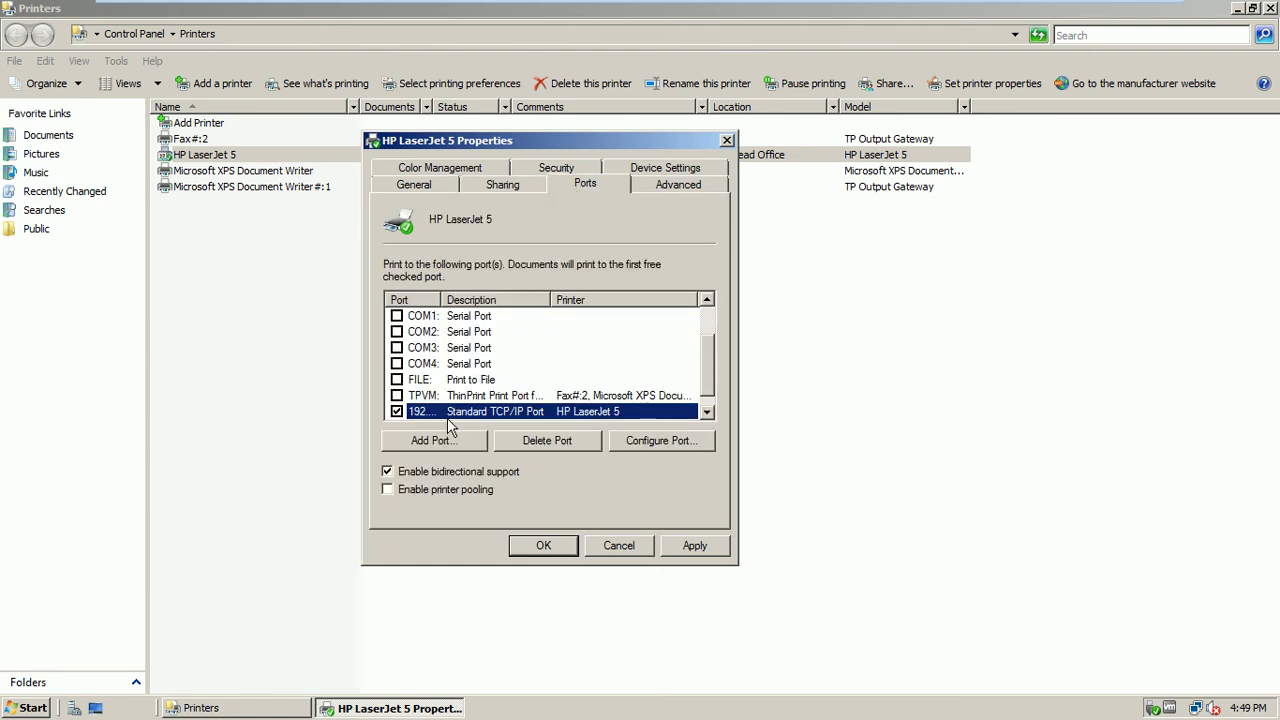
pyautogui.moveTo(440, 300); pyautogui.dragTo(492, 299)
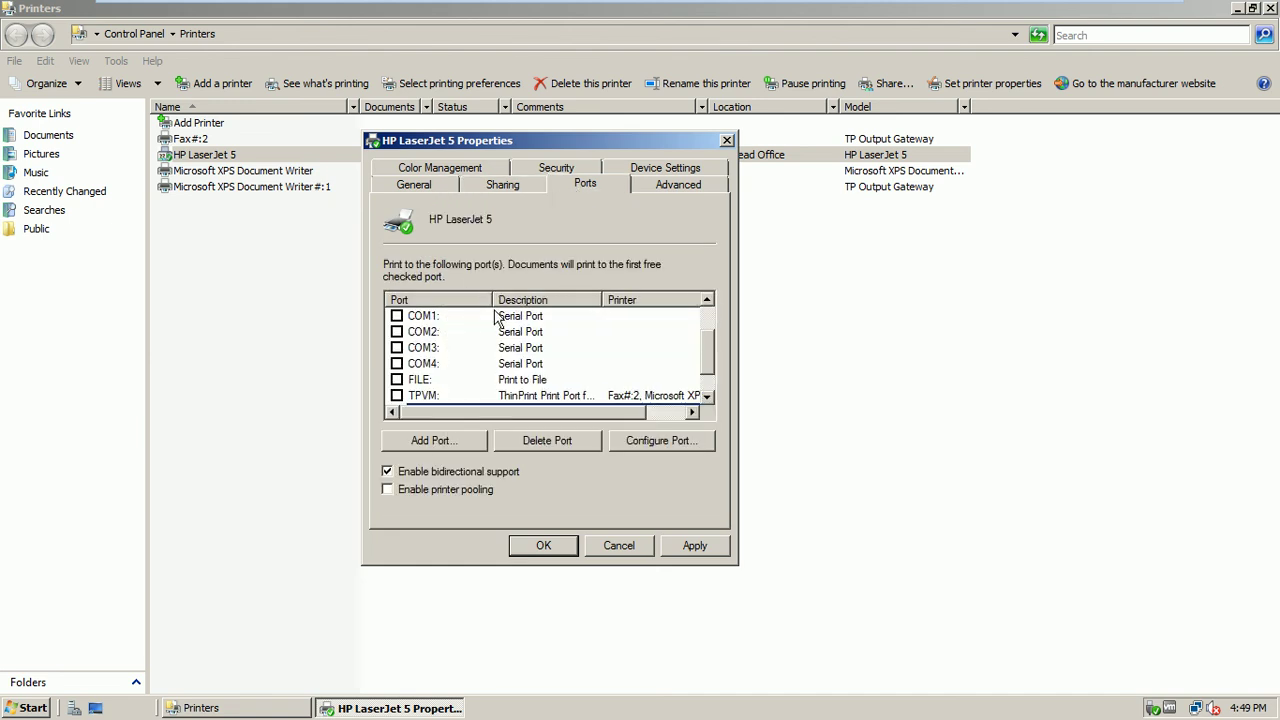
pyautogui.scroll(-1, 697, 341)
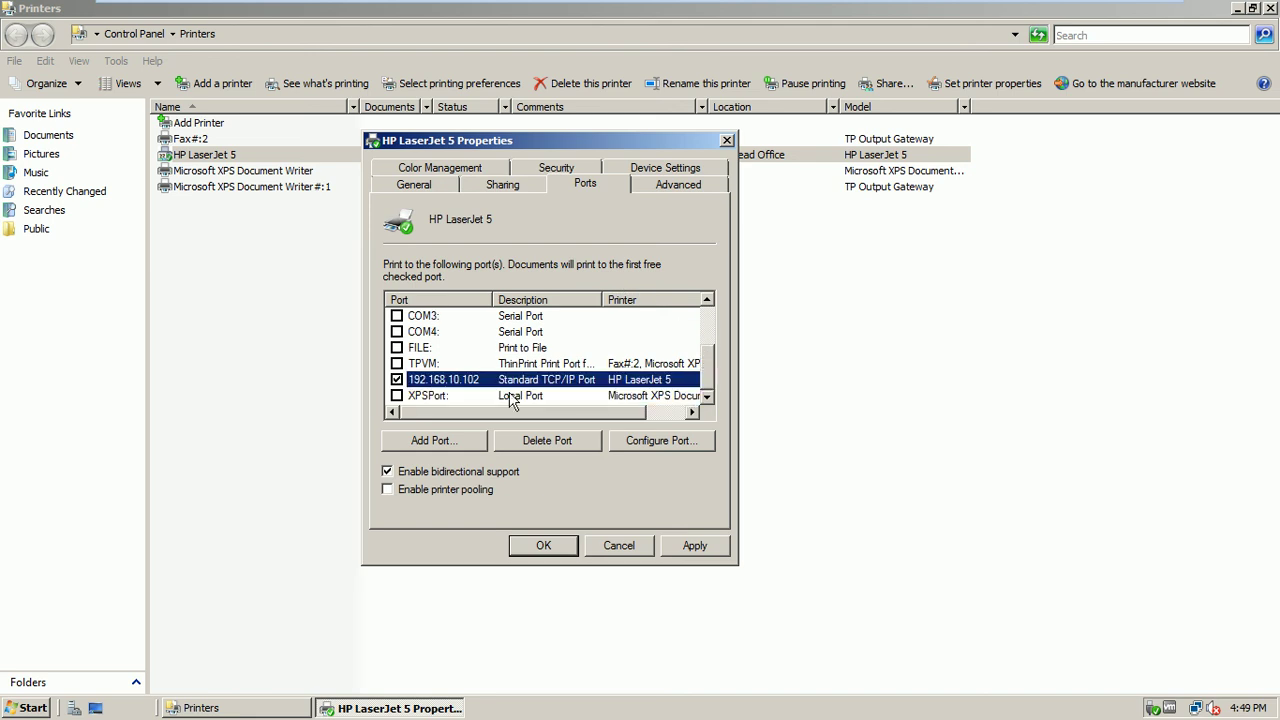
pyautogui.click(679, 188)
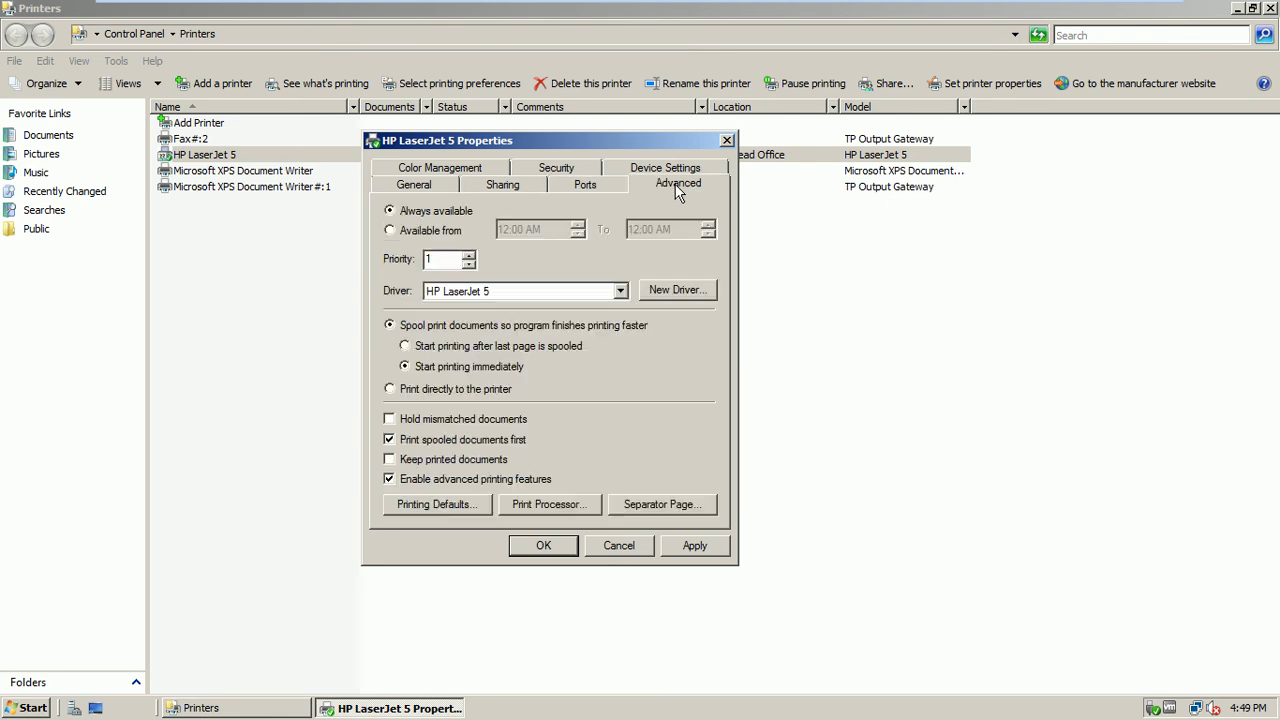
pyautogui.doubleClick(442, 258)
# On the Security tab, remove Everyone and add Authenticated Users
pyautogui.click(556, 180)
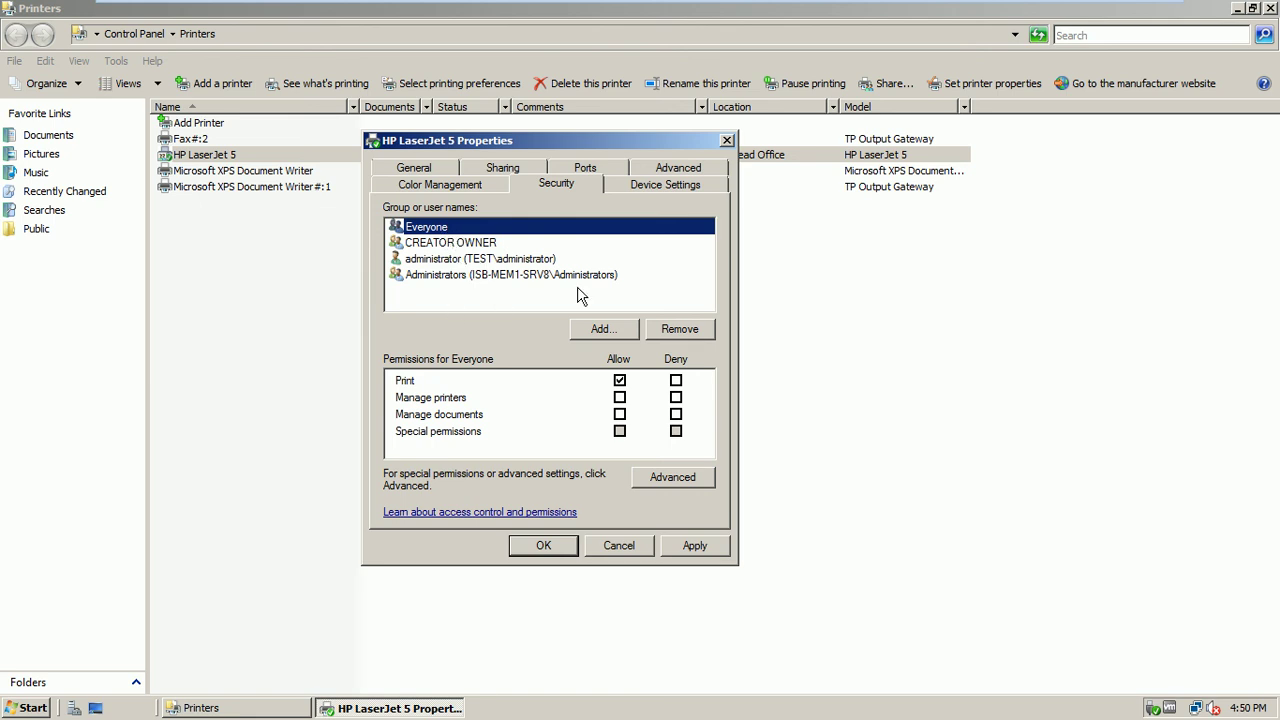
pyautogui.click(706, 332)
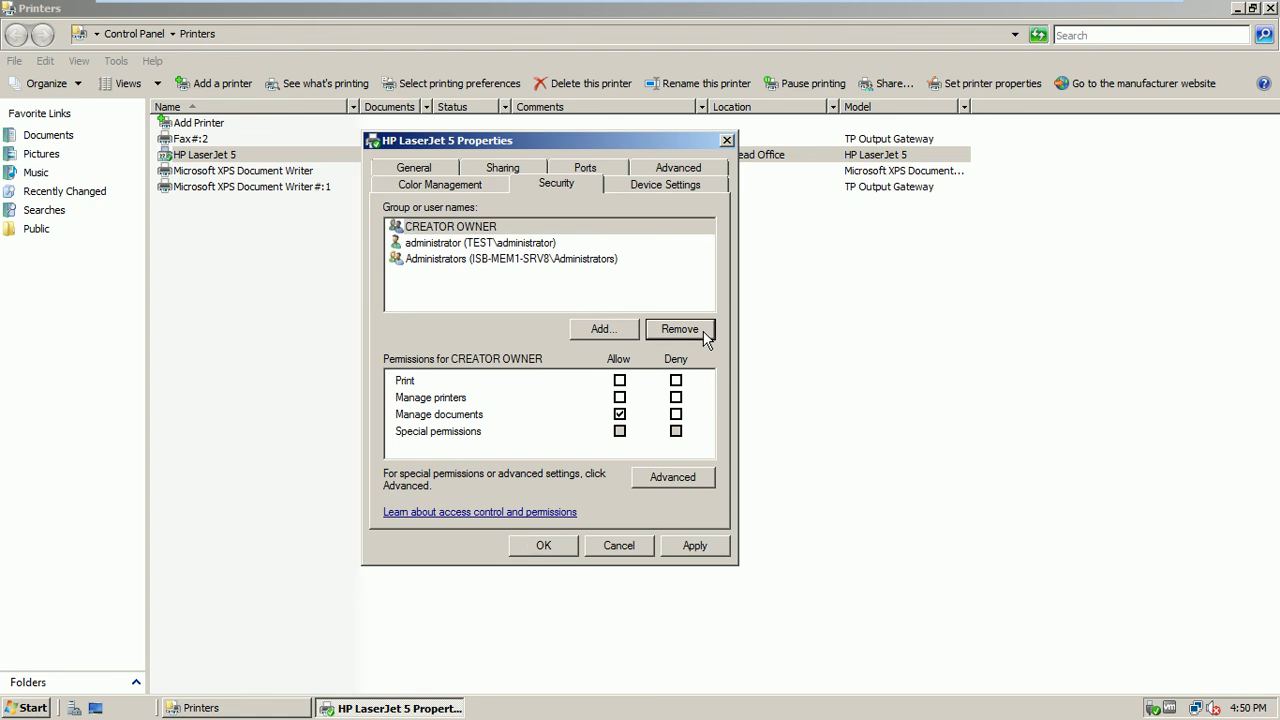
pyautogui.click(626, 331)
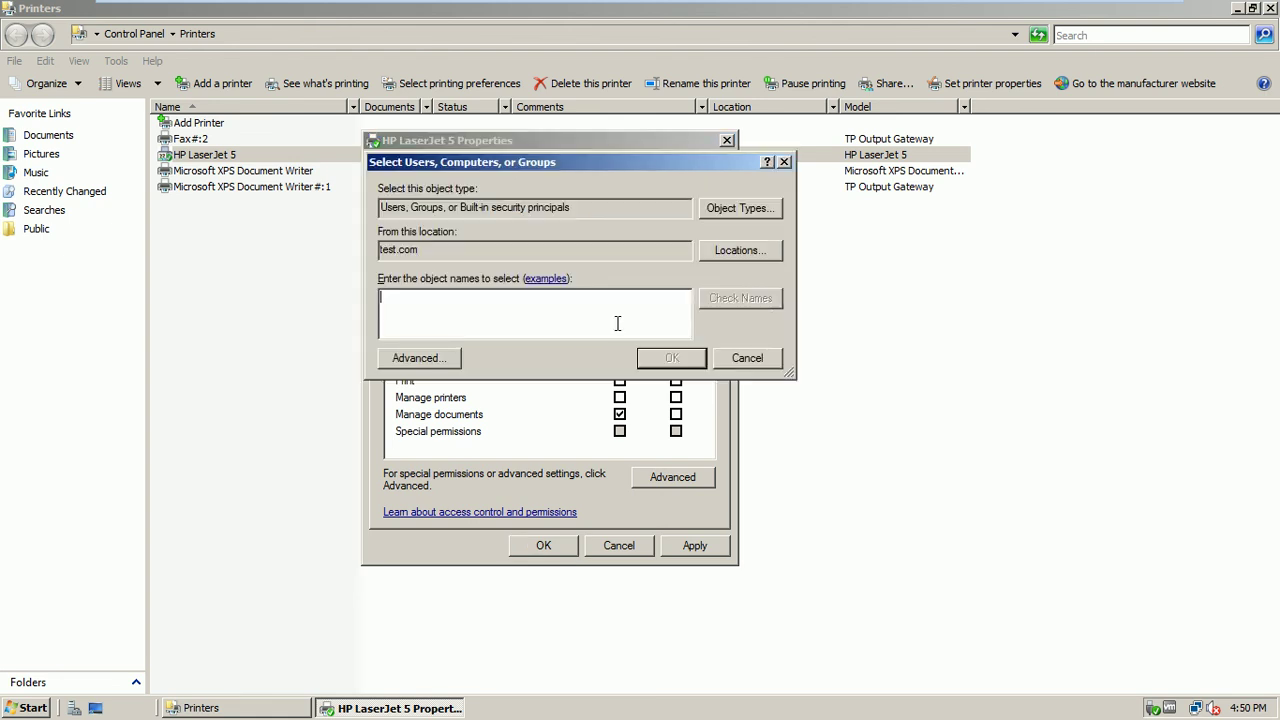
pyautogui.write('authen')
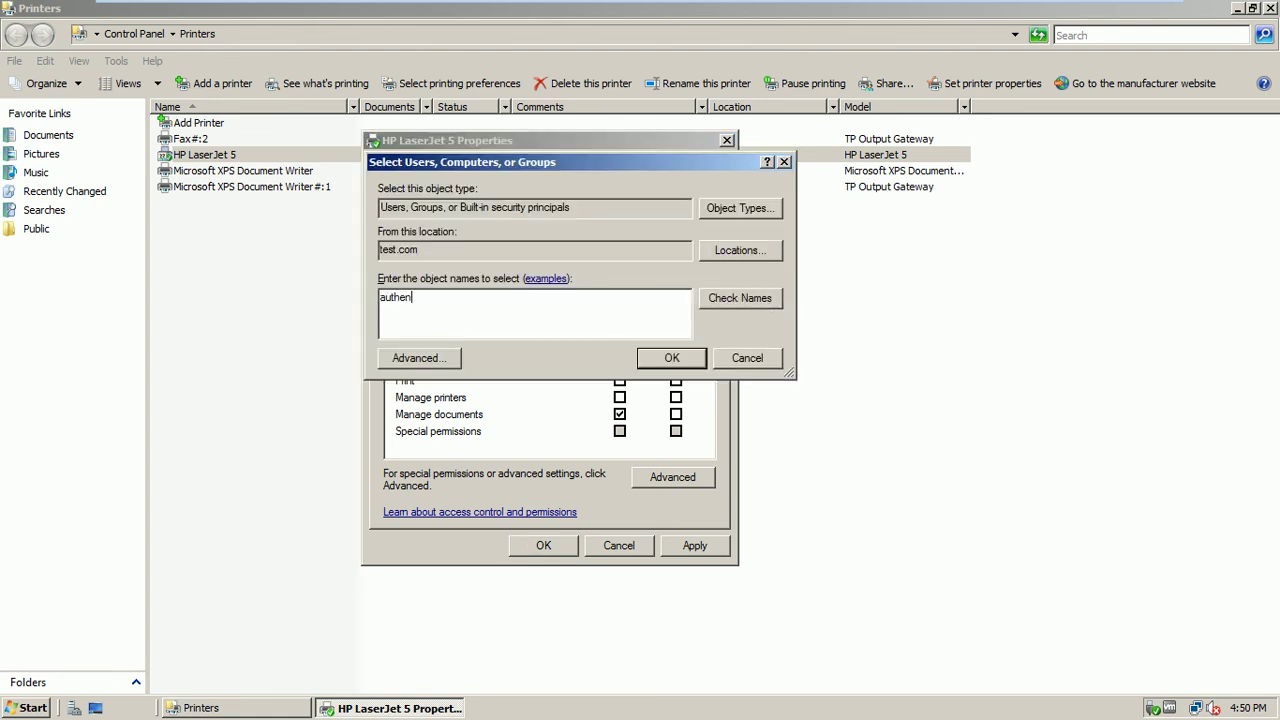
pyautogui.click(763, 299)
pyautogui.click(658, 359)
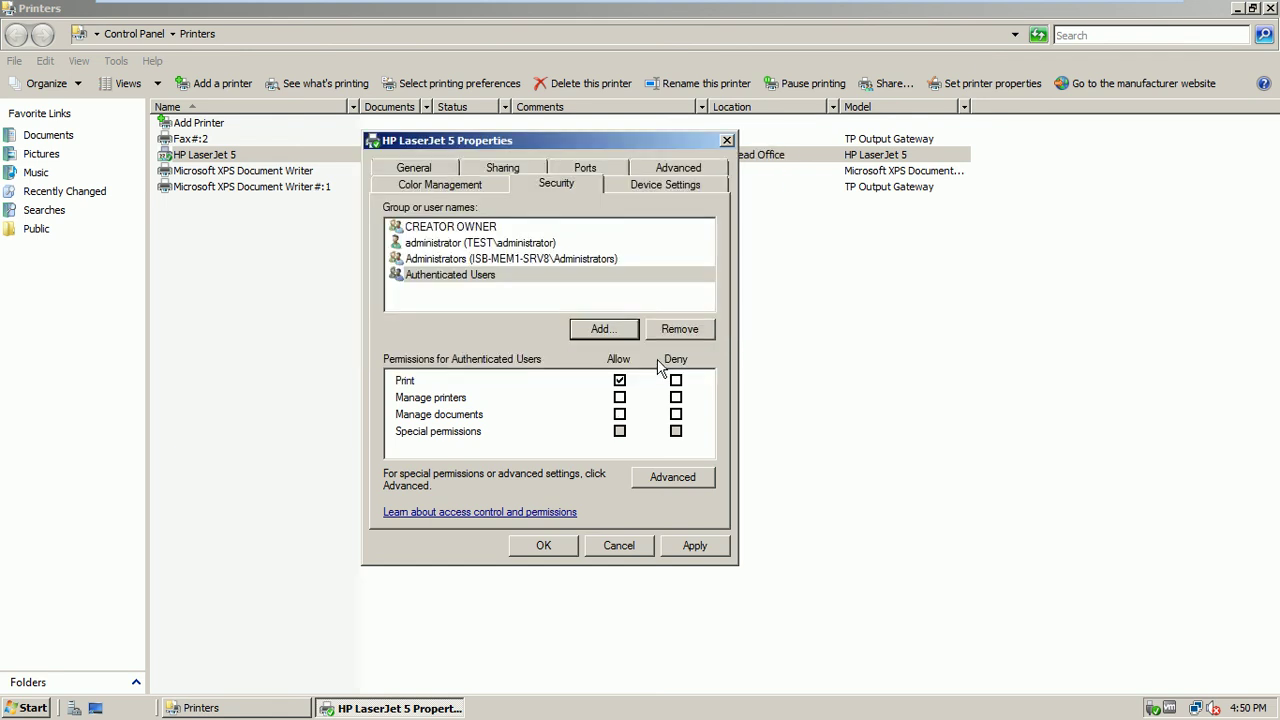
# Leave Authenticated Users with only the Print permission allowed
pyautogui.click(619, 397)
pyautogui.click(619, 414)
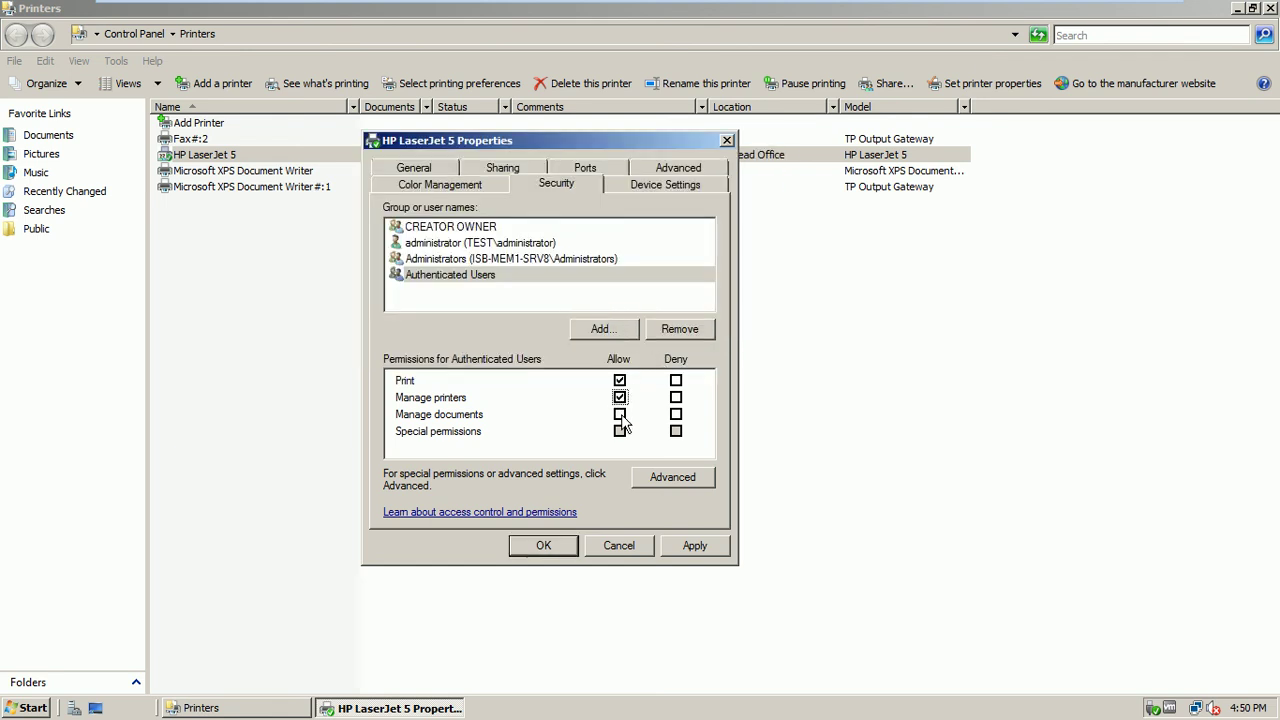
pyautogui.click(620, 398)
pyautogui.click(620, 414)
pyautogui.click(450, 438)
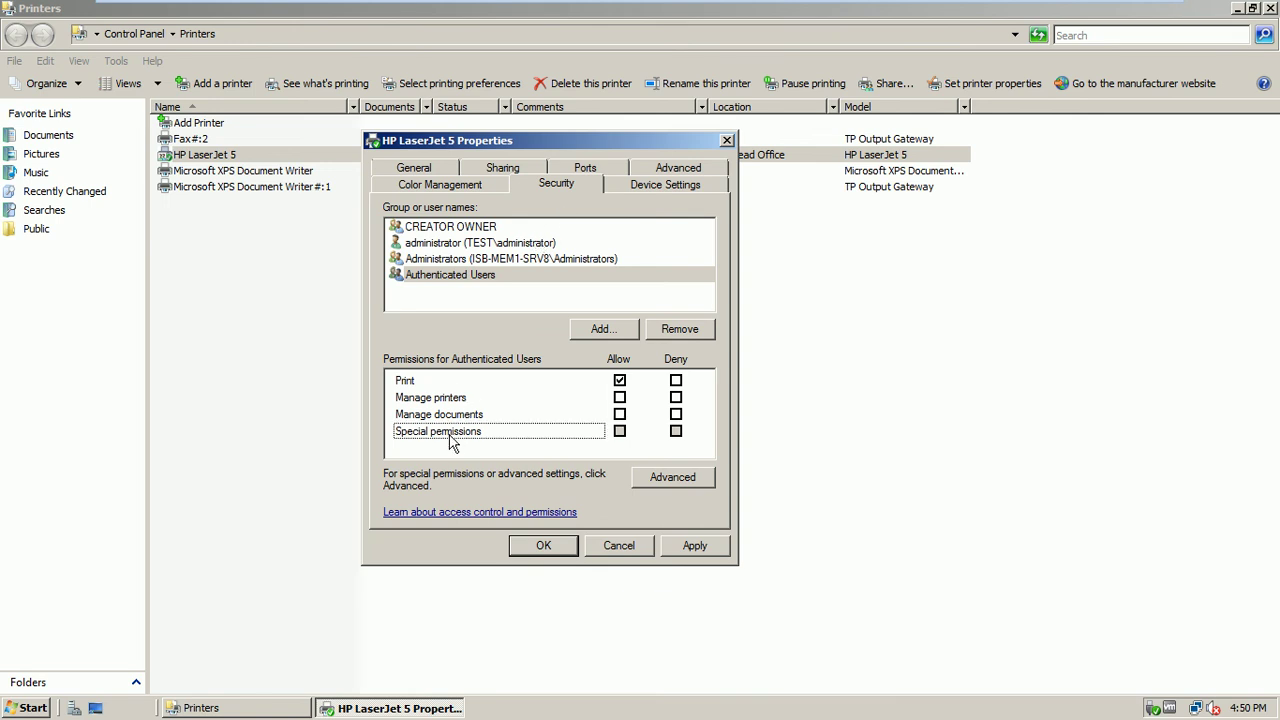
# Review the Authenticated Users entry in Advanced Security Settings and apply the permissions
pyautogui.click(672, 476)
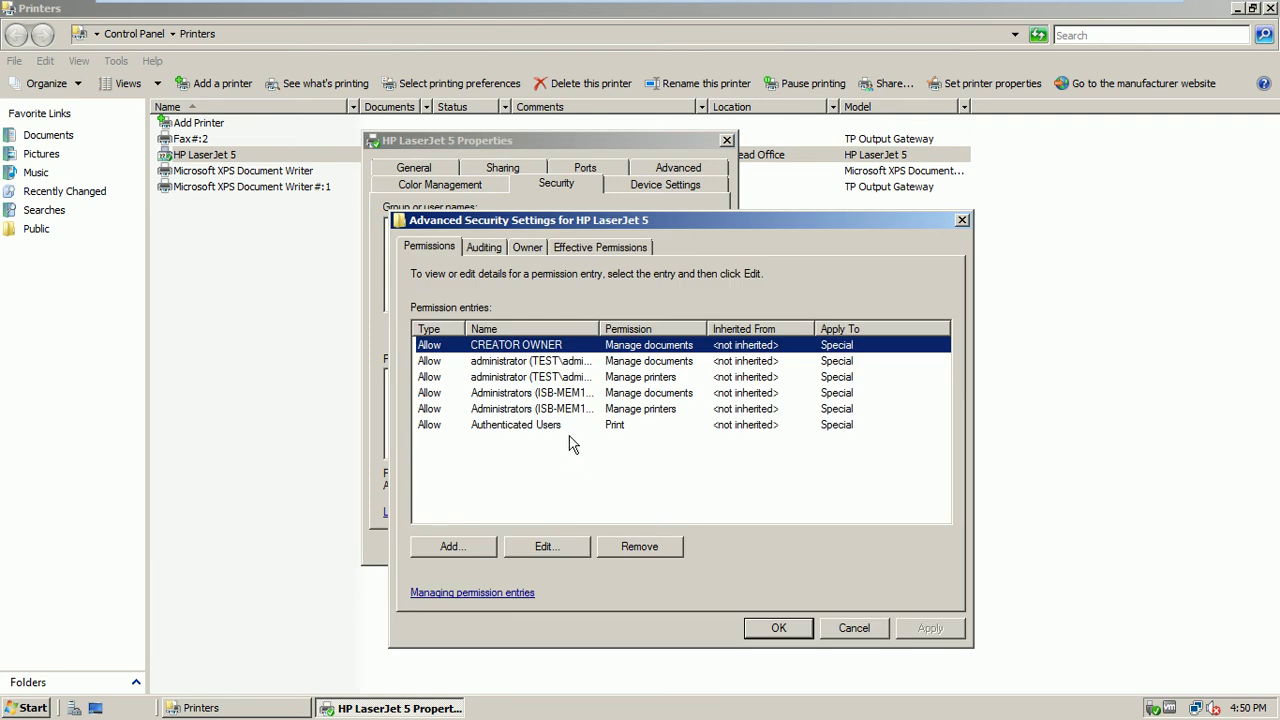
pyautogui.click(564, 428)
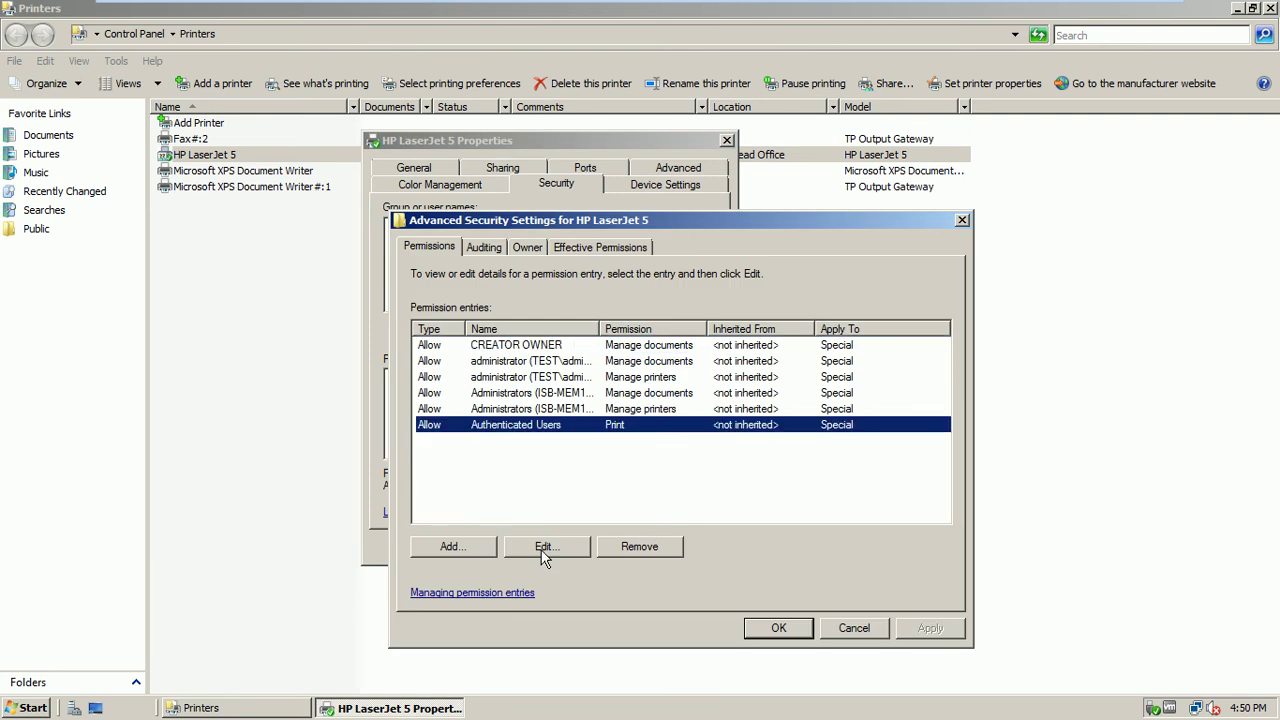
pyautogui.click(545, 548)
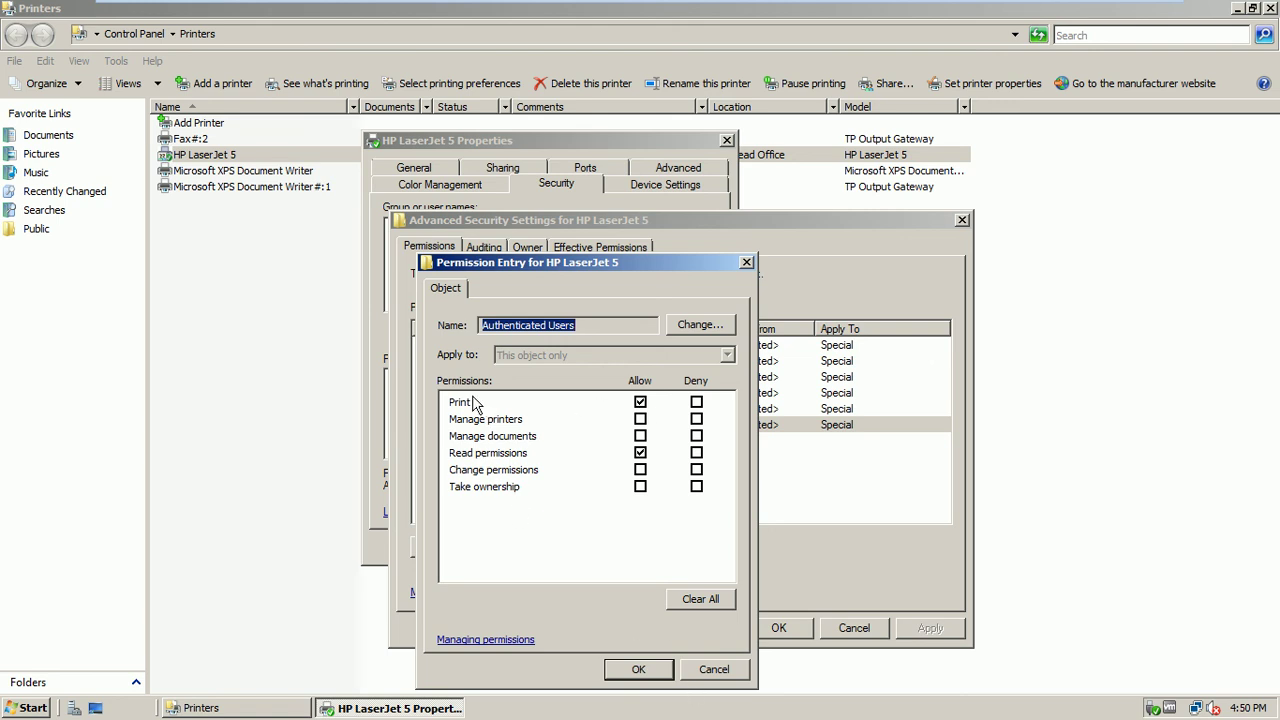
pyautogui.click(714, 671)
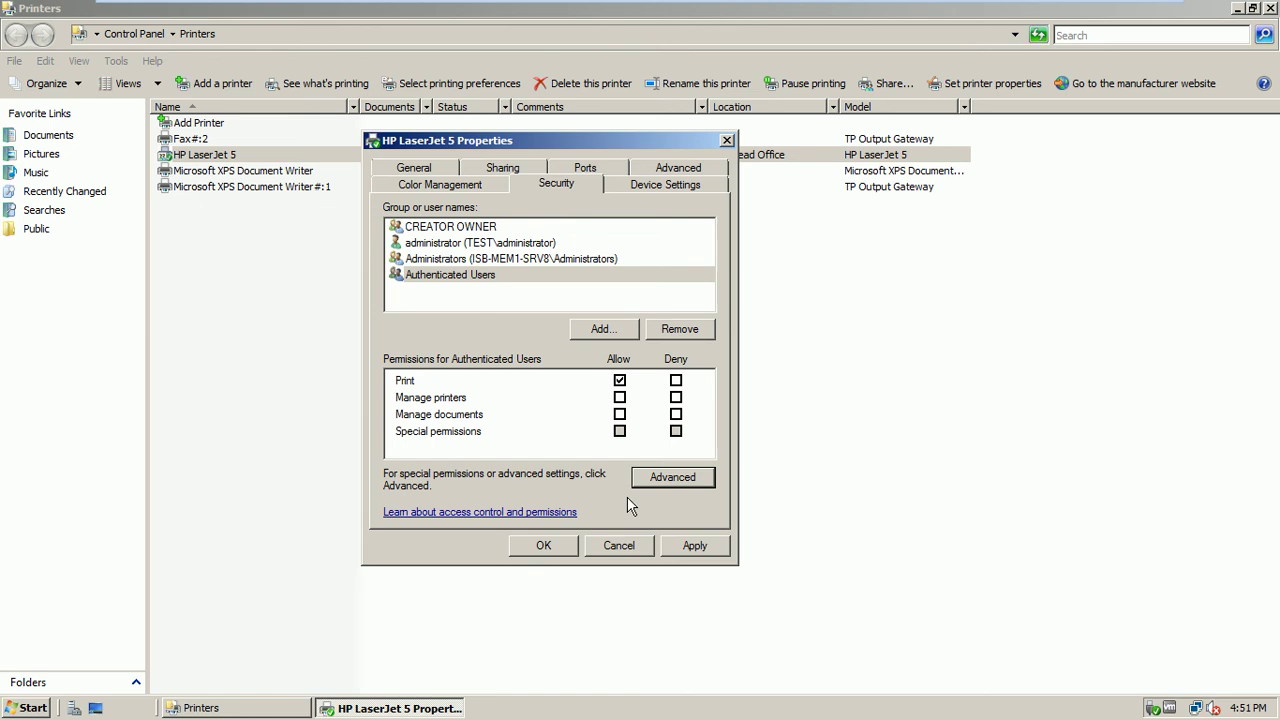
pyautogui.click(692, 546)
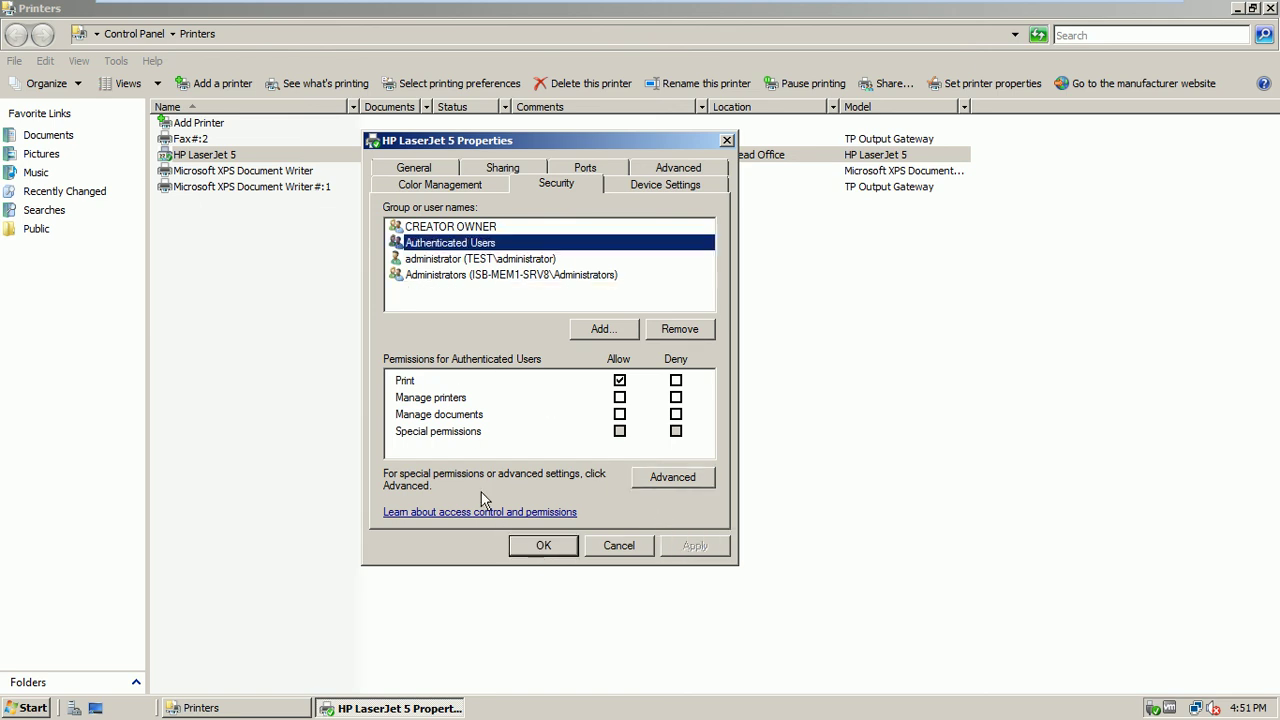
# Review the General, Sharing and Device Settings tabs, then close the properties with OK
pyautogui.click(440, 170)
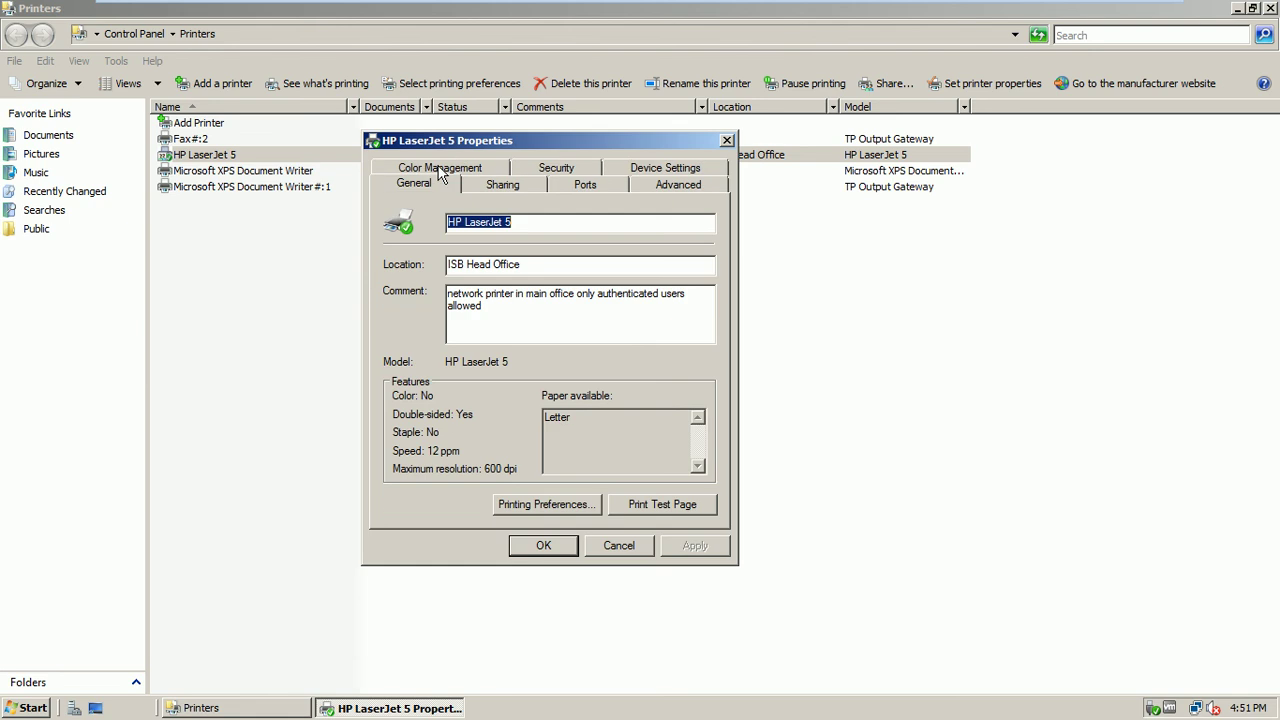
pyautogui.click(510, 190)
pyautogui.click(655, 172)
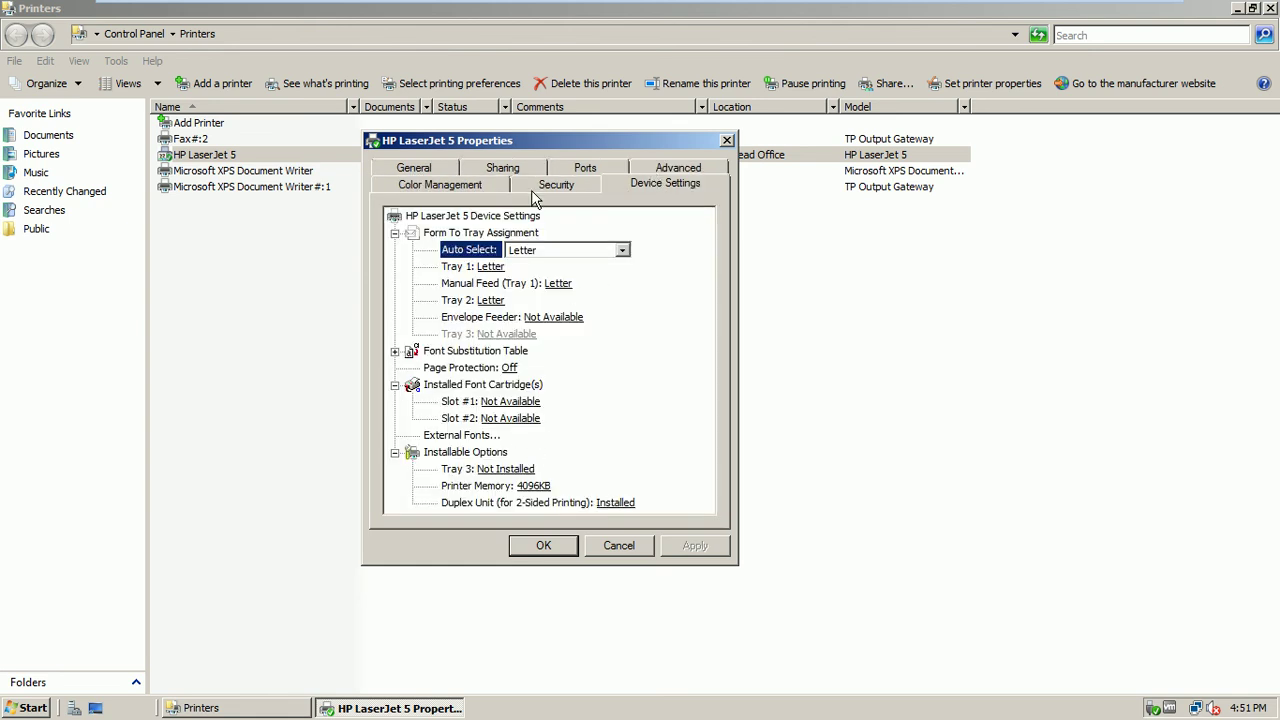
pyautogui.click(422, 170)
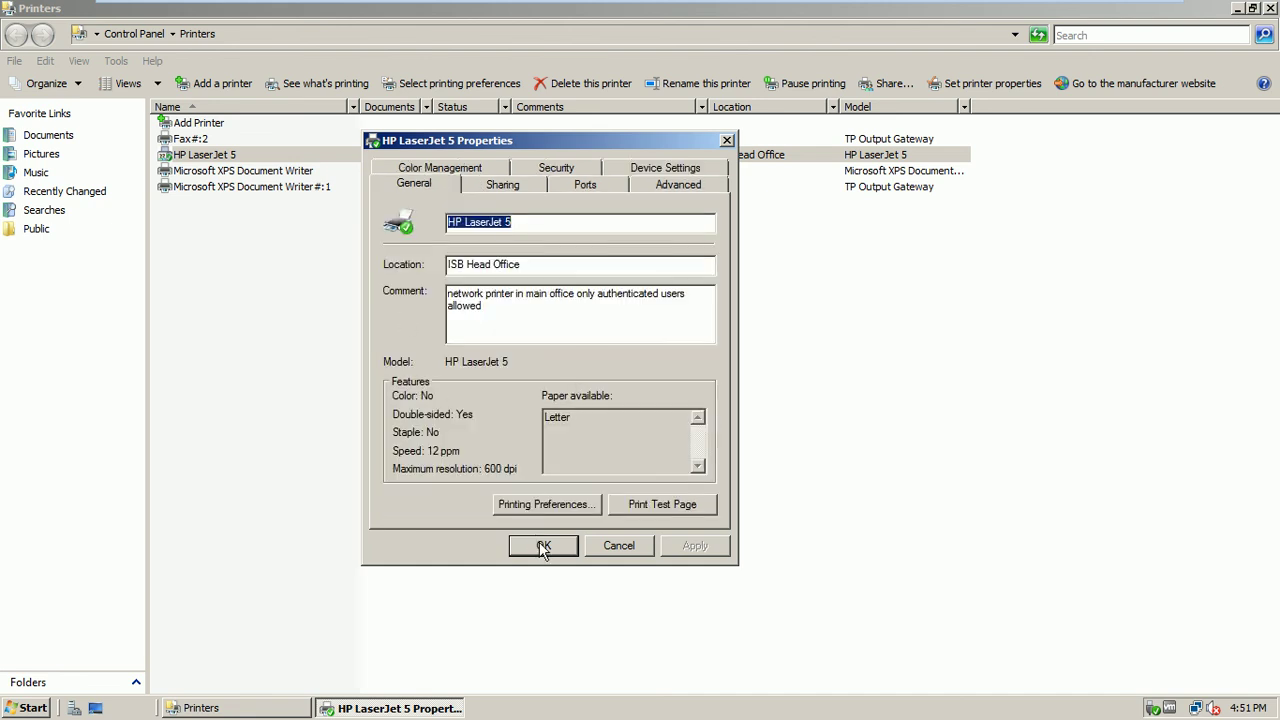
pyautogui.click(543, 547)
pyautogui.click(298, 280)
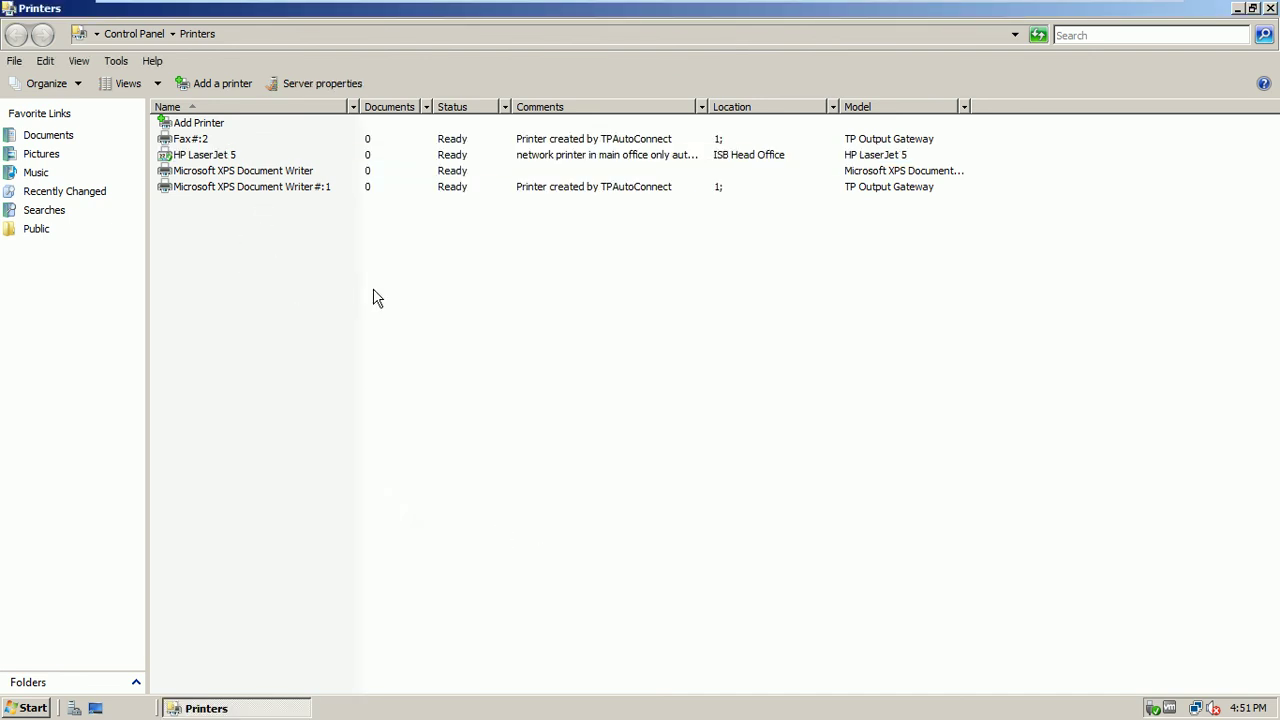
# Close the server's Printers window, switch to the ISB-CL1-w7 client and open Control Panel
pyautogui.click(1269, 9)
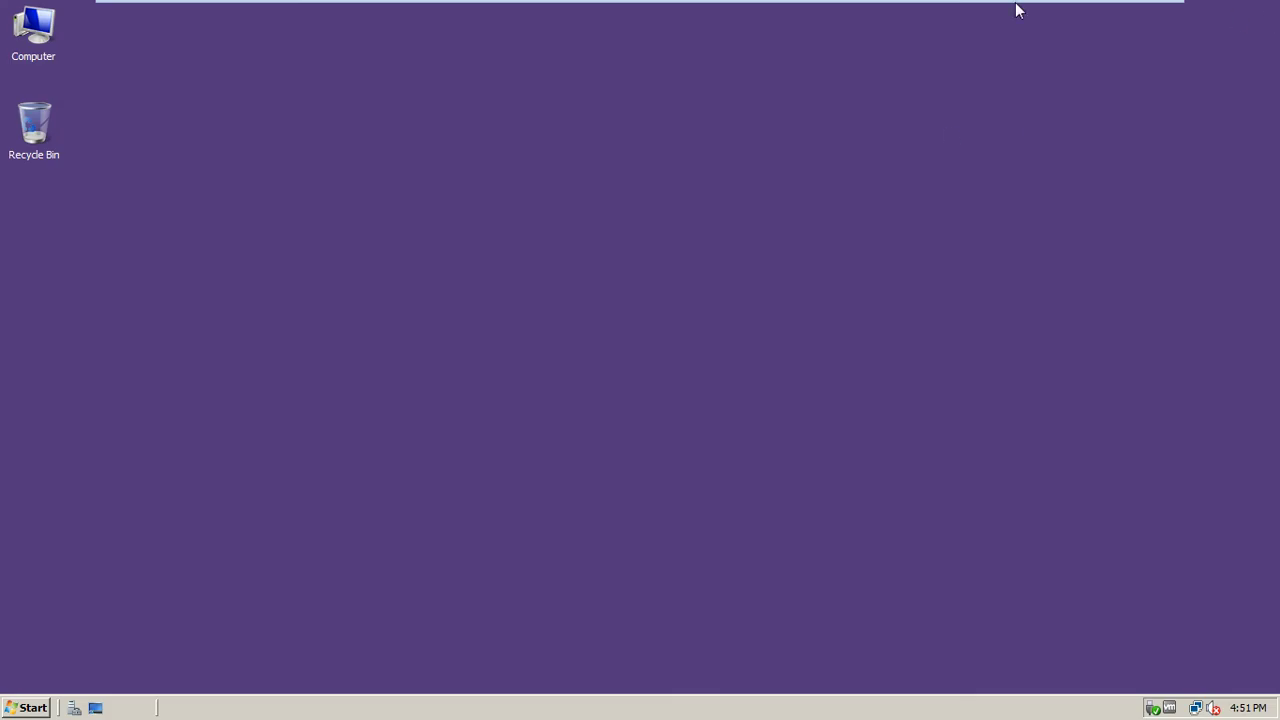
pyautogui.click(1075, 12)
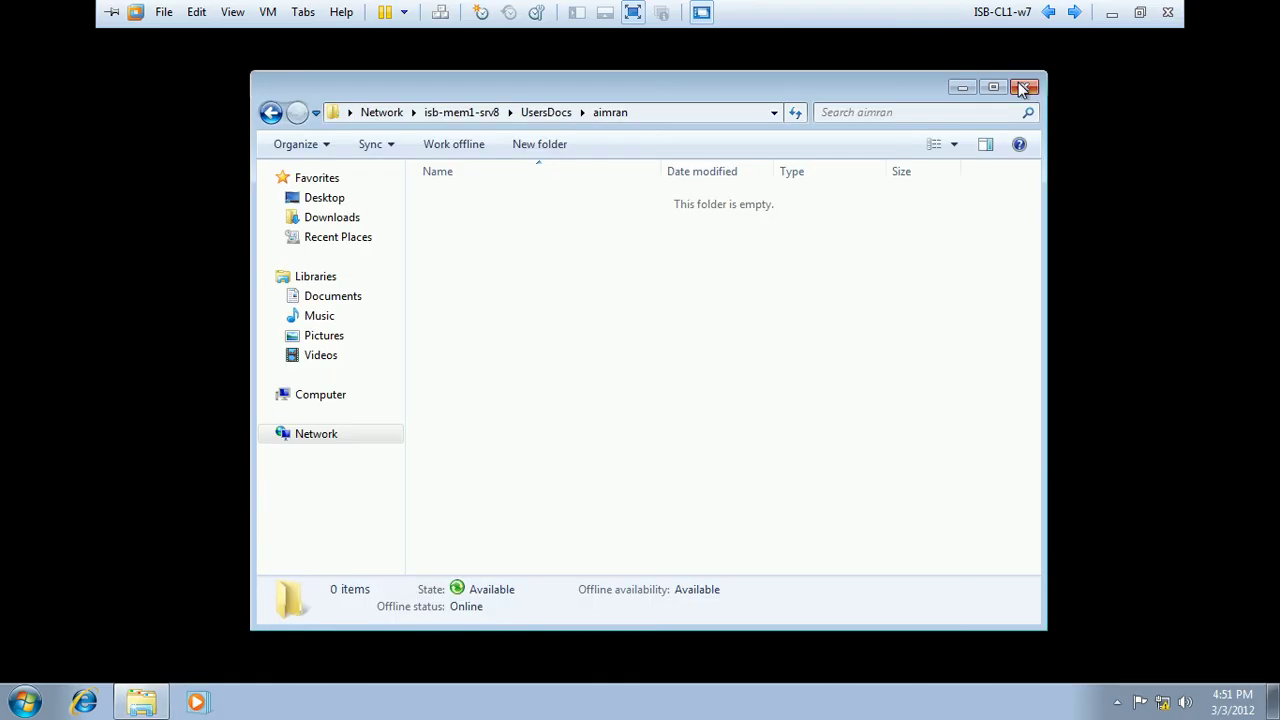
pyautogui.click(1018, 84)
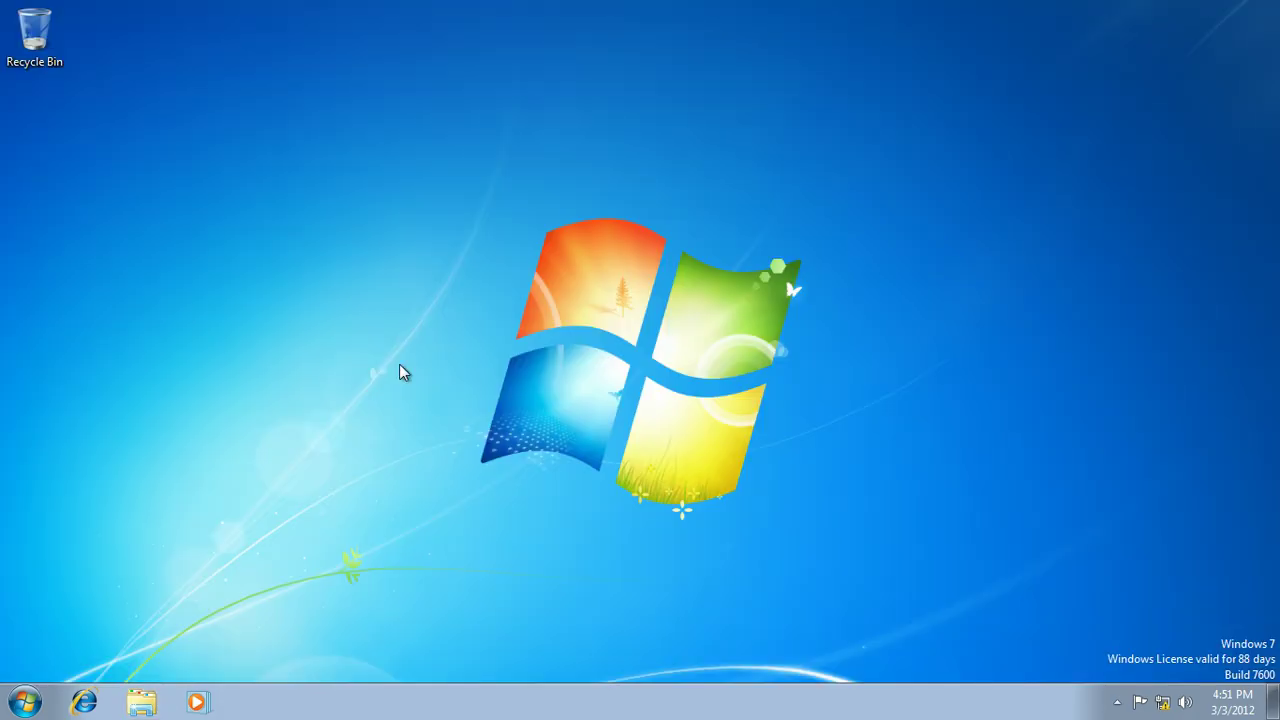
pyautogui.click(25, 701)
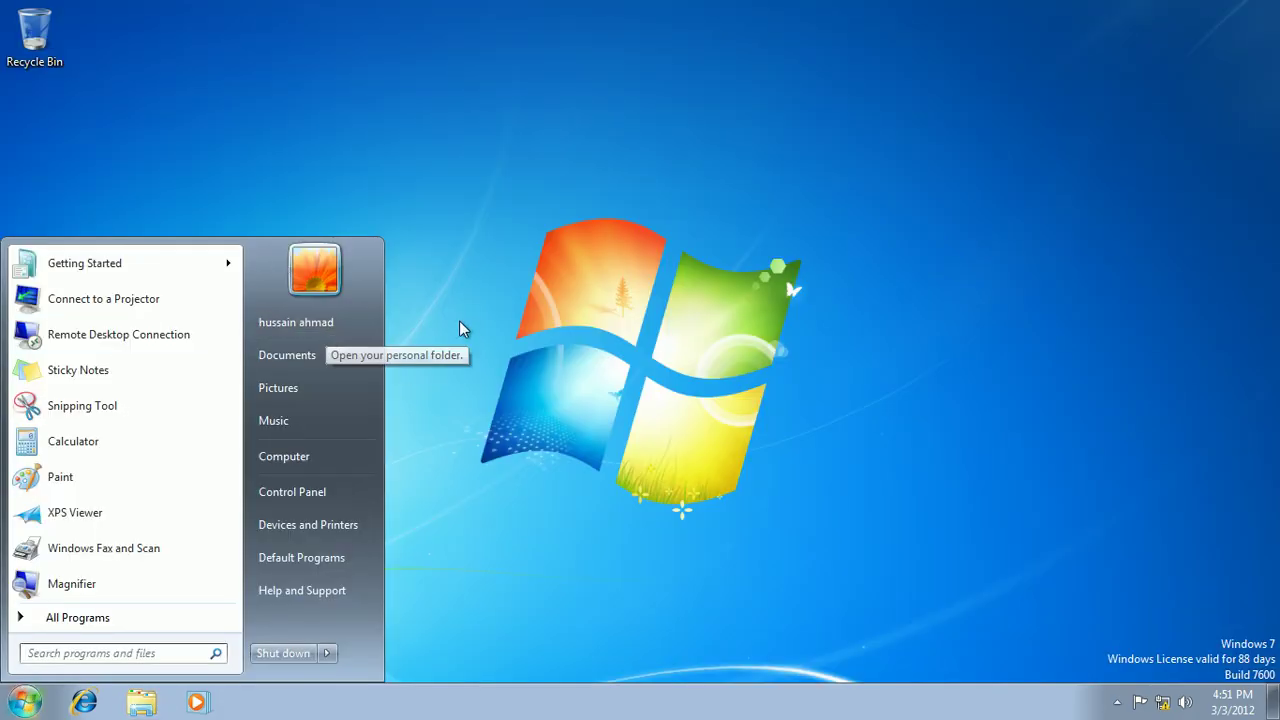
pyautogui.click(310, 495)
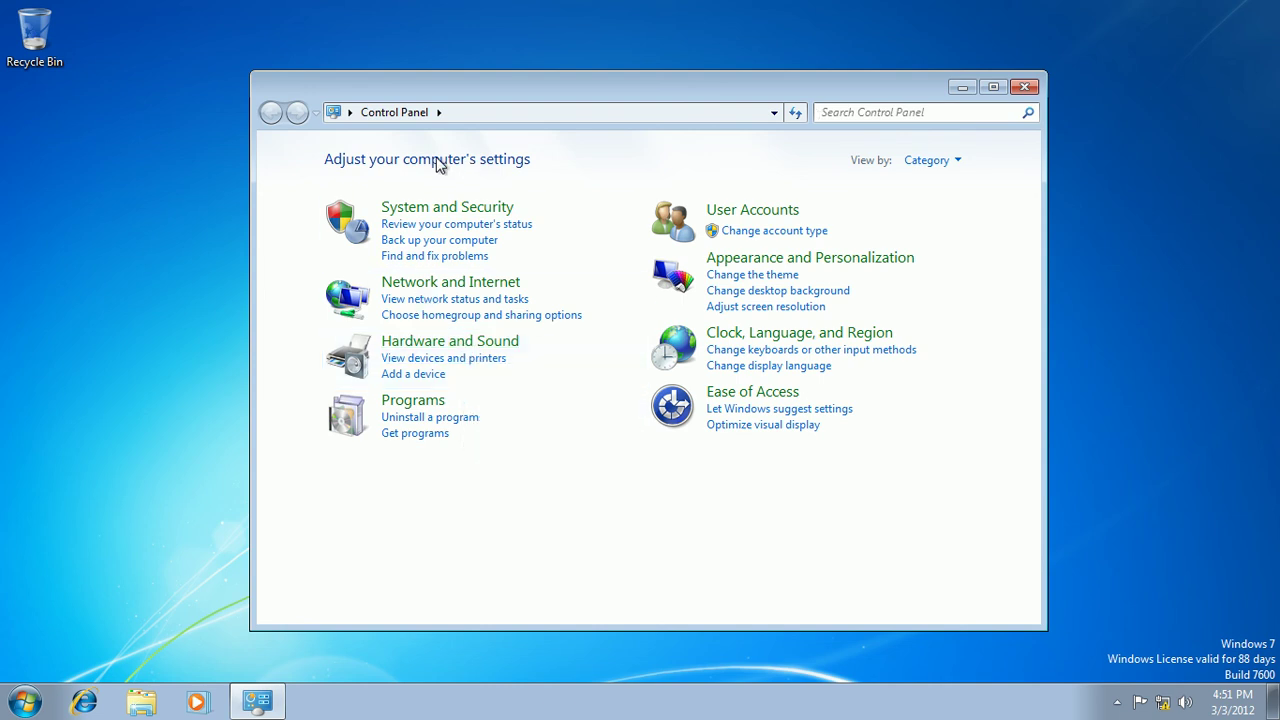
# Use the Control Panel address bar breadcrumb to show All Control Panel Items
pyautogui.click(350, 113)
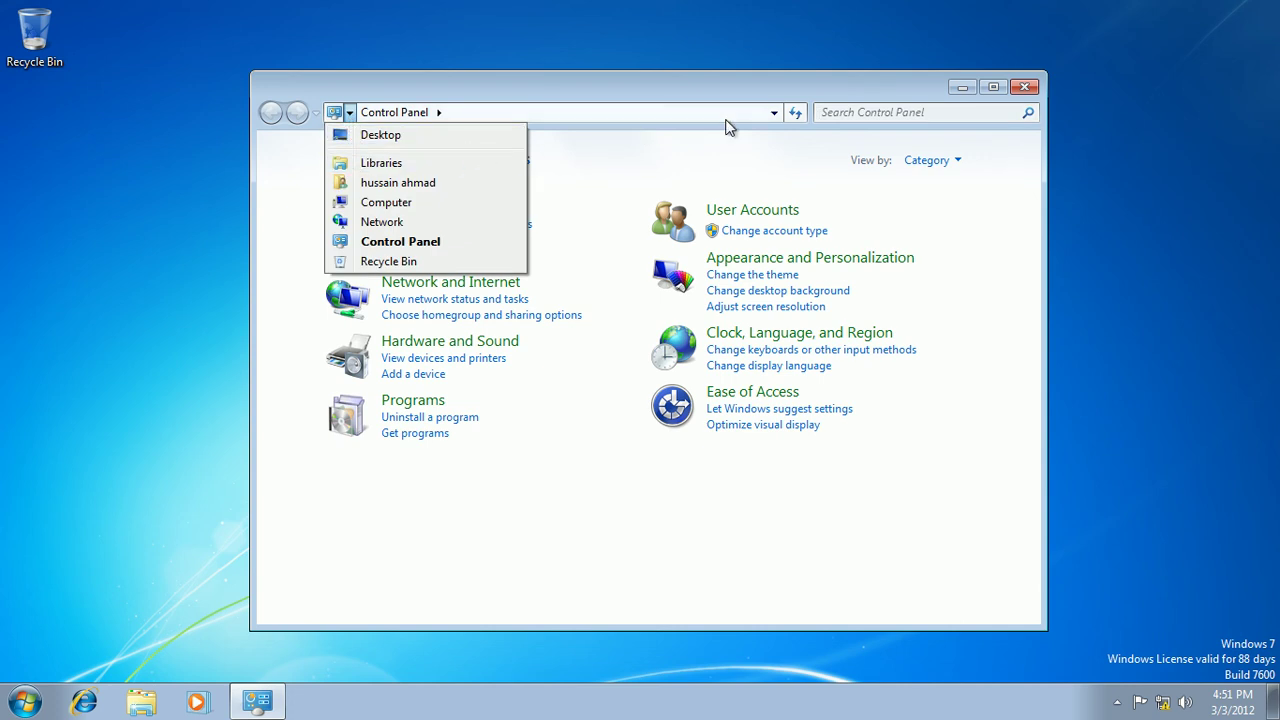
pyautogui.click(773, 115)
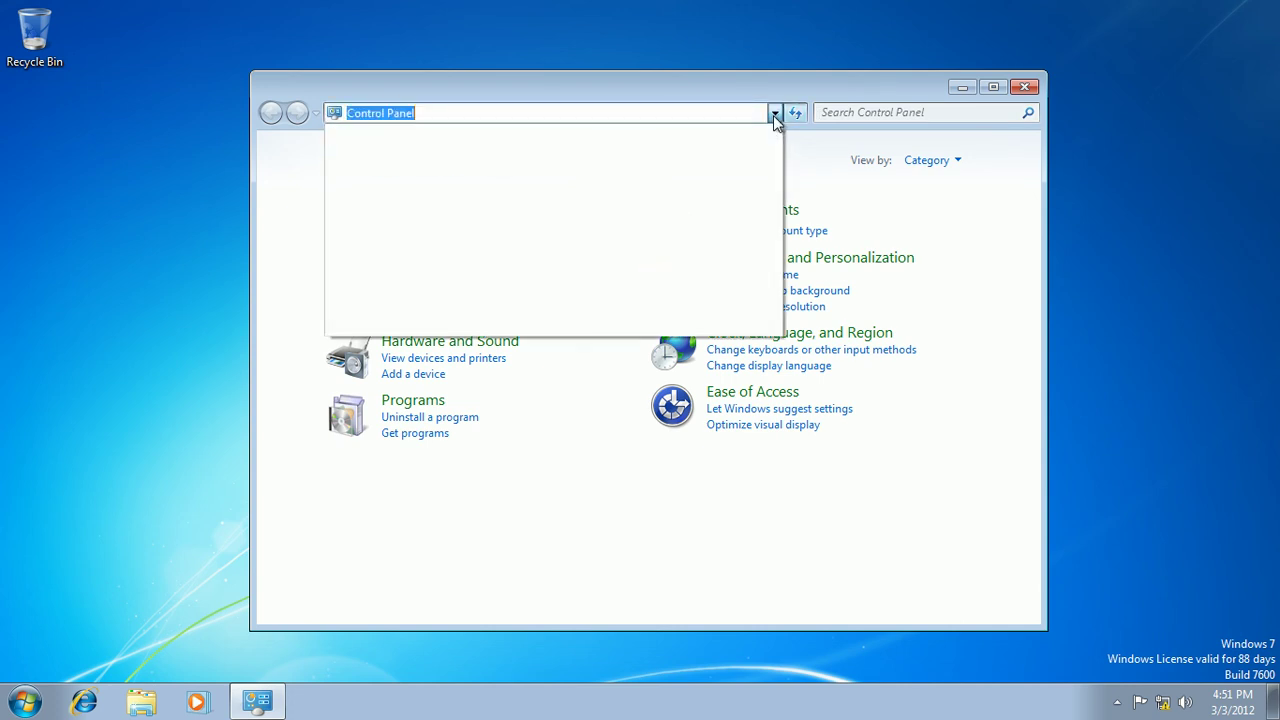
pyautogui.click(711, 86)
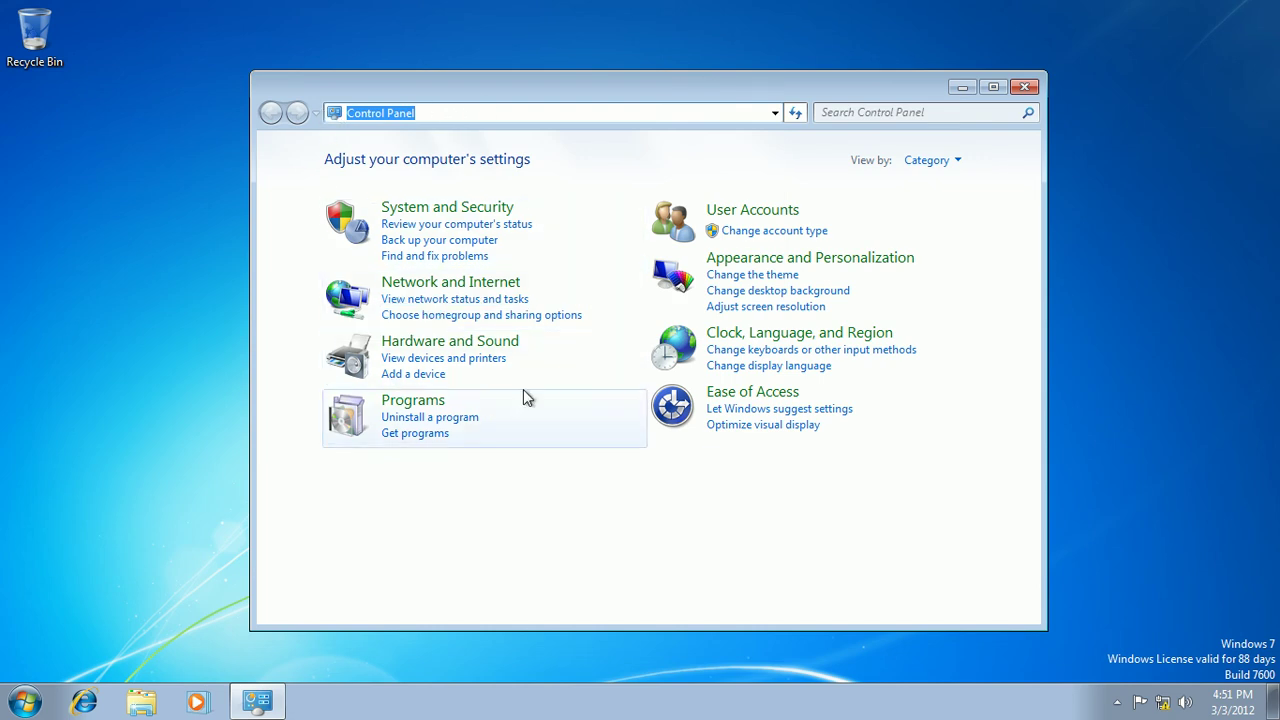
pyautogui.click(958, 161)
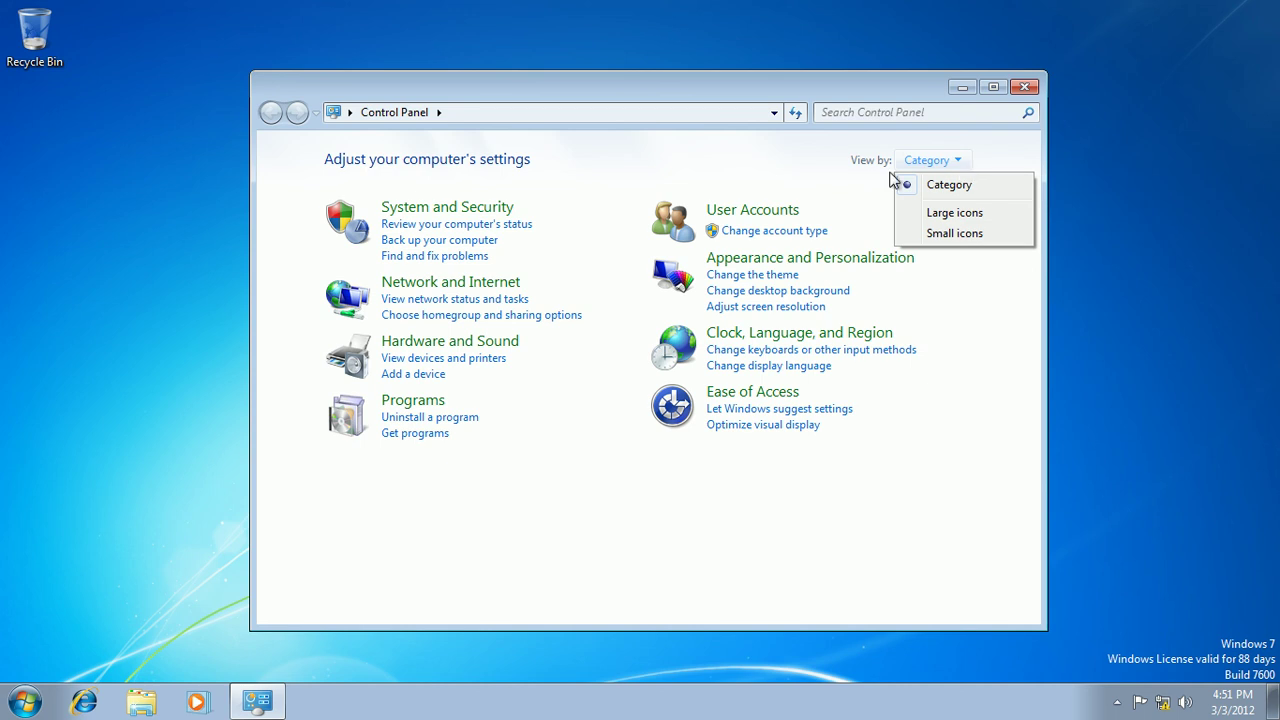
pyautogui.click(785, 165)
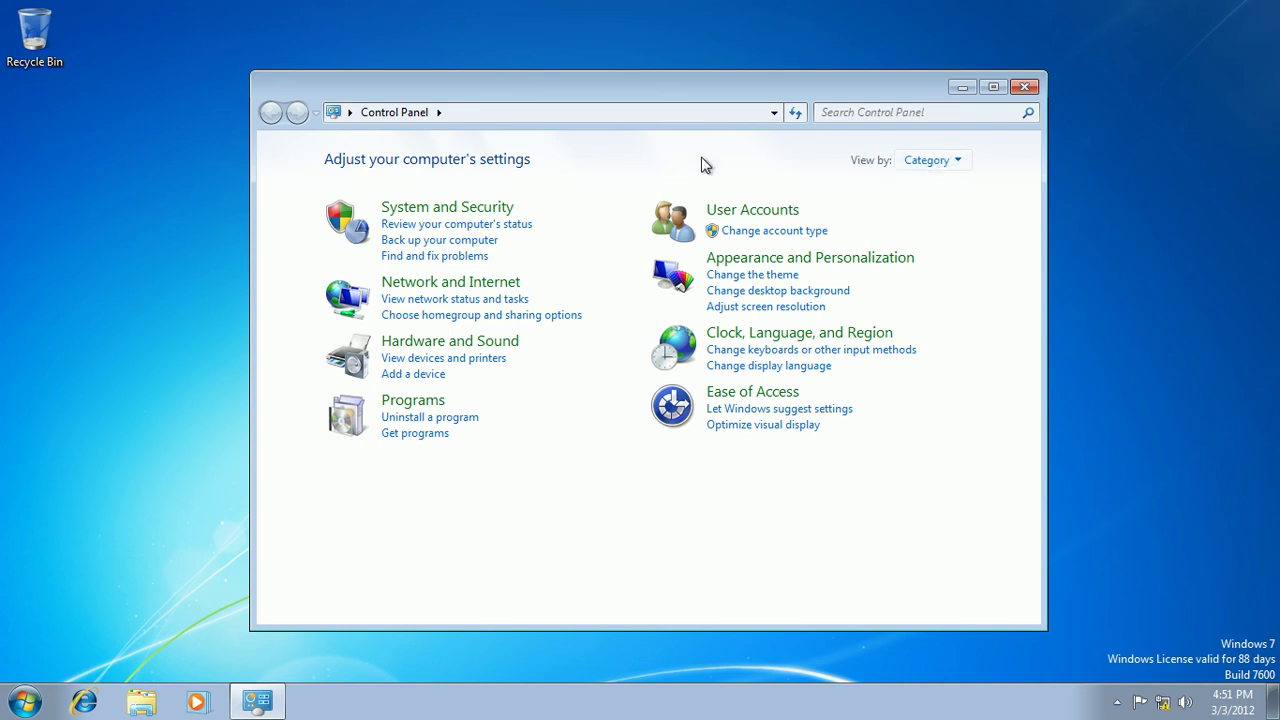
pyautogui.click(774, 113)
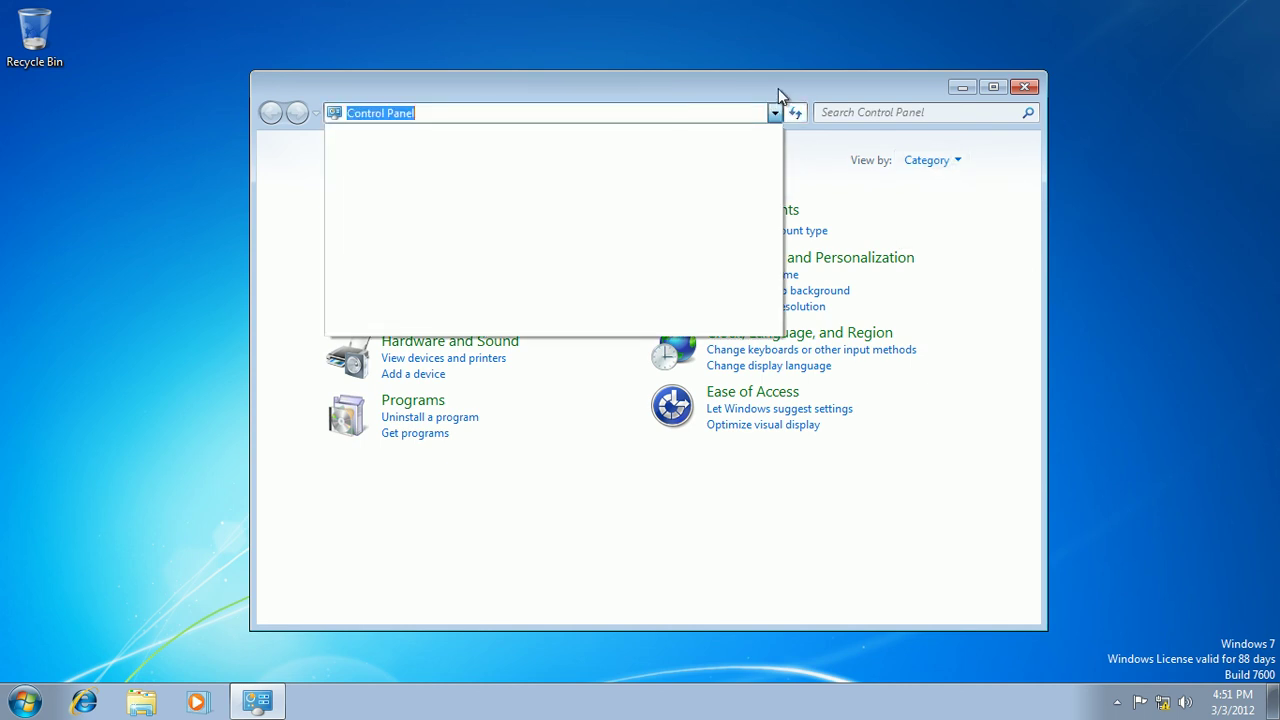
pyautogui.click(778, 89)
pyautogui.click(473, 185)
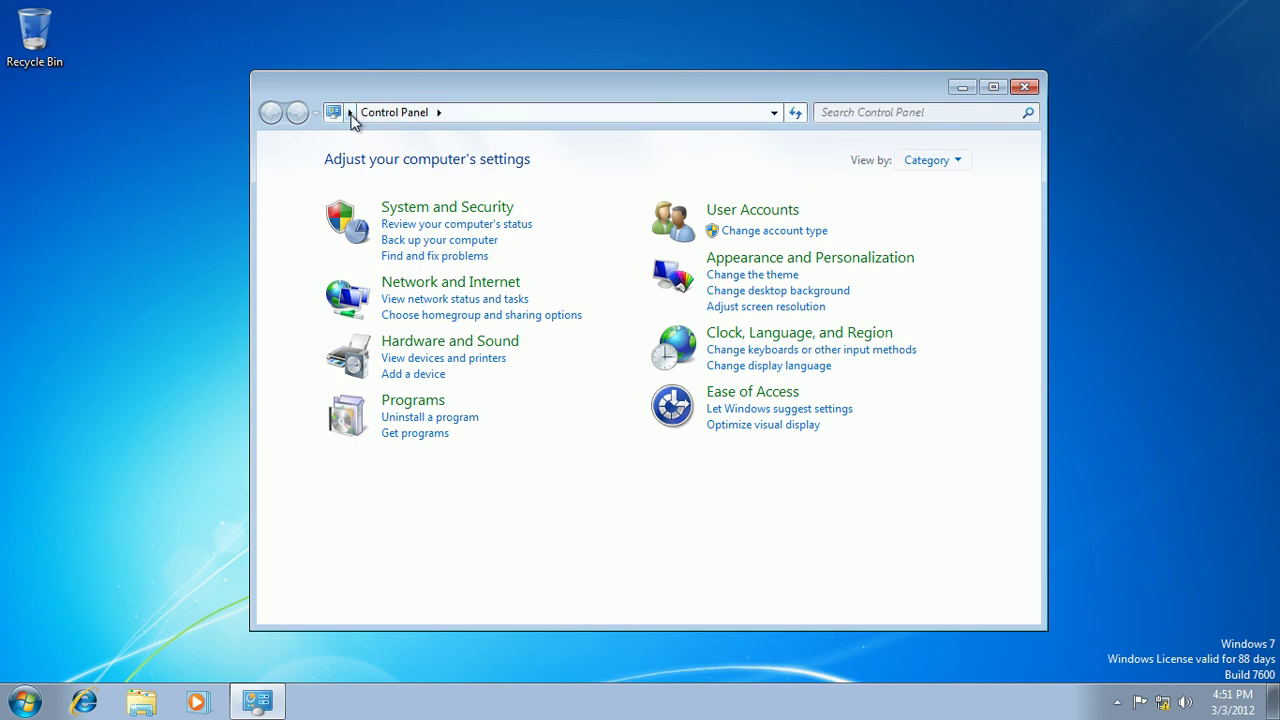
pyautogui.click(438, 113)
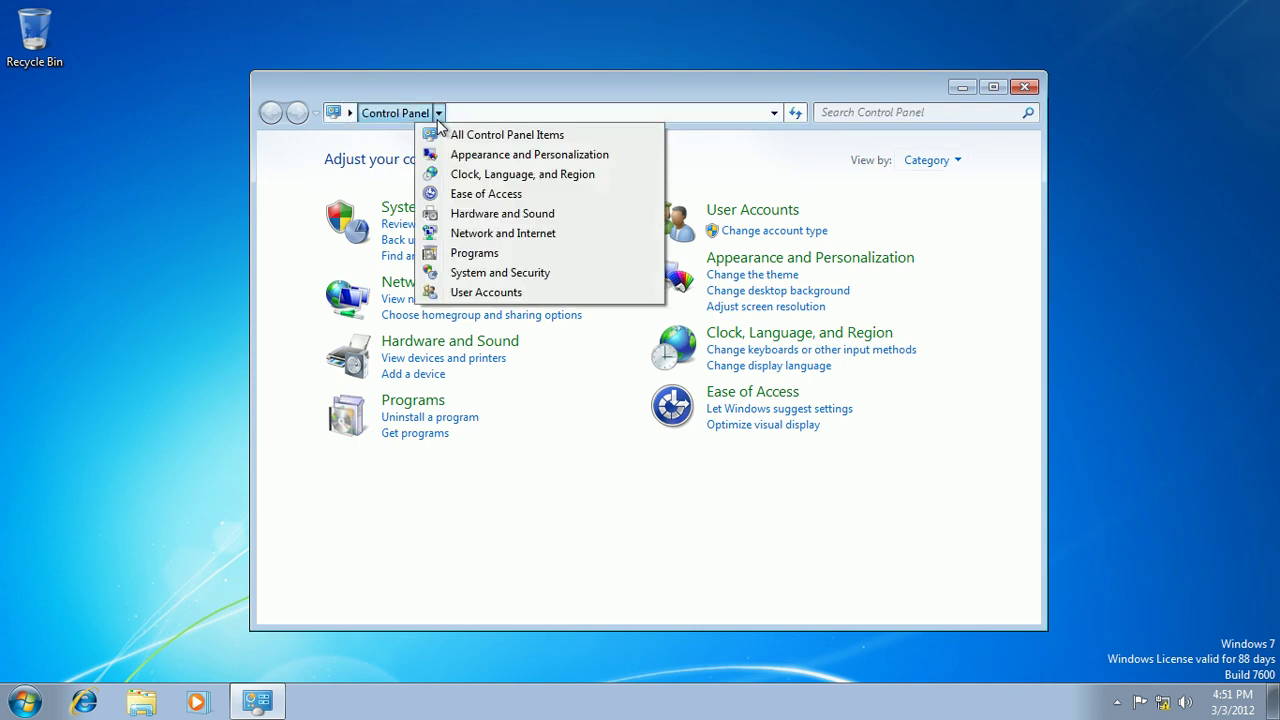
pyautogui.click(482, 137)
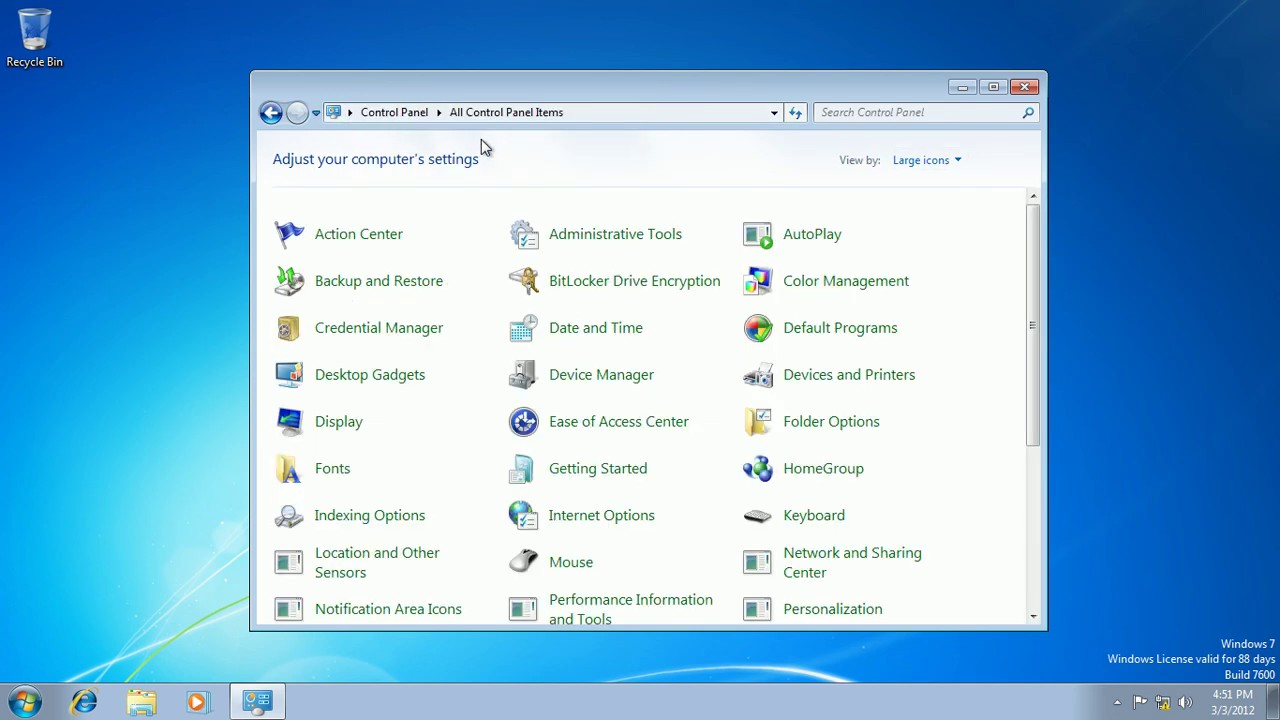
# Maximize Control Panel and open Devices and Printers
pyautogui.doubleClick(543, 88)
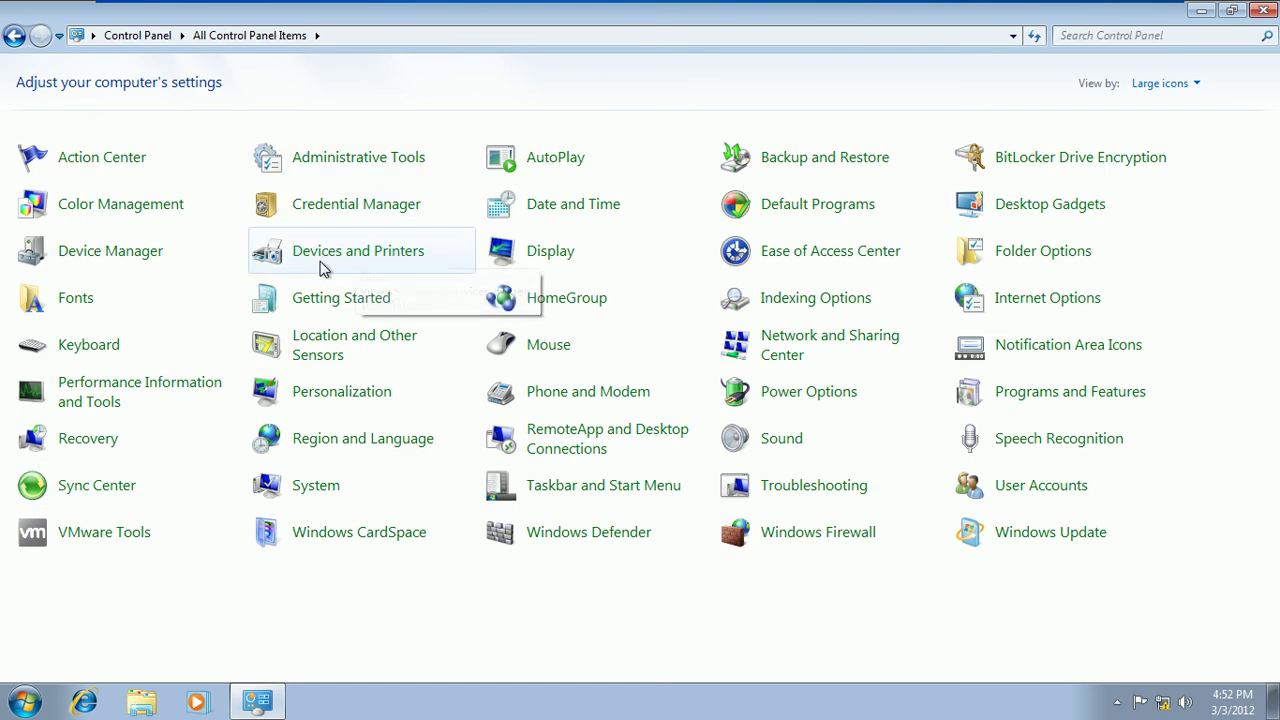
pyautogui.click(350, 252)
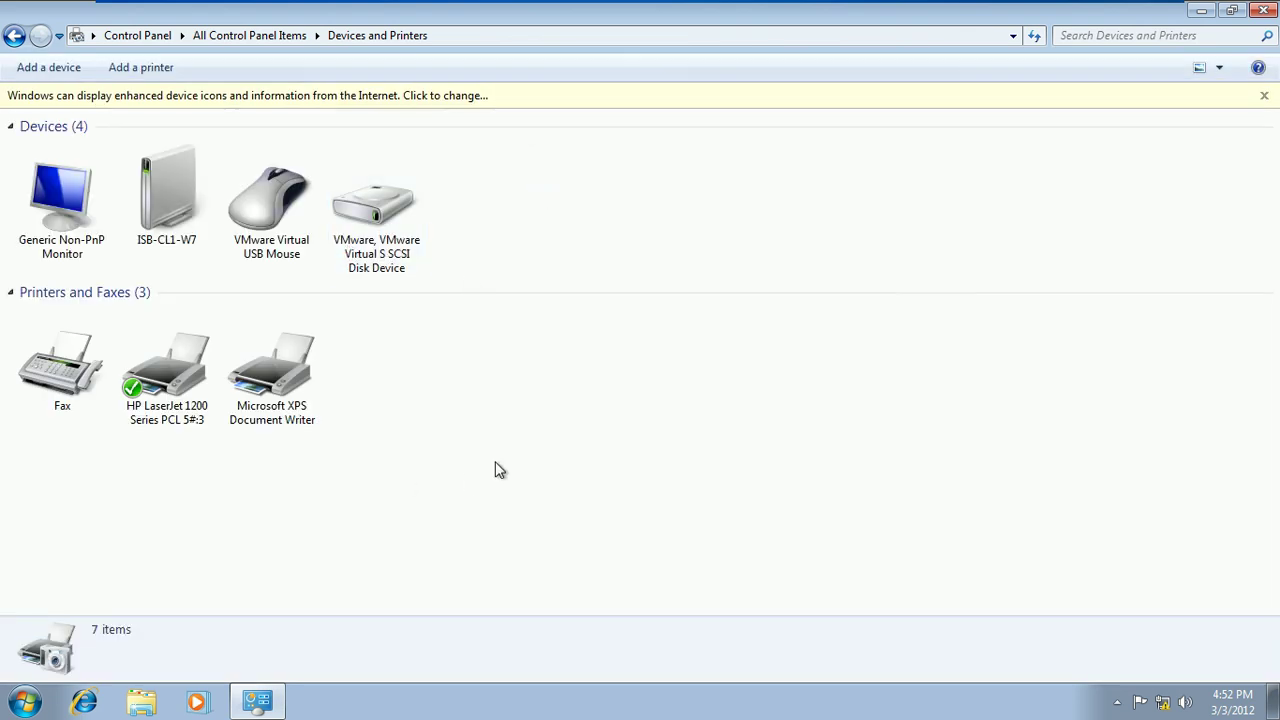
pyautogui.click(170, 407)
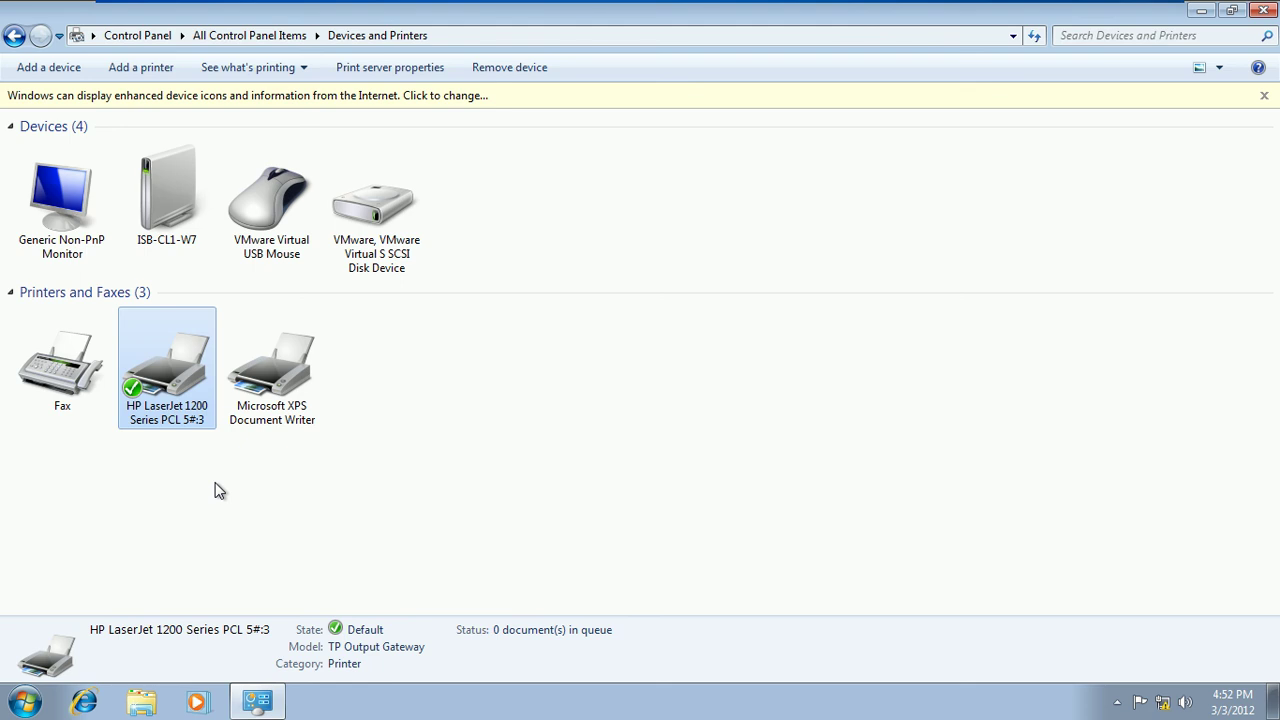
pyautogui.rightClick(165, 403)
pyautogui.moveTo(236, 491)
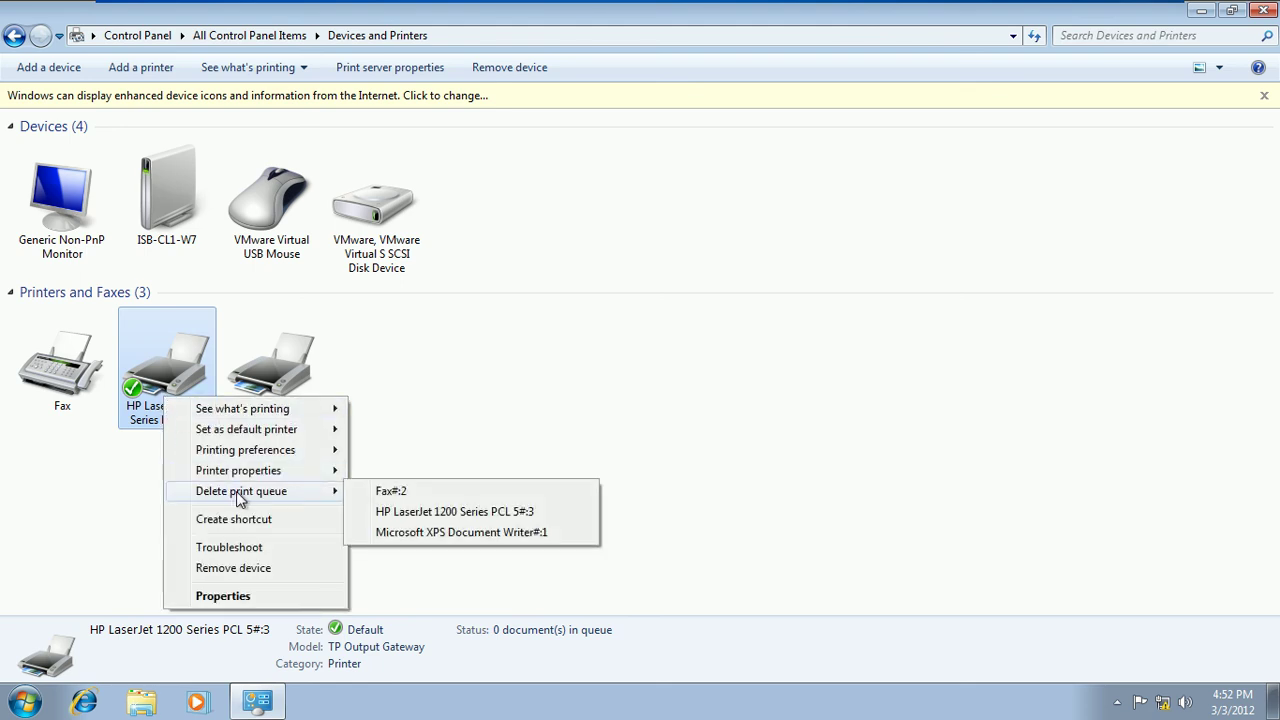
pyautogui.click(410, 512)
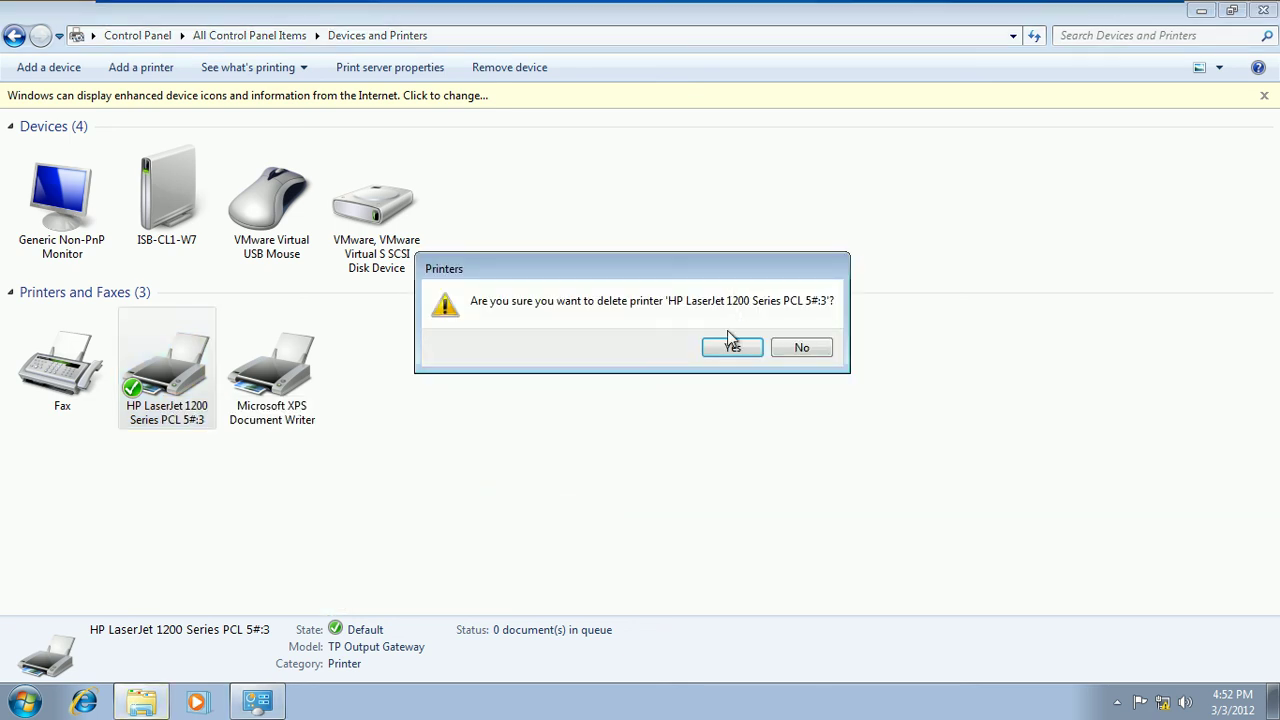
pyautogui.click(733, 348)
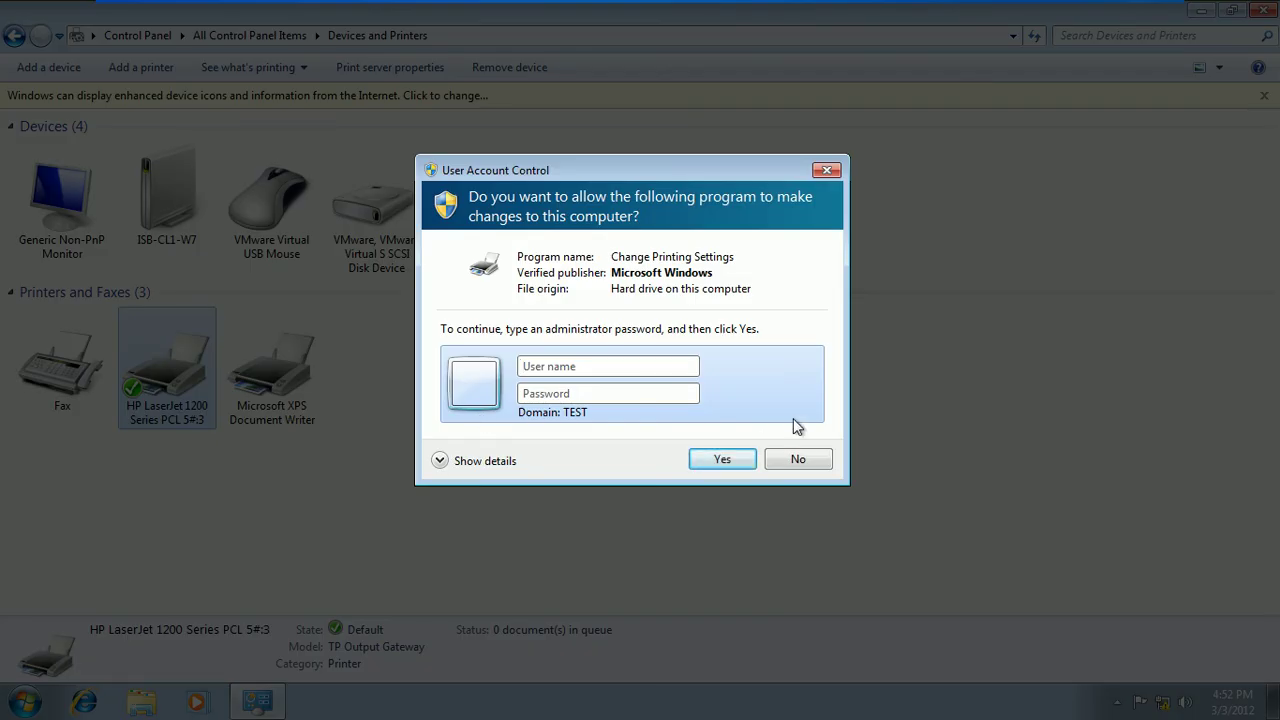
pyautogui.click(797, 459)
pyautogui.click(302, 492)
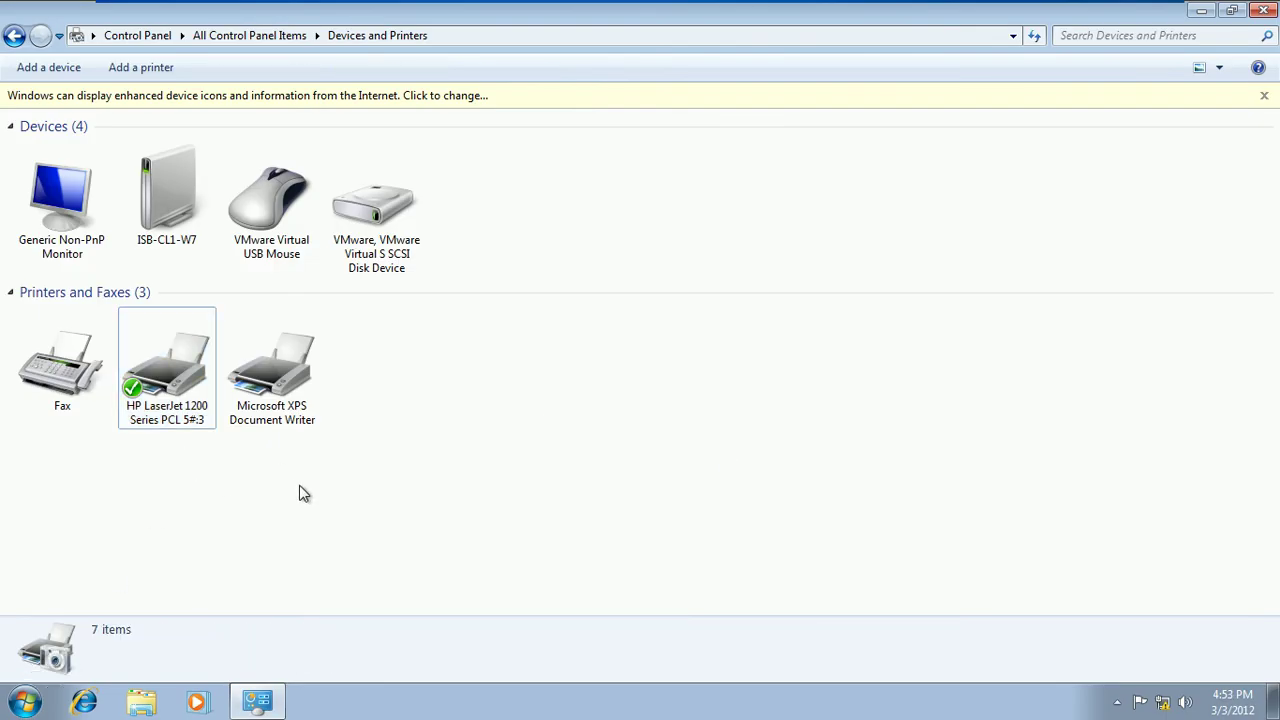
# Search the network for shared printers and connect to HP LaserJet 5 on ISB-MEM1-SRV8
pyautogui.click(143, 70)
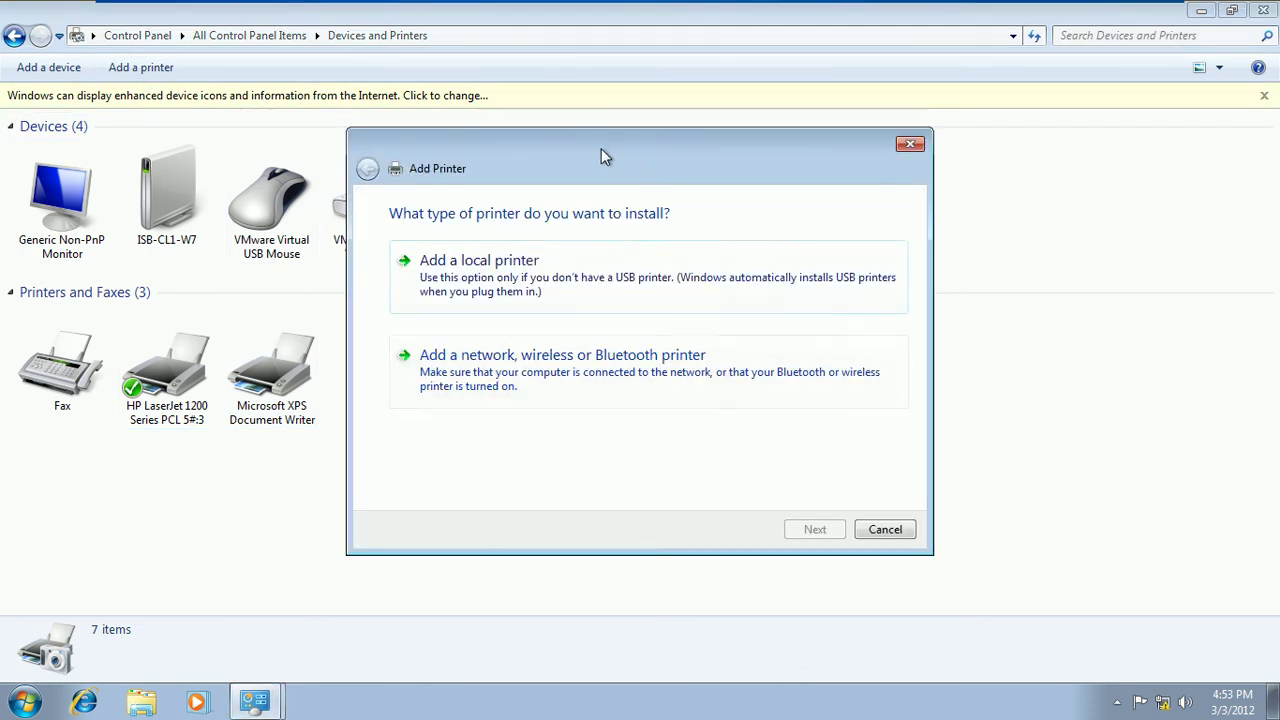
pyautogui.moveTo(603, 157); pyautogui.dragTo(675, 122)
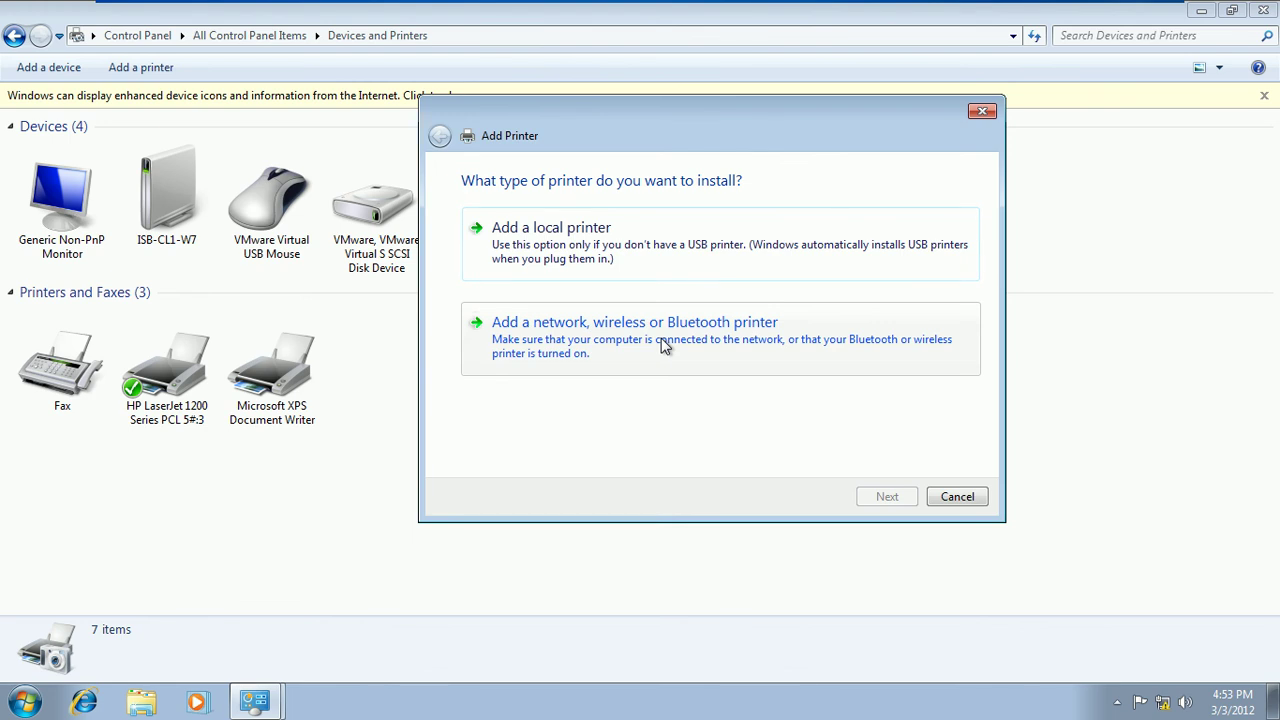
pyautogui.click(661, 342)
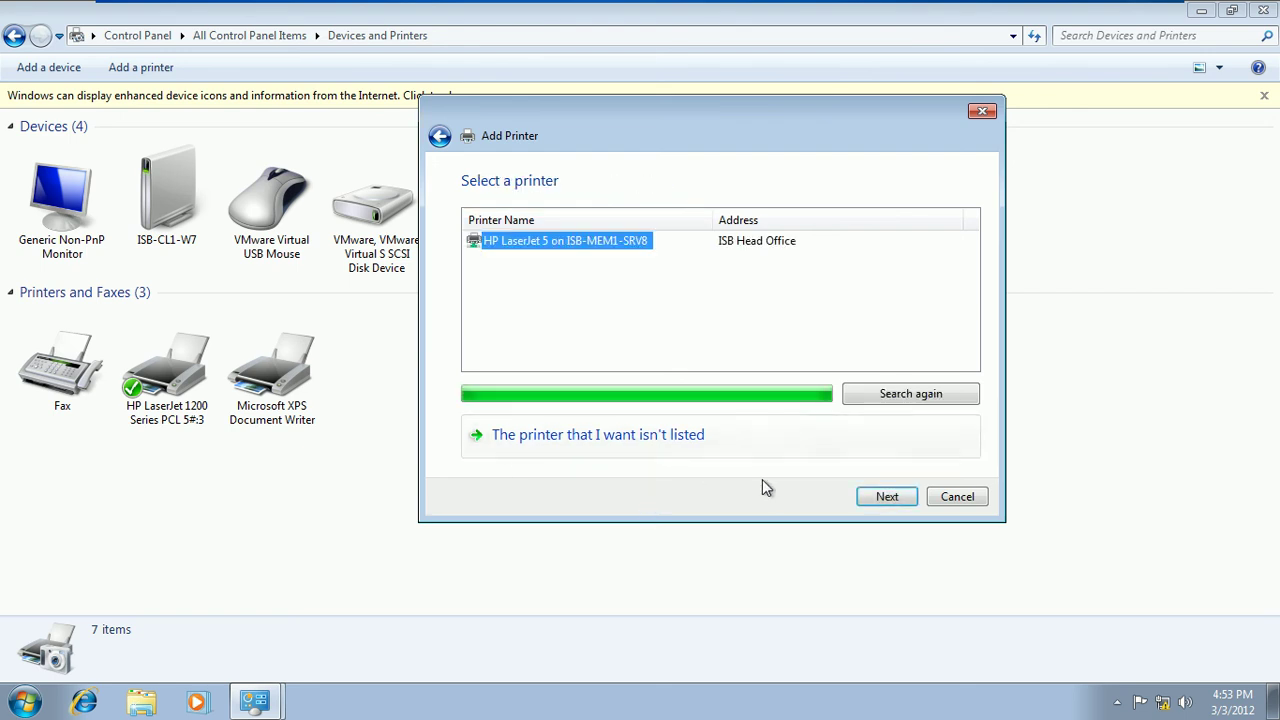
pyautogui.click(548, 270)
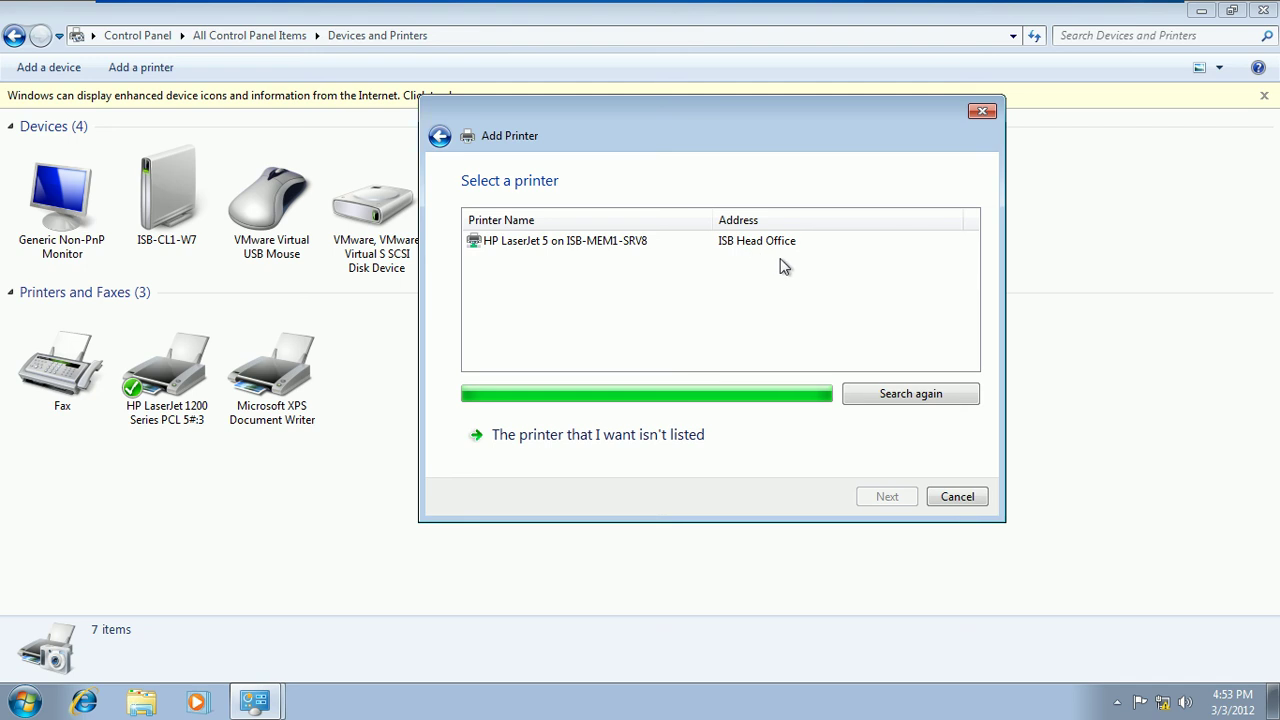
pyautogui.click(595, 245)
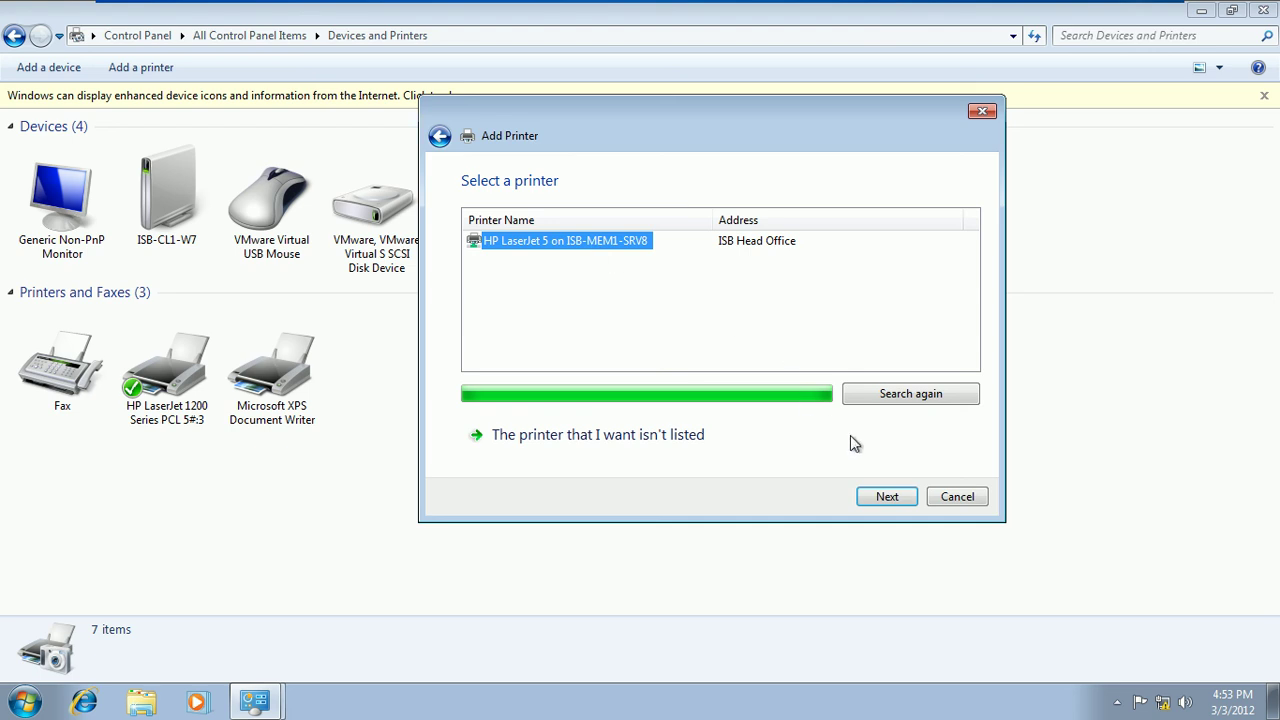
pyautogui.click(891, 492)
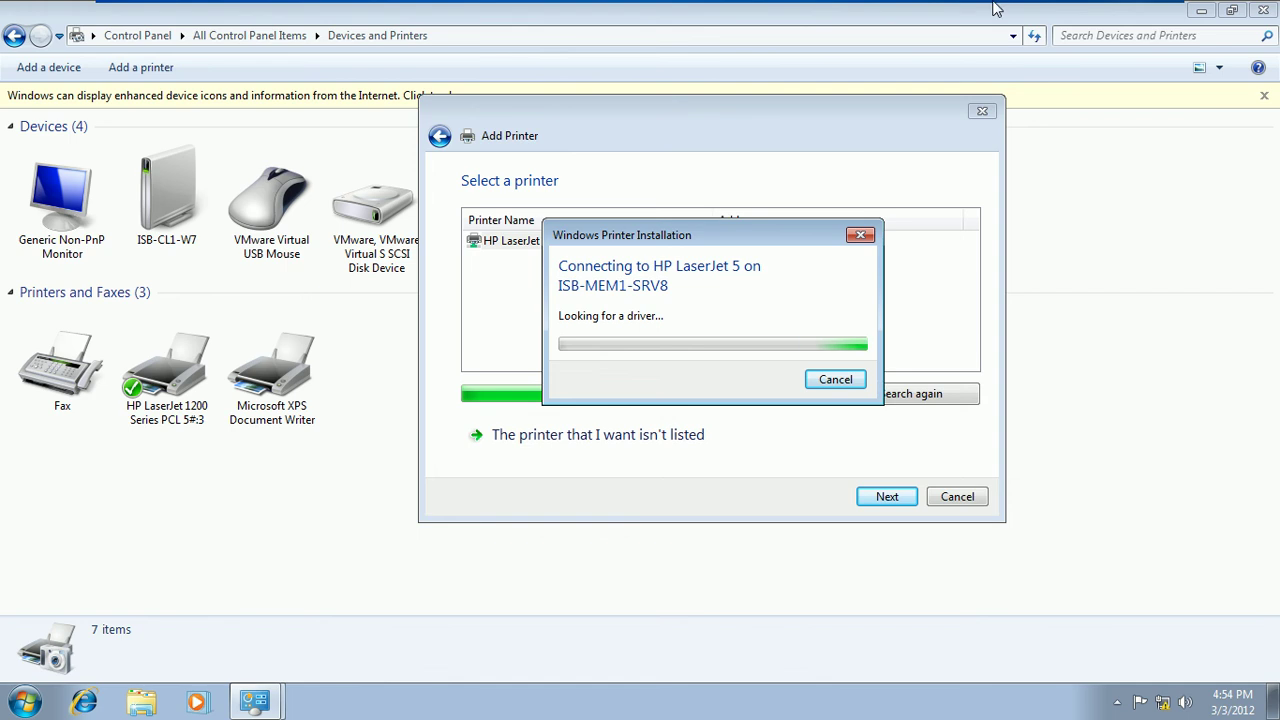
# Leave full screen, pause the screen recorder, and return the client to full screen
pyautogui.moveTo(1047, 8)
pyautogui.click(1141, 12)
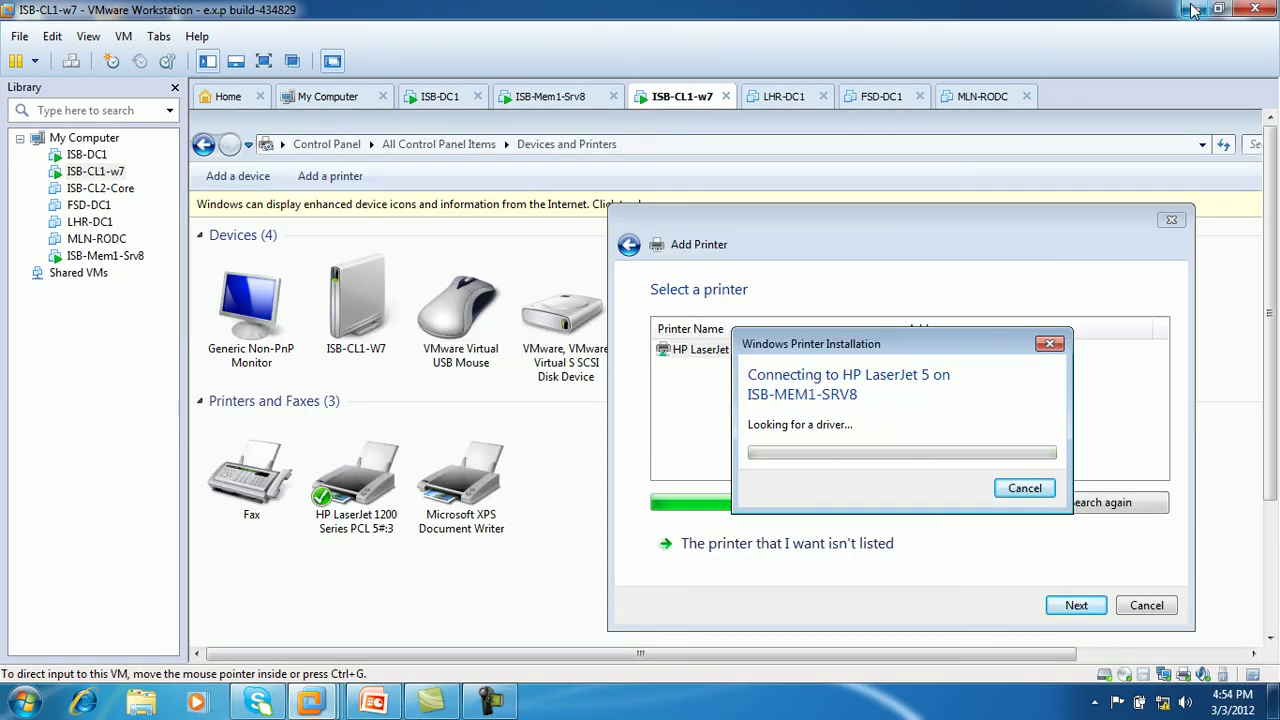
pyautogui.click(492, 708)
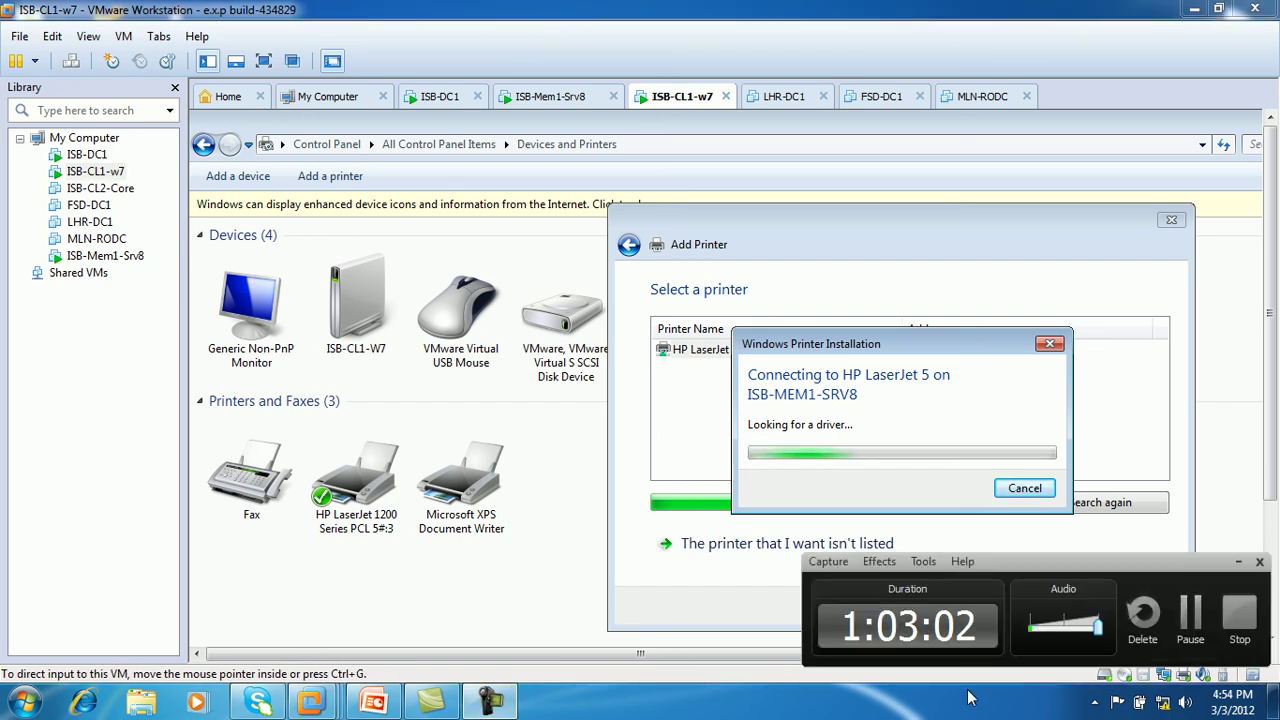
pyautogui.click(1188, 620)
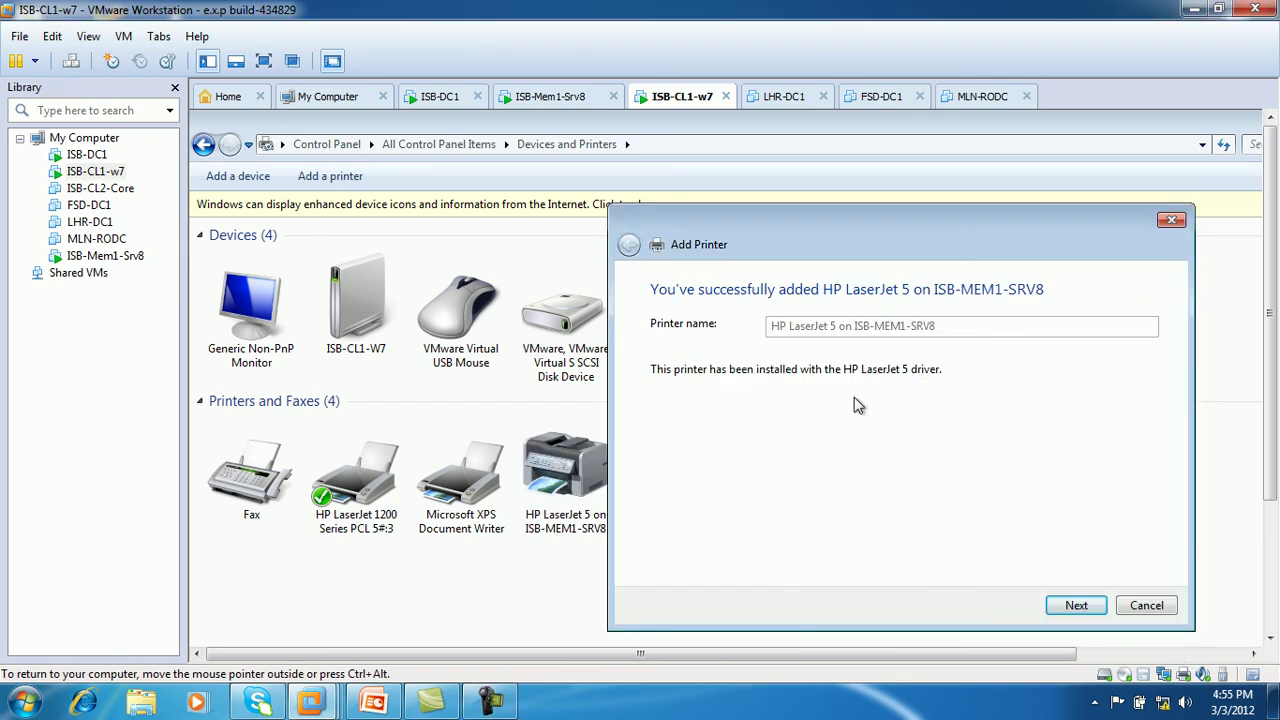
pyautogui.click(264, 61)
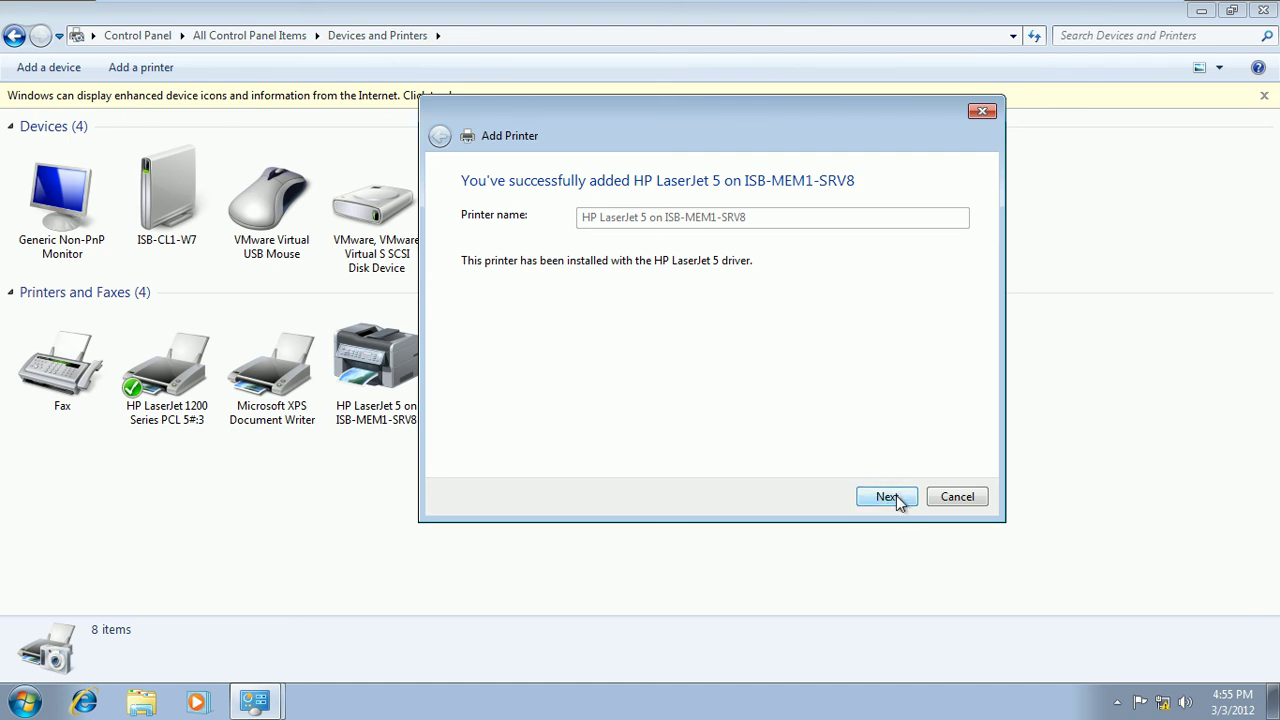
# Finish the wizard with HP LaserJet 5 kept as the default printer
pyautogui.click(896, 494)
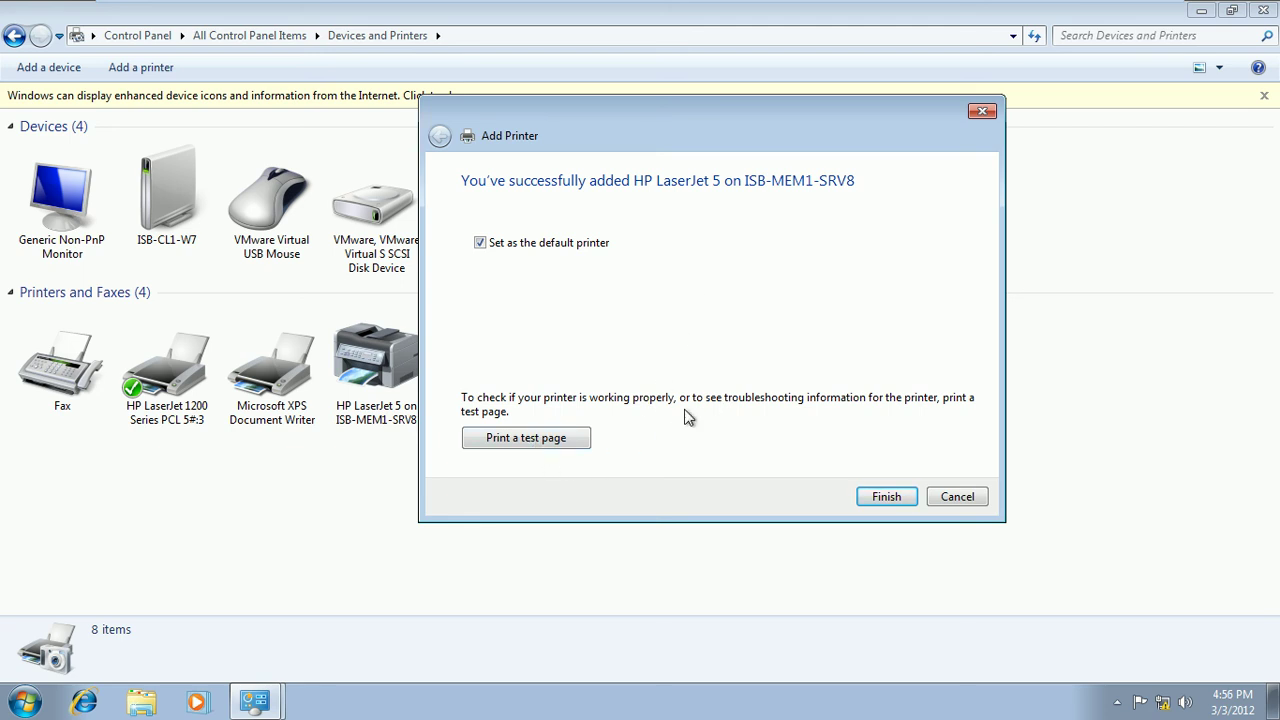
pyautogui.click(886, 498)
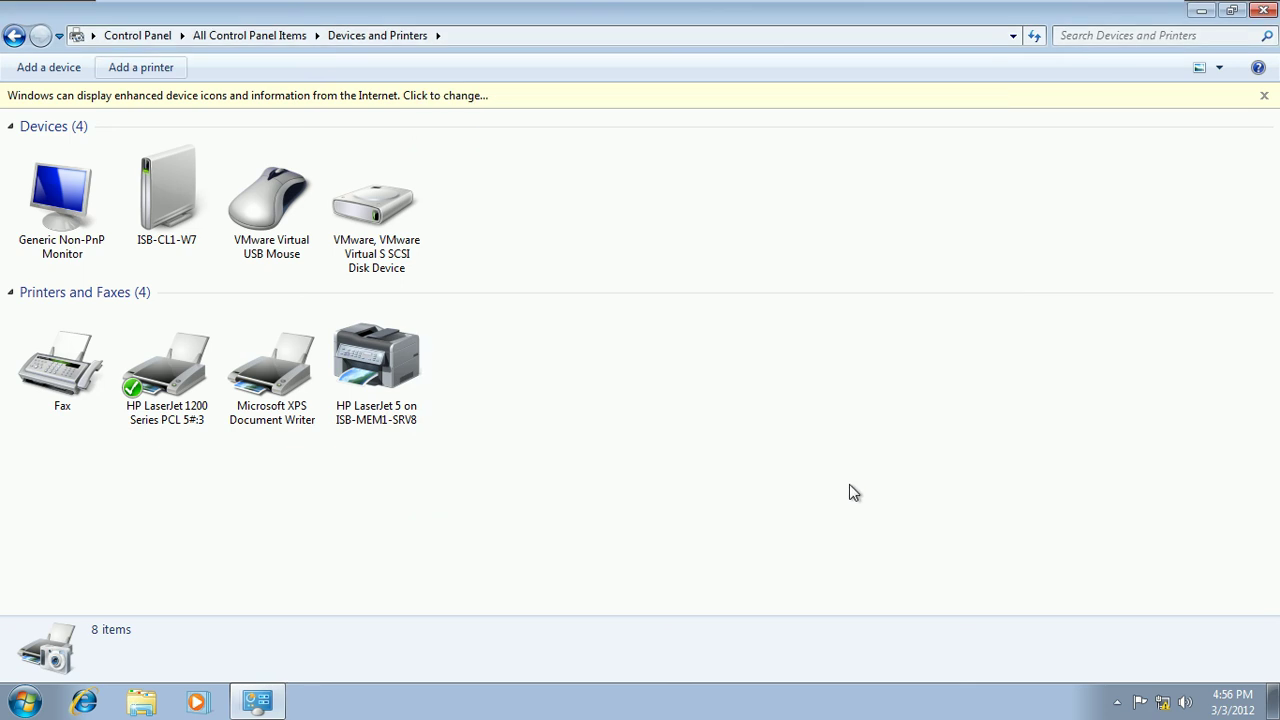
pyautogui.moveTo(462, 323); pyautogui.dragTo(378, 451)
pyautogui.click(554, 366)
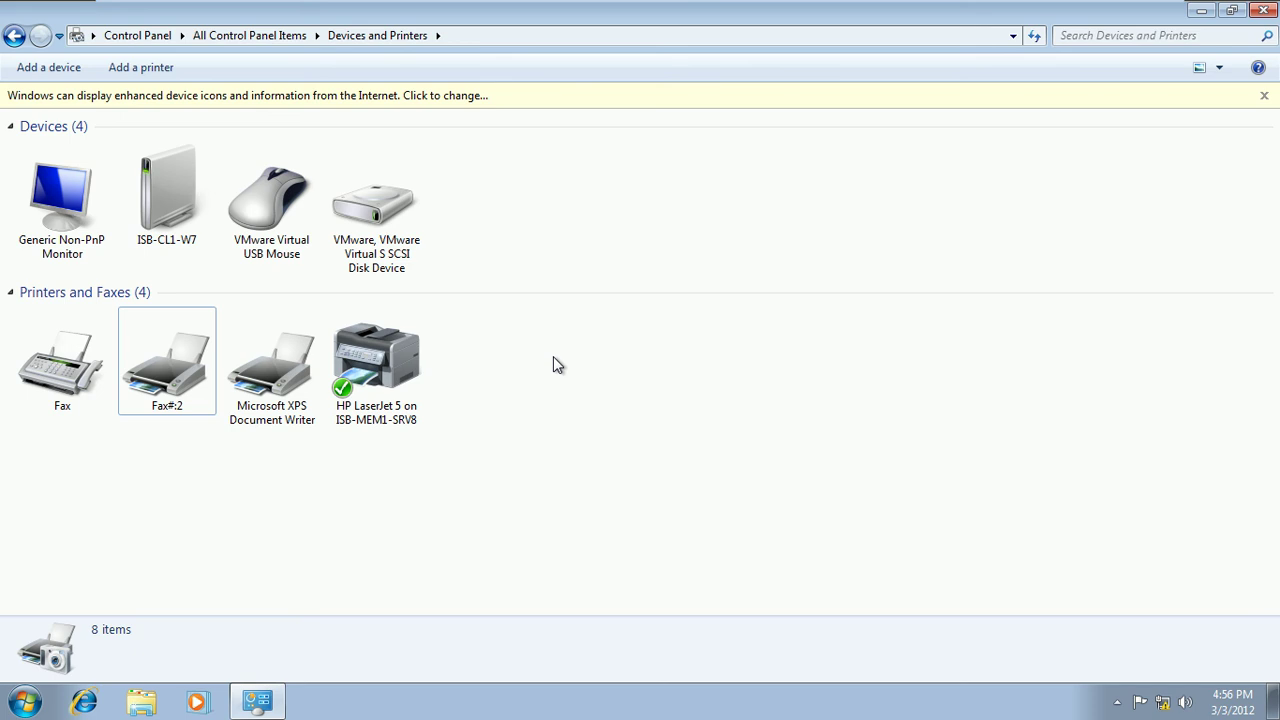
# Close Devices and Printers and bring up the ISB-Mem1-Srv8 server's Printers window
pyautogui.click(1263, 10)
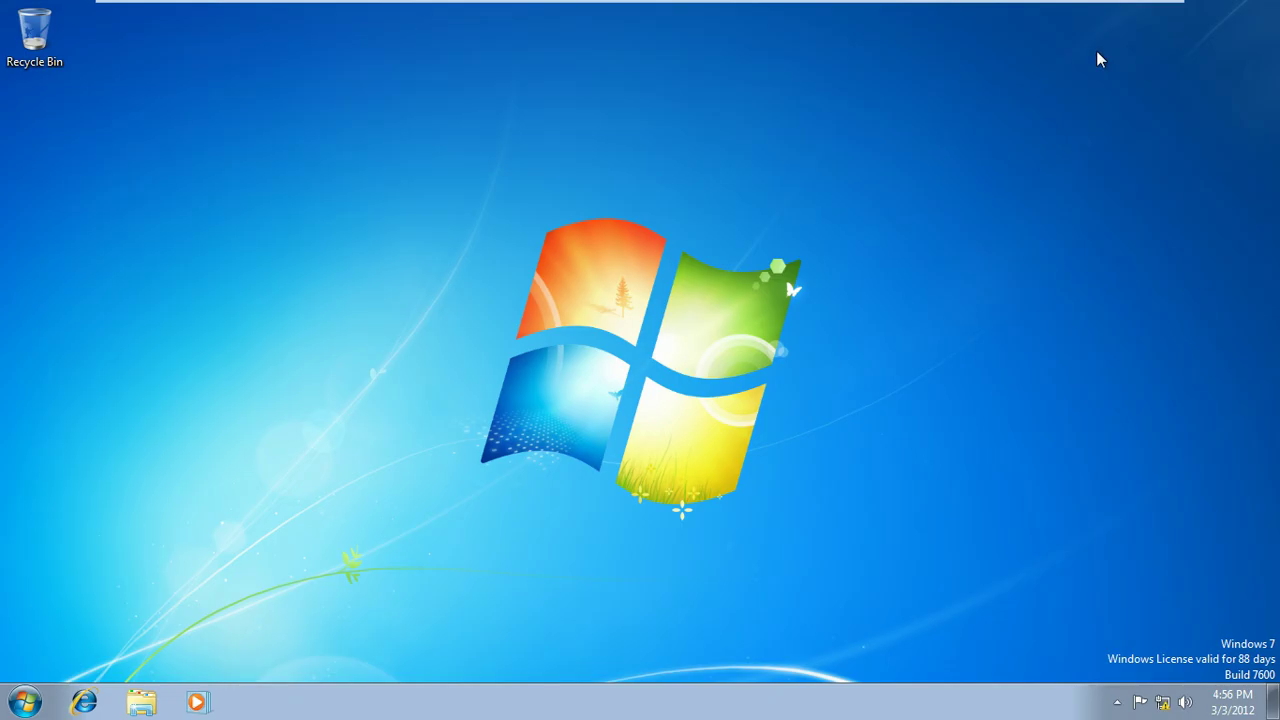
pyautogui.moveTo(1030, 8)
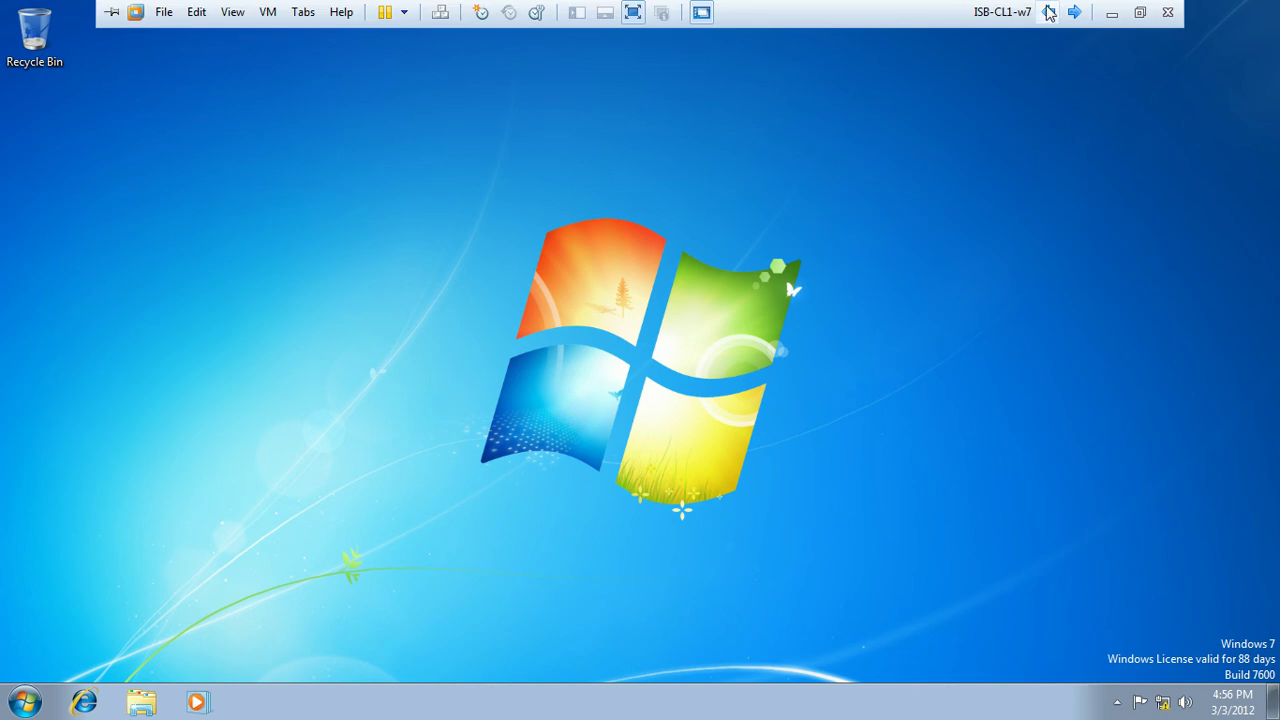
pyautogui.click(1074, 12)
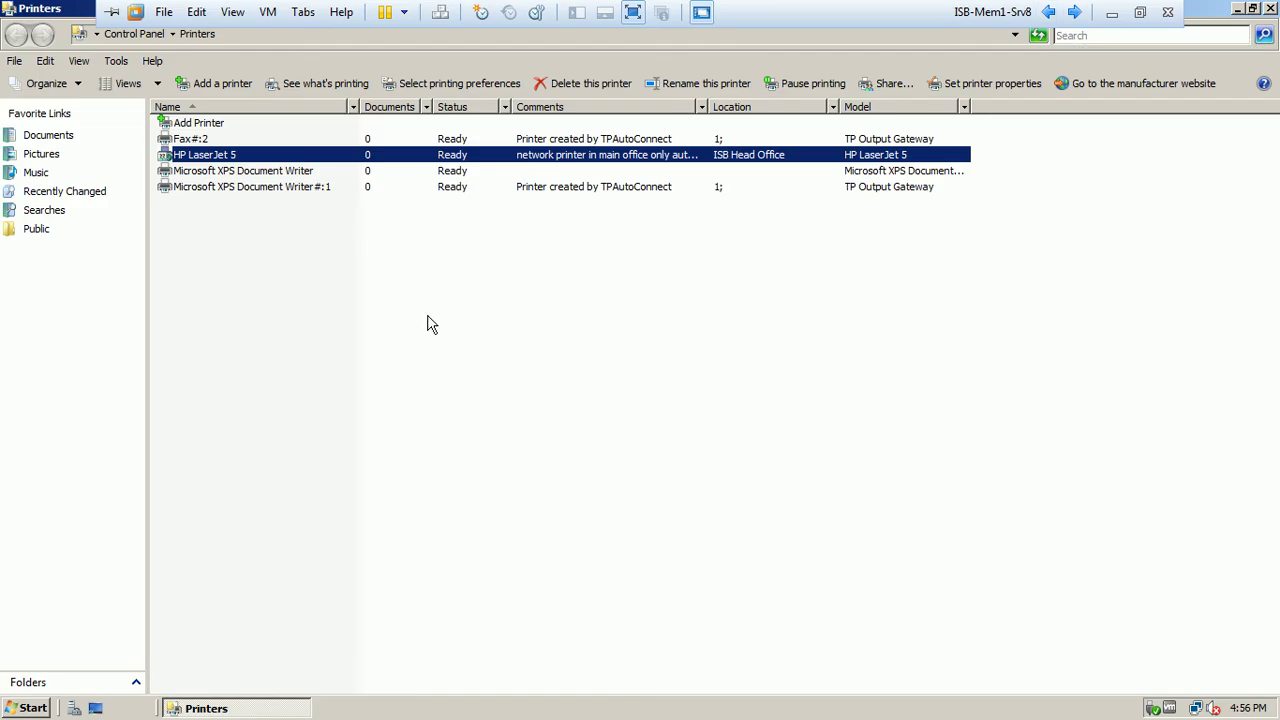
pyautogui.click(428, 315)
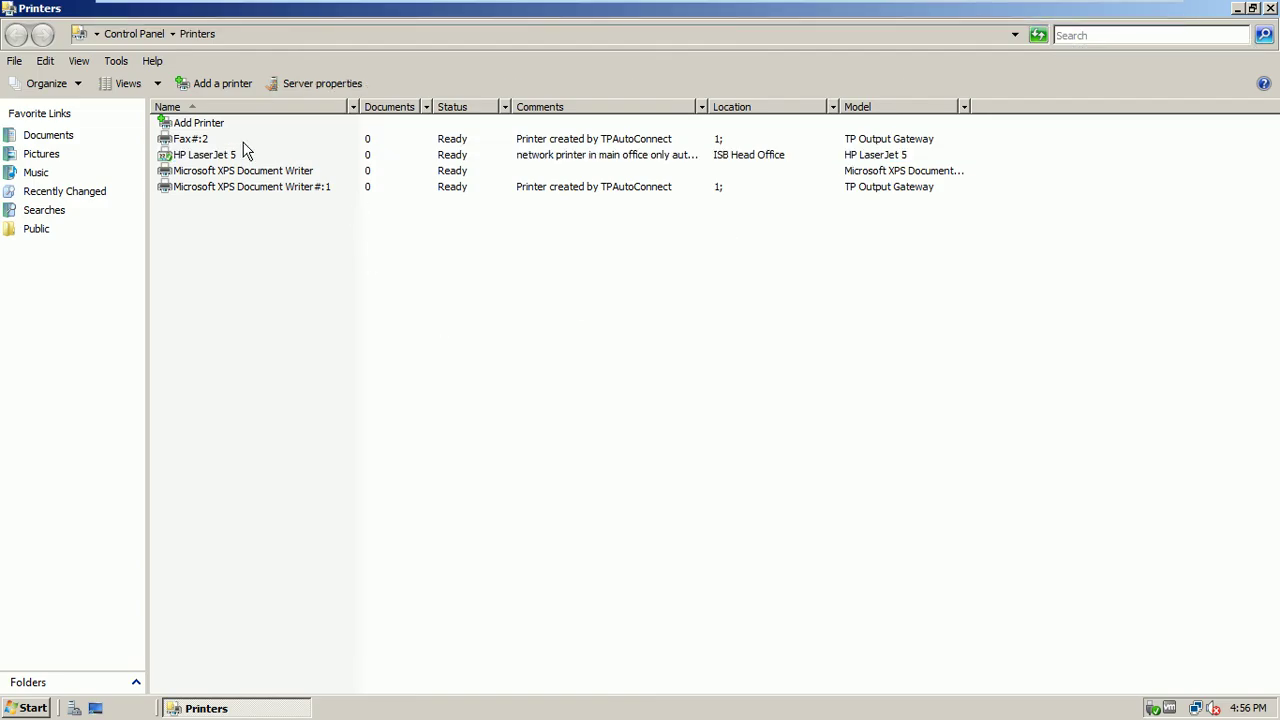
pyautogui.click(1253, 8)
pyautogui.moveTo(703, 112); pyautogui.dragTo(785, 85)
# Open HP LaserJet 5 Properties and view the Sharing tab's Additional Drivers list
pyautogui.rightClick(399, 228)
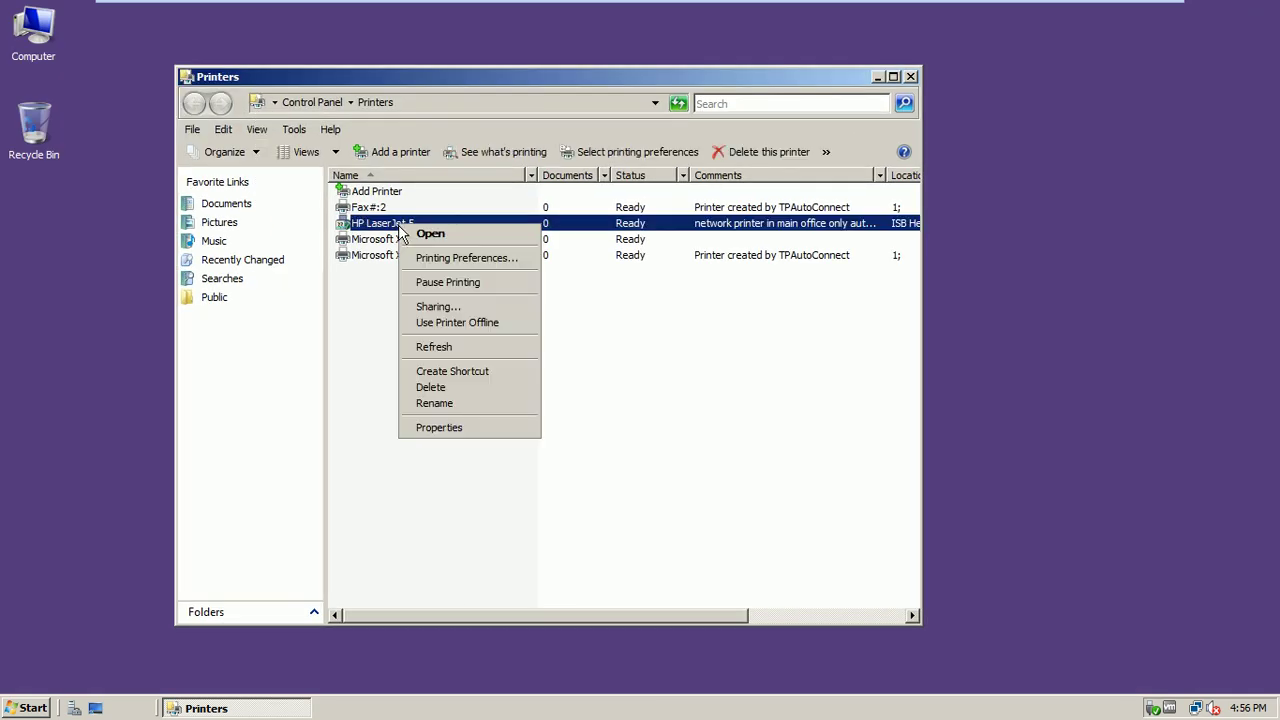
pyautogui.click(446, 432)
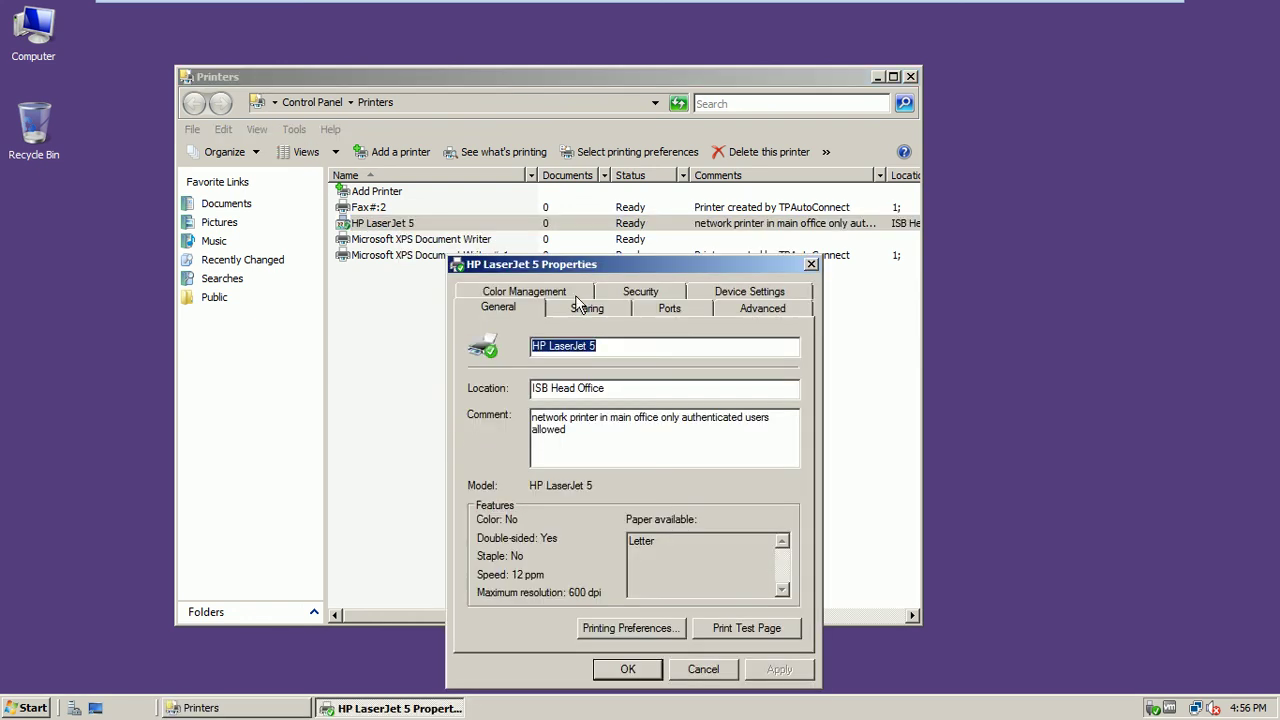
pyautogui.moveTo(610, 264); pyautogui.dragTo(548, 195)
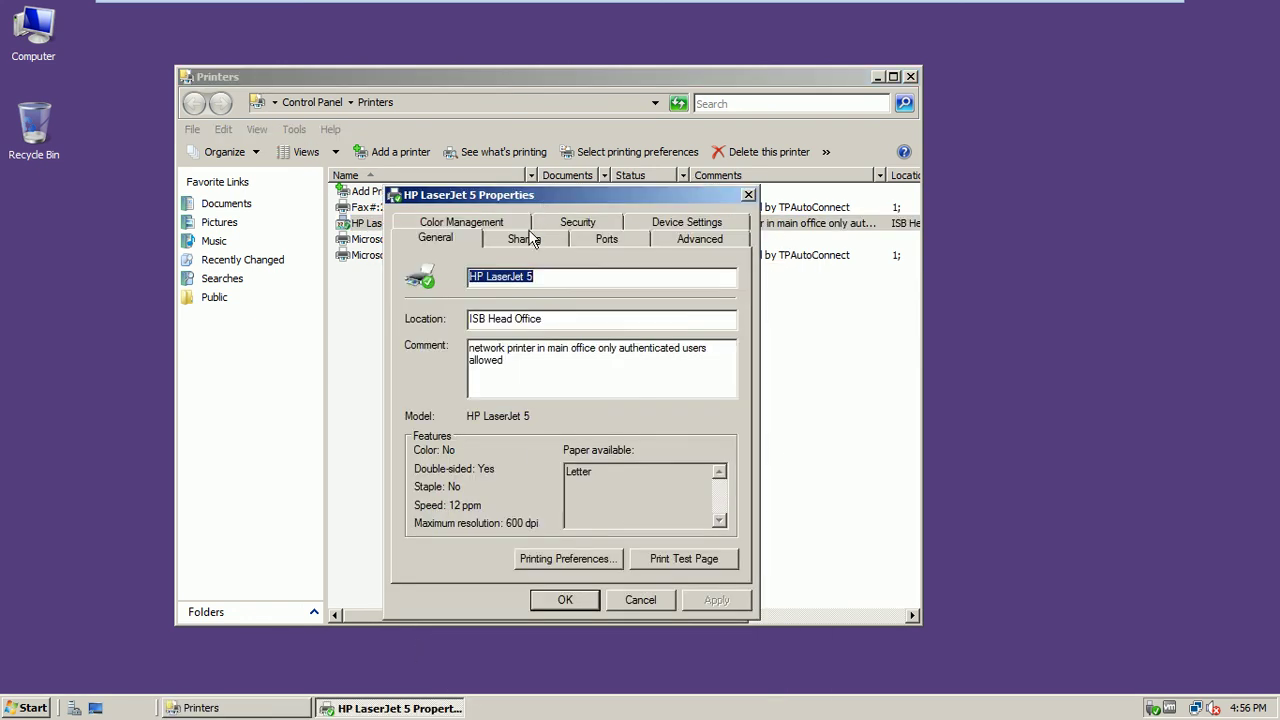
pyautogui.click(526, 239)
pyautogui.click(670, 547)
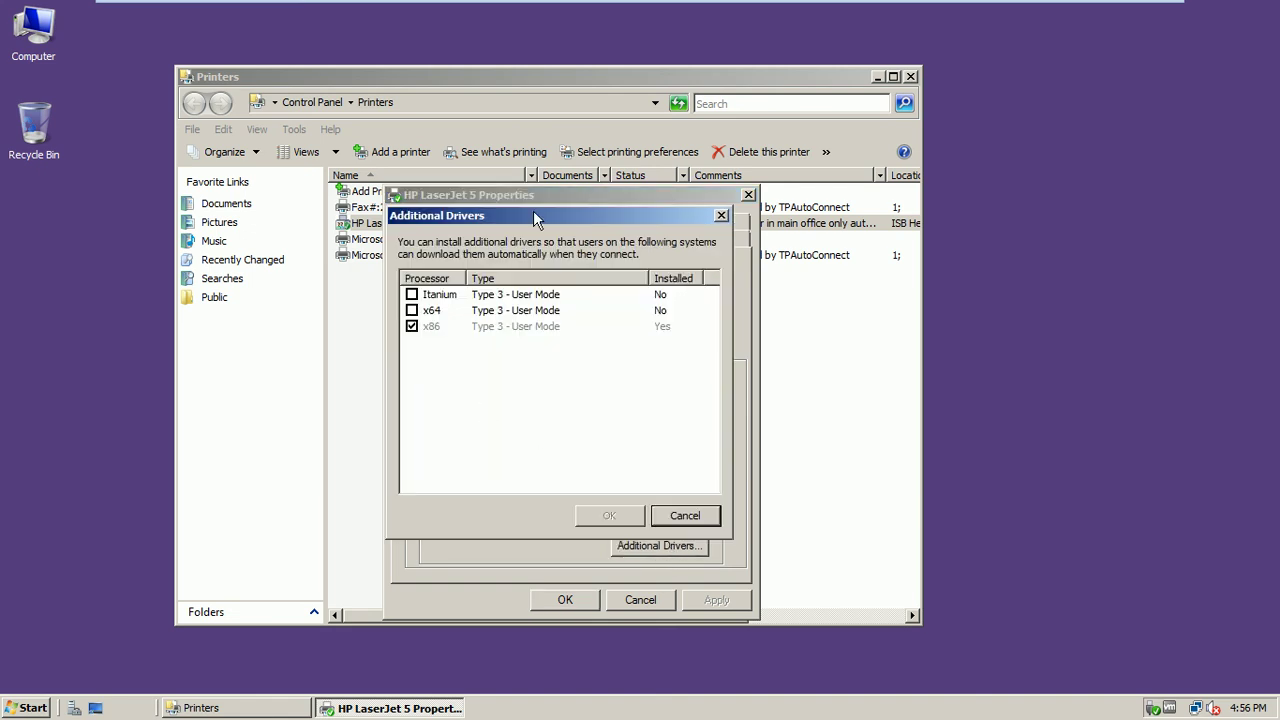
pyautogui.moveTo(537, 217); pyautogui.dragTo(435, 157)
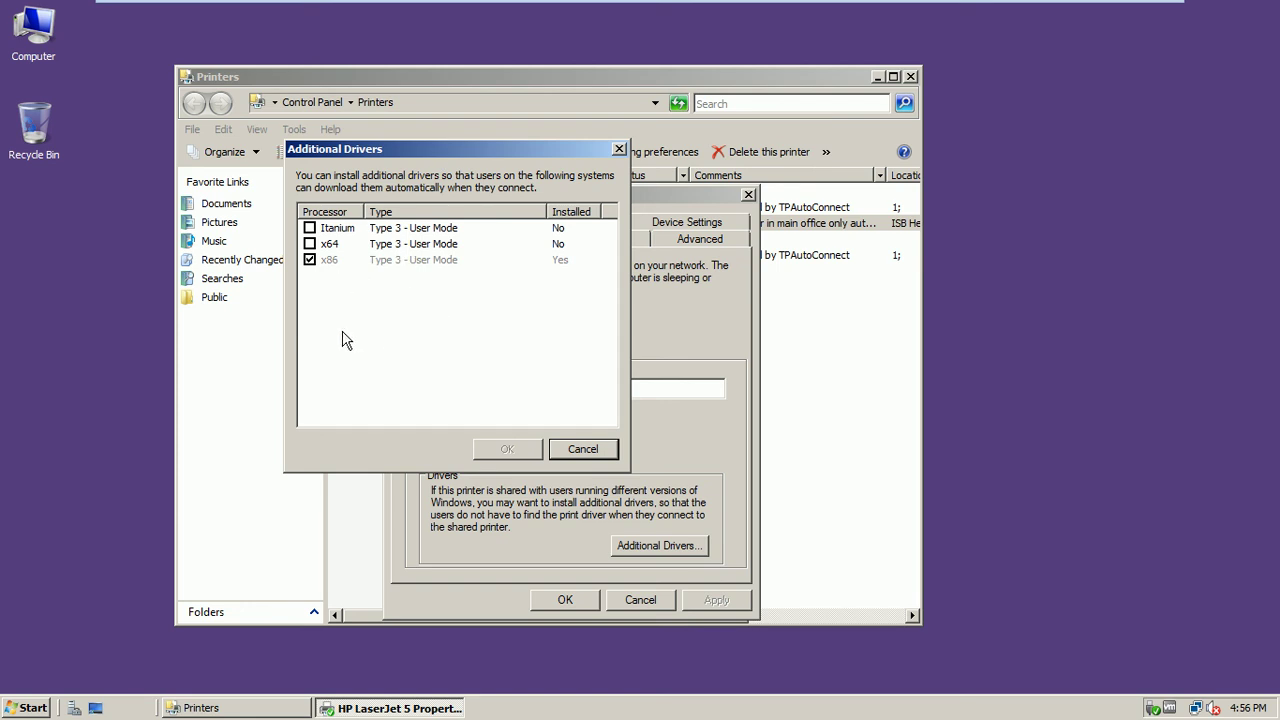
# Tick the x64 driver, cancel both dialogs without saving, and close the Printers window
pyautogui.click(310, 244)
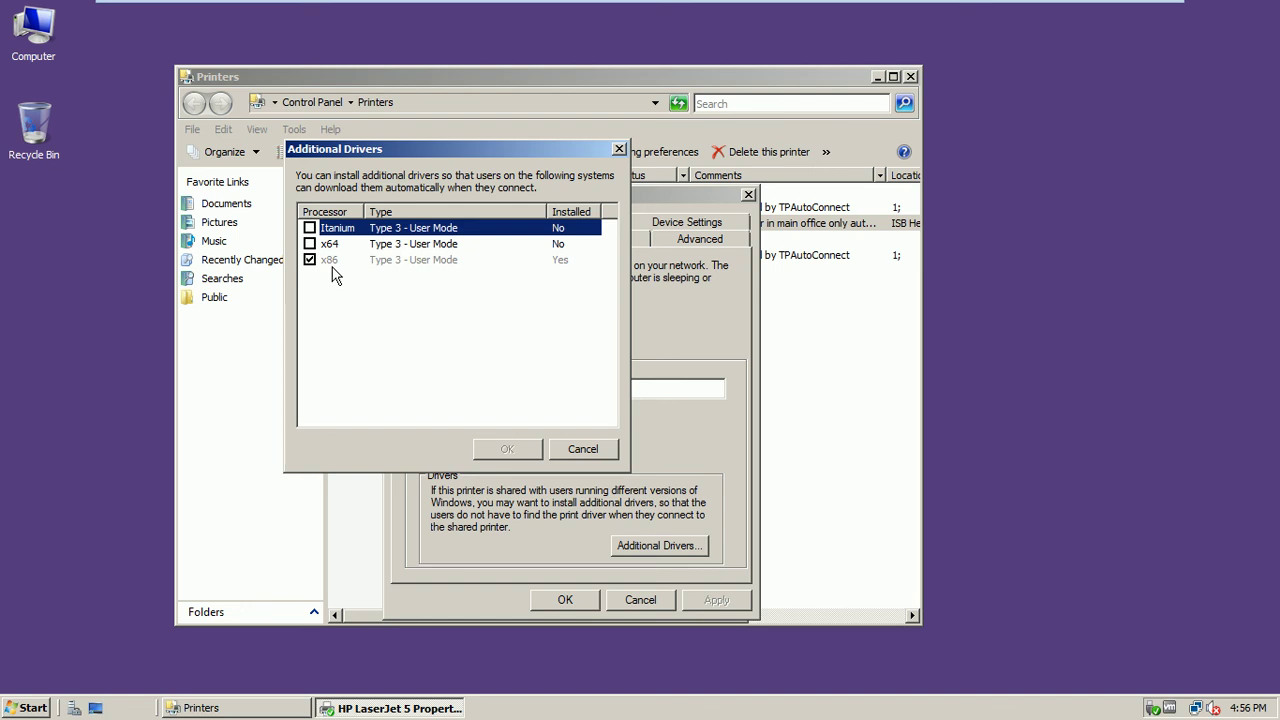
pyautogui.click(581, 448)
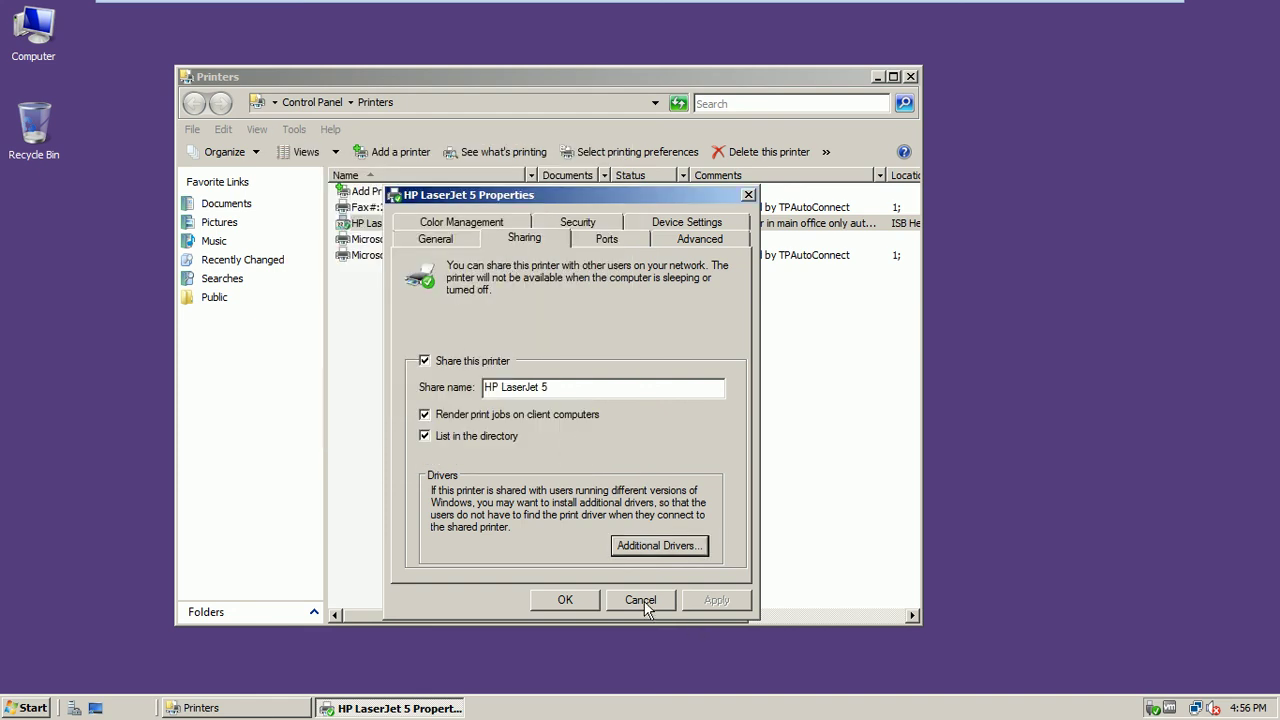
pyautogui.click(641, 602)
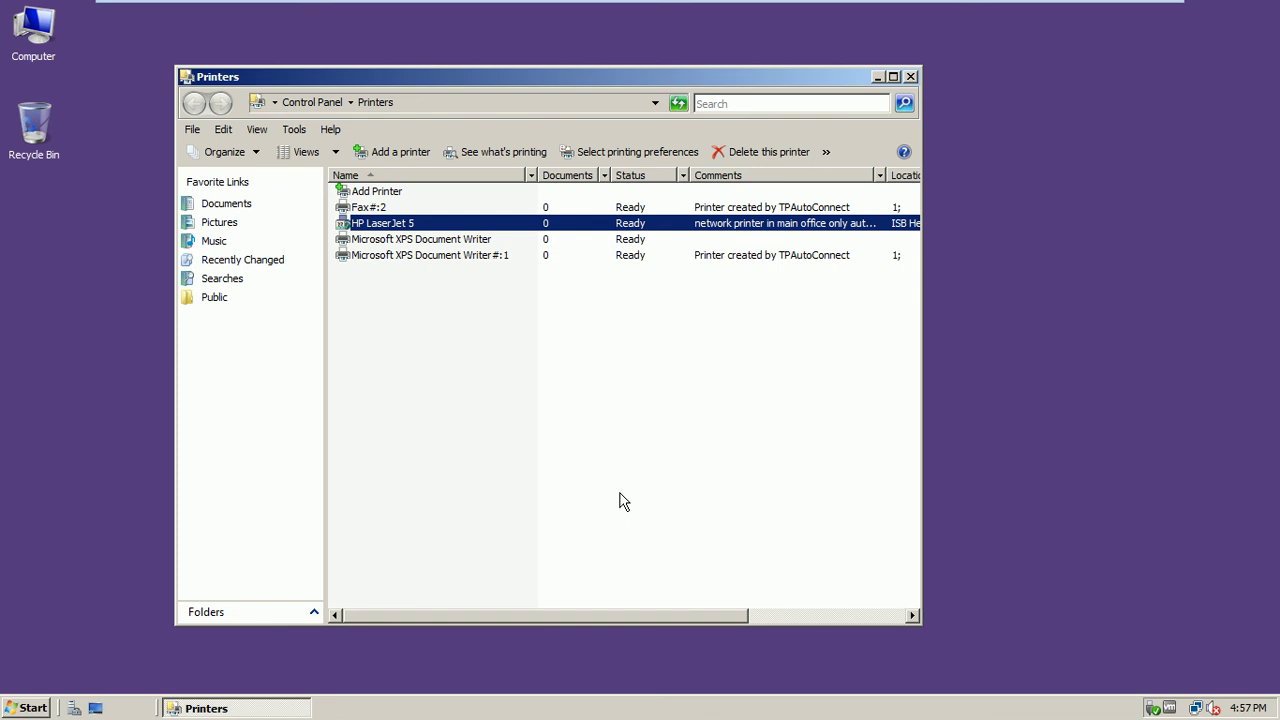
pyautogui.click(911, 77)
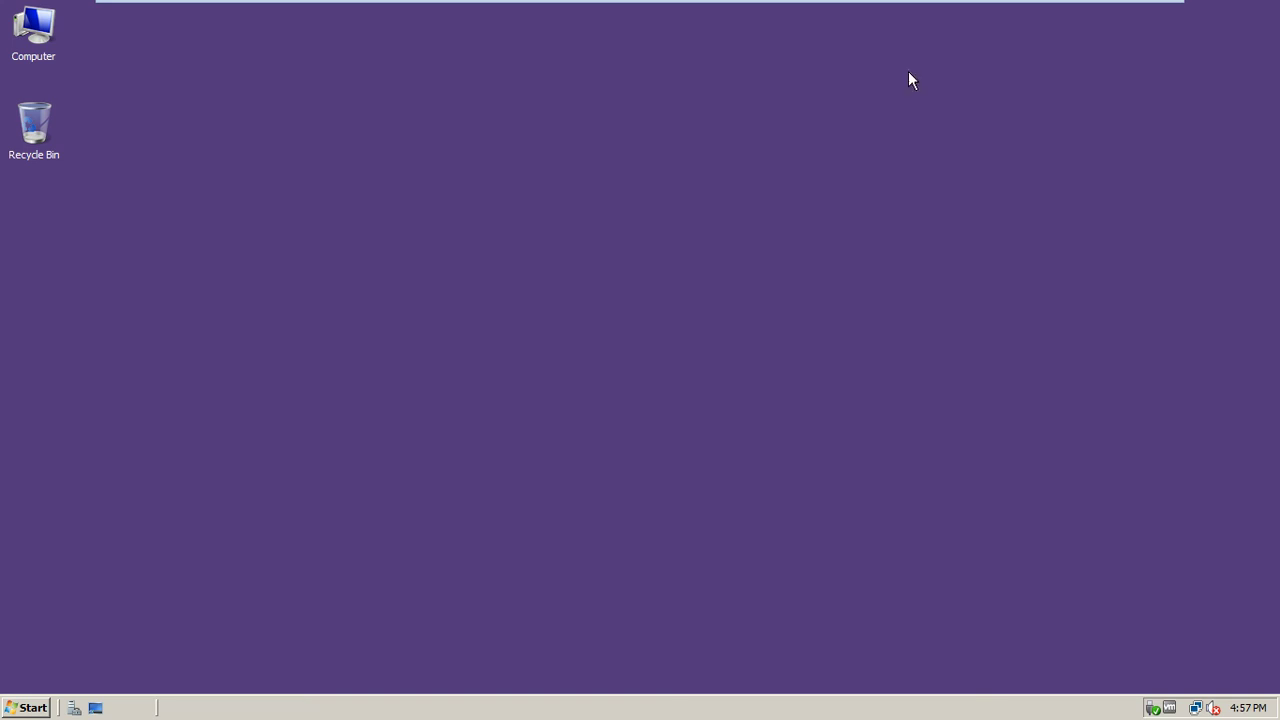
# Cancel a server shut down, minimize the VMware full-screen view, and return to PowerPoint
pyautogui.moveTo(1094, 6)
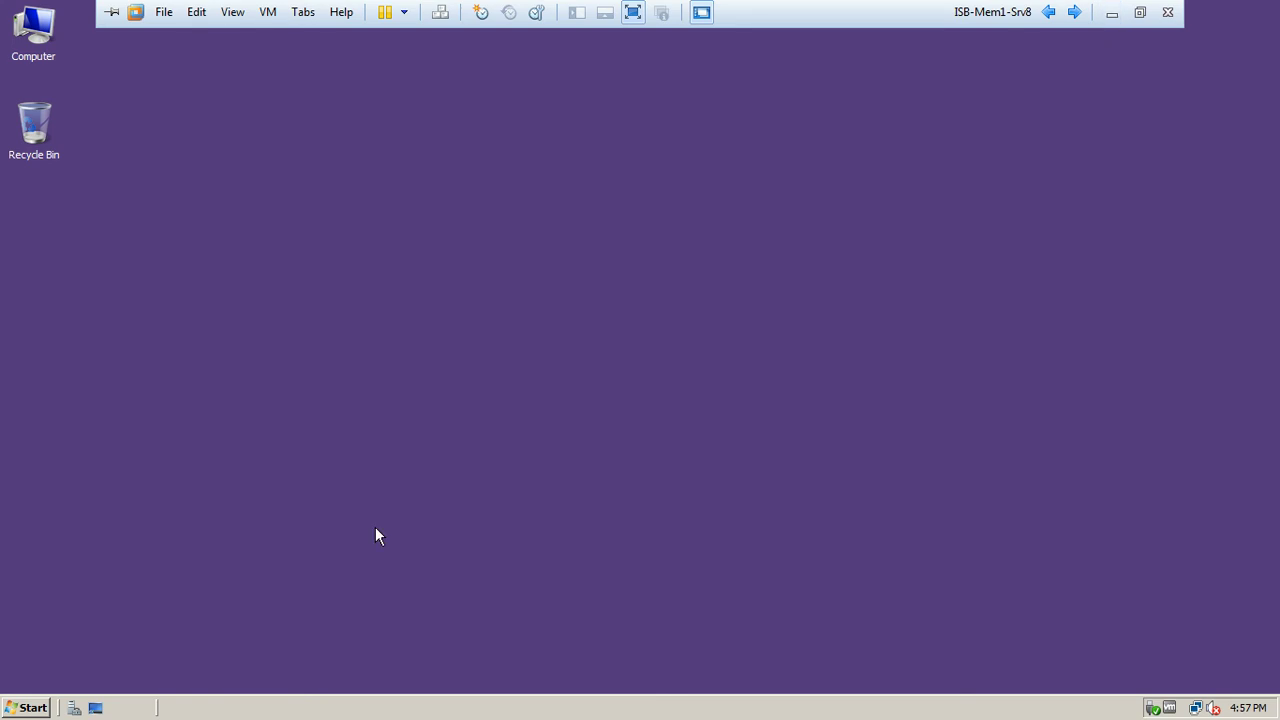
pyautogui.click(28, 704)
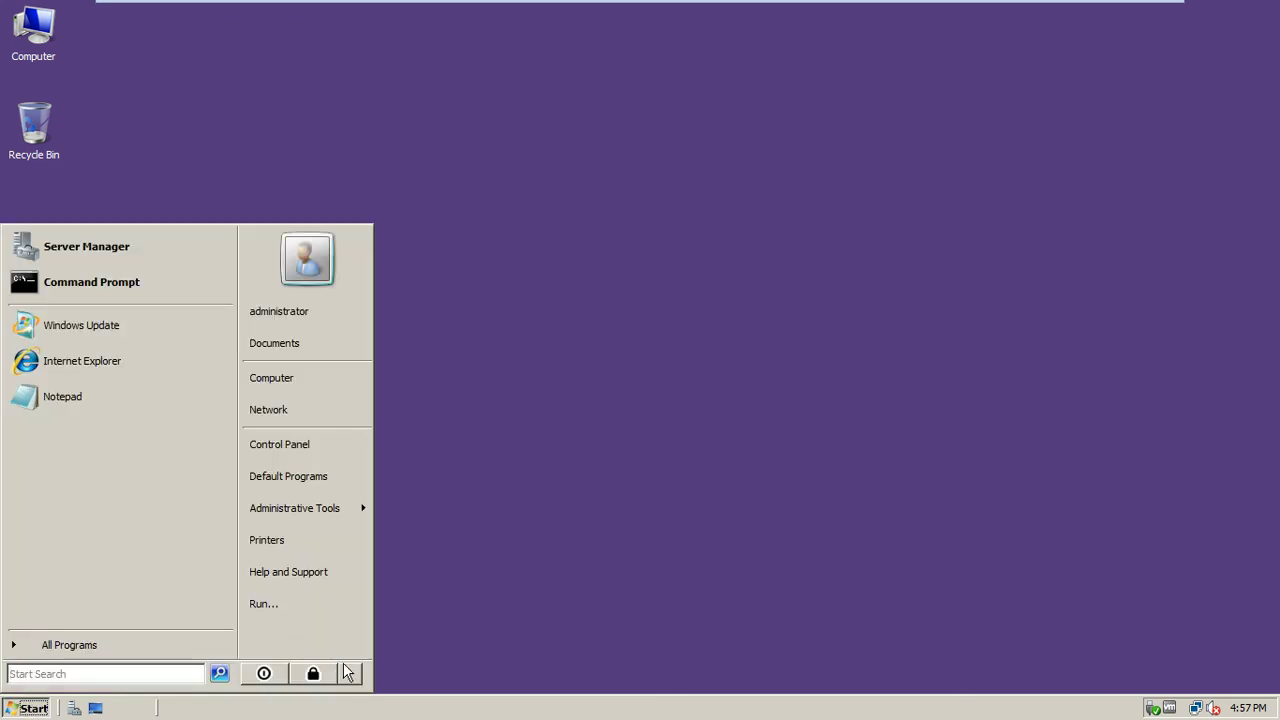
pyautogui.click(349, 677)
pyautogui.click(391, 680)
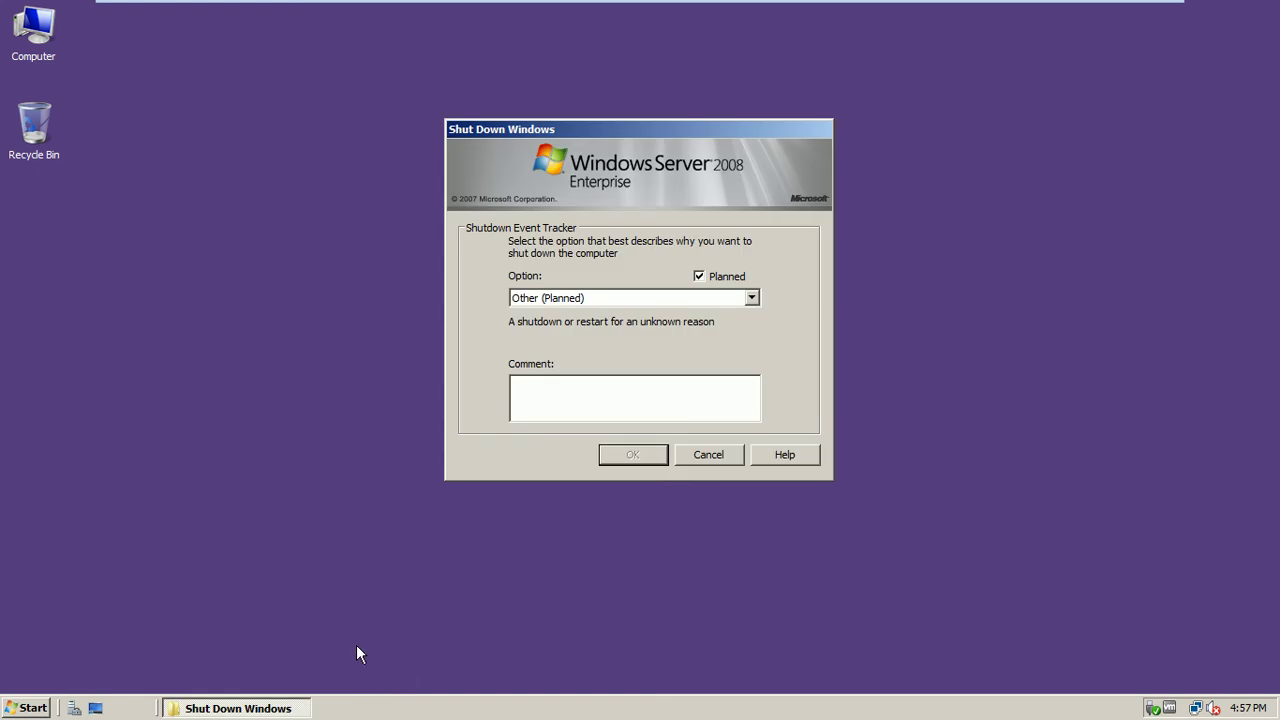
pyautogui.click(729, 454)
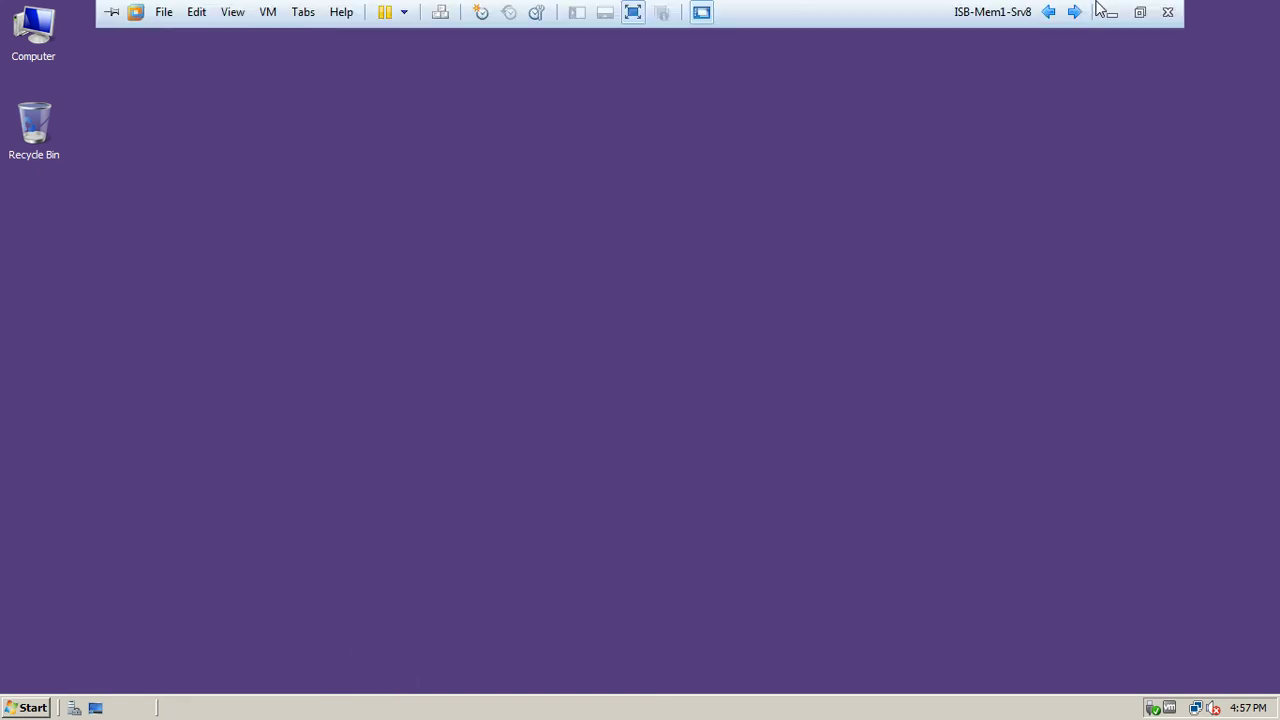
pyautogui.click(1102, 10)
pyautogui.click(373, 702)
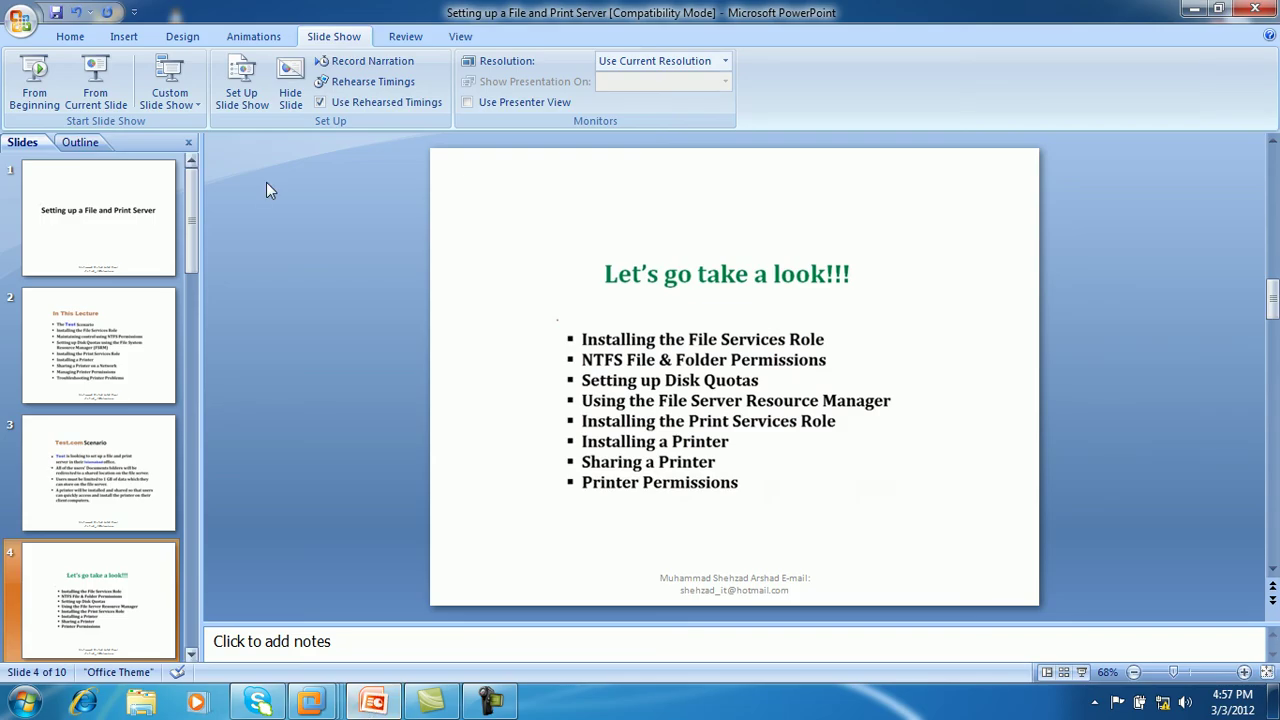
# Start the slide show from slide 4 using the Felt Tip Pen pointer
pyautogui.click(96, 90)
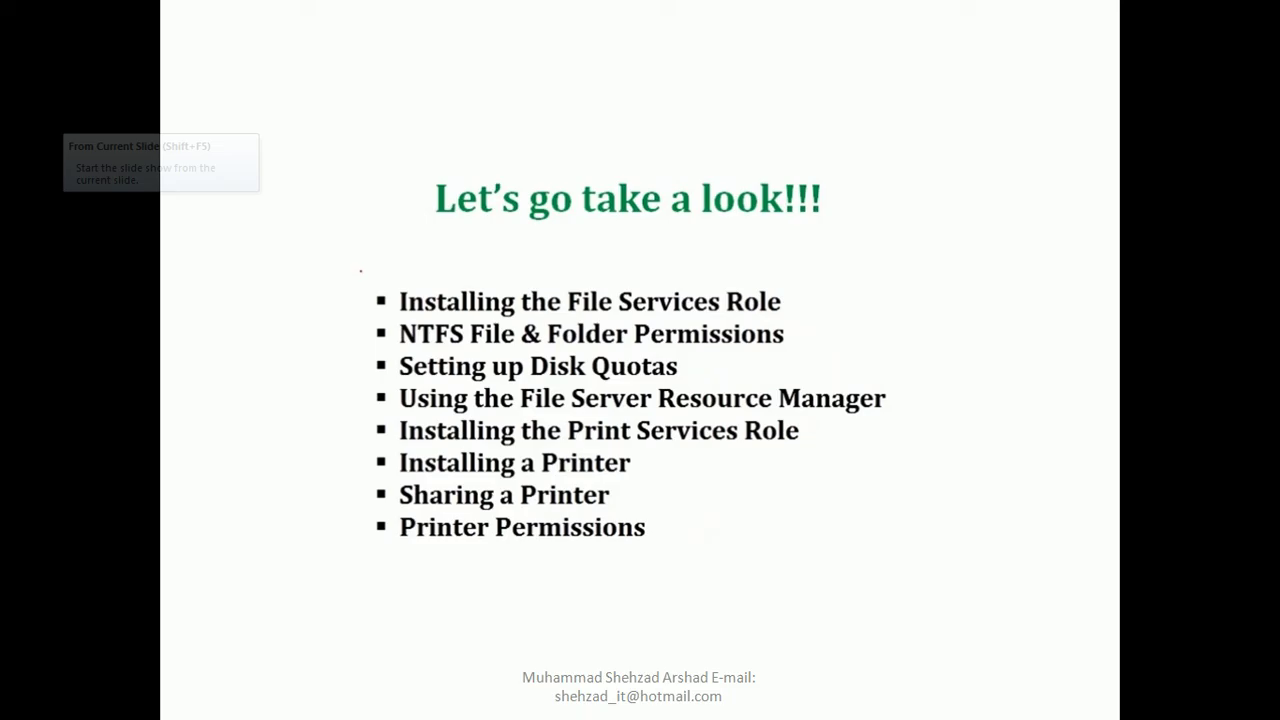
pyautogui.rightClick(366, 134)
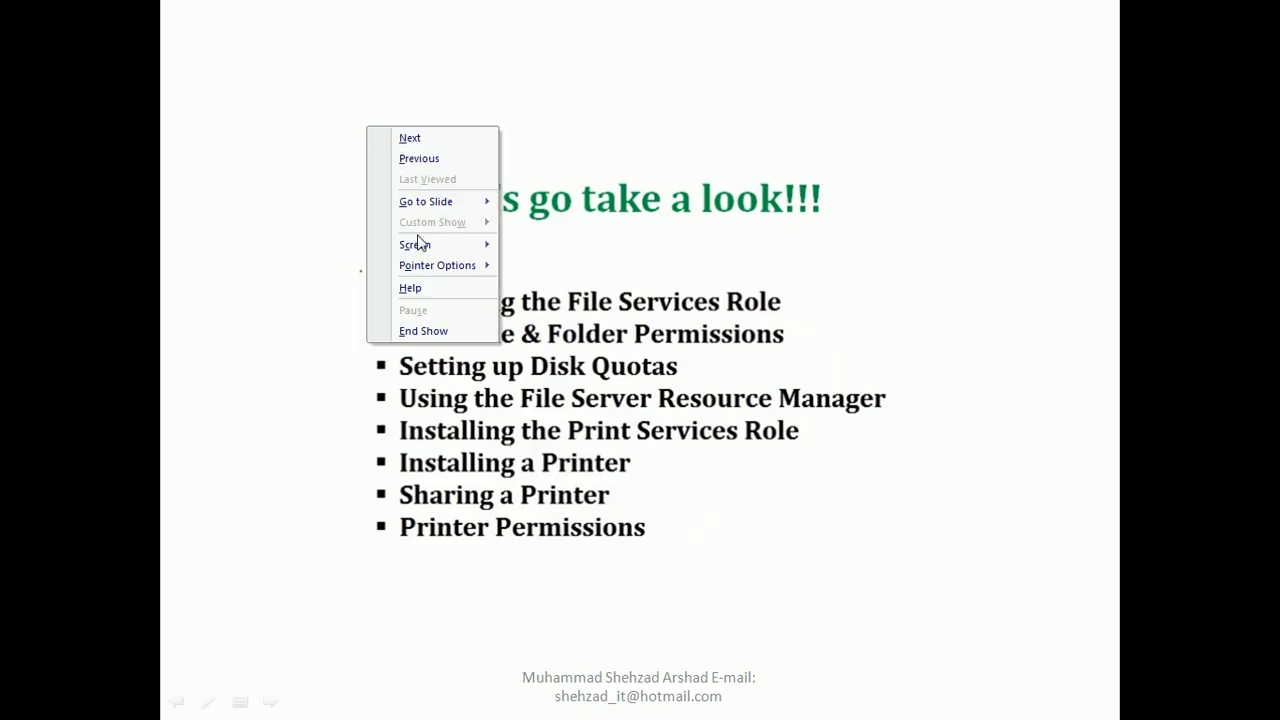
pyautogui.moveTo(440, 265)
pyautogui.click(572, 309)
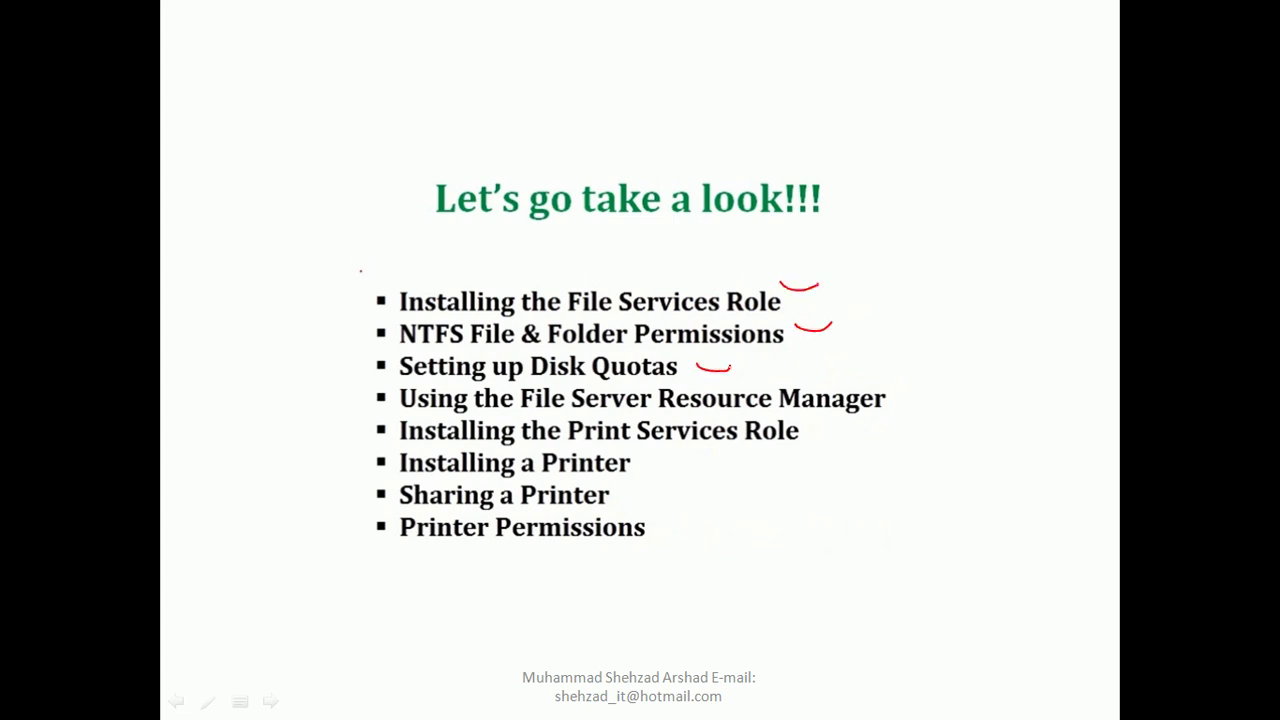
# Mark Setting up Disk Quotas, Installing a Printer and Printer Permissions in red, then advance to Troubleshooting
pyautogui.moveTo(866, 373); pyautogui.dragTo(920, 362)
pyautogui.moveTo(652, 470); pyautogui.dragTo(690, 448)
pyautogui.moveTo(652, 518); pyautogui.dragTo(731, 503)
pyautogui.press('Right')
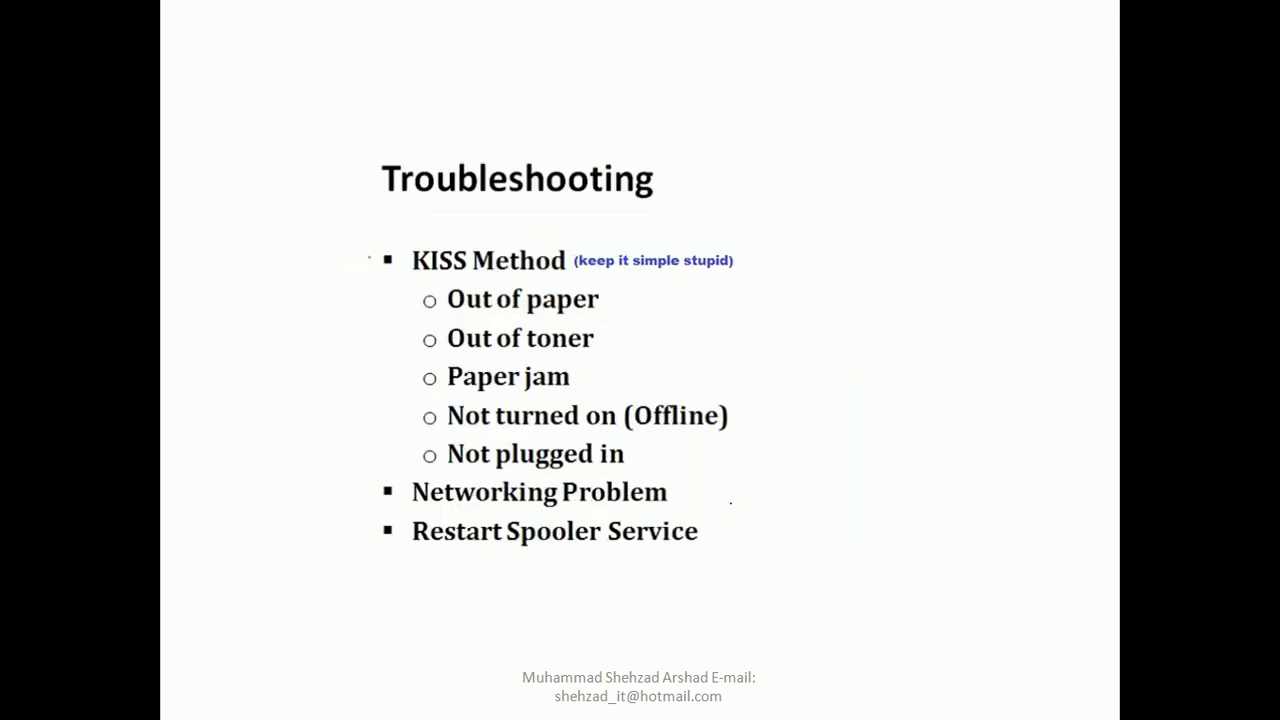